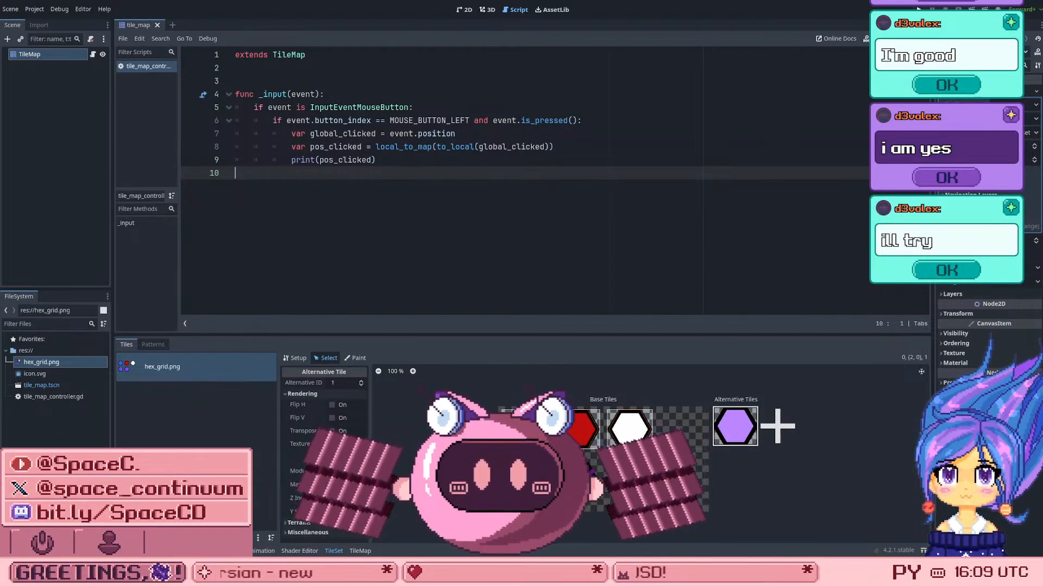
Step: Test-run the project, selecting several hexagon tiles in the game to output their map coordinates, and stop the run
{"action": "key", "text": "F5"}
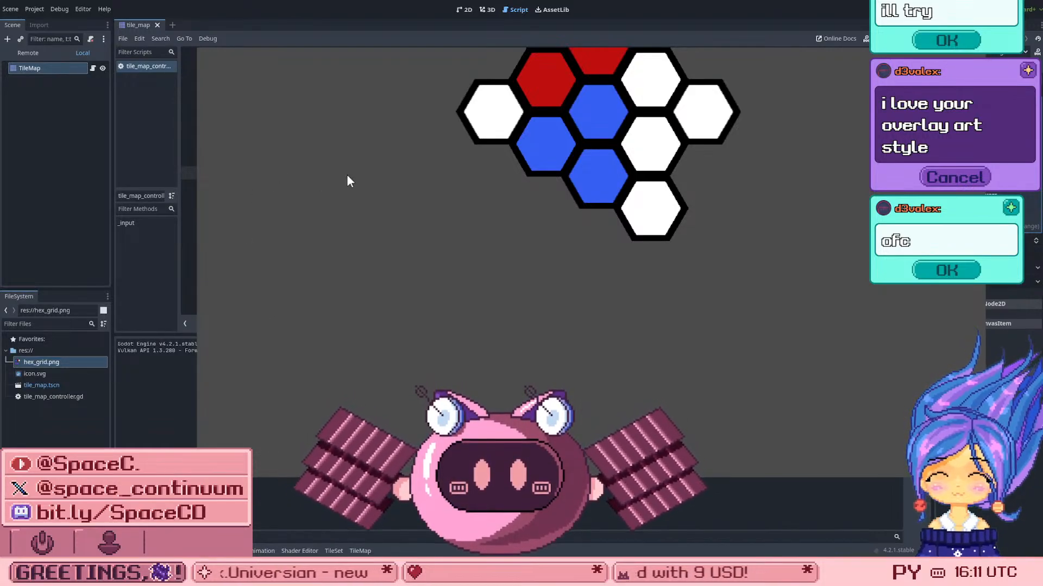
{"action": "left_click", "coordinate": [653, 94]}
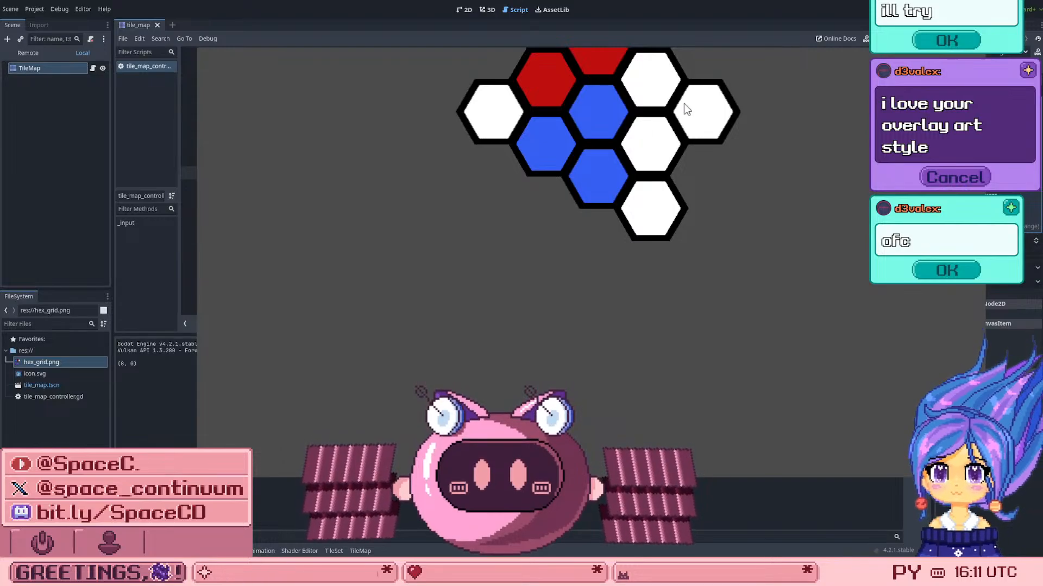
{"action": "left_click", "coordinate": [592, 106]}
{"action": "left_click", "coordinate": [596, 174]}
{"action": "left_click", "coordinate": [667, 234]}
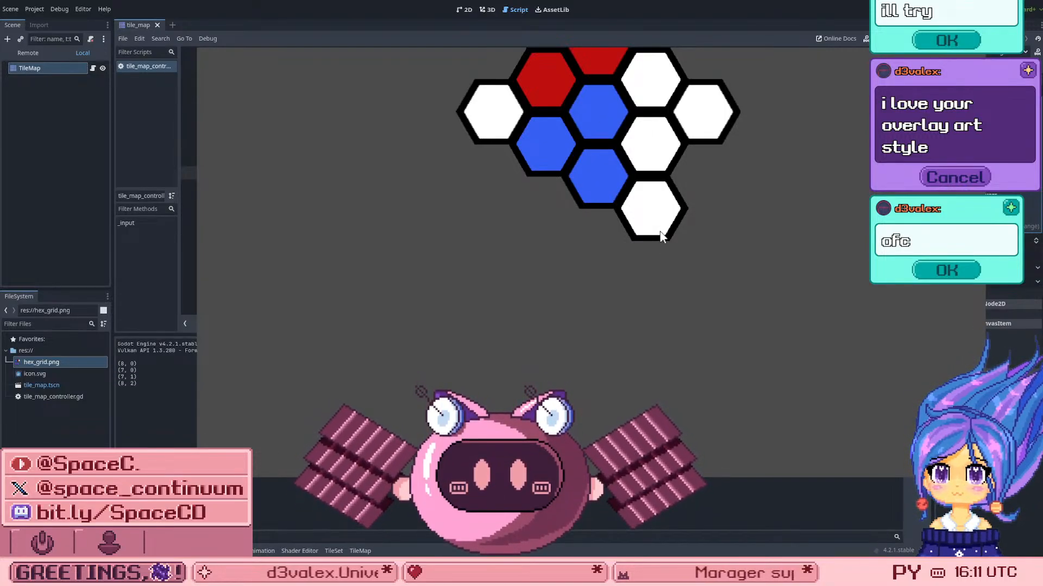
{"action": "left_click", "coordinate": [655, 156]}
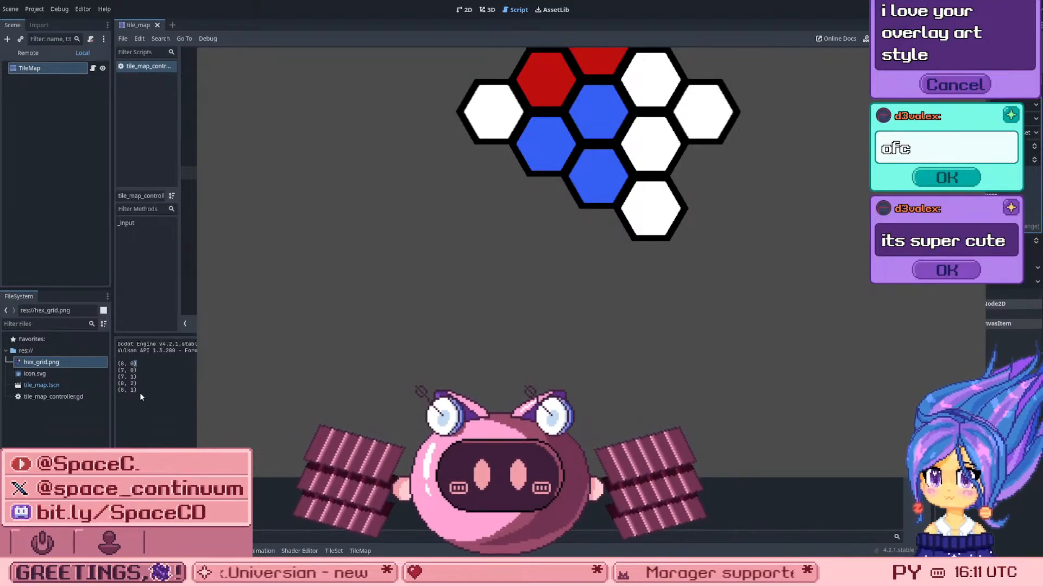
{"action": "left_click_drag", "start_coordinate": [122, 371], "coordinate": [142, 387]}
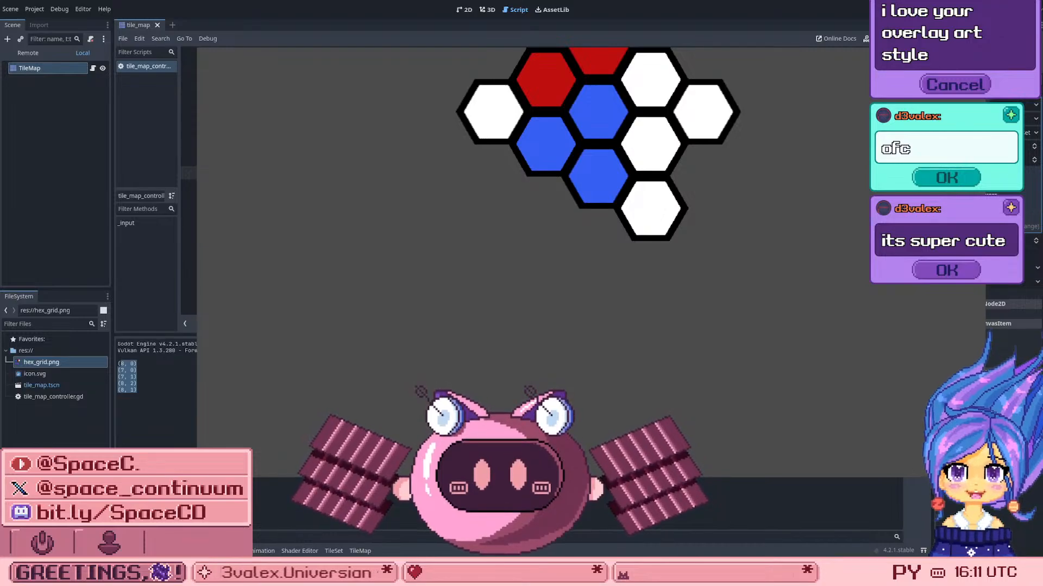
{"action": "key", "text": "F5"}
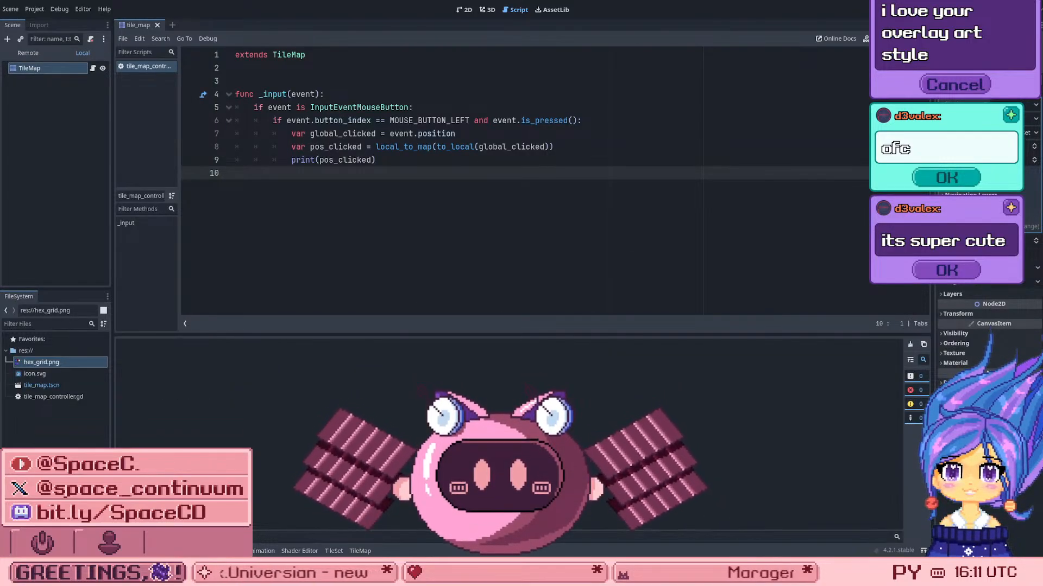
{"action": "key", "text": "F8"}
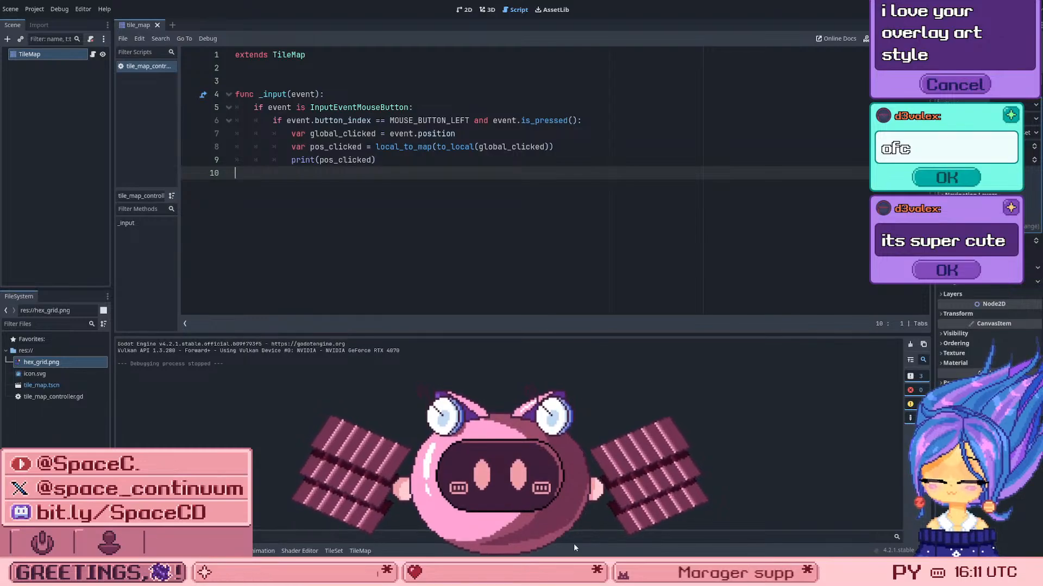
Step: Look up the local_to_map method used on the pos_clicked line in the TileMap class documentation
{"action": "left_click", "coordinate": [445, 148]}
{"action": "left_click", "coordinate": [391, 134]}
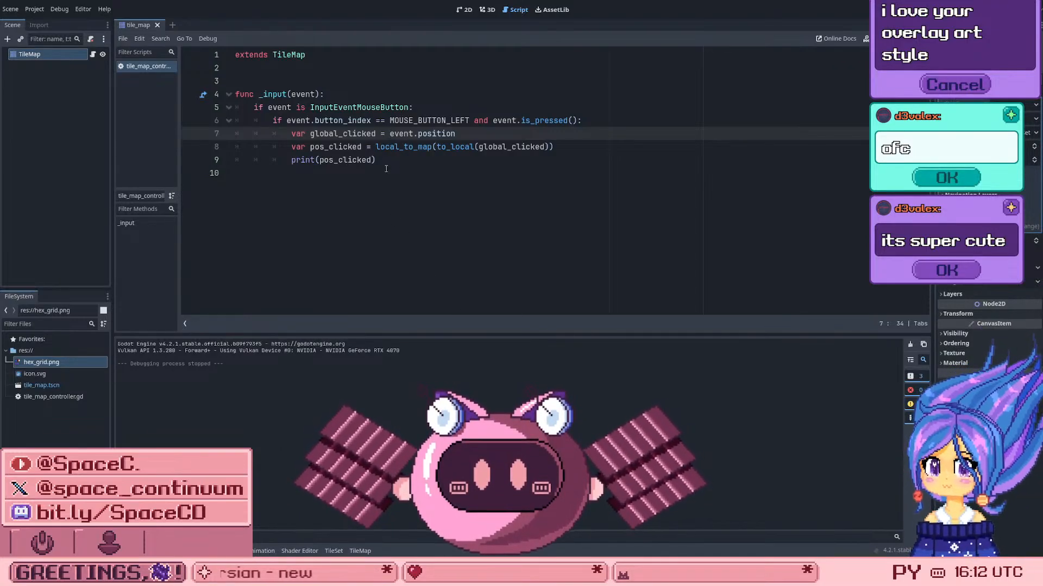
{"action": "left_click", "coordinate": [459, 147]}
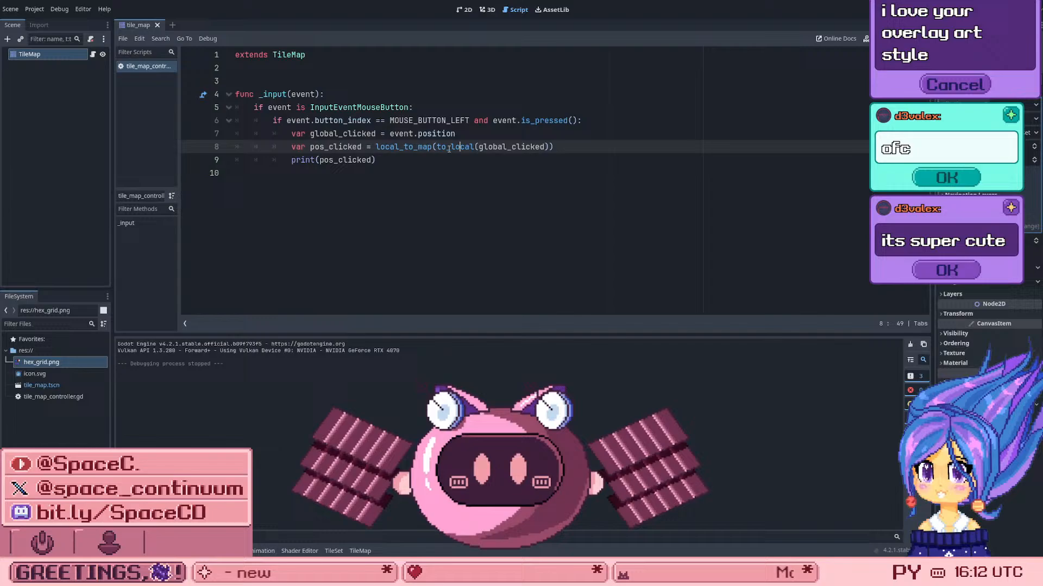
{"action": "left_click", "coordinate": [396, 150], "text": "ctrl"}
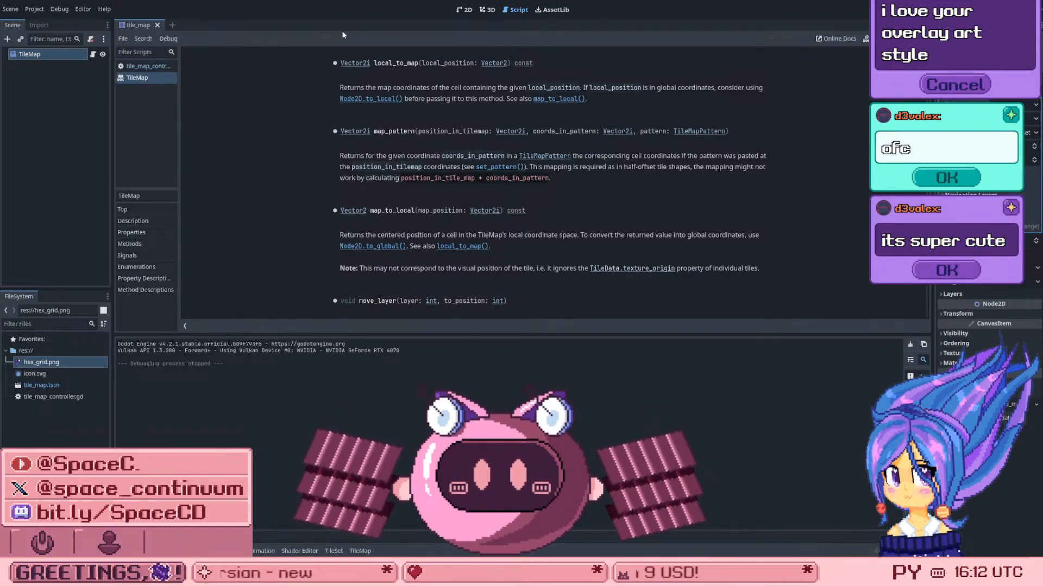
{"action": "left_click", "coordinate": [147, 67]}
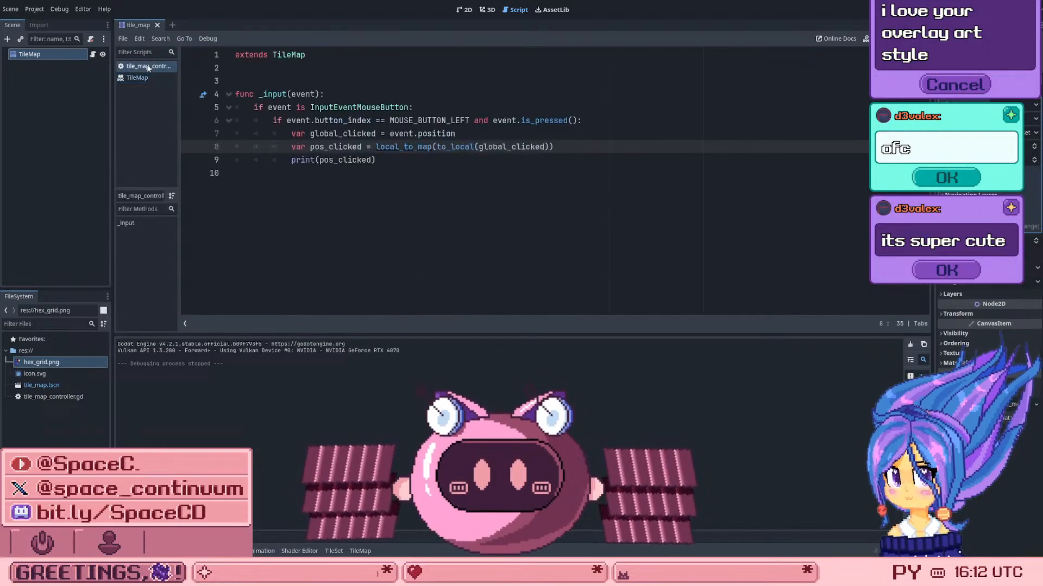
{"action": "left_click", "coordinate": [137, 79]}
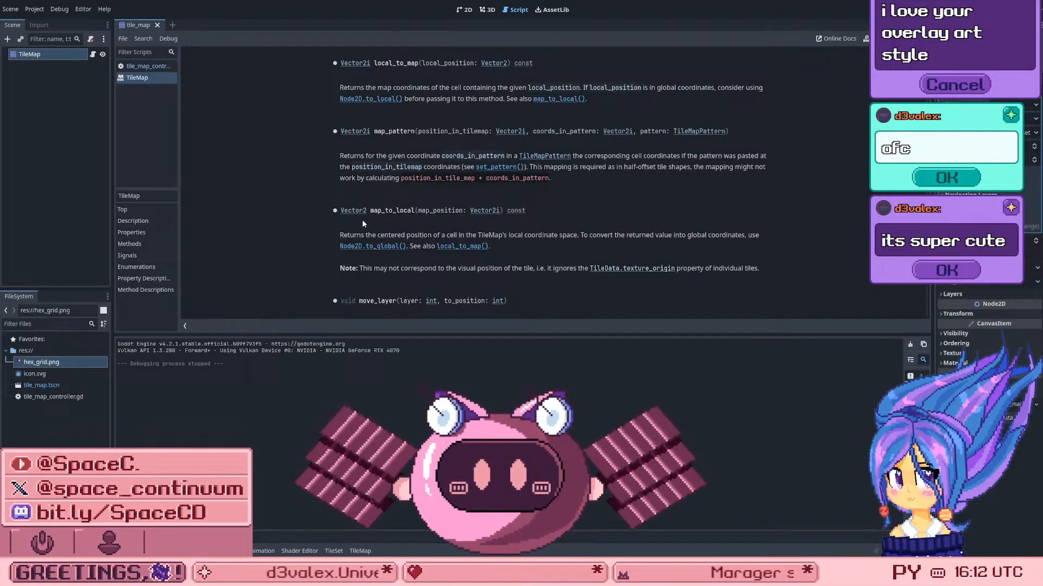
Step: Read the local_to_map description on handling global coordinates and compare it with the to_local(global_clicked) call in the script
{"action": "scroll", "coordinate": [363, 223], "scroll_direction": "up", "scroll_amount": 5}
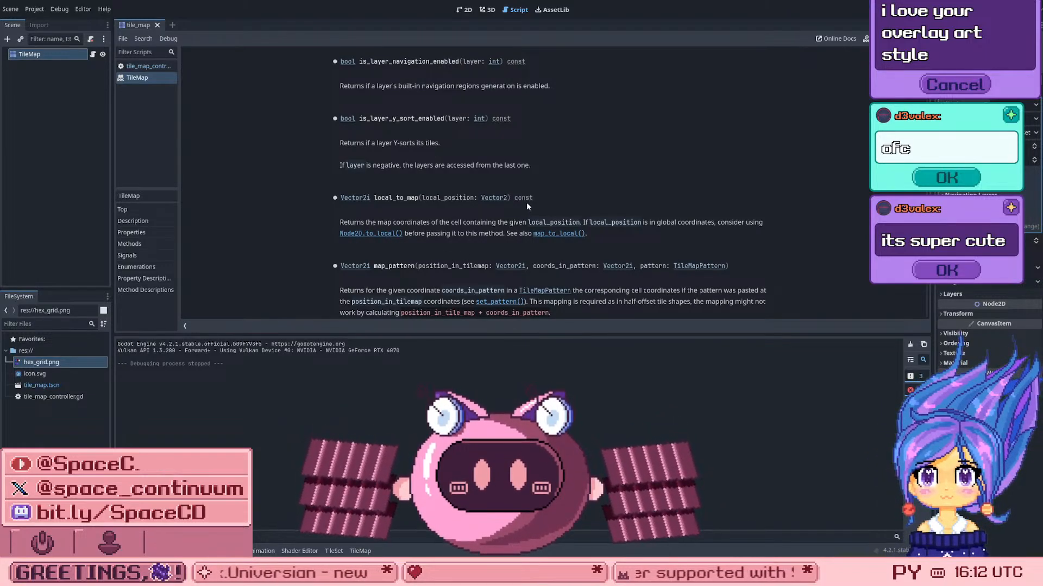
{"action": "scroll", "coordinate": [575, 206], "scroll_direction": "down", "scroll_amount": 1}
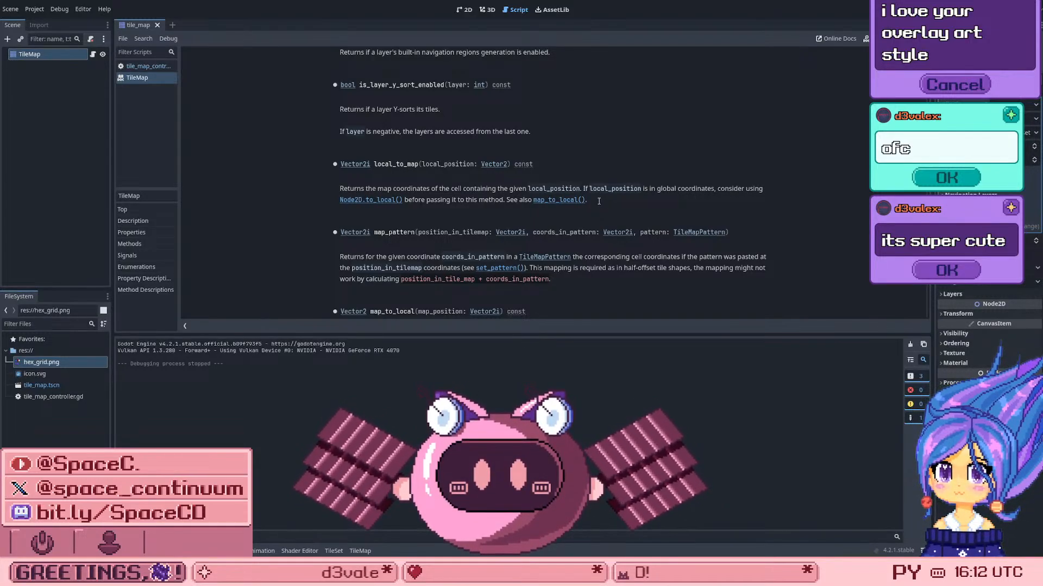
{"action": "left_click_drag", "start_coordinate": [599, 202], "coordinate": [313, 137]}
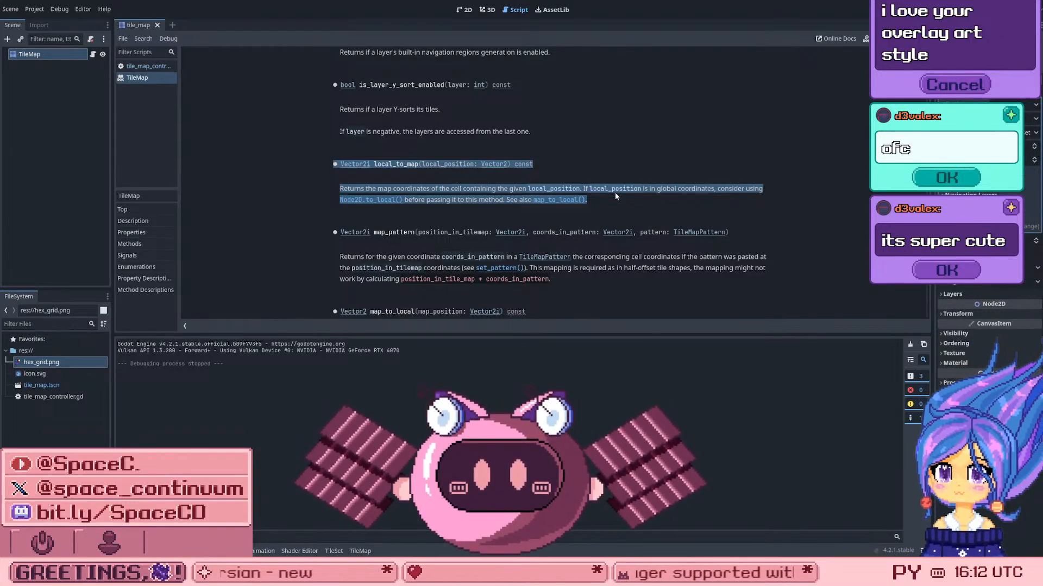
{"action": "left_click", "coordinate": [686, 188]}
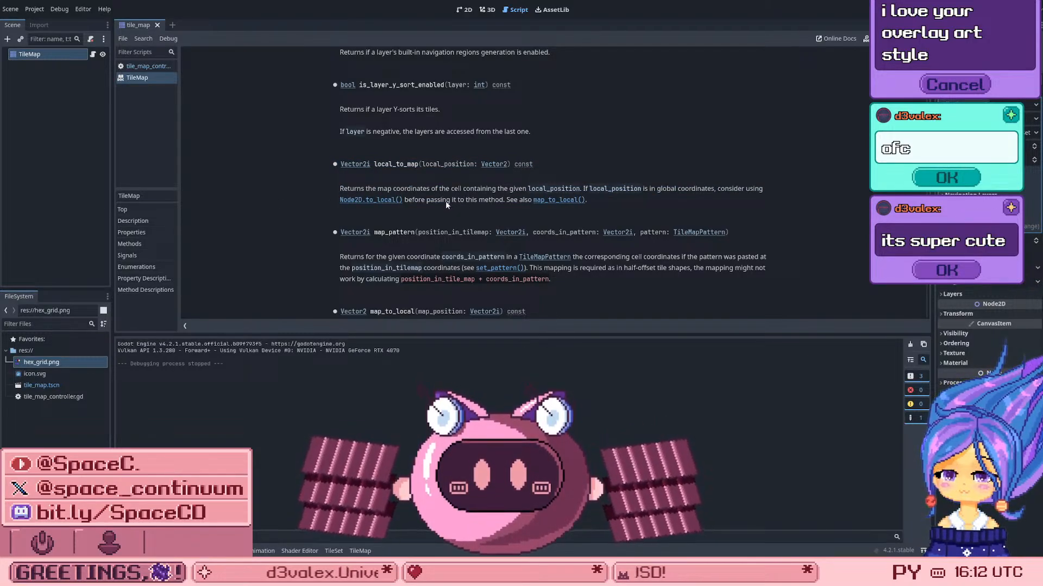
{"action": "left_click_drag", "start_coordinate": [446, 201], "coordinate": [465, 201]}
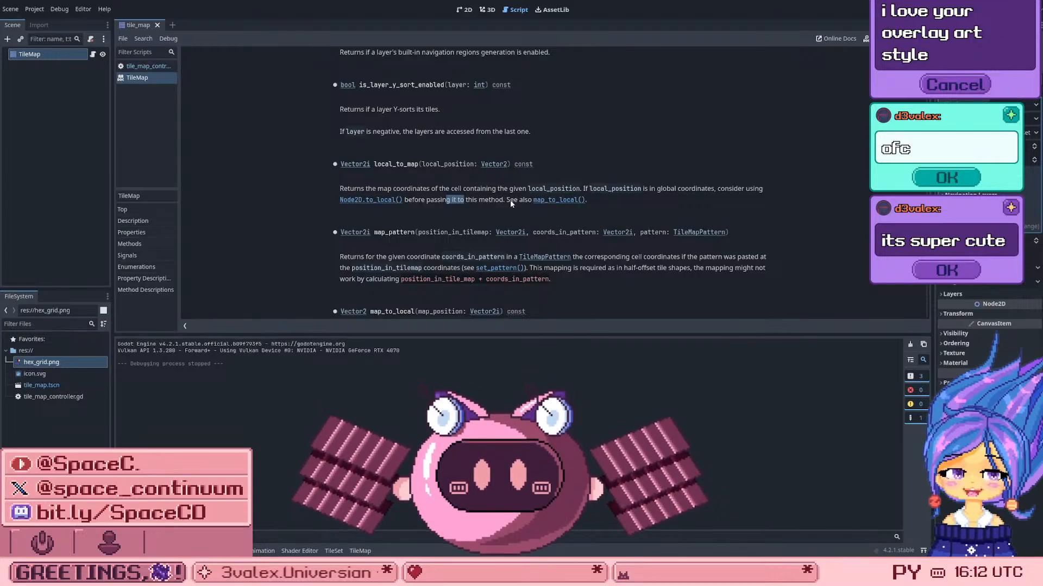
{"action": "left_click", "coordinate": [147, 66]}
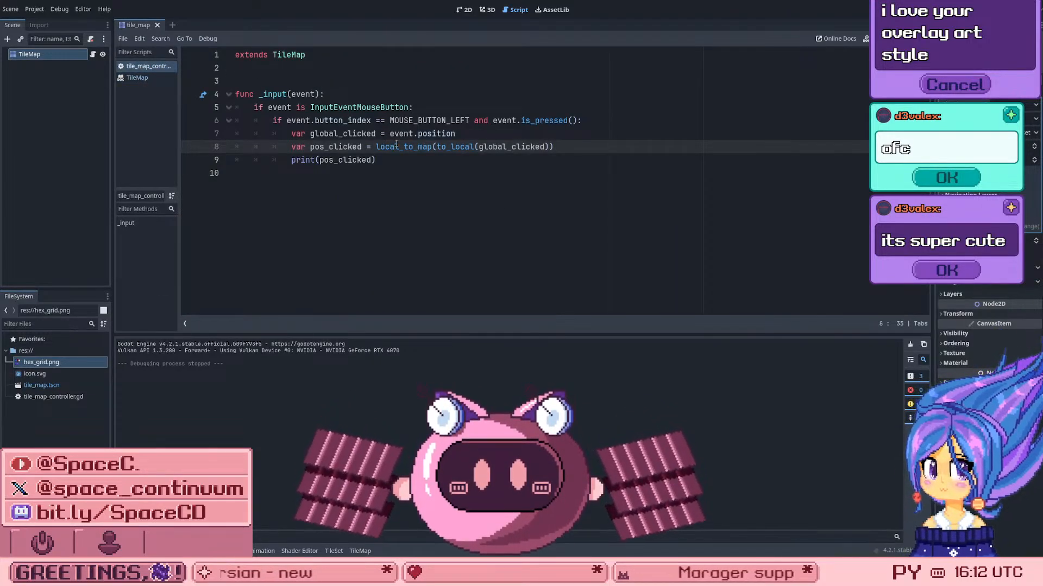
{"action": "left_click_drag", "start_coordinate": [446, 146], "coordinate": [506, 147]}
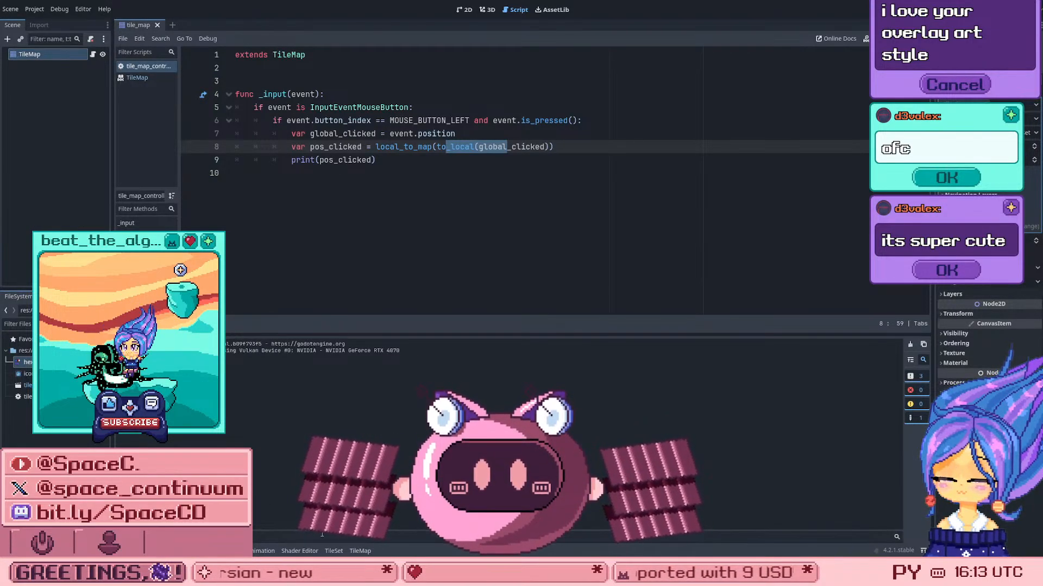
Step: Add a second alternative tile for the white hexagon in the TileSet and select the purple alternative
{"action": "left_click", "coordinate": [334, 551]}
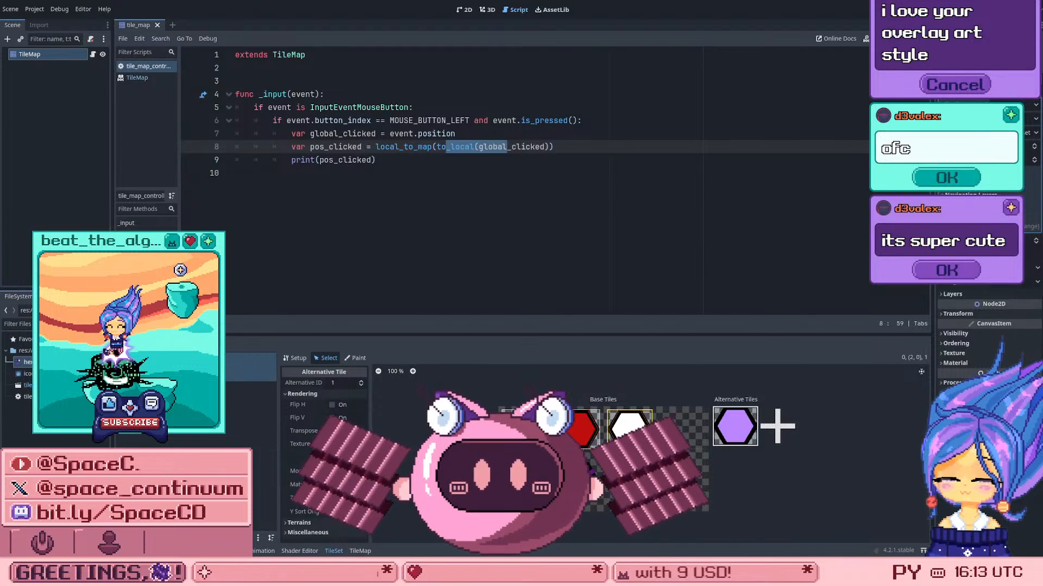
{"action": "right_click", "coordinate": [731, 428]}
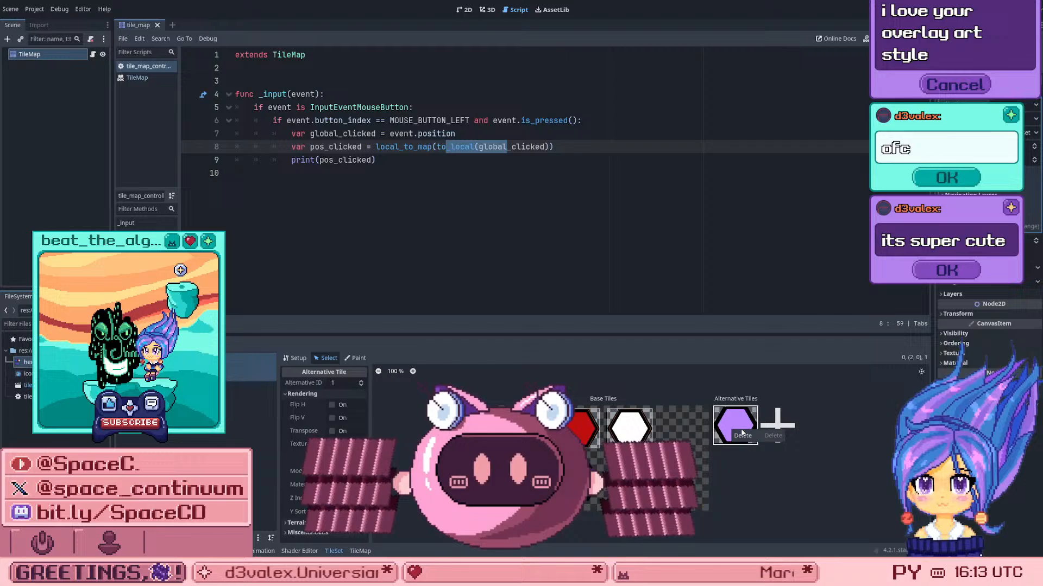
{"action": "left_click", "coordinate": [777, 423]}
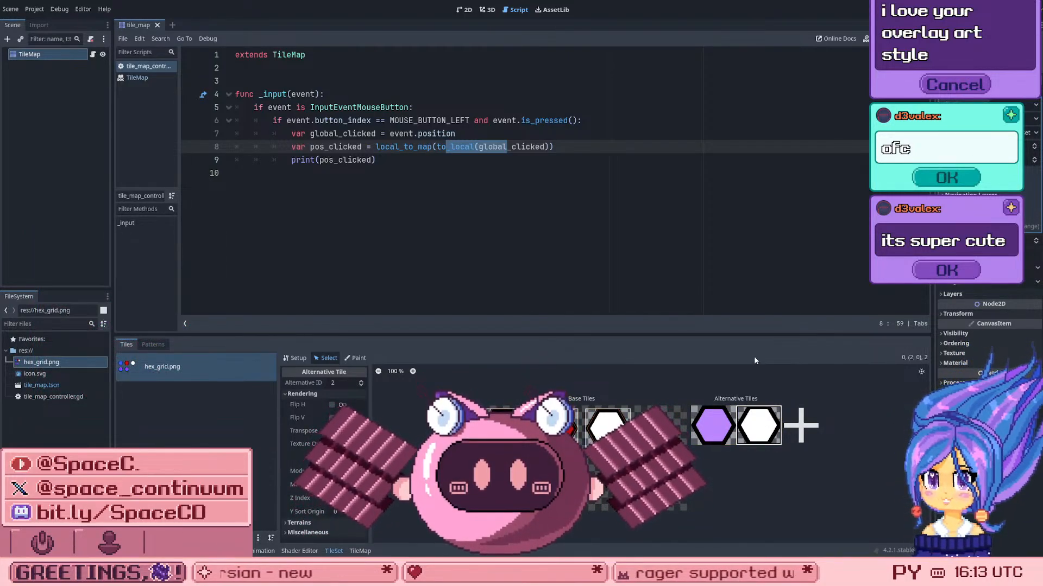
{"action": "left_click", "coordinate": [706, 421]}
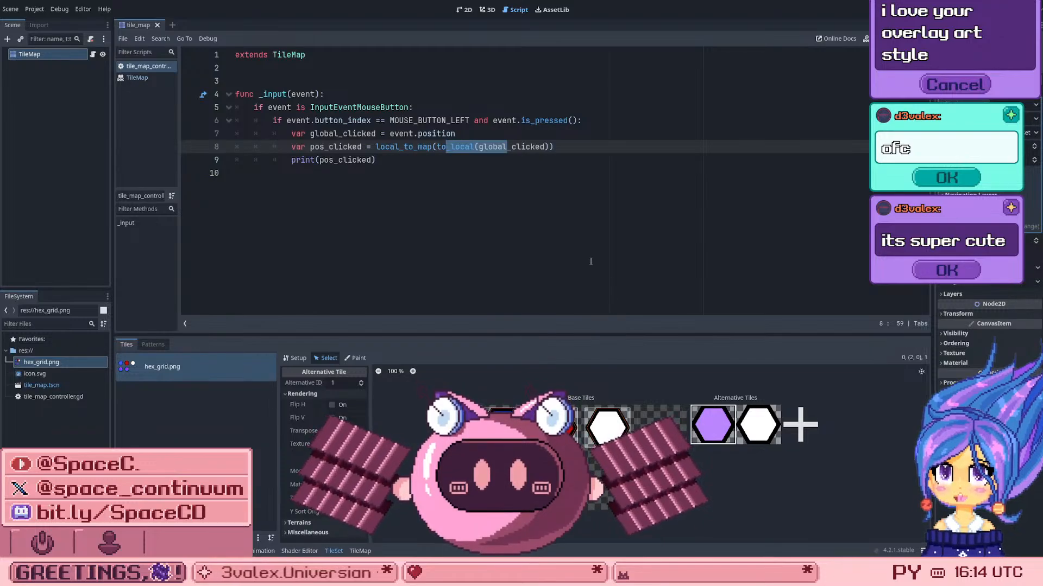
Step: In the 2D view of the TileMap, choose the white base hexagon and repaint all red and blue cells with it
{"action": "left_click", "coordinate": [466, 10]}
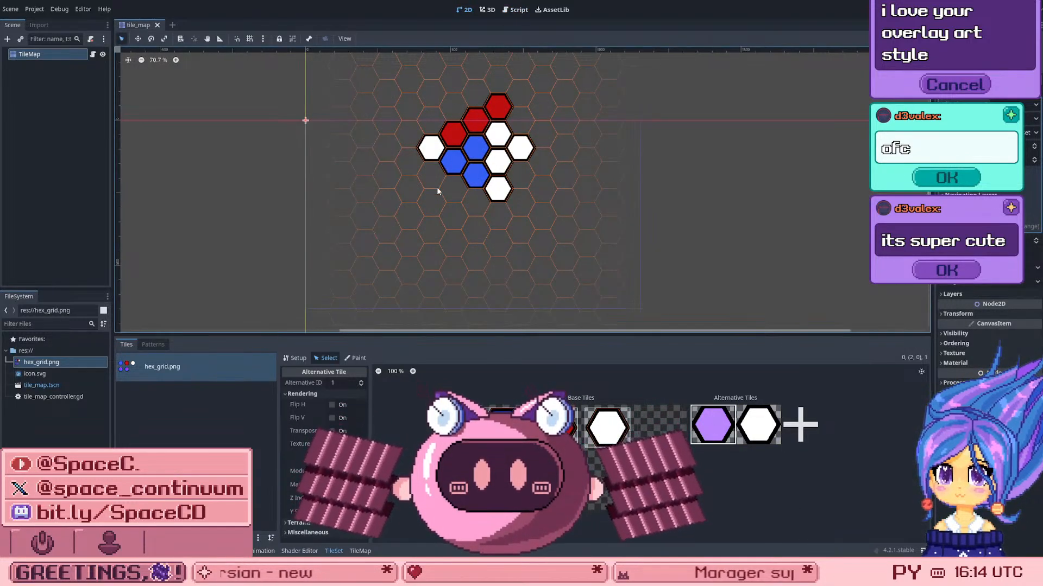
{"action": "left_click", "coordinate": [607, 427]}
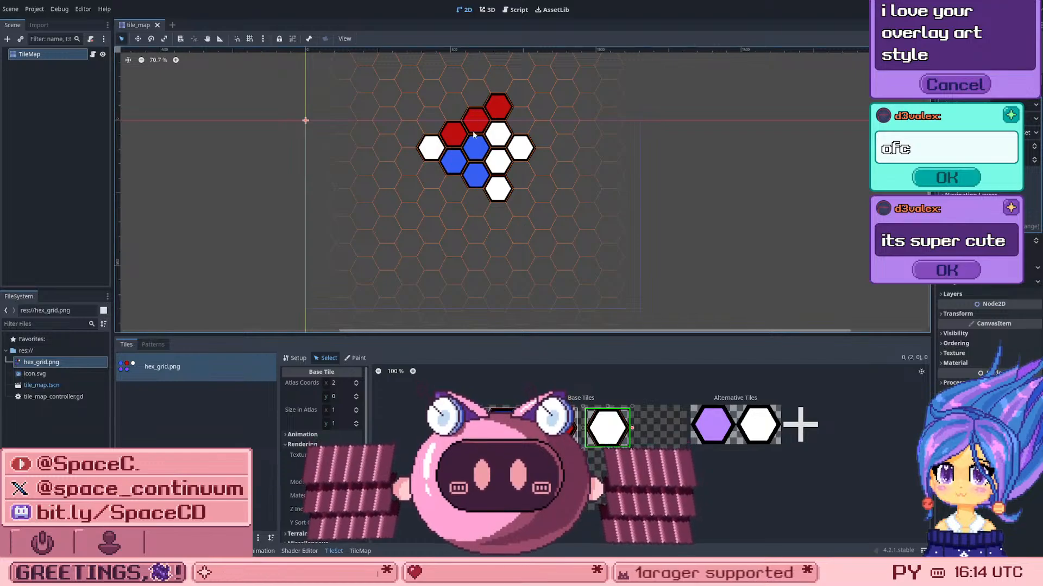
{"action": "left_click", "coordinate": [474, 169]}
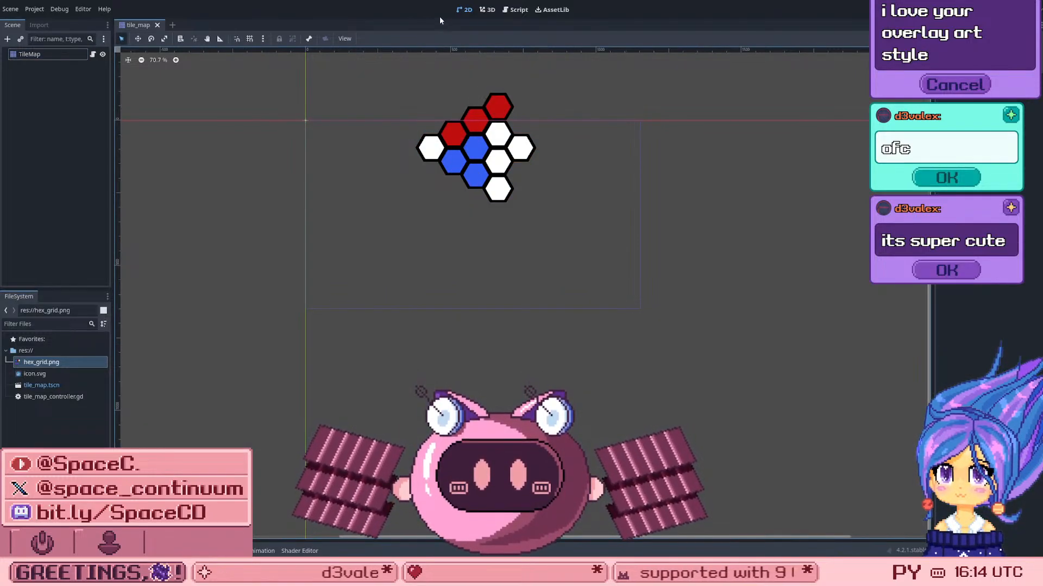
{"action": "left_click", "coordinate": [283, 551]}
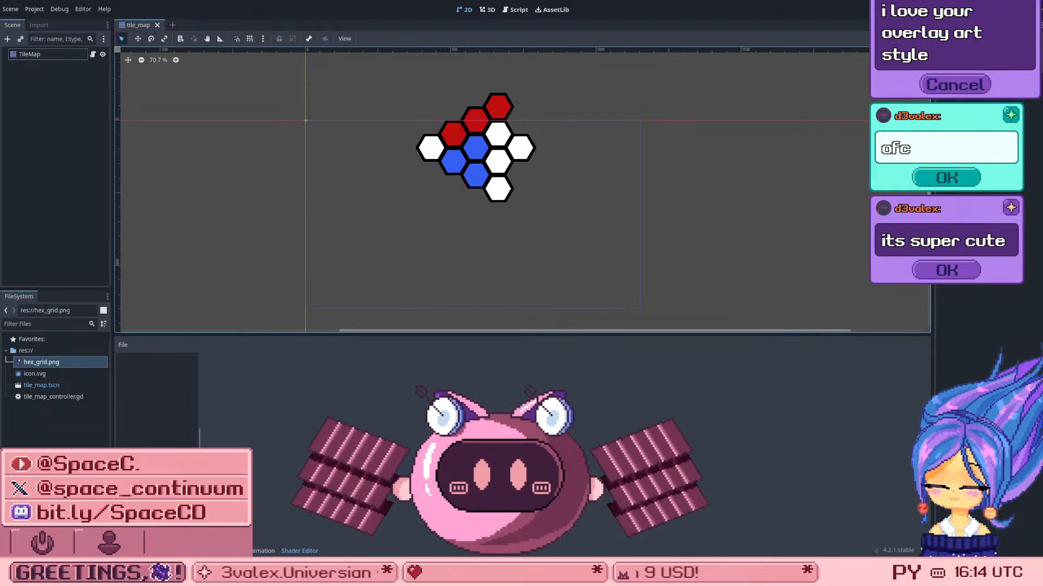
{"action": "left_click", "coordinate": [34, 57]}
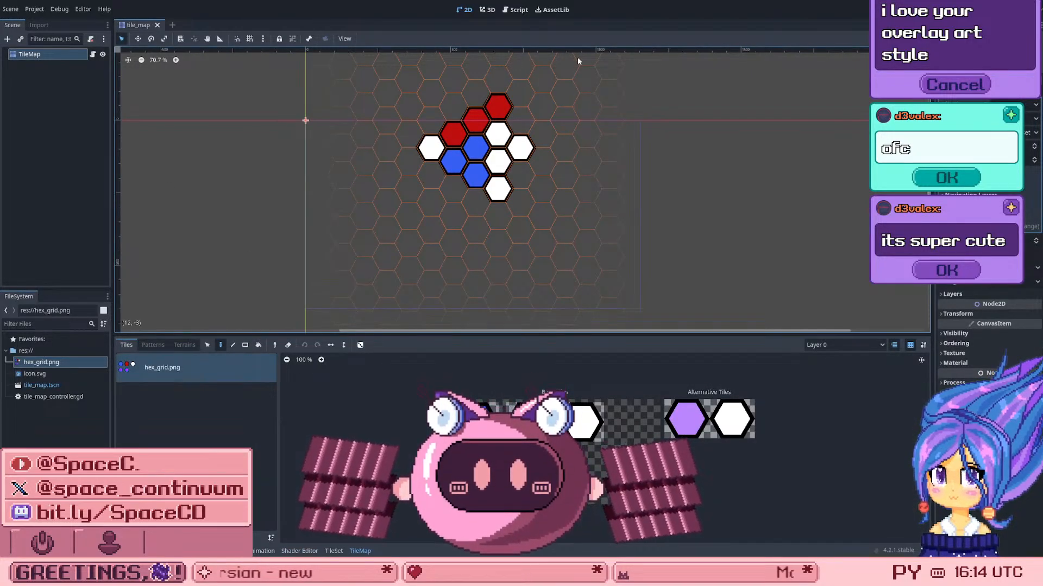
{"action": "left_click", "coordinate": [586, 422]}
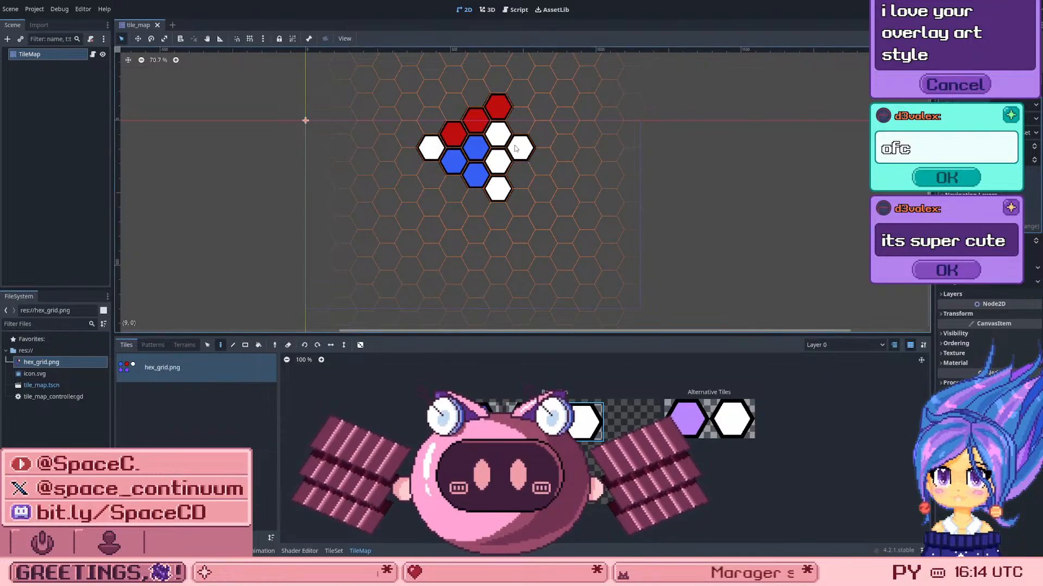
{"action": "mouse_move", "coordinate": [497, 106]}
{"action": "left_mouse_down"}
{"action": "mouse_move", "coordinate": [480, 115]}
{"action": "mouse_move", "coordinate": [473, 172]}
{"action": "mouse_move", "coordinate": [454, 161]}
{"action": "mouse_move", "coordinate": [444, 133]}
{"action": "left_mouse_up"}
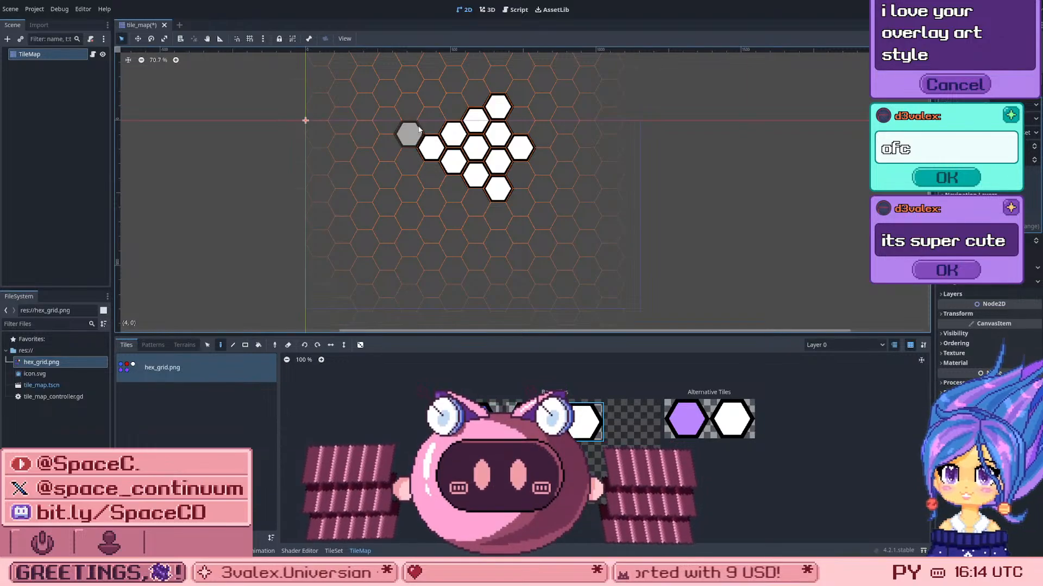
Step: Paint white hexagons on the TileMap to complete the grid's first column and extend its upper edge to ten columns
{"action": "left_click", "coordinate": [427, 169]}
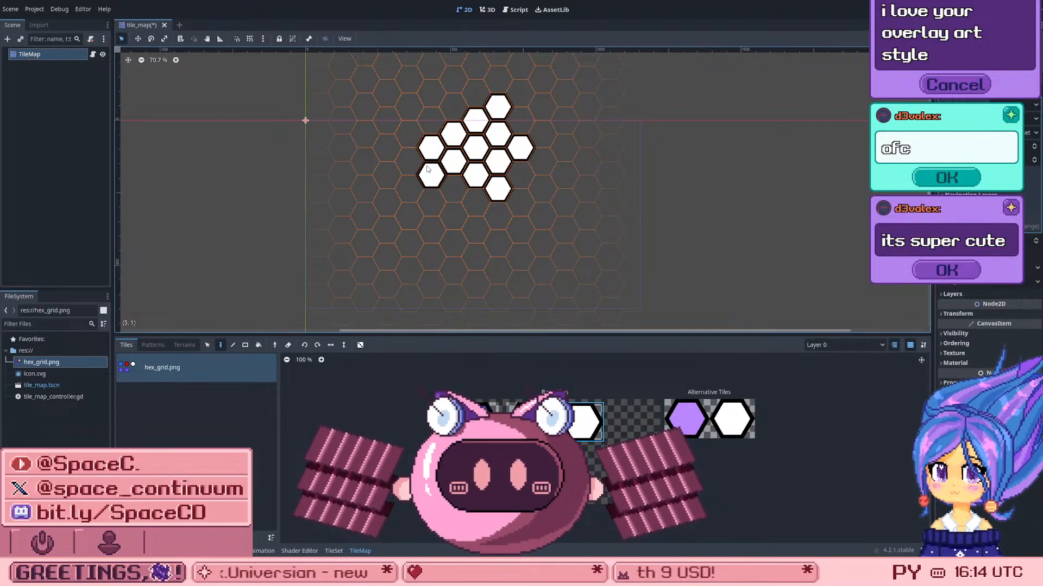
{"action": "left_click", "coordinate": [431, 119]}
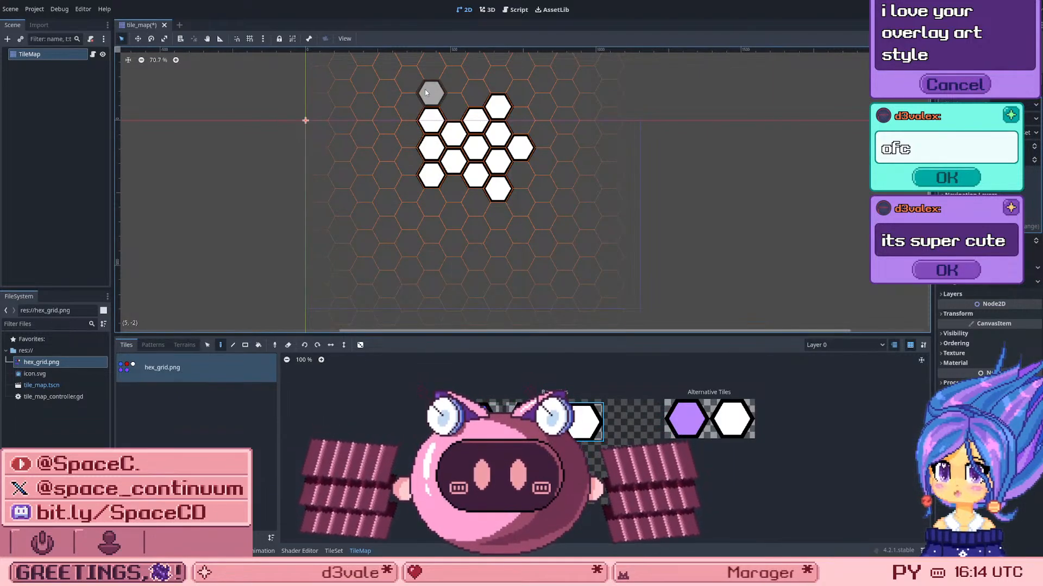
{"action": "left_click", "coordinate": [425, 93]}
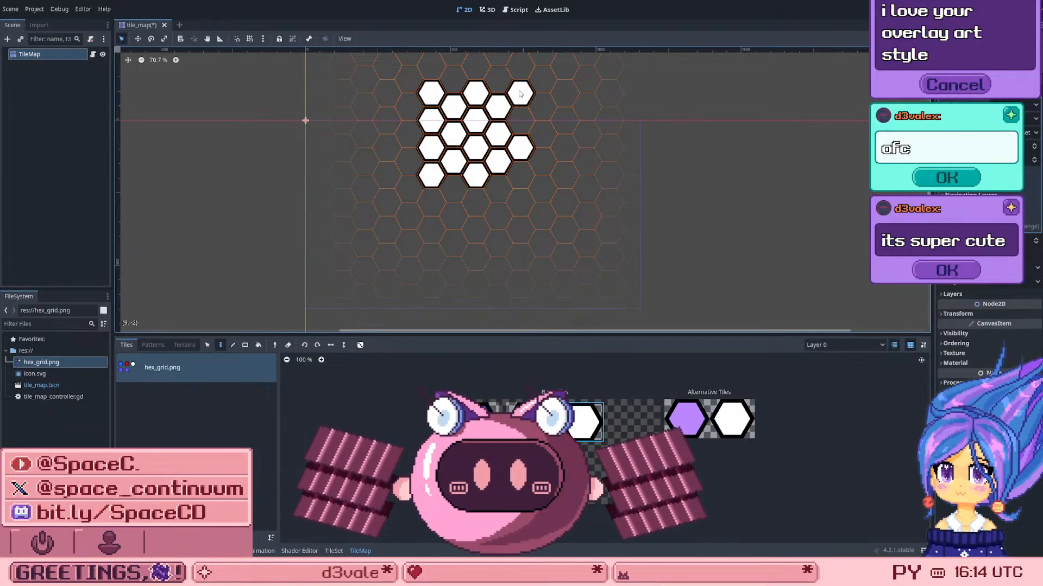
{"action": "left_click", "coordinate": [540, 105]}
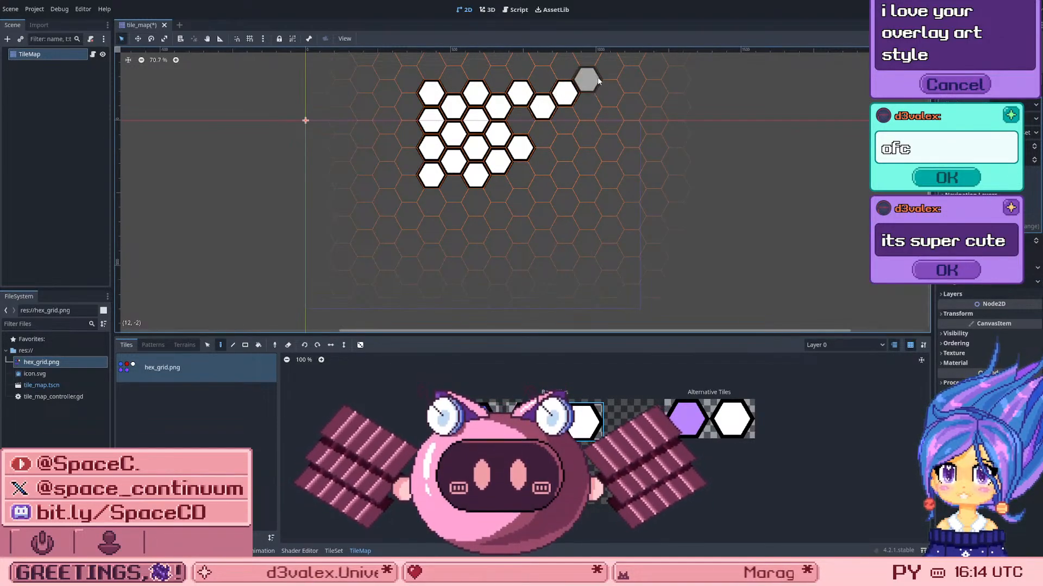
{"action": "left_click", "coordinate": [594, 105]}
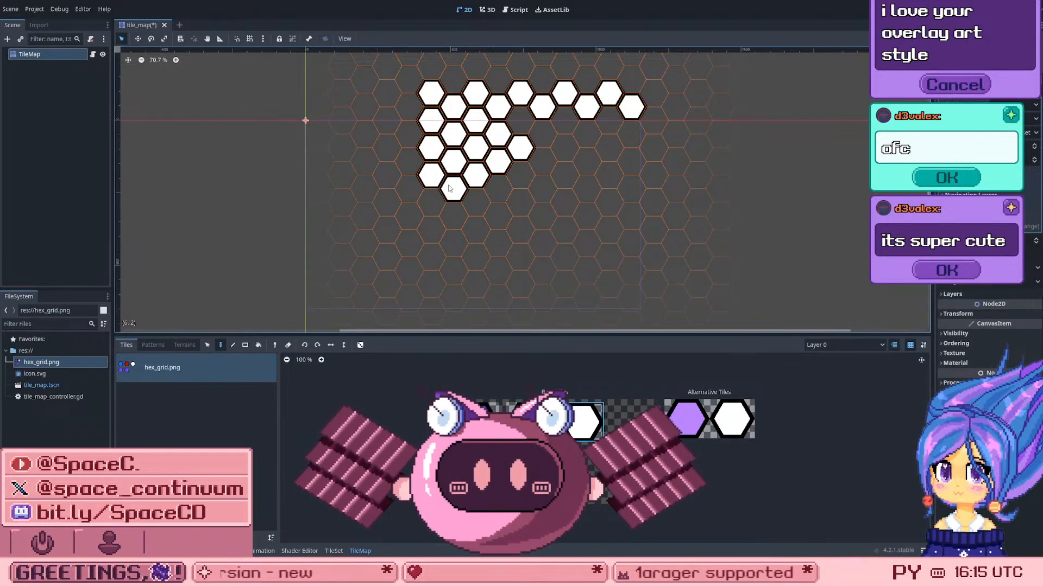
Step: Paint the lower edge and fill the remaining gaps to complete a 10 by 4 grid of white hexagons, and save the scene
{"action": "left_click", "coordinate": [494, 188]}
{"action": "left_click", "coordinate": [516, 177]}
{"action": "left_click", "coordinate": [536, 187]}
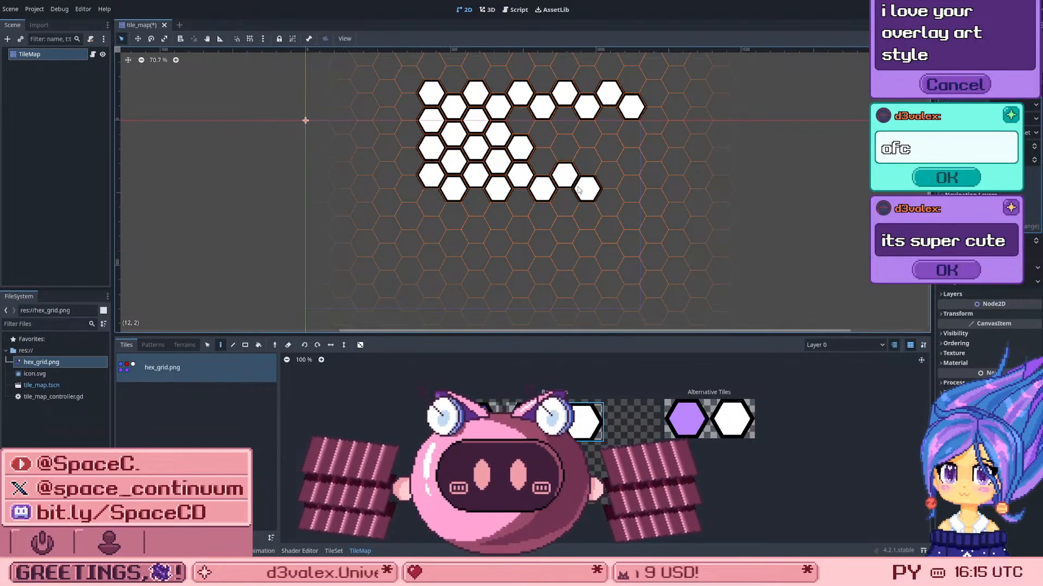
{"action": "left_click", "coordinate": [628, 187]}
{"action": "left_click", "coordinate": [624, 157]}
{"action": "left_click_drag", "start_coordinate": [628, 139], "coordinate": [566, 122]}
{"action": "left_click_drag", "start_coordinate": [551, 151], "coordinate": [520, 120]}
{"action": "scroll", "coordinate": [459, 196], "scroll_direction": "down", "scroll_amount": 1}
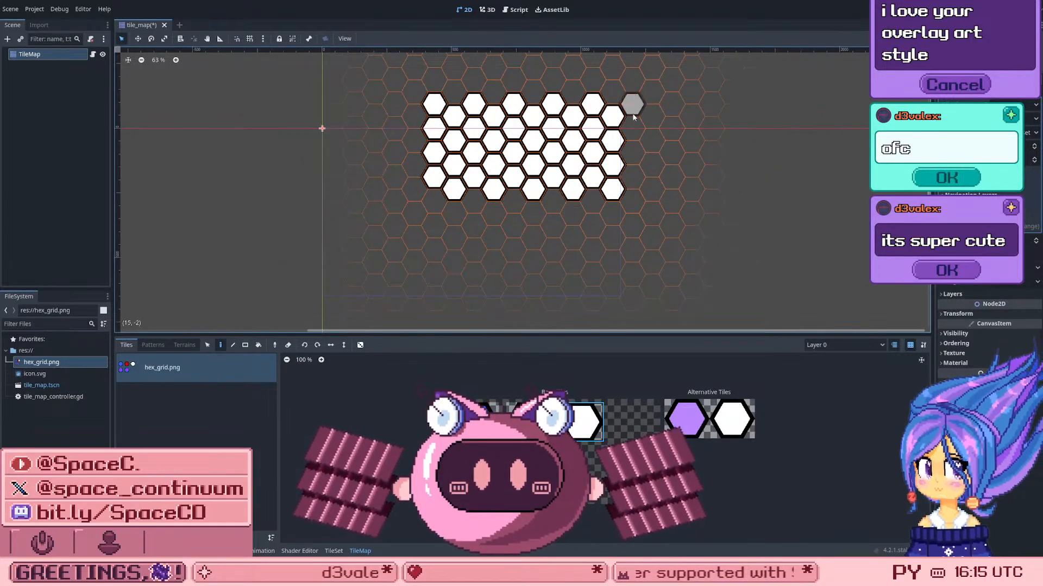
{"action": "scroll", "coordinate": [581, 73], "scroll_direction": "up", "scroll_amount": 1}
{"action": "scroll", "coordinate": [519, 119], "scroll_direction": "up", "scroll_amount": 4}
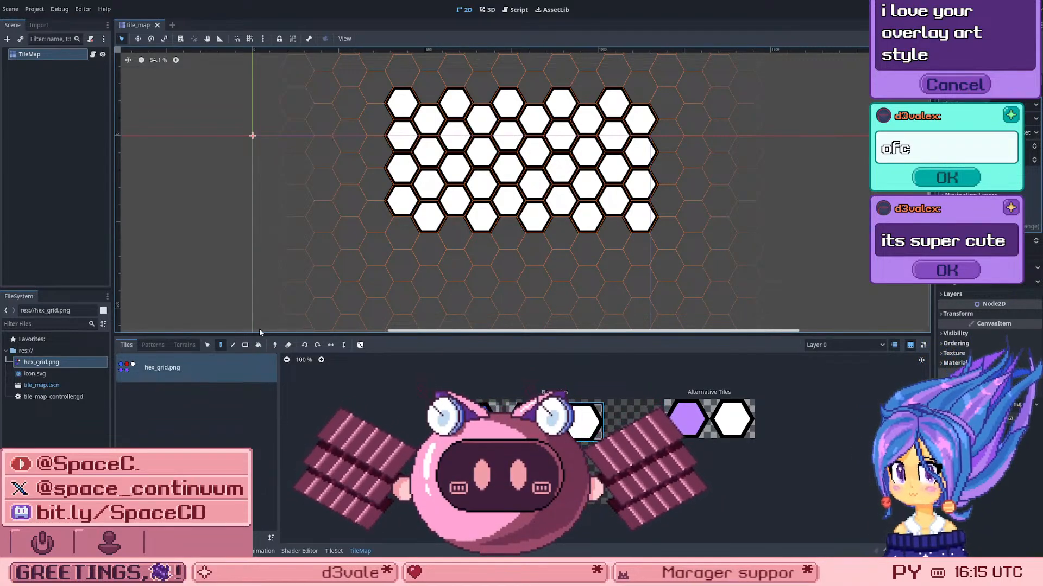
{"action": "key", "text": "ctrl+s"}
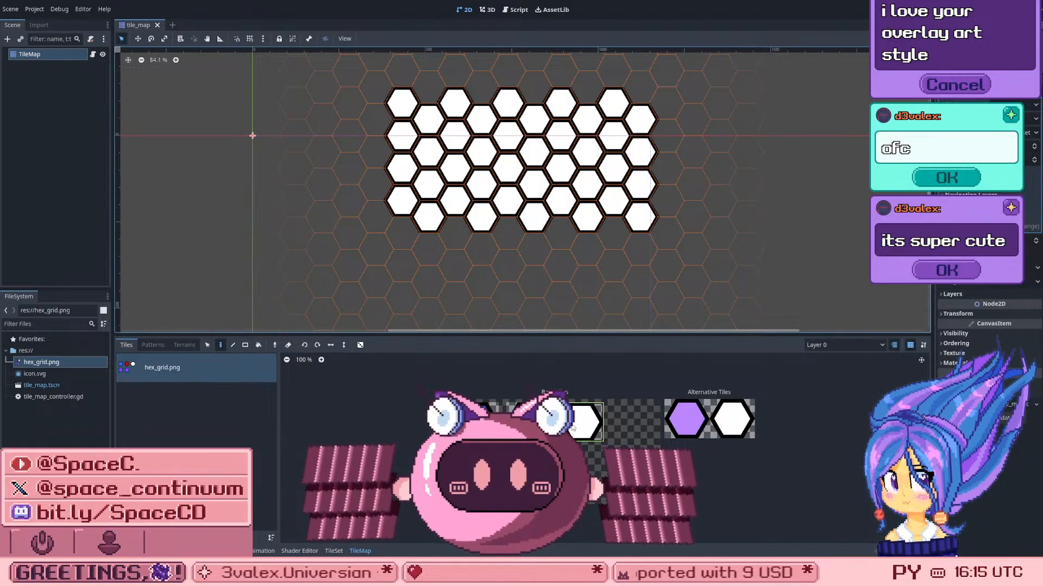
Step: Paint three adjoining cells with the purple alternative tile in the empty area beside the white grid
{"action": "left_click", "coordinate": [689, 418]}
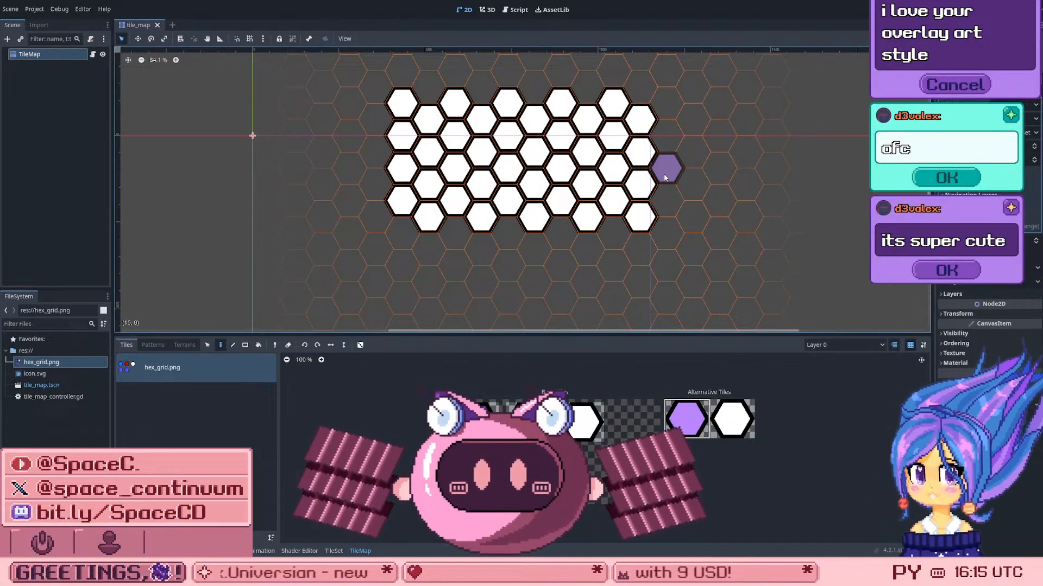
{"action": "left_click", "coordinate": [718, 194]}
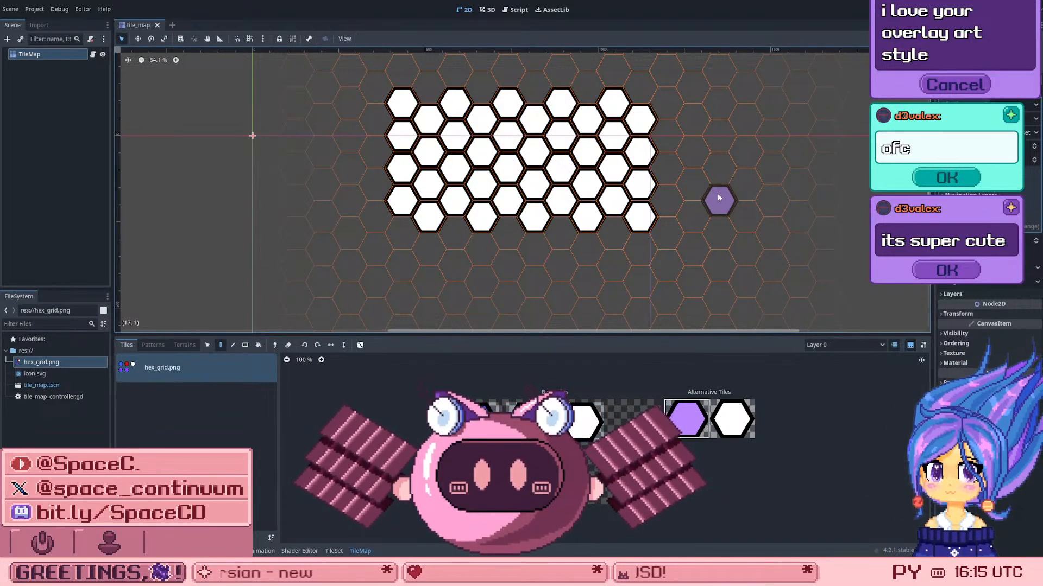
{"action": "mouse_move", "coordinate": [726, 193]}
{"action": "left_mouse_down"}
{"action": "mouse_move", "coordinate": [746, 184]}
{"action": "mouse_move", "coordinate": [771, 200]}
{"action": "left_mouse_up"}
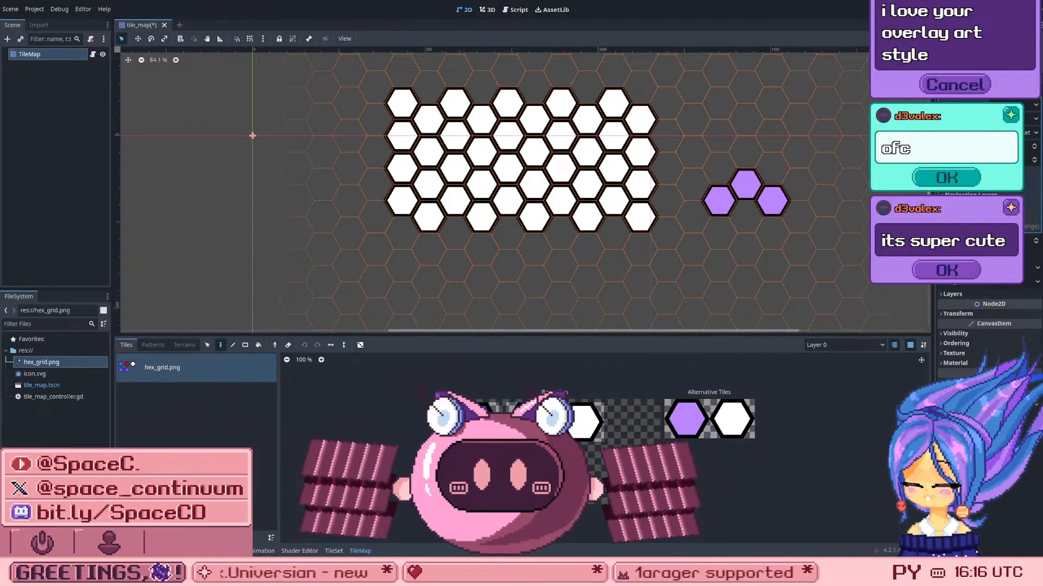
Step: Select the purple alternative tile in the TileSet and inspect its properties, including the Terrains section
{"action": "left_click", "coordinate": [333, 550]}
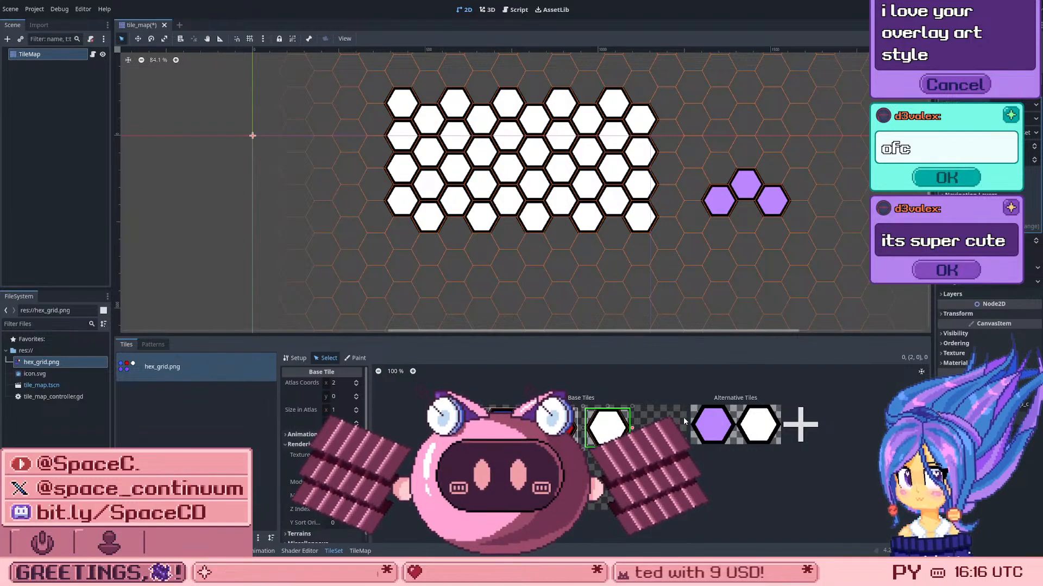
{"action": "left_click", "coordinate": [709, 419]}
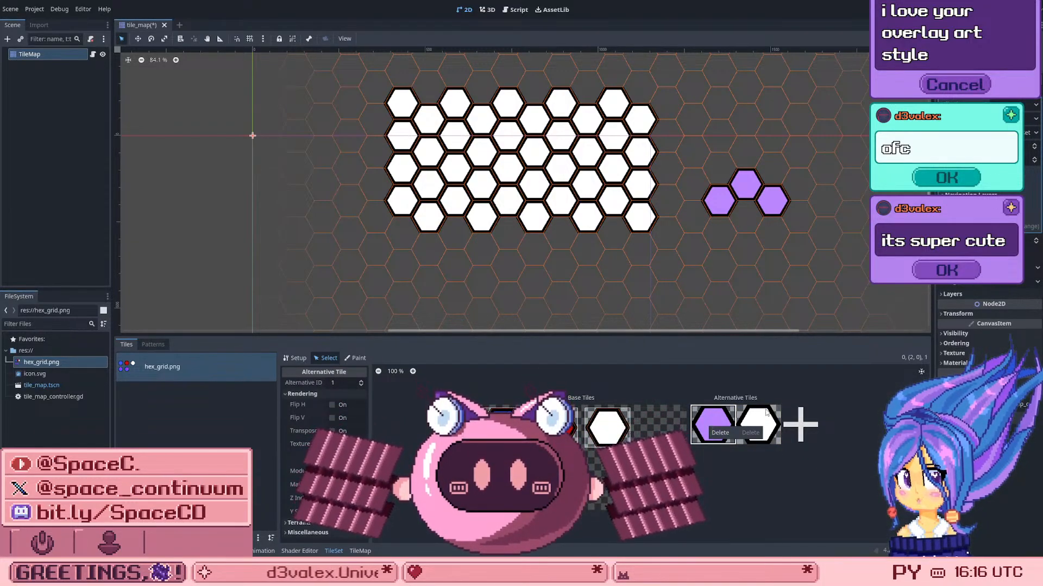
{"action": "right_click", "coordinate": [709, 428]}
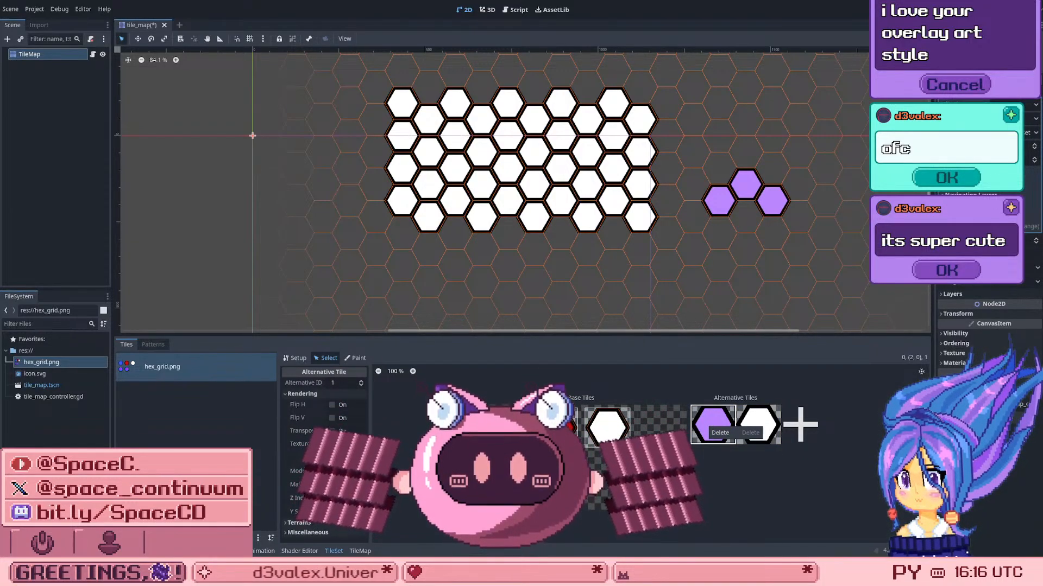
{"action": "left_click", "coordinate": [286, 523]}
{"action": "left_click", "coordinate": [287, 523]}
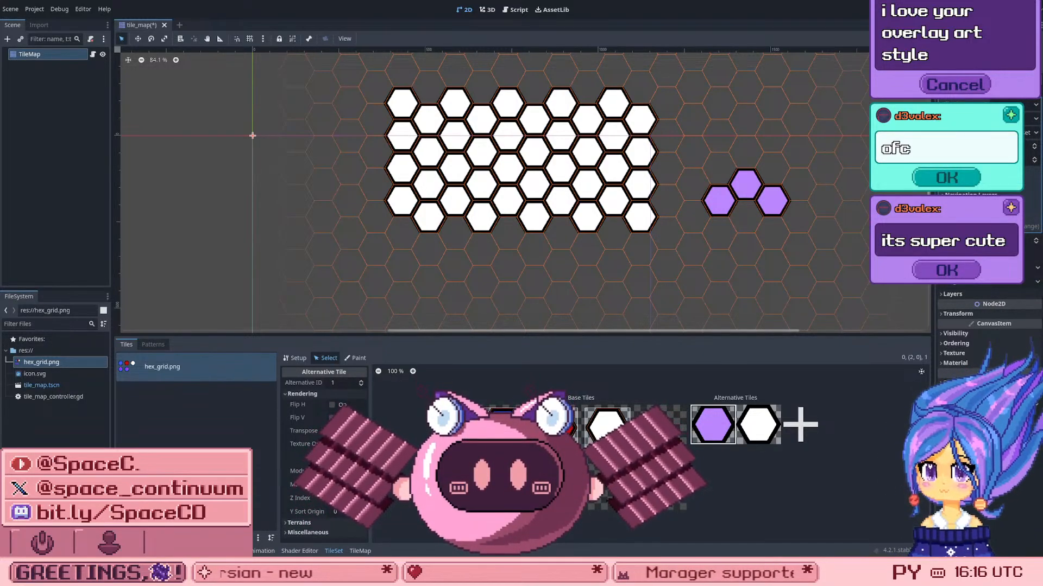
Step: Review the tile properties that can be painted in the TileSet's Paint mode, and save the scene
{"action": "left_click", "coordinate": [354, 358]}
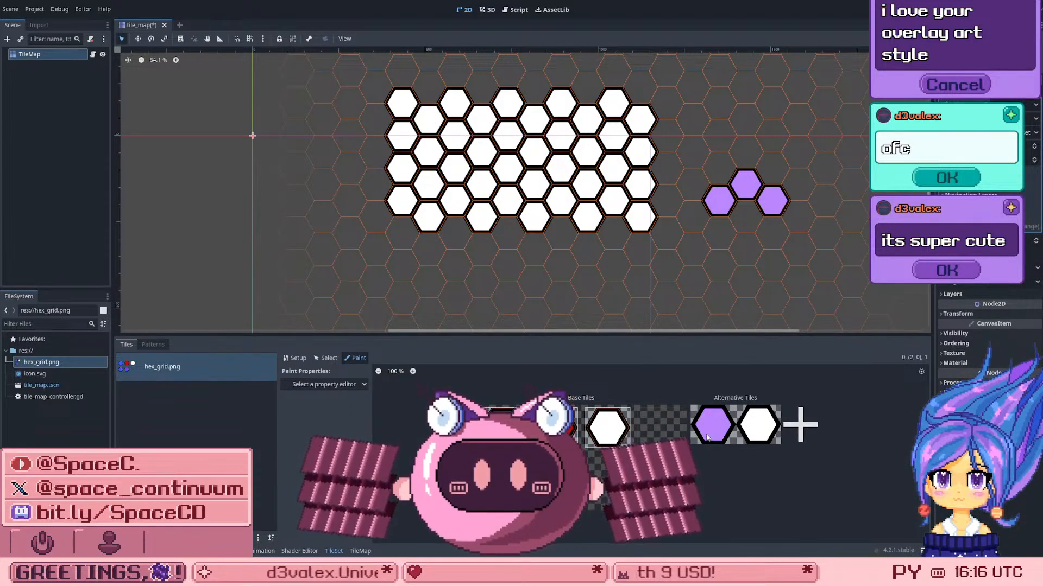
{"action": "left_click", "coordinate": [314, 384]}
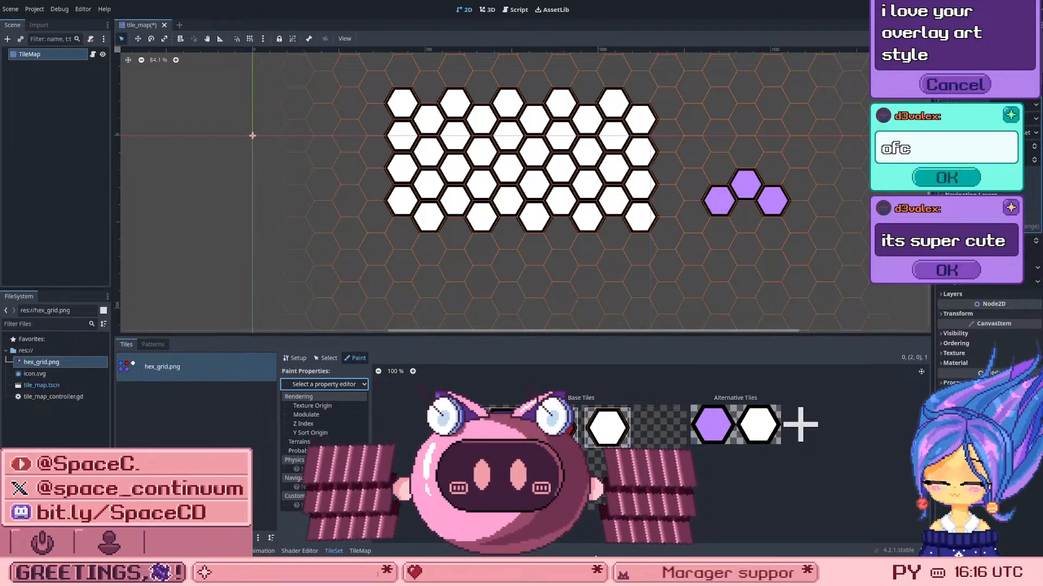
{"action": "key", "text": "Escape"}
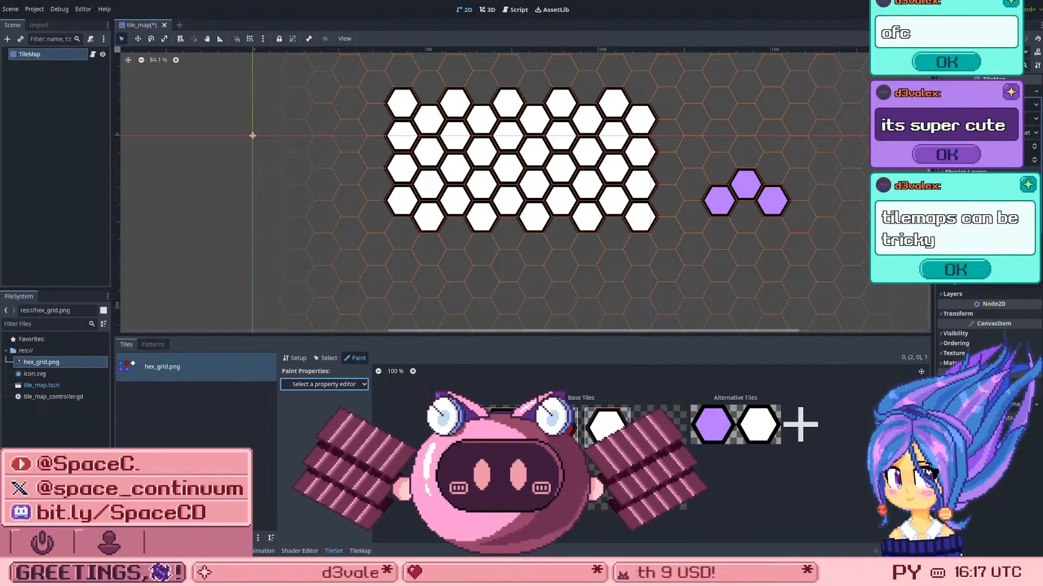
{"action": "left_click", "coordinate": [22, 56]}
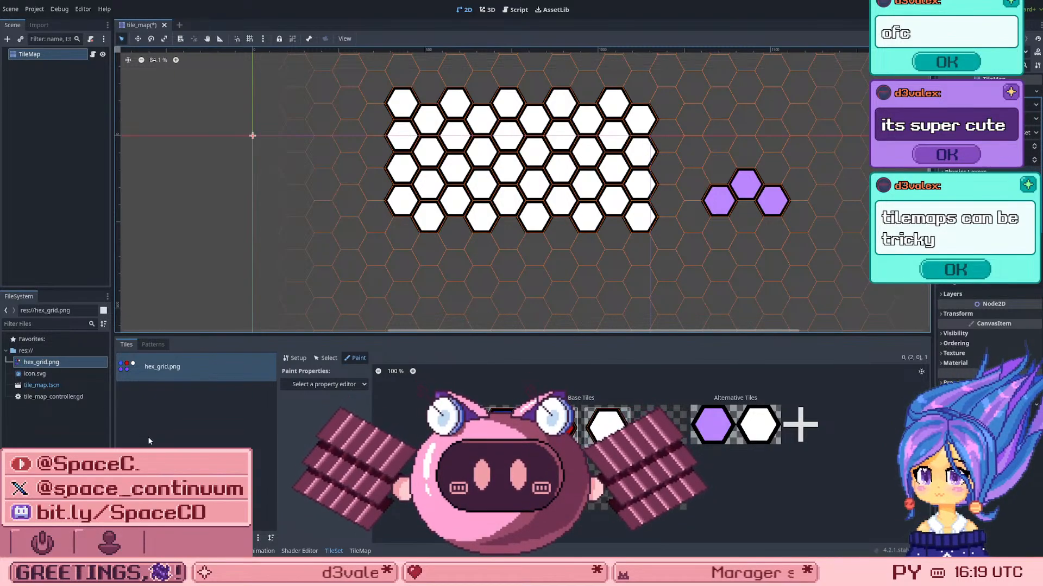
{"action": "key", "text": "ctrl+s"}
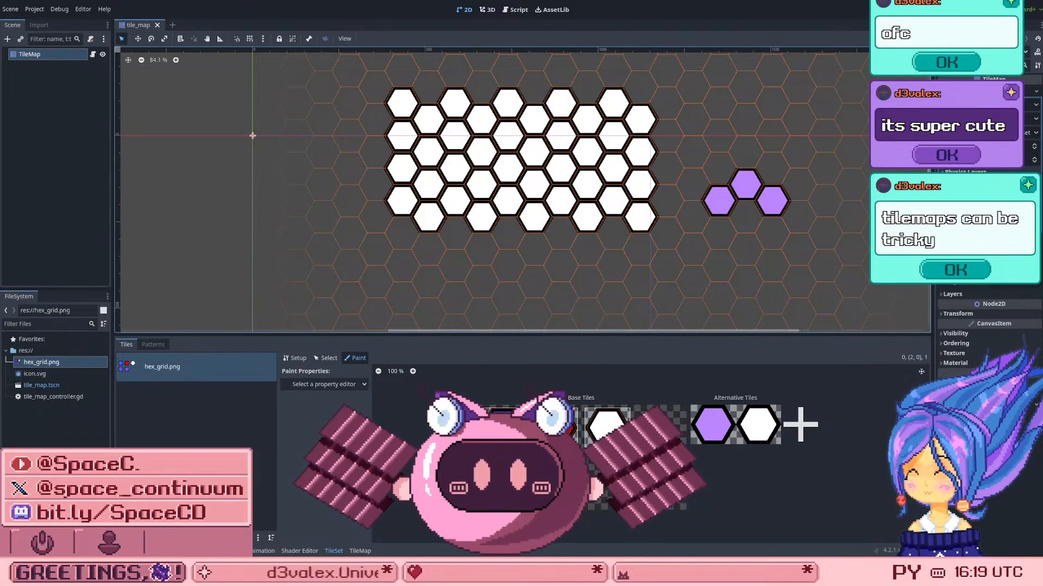
Step: Choose Modulate as the paint property in the TileSet, and return to Select mode
{"action": "left_click", "coordinate": [352, 384]}
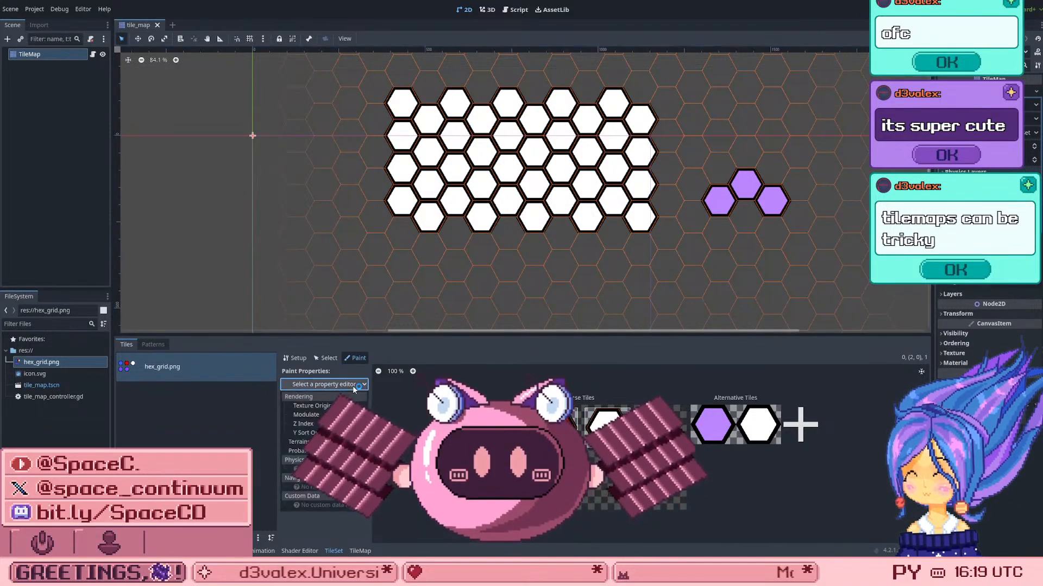
{"action": "left_click", "coordinate": [324, 414]}
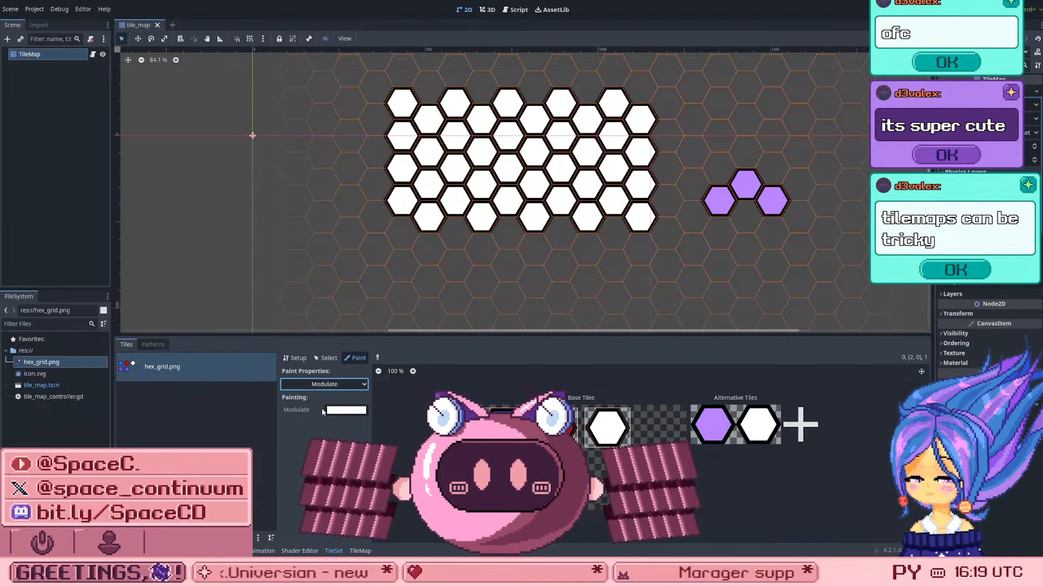
{"action": "left_click", "coordinate": [314, 384]}
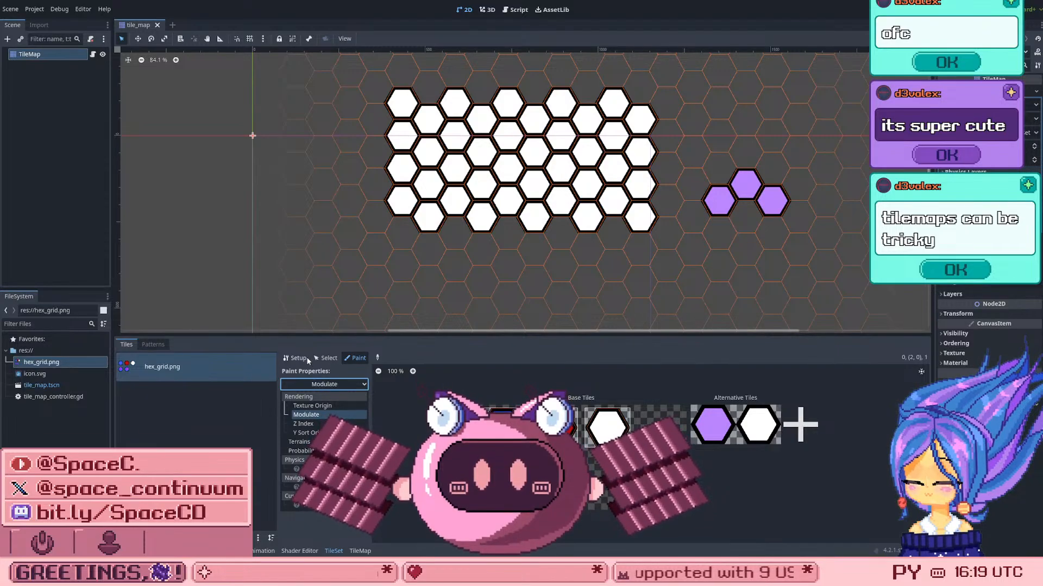
{"action": "left_click", "coordinate": [324, 358]}
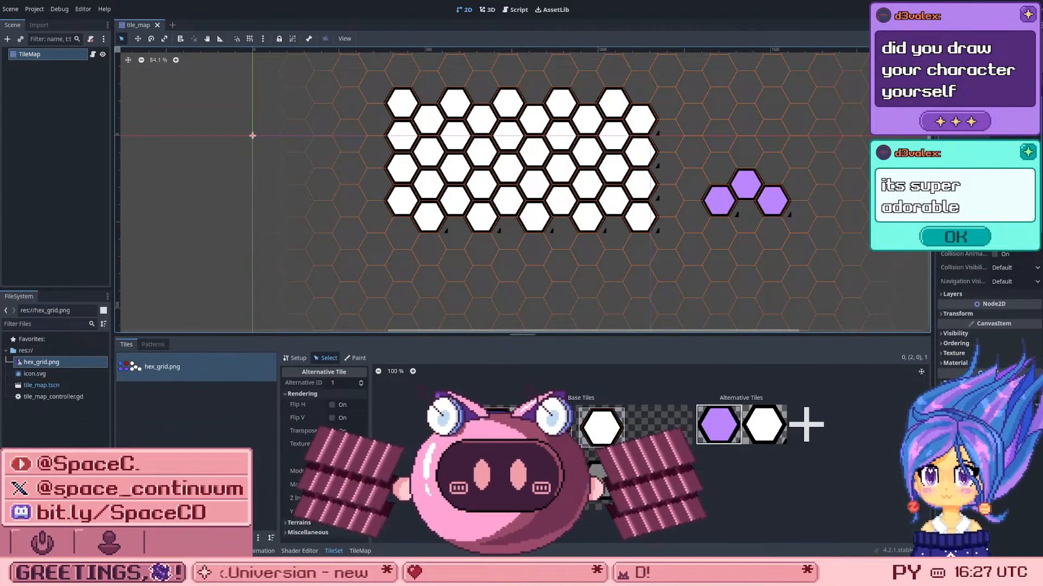
Step: Enlarge the TileSet editor, examine the base and alternative tiles of hex_grid.png up close, and deselect the purple alternative
{"action": "left_click_drag", "start_coordinate": [563, 335], "coordinate": [563, 241]}
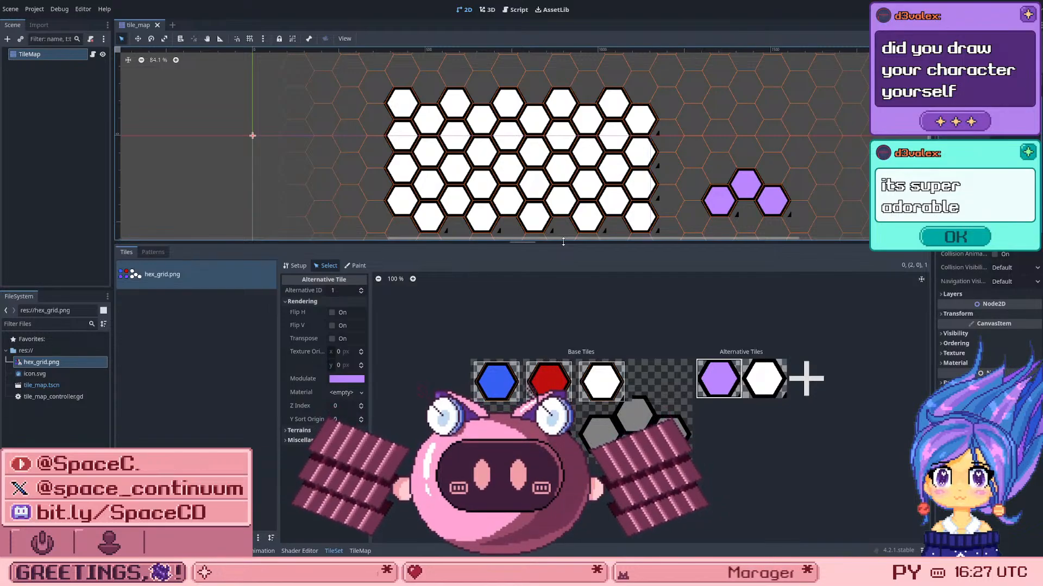
{"action": "left_click_drag", "start_coordinate": [563, 242], "coordinate": [520, 158]}
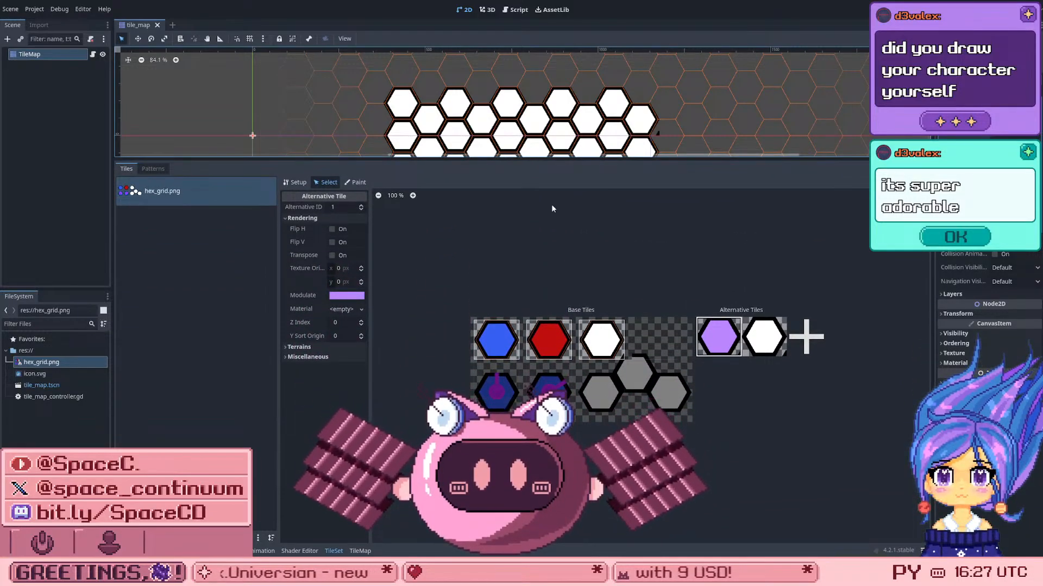
{"action": "scroll", "coordinate": [663, 401], "scroll_direction": "up", "scroll_amount": 6}
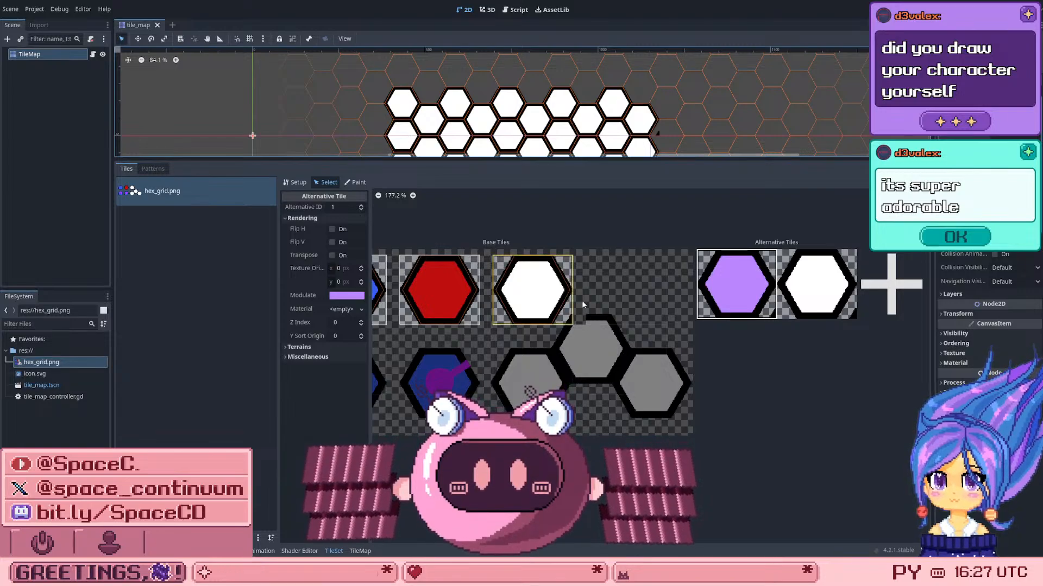
{"action": "scroll", "coordinate": [586, 316], "scroll_direction": "up", "scroll_amount": 1}
{"action": "scroll", "coordinate": [586, 321], "scroll_direction": "up", "scroll_amount": 3}
{"action": "scroll", "coordinate": [587, 329], "scroll_direction": "down", "scroll_amount": 6}
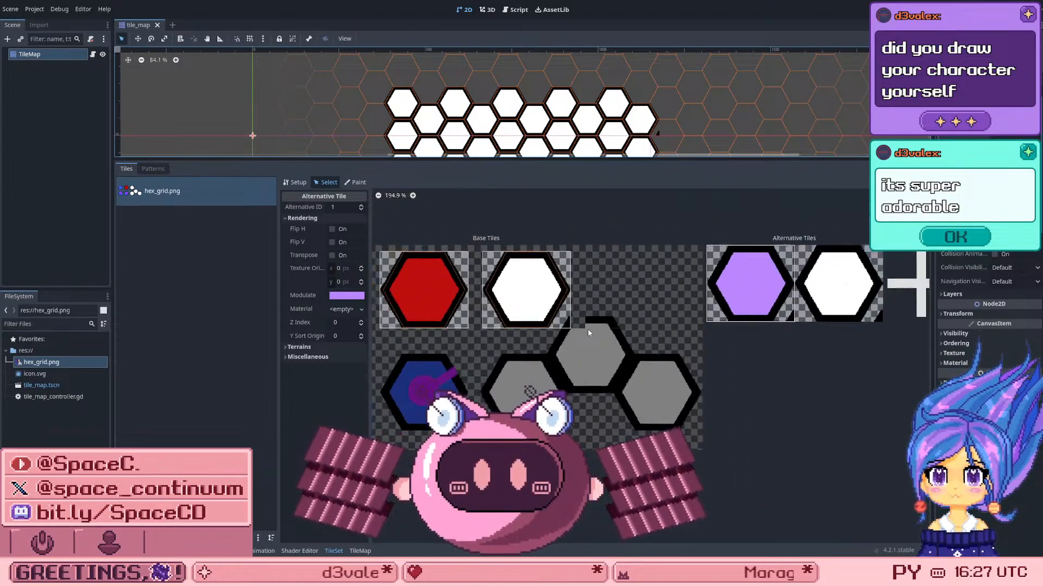
{"action": "scroll", "coordinate": [543, 338], "scroll_direction": "up", "scroll_amount": 5}
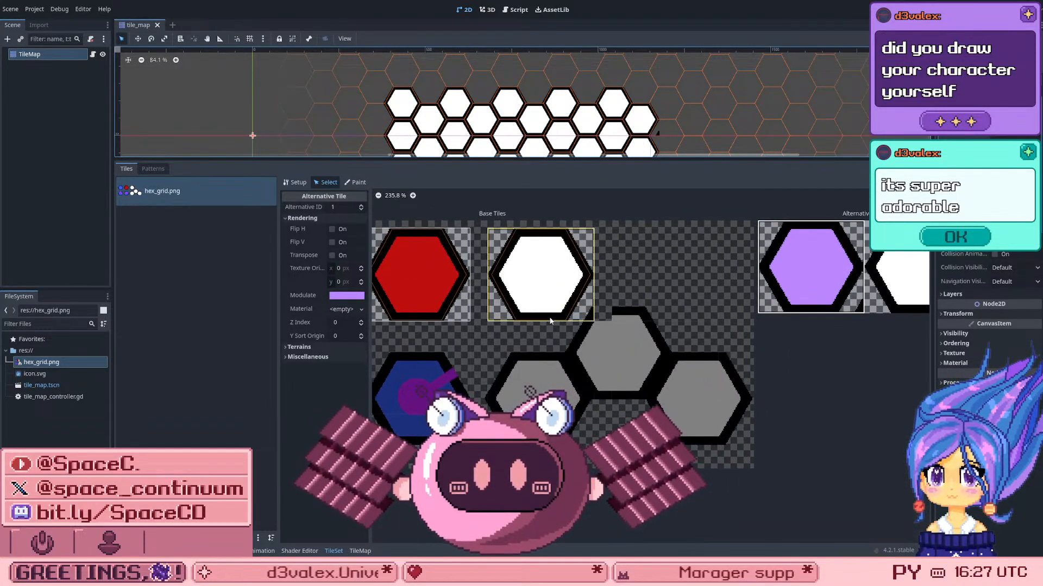
{"action": "scroll", "coordinate": [551, 320], "scroll_direction": "down", "scroll_amount": 2}
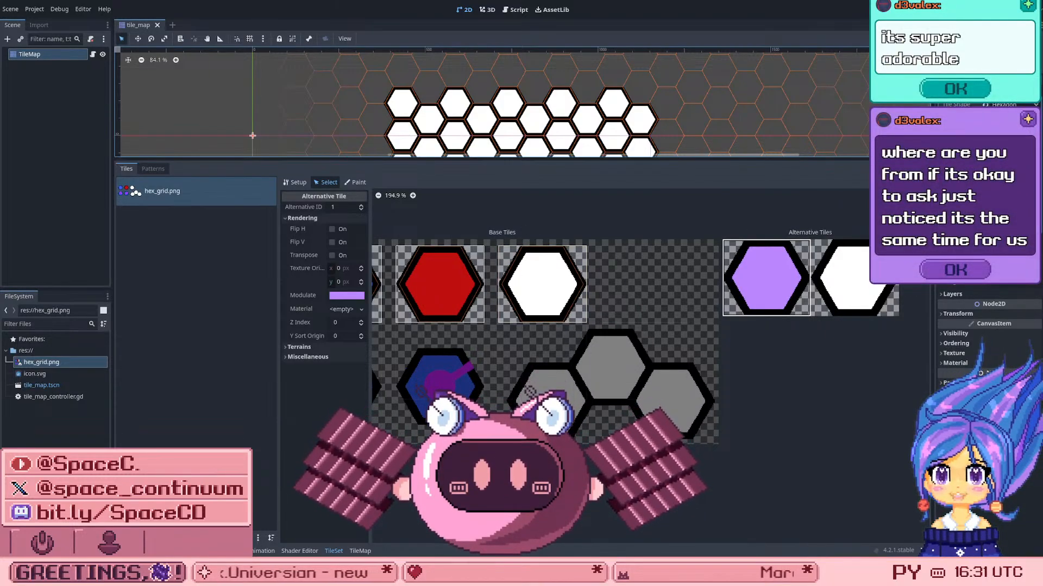
{"action": "left_click", "coordinate": [640, 392]}
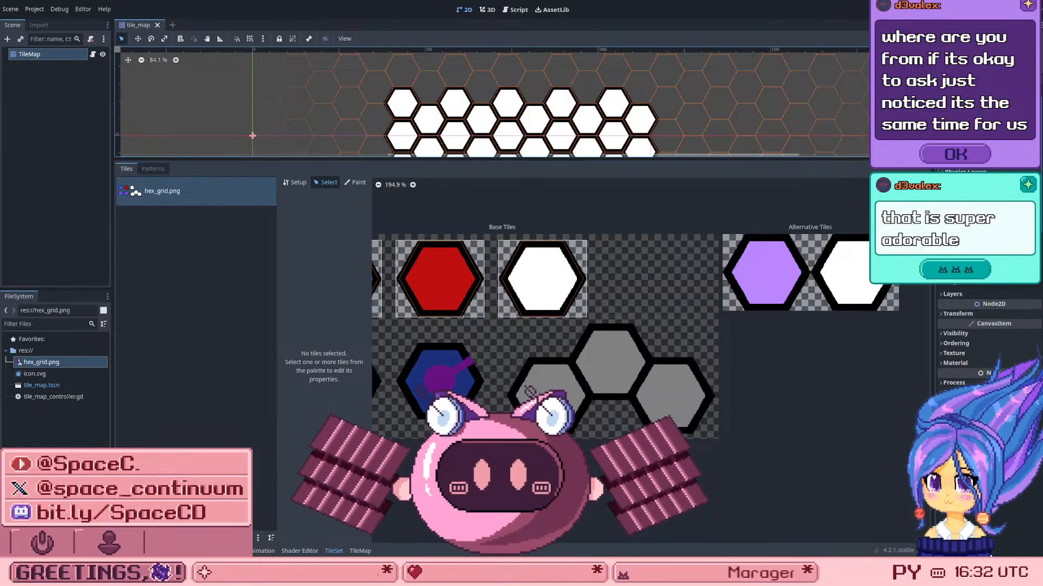
Step: Look through the TileMap's tiles, stored patterns and terrains
{"action": "left_click", "coordinate": [360, 551]}
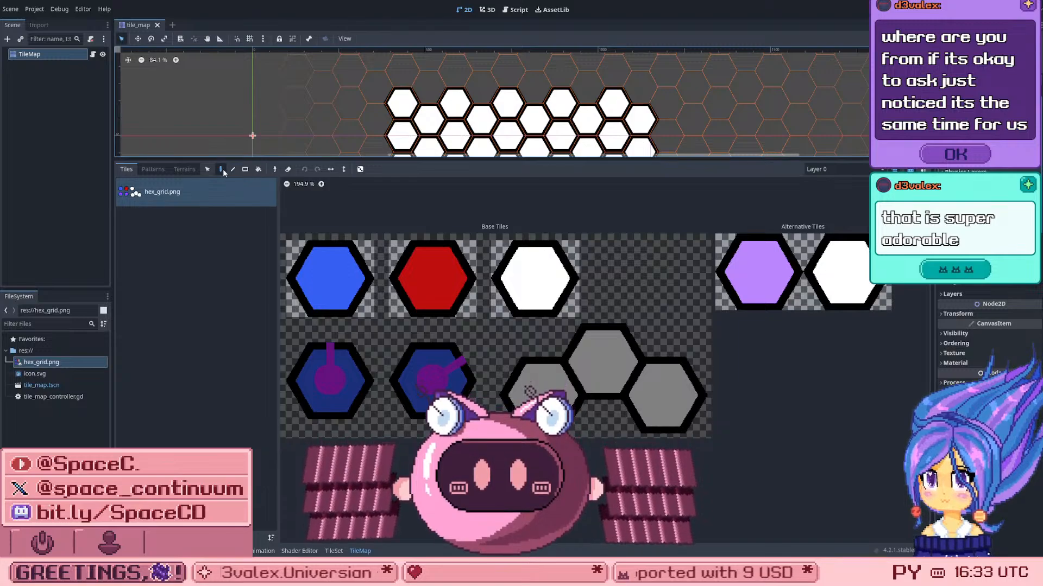
{"action": "left_click", "coordinate": [152, 169]}
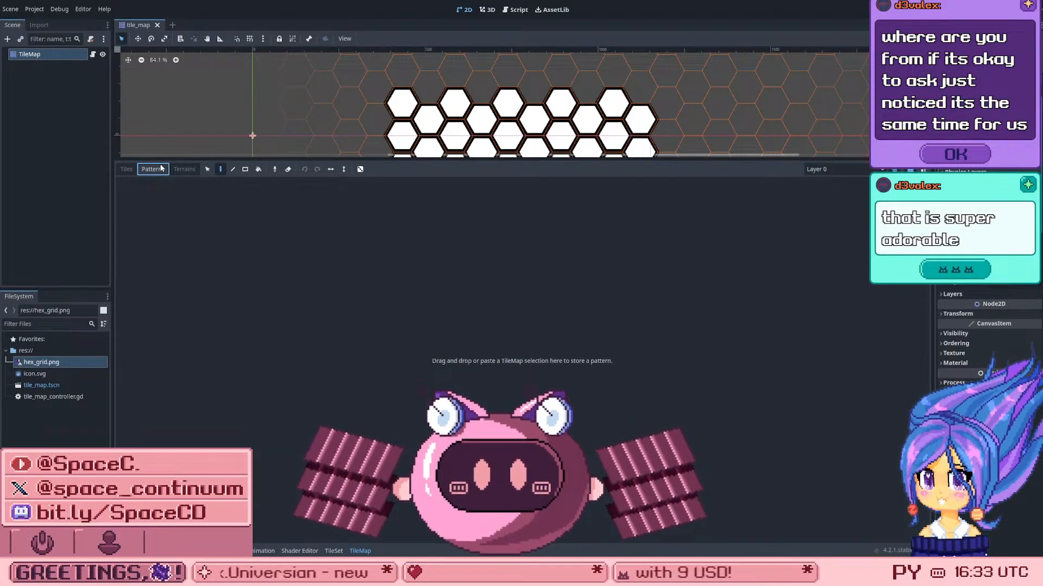
{"action": "left_click", "coordinate": [187, 171]}
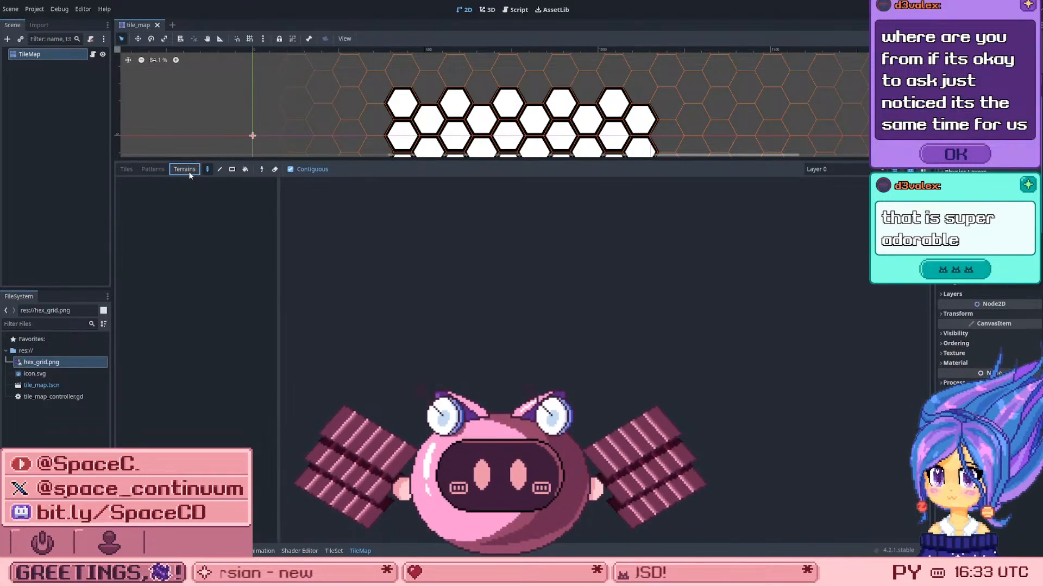
Step: Return to the TileMap's Tiles view and examine the white base tile of hex_grid.png up close, leaving it deselected
{"action": "left_click", "coordinate": [144, 170]}
{"action": "left_click", "coordinate": [128, 170]}
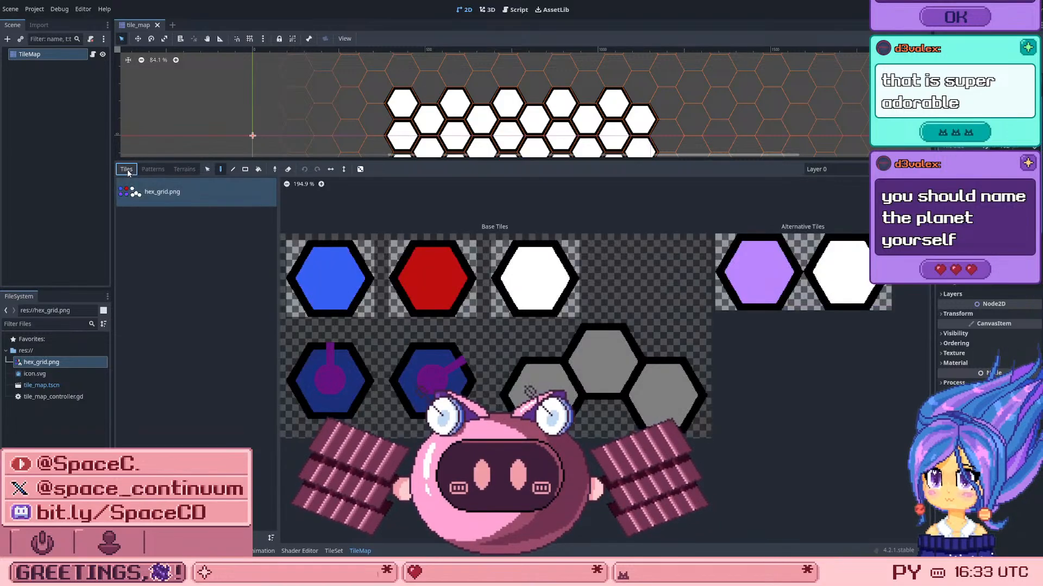
{"action": "left_click", "coordinate": [521, 278]}
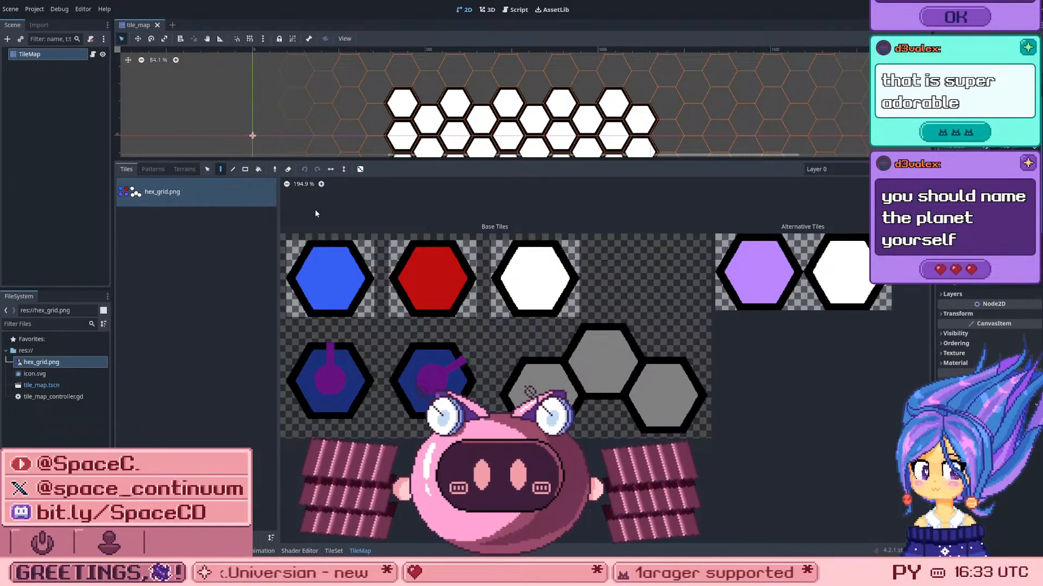
{"action": "scroll", "coordinate": [435, 277], "scroll_direction": "up", "scroll_amount": 2}
{"action": "left_click", "coordinate": [532, 246]}
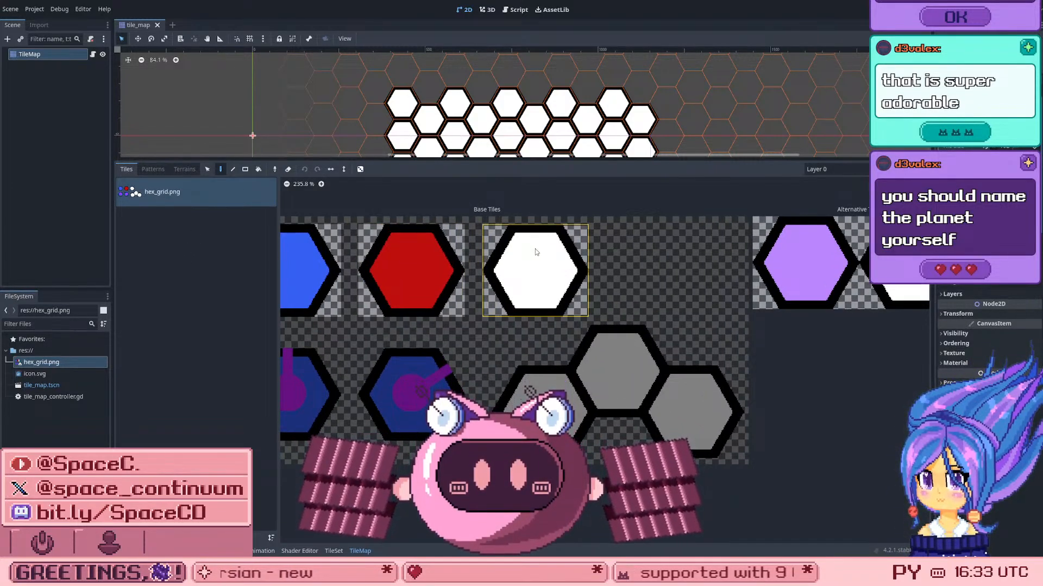
{"action": "scroll", "coordinate": [535, 249], "scroll_direction": "down", "scroll_amount": 2}
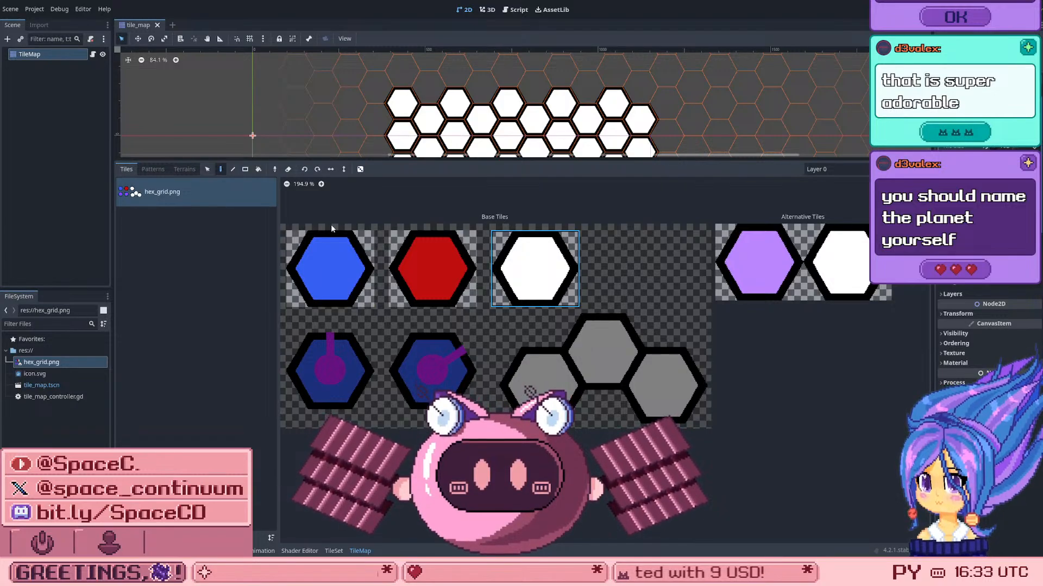
{"action": "left_click", "coordinate": [589, 359]}
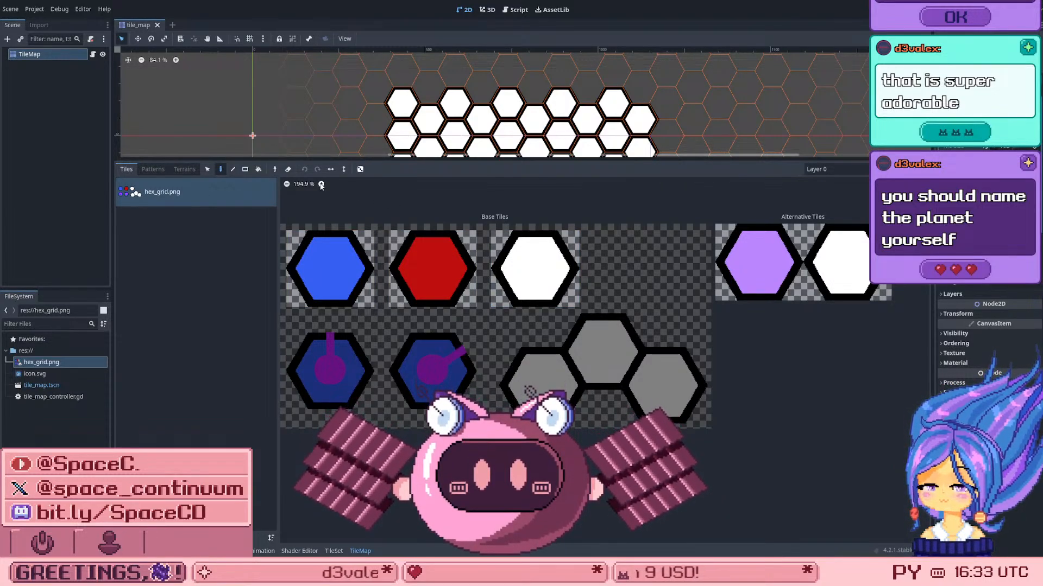
Step: Try the TileMap's Line tool and random tile placement, leaving the Paint tool active and random placement off
{"action": "left_click", "coordinate": [234, 169]}
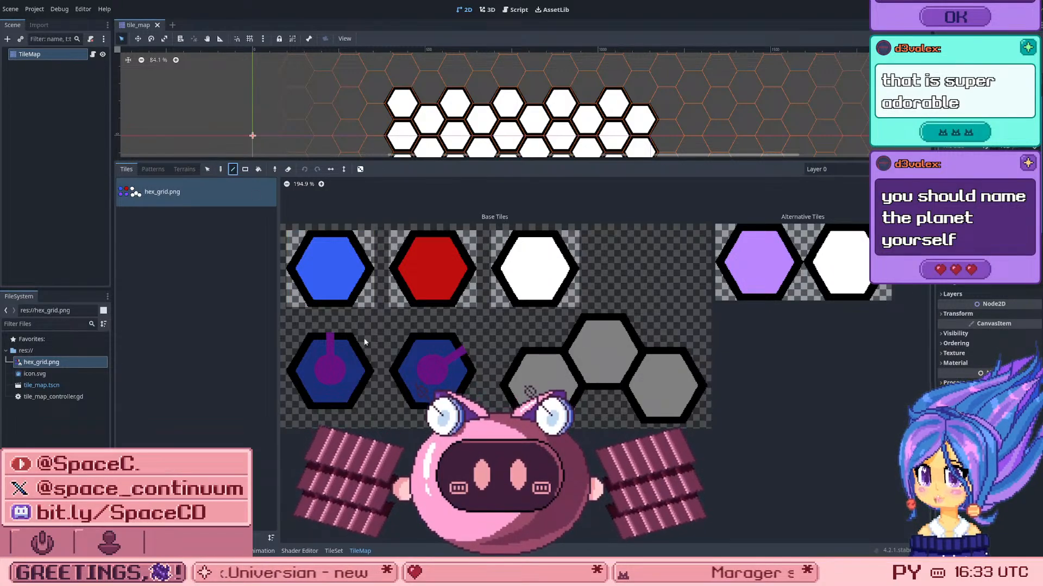
{"action": "scroll", "coordinate": [451, 342], "scroll_direction": "up", "scroll_amount": 2}
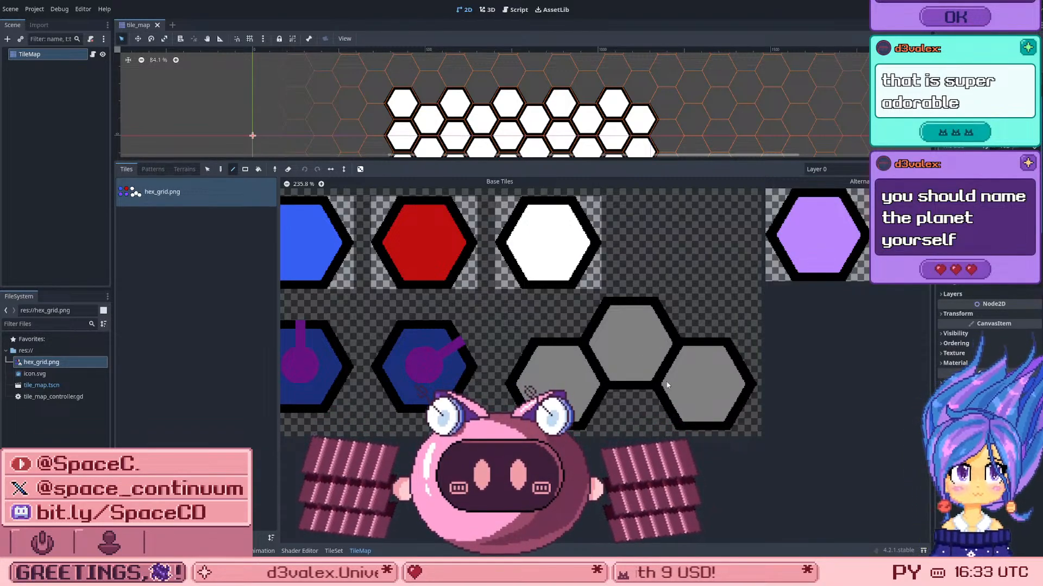
{"action": "left_click", "coordinate": [222, 171]}
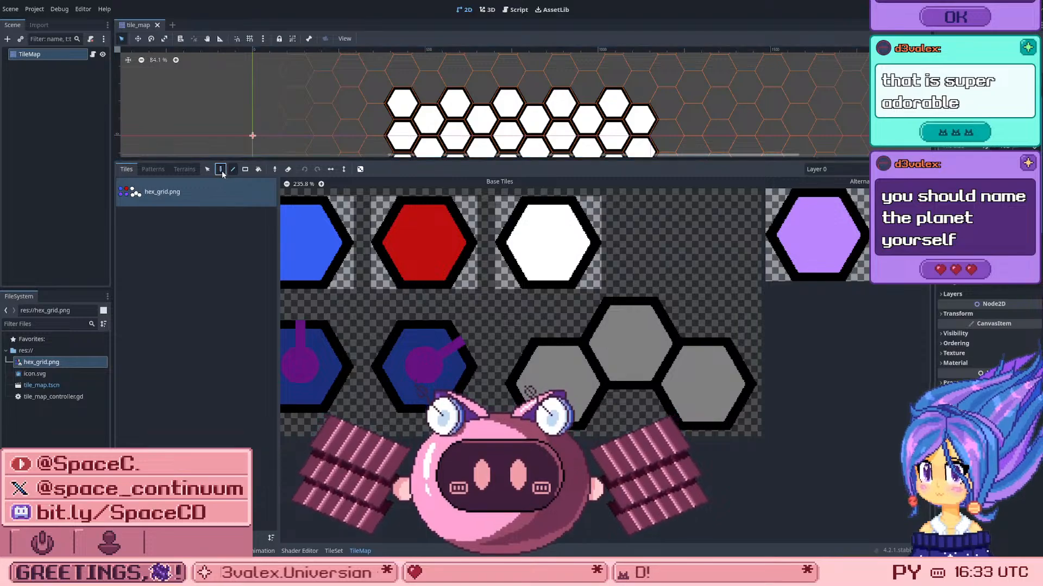
{"action": "left_click", "coordinate": [360, 170]}
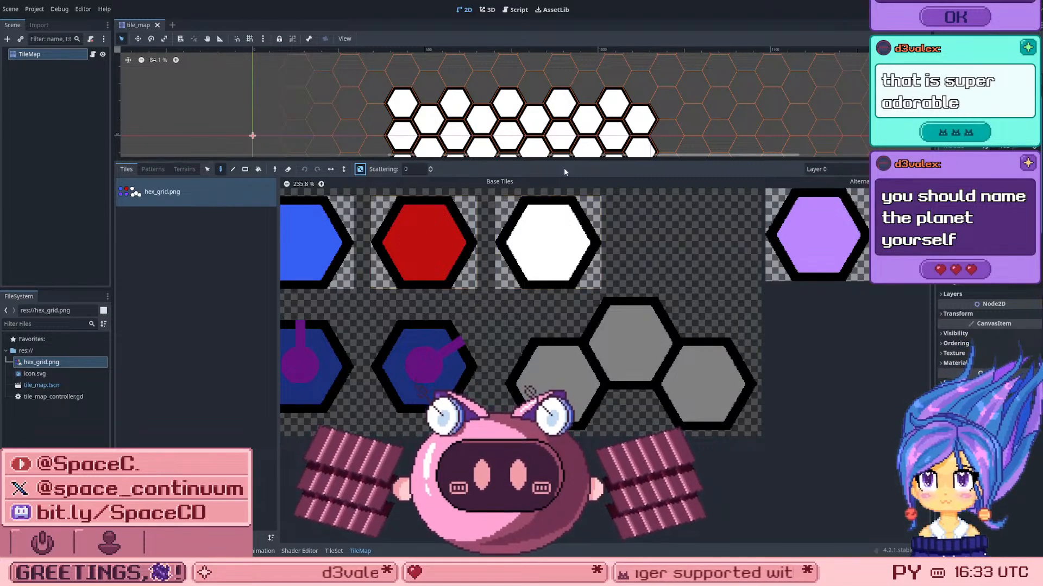
{"action": "scroll", "coordinate": [586, 131], "scroll_direction": "down", "scroll_amount": 3}
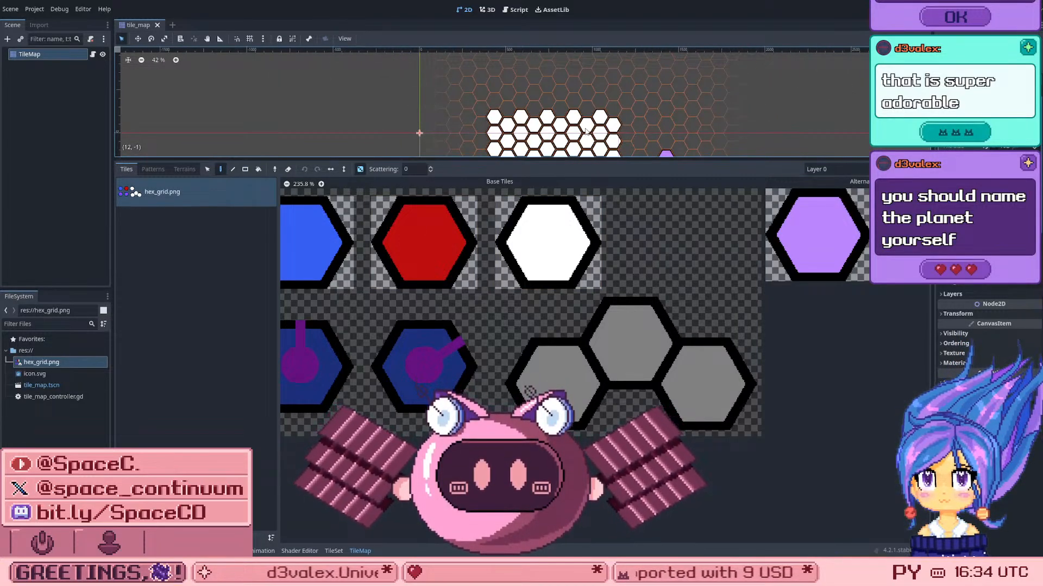
{"action": "scroll", "coordinate": [587, 130], "scroll_direction": "down", "scroll_amount": 3}
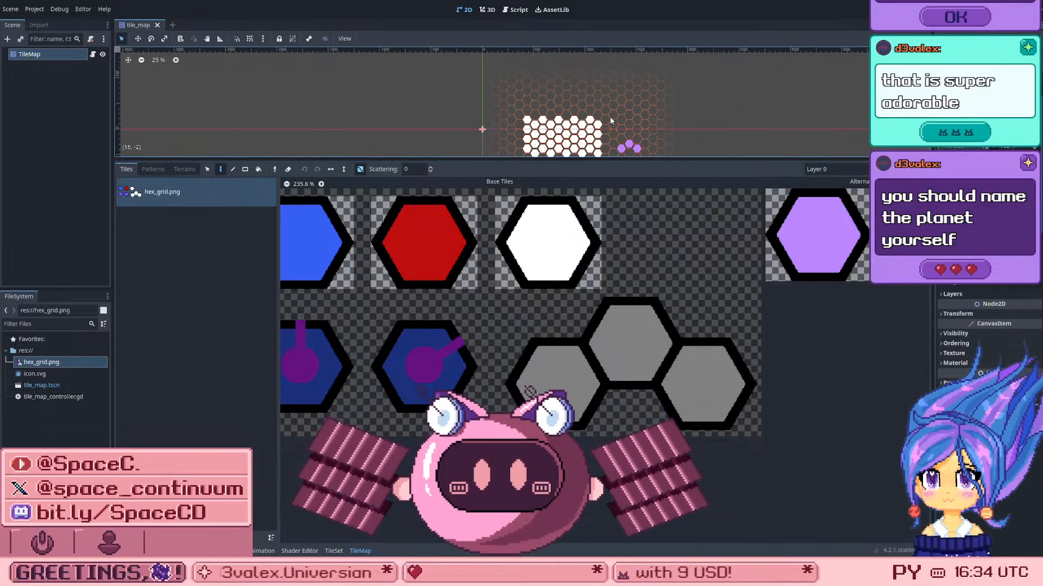
{"action": "scroll", "coordinate": [609, 116], "scroll_direction": "up", "scroll_amount": 4}
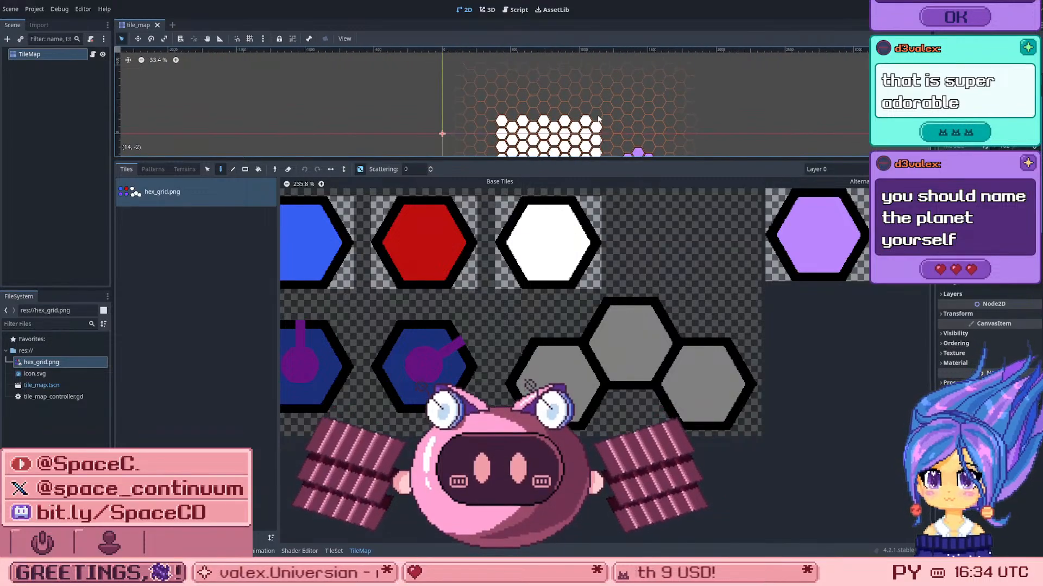
{"action": "left_click", "coordinate": [359, 169]}
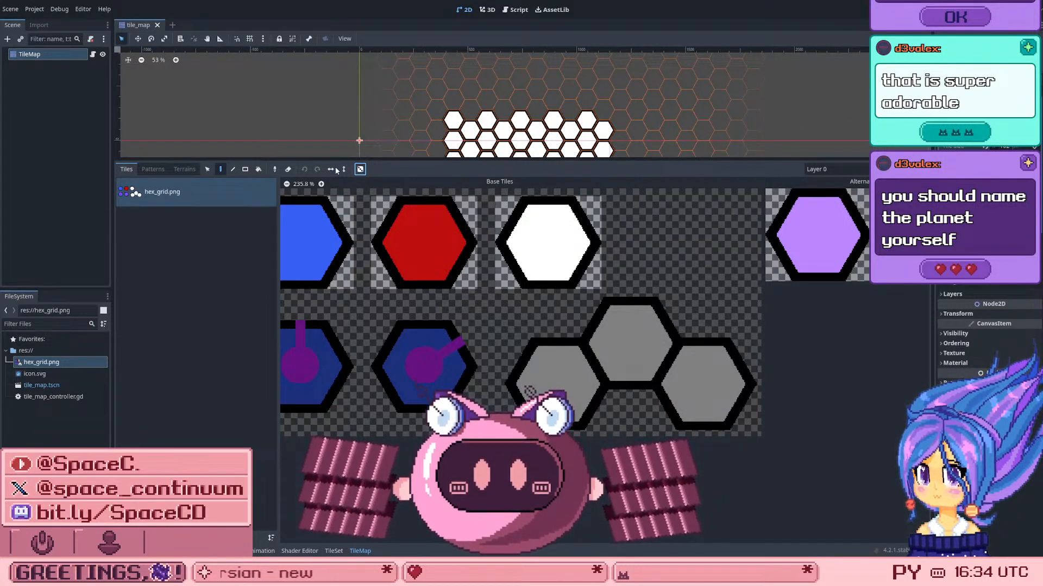
Step: Inspect the hex_grid.png atlas settings and texture preview in the TileSet's Setup mode, and return to Select mode
{"action": "left_click", "coordinate": [332, 551]}
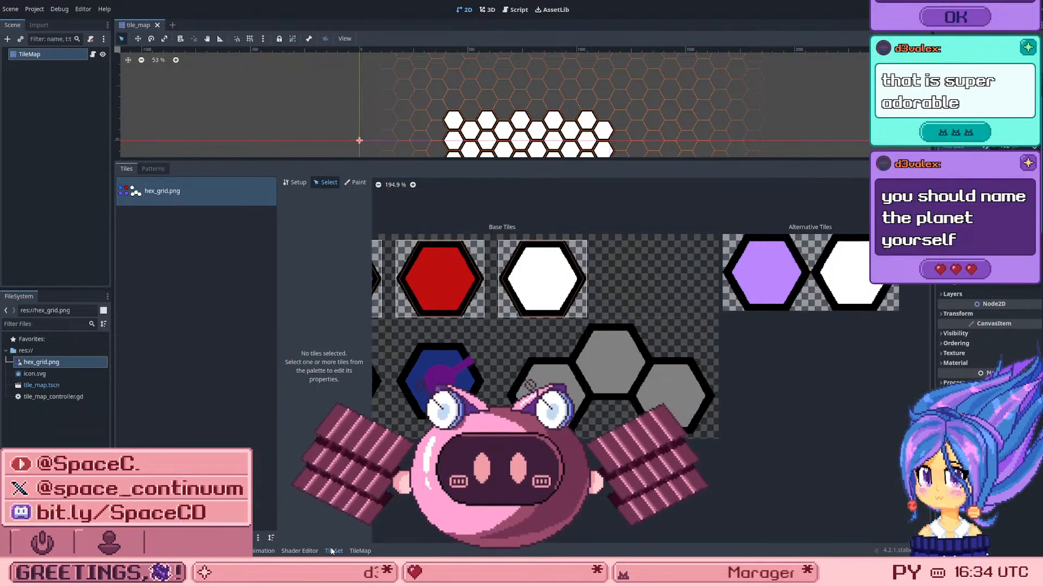
{"action": "left_click", "coordinate": [294, 183]}
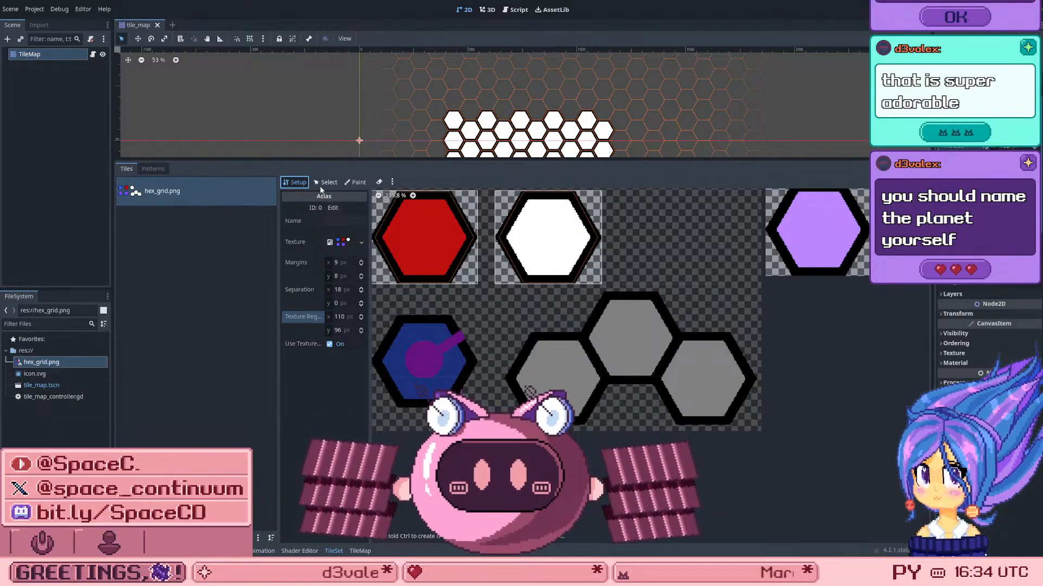
{"action": "left_click", "coordinate": [348, 244]}
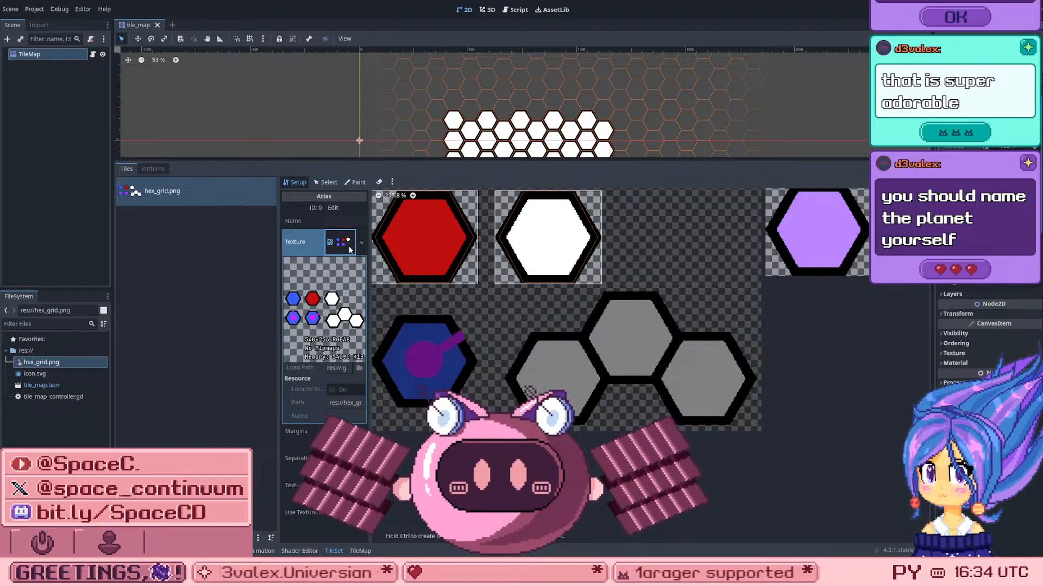
{"action": "left_click", "coordinate": [348, 243]}
{"action": "left_click", "coordinate": [328, 183]}
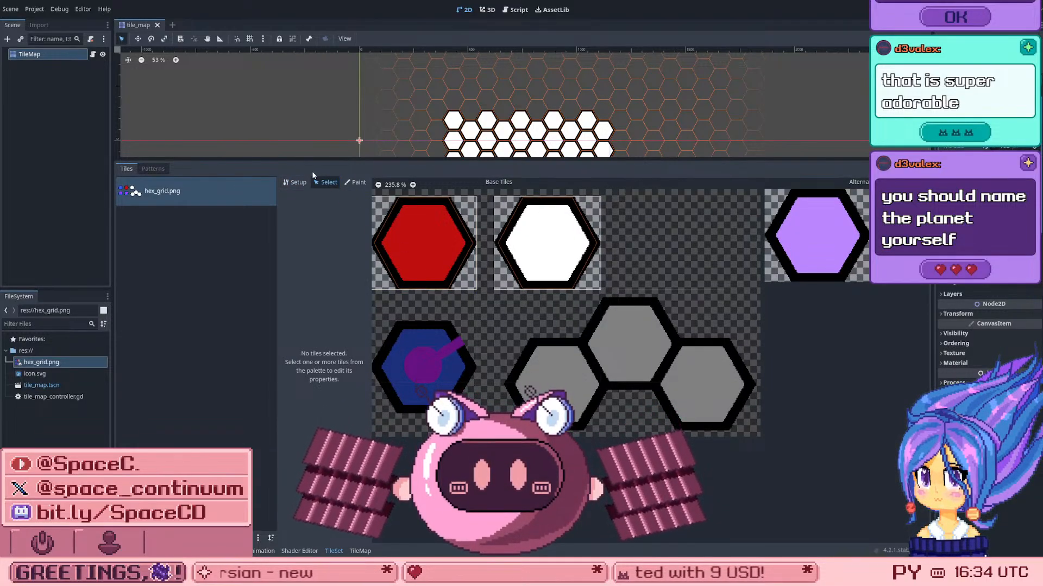
Step: Set the TileSet's Modulate paint colour to a near-black with RGB 20, 20, 20, and leave Paint mode
{"action": "left_click", "coordinate": [354, 183]}
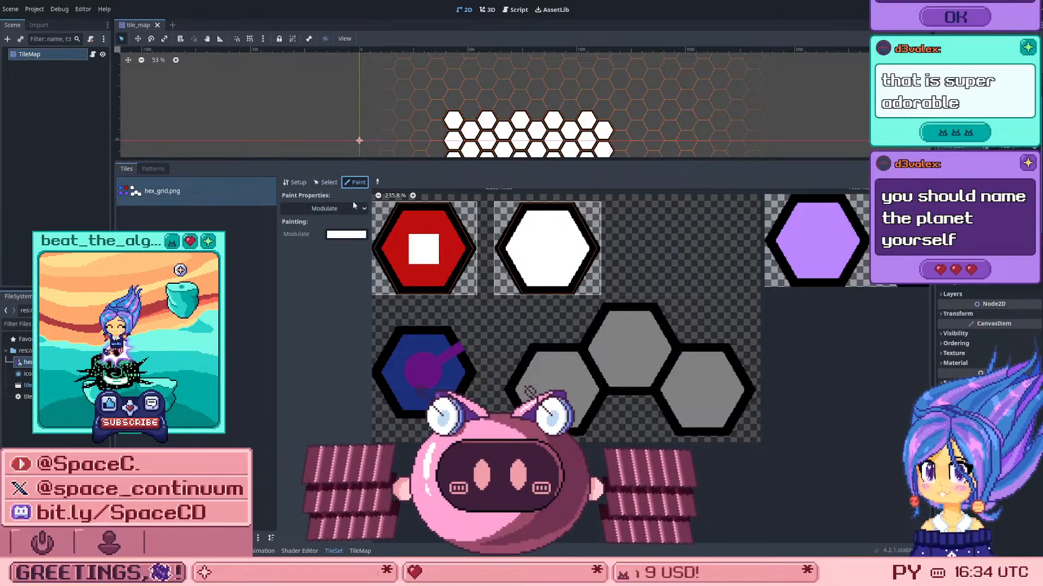
{"action": "left_click", "coordinate": [338, 238]}
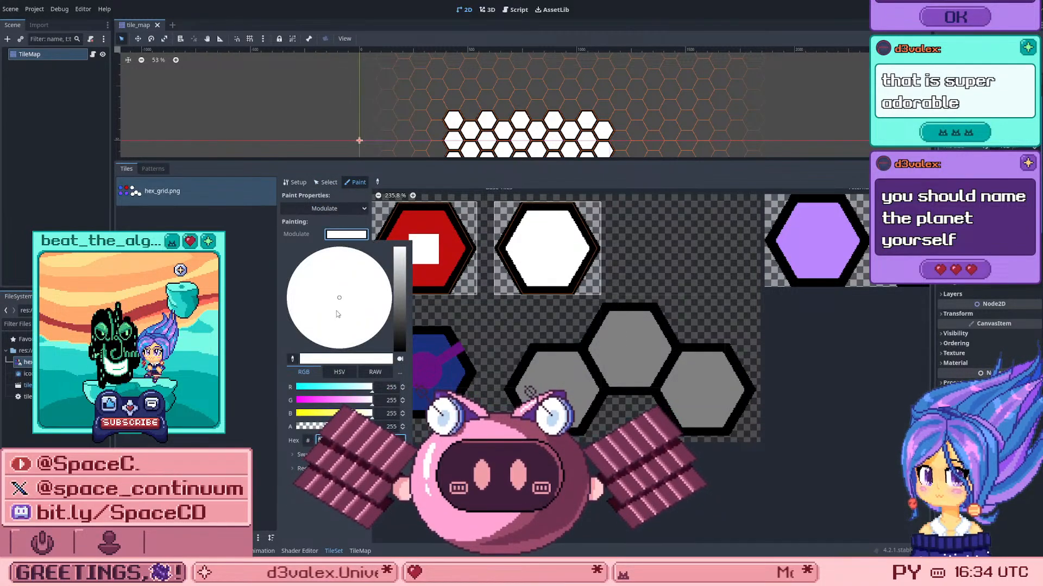
{"action": "left_click", "coordinate": [399, 343]}
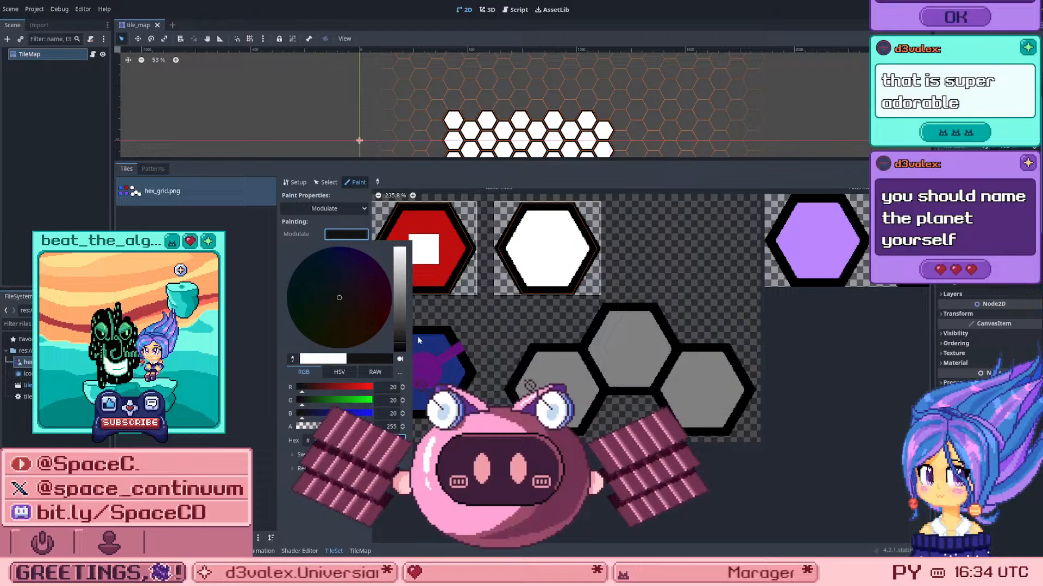
{"action": "left_click", "coordinate": [604, 308]}
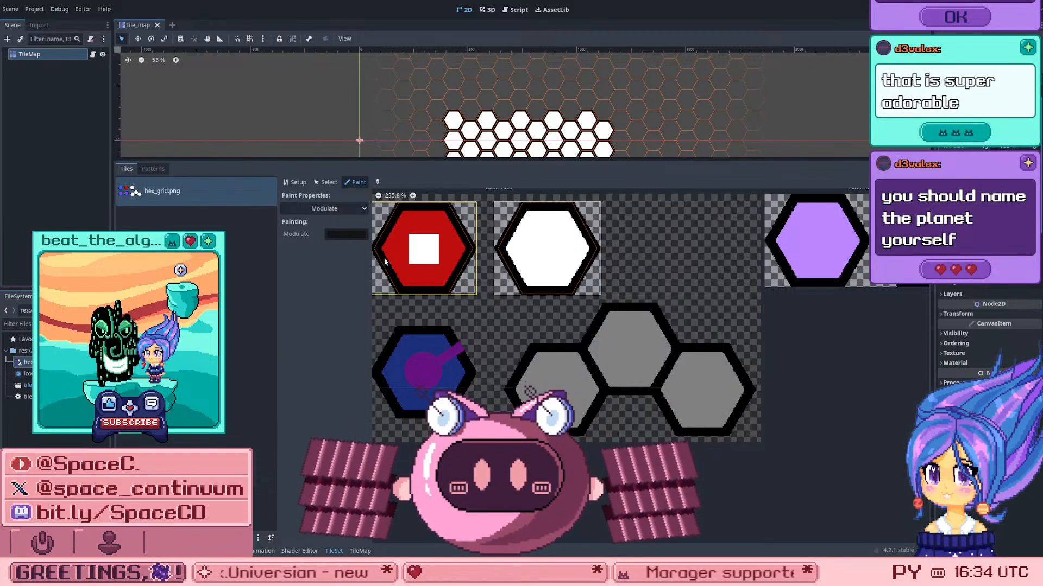
{"action": "left_click", "coordinate": [329, 183]}
Step: In the TileSet's atlas setup, automatically create tiles in the non-transparent texture regions of hex_grid.png
{"action": "left_click", "coordinate": [295, 182]}
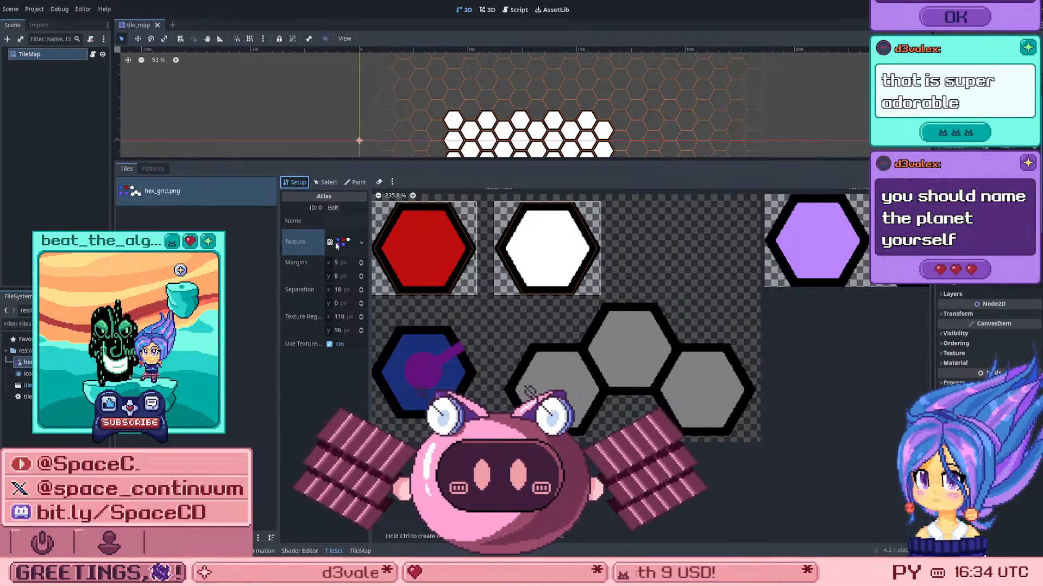
{"action": "left_click", "coordinate": [341, 249]}
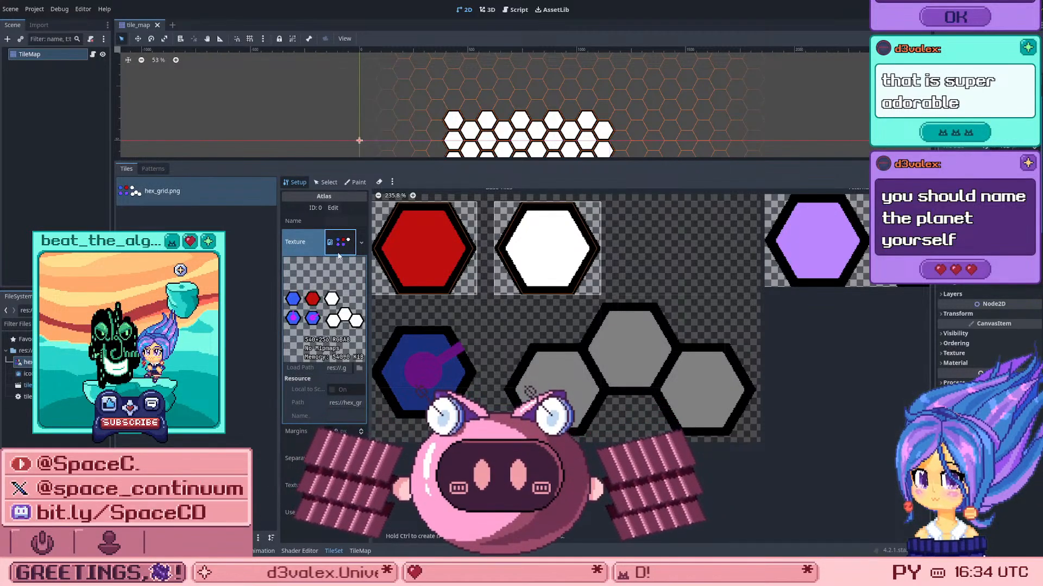
{"action": "left_click", "coordinate": [338, 248]}
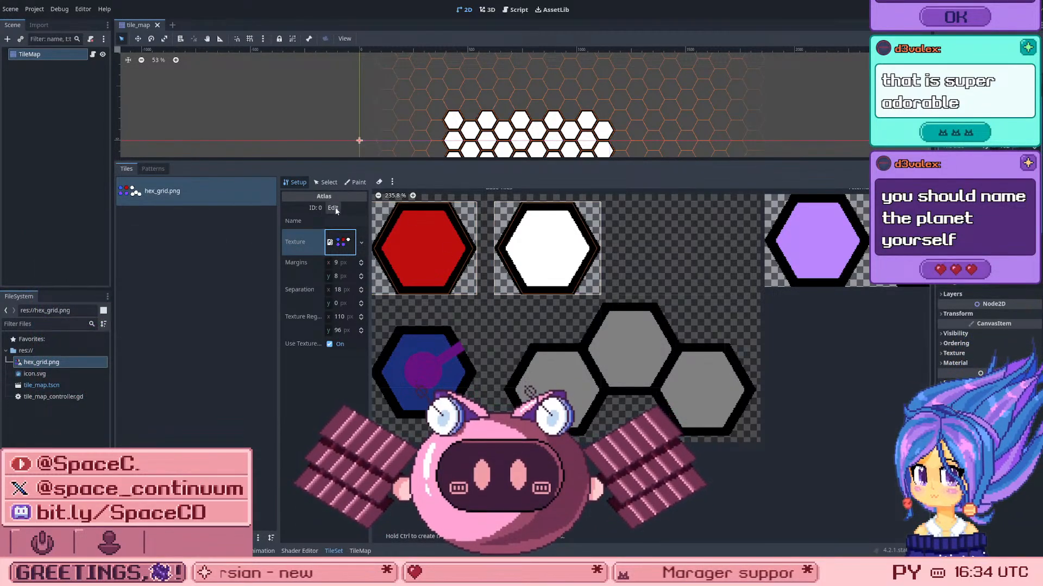
{"action": "left_click", "coordinate": [391, 183]}
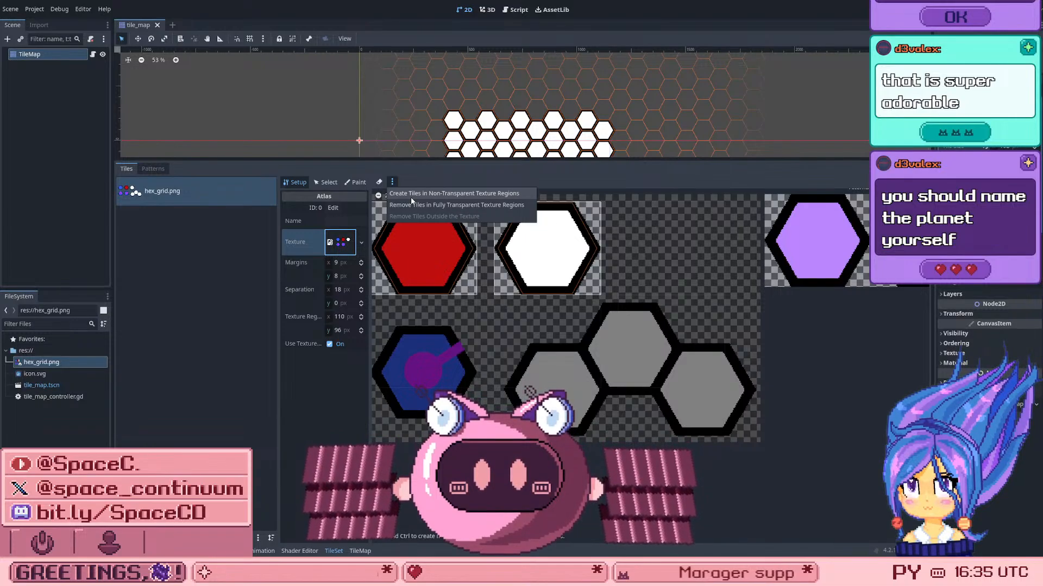
{"action": "left_click", "coordinate": [411, 197]}
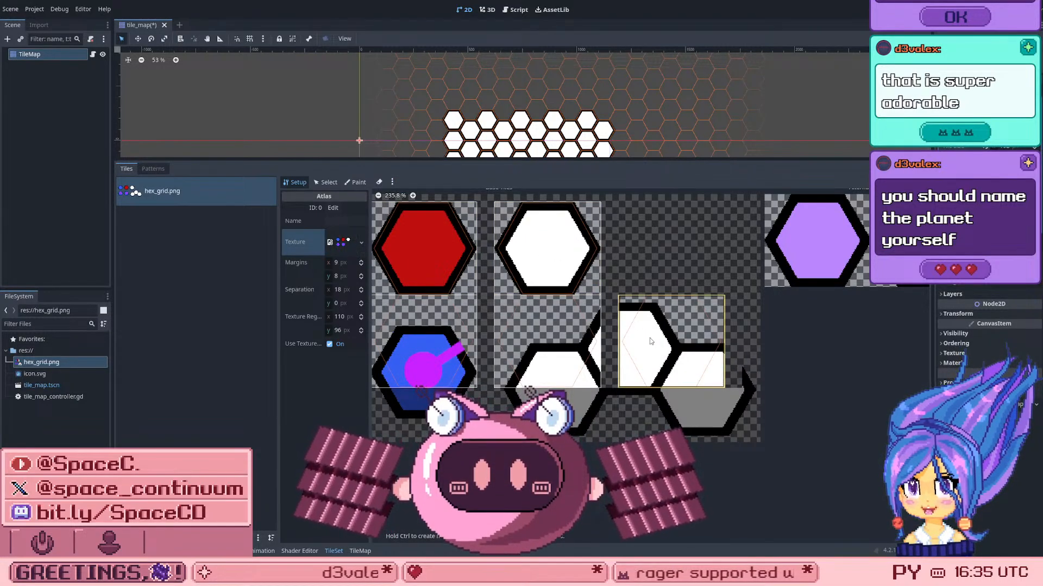
{"action": "right_click", "coordinate": [639, 325]}
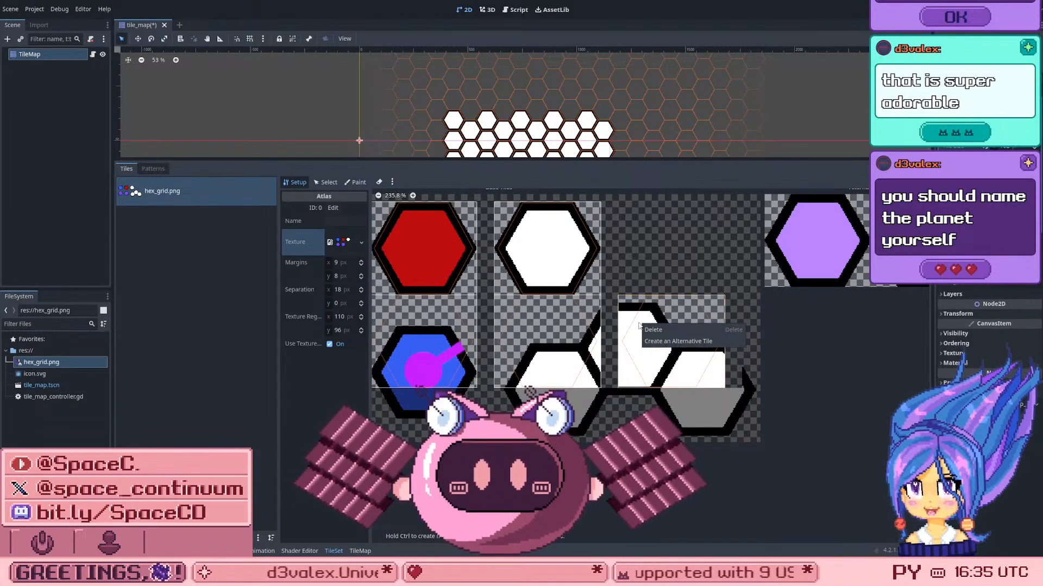
{"action": "left_click", "coordinate": [676, 341]}
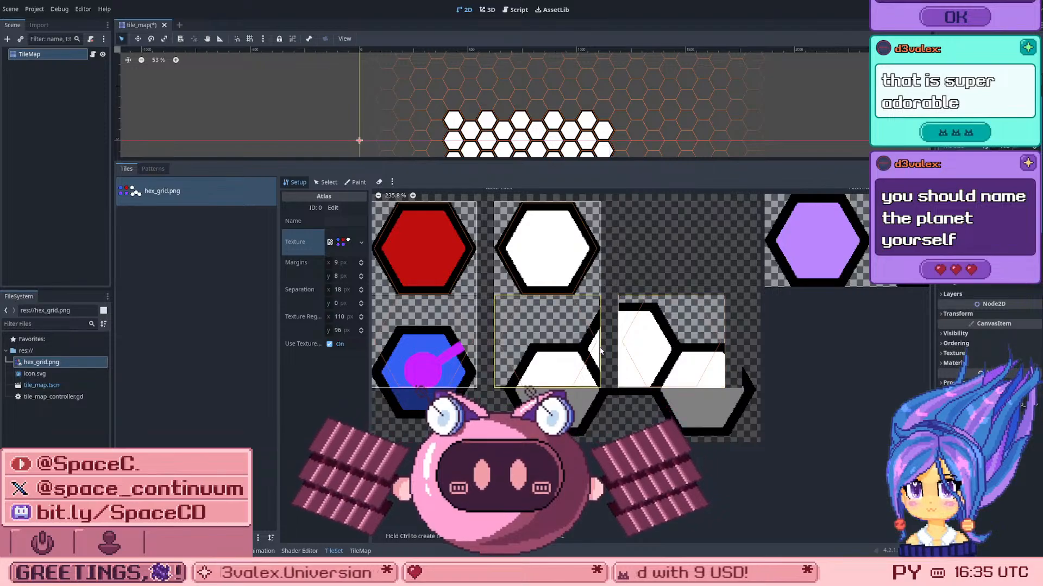
Step: Delete the two cut-off blue tiles with purple pointers from the atlas's second row, and return to Select mode
{"action": "scroll", "coordinate": [593, 352], "scroll_direction": "down", "scroll_amount": 6}
{"action": "scroll", "coordinate": [590, 353], "scroll_direction": "up", "scroll_amount": 4}
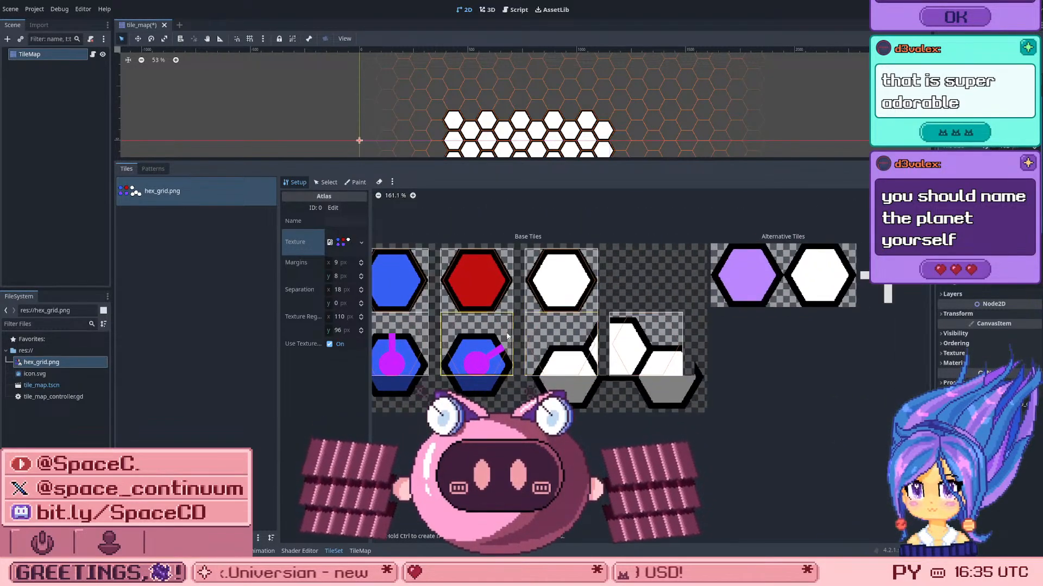
{"action": "right_click", "coordinate": [445, 344]}
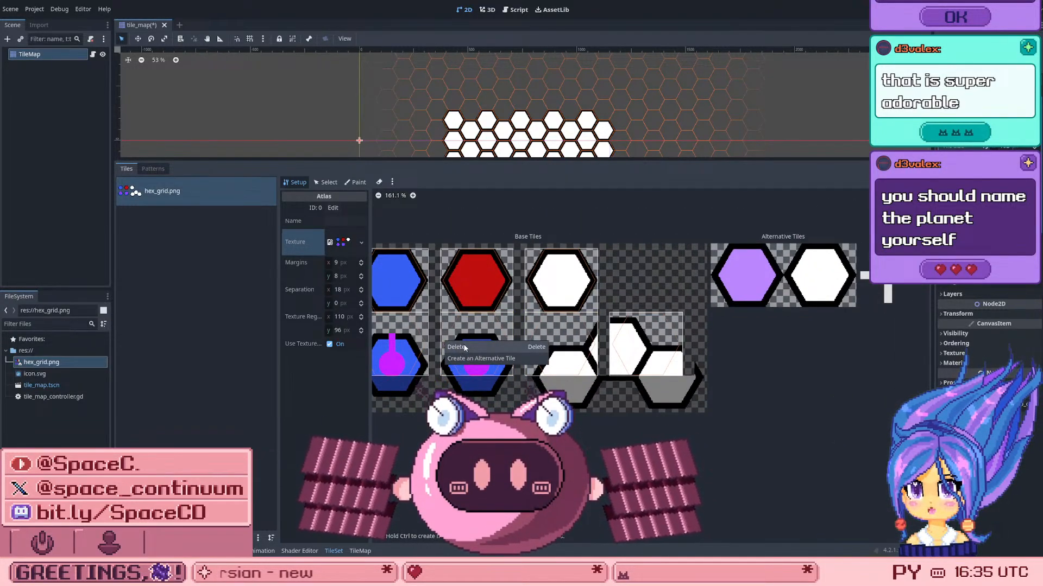
{"action": "right_click", "coordinate": [405, 332]}
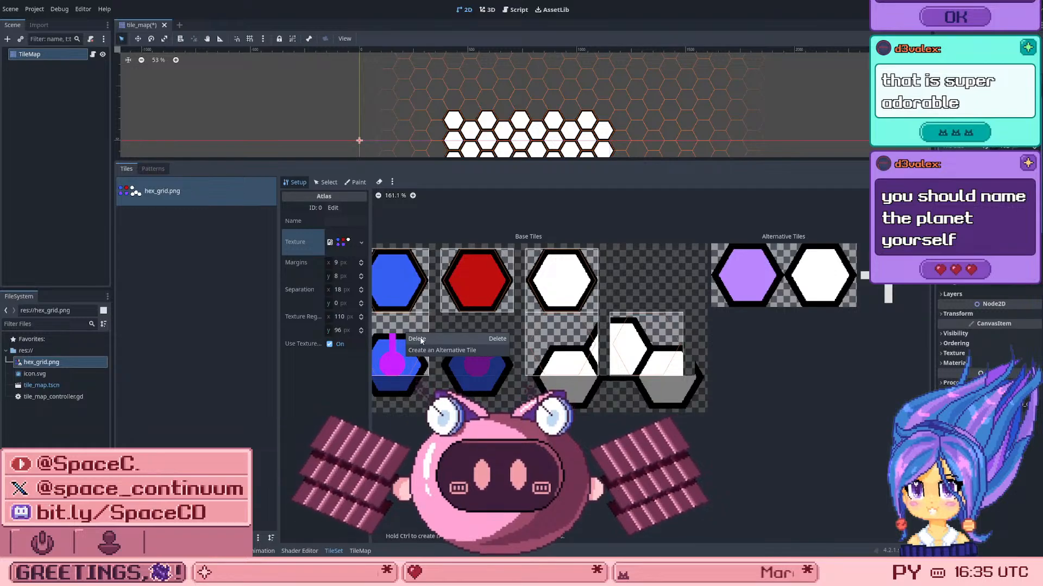
{"action": "left_click", "coordinate": [419, 337]}
{"action": "scroll", "coordinate": [592, 406], "scroll_direction": "up", "scroll_amount": 2}
{"action": "scroll", "coordinate": [592, 406], "scroll_direction": "up", "scroll_amount": 1}
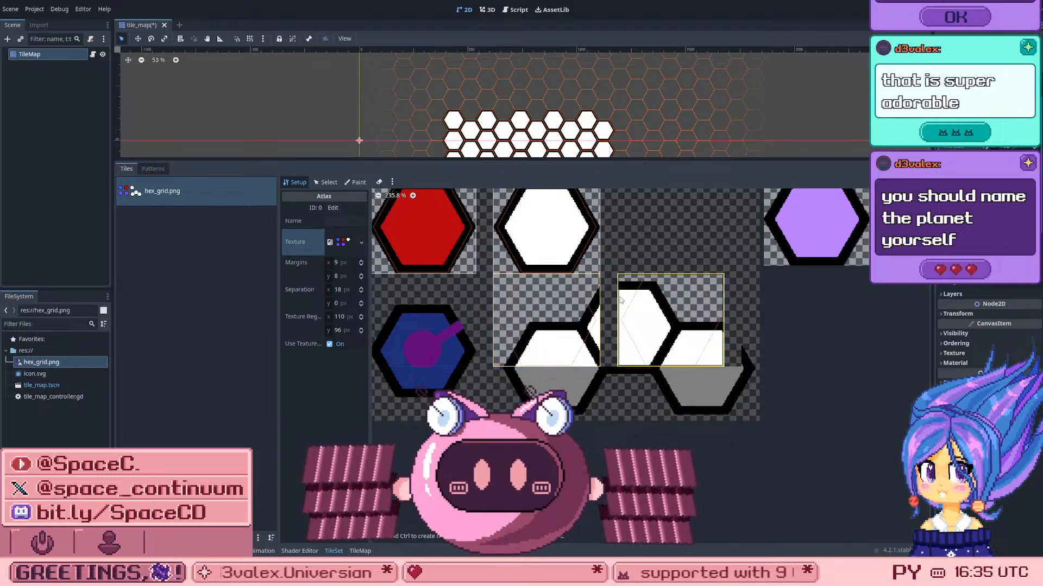
{"action": "scroll", "coordinate": [606, 314], "scroll_direction": "down", "scroll_amount": 2}
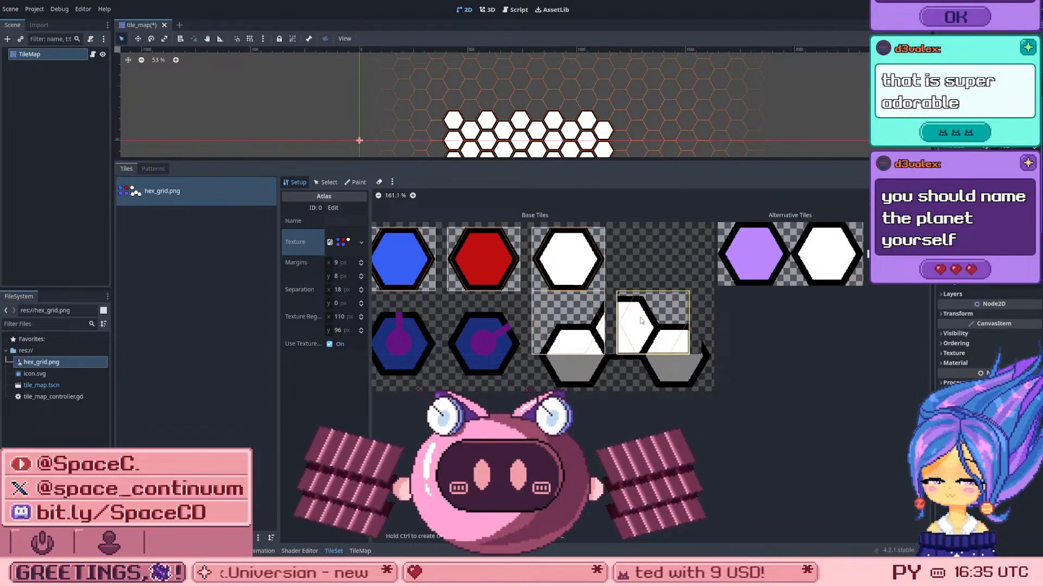
{"action": "scroll", "coordinate": [592, 320], "scroll_direction": "up", "scroll_amount": 2}
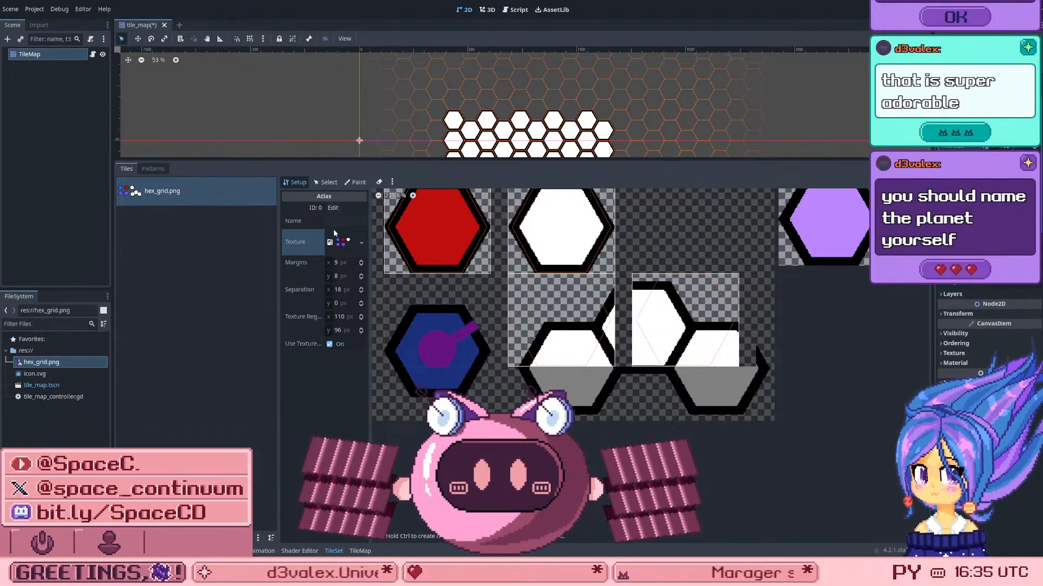
{"action": "left_click", "coordinate": [328, 182]}
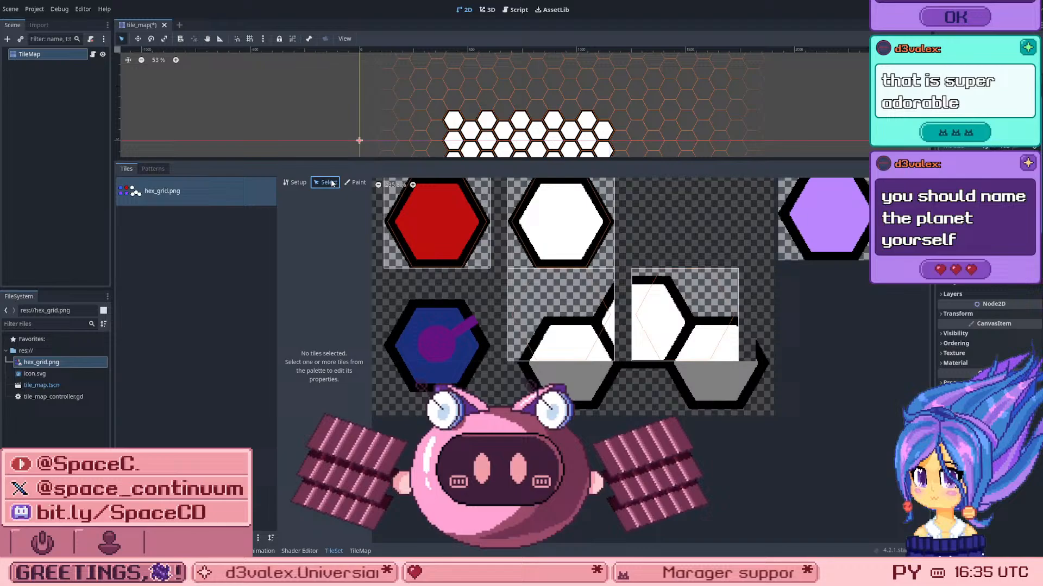
Step: In the hex_grid.png atlas setup, set the vertical separation between tile regions to 56 px
{"action": "left_click", "coordinate": [294, 183]}
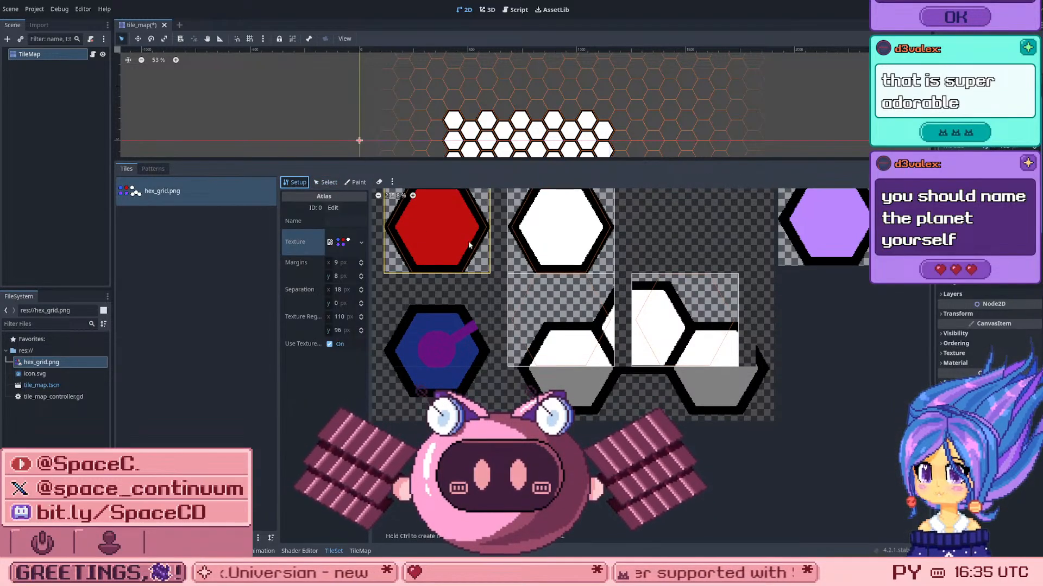
{"action": "right_click", "coordinate": [594, 348]}
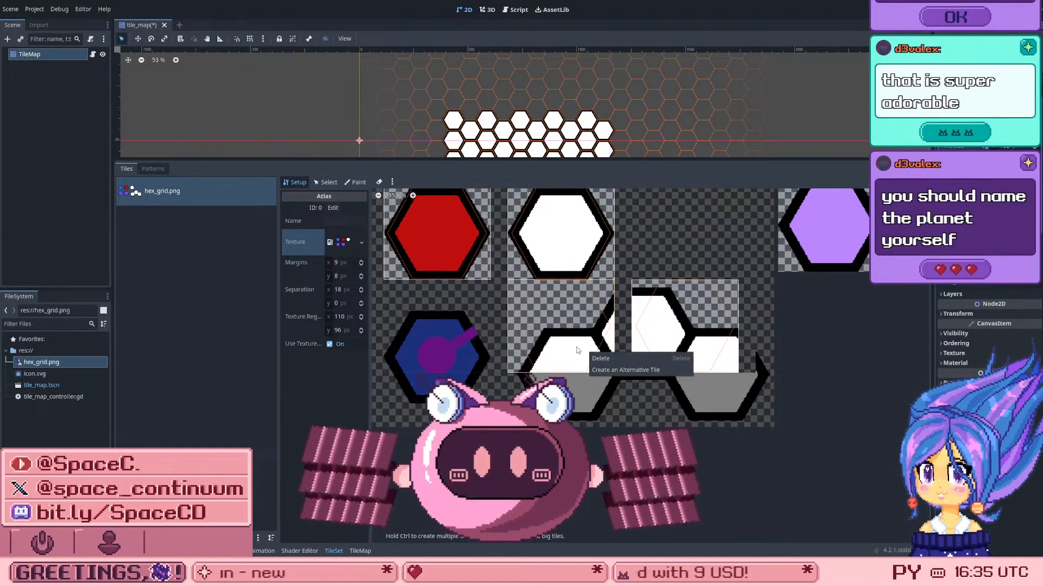
{"action": "left_click", "coordinate": [336, 278]}
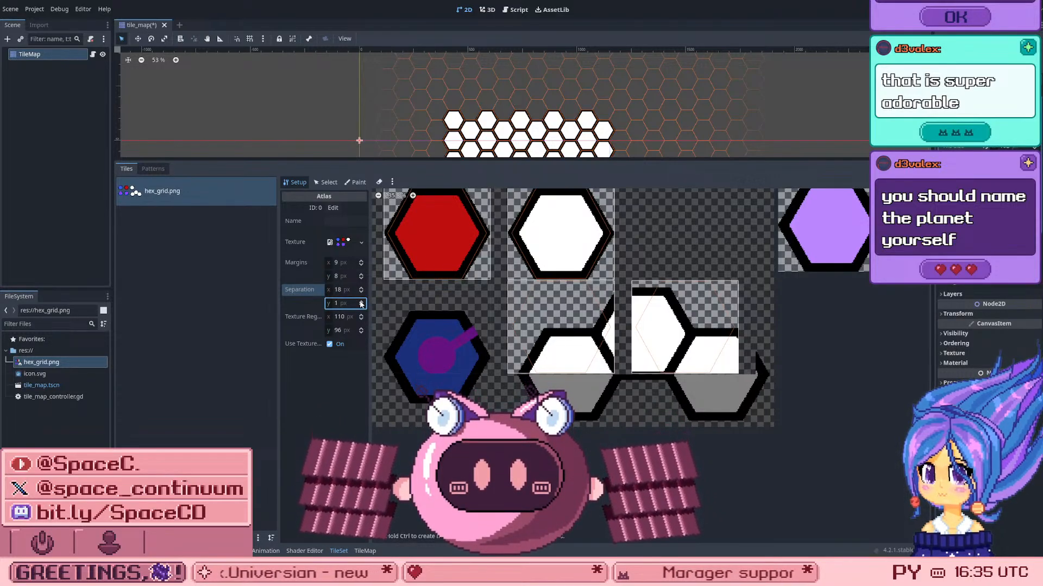
{"action": "left_click_drag", "start_coordinate": [337, 307], "coordinate": [368, 307]}
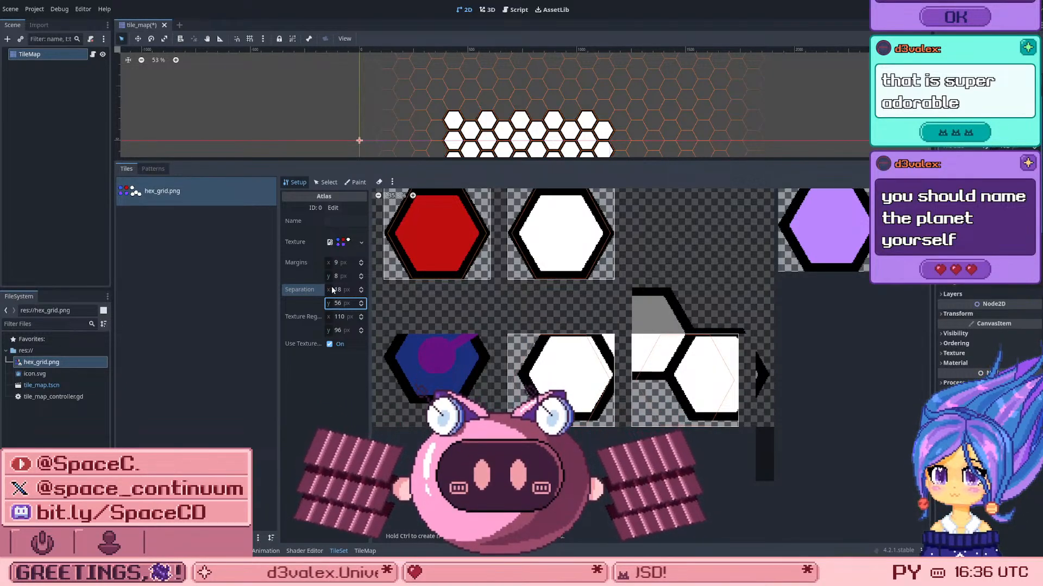
{"action": "mouse_move", "coordinate": [335, 291]}
{"action": "left_mouse_down"}
{"action": "mouse_move", "coordinate": [399, 291]}
{"action": "mouse_move", "coordinate": [327, 292]}
{"action": "mouse_move", "coordinate": [336, 291]}
{"action": "left_mouse_up"}
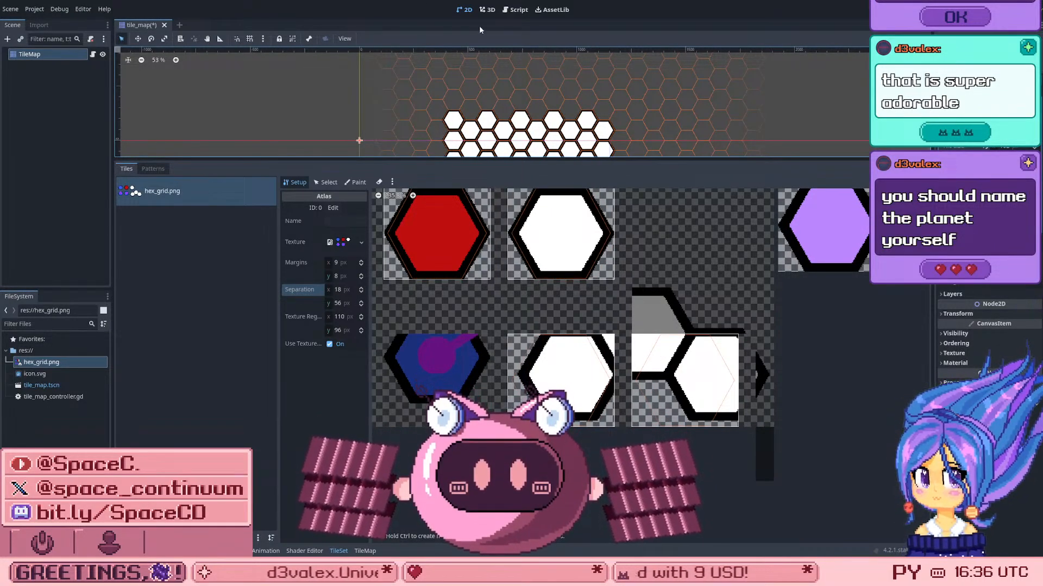
Step: Check the painted white and purple hexes in the 2D view, and save the scene
{"action": "scroll", "coordinate": [709, 136], "scroll_direction": "down", "scroll_amount": 6}
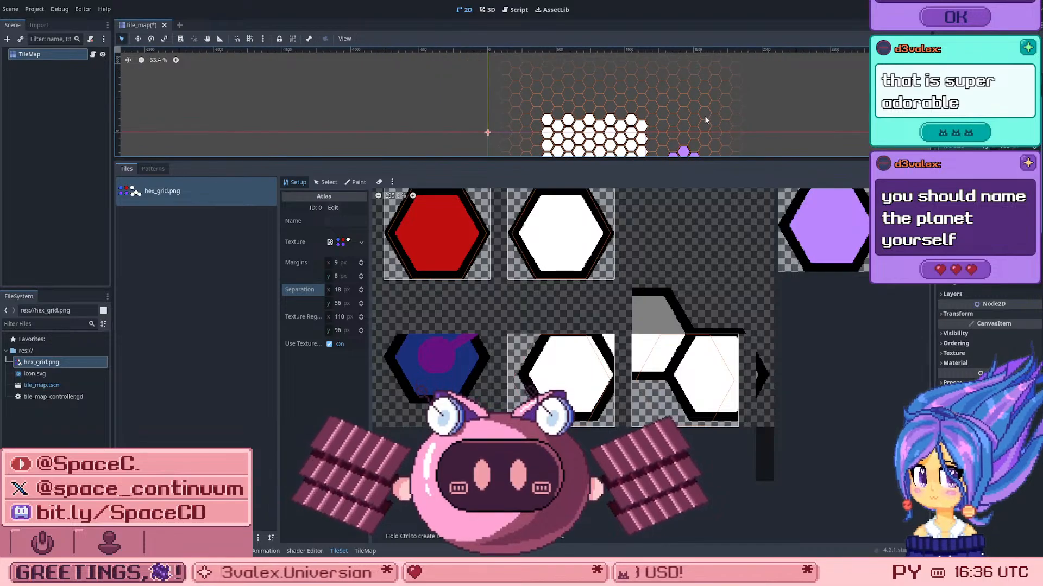
{"action": "scroll", "coordinate": [687, 106], "scroll_direction": "down", "scroll_amount": 1}
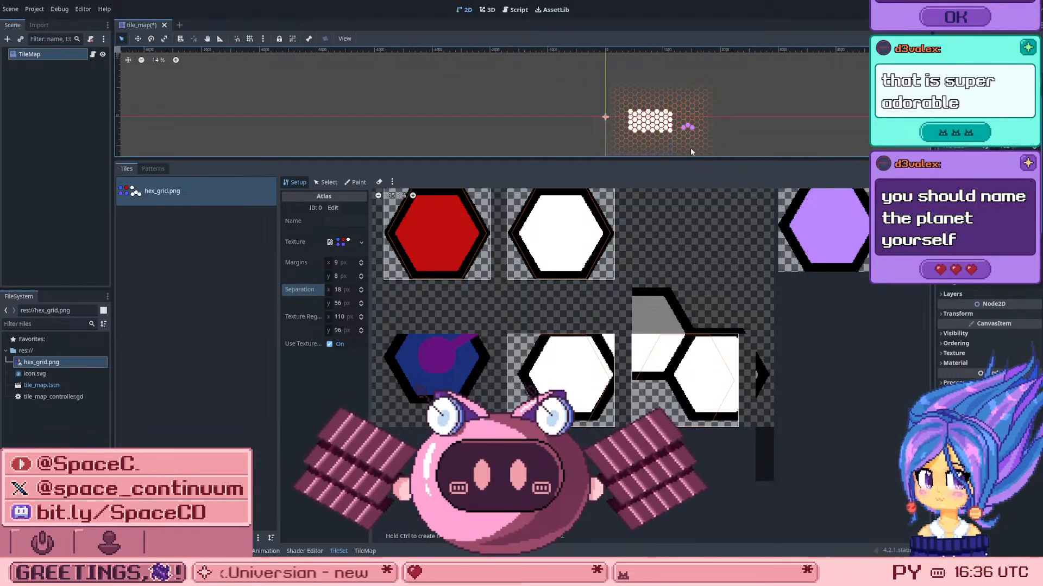
{"action": "scroll", "coordinate": [691, 150], "scroll_direction": "up", "scroll_amount": 5}
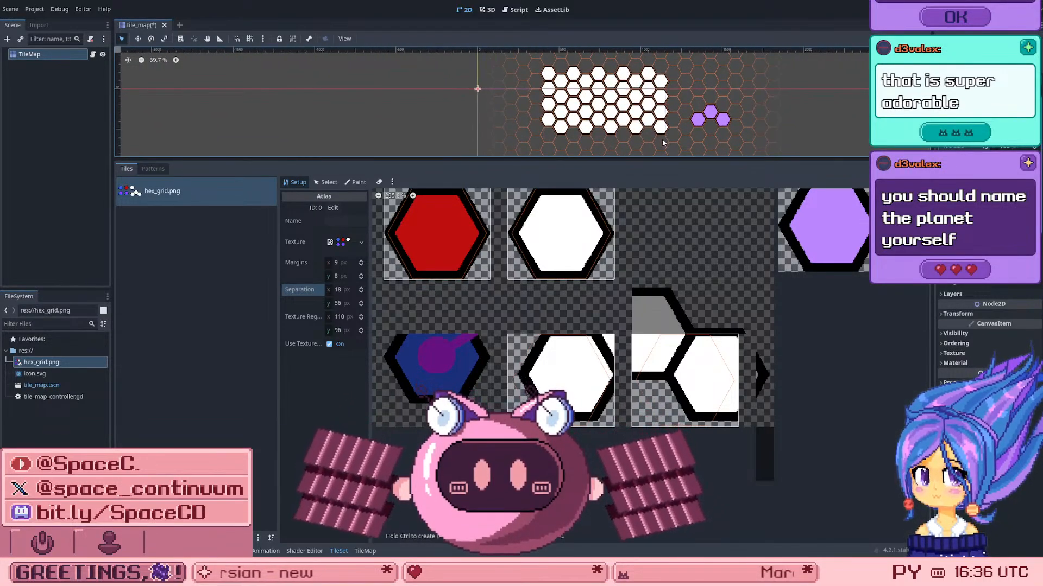
{"action": "scroll", "coordinate": [596, 104], "scroll_direction": "up", "scroll_amount": 1}
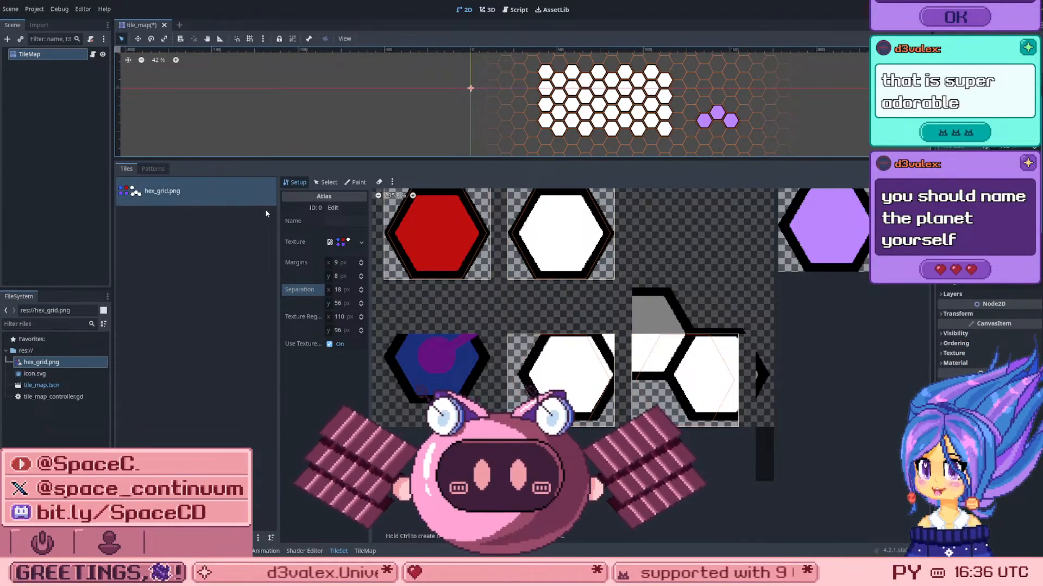
{"action": "key", "text": "ctrl+s"}
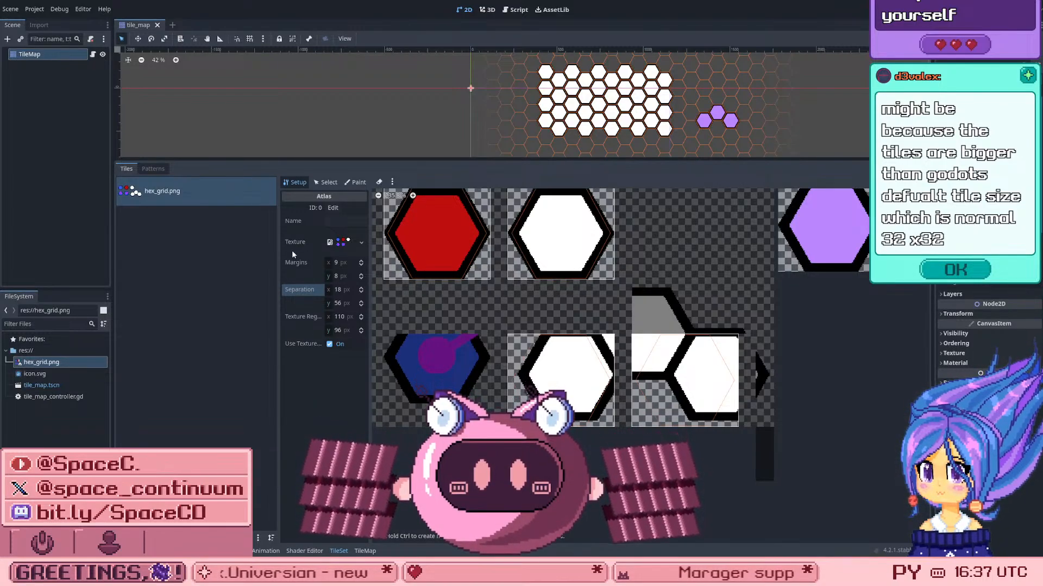
Step: Delete the two white hexagon tiles from the second row of the hex_grid.png atlas
{"action": "left_click", "coordinate": [292, 318]}
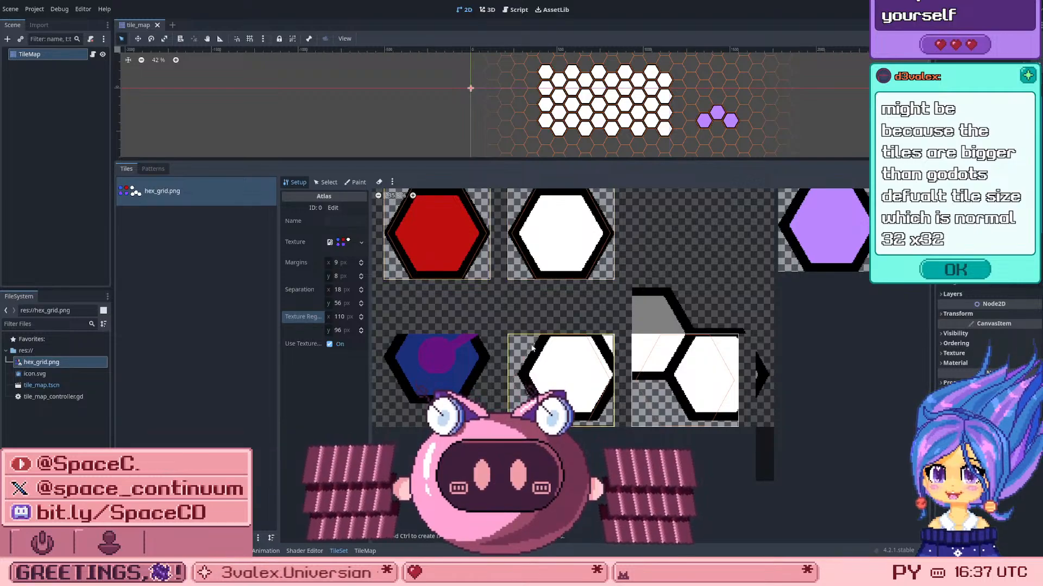
{"action": "scroll", "coordinate": [532, 348], "scroll_direction": "down", "scroll_amount": 4}
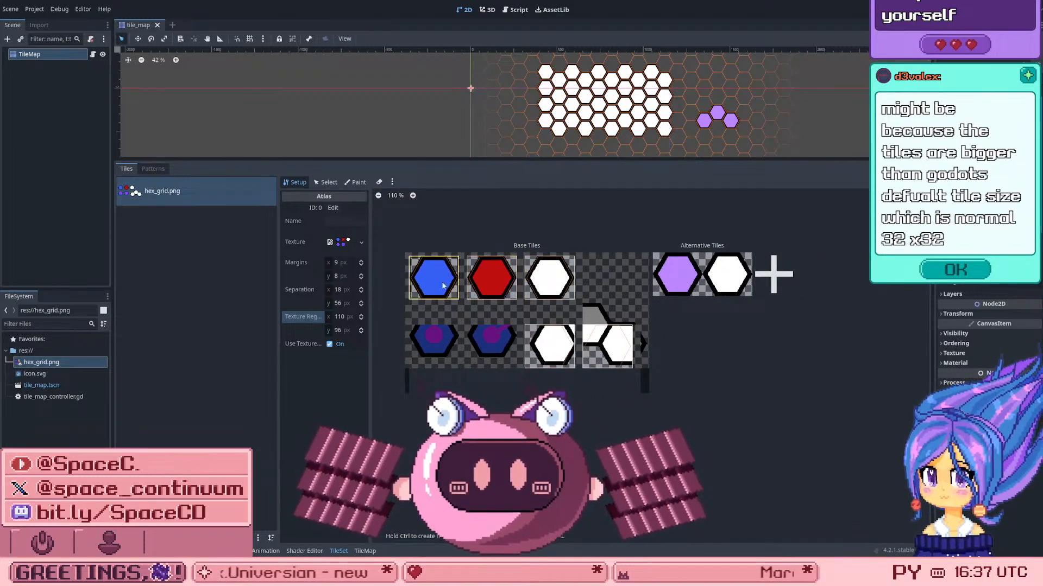
{"action": "scroll", "coordinate": [413, 266], "scroll_direction": "up", "scroll_amount": 4}
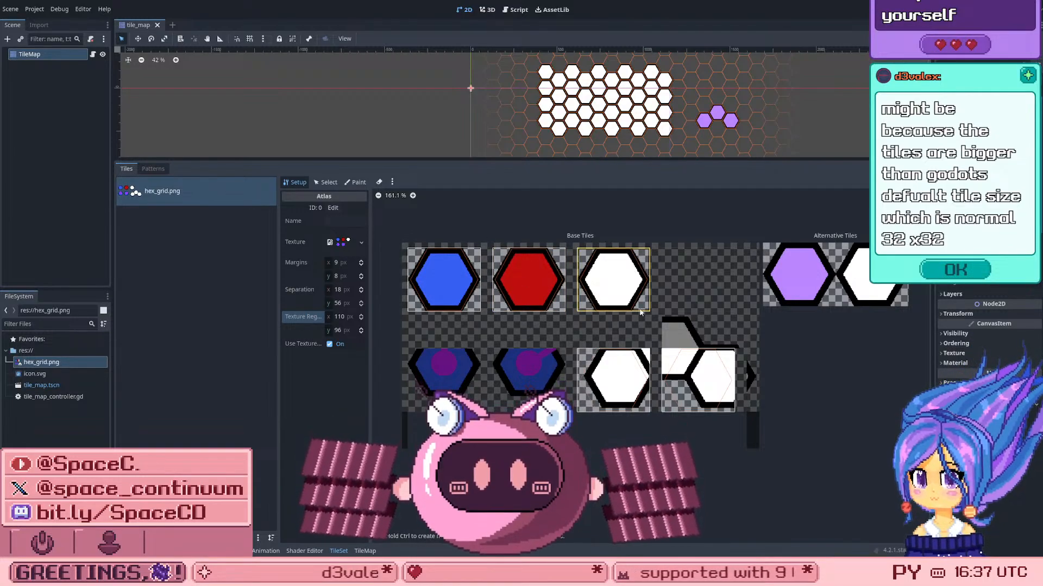
{"action": "scroll", "coordinate": [673, 276], "scroll_direction": "down", "scroll_amount": 3}
{"action": "scroll", "coordinate": [724, 328], "scroll_direction": "up", "scroll_amount": 3}
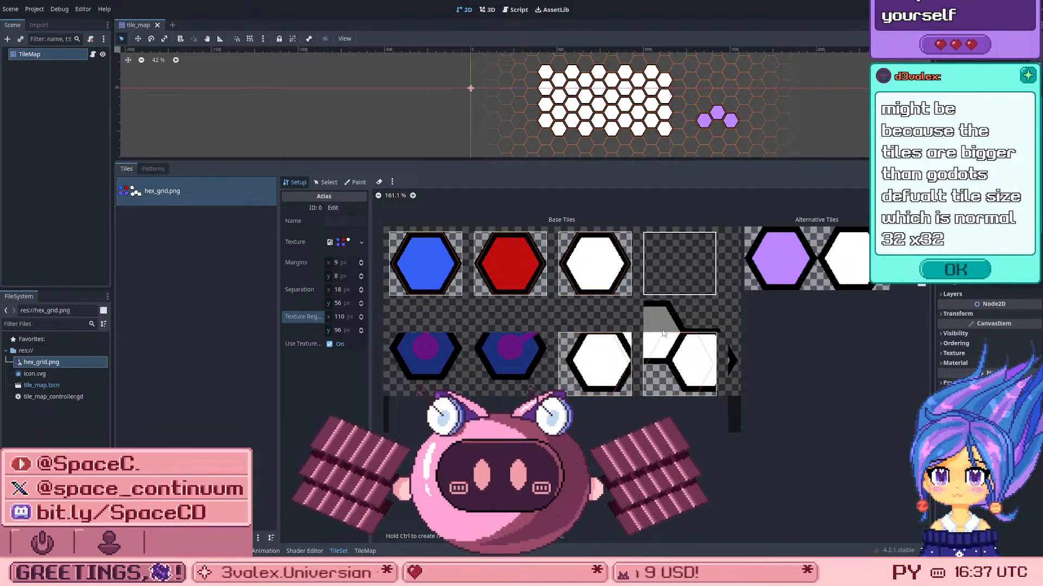
{"action": "right_click", "coordinate": [660, 365]}
{"action": "left_click", "coordinate": [664, 373]}
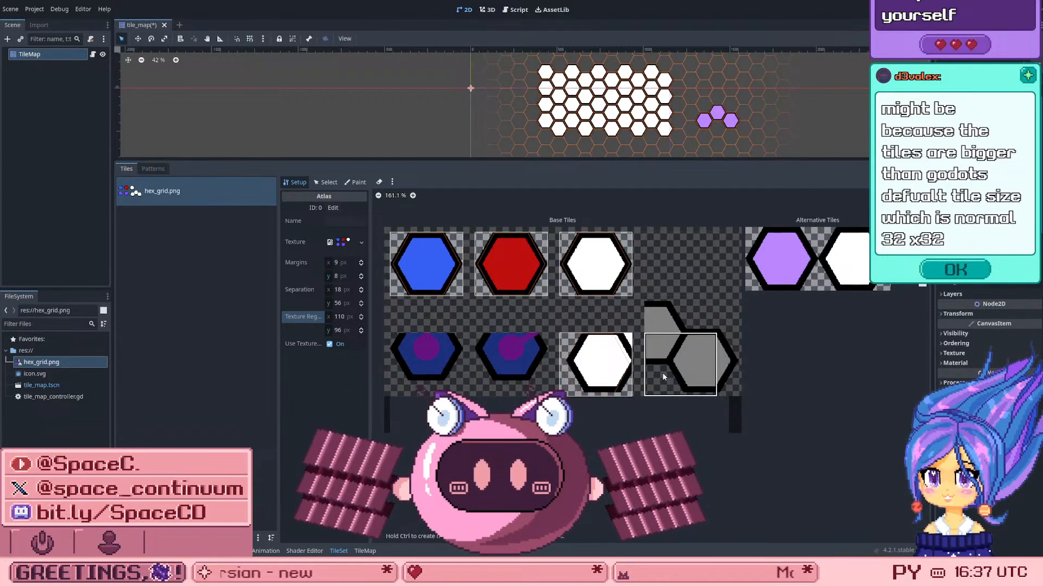
{"action": "right_click", "coordinate": [622, 354]}
{"action": "left_click", "coordinate": [629, 358]}
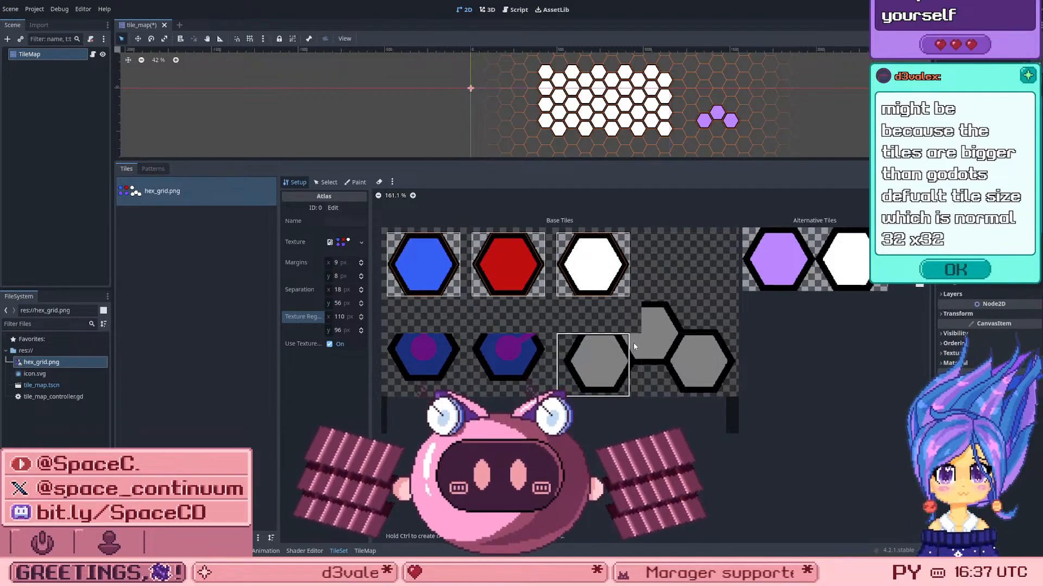
{"action": "left_click", "coordinate": [591, 265]}
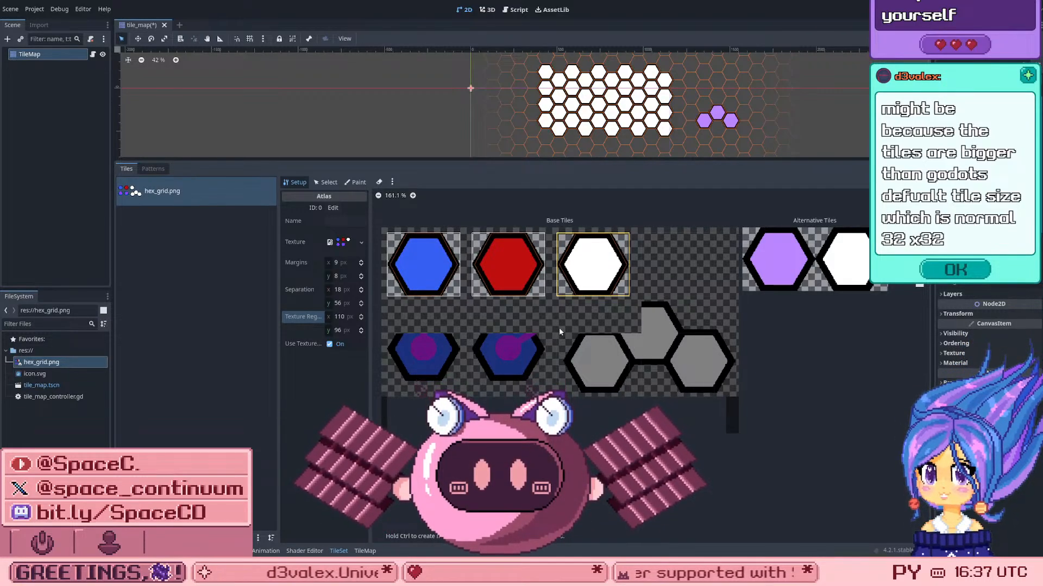
{"action": "scroll", "coordinate": [560, 331], "scroll_direction": "down", "scroll_amount": 2}
{"action": "scroll", "coordinate": [577, 338], "scroll_direction": "up", "scroll_amount": 2}
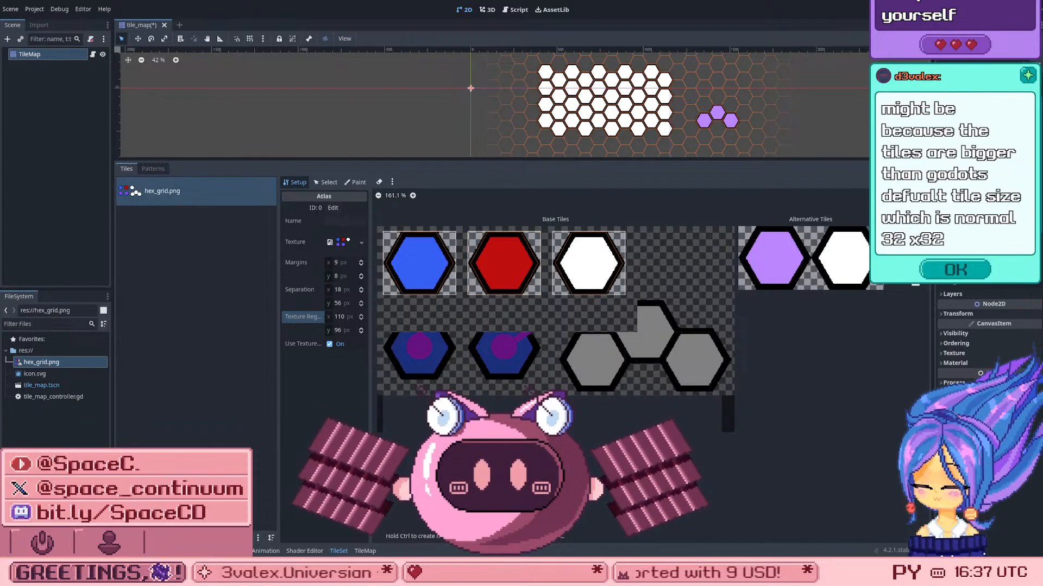
Step: Undo the recent tile deletions, the separation change and the automatic tile creation in the atlas, and save the scene
{"action": "key", "text": "ctrl+z"}
{"action": "key", "text": "ctrl+z"}
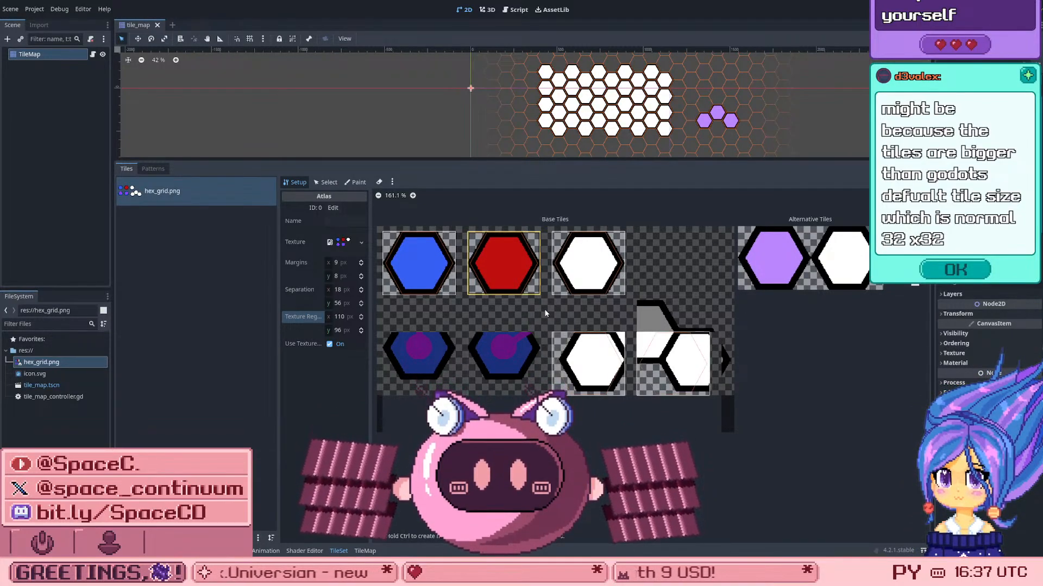
{"action": "key", "text": "ctrl+z"}
{"action": "key", "text": "ctrl+z"}
{"action": "key", "text": "ctrl+z"}
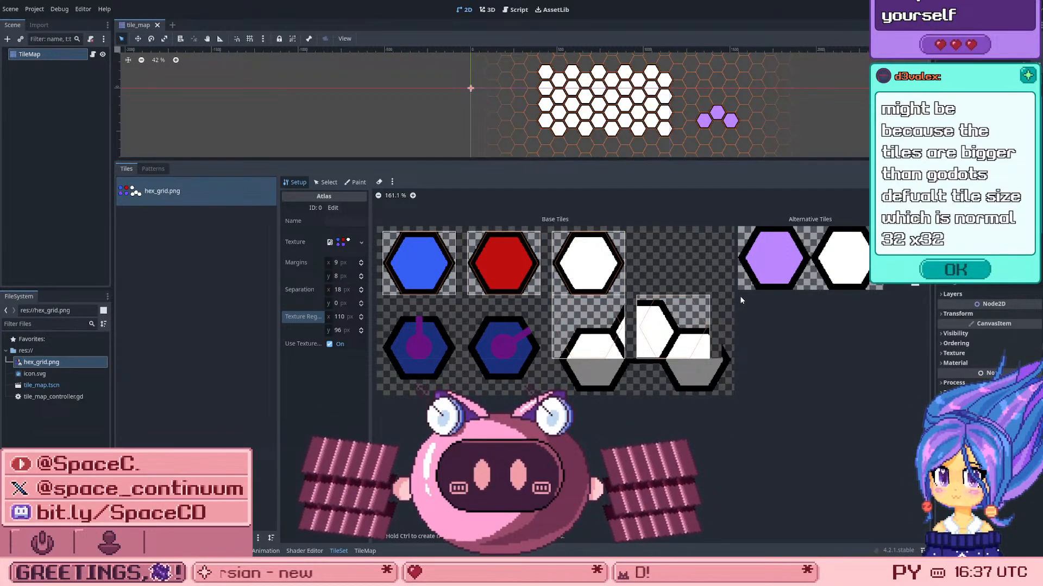
{"action": "key", "text": "ctrl+z"}
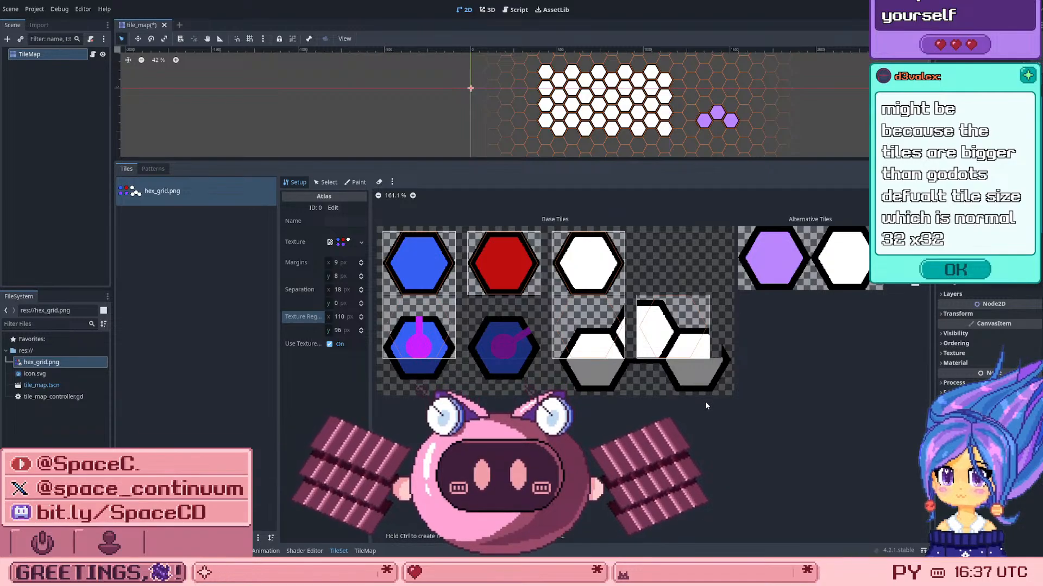
{"action": "key", "text": "ctrl+z"}
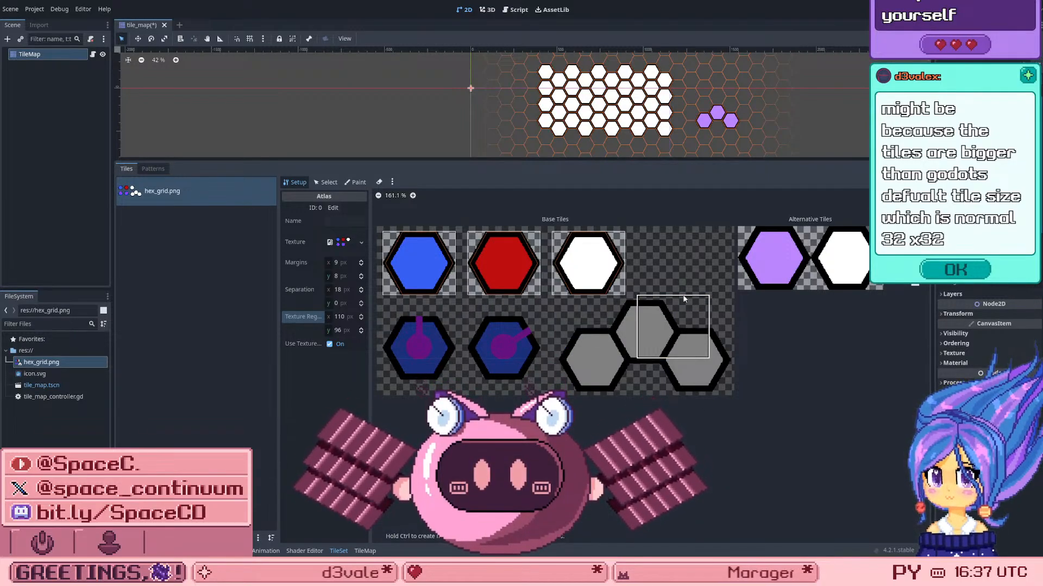
{"action": "scroll", "coordinate": [662, 288], "scroll_direction": "down", "scroll_amount": 1}
{"action": "left_click", "coordinate": [620, 265]}
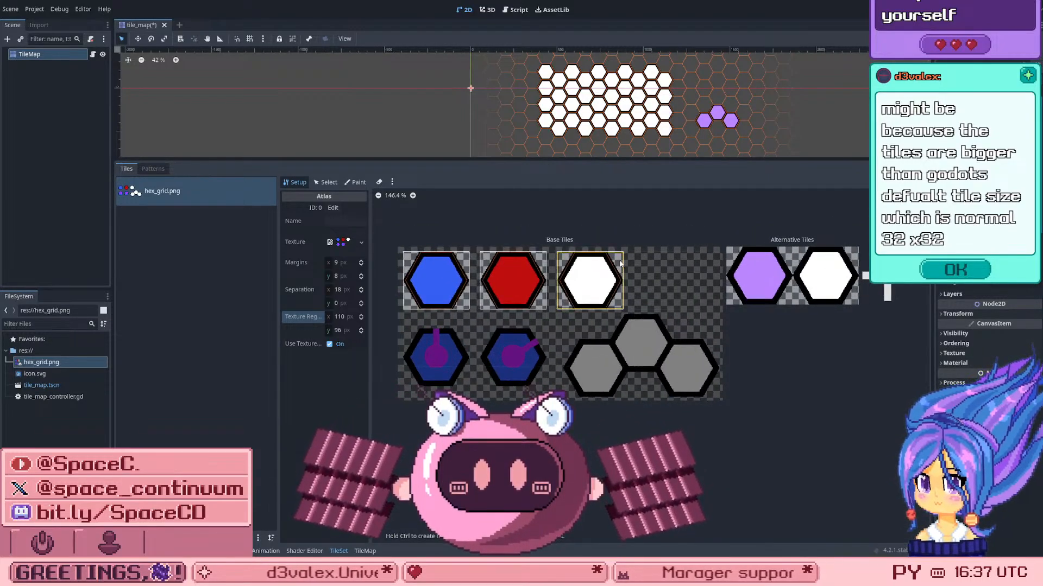
{"action": "key", "text": "ctrl+s"}
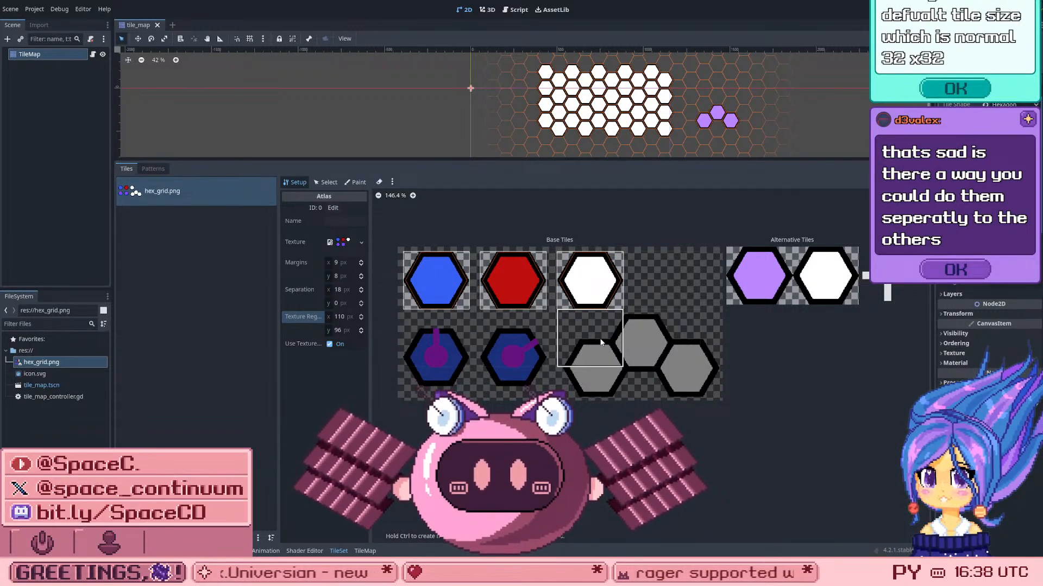
Step: Create two separate single-cell tiles over the cluster of three white hexagons in the atlas's second row
{"action": "left_click", "coordinate": [600, 341]}
{"action": "left_click", "coordinate": [682, 350]}
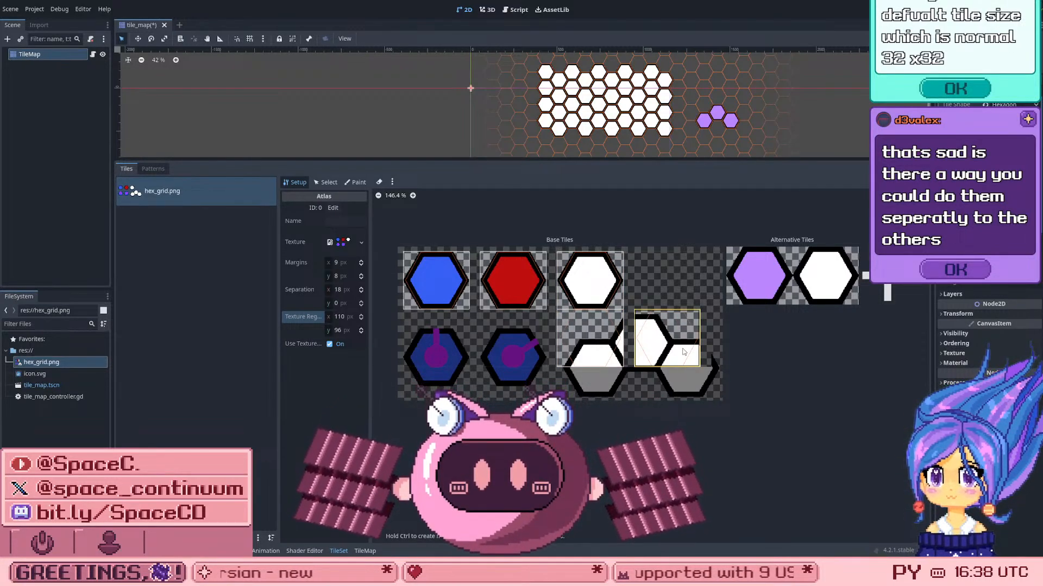
{"action": "left_click", "coordinate": [575, 331]}
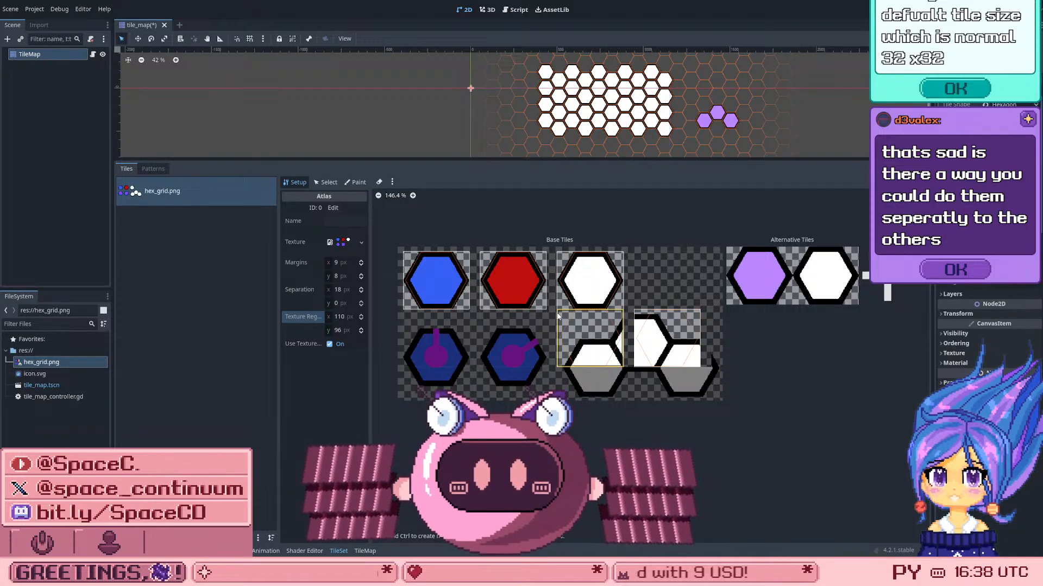
{"action": "left_click", "coordinate": [677, 316]}
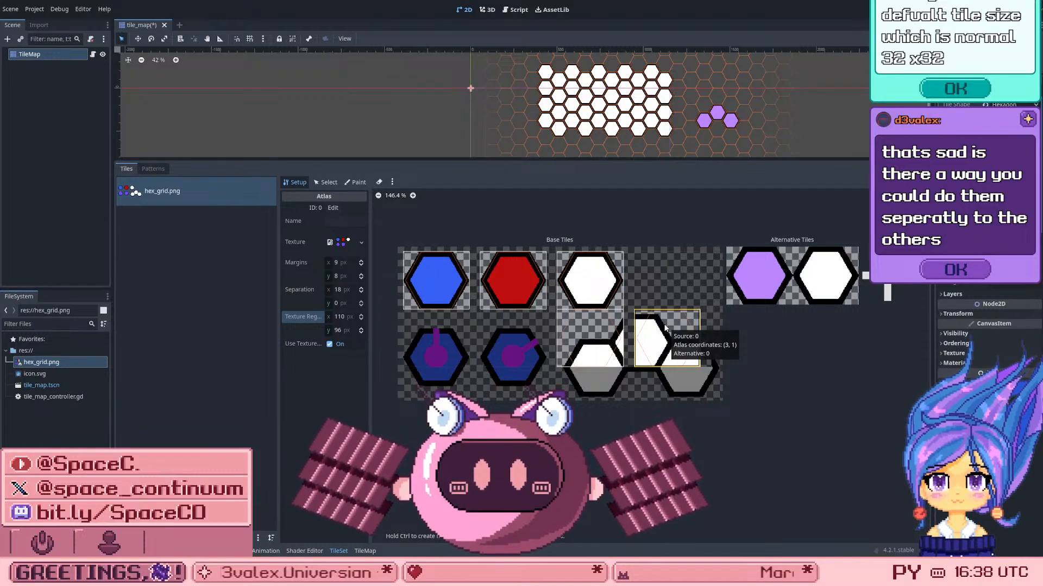
{"action": "left_click", "coordinate": [657, 293]}
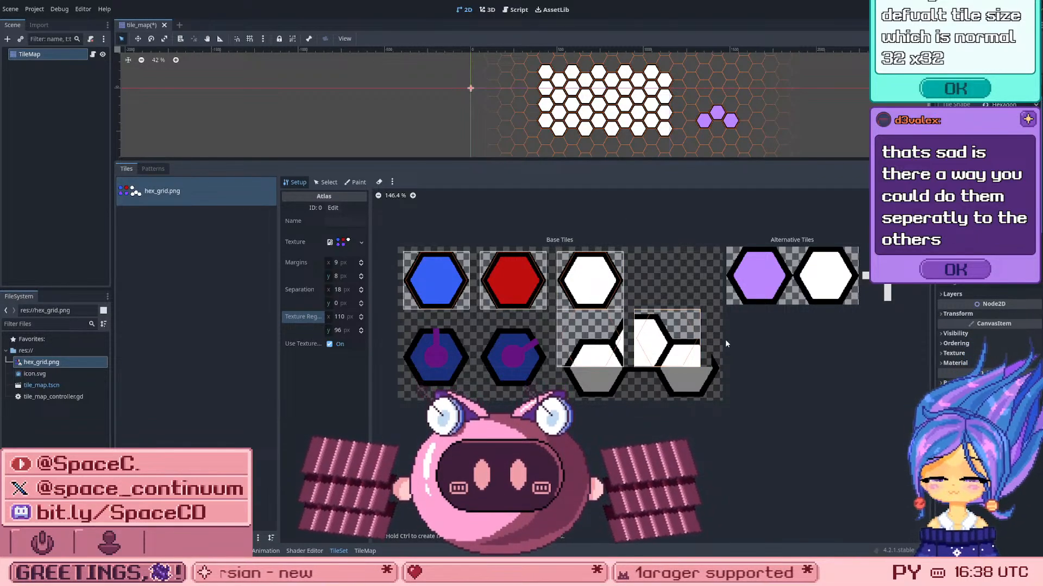
{"action": "left_click", "coordinate": [617, 263]}
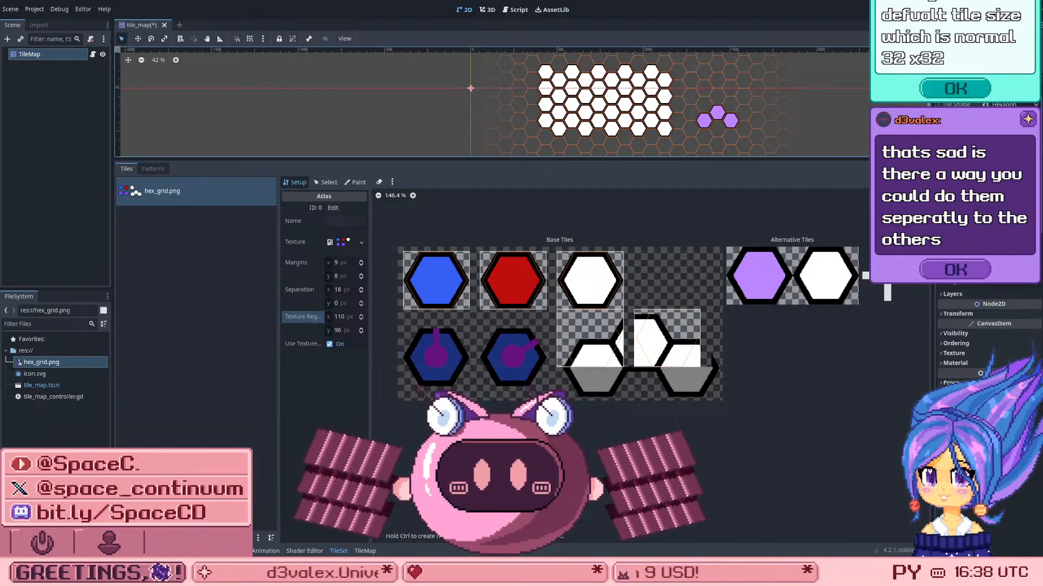
Step: Delete the tile at atlas coordinates (3, 1), and undo the tile changes made over the white hexagon cluster
{"action": "right_click", "coordinate": [635, 335]}
{"action": "left_click", "coordinate": [637, 342]}
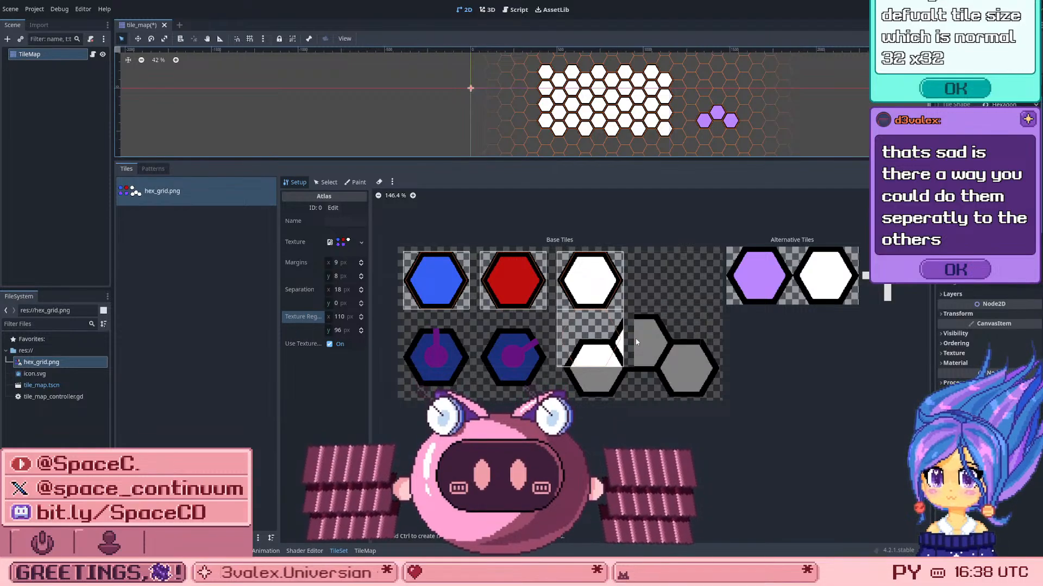
{"action": "left_click", "coordinate": [637, 344]}
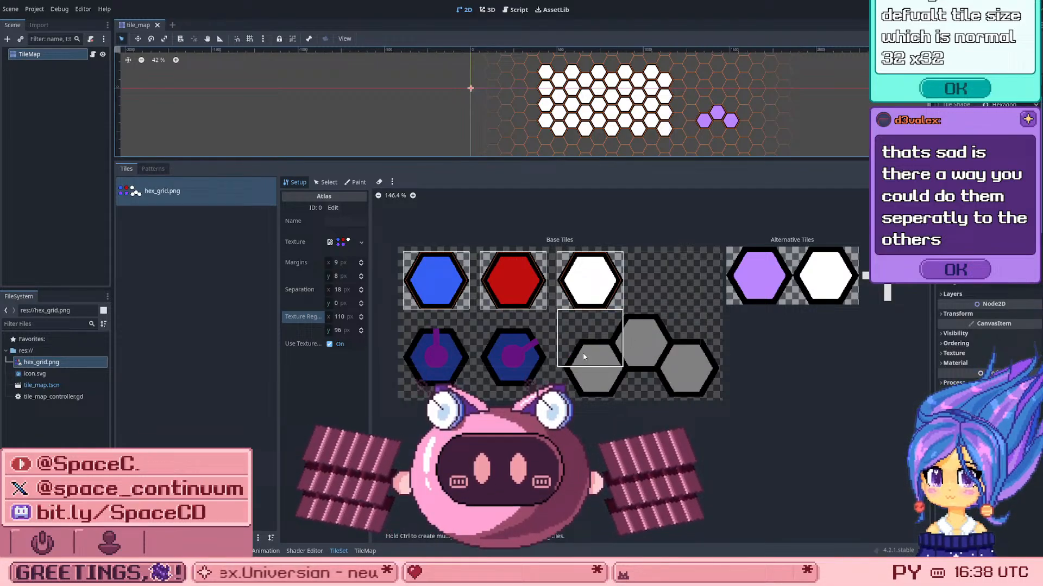
{"action": "left_click", "coordinate": [637, 346]}
{"action": "key", "text": "ctrl+z"}
{"action": "key", "text": "ctrl+z"}
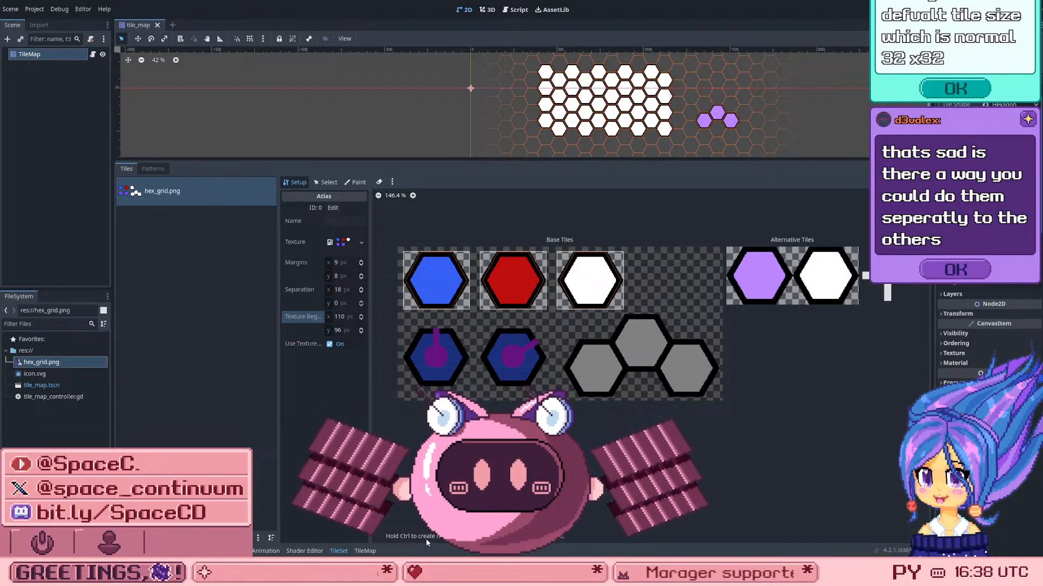
Step: Create one tile two cells wide over the white hexagon cluster, replacing the attempt that made separate tiles
{"action": "left_click_drag", "start_coordinate": [597, 363], "coordinate": [668, 347], "text": "shift"}
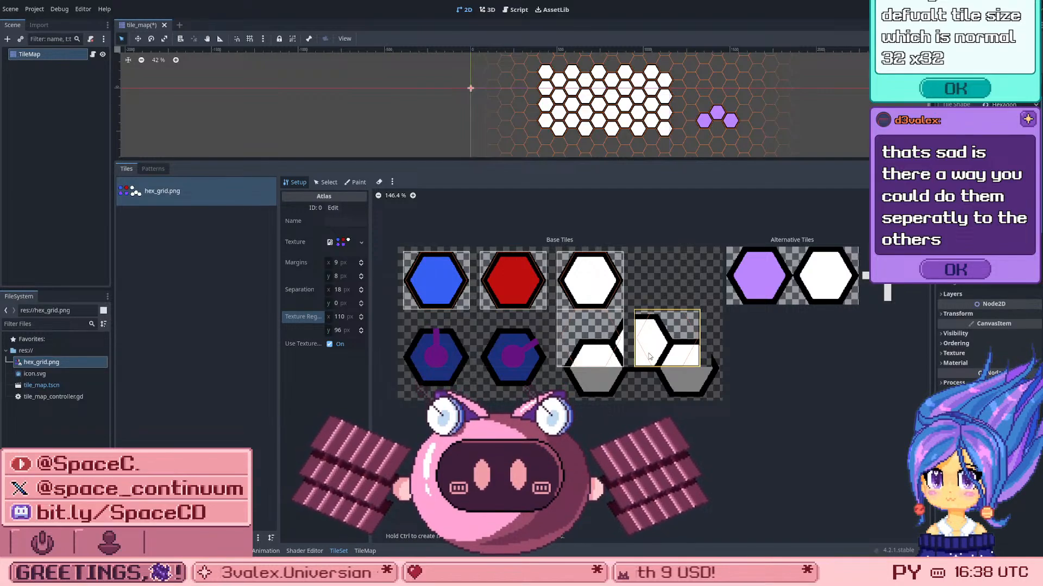
{"action": "key", "text": "ctrl+z"}
{"action": "left_click_drag", "start_coordinate": [607, 347], "coordinate": [676, 339], "text": "shift"}
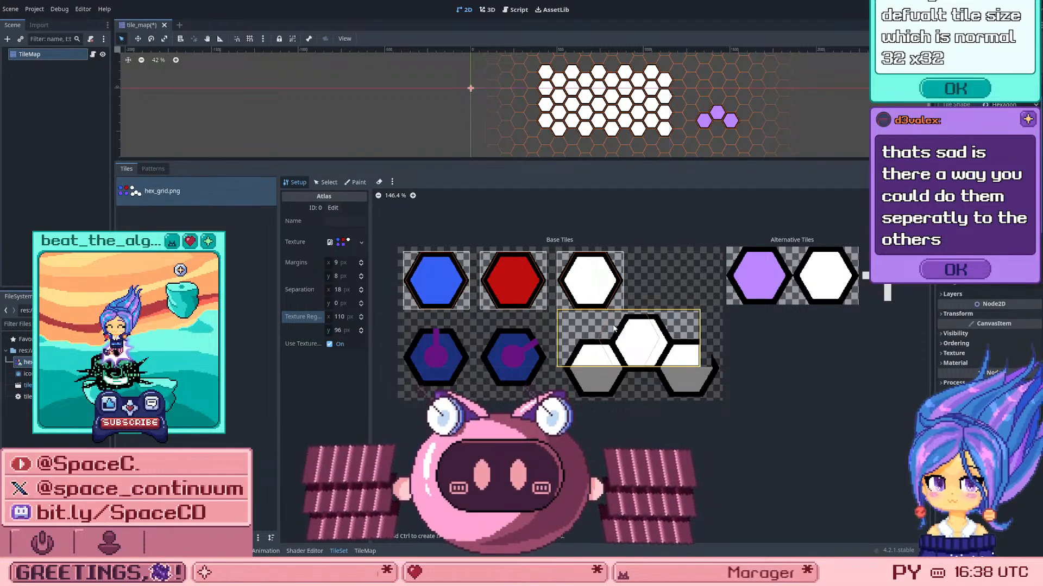
{"action": "right_click", "coordinate": [696, 317]}
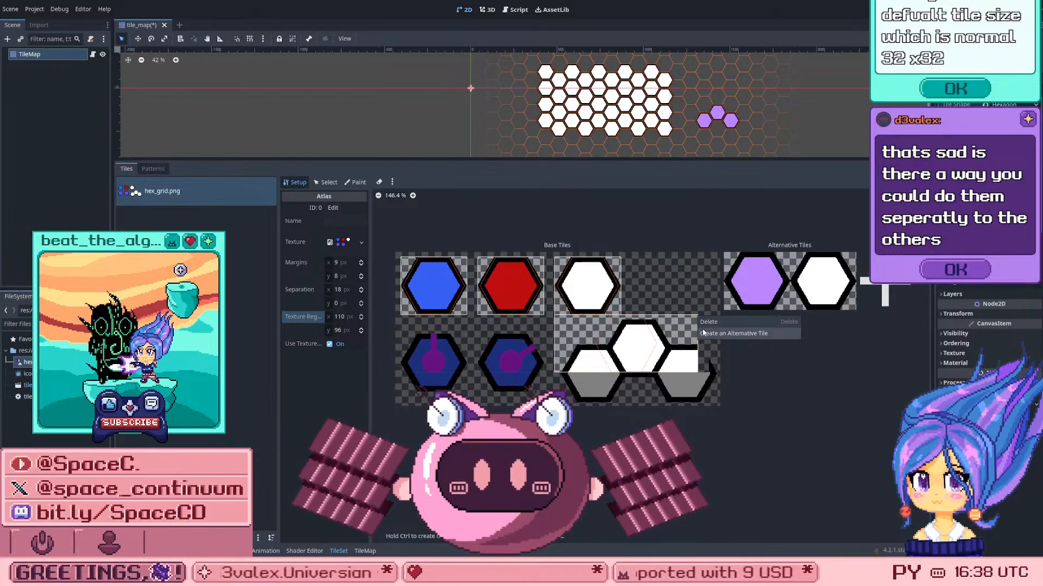
{"action": "left_click", "coordinate": [660, 373]}
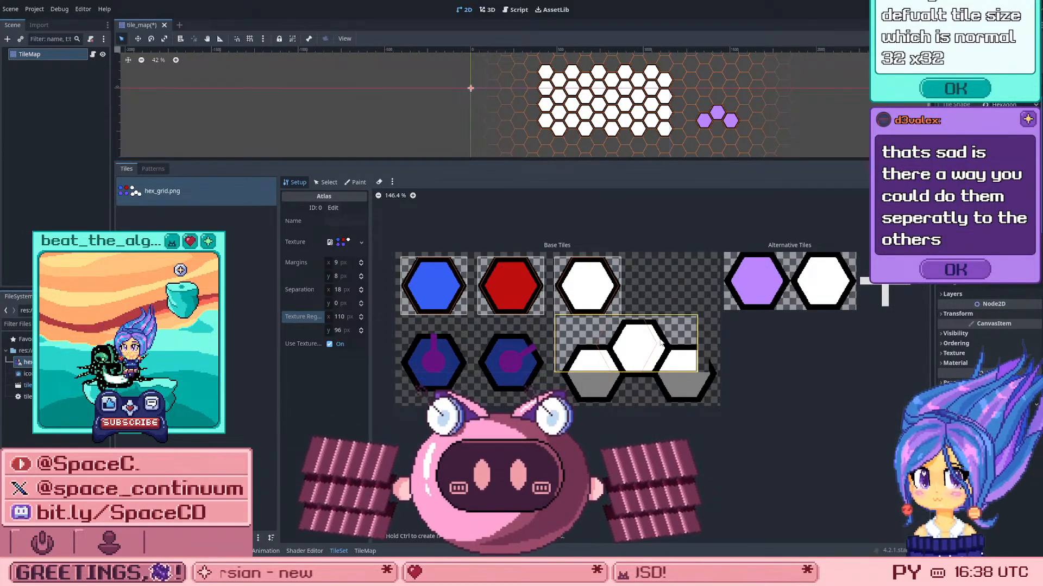
Step: Switch the TileSet to Select mode and try to change the two-cell-wide tile's horizontal Size in Atlas
{"action": "left_click", "coordinate": [392, 182]}
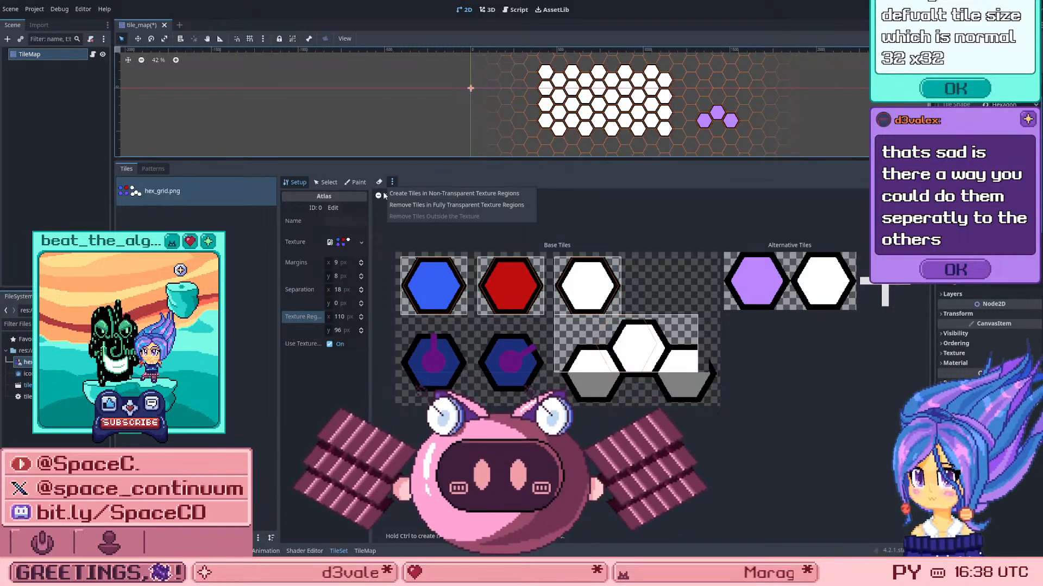
{"action": "left_click", "coordinate": [355, 182]}
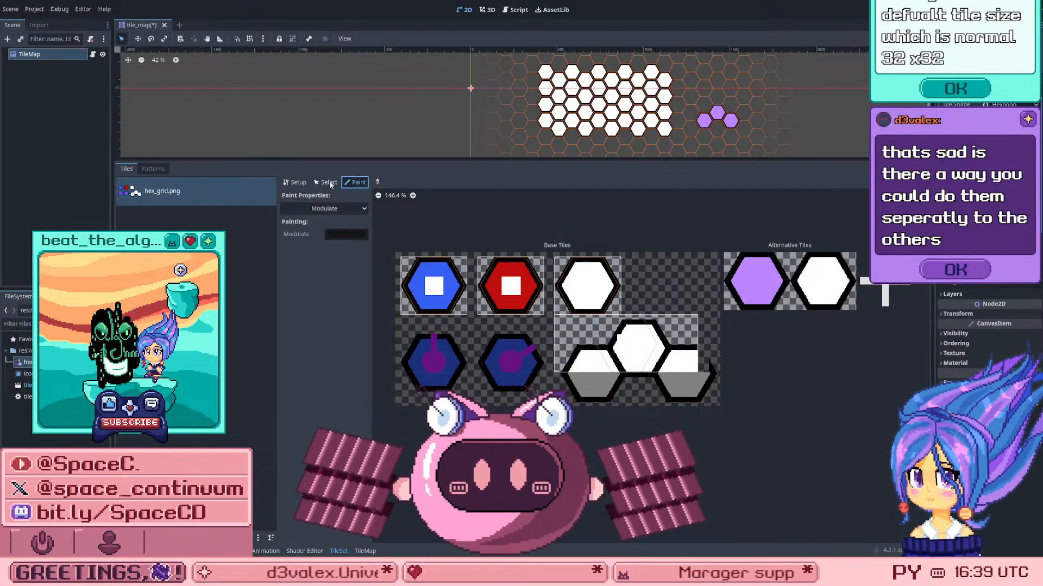
{"action": "left_click", "coordinate": [328, 183]}
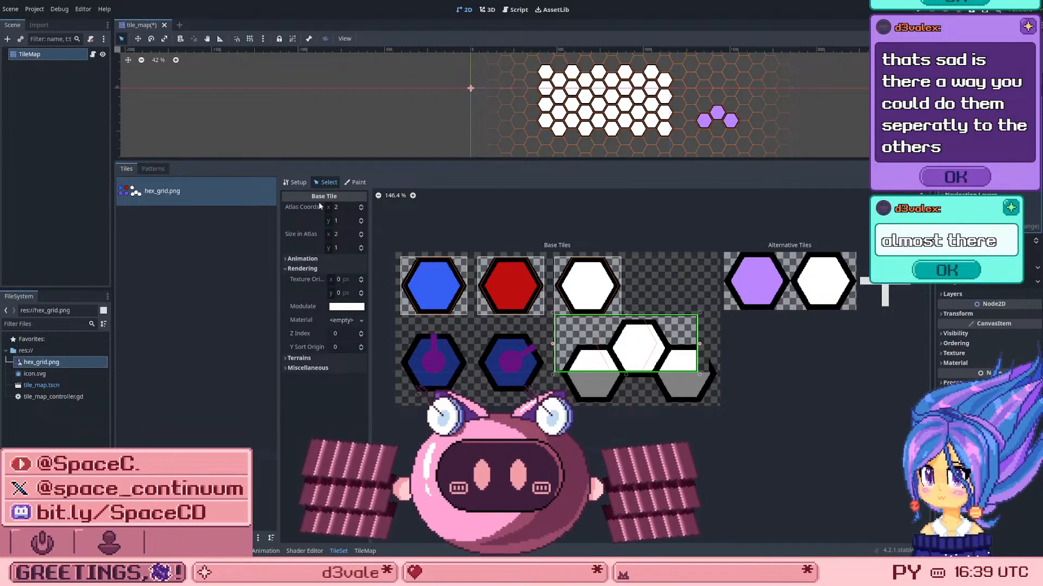
{"action": "left_click", "coordinate": [342, 234]}
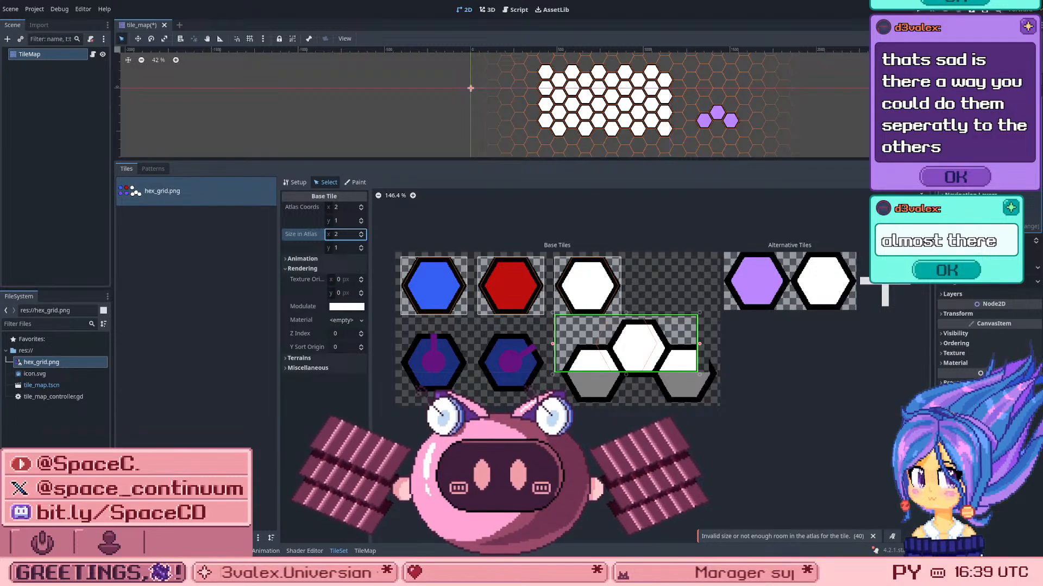
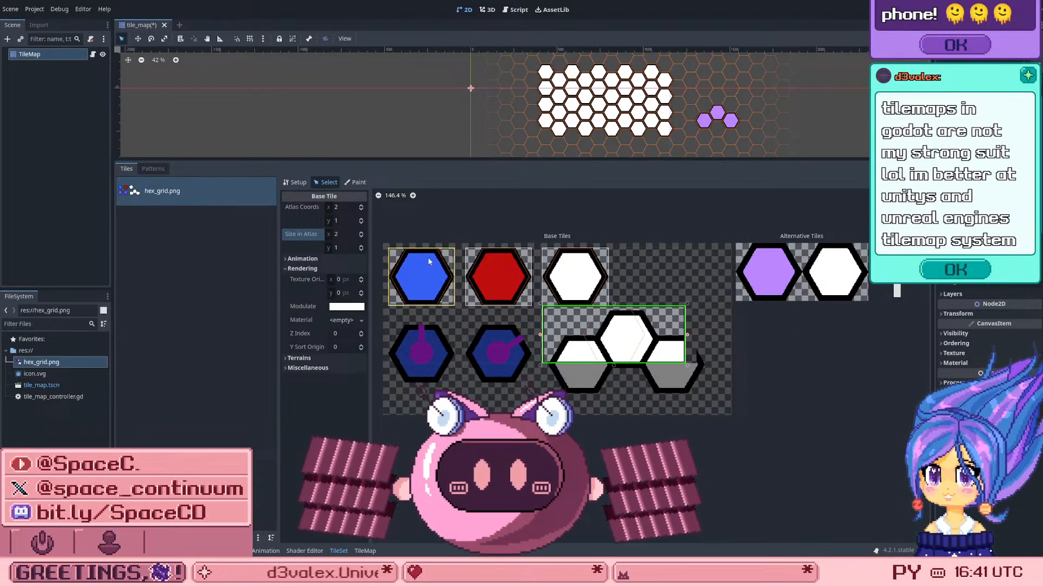
Step: Try to set the horizontal Size in Atlas of the tile over the white hexagon cluster to 3
{"action": "left_click", "coordinate": [340, 235]}
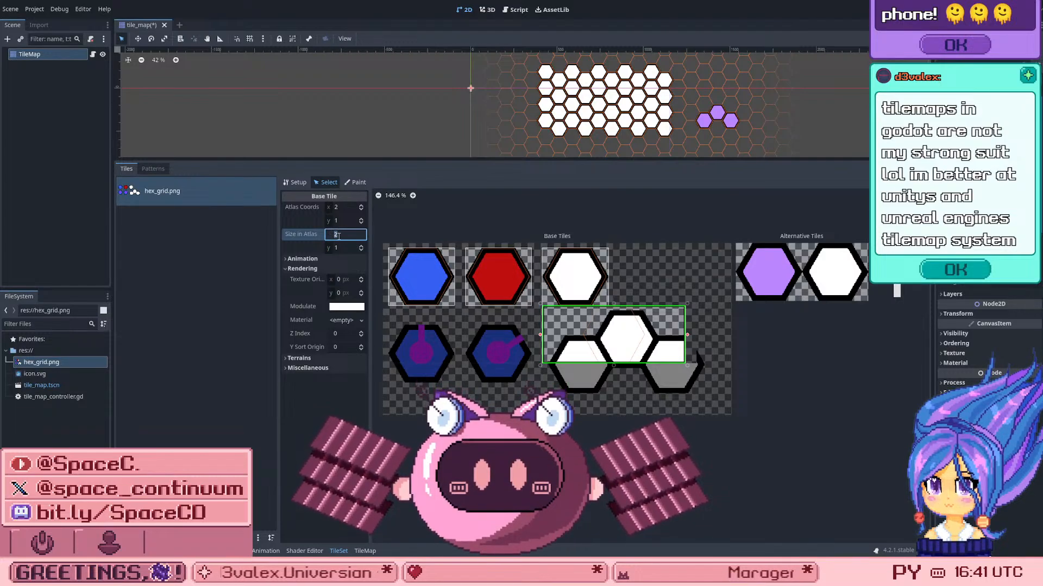
{"action": "type", "text": "3"}
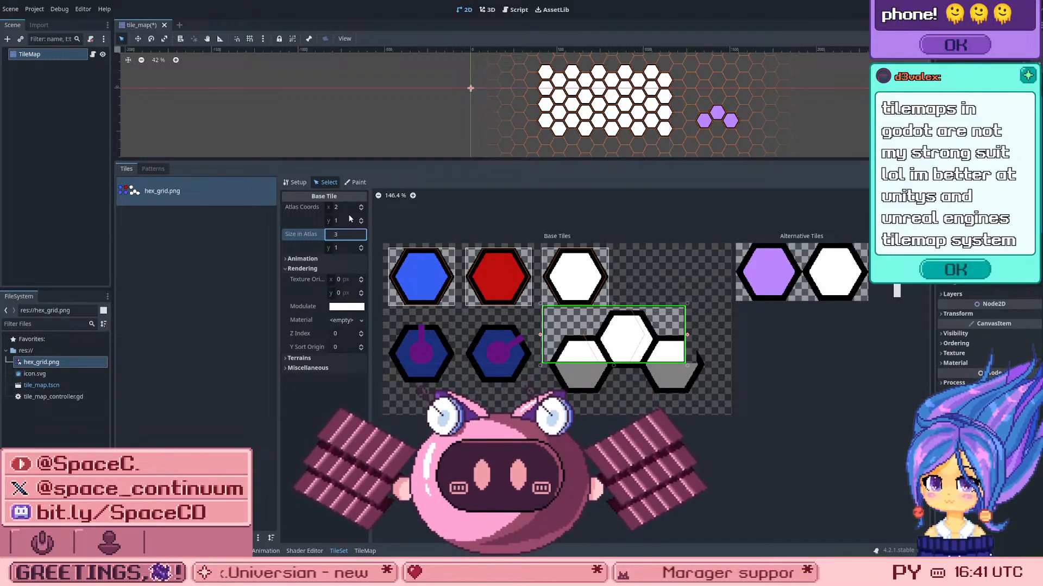
{"action": "key", "text": "Return"}
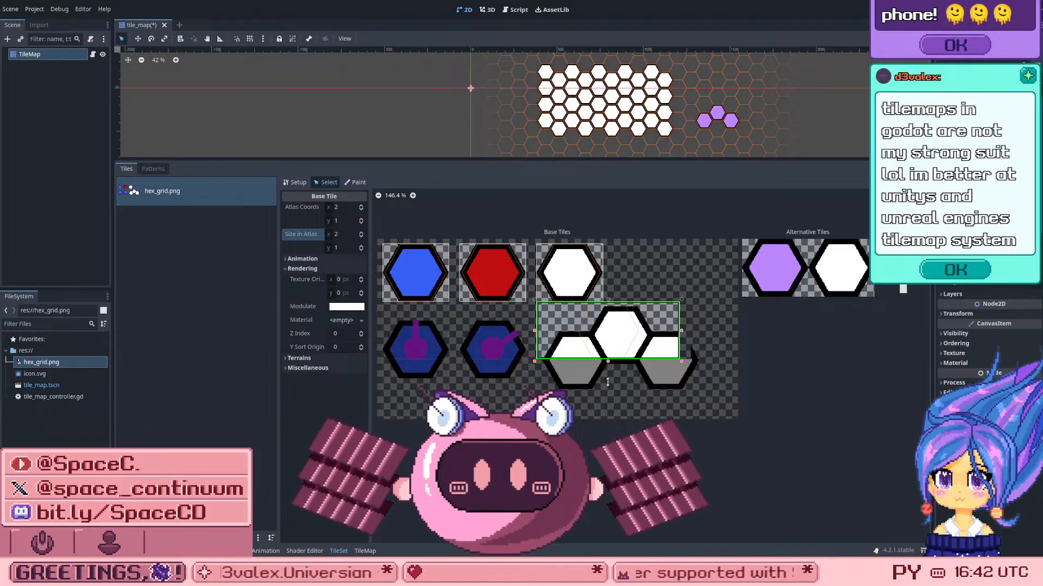
Step: Extend the white cluster tile downward so it is two cells high, and save the scene
{"action": "left_click_drag", "start_coordinate": [608, 360], "coordinate": [608, 418]}
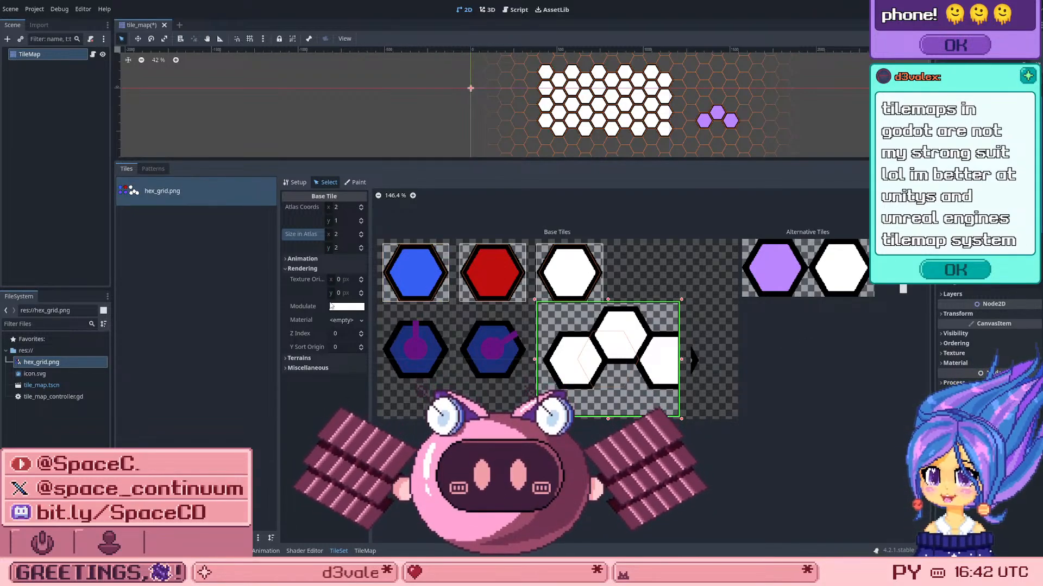
{"action": "key", "text": "ctrl+s"}
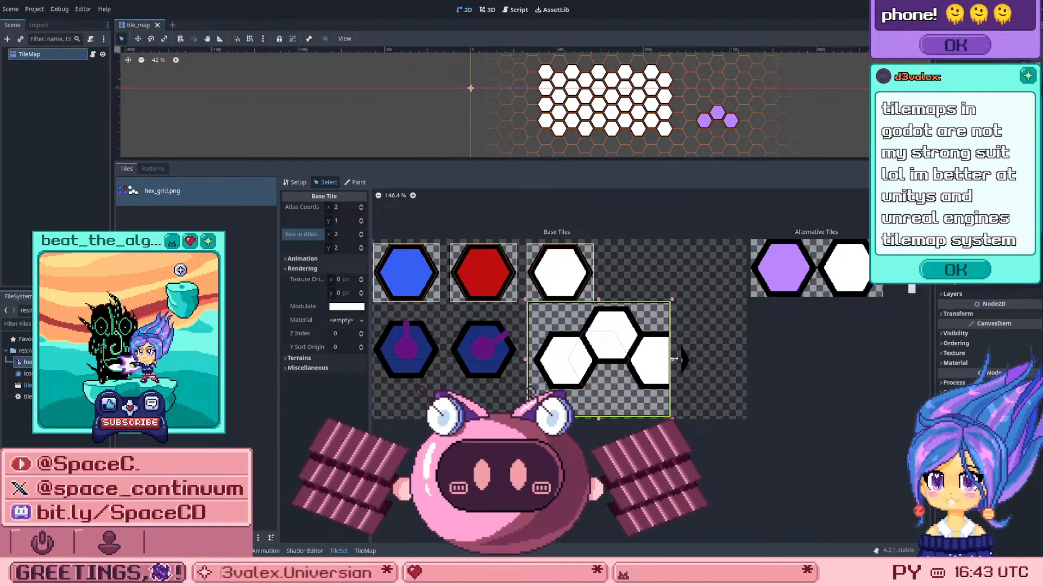
Step: Widen the white cluster tile to three cells so that it covers all three hexagons
{"action": "mouse_move", "coordinate": [672, 359]}
{"action": "left_mouse_down"}
{"action": "mouse_move", "coordinate": [614, 356]}
{"action": "mouse_move", "coordinate": [678, 350]}
{"action": "left_mouse_up"}
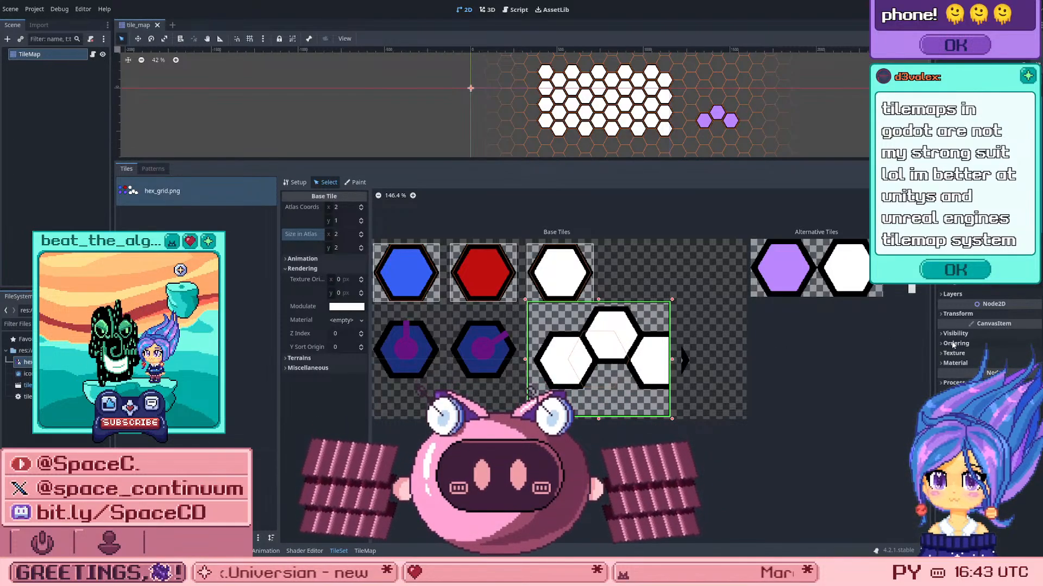
{"action": "left_click", "coordinate": [340, 238]}
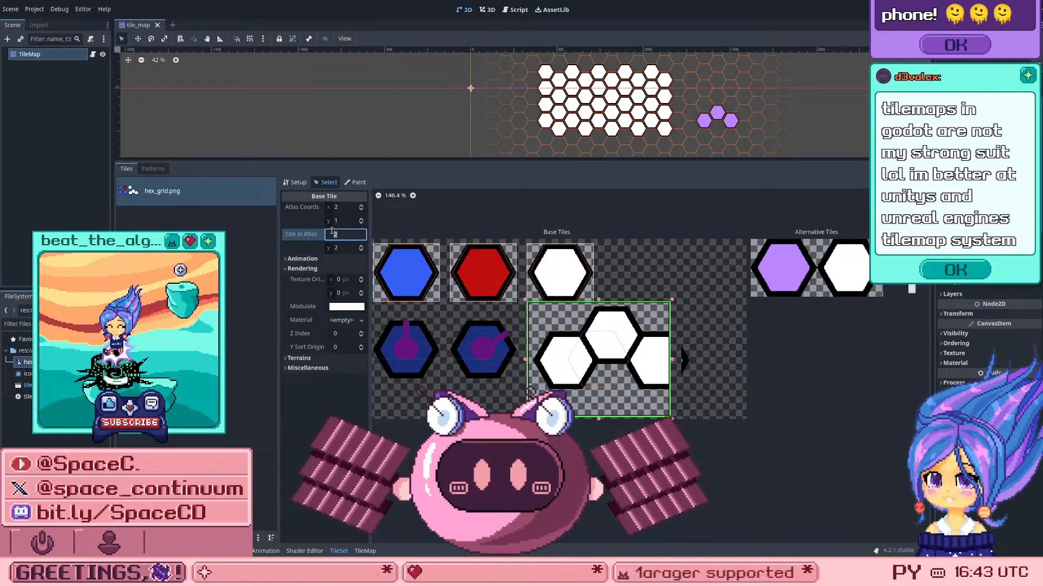
{"action": "type", "text": "3"}
{"action": "key", "text": "Return"}
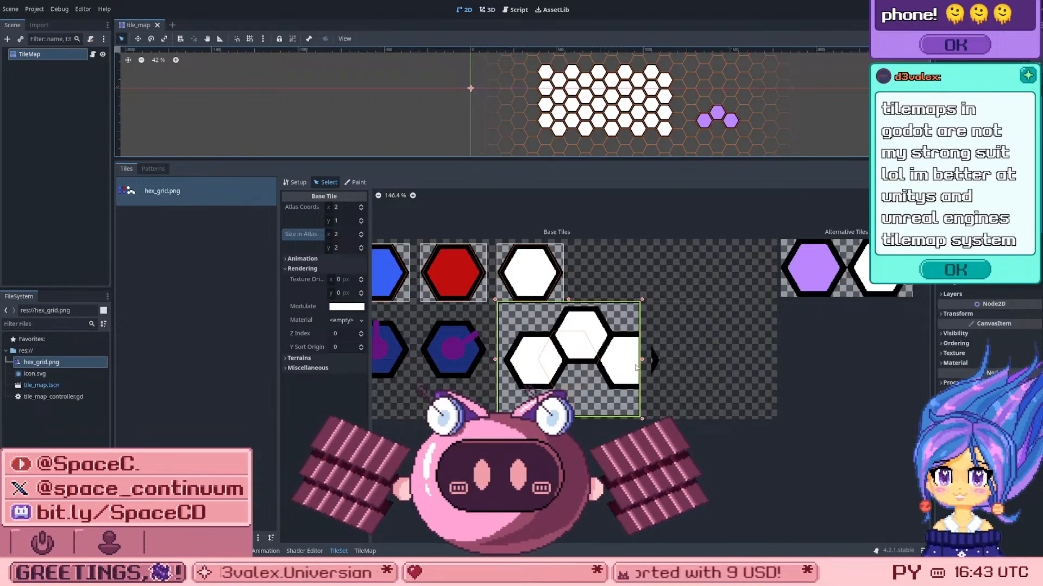
{"action": "left_click_drag", "start_coordinate": [647, 359], "coordinate": [867, 362]}
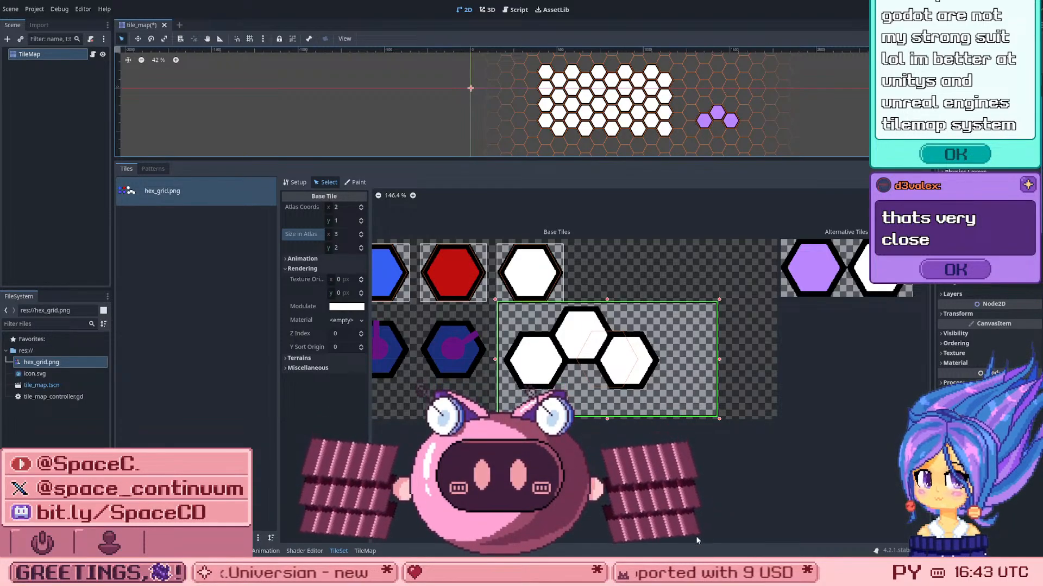
Step: Examine closely how the cell outline lines up with the three white hexagons in the enlarged tile
{"action": "scroll", "coordinate": [593, 461], "scroll_direction": "up", "scroll_amount": 2}
{"action": "scroll", "coordinate": [546, 266], "scroll_direction": "up", "scroll_amount": 1}
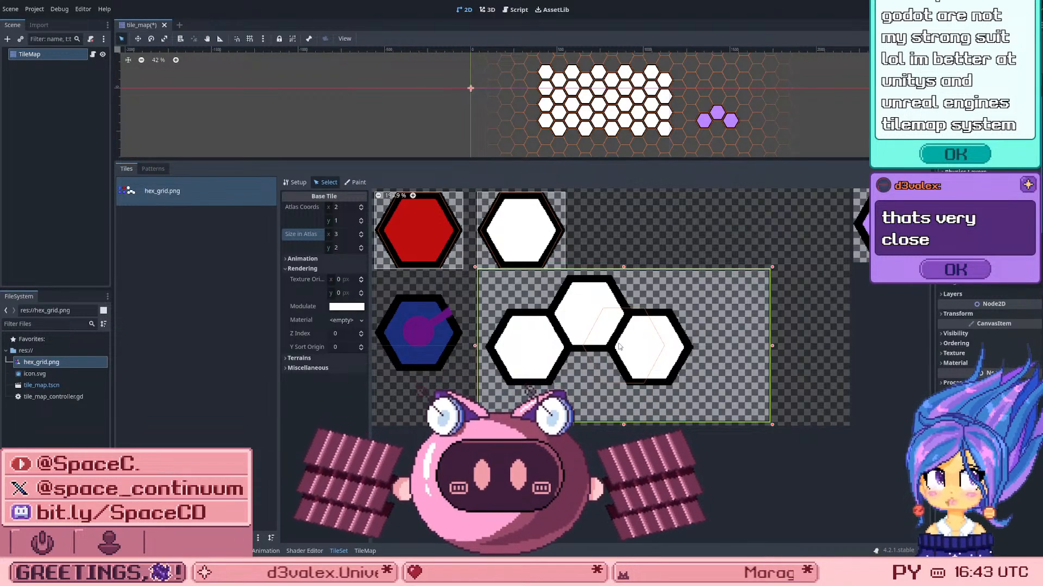
{"action": "scroll", "coordinate": [619, 346], "scroll_direction": "up", "scroll_amount": 13}
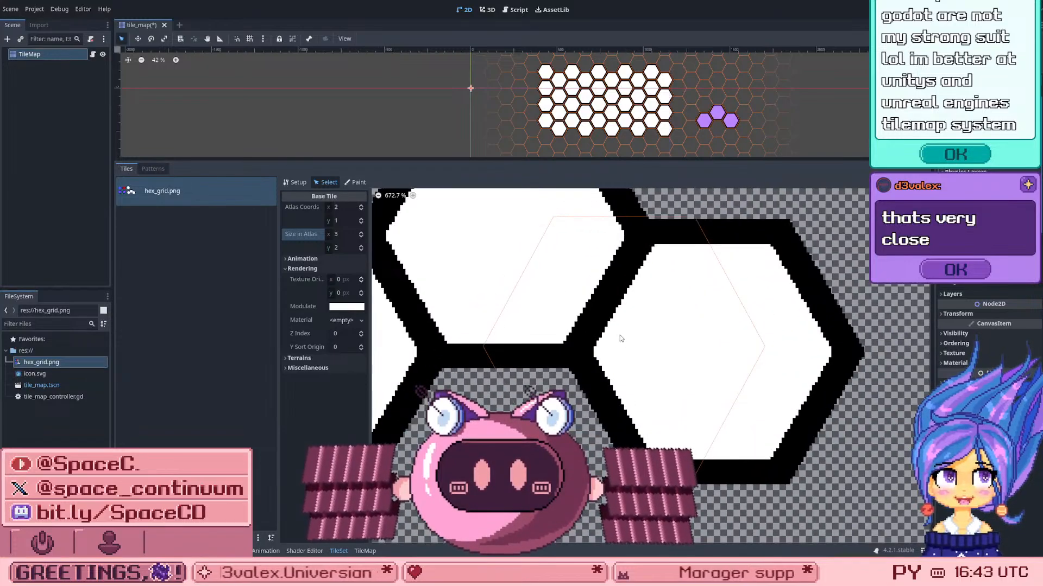
{"action": "scroll", "coordinate": [620, 338], "scroll_direction": "down", "scroll_amount": 2}
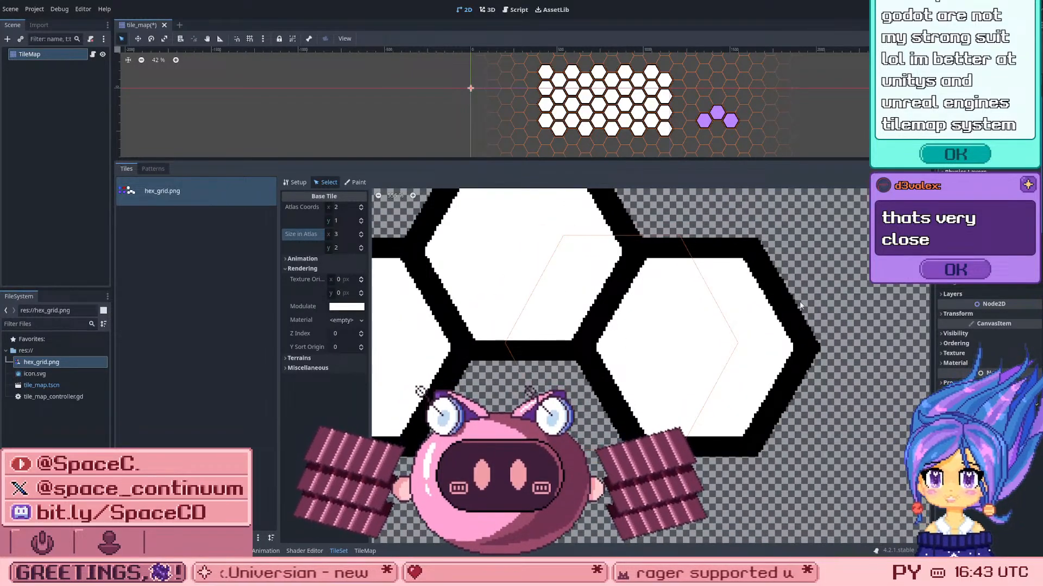
{"action": "scroll", "coordinate": [633, 409], "scroll_direction": "down", "scroll_amount": 10}
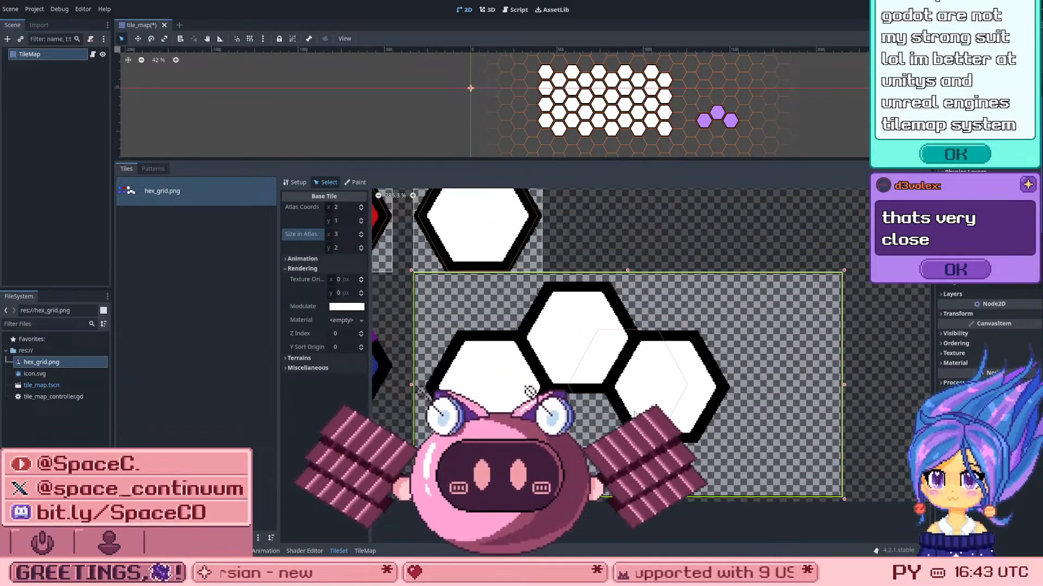
{"action": "scroll", "coordinate": [628, 460], "scroll_direction": "down", "scroll_amount": 3}
{"action": "scroll", "coordinate": [616, 467], "scroll_direction": "up", "scroll_amount": 4}
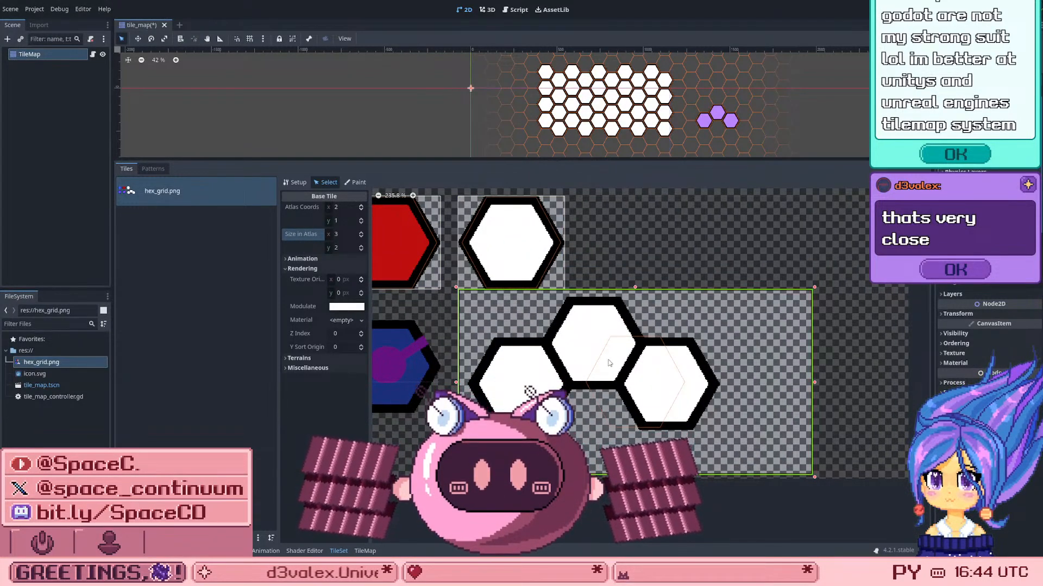
{"action": "scroll", "coordinate": [613, 364], "scroll_direction": "down", "scroll_amount": 5}
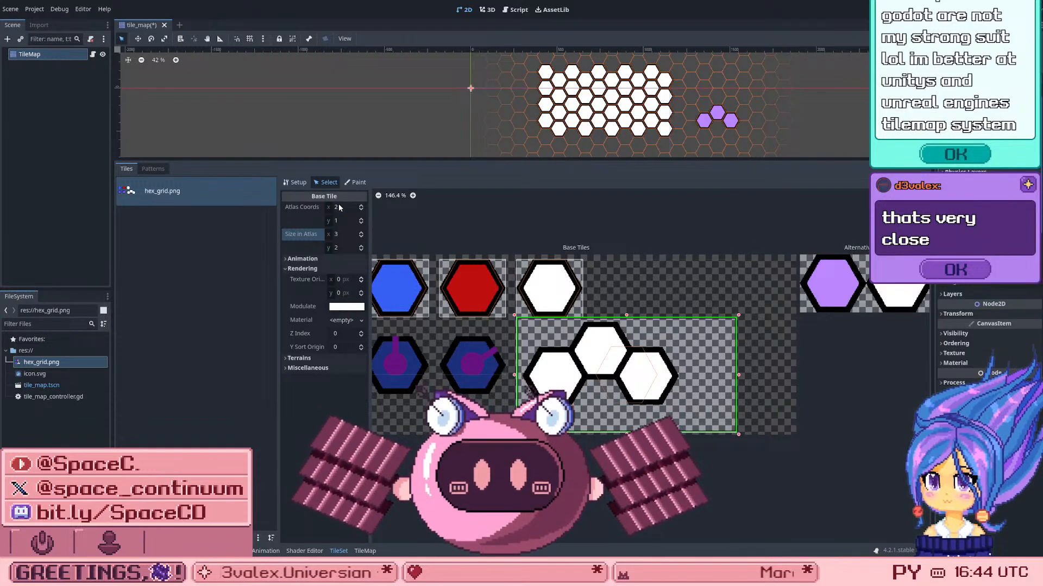
Step: Try to shift the enlarged tile's horizontal and vertical Atlas Coords
{"action": "left_click", "coordinate": [362, 205]}
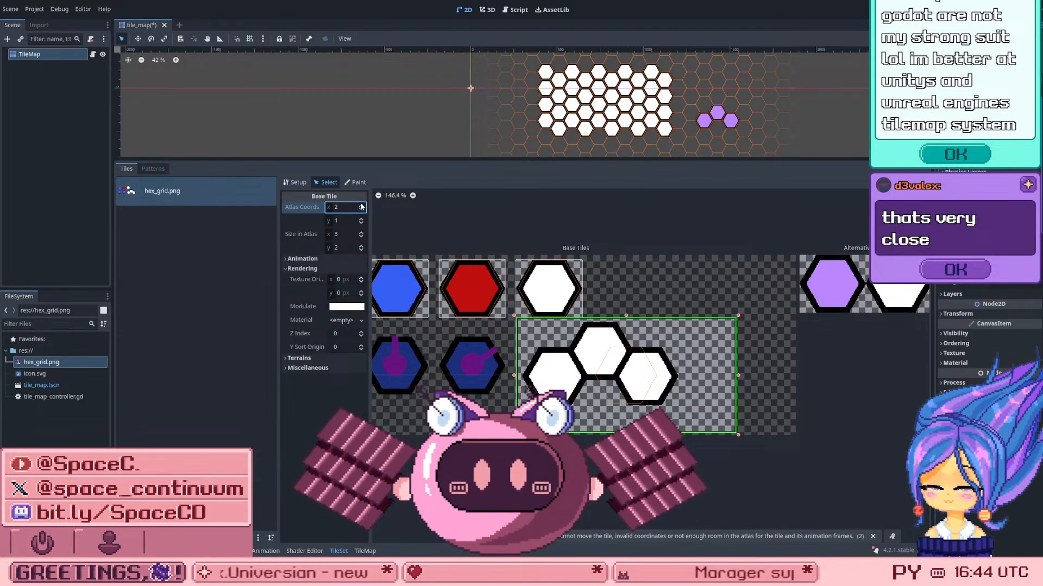
{"action": "left_click", "coordinate": [362, 205]}
{"action": "left_click", "coordinate": [361, 222]}
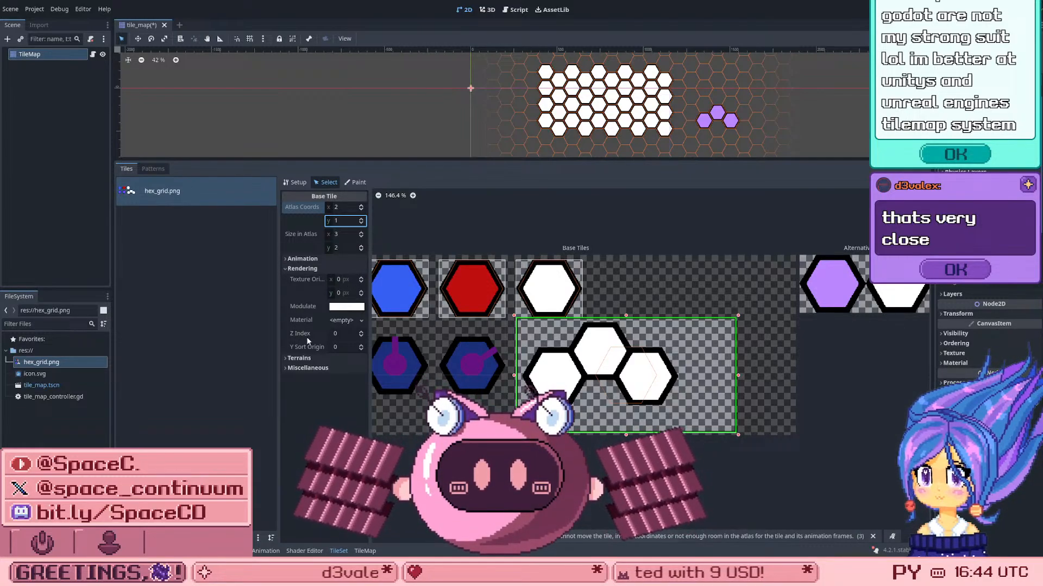
Step: Try to change the tile's Terrain Set, and check the atlas Setup settings before returning to Select mode
{"action": "left_click", "coordinate": [283, 358]}
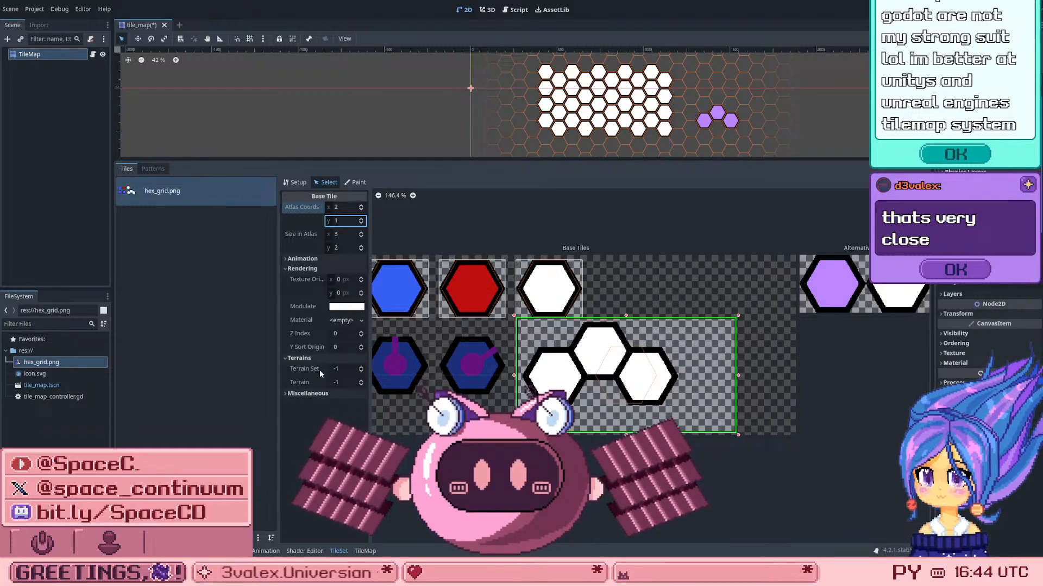
{"action": "left_click", "coordinate": [363, 369]}
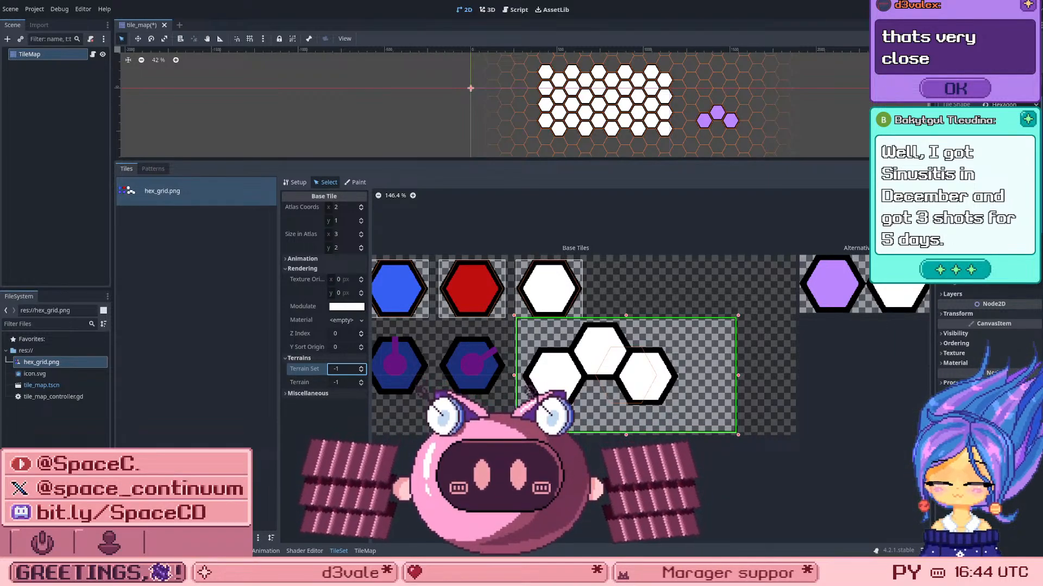
{"action": "left_click", "coordinate": [628, 328]}
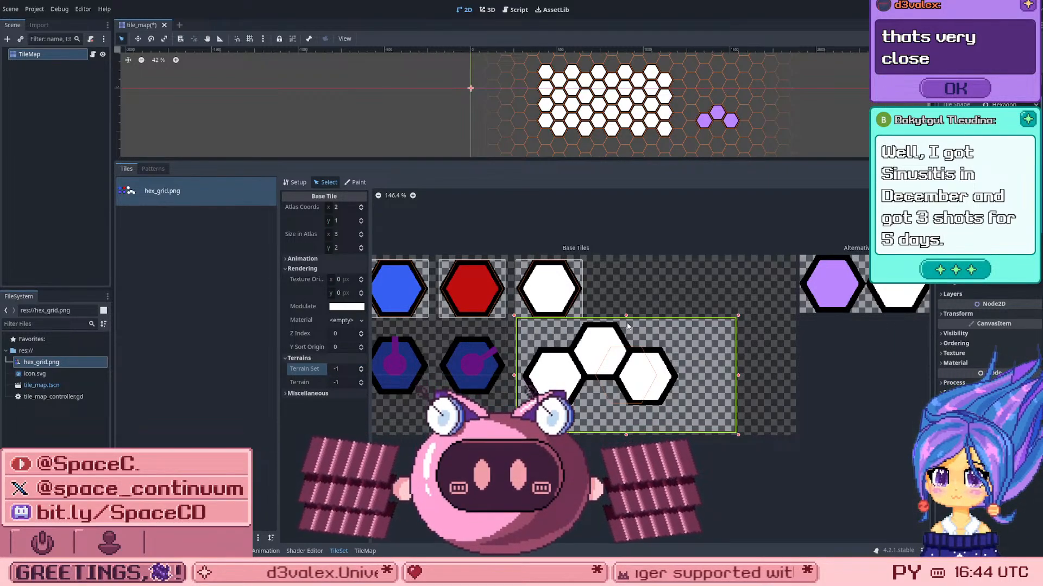
{"action": "scroll", "coordinate": [556, 415], "scroll_direction": "up", "scroll_amount": 2}
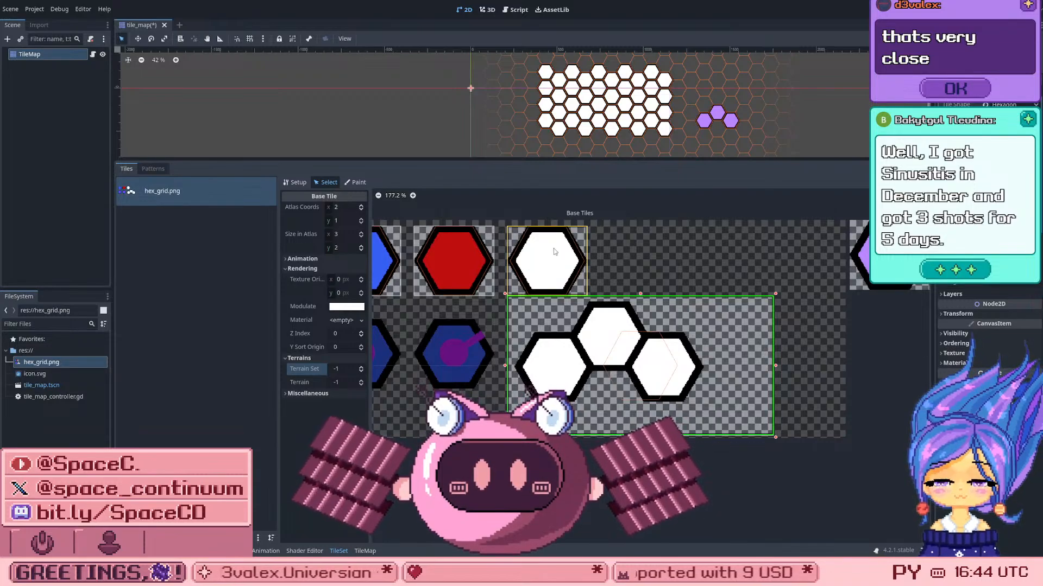
{"action": "left_click", "coordinate": [298, 182]}
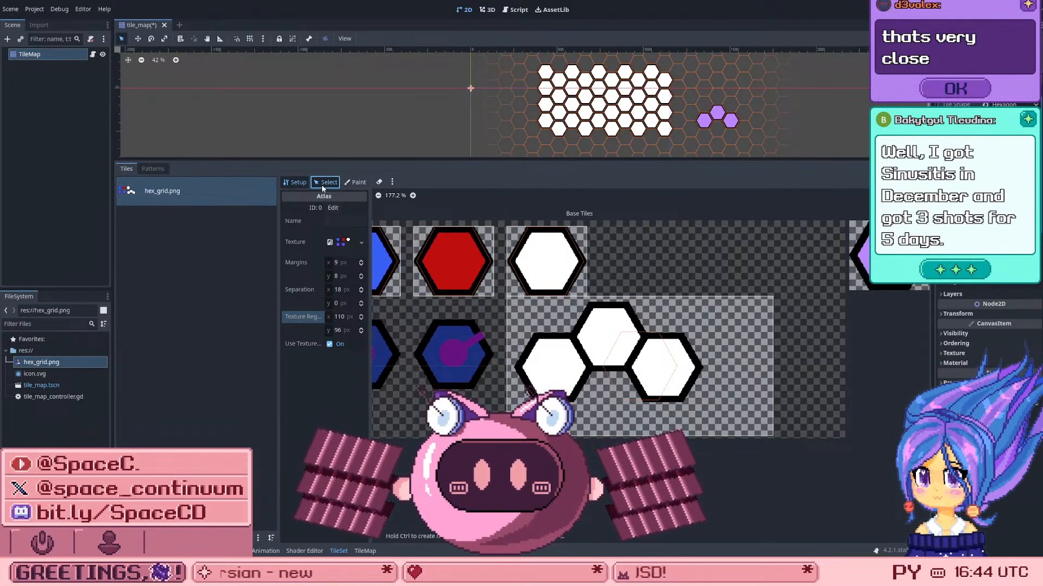
{"action": "left_click", "coordinate": [322, 184]}
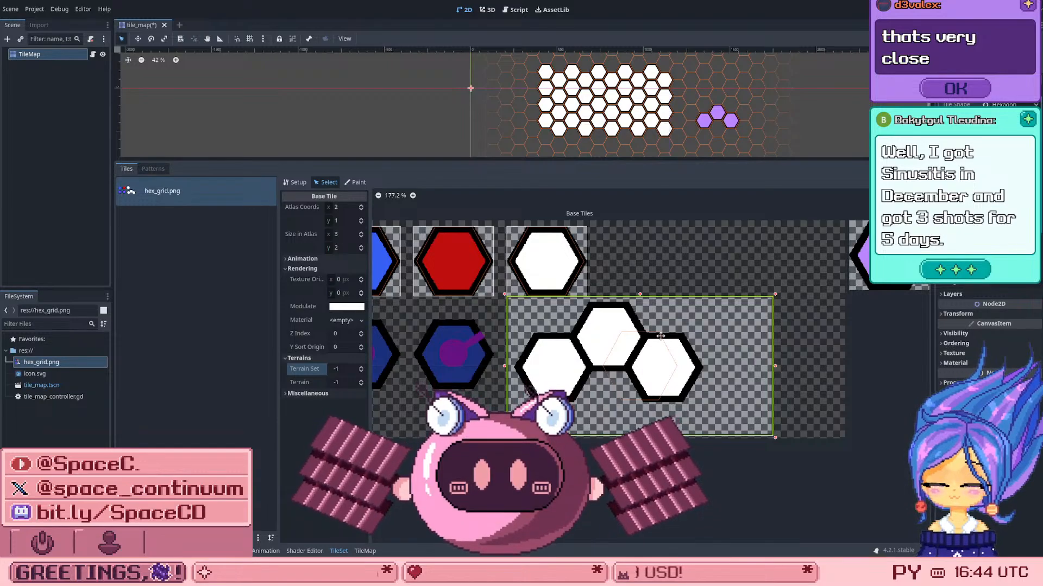
Step: Open the TileMap class reference from the script's extends line and enlarge the documentation area
{"action": "left_click", "coordinate": [515, 9]}
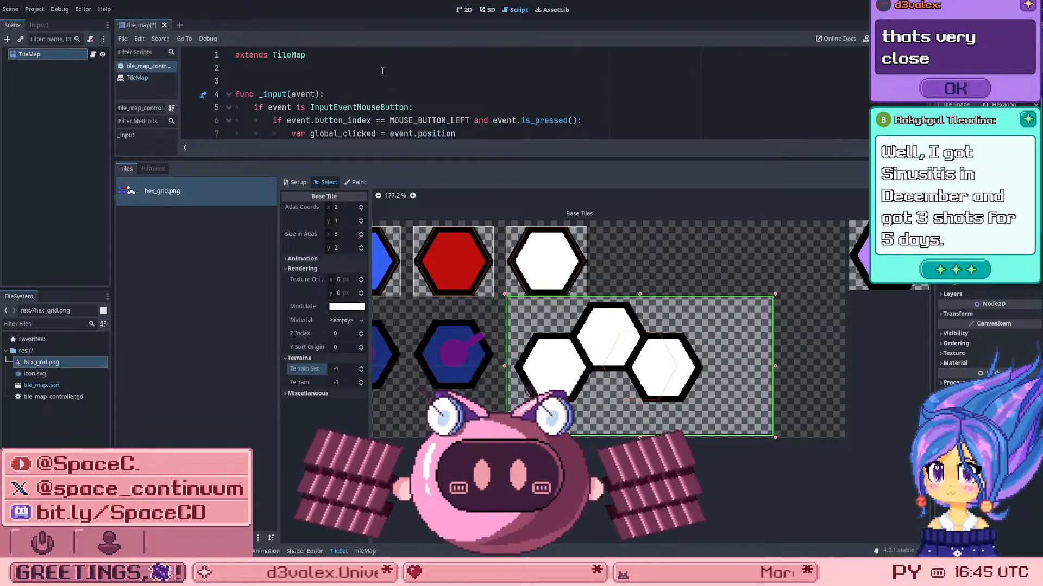
{"action": "scroll", "coordinate": [382, 70], "scroll_direction": "down", "scroll_amount": 2}
{"action": "scroll", "coordinate": [358, 60], "scroll_direction": "up", "scroll_amount": 2}
{"action": "left_click", "coordinate": [286, 56]}
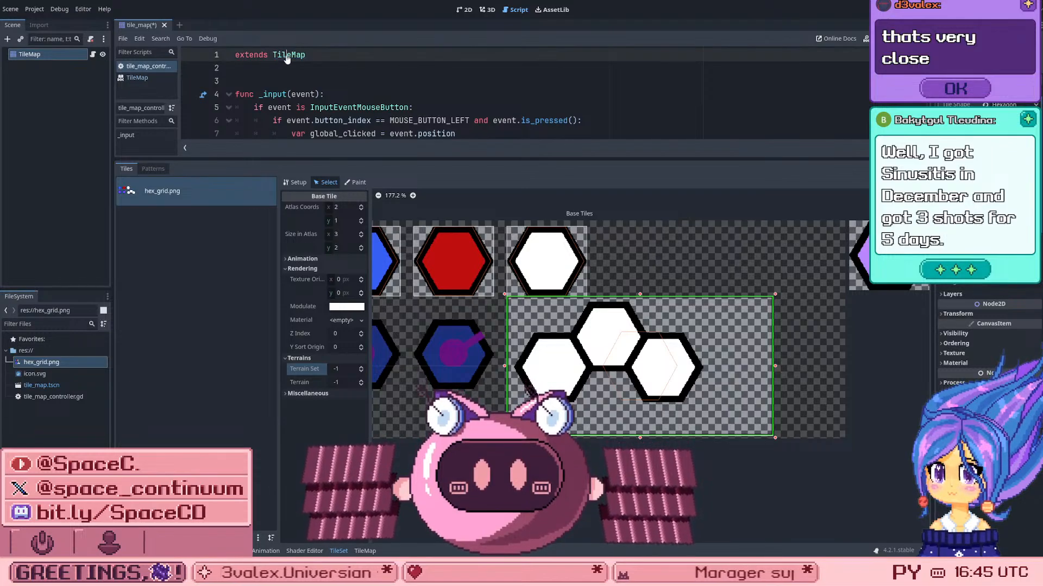
{"action": "left_click", "coordinate": [288, 56], "text": "ctrl"}
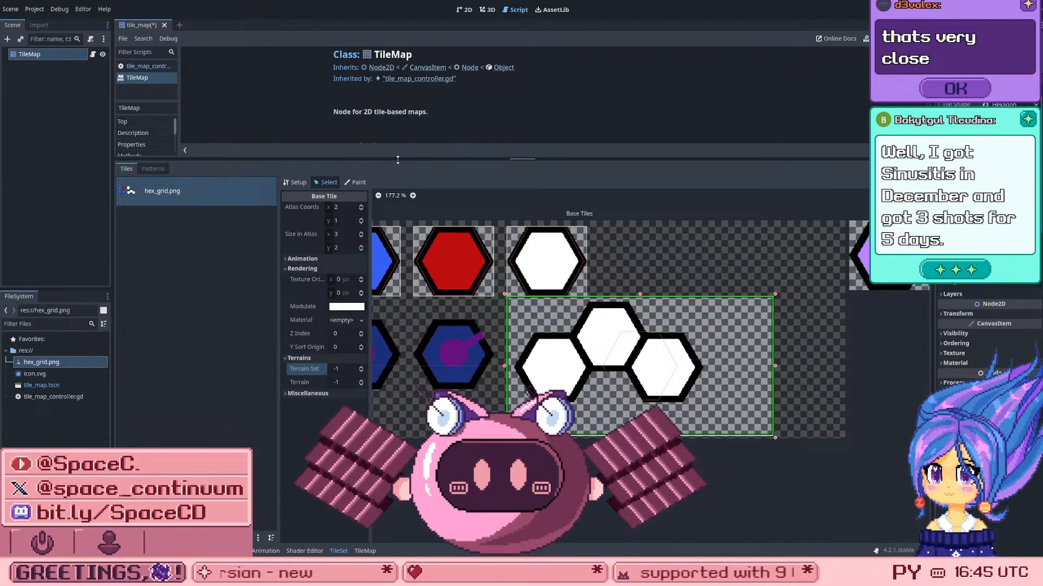
{"action": "left_click_drag", "start_coordinate": [397, 160], "coordinate": [397, 442]}
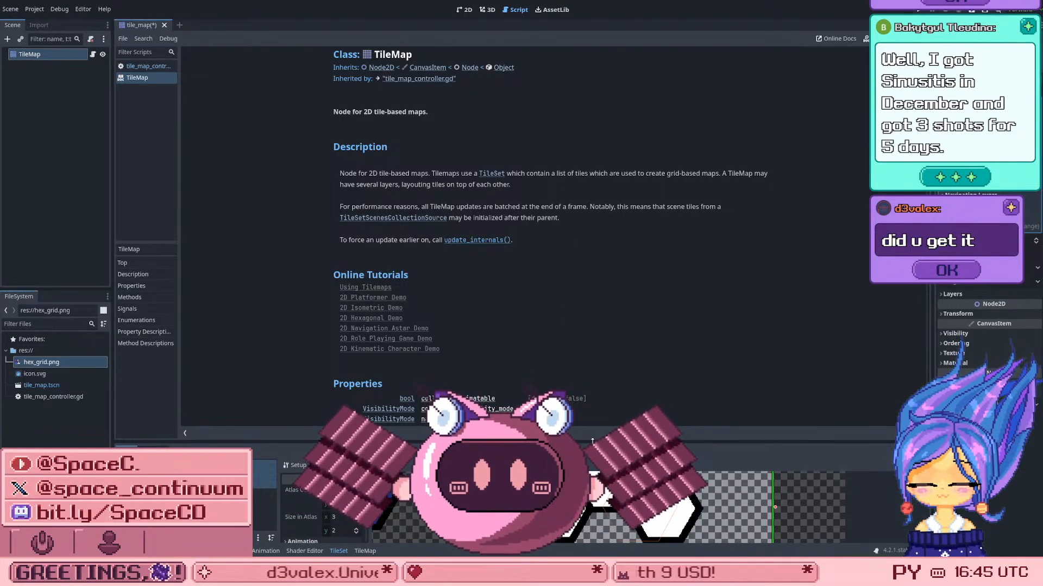
{"action": "left_click_drag", "start_coordinate": [595, 441], "coordinate": [580, 254]}
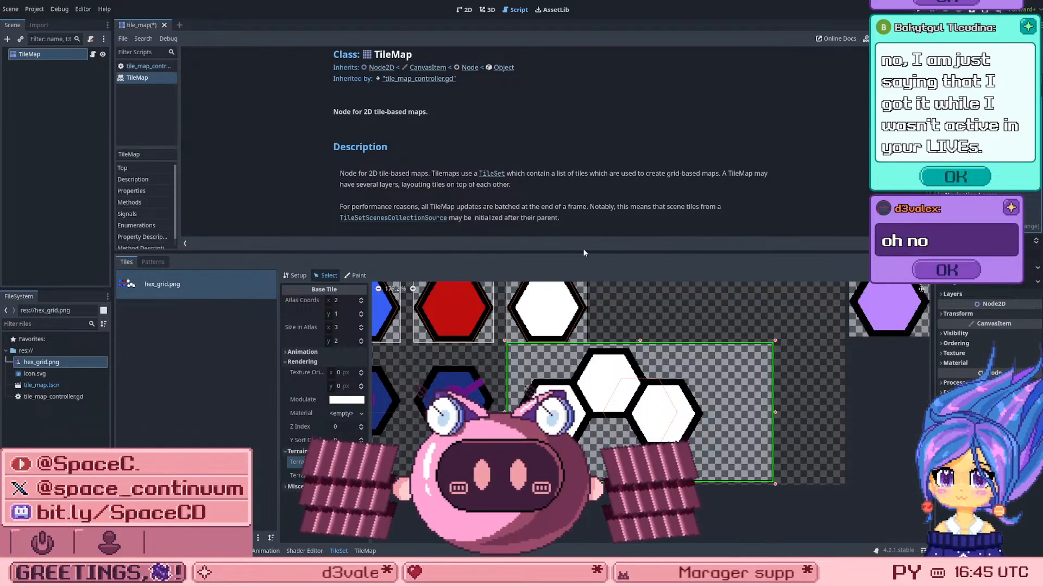
{"action": "left_click_drag", "start_coordinate": [578, 254], "coordinate": [529, 372]}
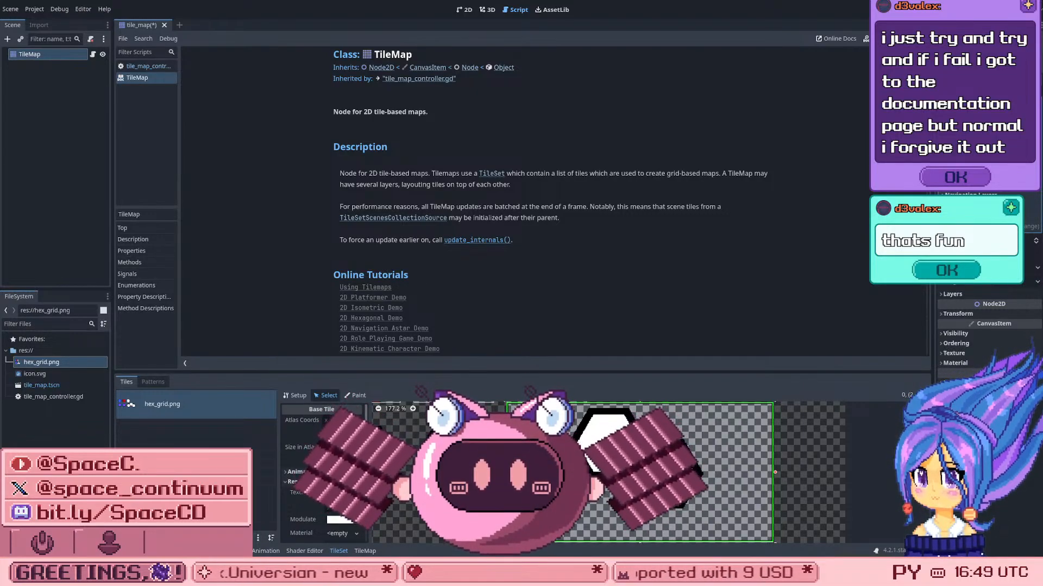
Step: Look through the multi-cell tile's rendering and terrain properties, and show the TileSet's patterns
{"action": "scroll", "coordinate": [324, 472], "scroll_direction": "down", "scroll_amount": 1}
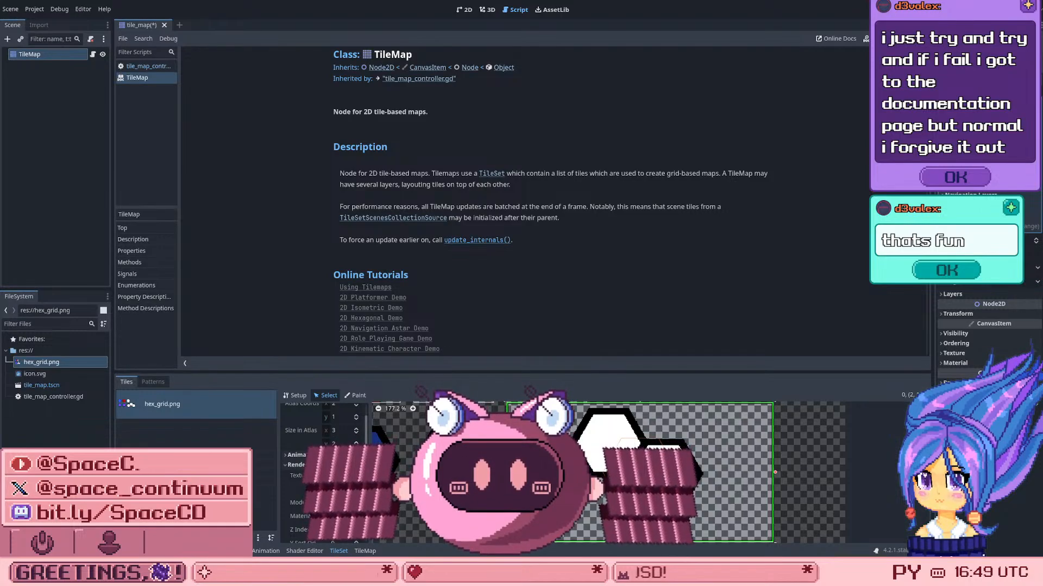
{"action": "scroll", "coordinate": [292, 447], "scroll_direction": "up", "scroll_amount": 1}
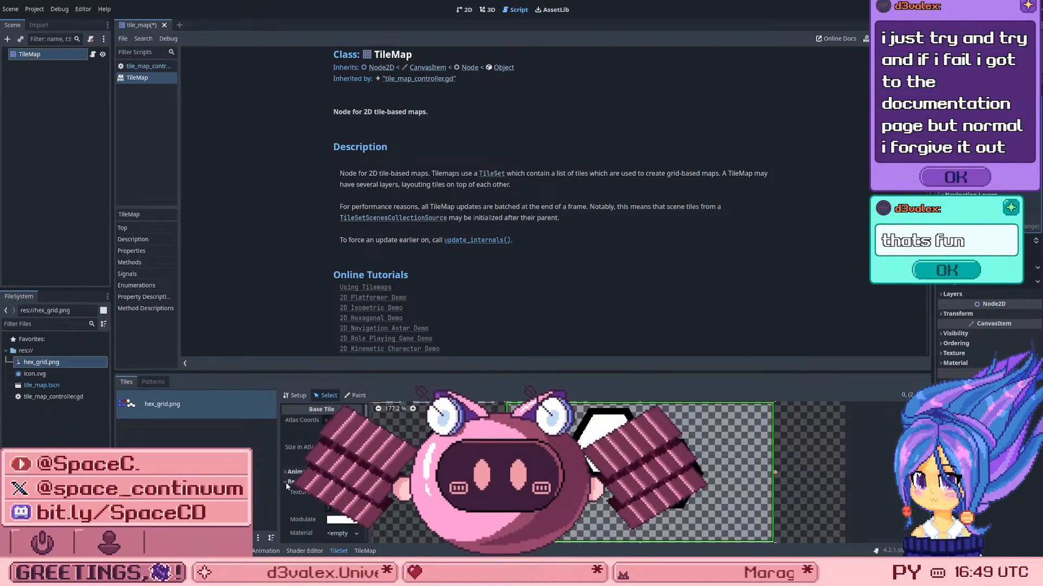
{"action": "scroll", "coordinate": [293, 475], "scroll_direction": "down", "scroll_amount": 4}
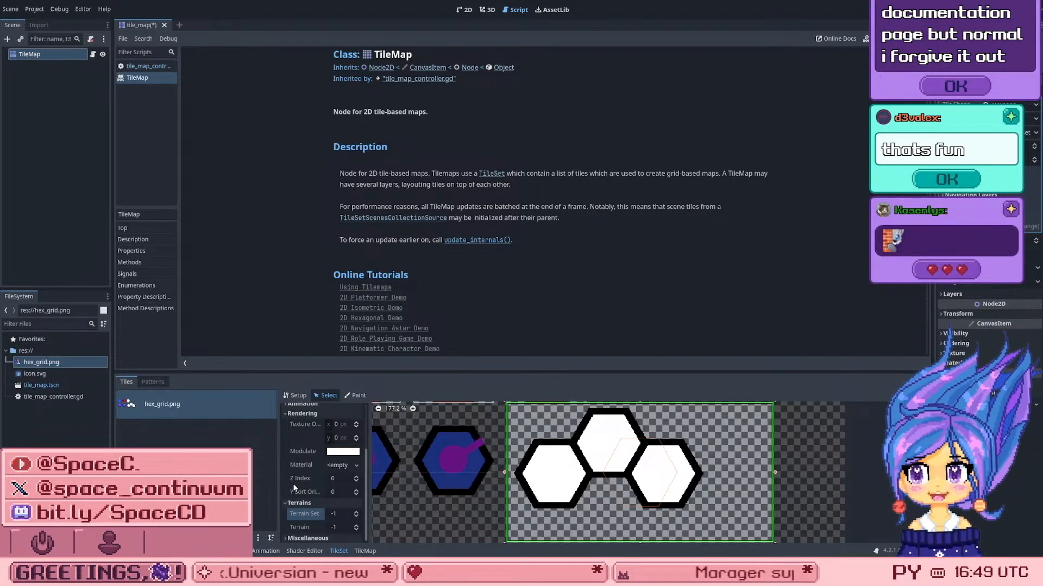
{"action": "scroll", "coordinate": [319, 535], "scroll_direction": "down", "scroll_amount": 1}
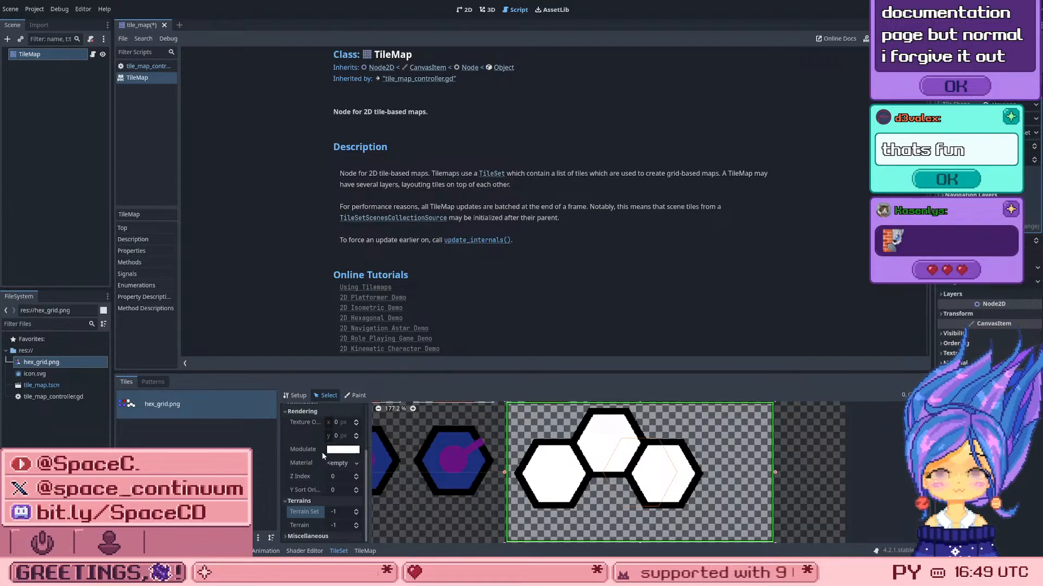
{"action": "scroll", "coordinate": [322, 452], "scroll_direction": "up", "scroll_amount": 3}
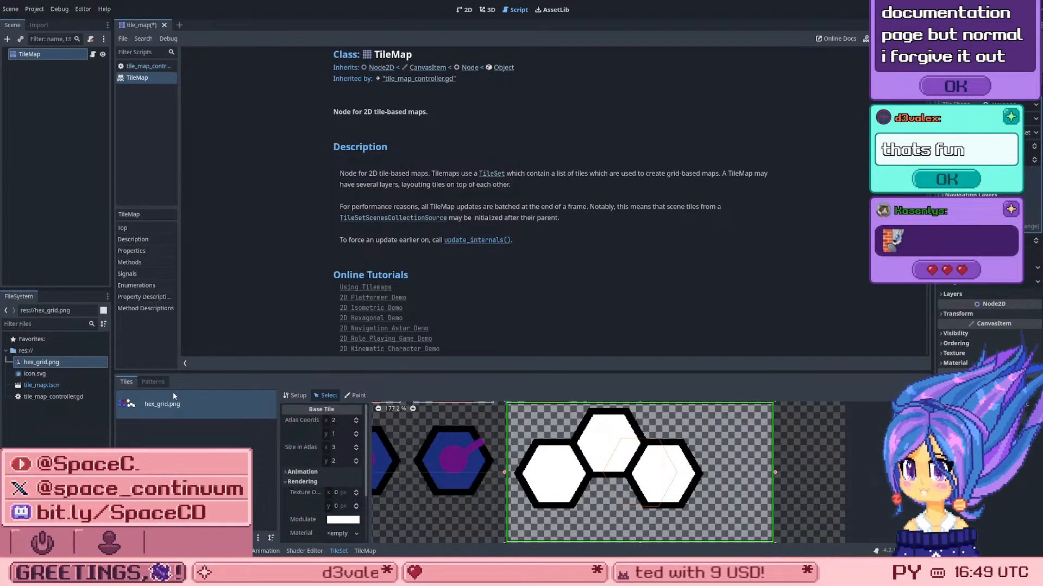
{"action": "left_click", "coordinate": [161, 383]}
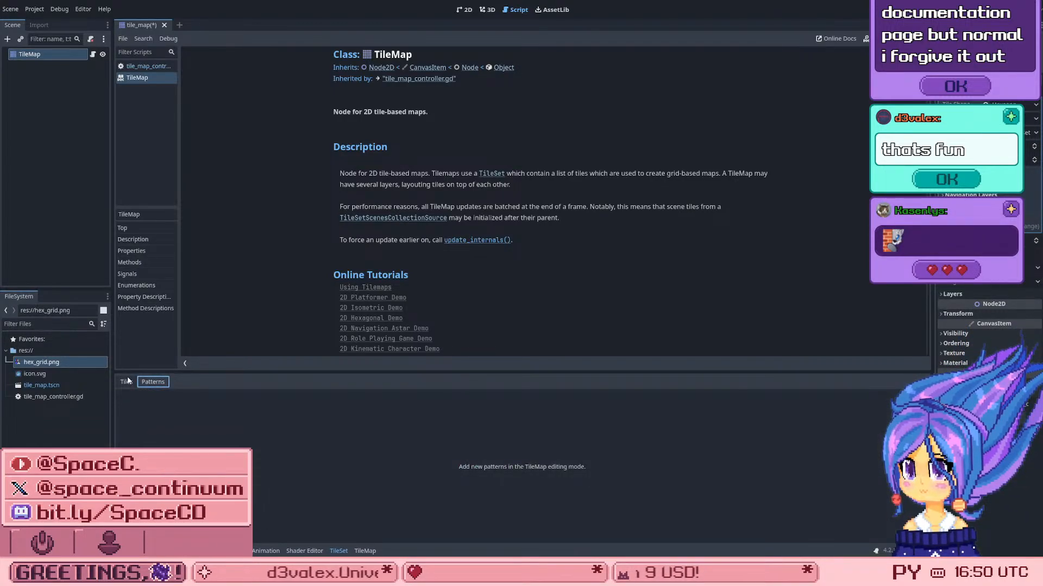
Step: Select the white three-hex tile in the TileMap's tiles and preview its placement on the grid in the 2D view
{"action": "left_click", "coordinate": [365, 551]}
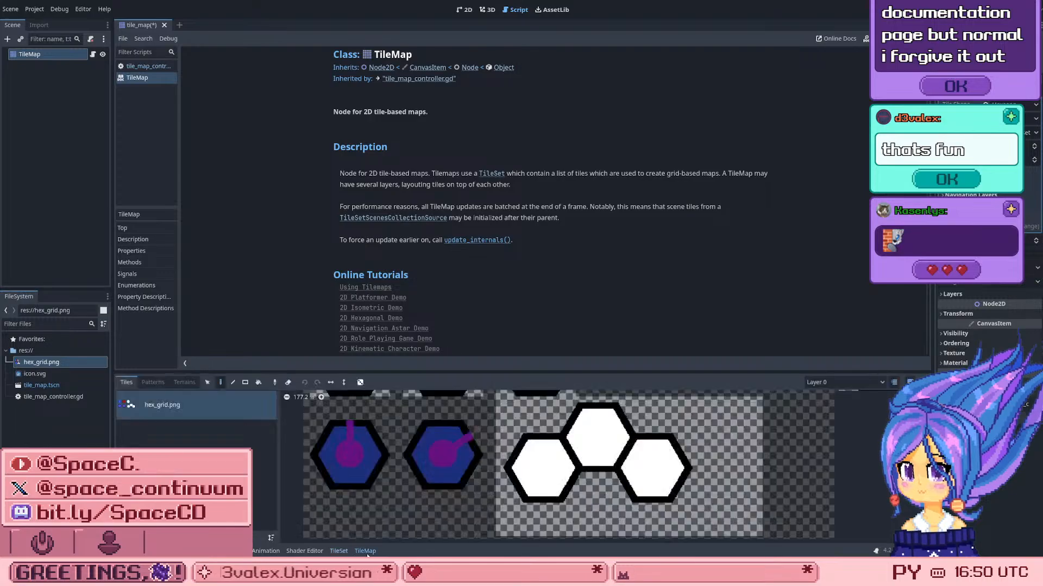
{"action": "left_click", "coordinate": [550, 456]}
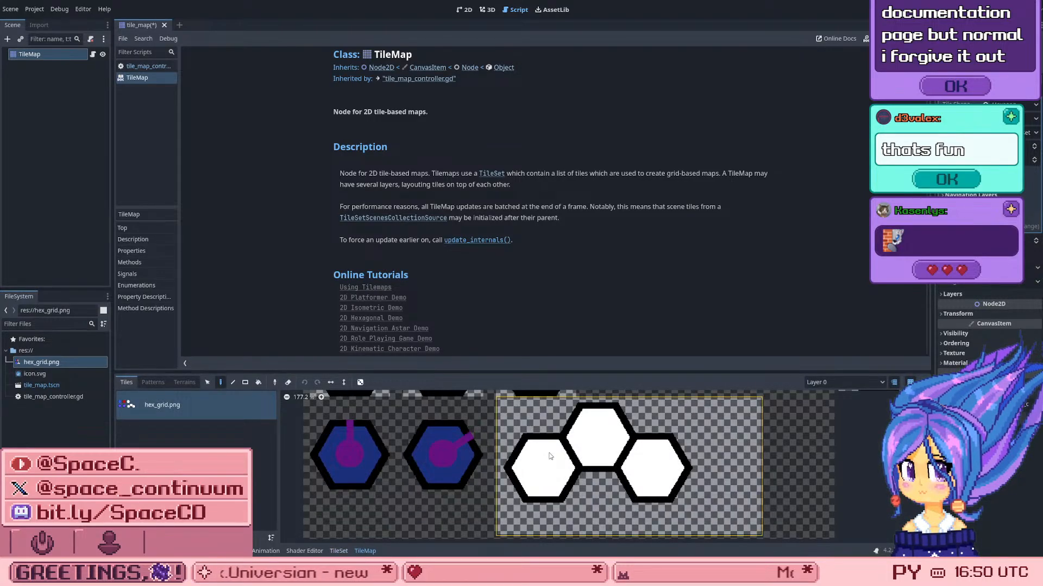
{"action": "scroll", "coordinate": [550, 456], "scroll_direction": "down", "scroll_amount": 4}
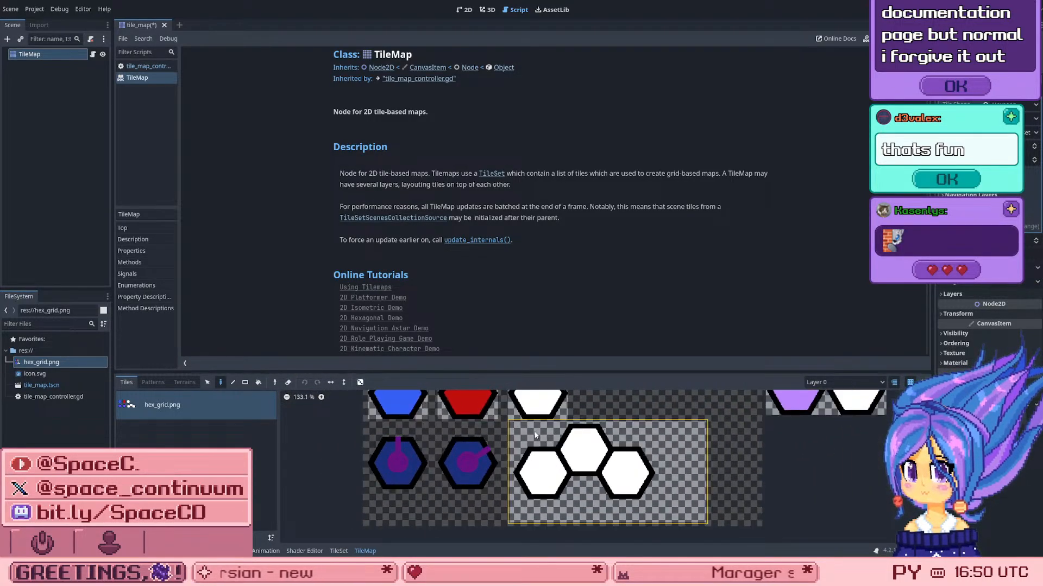
{"action": "left_click", "coordinate": [513, 415]}
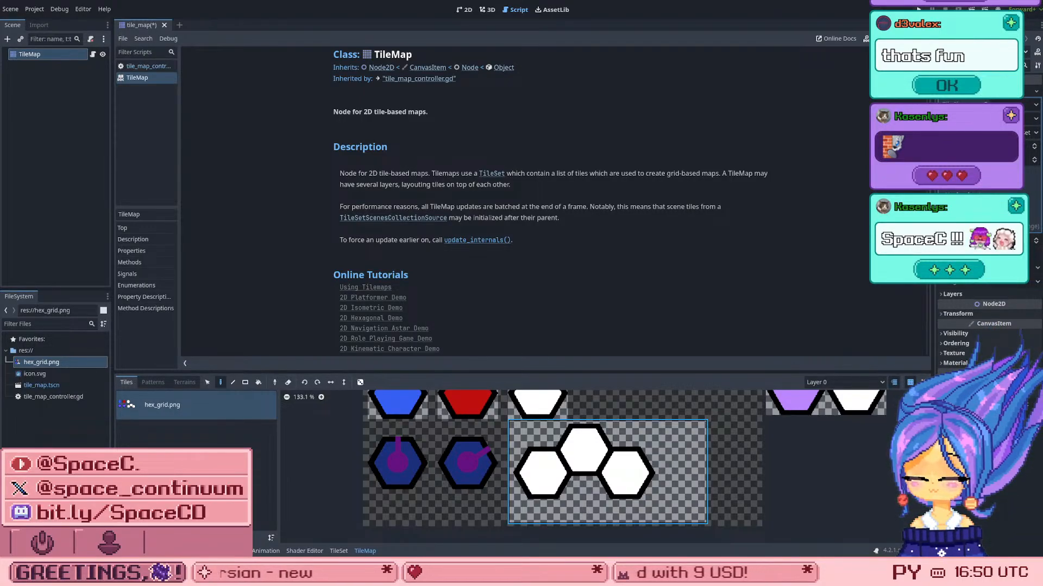
{"action": "left_click", "coordinate": [463, 9]}
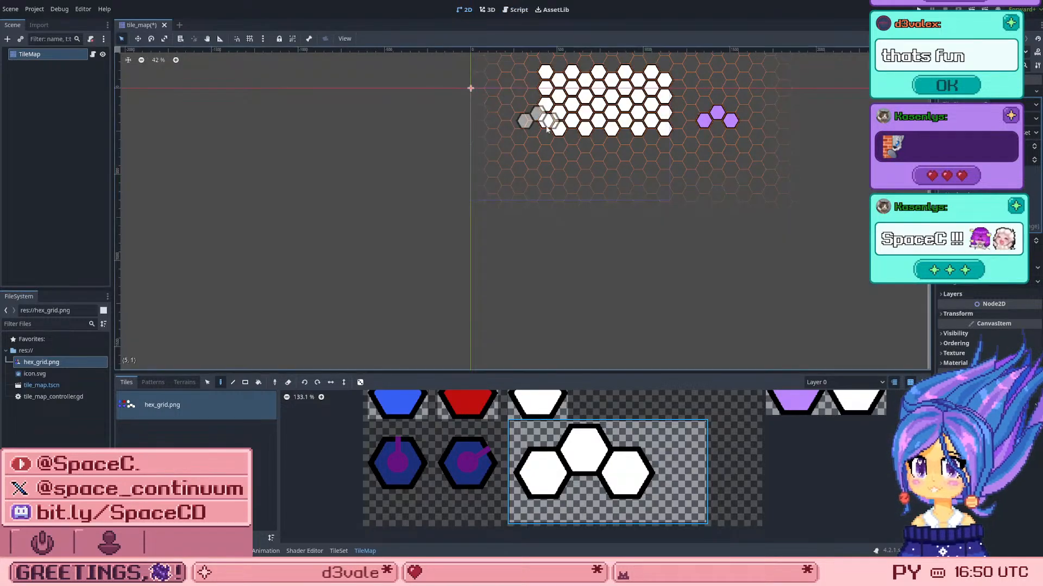
{"action": "scroll", "coordinate": [613, 90], "scroll_direction": "up", "scroll_amount": 4}
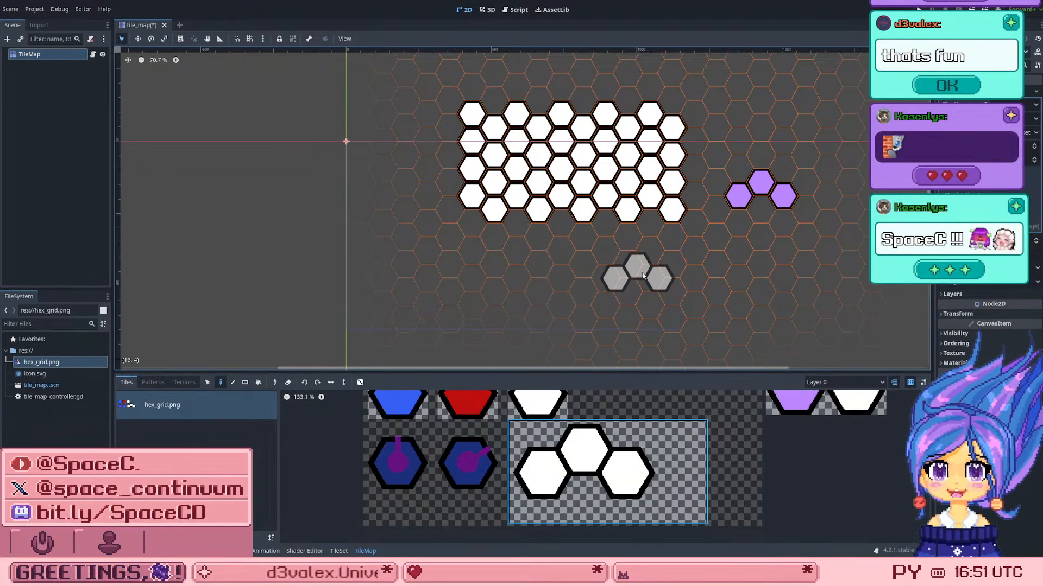
{"action": "scroll", "coordinate": [636, 266], "scroll_direction": "up", "scroll_amount": 1}
{"action": "scroll", "coordinate": [634, 273], "scroll_direction": "up", "scroll_amount": 1}
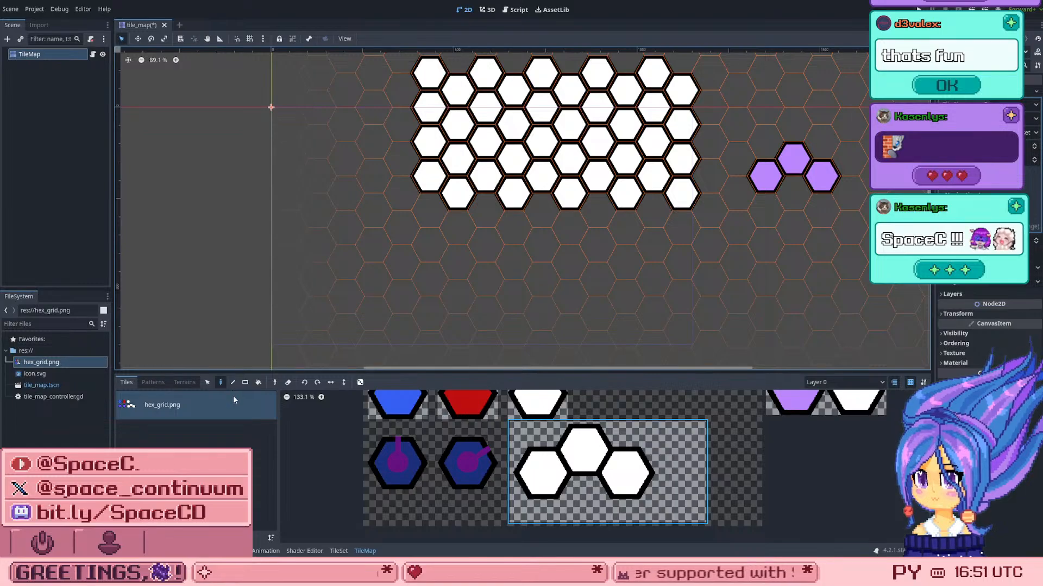
Step: Compare the TileSet's patterns with the TileMap's own pattern storage area
{"action": "left_click", "coordinate": [338, 551]}
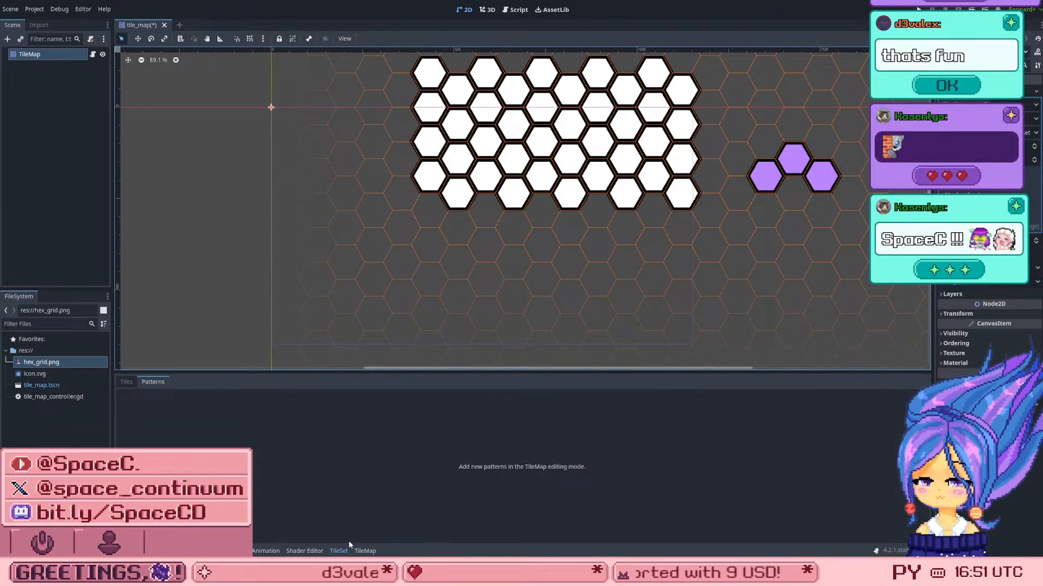
{"action": "left_click", "coordinate": [367, 551]}
{"action": "left_click", "coordinate": [152, 382]}
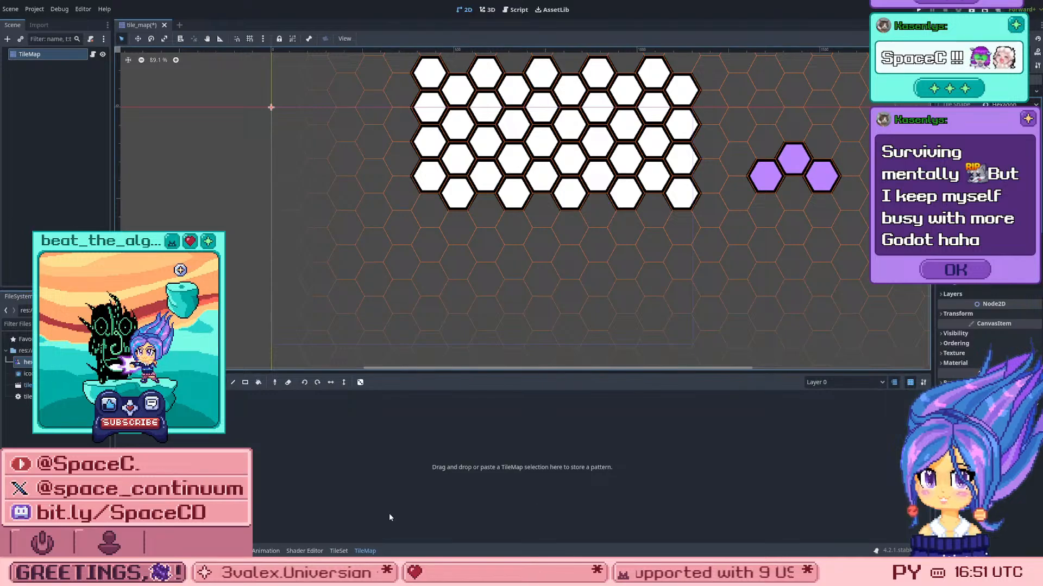
Step: Try to pick up the group of three purple hexes from the map, undoing the change after each attempt
{"action": "right_click_drag", "start_coordinate": [794, 159], "coordinate": [758, 175]}
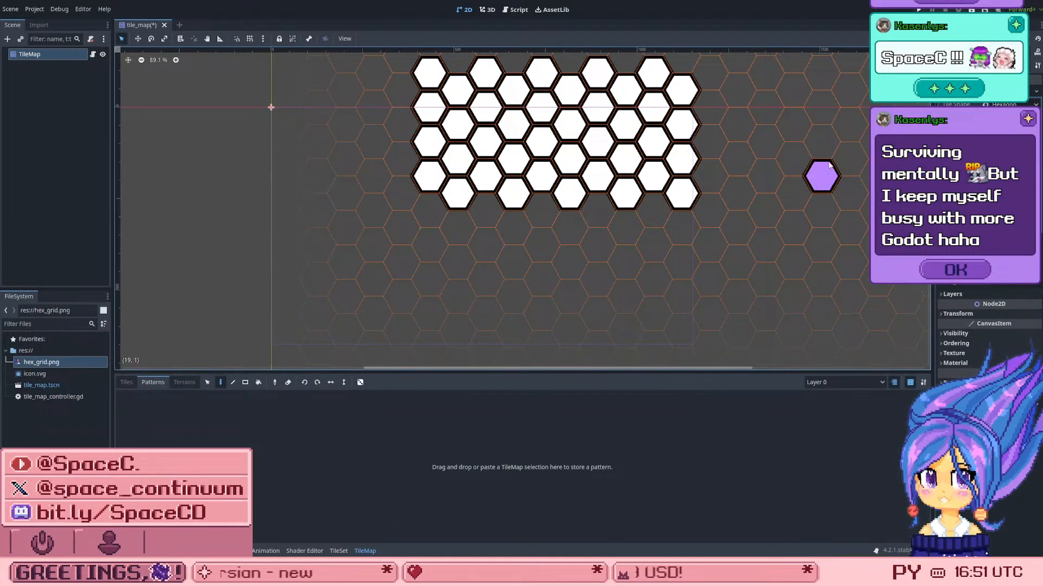
{"action": "scroll", "coordinate": [706, 217], "scroll_direction": "down", "scroll_amount": 3}
{"action": "scroll", "coordinate": [782, 172], "scroll_direction": "up", "scroll_amount": 2}
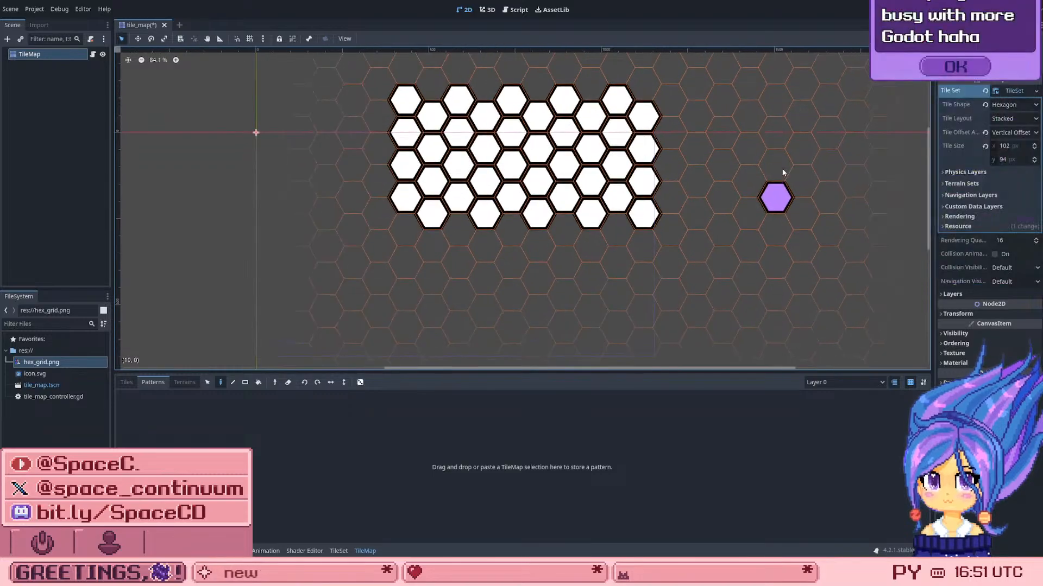
{"action": "key", "text": "ctrl+z"}
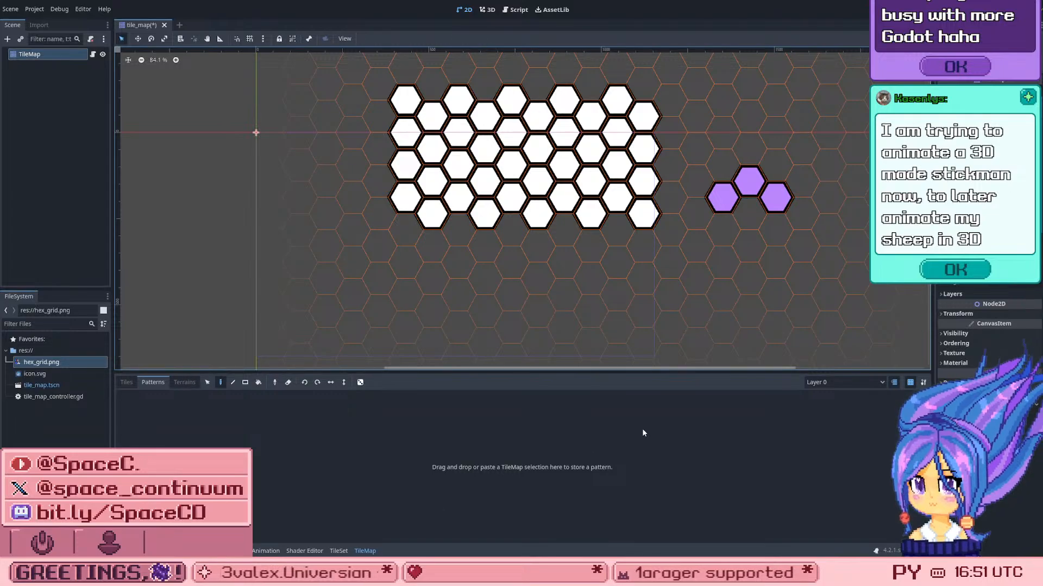
{"action": "scroll", "coordinate": [662, 234], "scroll_direction": "up", "scroll_amount": 1}
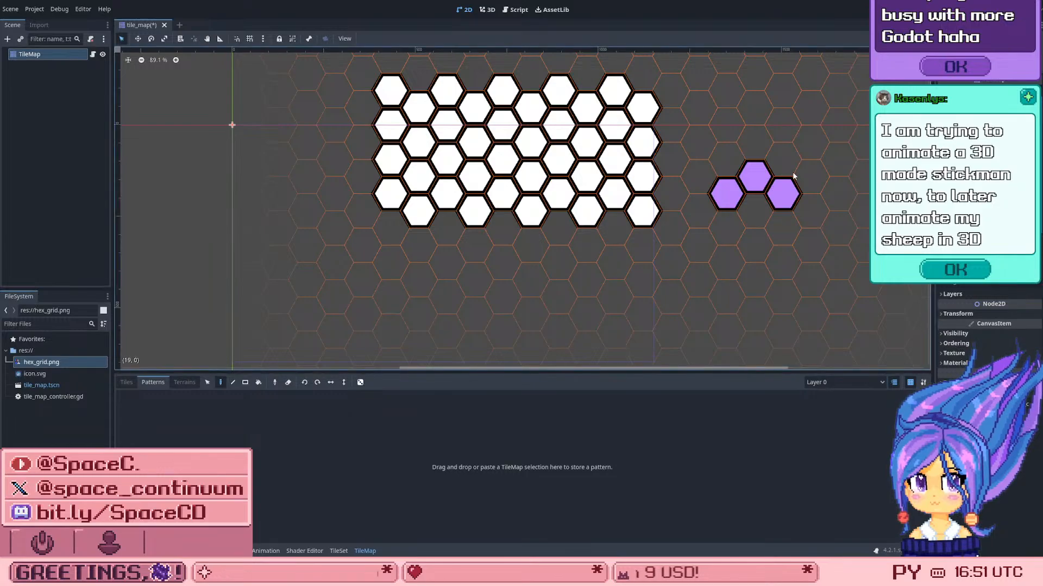
{"action": "right_click_drag", "start_coordinate": [793, 176], "coordinate": [724, 213]}
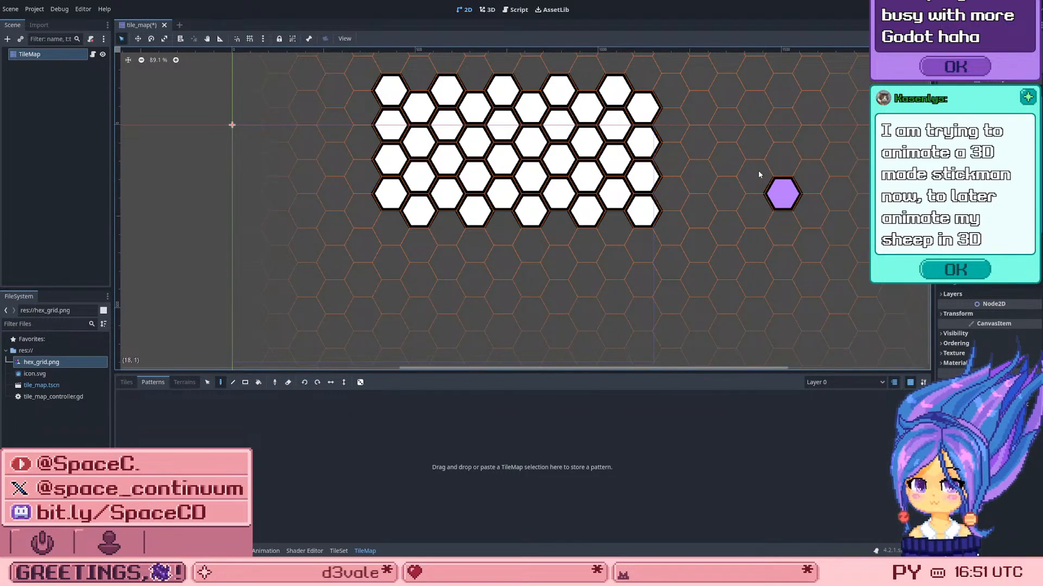
{"action": "key", "text": "ctrl+z"}
{"action": "key", "text": "ctrl+z"}
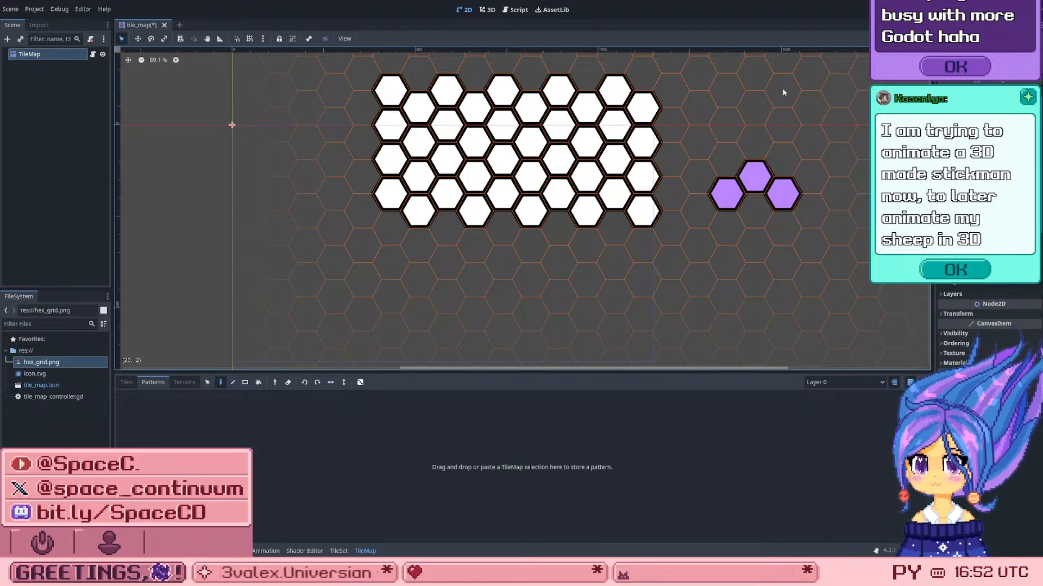
Step: Save the tile_map scene and select the white three-hex tile among the TileMap's tiles
{"action": "key", "text": "ctrl+s"}
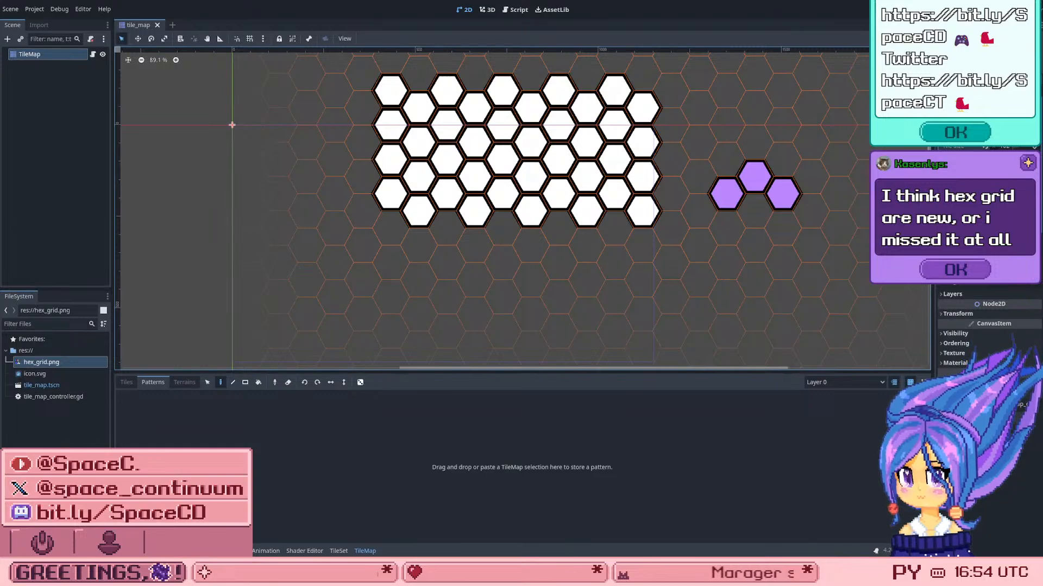
{"action": "left_click", "coordinate": [127, 383]}
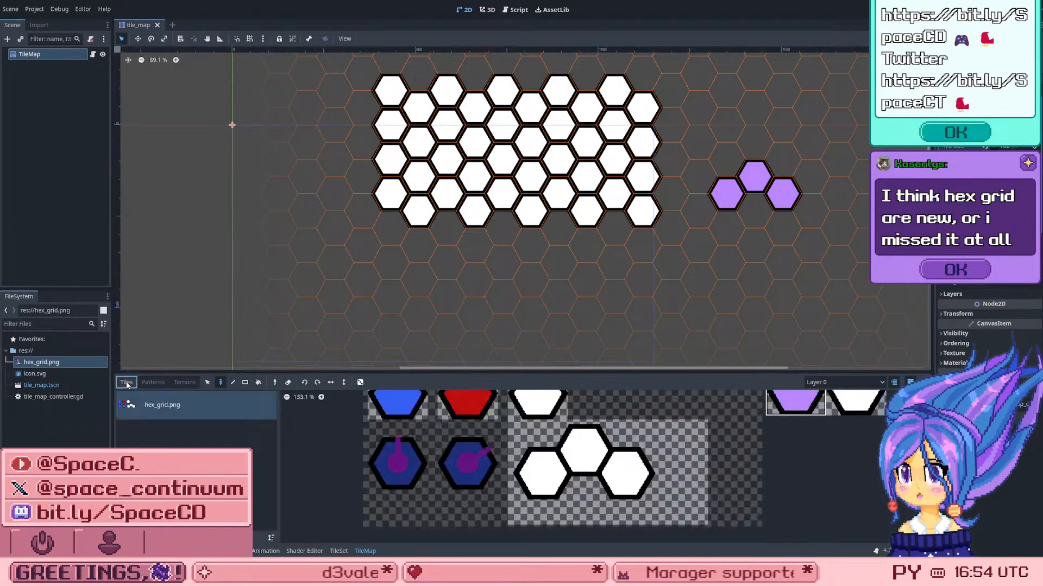
{"action": "left_click", "coordinate": [618, 436]}
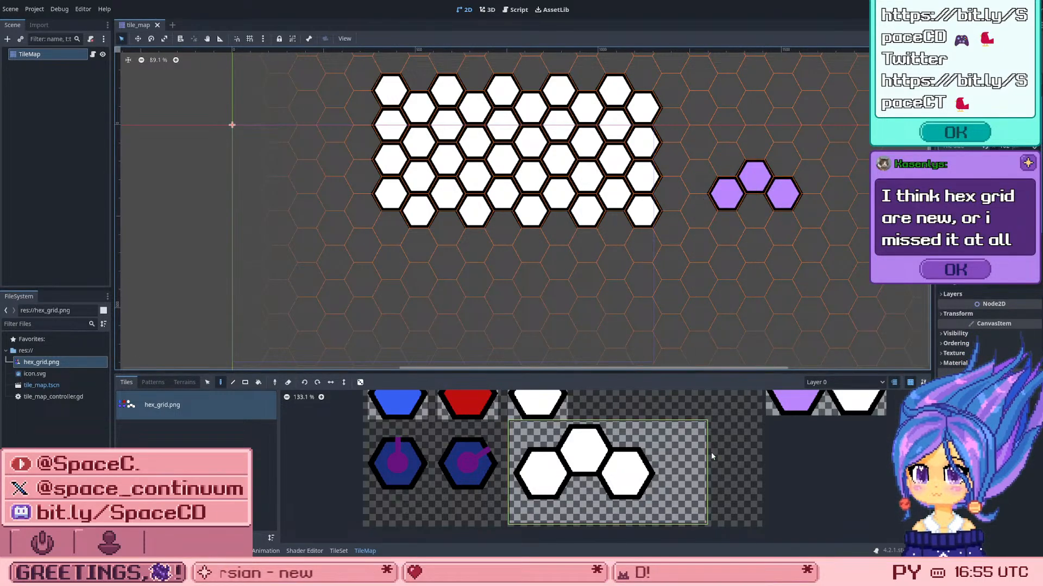
{"action": "scroll", "coordinate": [711, 456], "scroll_direction": "up", "scroll_amount": 5}
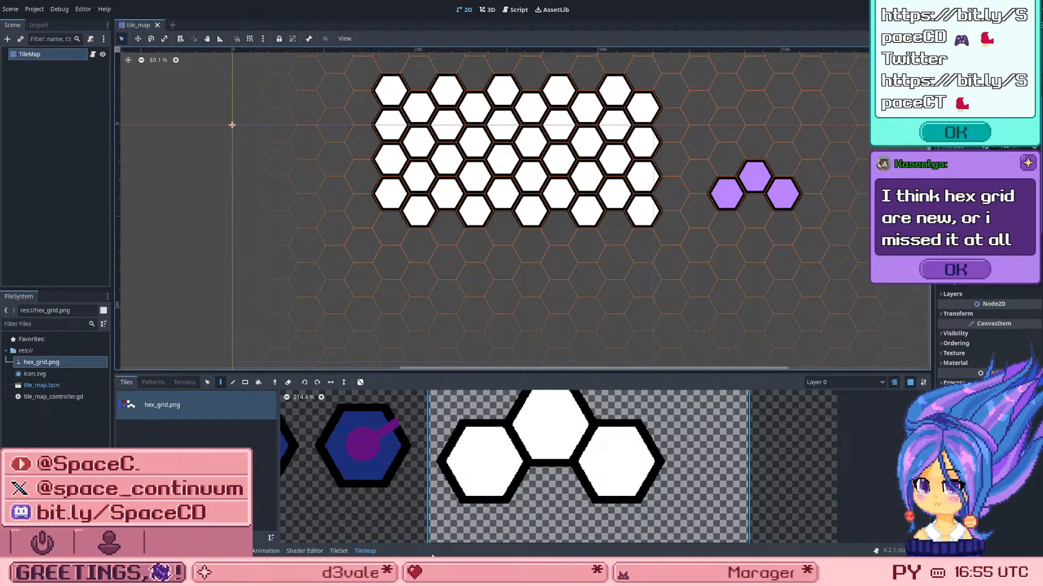
Step: Show the three-hex tile's Base Tile properties in the TileSet and try to change its horizontal Atlas Coords
{"action": "left_click", "coordinate": [339, 550]}
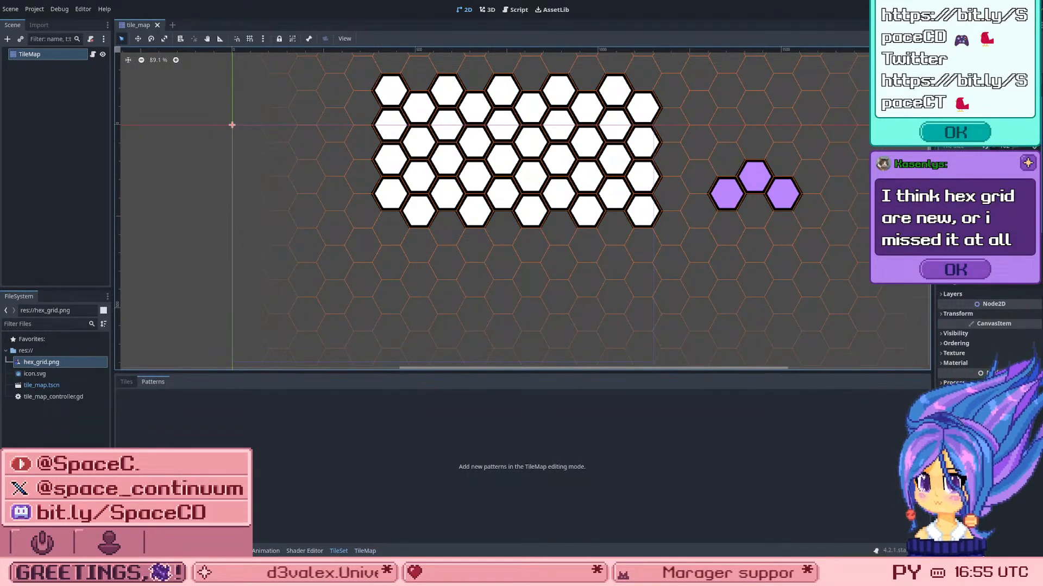
{"action": "left_click", "coordinate": [126, 382]}
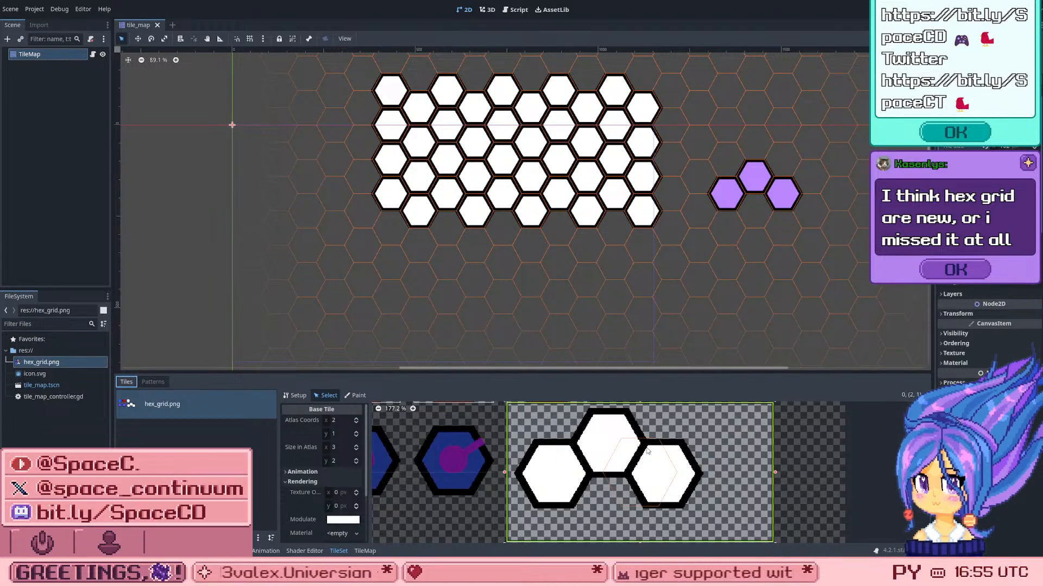
{"action": "scroll", "coordinate": [648, 450], "scroll_direction": "up", "scroll_amount": 2}
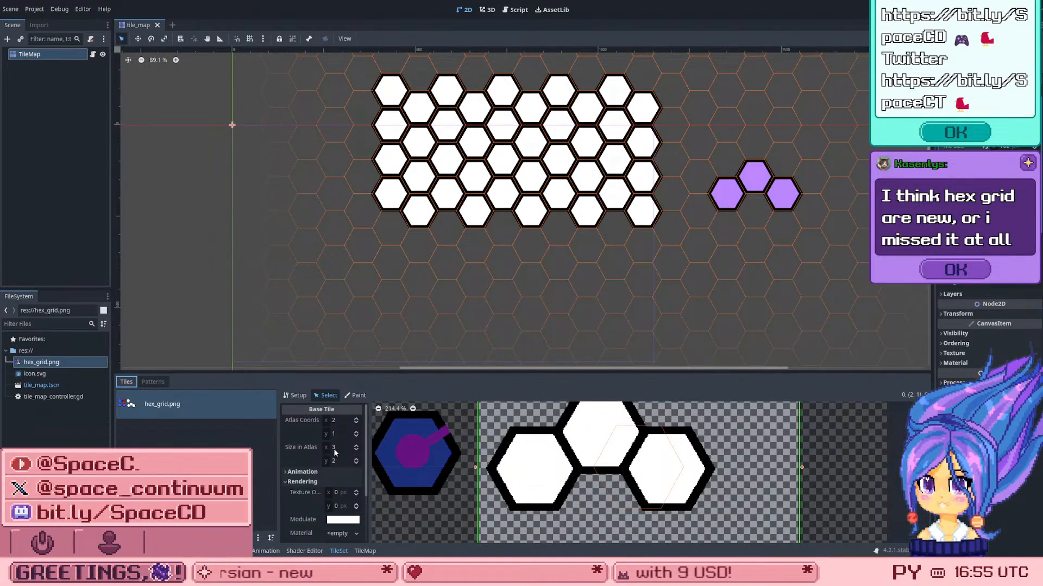
{"action": "left_click", "coordinate": [335, 425]}
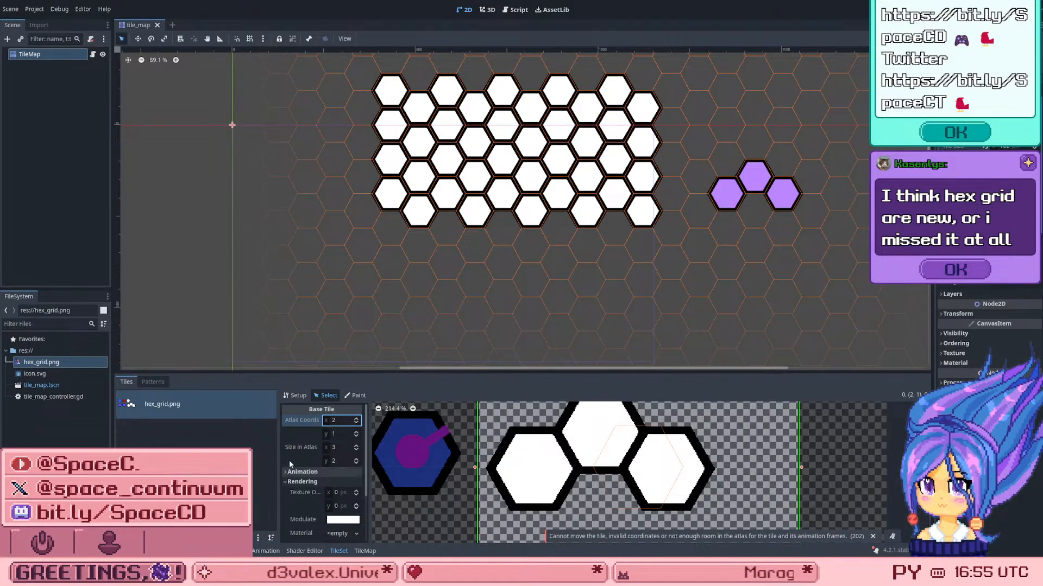
{"action": "scroll", "coordinate": [326, 451], "scroll_direction": "down", "scroll_amount": 3}
{"action": "scroll", "coordinate": [321, 461], "scroll_direction": "up", "scroll_amount": 3}
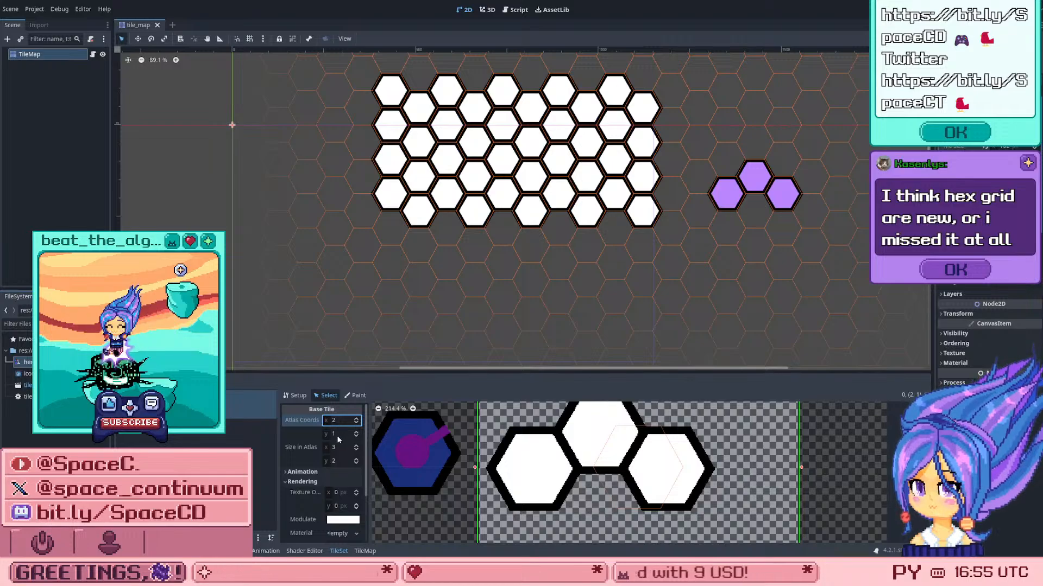
Step: Try to change the three-hex tile's horizontal Size in Atlas
{"action": "left_click_drag", "start_coordinate": [334, 449], "coordinate": [355, 449]}
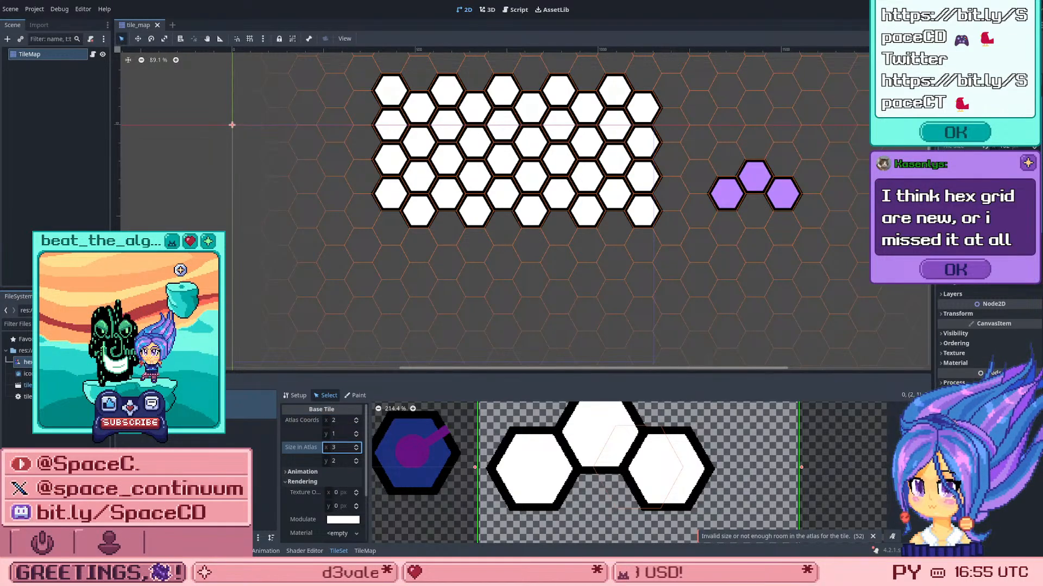
{"action": "scroll", "coordinate": [349, 494], "scroll_direction": "down", "scroll_amount": 1}
{"action": "scroll", "coordinate": [304, 451], "scroll_direction": "up", "scroll_amount": 1}
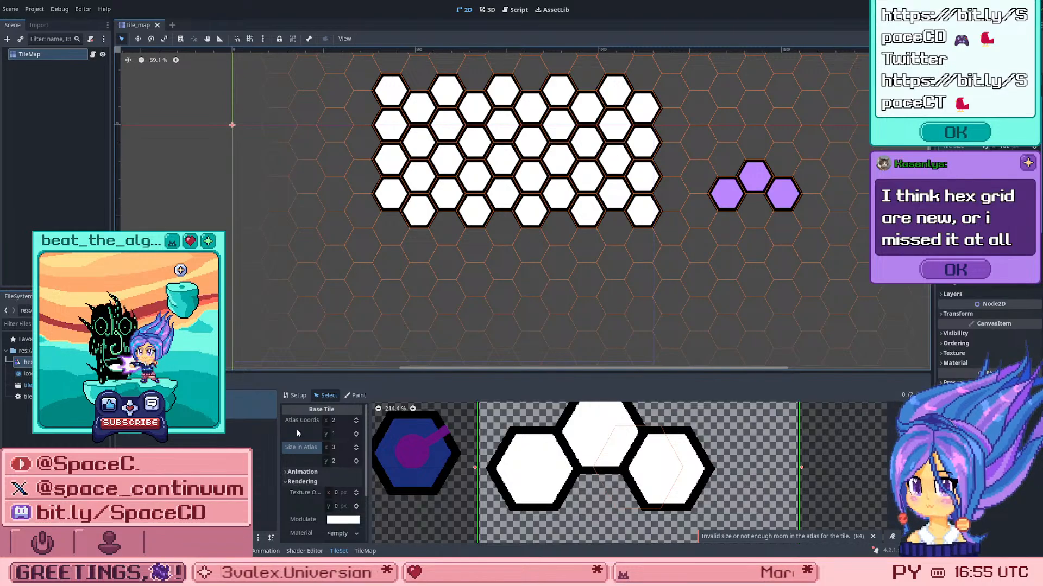
{"action": "scroll", "coordinate": [537, 465], "scroll_direction": "down", "scroll_amount": 2}
{"action": "left_click", "coordinate": [536, 465]}
{"action": "scroll", "coordinate": [536, 465], "scroll_direction": "up", "scroll_amount": 1}
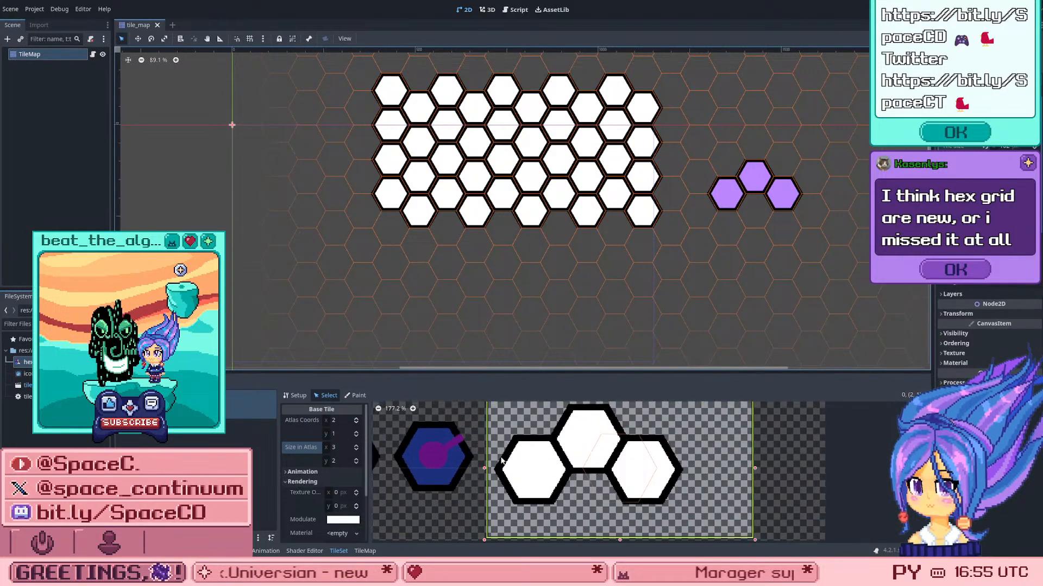
Step: Check the hex_grid.png atlas Setup settings and open the horizontal and vertical Margins for editing
{"action": "left_click", "coordinate": [295, 395]}
{"action": "scroll", "coordinate": [328, 460], "scroll_direction": "down", "scroll_amount": 1}
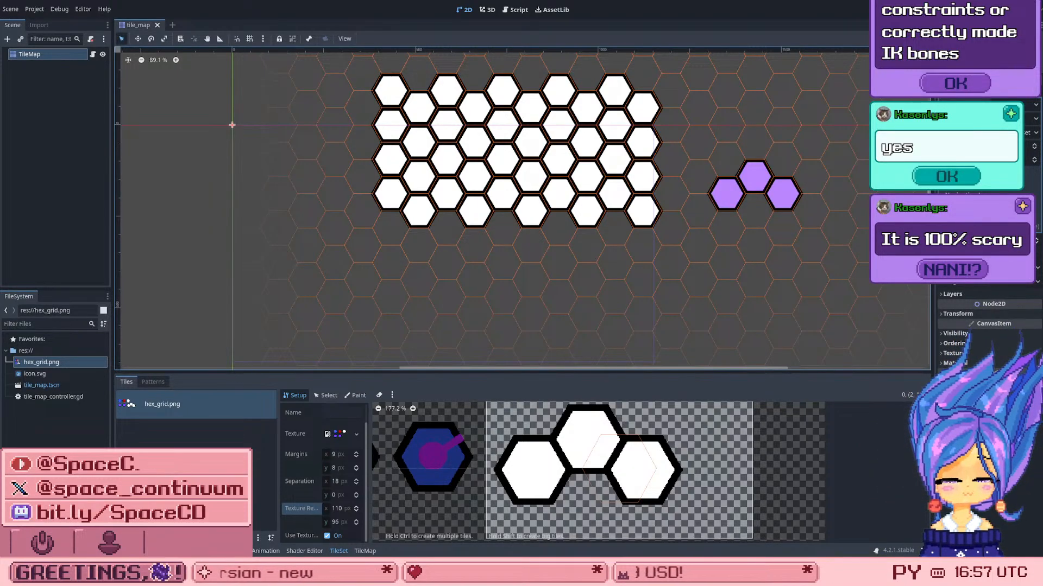
{"action": "scroll", "coordinate": [735, 171], "scroll_direction": "up", "scroll_amount": 1}
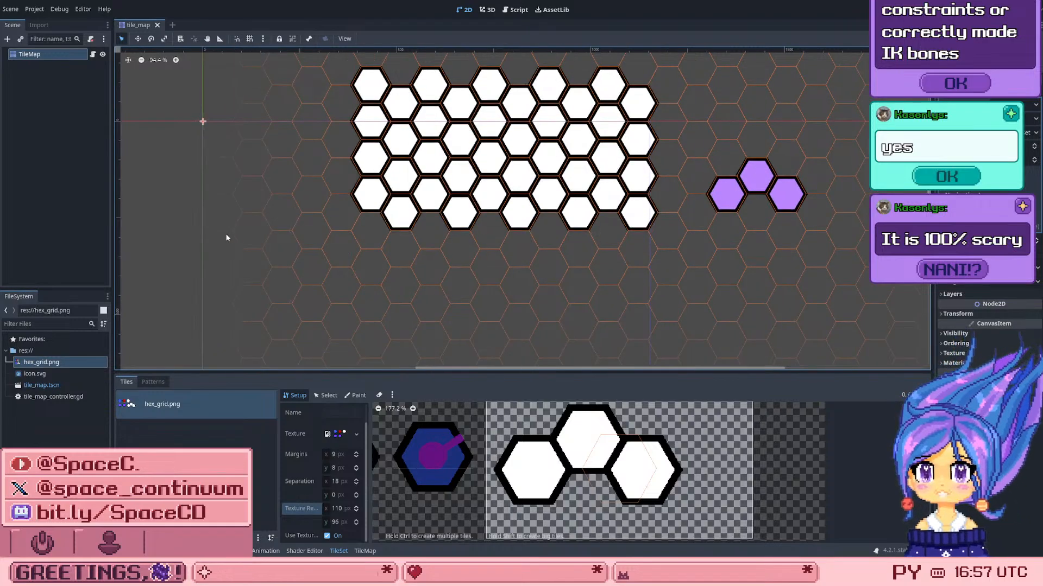
{"action": "scroll", "coordinate": [615, 153], "scroll_direction": "down", "scroll_amount": 2}
{"action": "scroll", "coordinate": [667, 303], "scroll_direction": "up", "scroll_amount": 1}
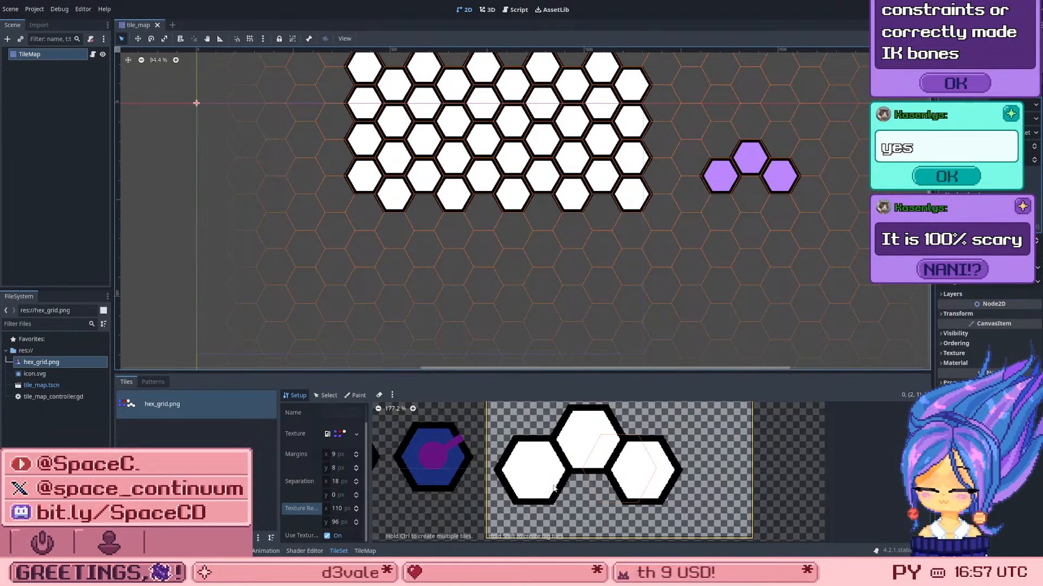
{"action": "left_click", "coordinate": [337, 454]}
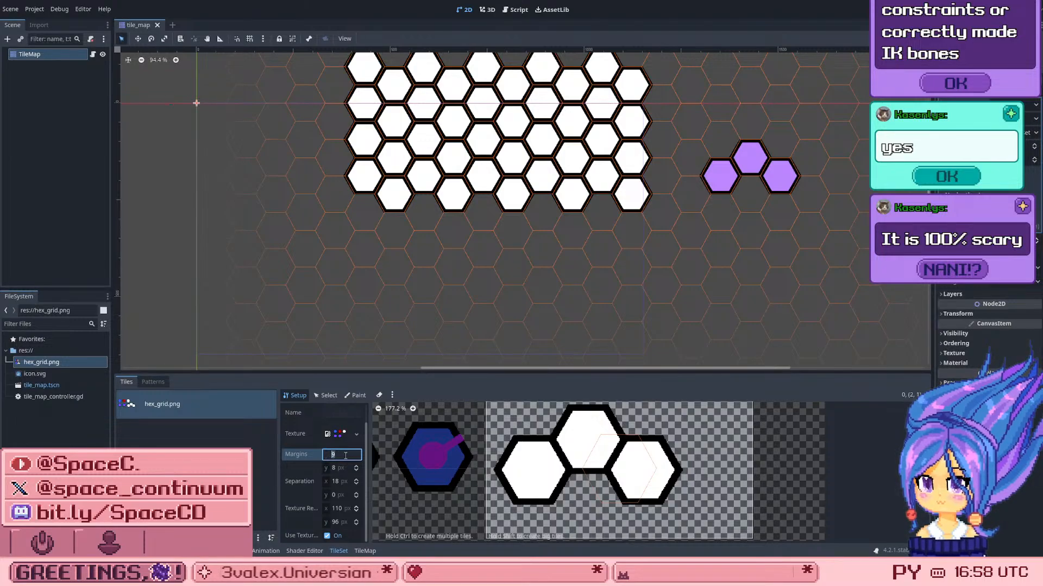
{"action": "left_click", "coordinate": [335, 470]}
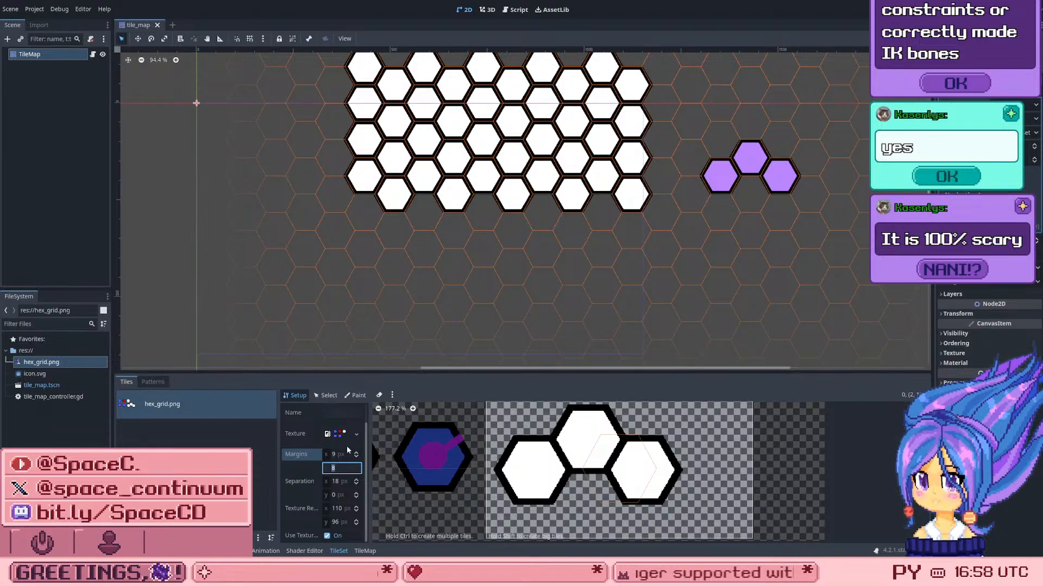
Step: Expand the atlas Texture's preview and resource details, and examine the Margins, Separation and Texture Region settings
{"action": "left_click", "coordinate": [335, 434]}
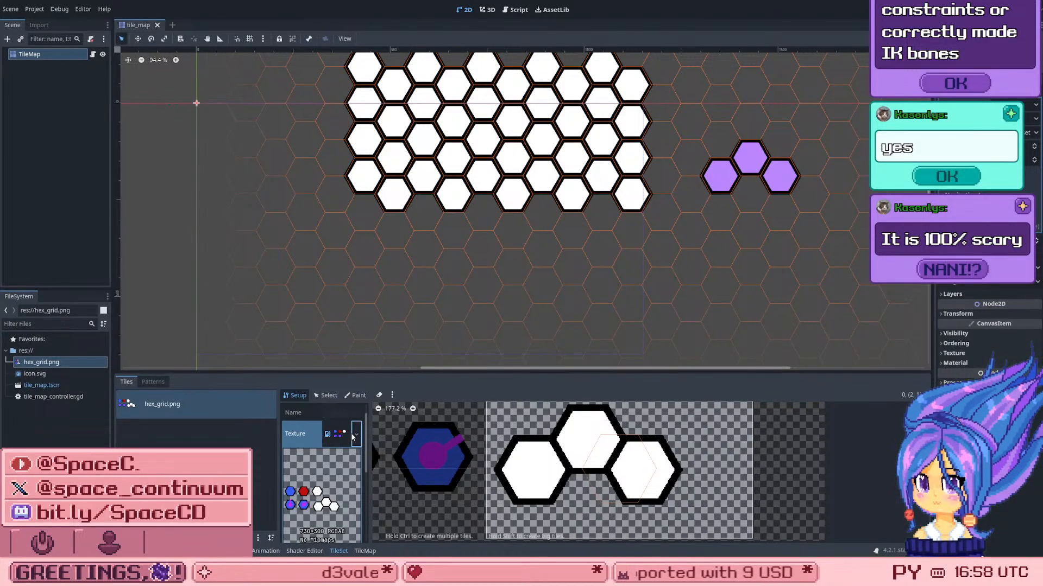
{"action": "left_click", "coordinate": [355, 433]}
{"action": "left_click", "coordinate": [228, 461]}
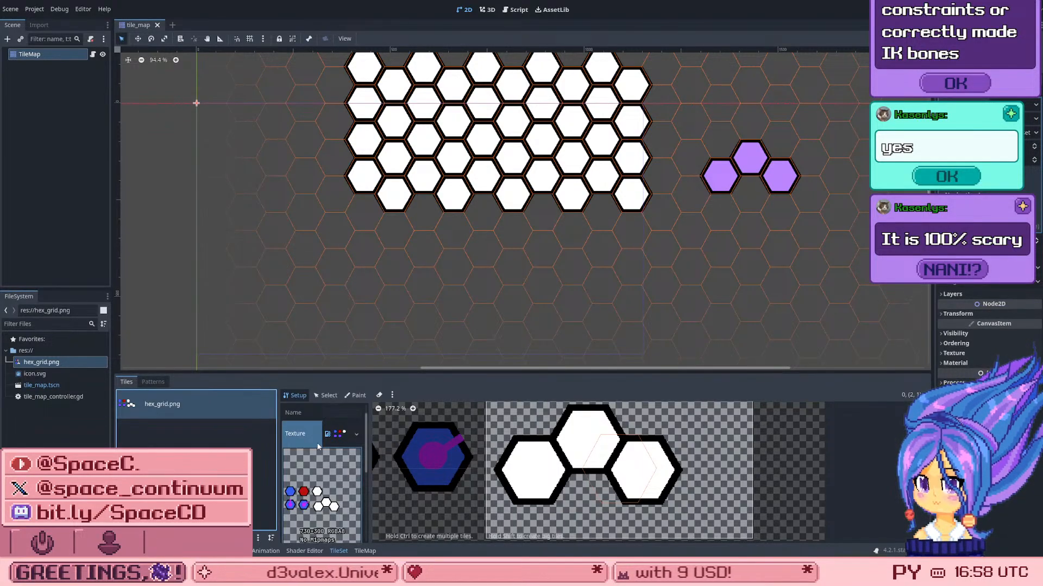
{"action": "scroll", "coordinate": [320, 467], "scroll_direction": "down", "scroll_amount": 5}
{"action": "scroll", "coordinate": [320, 468], "scroll_direction": "down", "scroll_amount": 2}
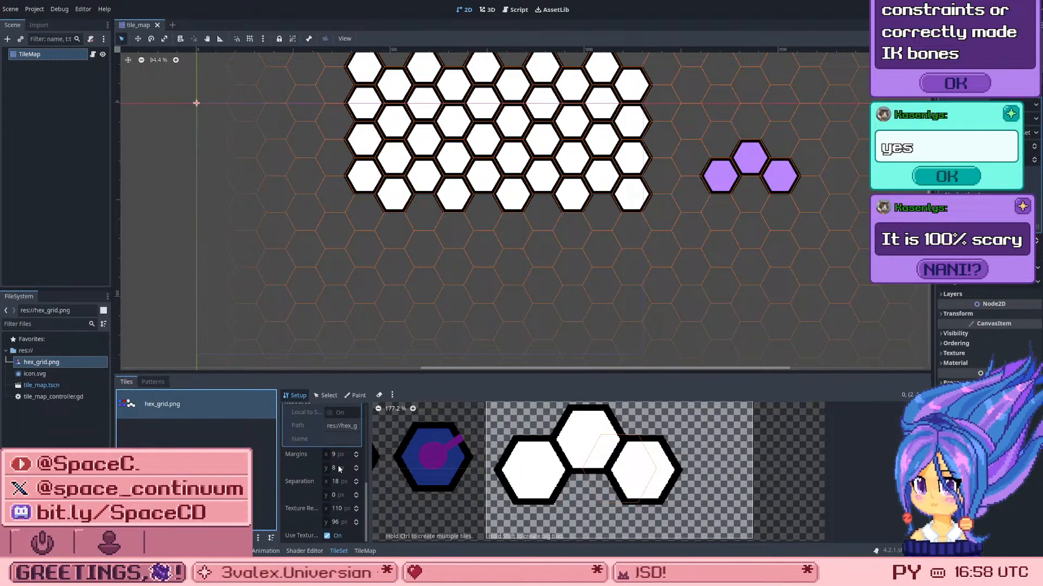
Step: Try various horizontal Margins values between 6 and 46 px on the hex_grid.png atlas
{"action": "left_click", "coordinate": [357, 458]}
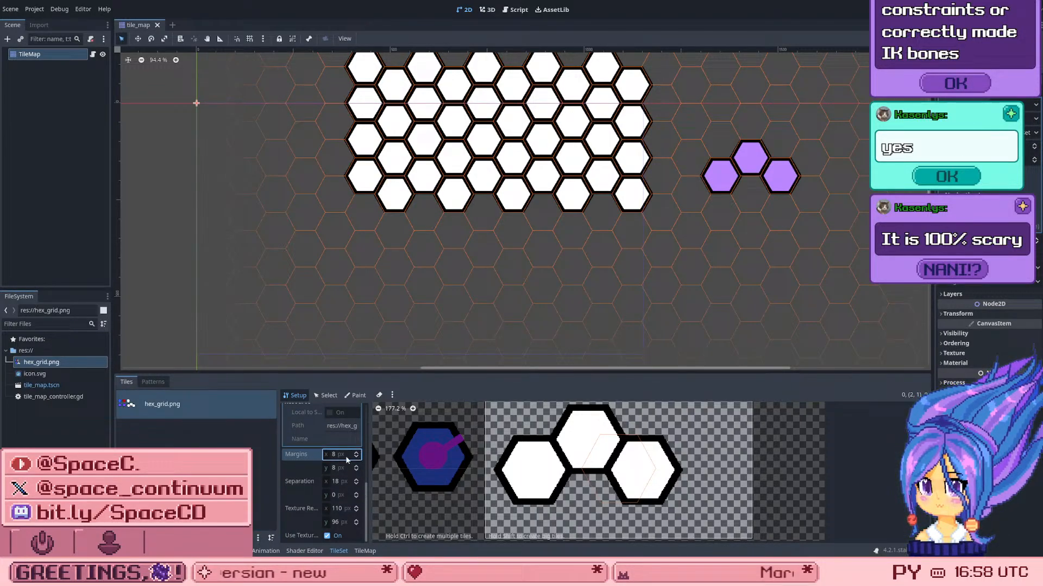
{"action": "left_click", "coordinate": [331, 455]}
{"action": "type", "text": "10"}
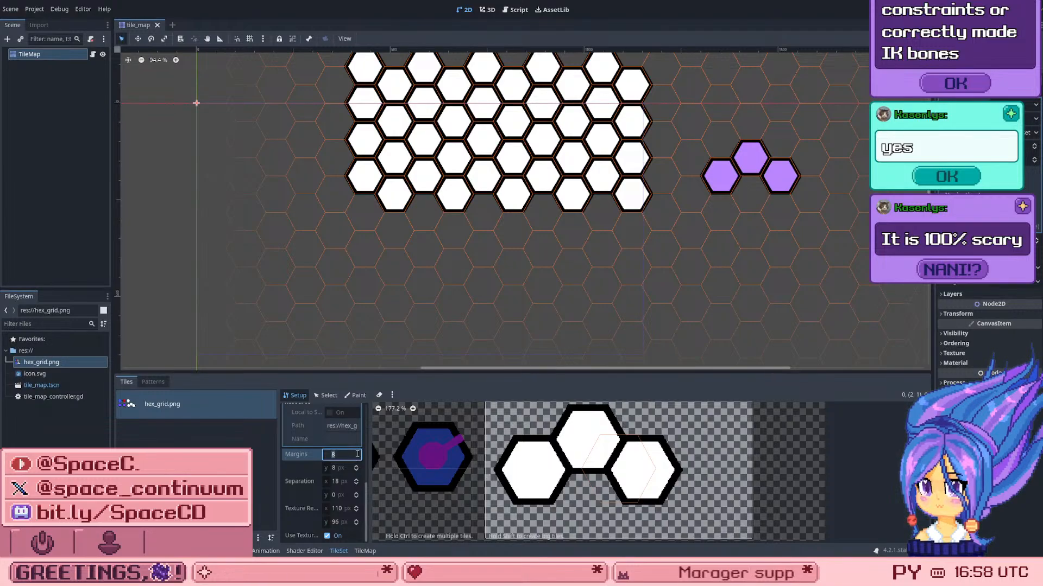
{"action": "key", "text": "Up"}
{"action": "key", "text": "Up"}
{"action": "key", "text": "Up"}
{"action": "key", "text": "Up"}
{"action": "key", "text": "Up"}
{"action": "key", "text": "Up"}
{"action": "key", "text": "Up"}
{"action": "key", "text": "Up"}
{"action": "key", "text": "Up"}
{"action": "key", "text": "Up"}
{"action": "key", "text": "Up"}
{"action": "key", "text": "Up"}
{"action": "key", "text": "Up"}
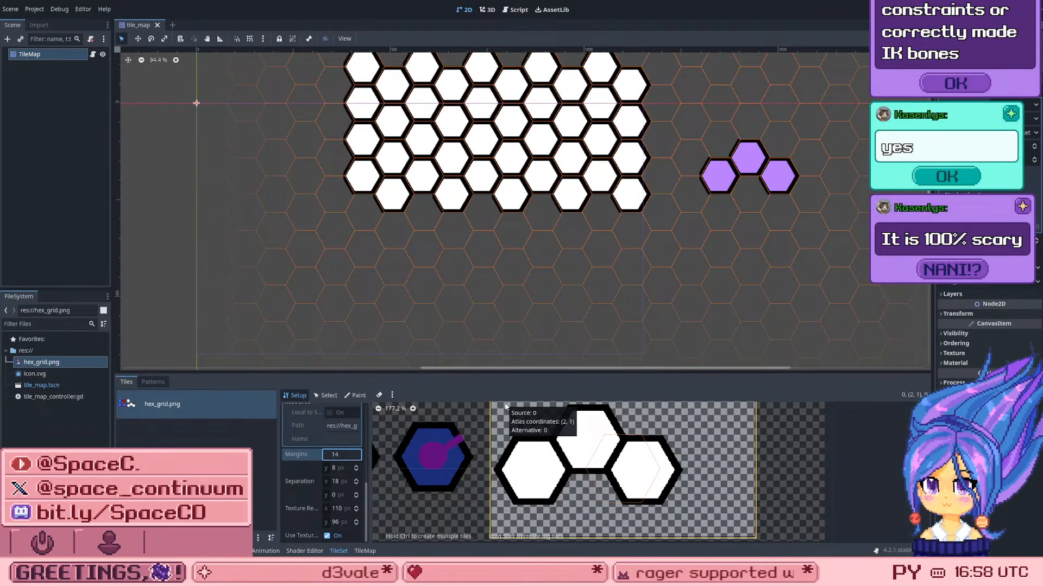
{"action": "key", "text": "Up"}
{"action": "key", "text": "Up"}
{"action": "key", "text": "Up"}
{"action": "key", "text": "Up"}
{"action": "key", "text": "Up"}
{"action": "key", "text": "Up"}
{"action": "key", "text": "Up"}
{"action": "key", "text": "Up"}
{"action": "key", "text": "Up"}
{"action": "key", "text": "Up"}
{"action": "key", "text": "Up"}
{"action": "key", "text": "Up"}
{"action": "key", "text": "Up"}
{"action": "key", "text": "Up"}
{"action": "key", "text": "Up"}
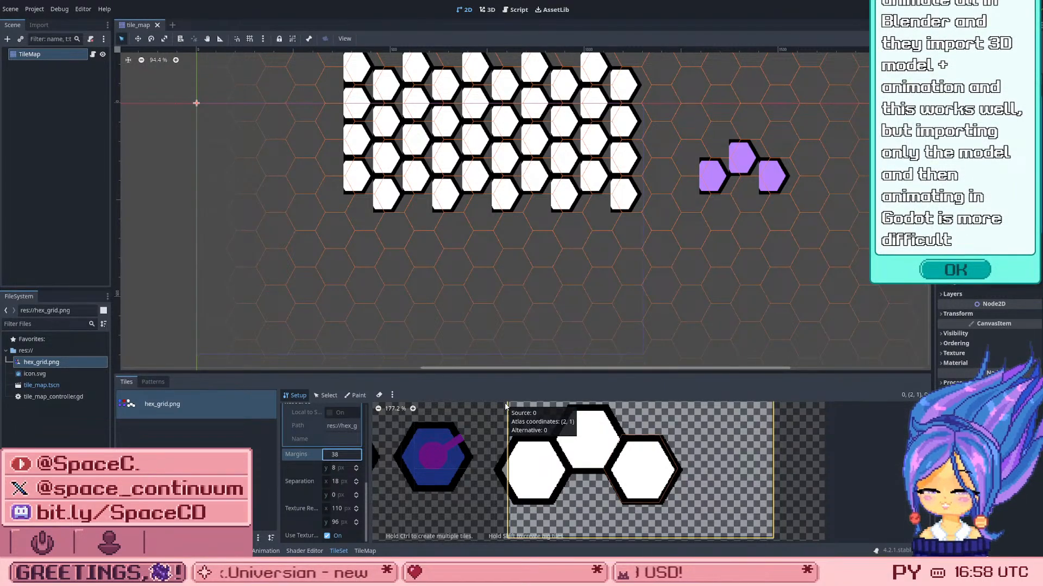
{"action": "key", "text": "Down"}
{"action": "key", "text": "Down"}
{"action": "key", "text": "Down"}
{"action": "key", "text": "Down"}
{"action": "key", "text": "Down"}
{"action": "key", "text": "Down"}
{"action": "key", "text": "Down"}
{"action": "key", "text": "Down"}
{"action": "key", "text": "Down"}
{"action": "key", "text": "Down"}
{"action": "key", "text": "Down"}
{"action": "key", "text": "Down"}
{"action": "key", "text": "Down"}
{"action": "key", "text": "Down"}
{"action": "key", "text": "Down"}
{"action": "key", "text": "Down"}
{"action": "key", "text": "Down"}
{"action": "key", "text": "Down"}
{"action": "key", "text": "Down"}
{"action": "key", "text": "Down"}
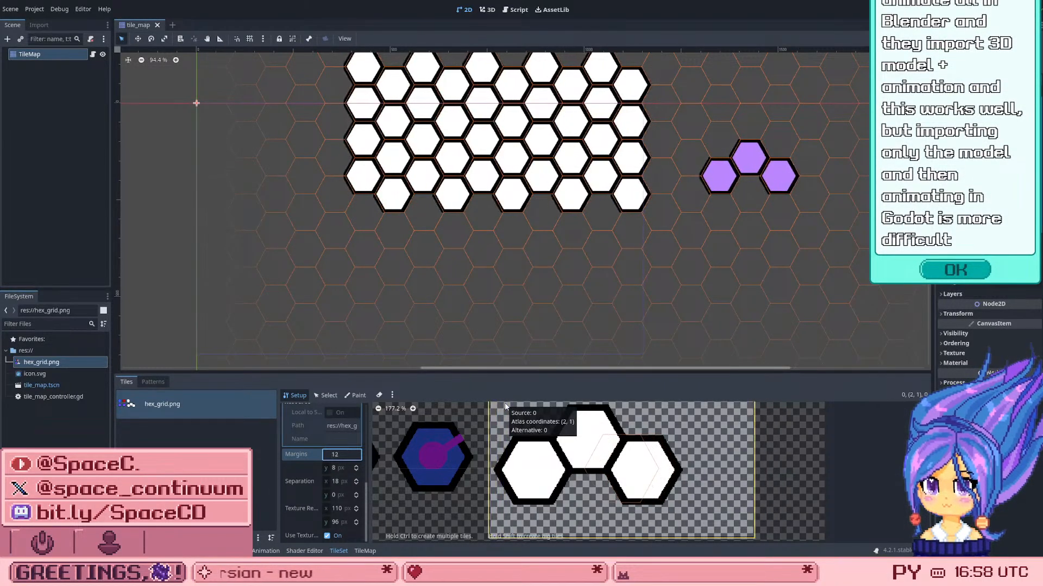
{"action": "key", "text": "Up"}
{"action": "key", "text": "Up"}
{"action": "key", "text": "Up"}
{"action": "key", "text": "Up"}
{"action": "key", "text": "Up"}
{"action": "key", "text": "Up"}
{"action": "key", "text": "Up"}
{"action": "key", "text": "Up"}
{"action": "key", "text": "Up"}
{"action": "key", "text": "Up"}
{"action": "key", "text": "Up"}
{"action": "key", "text": "Up"}
{"action": "key", "text": "Up"}
{"action": "key", "text": "Up"}
{"action": "key", "text": "Up"}
{"action": "key", "text": "Up"}
{"action": "key", "text": "Up"}
{"action": "key", "text": "Up"}
{"action": "key", "text": "Up"}
{"action": "key", "text": "Up"}
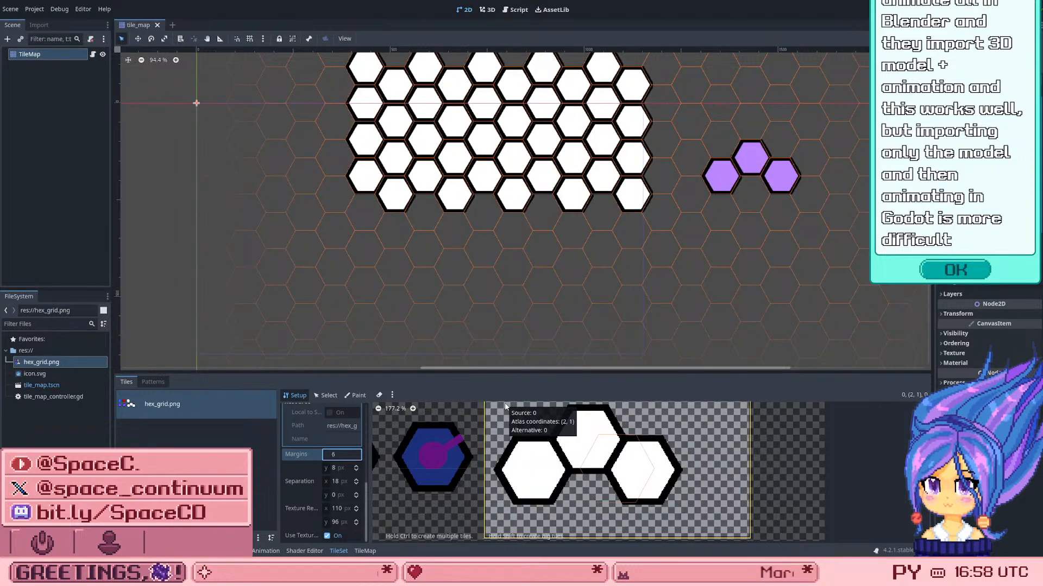
{"action": "key", "text": "Up"}
{"action": "key", "text": "Up"}
{"action": "key", "text": "Up"}
{"action": "key", "text": "Up"}
{"action": "key", "text": "Up"}
{"action": "key", "text": "Up"}
{"action": "key", "text": "Up"}
{"action": "key", "text": "Up"}
{"action": "key", "text": "Up"}
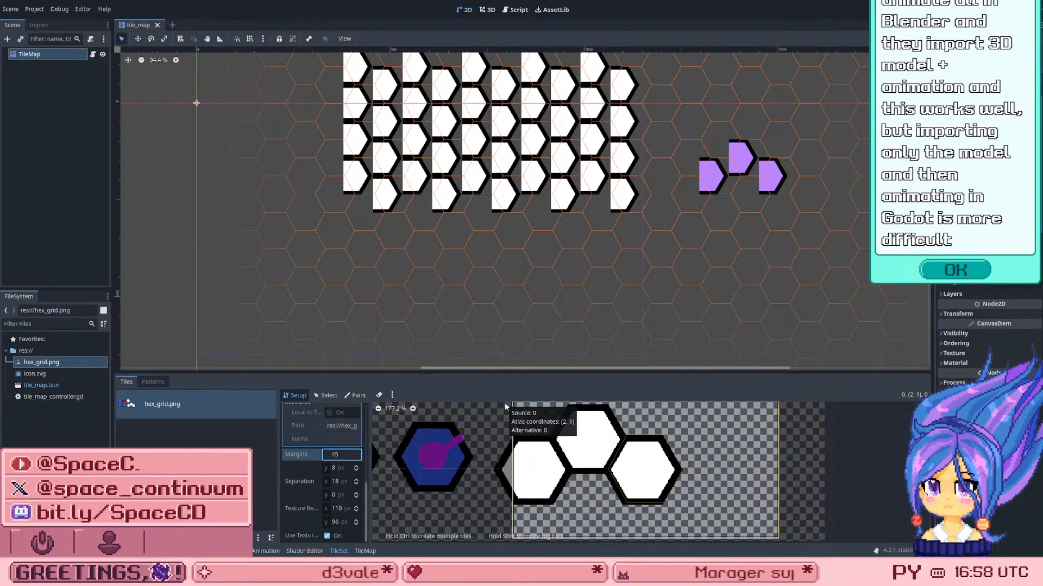
{"action": "key", "text": "Down"}
{"action": "key", "text": "Down"}
{"action": "key", "text": "Down"}
{"action": "key", "text": "Down"}
{"action": "key", "text": "Down"}
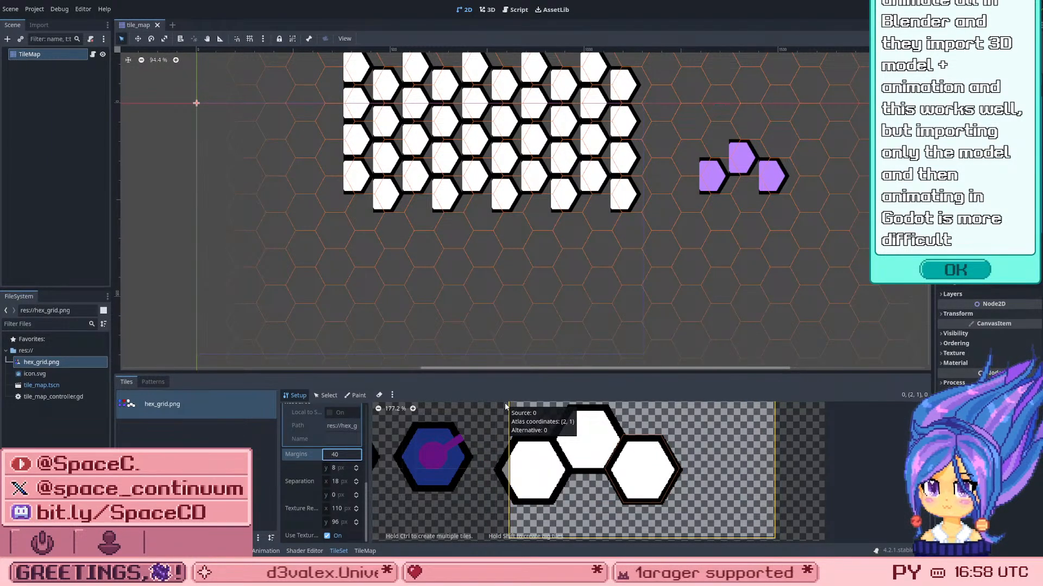
{"action": "key", "text": "Up"}
{"action": "key", "text": "Up"}
{"action": "key", "text": "Up"}
{"action": "key", "text": "Up"}
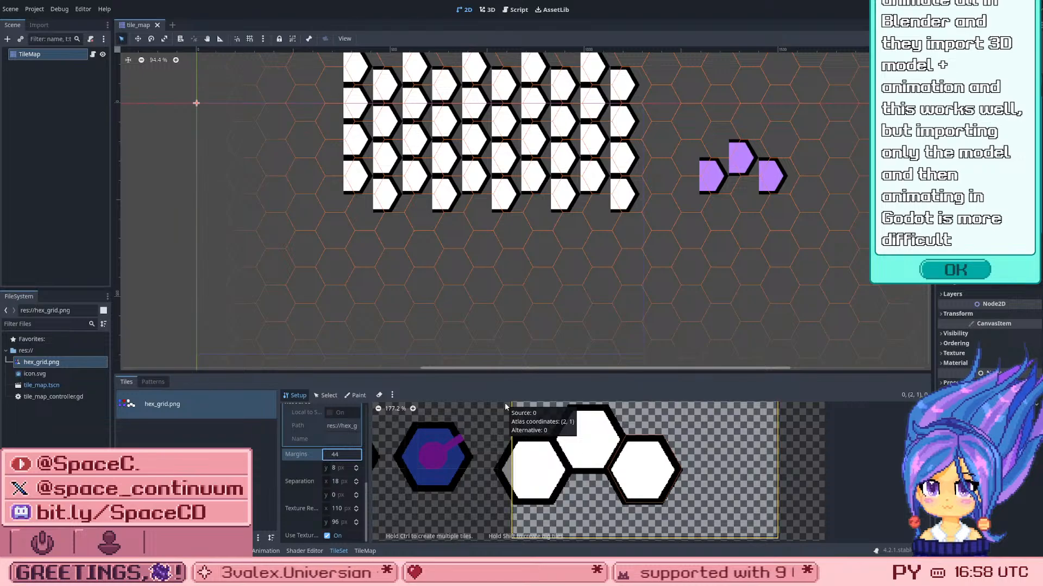
{"action": "key", "text": "Down"}
{"action": "key", "text": "Down"}
{"action": "key", "text": "Down"}
{"action": "key", "text": "Down"}
{"action": "key", "text": "Down"}
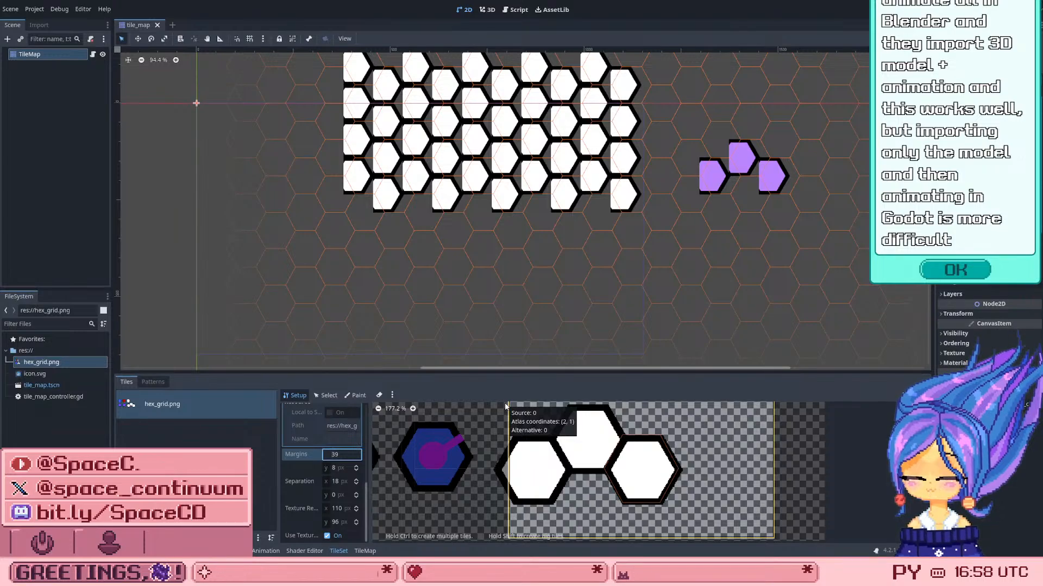
{"action": "key", "text": "Up"}
{"action": "key", "text": "Up"}
{"action": "key", "text": "Up"}
{"action": "key", "text": "Up"}
{"action": "key", "text": "Up"}
{"action": "key", "text": "Up"}
{"action": "key", "text": "Up"}
{"action": "key", "text": "Up"}
{"action": "key", "text": "Up"}
{"action": "key", "text": "Up"}
{"action": "key", "text": "Up"}
{"action": "key", "text": "Up"}
{"action": "key", "text": "Up"}
{"action": "key", "text": "Up"}
{"action": "key", "text": "Up"}
{"action": "key", "text": "Up"}
{"action": "key", "text": "Up"}
{"action": "key", "text": "Up"}
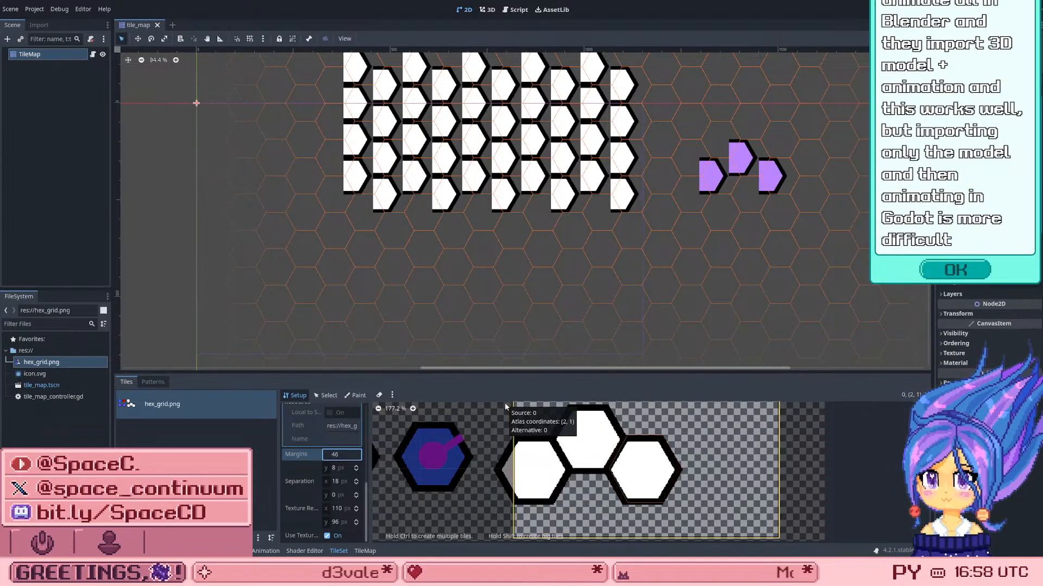
{"action": "key", "text": "Down"}
{"action": "key", "text": "Down"}
{"action": "key", "text": "Down"}
{"action": "key", "text": "Down"}
{"action": "key", "text": "Down"}
{"action": "key", "text": "Down"}
{"action": "key", "text": "Down"}
{"action": "key", "text": "Down"}
{"action": "key", "text": "Down"}
{"action": "key", "text": "Down"}
{"action": "key", "text": "Down"}
{"action": "key", "text": "Down"}
{"action": "key", "text": "Down"}
{"action": "key", "text": "Down"}
{"action": "key", "text": "Down"}
{"action": "key", "text": "Down"}
{"action": "key", "text": "Down"}
{"action": "key", "text": "Down"}
{"action": "key", "text": "Down"}
{"action": "key", "text": "Down"}
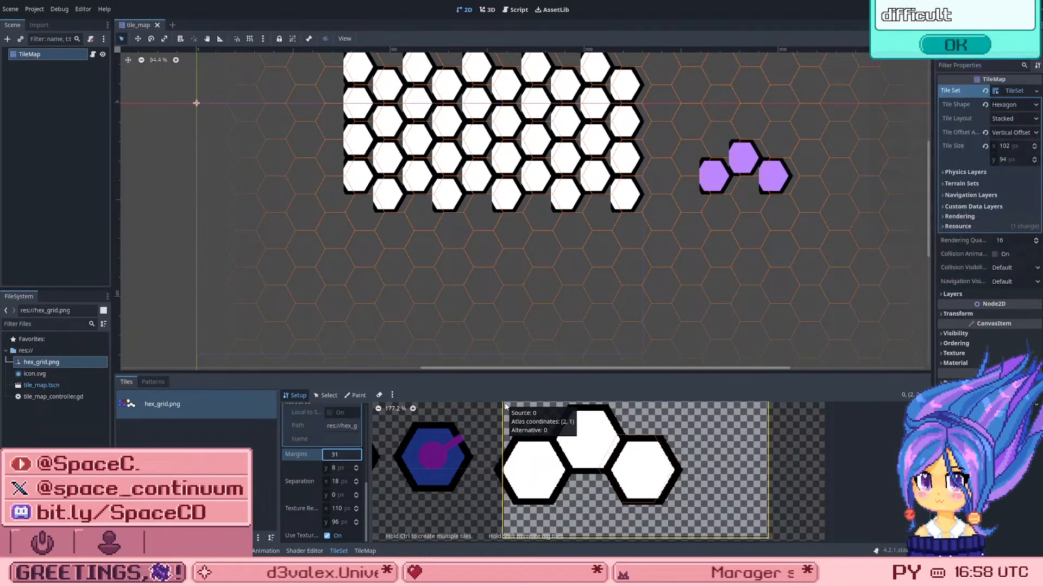
{"action": "key", "text": "Down"}
{"action": "key", "text": "Down"}
{"action": "key", "text": "Down"}
{"action": "key", "text": "Down"}
{"action": "key", "text": "Down"}
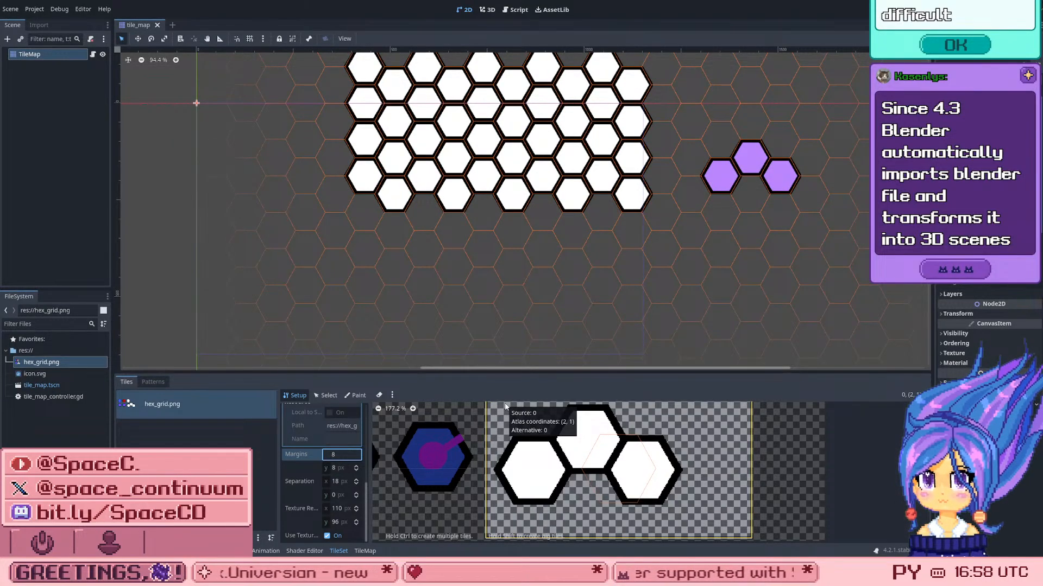
Step: Set the hex_grid.png atlas's horizontal Margins to 9 px
{"action": "key", "text": "Down"}
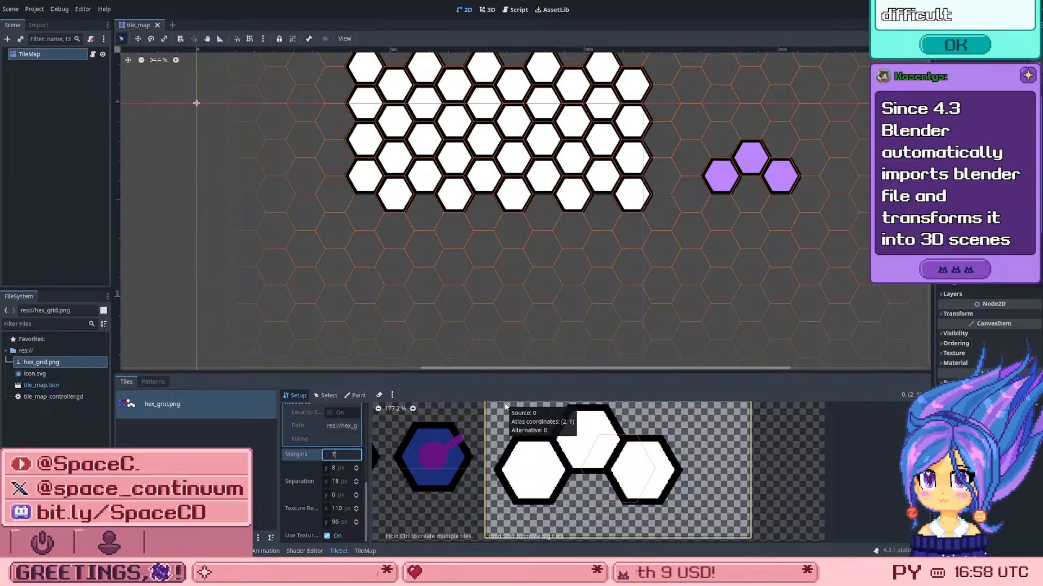
{"action": "key", "text": "Up"}
{"action": "key", "text": "Up"}
{"action": "key", "text": "Up"}
{"action": "key", "text": "Up"}
{"action": "key", "text": "Up"}
{"action": "key", "text": "Up"}
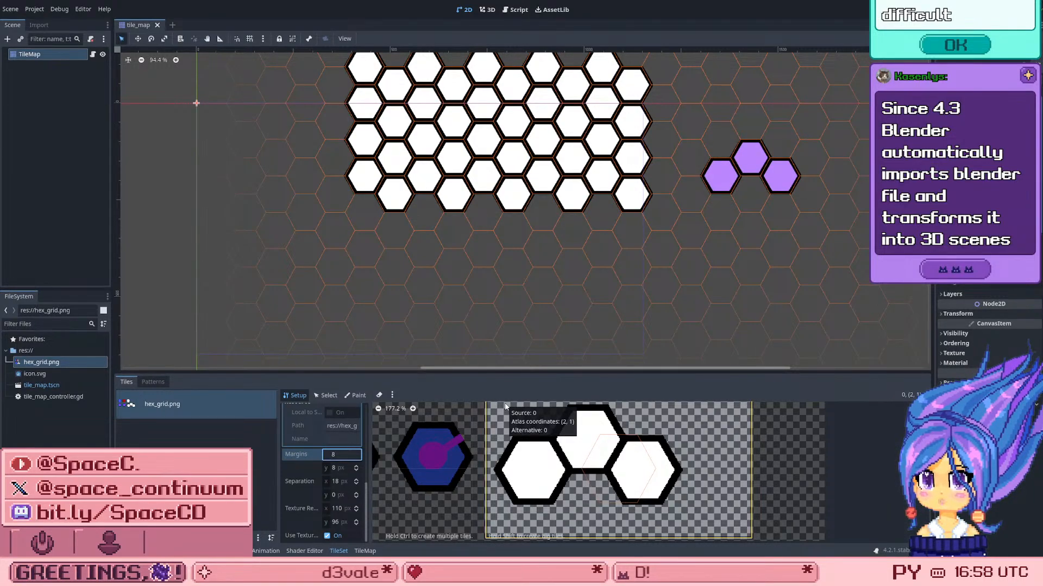
{"action": "key", "text": "Down"}
{"action": "key", "text": "Down"}
{"action": "key", "text": "Down"}
{"action": "key", "text": "Down"}
{"action": "key", "text": "Down"}
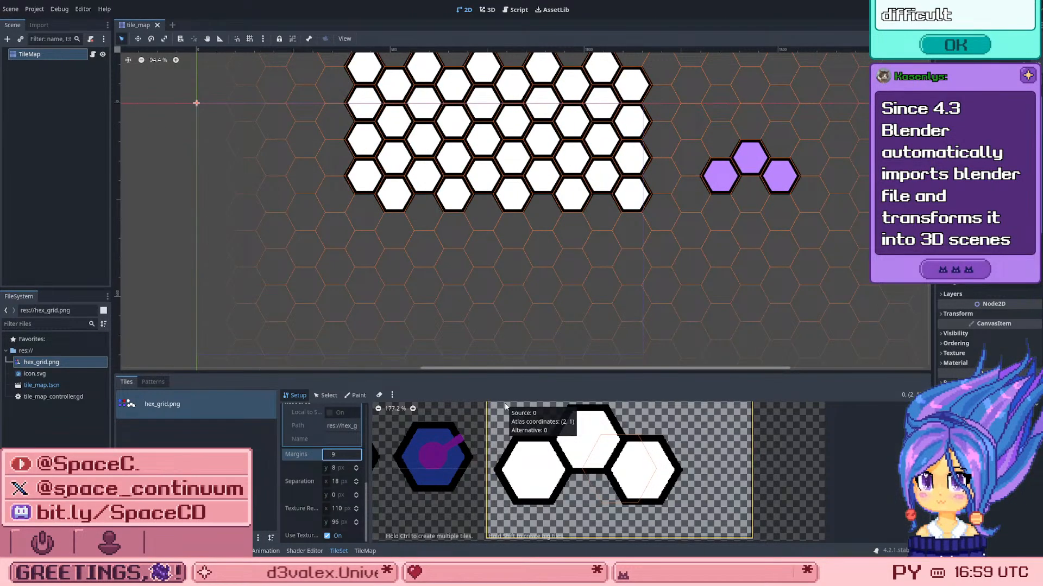
{"action": "key", "text": "Up"}
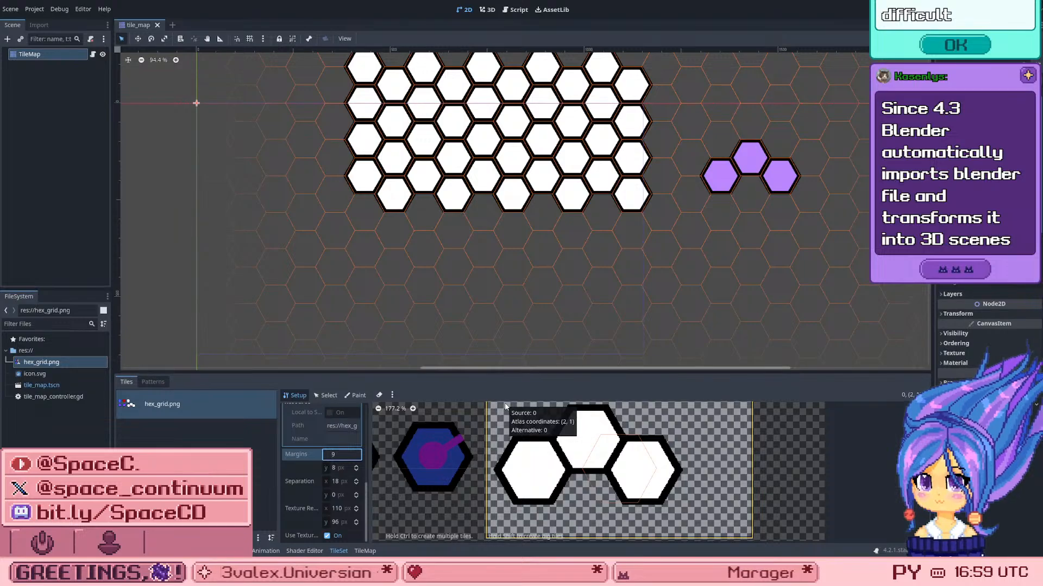
{"action": "scroll", "coordinate": [588, 166], "scroll_direction": "down", "scroll_amount": 3}
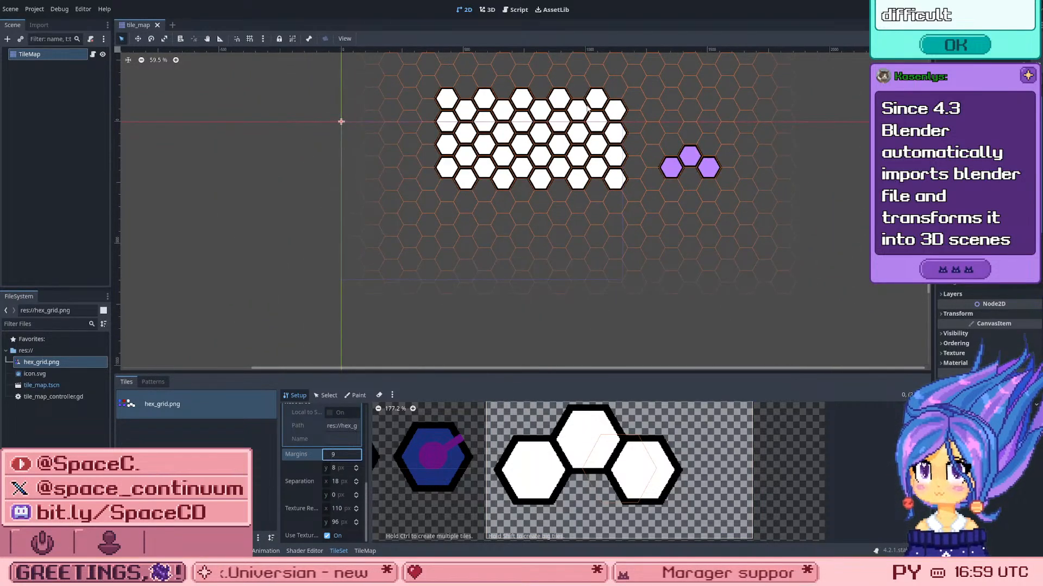
{"action": "scroll", "coordinate": [606, 72], "scroll_direction": "up", "scroll_amount": 1}
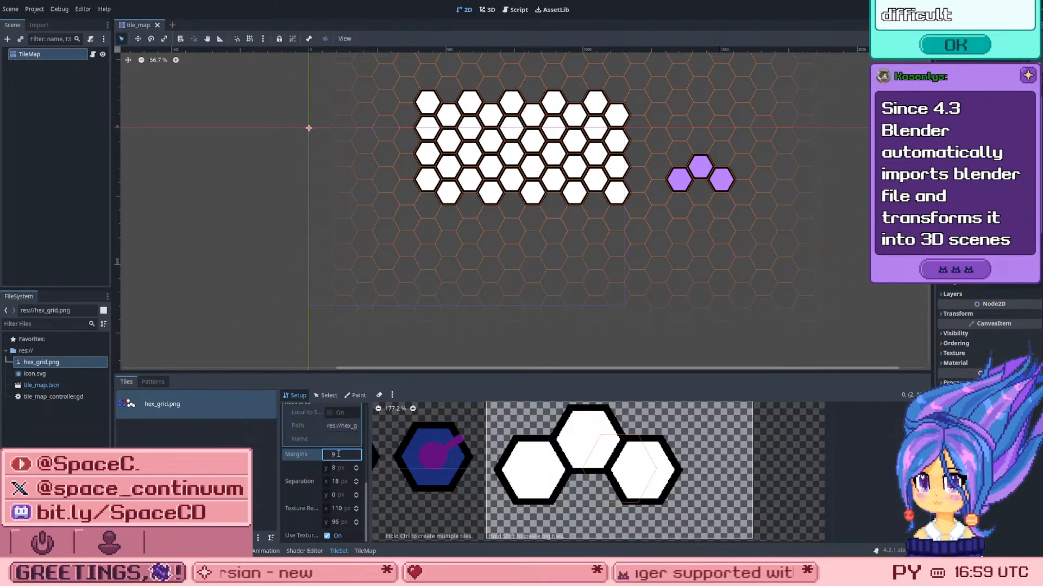
{"action": "left_click", "coordinate": [185, 434]}
{"action": "key", "text": "ctrl+z"}
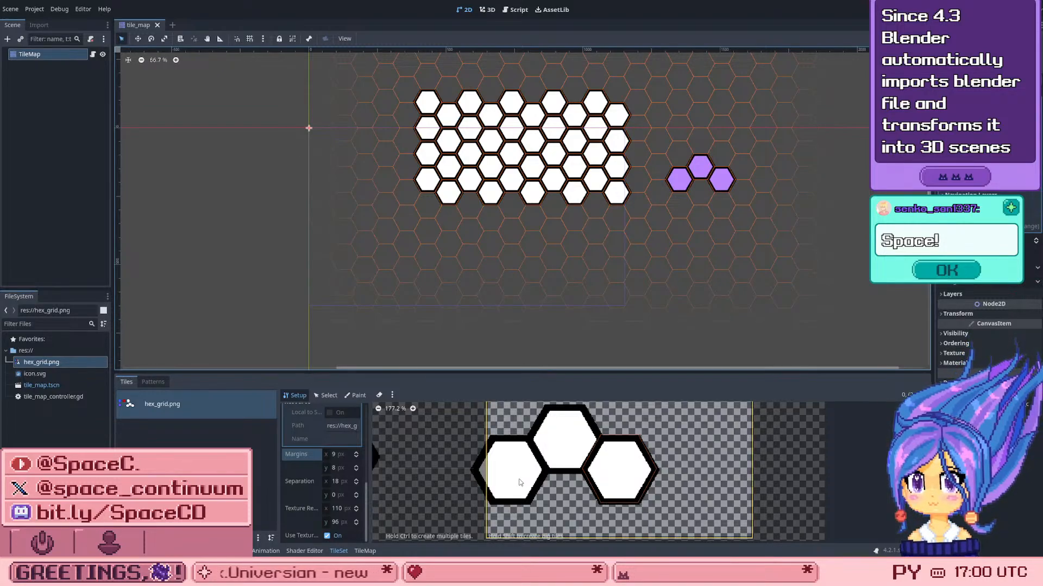
Step: Deselect and reselect the TileMap node, and pick the three-hex tile from its tile palette
{"action": "scroll", "coordinate": [531, 482], "scroll_direction": "down", "scroll_amount": 2}
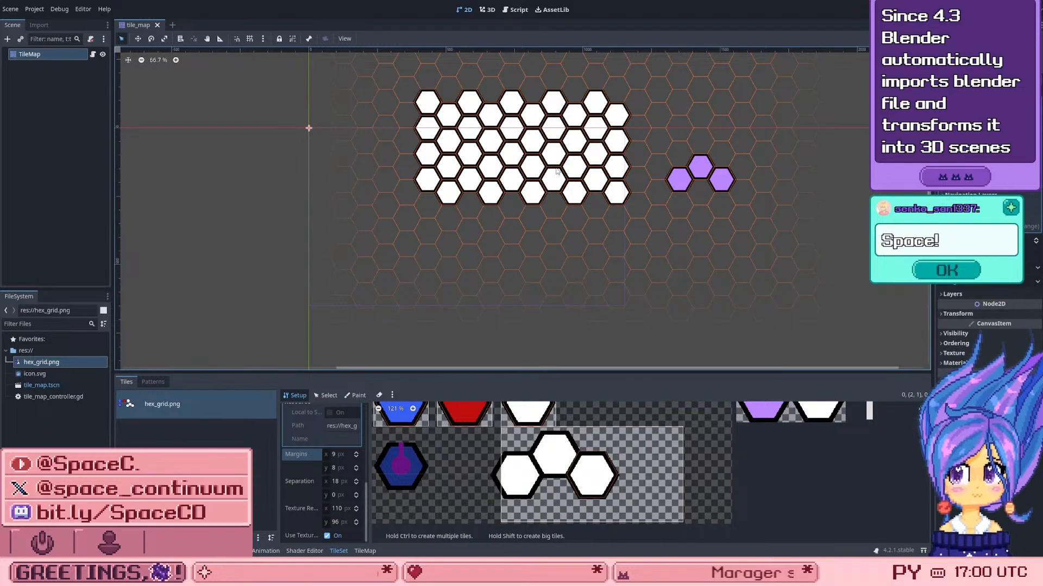
{"action": "left_click", "coordinate": [681, 214]}
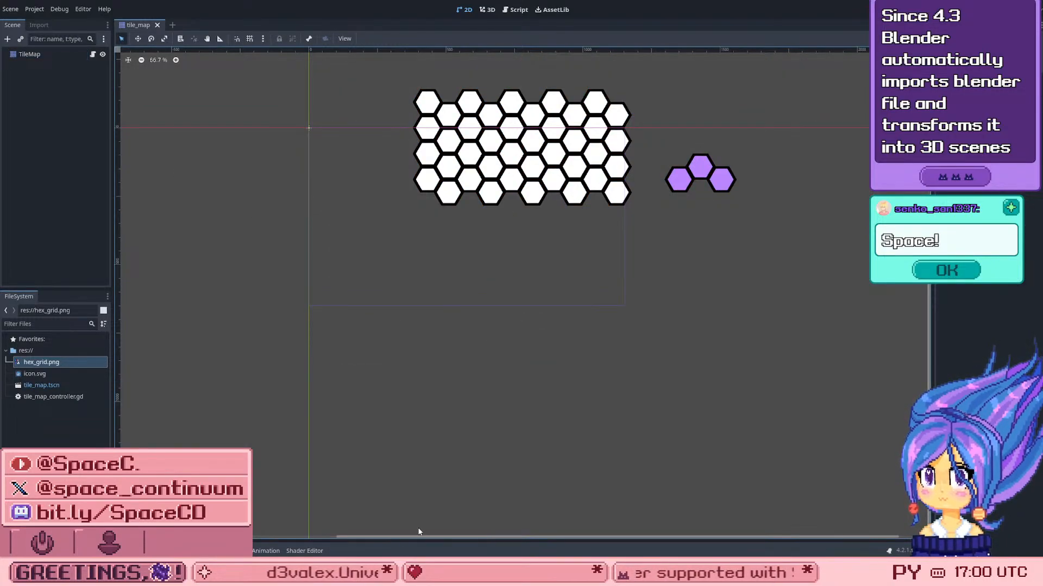
{"action": "left_click", "coordinate": [43, 55]}
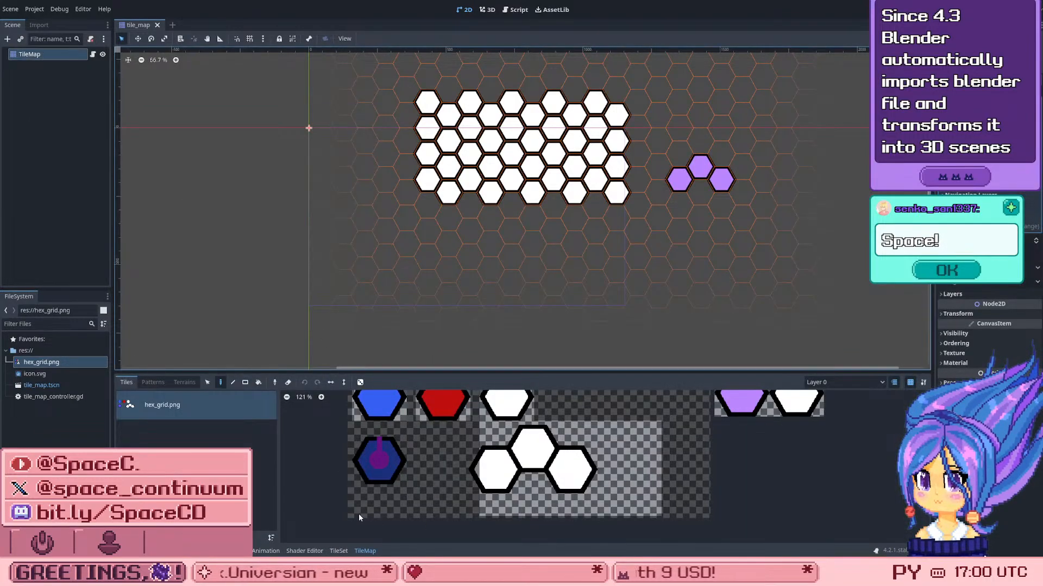
{"action": "left_click", "coordinate": [532, 455]}
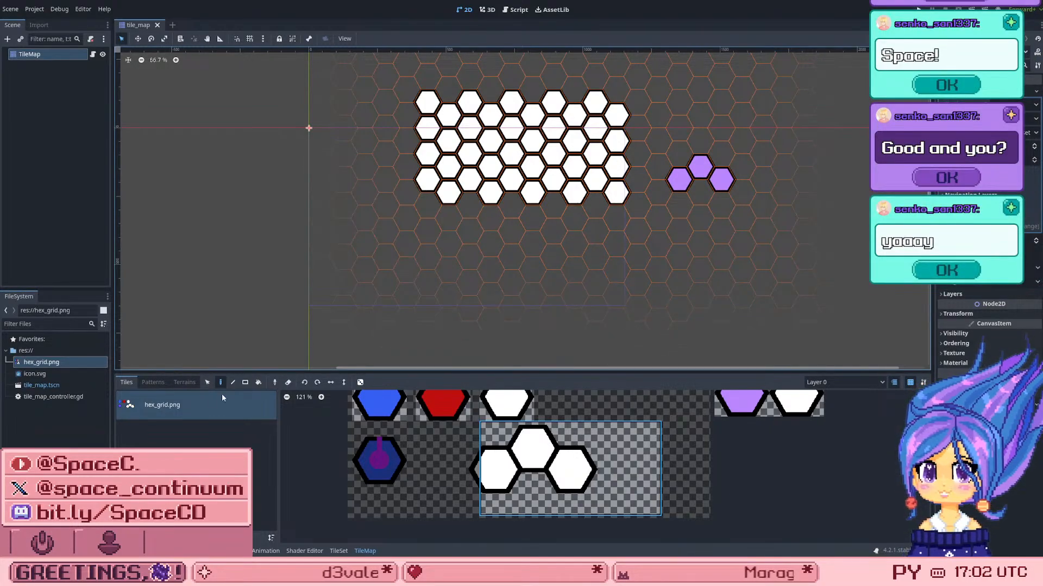
Step: Resize the three-hex tile's region in the TileSet to Atlas Coords 1, 1 and Size in Atlas 3 by 2, and save the scene
{"action": "left_click", "coordinate": [337, 550]}
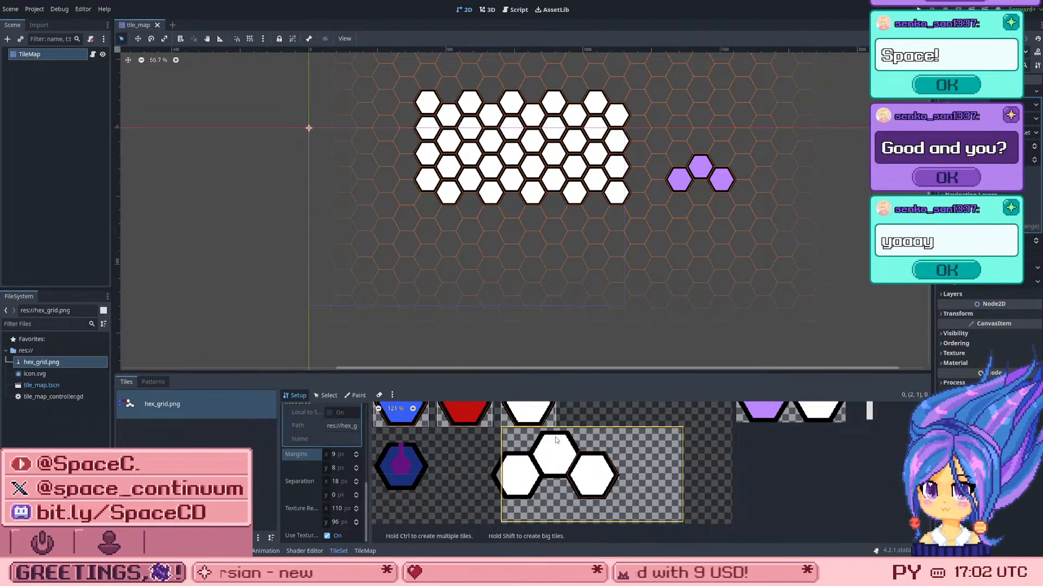
{"action": "left_click", "coordinate": [327, 398]}
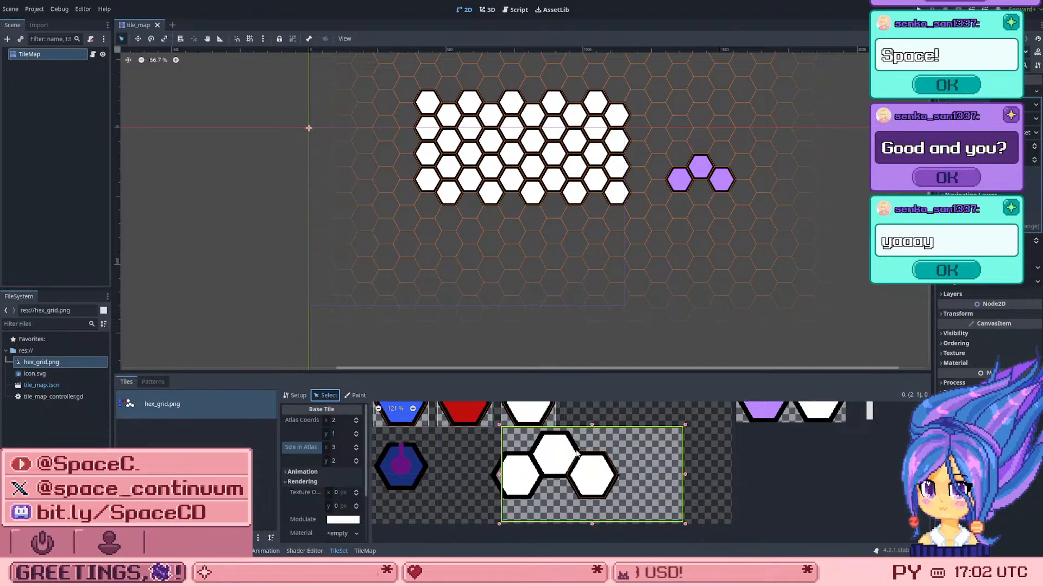
{"action": "left_click_drag", "start_coordinate": [499, 475], "coordinate": [457, 479]}
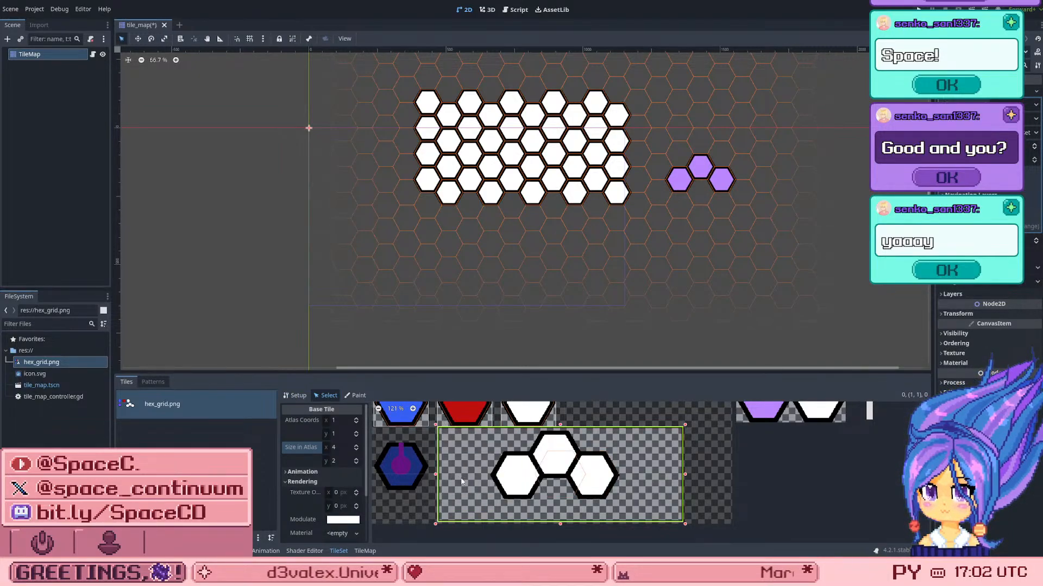
{"action": "left_click_drag", "start_coordinate": [687, 475], "coordinate": [624, 476]}
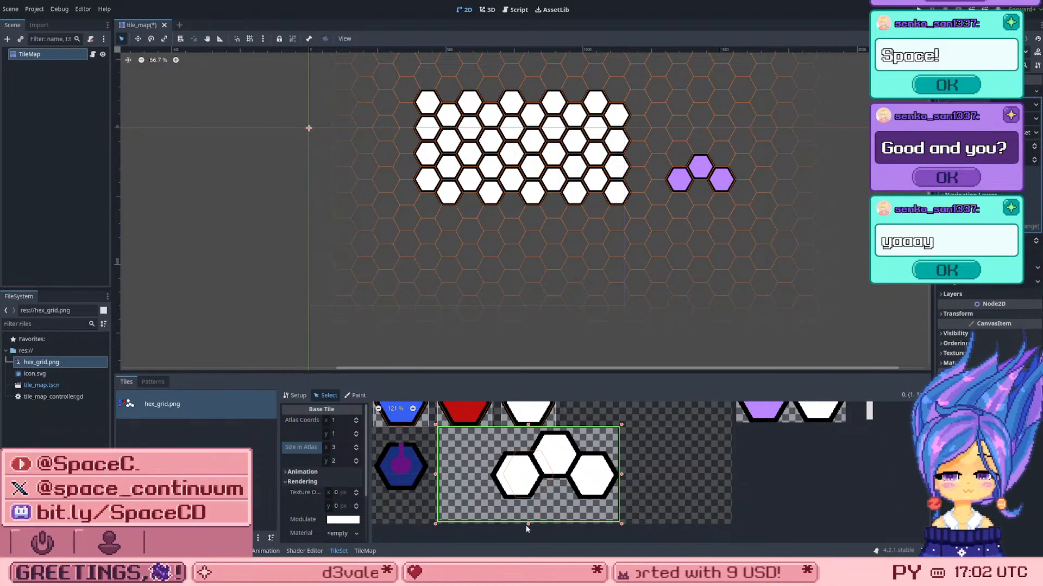
{"action": "scroll", "coordinate": [525, 502], "scroll_direction": "up", "scroll_amount": 2}
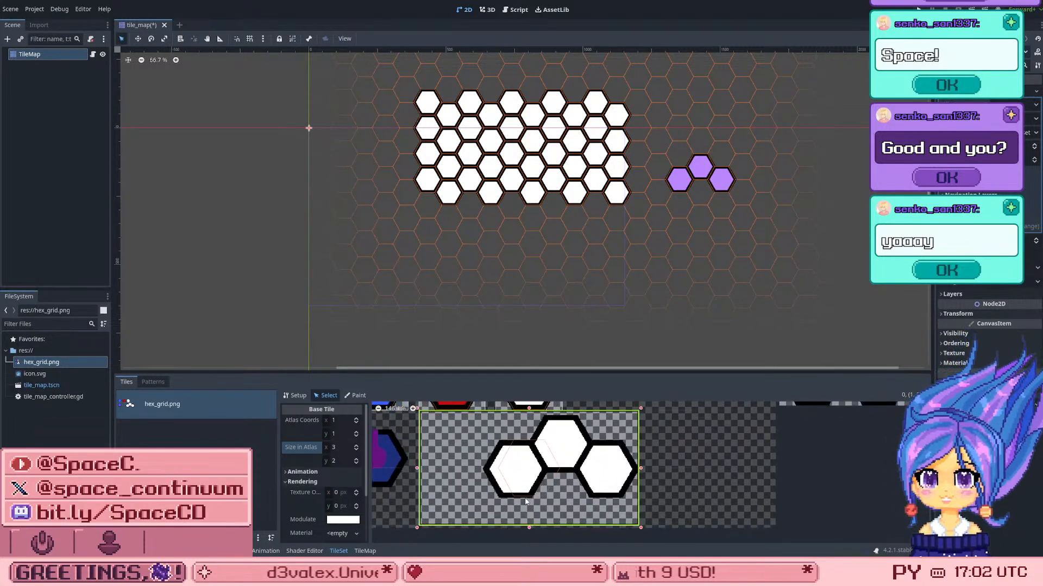
{"action": "scroll", "coordinate": [525, 501], "scroll_direction": "up", "scroll_amount": 2}
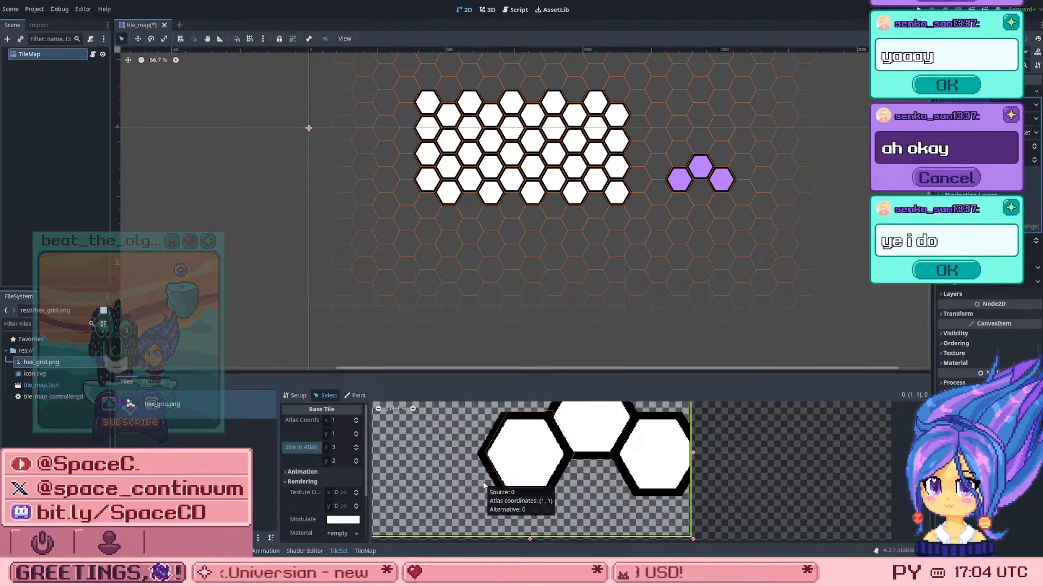
{"action": "scroll", "coordinate": [518, 468], "scroll_direction": "up", "scroll_amount": 1}
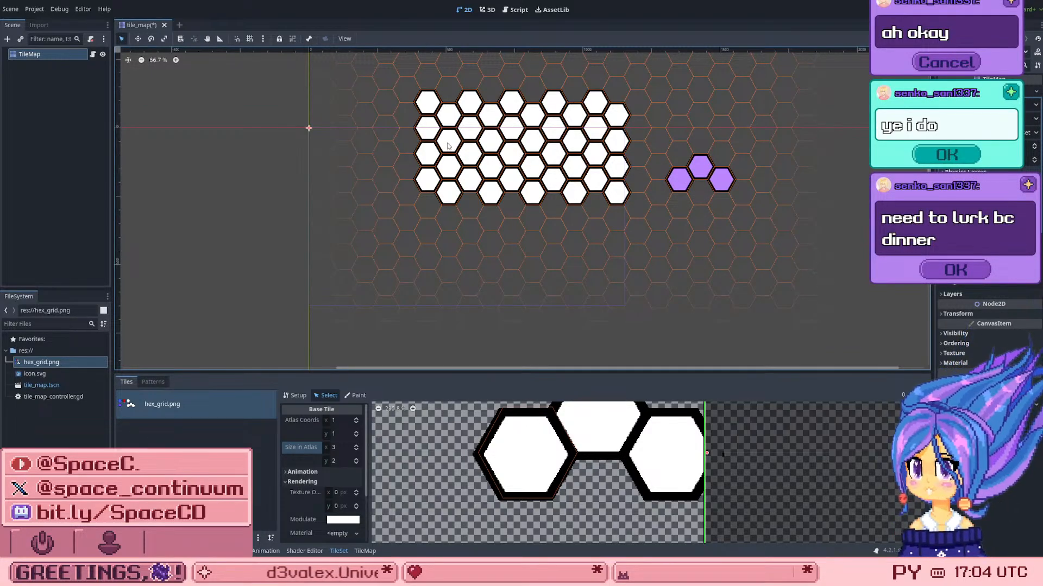
{"action": "key", "text": "ctrl+s"}
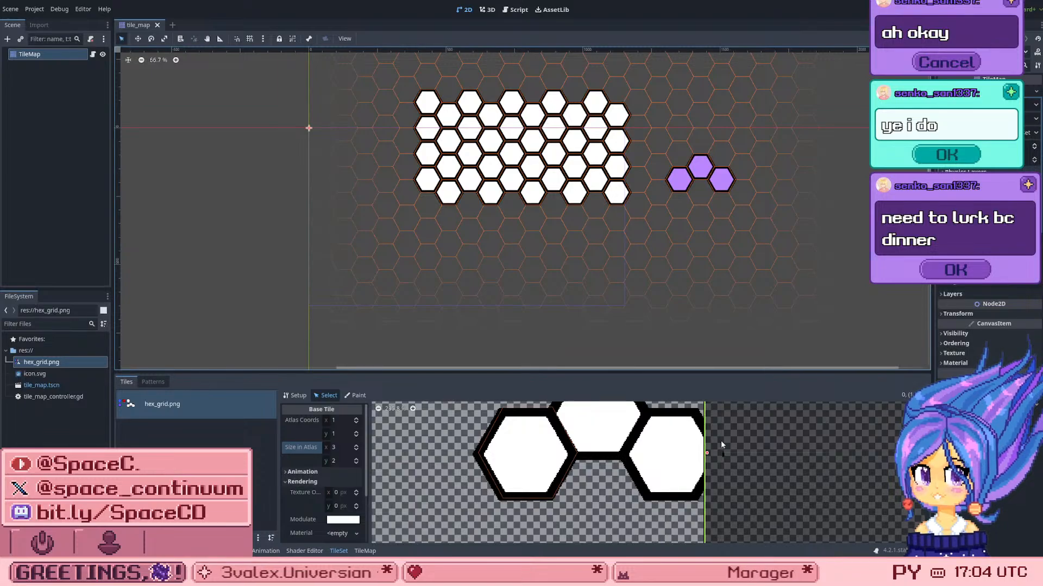
Step: Try to extend the three-hex tile's region at its right edge and shift the region within the atlas
{"action": "scroll", "coordinate": [708, 453], "scroll_direction": "down", "scroll_amount": 4}
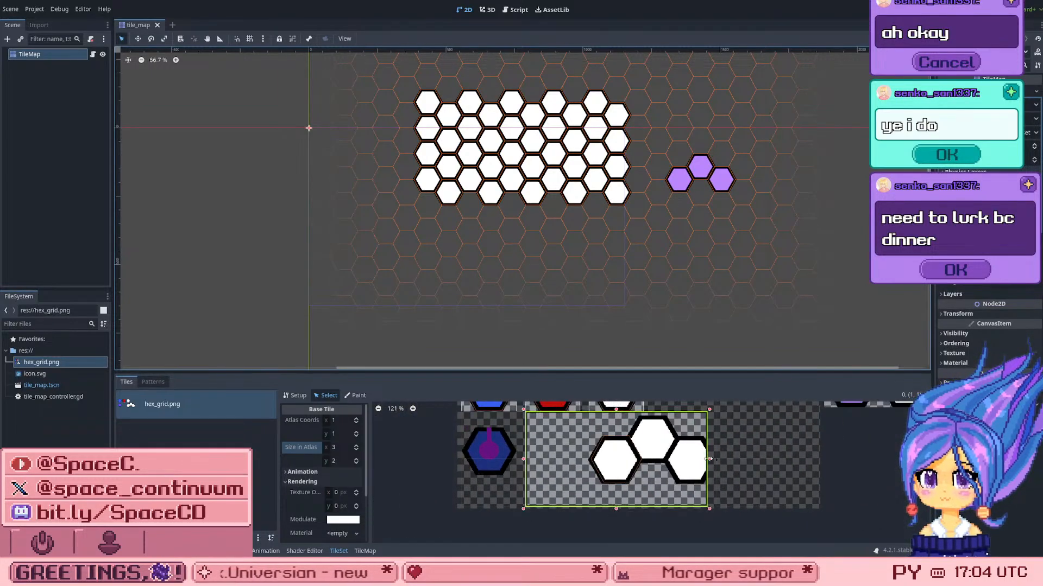
{"action": "left_click_drag", "start_coordinate": [708, 458], "coordinate": [739, 463]}
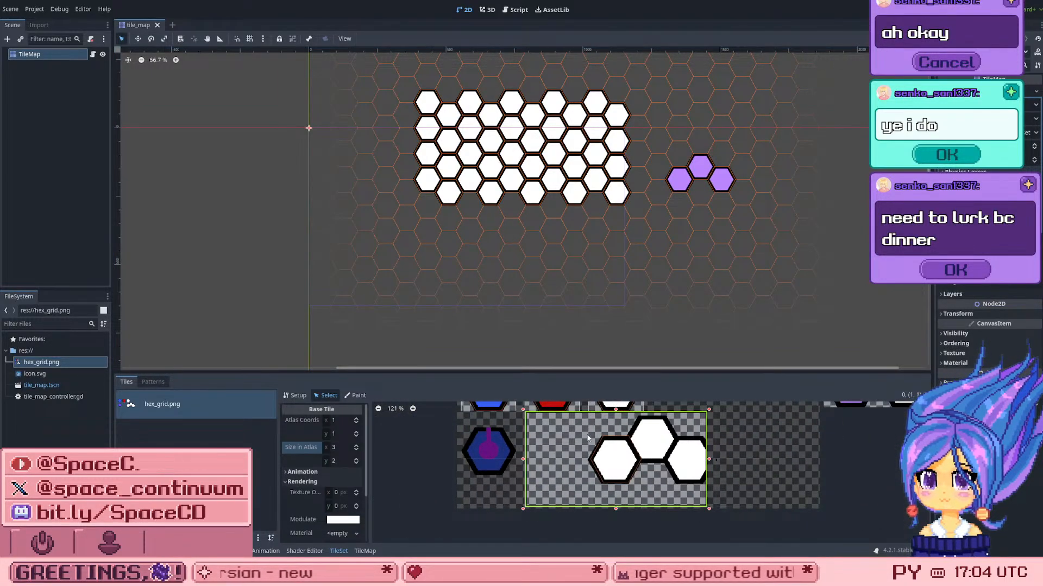
{"action": "left_click_drag", "start_coordinate": [625, 442], "coordinate": [593, 464]}
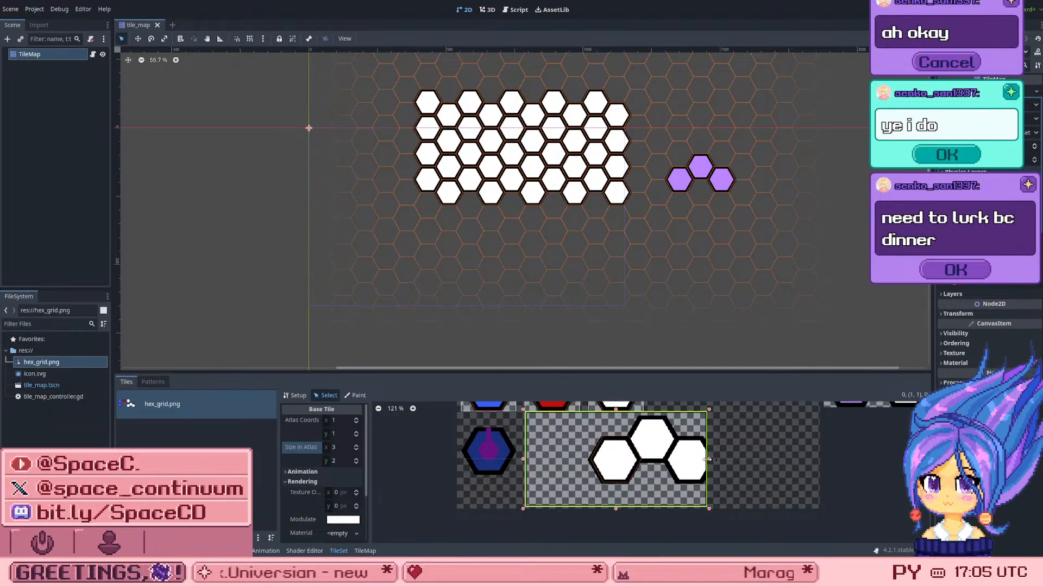
Step: Widen the three-hex tile's region in the TileSet to a Size in Atlas of 4 by 2
{"action": "left_click_drag", "start_coordinate": [739, 454], "coordinate": [813, 457]}
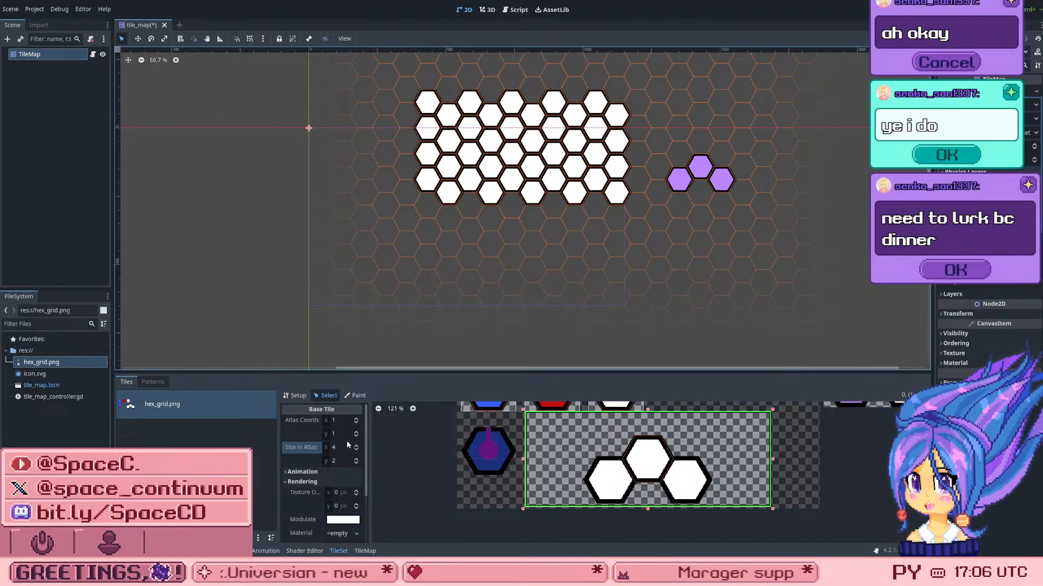
{"action": "left_click", "coordinate": [300, 396]}
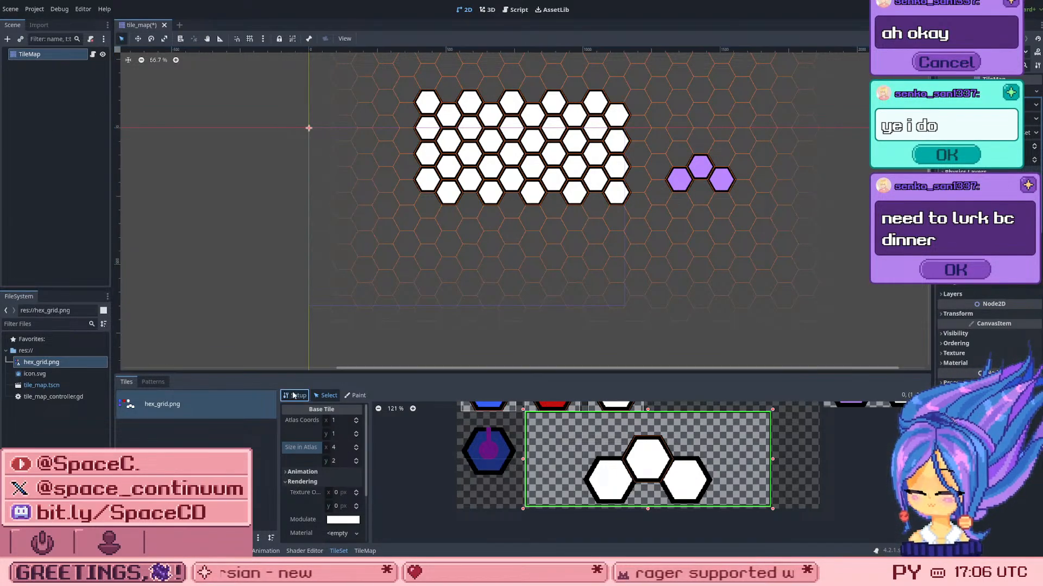
{"action": "left_click", "coordinate": [323, 396]}
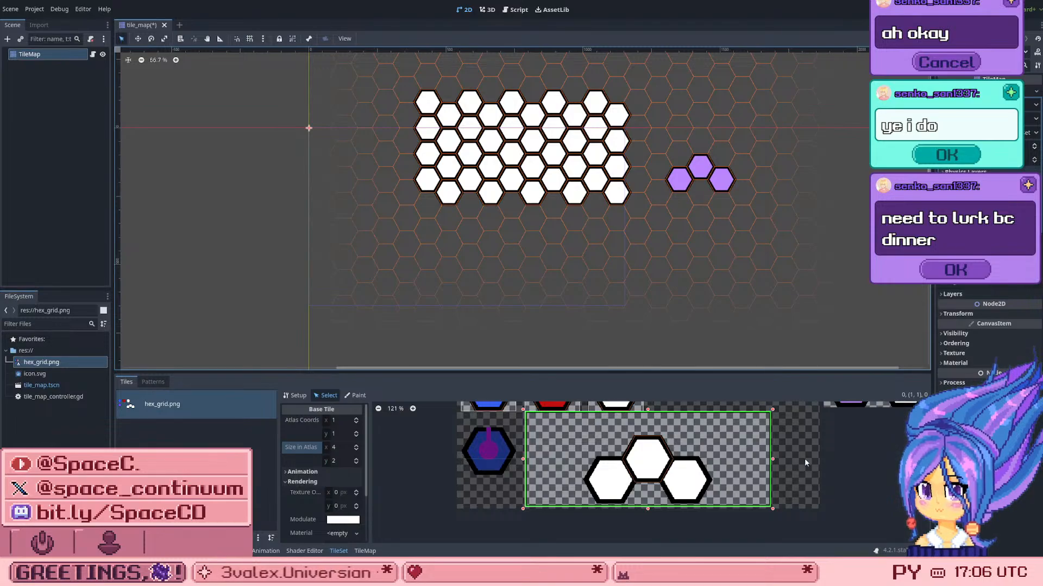
Step: Paint three copies of the three-hex tile on the TileMap in the empty area below the white hex grid
{"action": "left_click", "coordinate": [363, 552]}
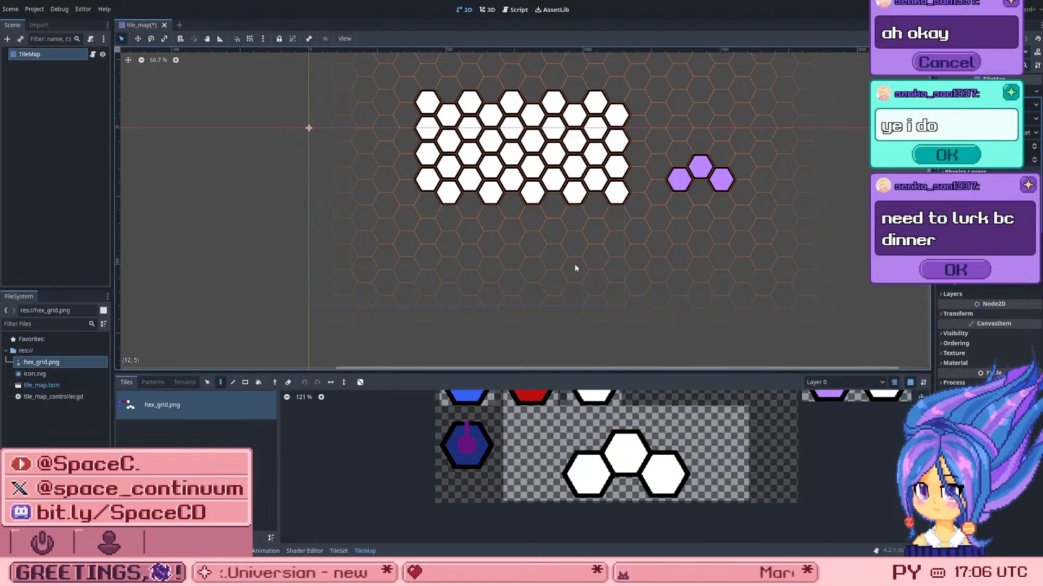
{"action": "left_click", "coordinate": [641, 451]}
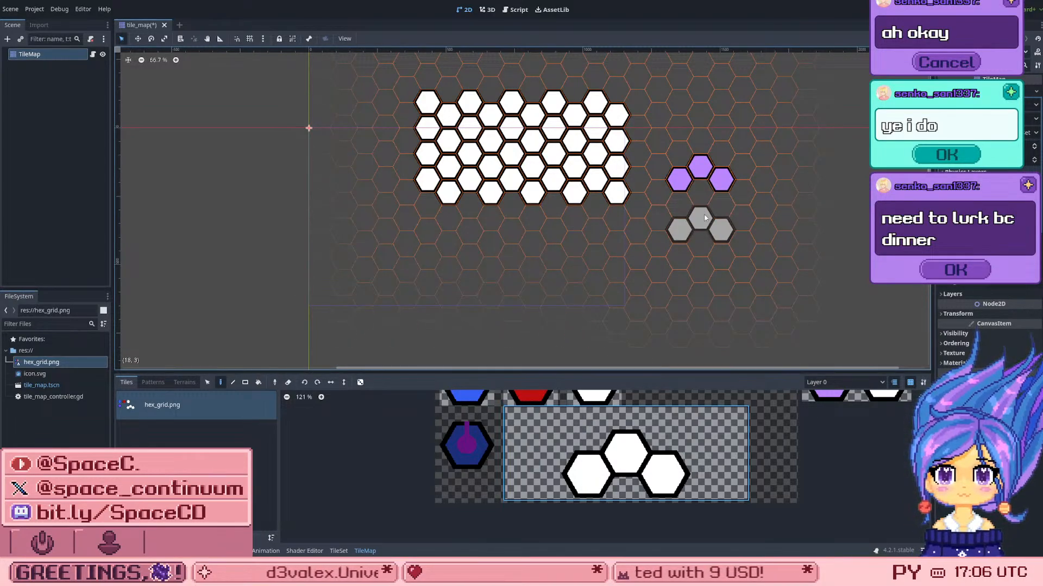
{"action": "left_click", "coordinate": [679, 234]}
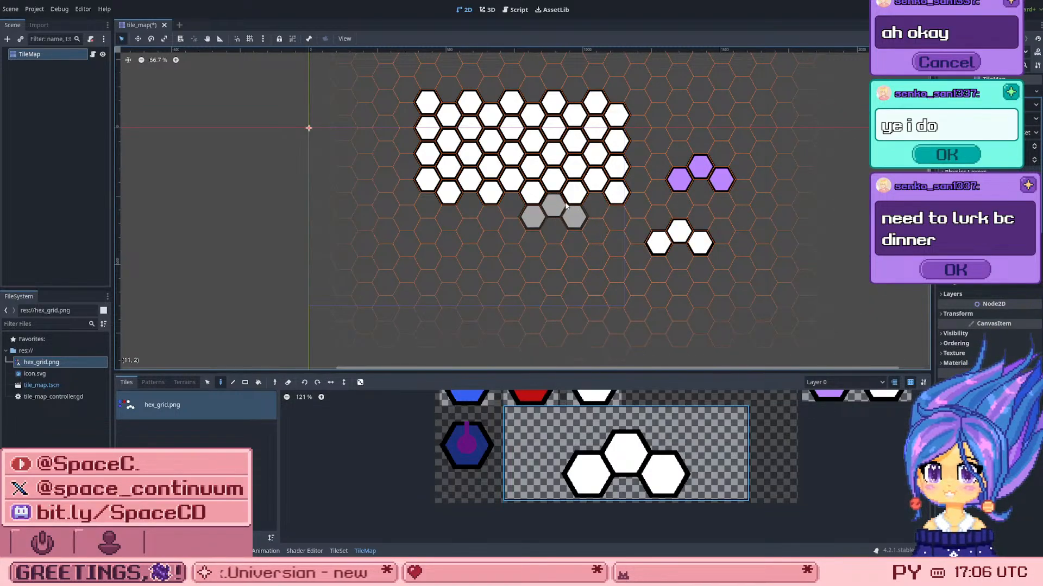
{"action": "left_click", "coordinate": [609, 239]}
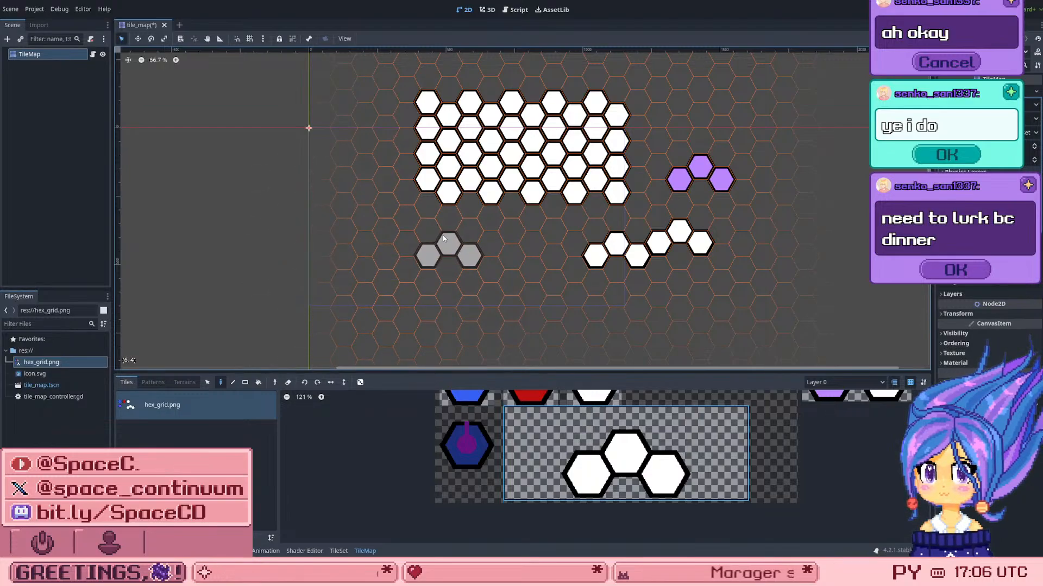
{"action": "left_click", "coordinate": [527, 209]}
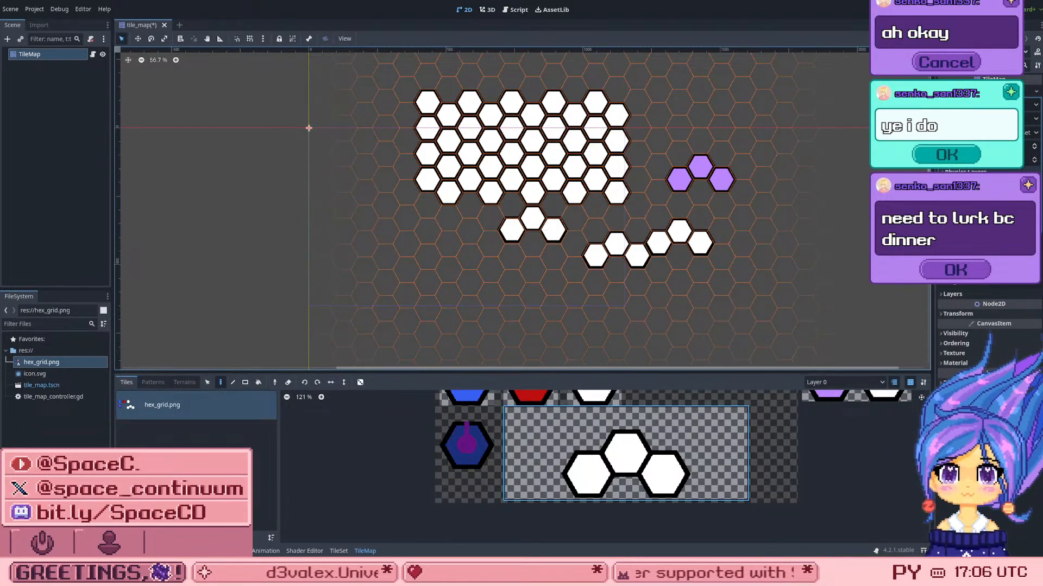
Step: Undo the three painted copies, then paint one against the white grid's lower edge and undo it too
{"action": "key", "text": "ctrl+z"}
{"action": "key", "text": "ctrl+z"}
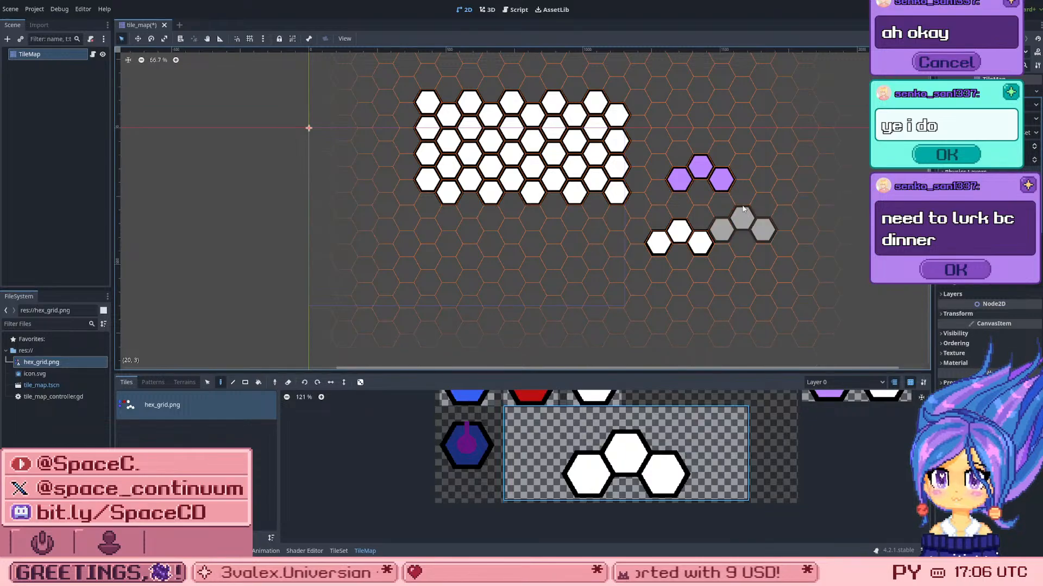
{"action": "key", "text": "ctrl+z"}
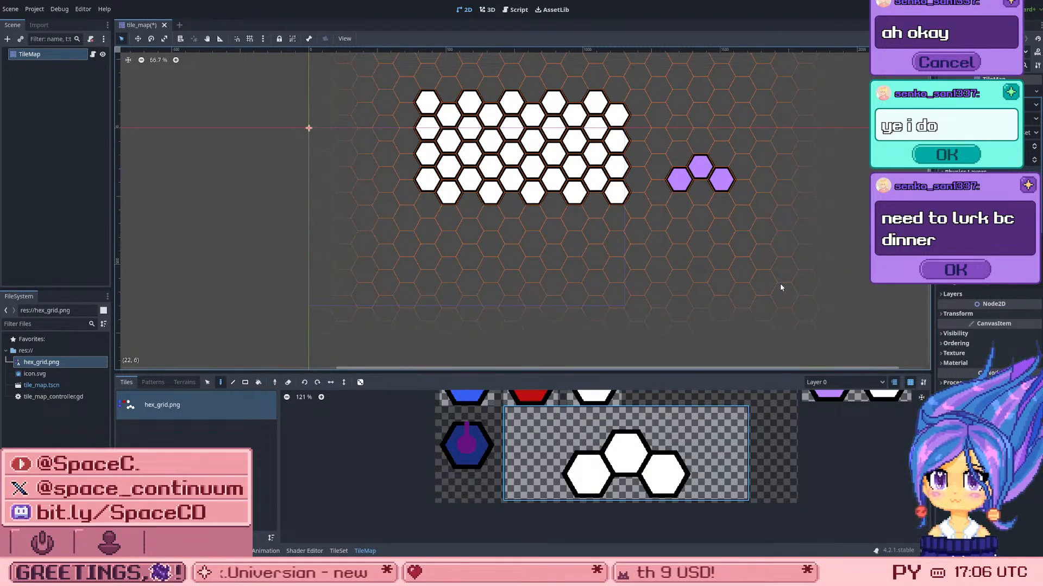
{"action": "left_click", "coordinate": [555, 216]}
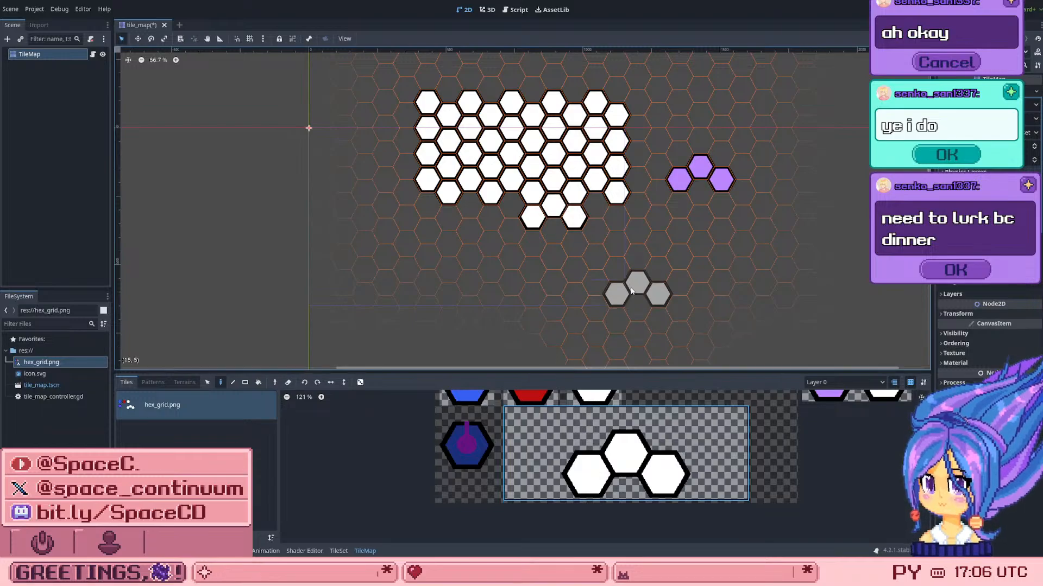
{"action": "key", "text": "ctrl+z"}
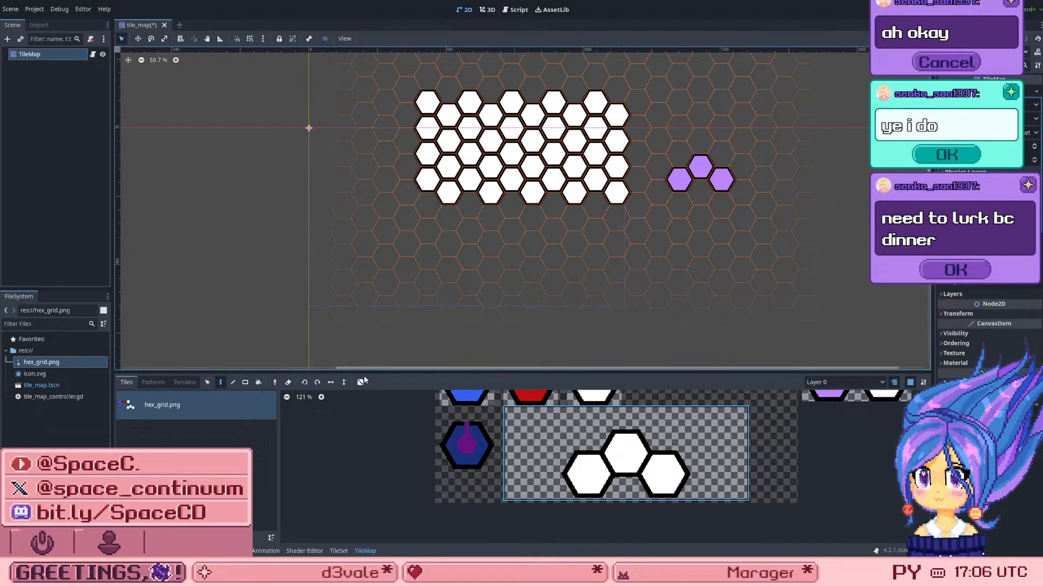
Step: Return to the TileSet's view of the three-hex tile region and save the scene
{"action": "left_click", "coordinate": [338, 551]}
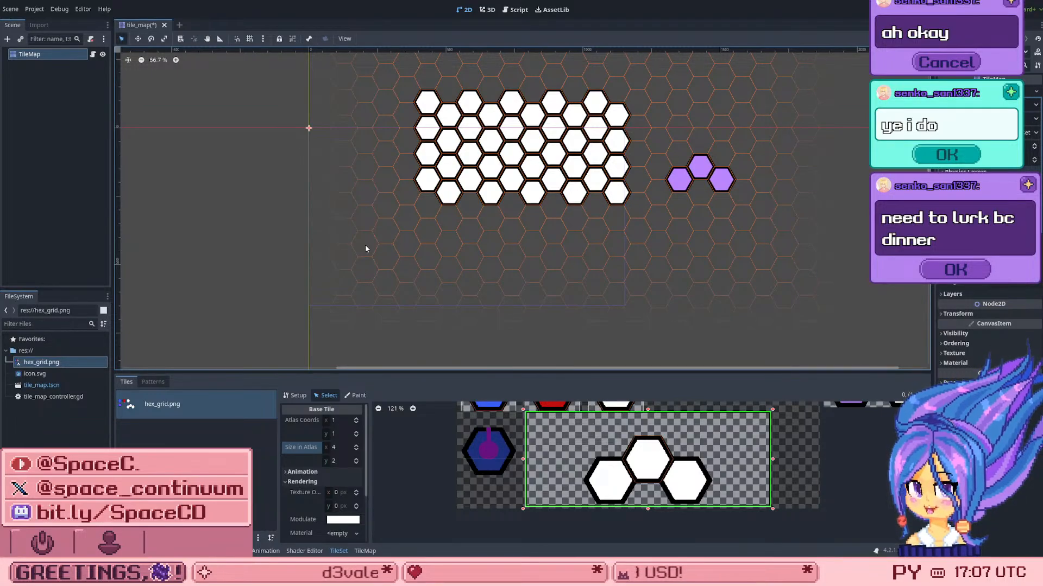
{"action": "key", "text": "ctrl+s"}
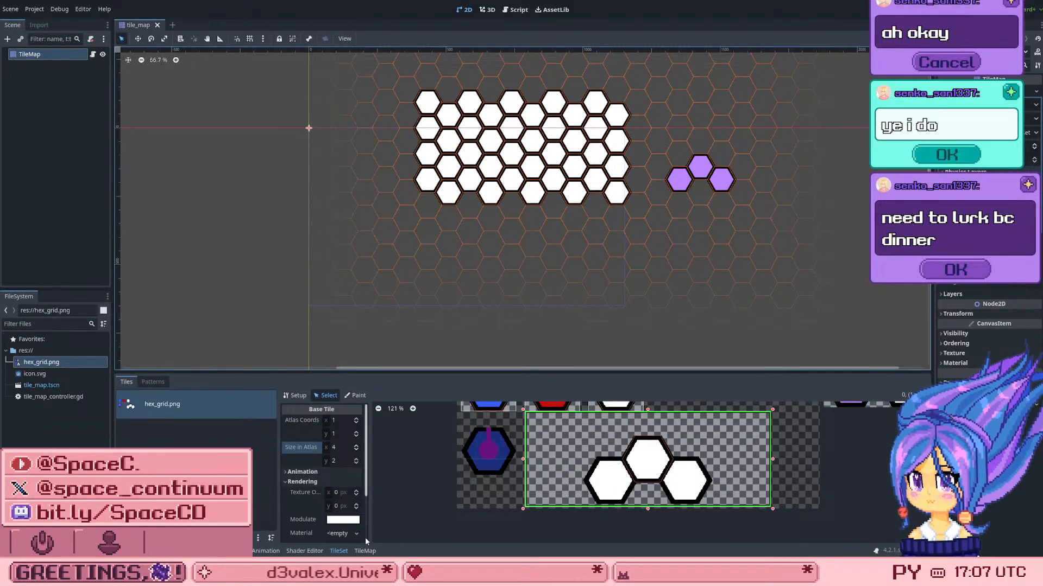
Step: Paint three copies of the three-hex tile on the TileMap around and directly beneath the purple hexes
{"action": "left_click", "coordinate": [365, 551]}
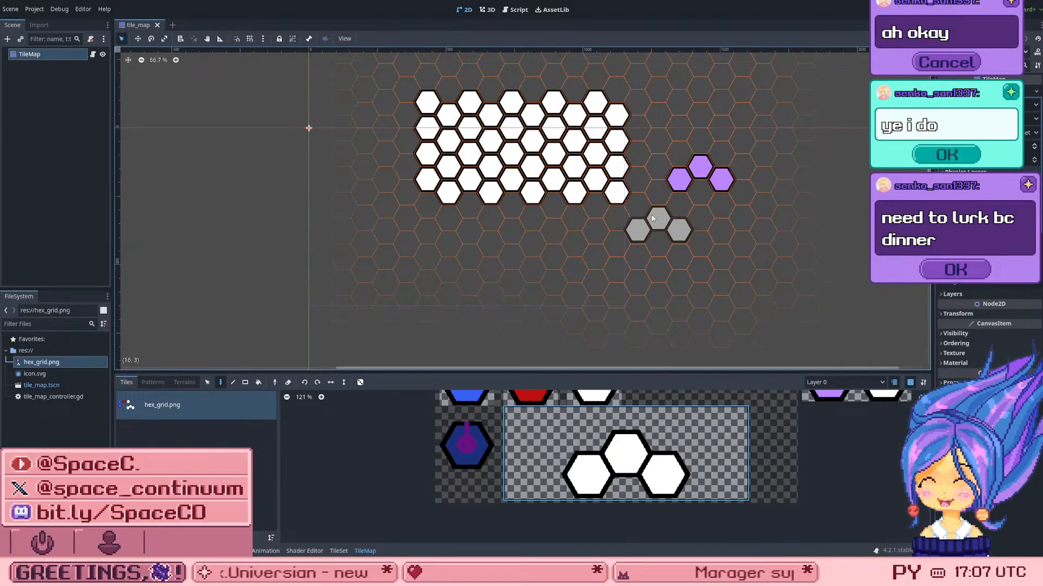
{"action": "left_click", "coordinate": [653, 218]}
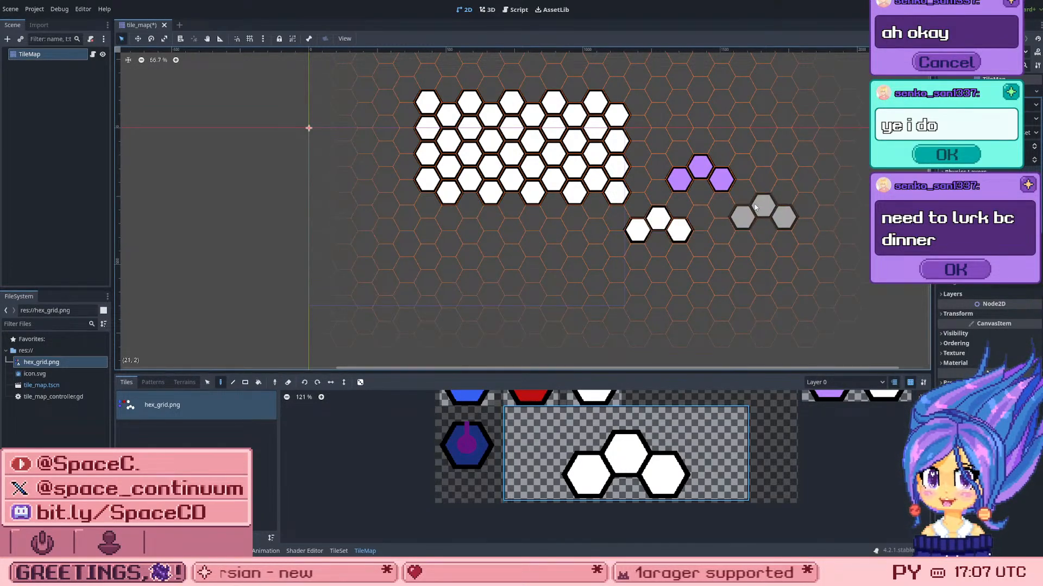
{"action": "left_click", "coordinate": [713, 196]}
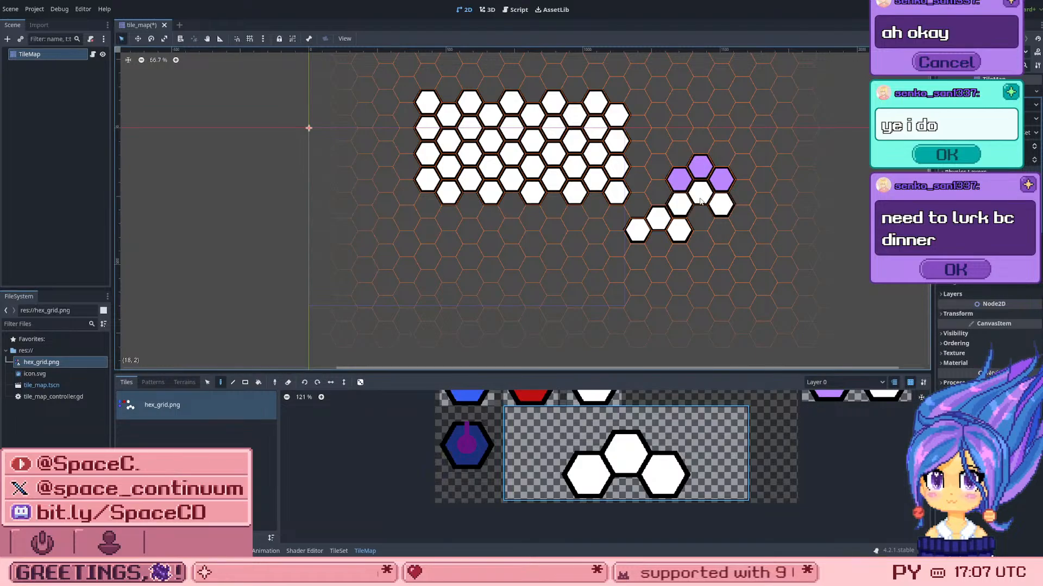
{"action": "left_click", "coordinate": [736, 228]}
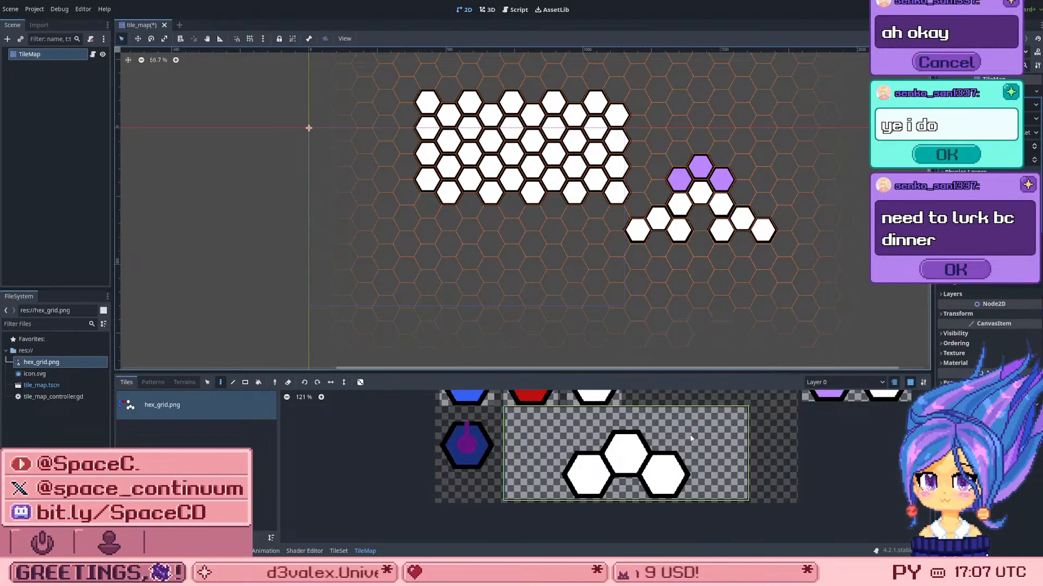
Step: Undo the three copies painted beneath the purple hexes and save the scene
{"action": "scroll", "coordinate": [433, 485], "scroll_direction": "down", "scroll_amount": 3}
{"action": "scroll", "coordinate": [432, 485], "scroll_direction": "down", "scroll_amount": 3}
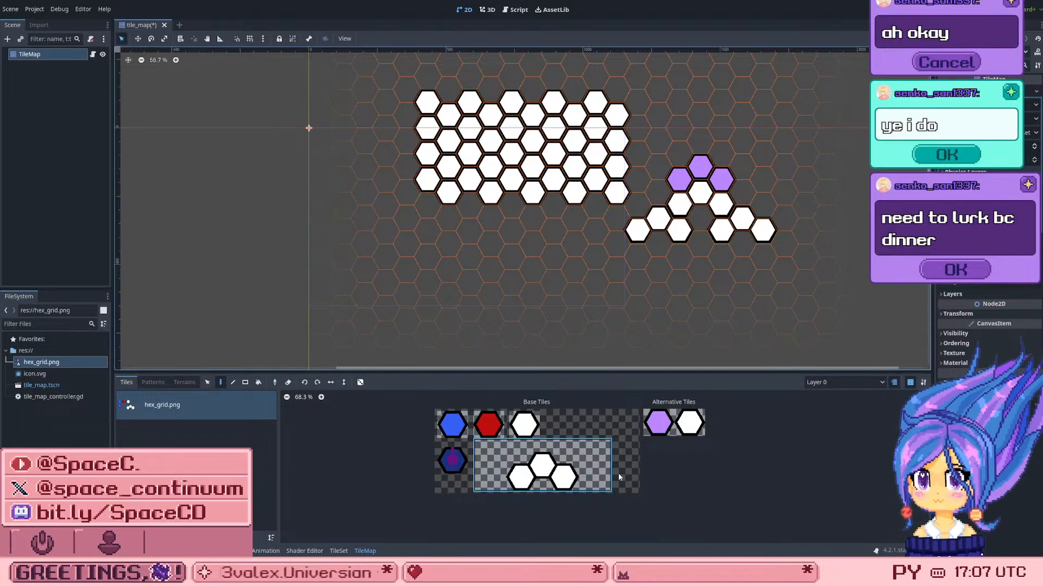
{"action": "scroll", "coordinate": [616, 487], "scroll_direction": "up", "scroll_amount": 3}
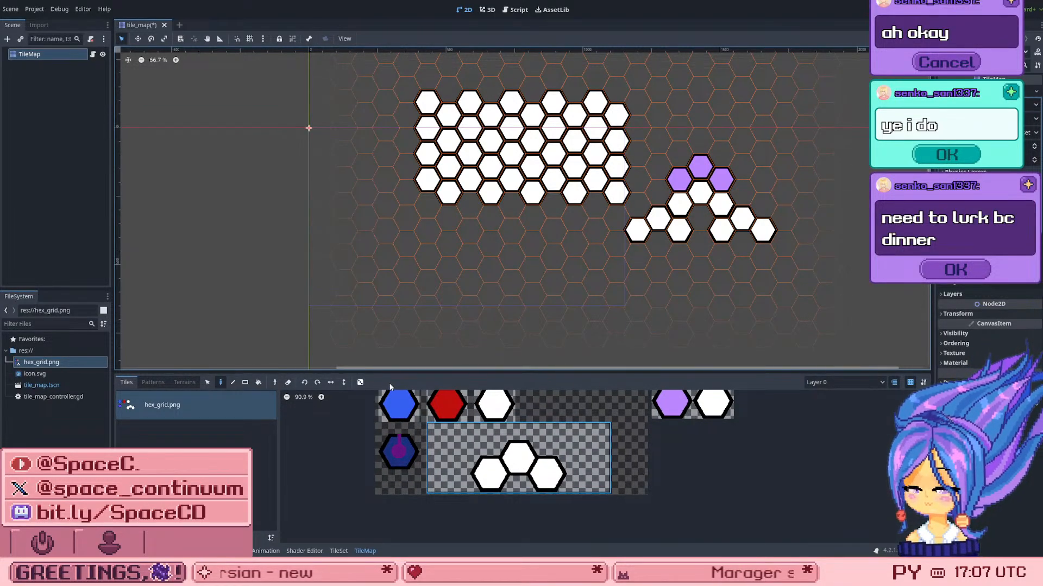
{"action": "key", "text": "ctrl+z"}
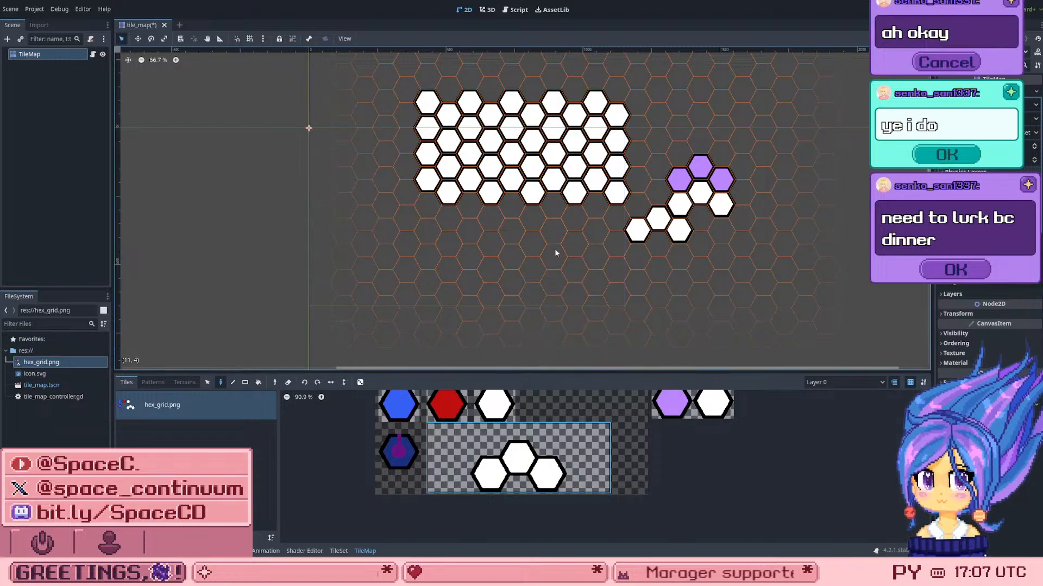
{"action": "key", "text": "ctrl+z"}
{"action": "key", "text": "ctrl+s"}
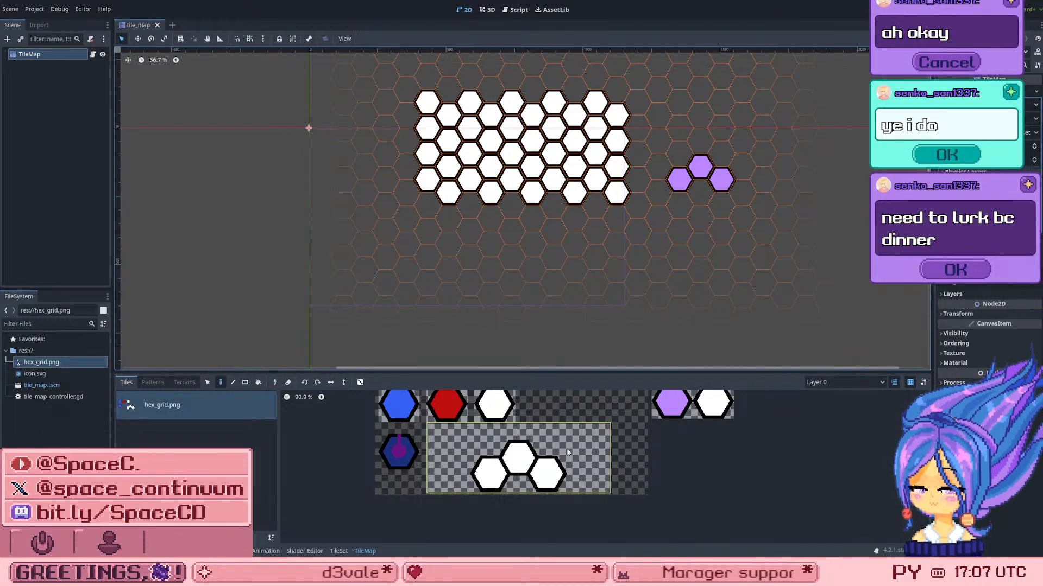
Step: Examine the TileMap's Selection, Paint and Bucket tools with the three-hex tile picked, ending on Paint
{"action": "scroll", "coordinate": [549, 452], "scroll_direction": "down", "scroll_amount": 2}
{"action": "scroll", "coordinate": [592, 471], "scroll_direction": "up", "scroll_amount": 4}
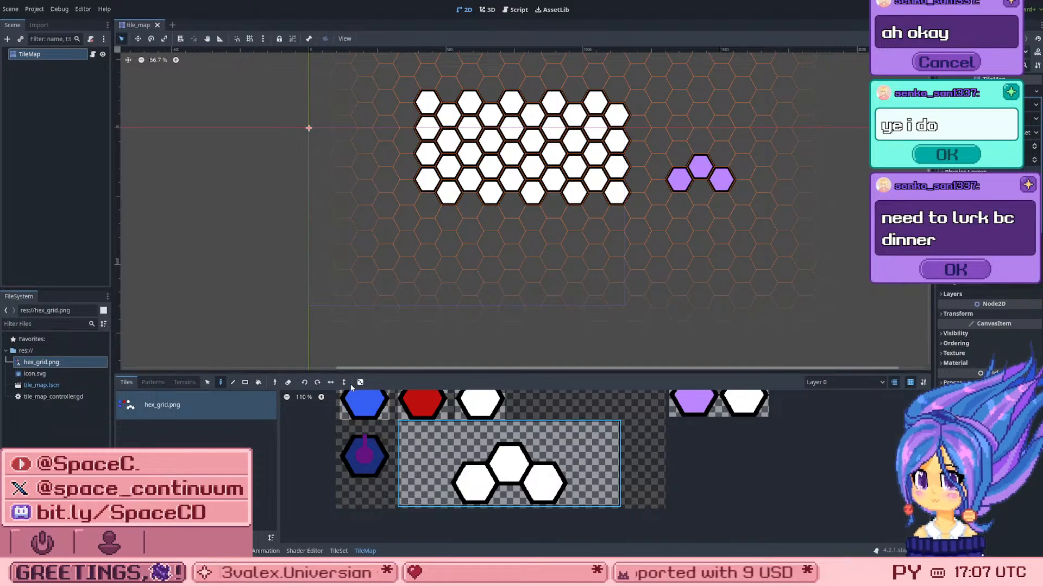
{"action": "left_click", "coordinate": [209, 379]}
{"action": "middle_click_drag", "start_coordinate": [428, 467], "coordinate": [430, 466]}
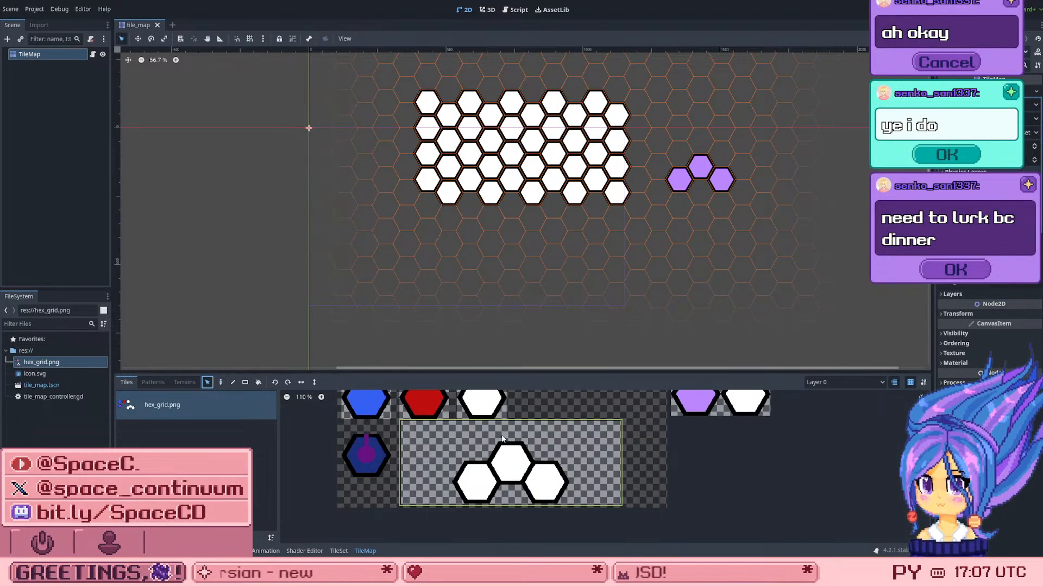
{"action": "left_click", "coordinate": [501, 442]}
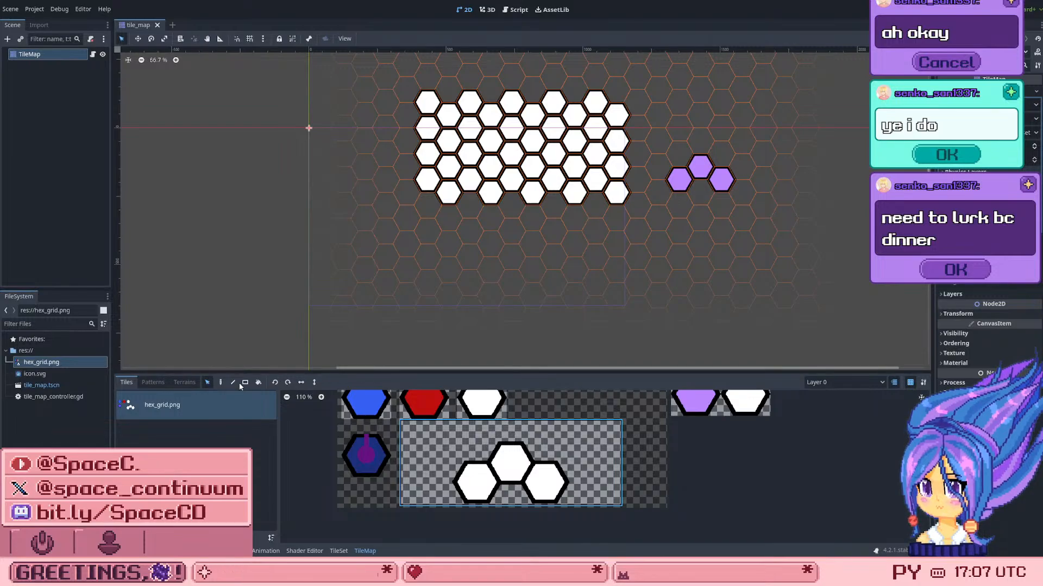
{"action": "key", "text": "d"}
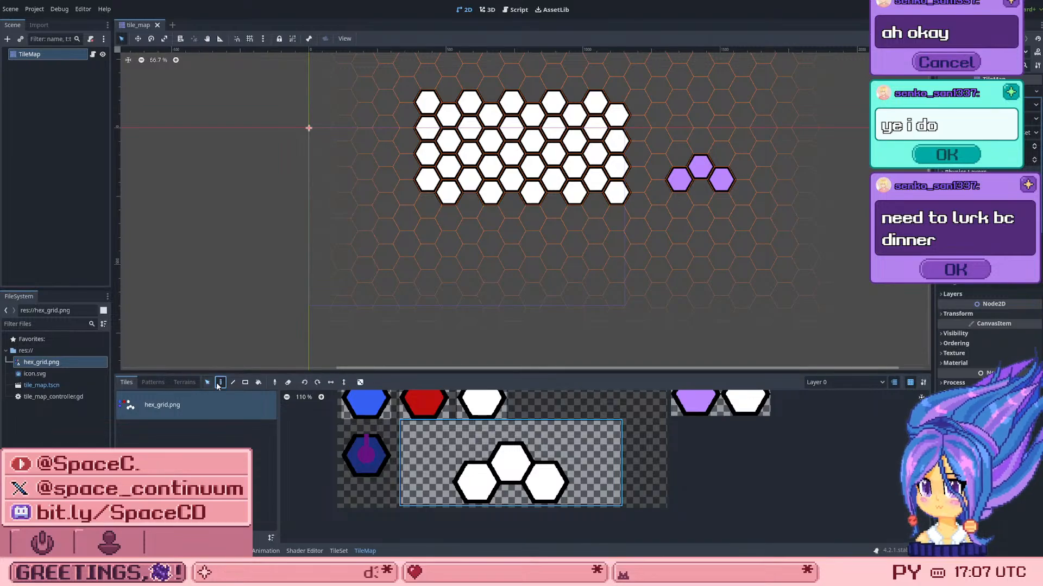
{"action": "left_click", "coordinate": [259, 383]}
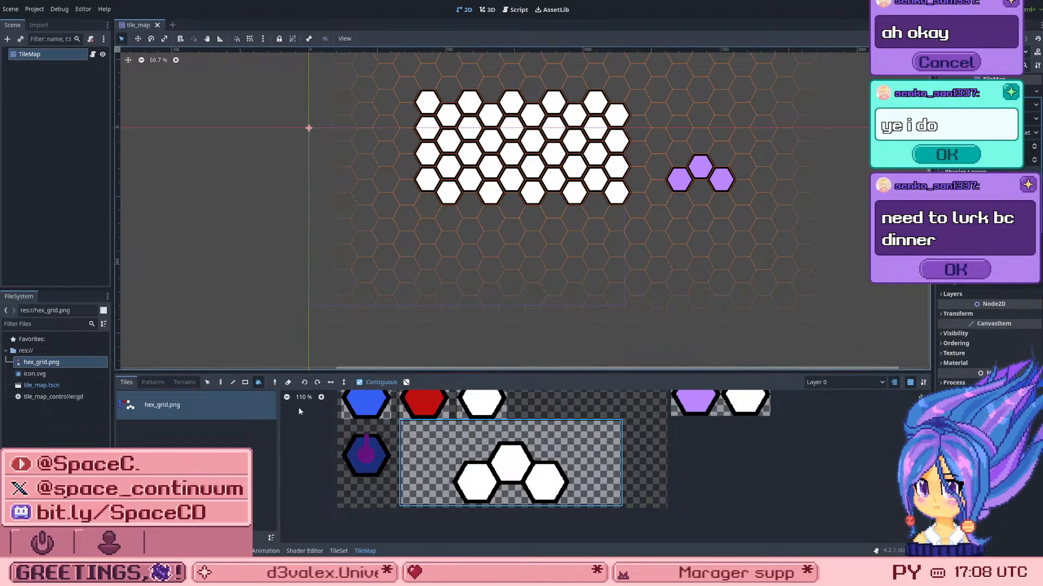
{"action": "left_click", "coordinate": [220, 383]}
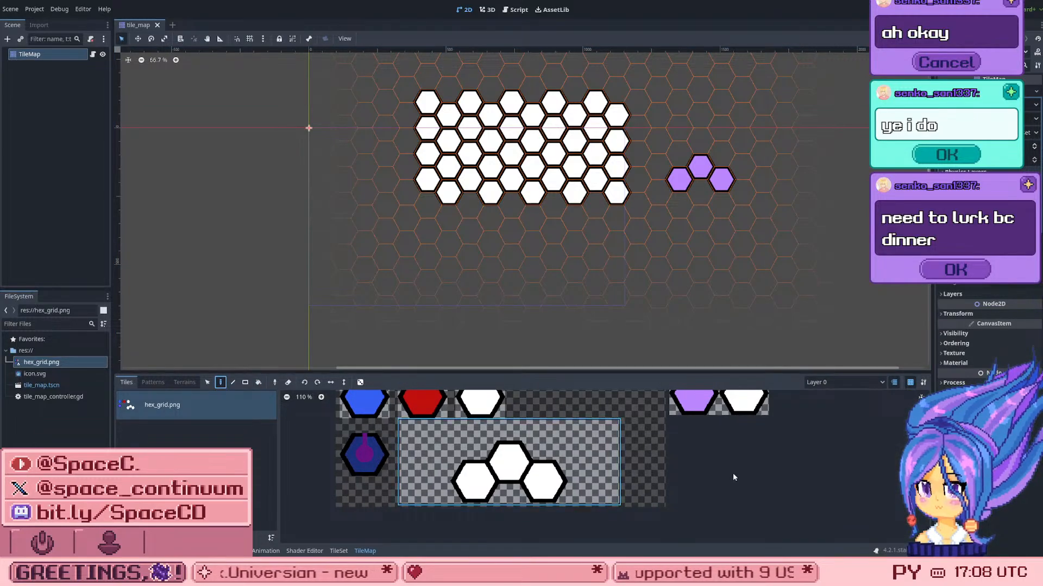
{"action": "scroll", "coordinate": [733, 472], "scroll_direction": "down", "scroll_amount": 3}
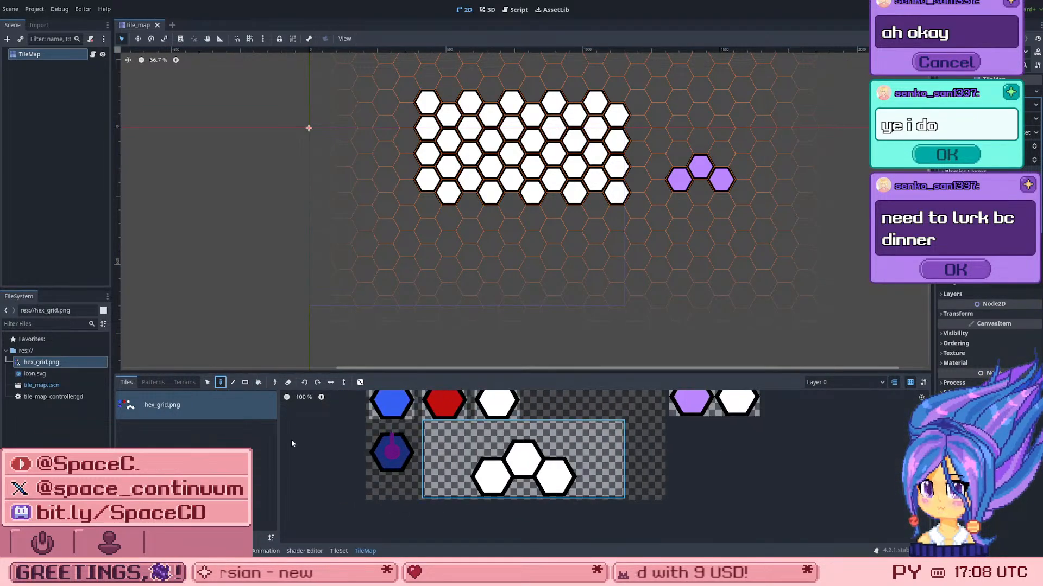
Step: Add another alternative tile to the row of single-hex alternatives in the TileSet
{"action": "left_click", "coordinate": [346, 548]}
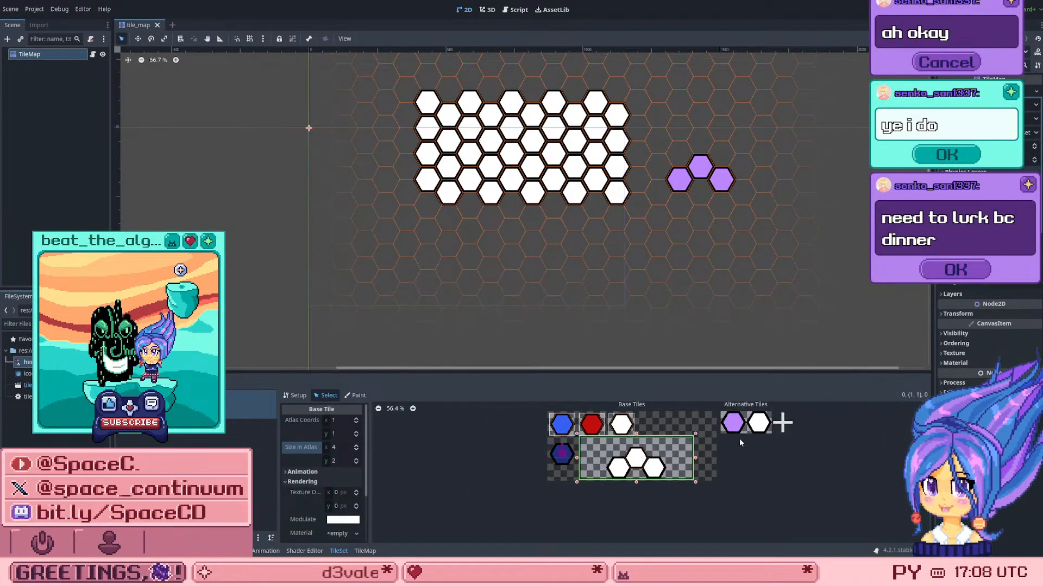
{"action": "scroll", "coordinate": [749, 445], "scroll_direction": "up", "scroll_amount": 2}
{"action": "left_click", "coordinate": [796, 414]}
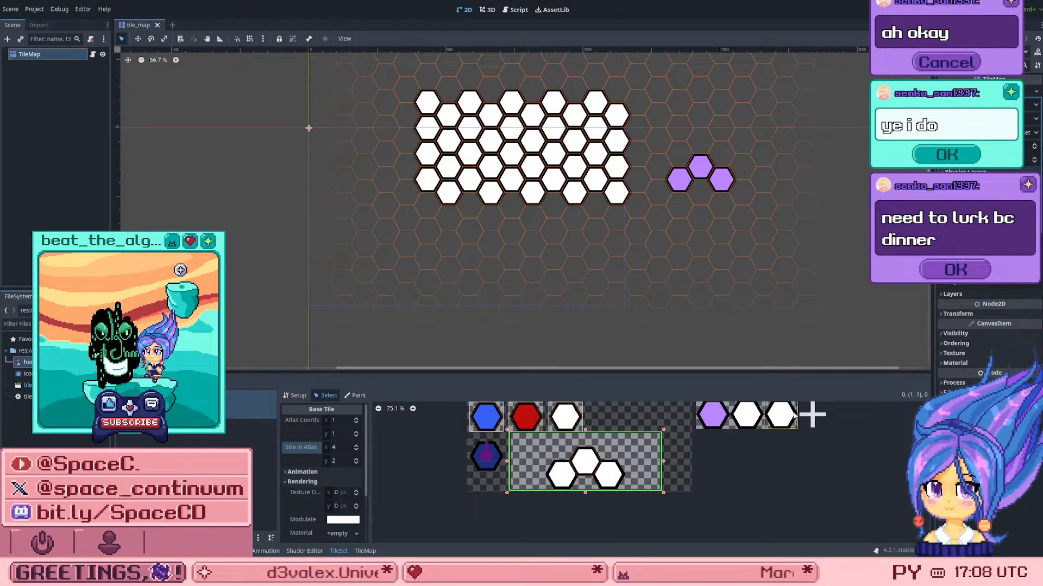
Step: Try a Size in Atlas of 3 by 2 for the three-hex tile, undo it, and create an alternative tile from it
{"action": "left_click_drag", "start_coordinate": [663, 461], "coordinate": [623, 461]}
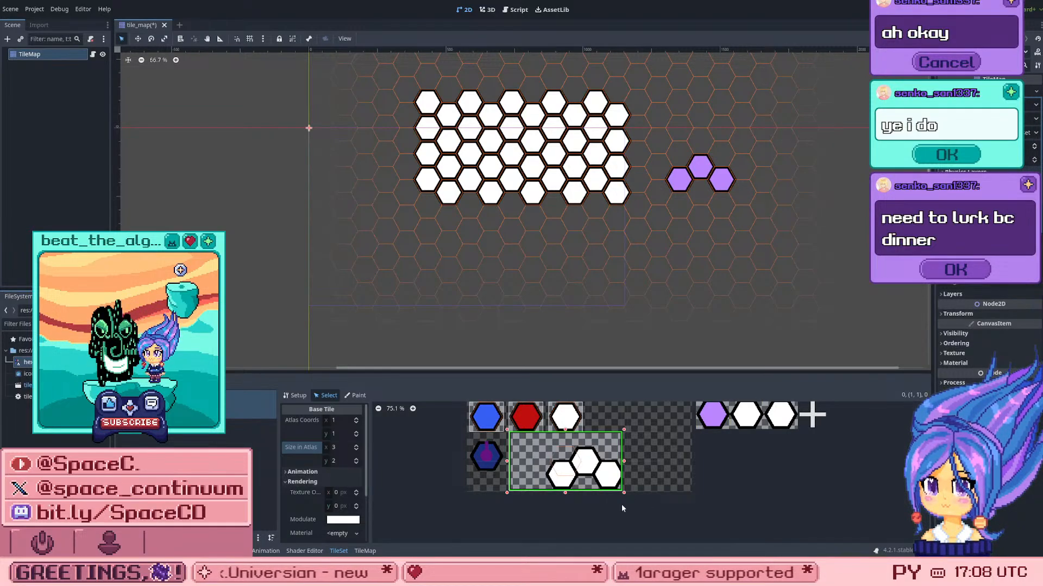
{"action": "key", "text": "ctrl+z"}
{"action": "right_click", "coordinate": [611, 461]}
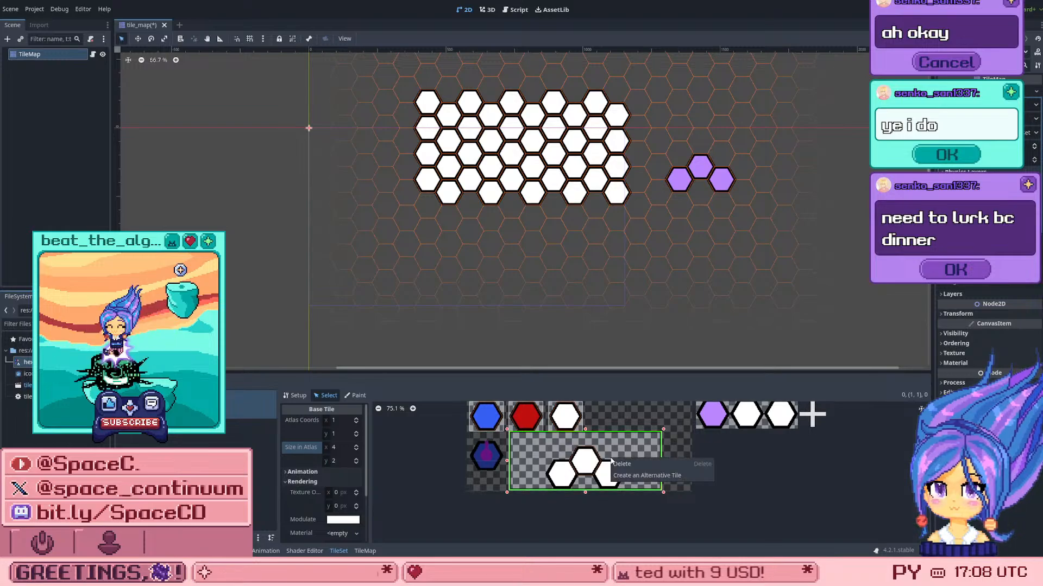
{"action": "left_click", "coordinate": [644, 476]}
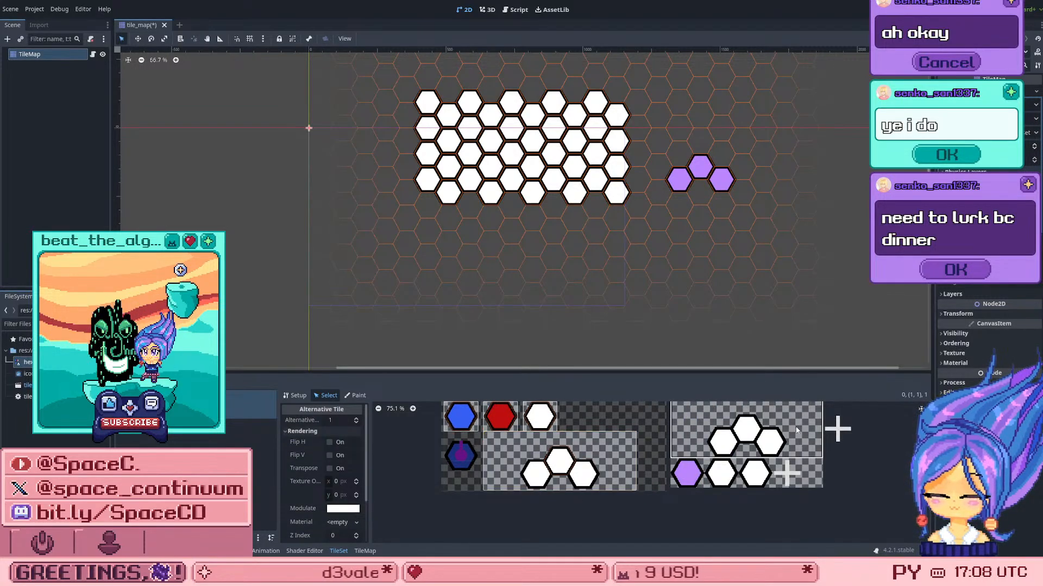
{"action": "scroll", "coordinate": [804, 431], "scroll_direction": "down", "scroll_amount": 2}
{"action": "scroll", "coordinate": [830, 439], "scroll_direction": "up", "scroll_amount": 3}
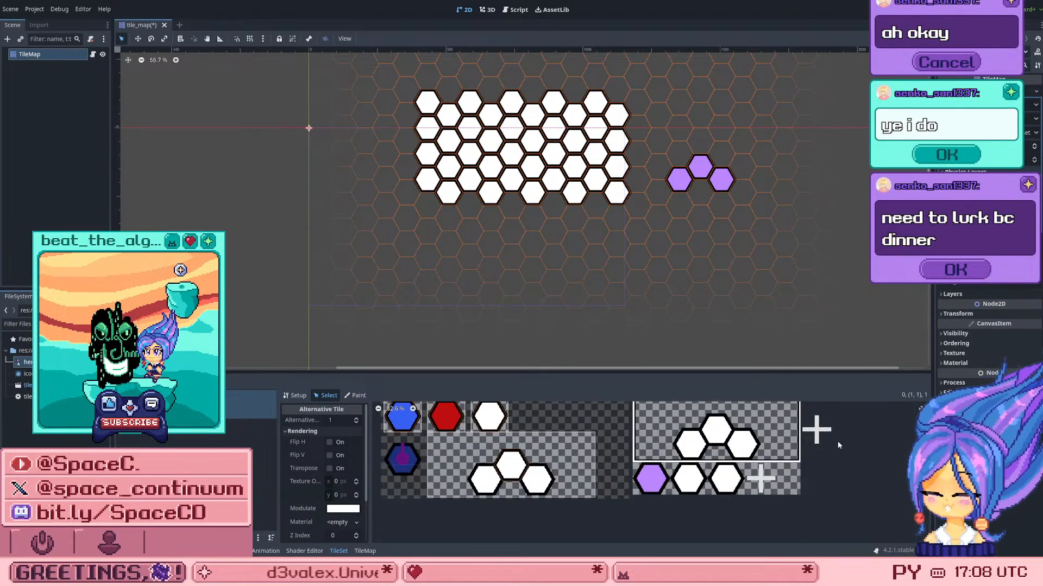
Step: Set the TileSet's Modulate paint value to a light blue
{"action": "scroll", "coordinate": [837, 441], "scroll_direction": "up", "scroll_amount": 1}
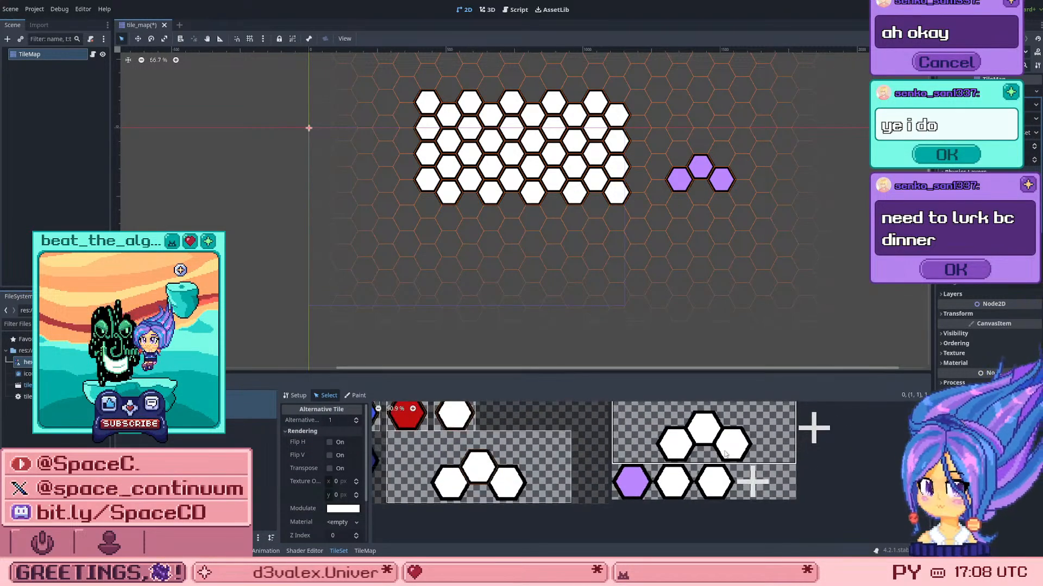
{"action": "left_click", "coordinate": [350, 397]}
{"action": "left_click", "coordinate": [333, 448]}
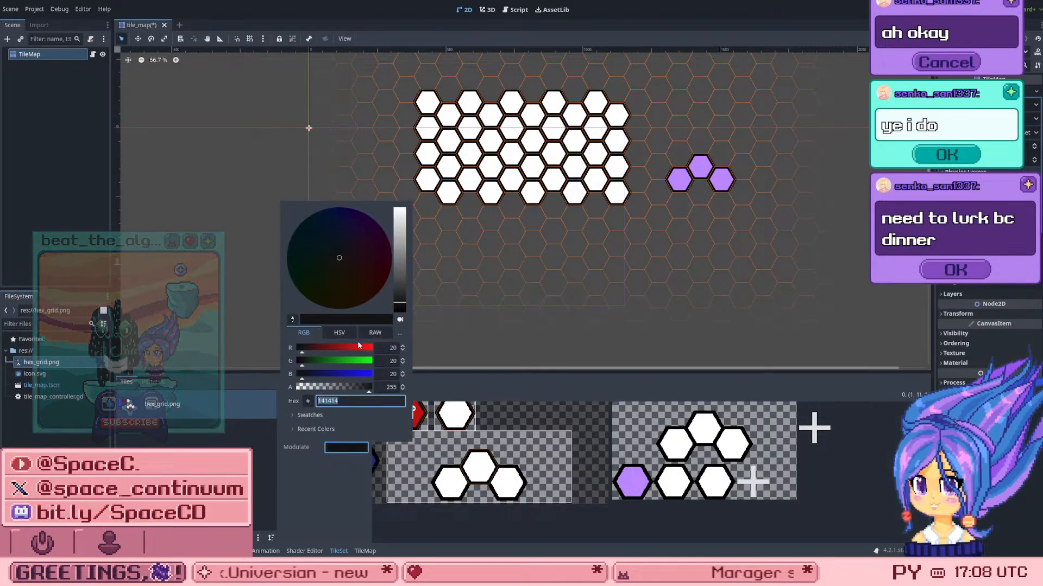
{"action": "left_click", "coordinate": [399, 253]}
{"action": "left_click", "coordinate": [343, 252]}
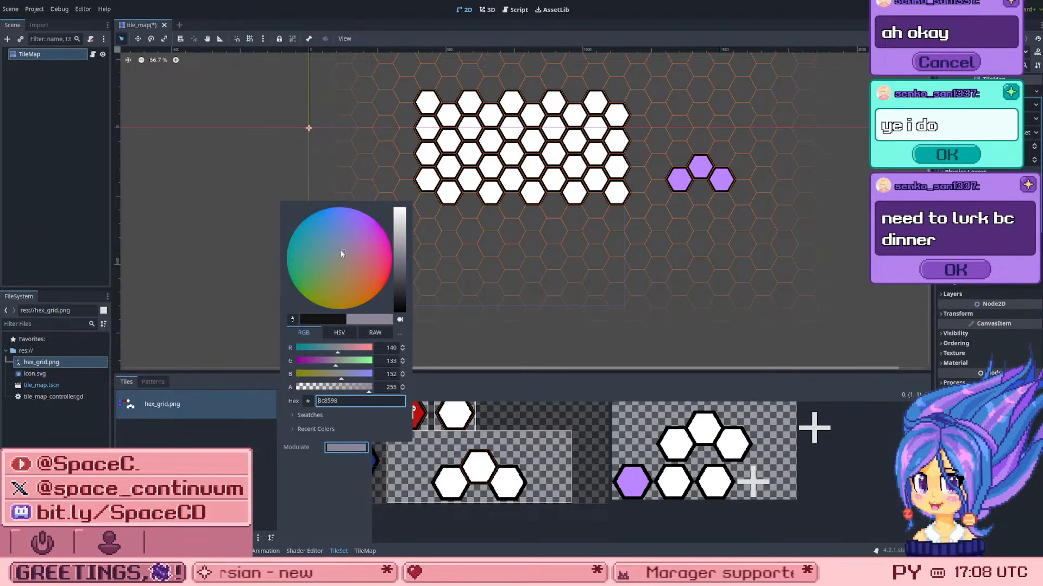
{"action": "left_click", "coordinate": [367, 231]}
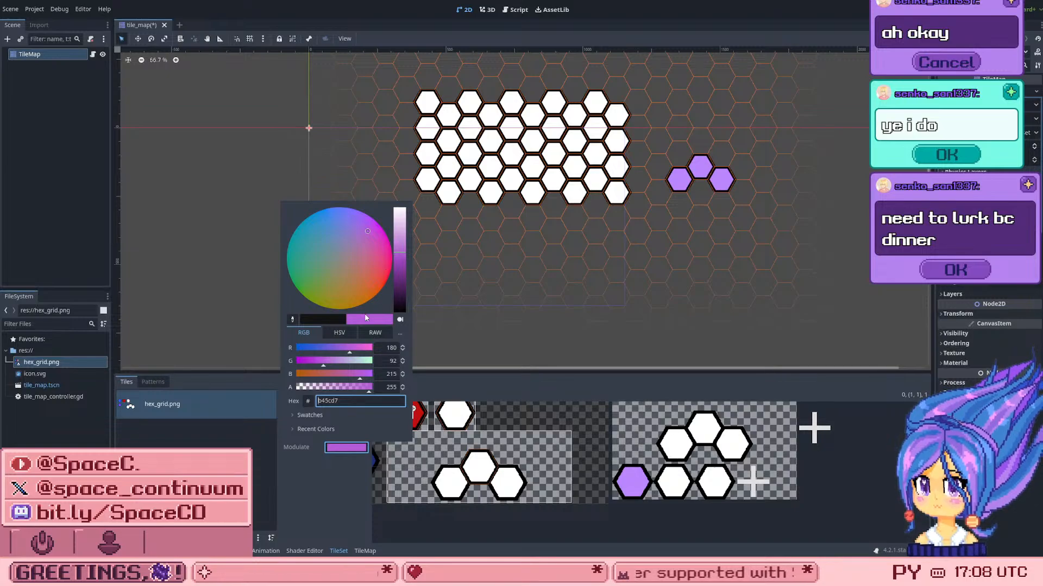
{"action": "left_click", "coordinate": [336, 213]}
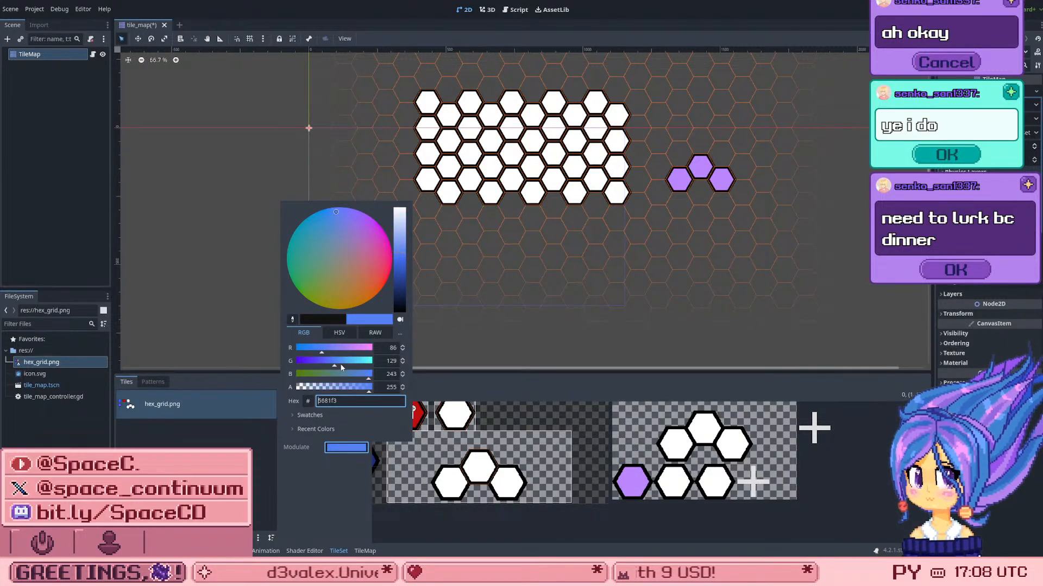
{"action": "left_click_drag", "start_coordinate": [341, 368], "coordinate": [347, 366]}
{"action": "left_click_drag", "start_coordinate": [396, 236], "coordinate": [398, 242]}
{"action": "left_click", "coordinate": [292, 497]}
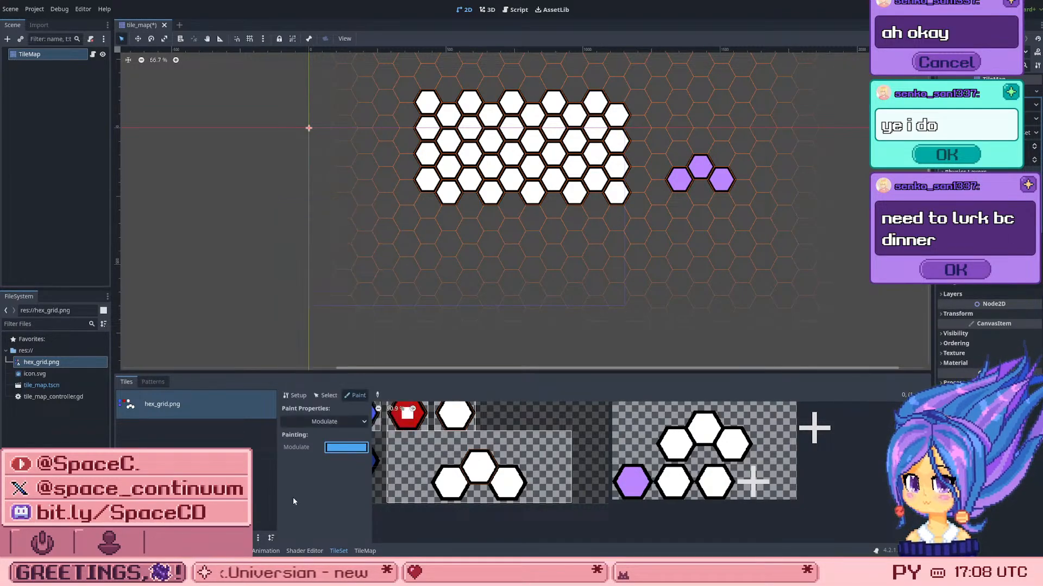
Step: Apply the light blue Modulate to the three-hex alternative tile and save the scene
{"action": "left_click", "coordinate": [328, 421]}
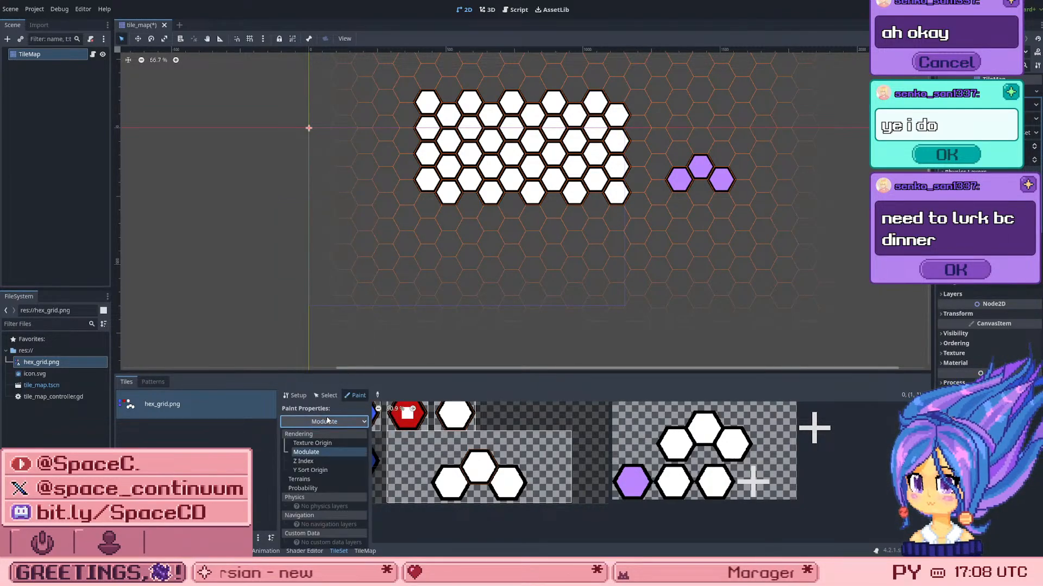
{"action": "left_click", "coordinate": [716, 437]}
{"action": "key", "text": "ctrl+s"}
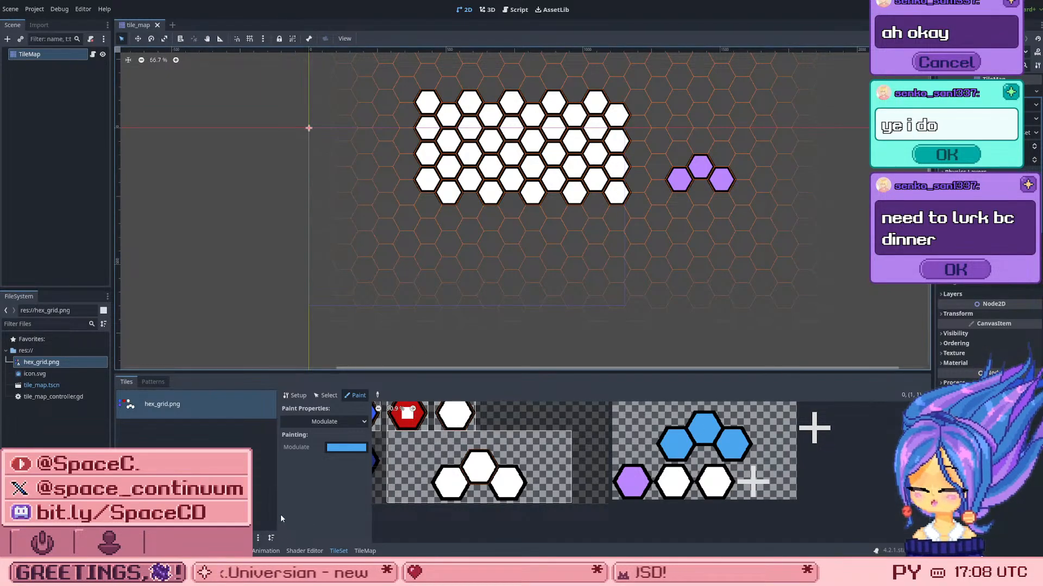
Step: Pick the blue three-hex alternative in the TileMap, try painting two copies below the purple hexes, and undo both
{"action": "left_click", "coordinate": [365, 551]}
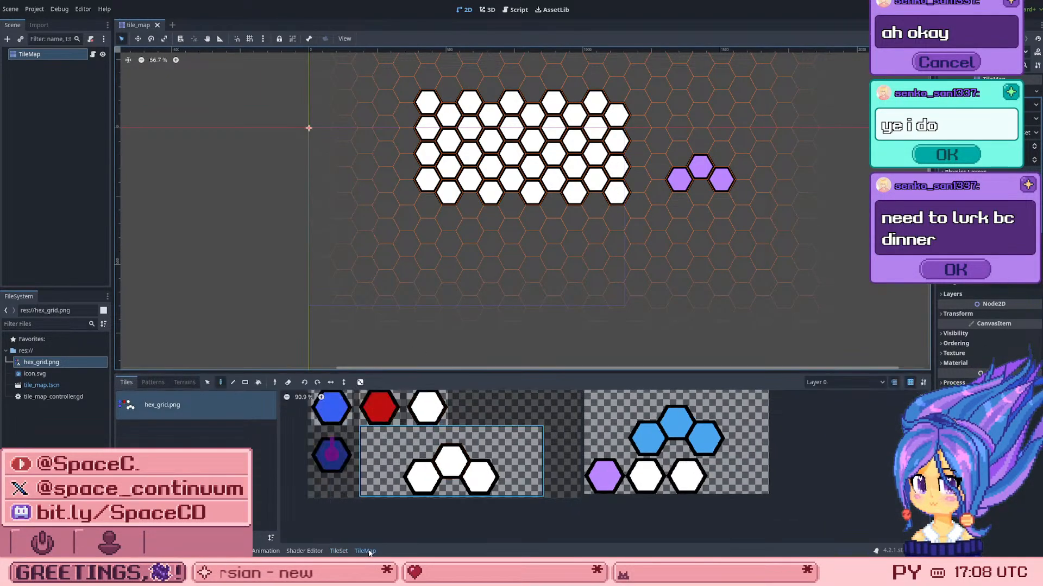
{"action": "left_click", "coordinate": [676, 423]}
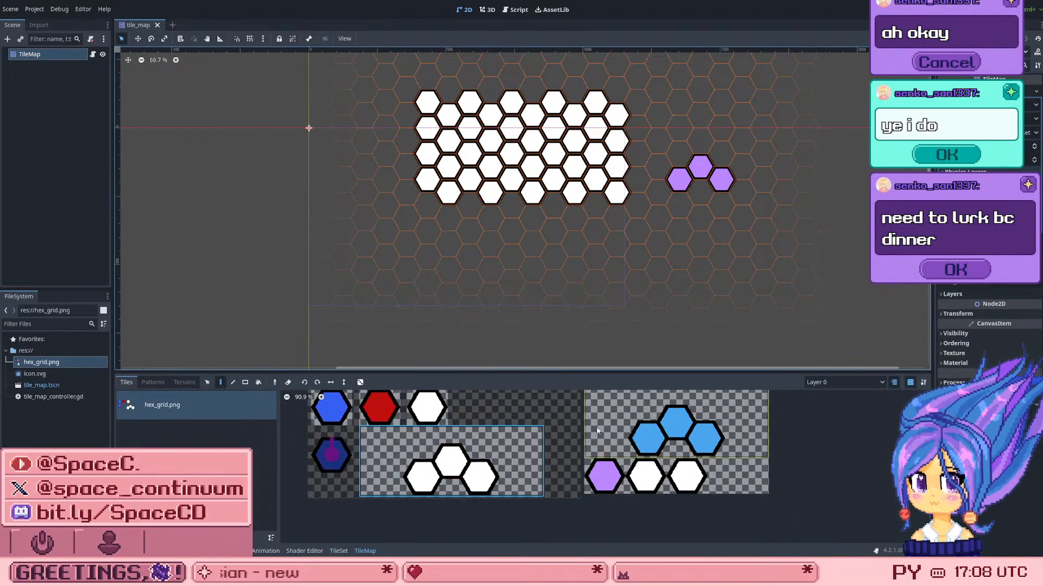
{"action": "left_click", "coordinate": [700, 195]}
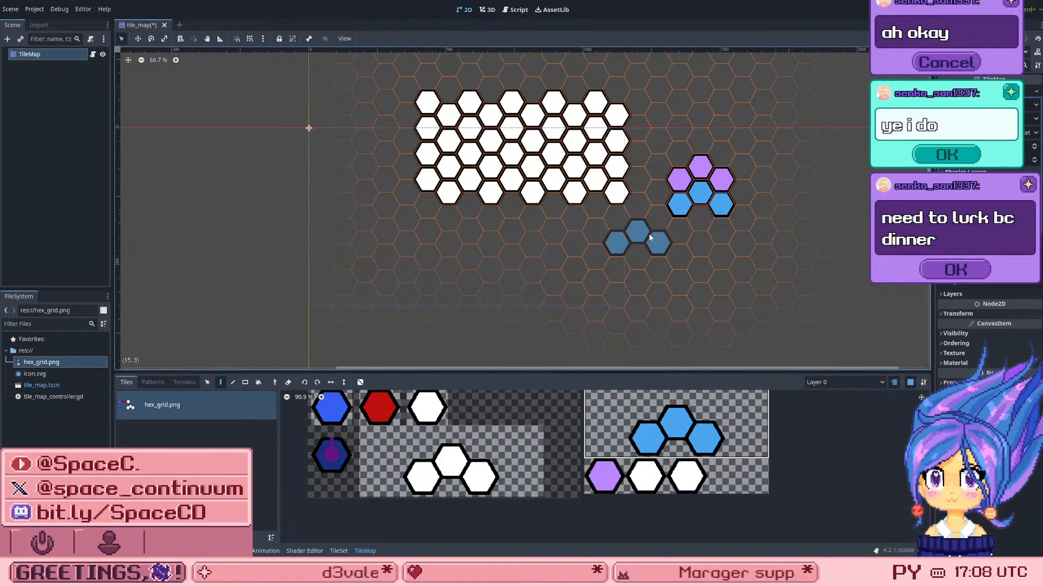
{"action": "left_click", "coordinate": [654, 231]}
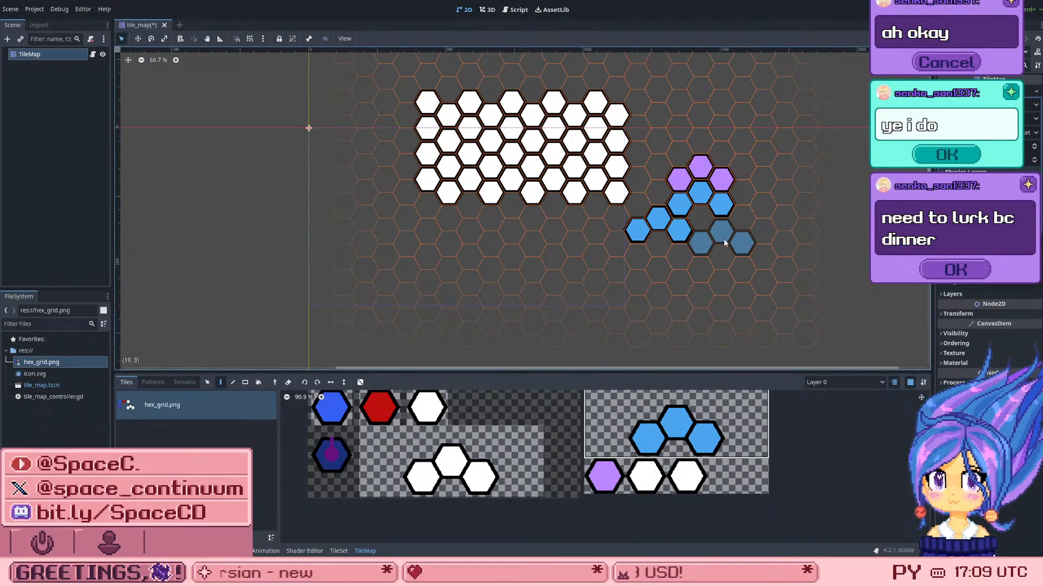
{"action": "key", "text": "ctrl+z"}
{"action": "key", "text": "ctrl+z"}
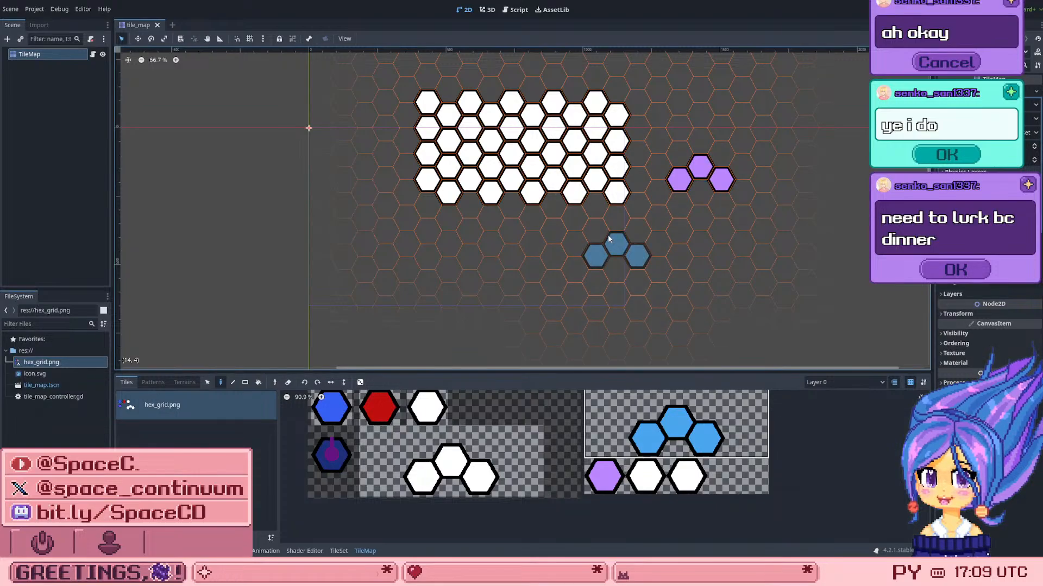
Step: Try painting the blue three-hex tile over the middle of the white grid twice, undoing each attempt
{"action": "left_click", "coordinate": [538, 145]}
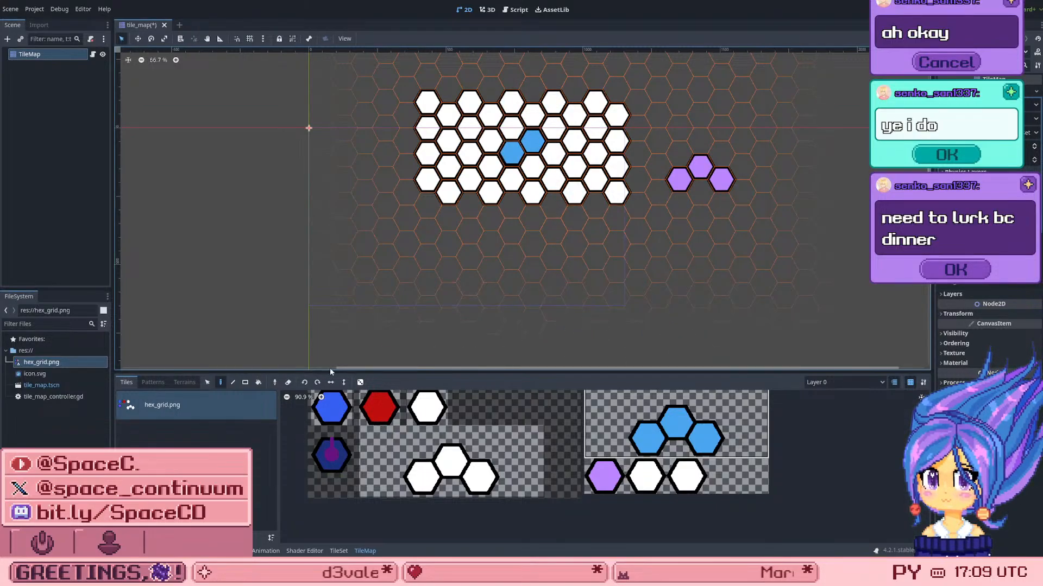
{"action": "key", "text": "ctrl+z"}
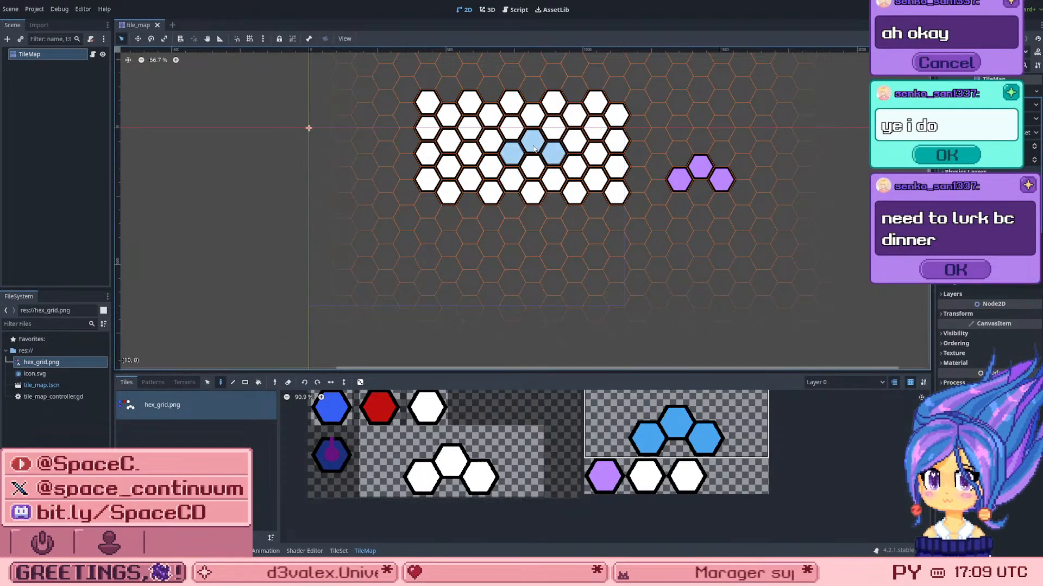
{"action": "left_click", "coordinate": [537, 156]}
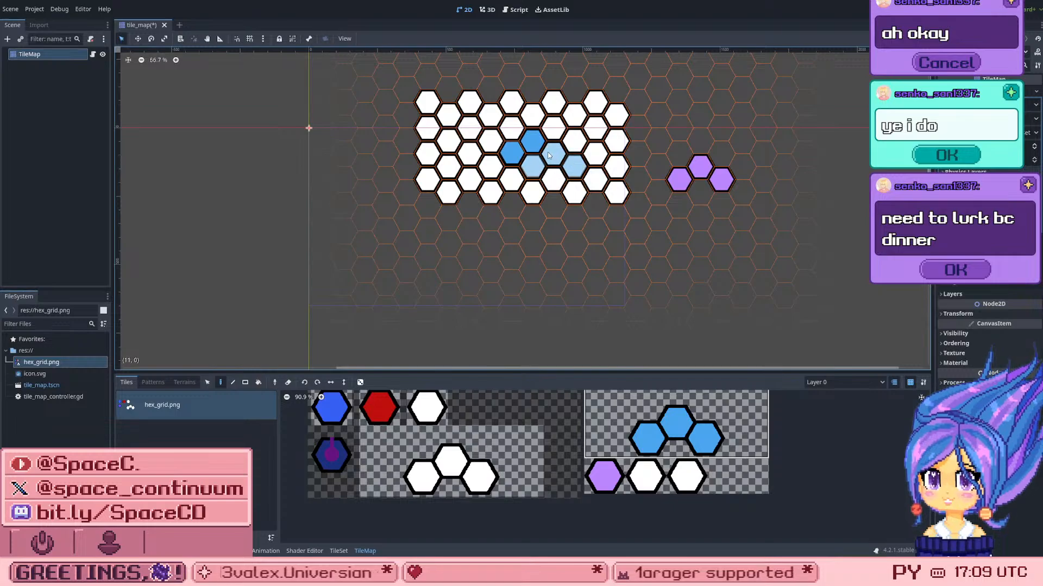
{"action": "key", "text": "ctrl+z"}
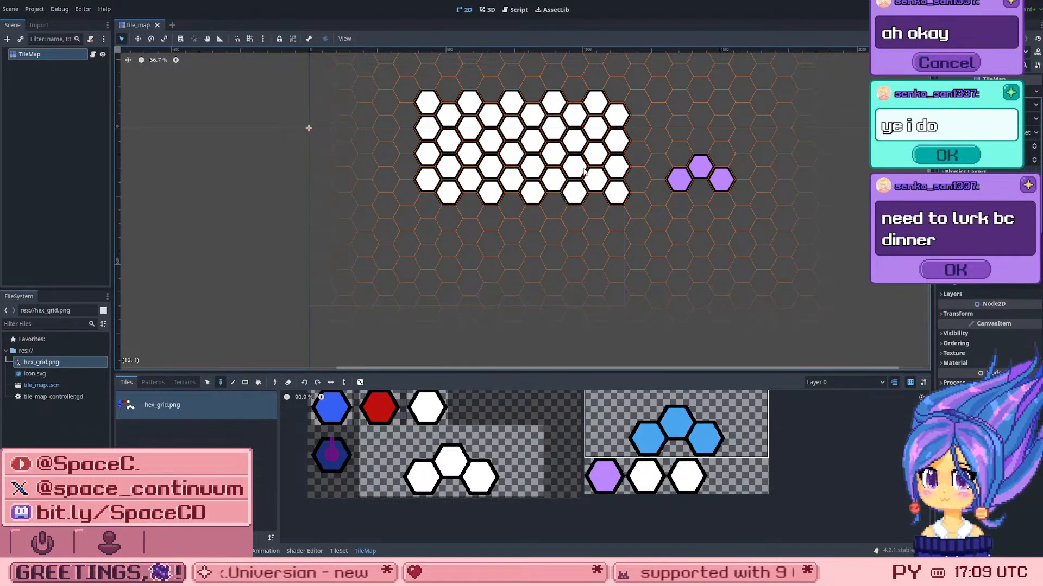
Step: Try the blue three-hex tile at the white grid's upper-right corner, just beyond it, and at the upper-left edge, undoing every placement
{"action": "left_click", "coordinate": [597, 104]}
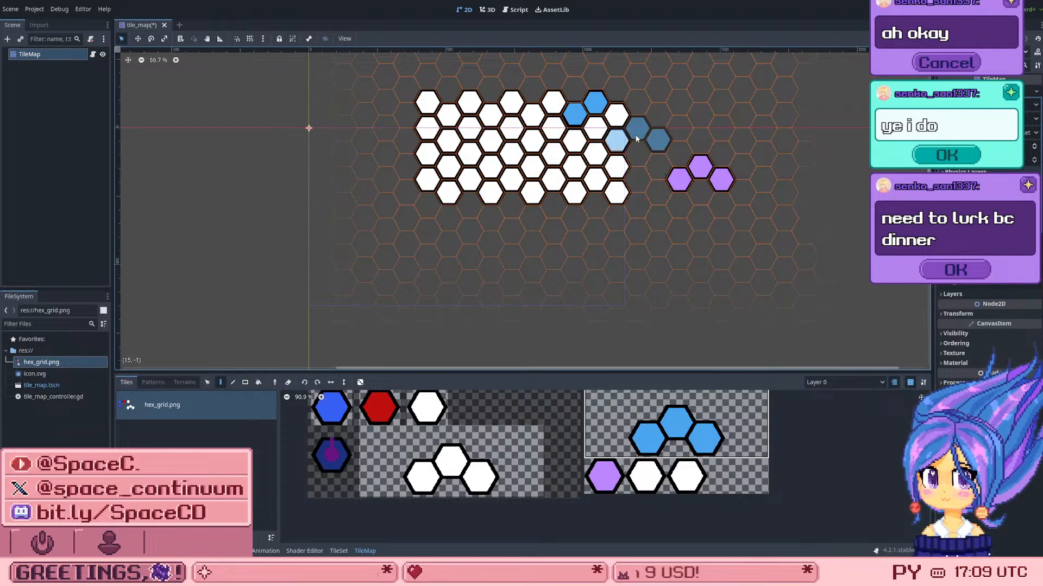
{"action": "left_click", "coordinate": [637, 103]}
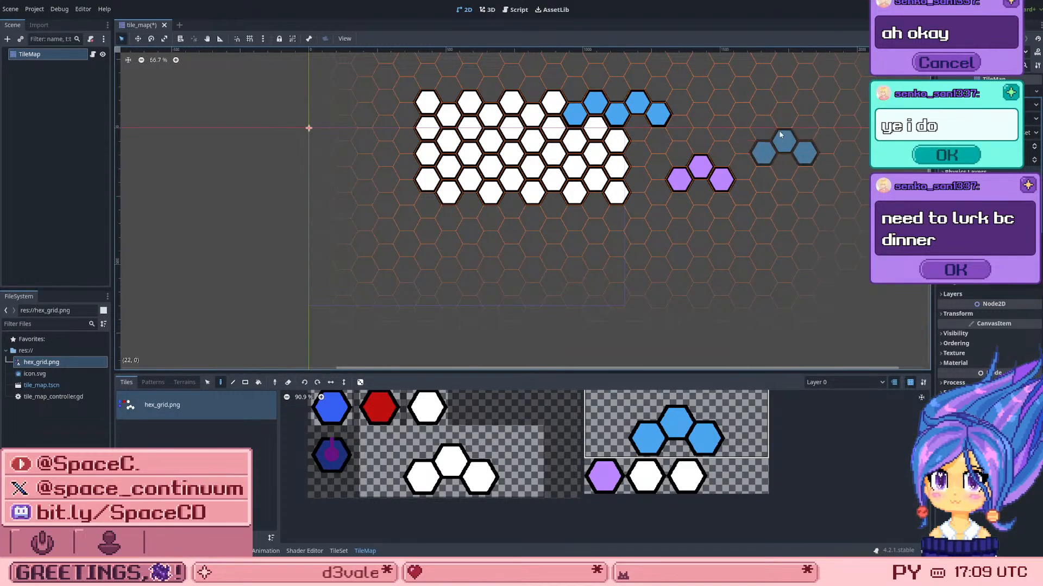
{"action": "key", "text": "ctrl+z"}
{"action": "key", "text": "ctrl+z"}
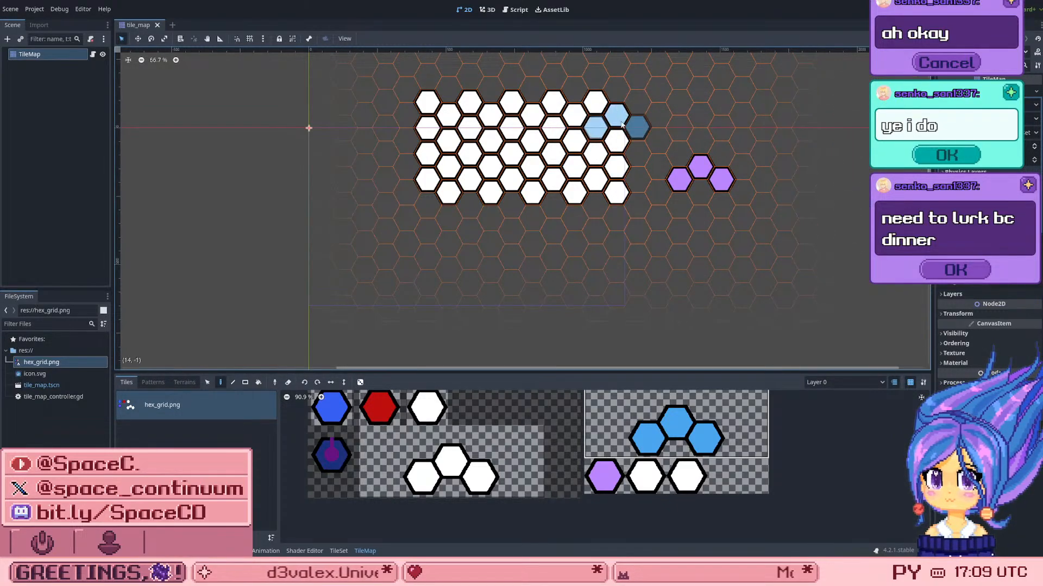
{"action": "left_click", "coordinate": [407, 97]}
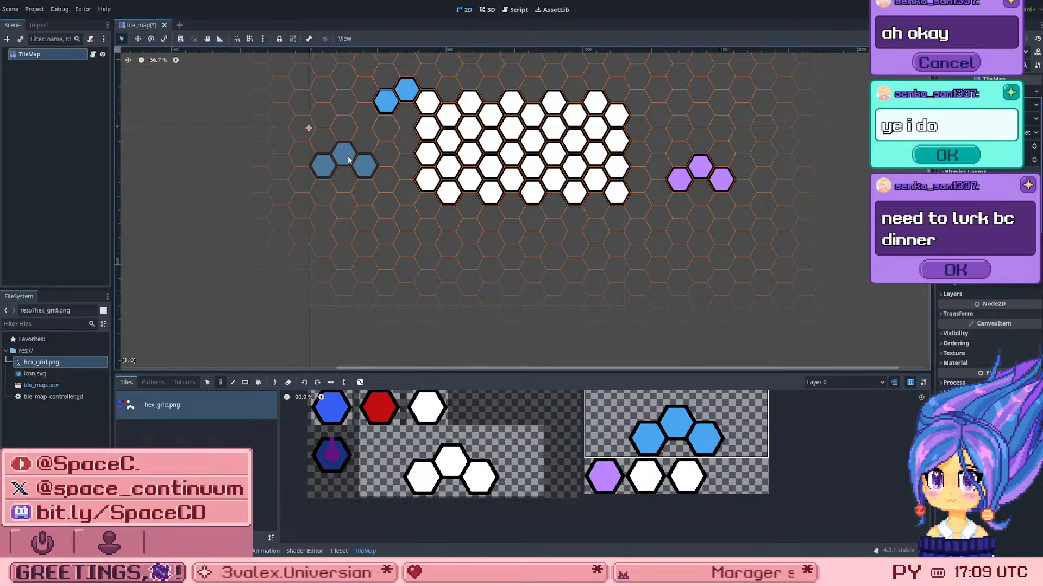
{"action": "key", "text": "ctrl+z"}
{"action": "scroll", "coordinate": [650, 199], "scroll_direction": "down", "scroll_amount": 1}
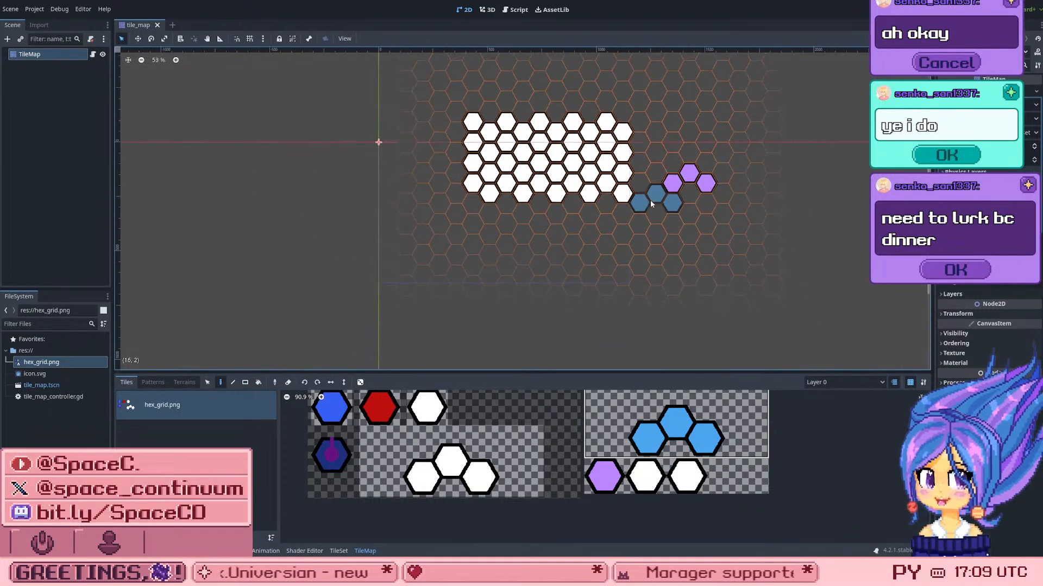
Step: Try the blue three-hex tile on and beside the grid's upper-right corner, undo it, and paint one copy just above the purple hexes
{"action": "scroll", "coordinate": [619, 98], "scroll_direction": "up", "scroll_amount": 1}
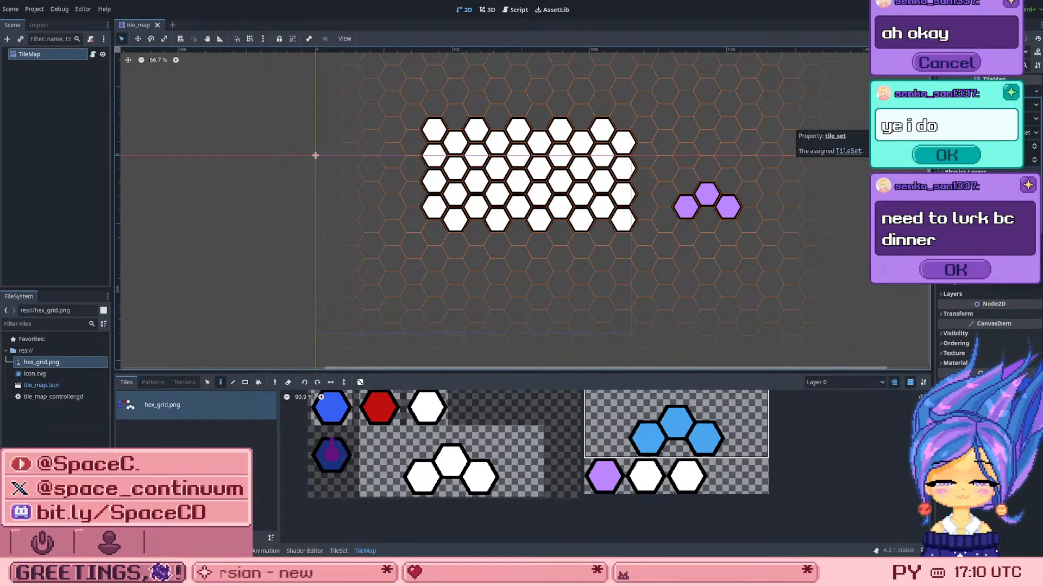
{"action": "scroll", "coordinate": [601, 139], "scroll_direction": "up", "scroll_amount": 1}
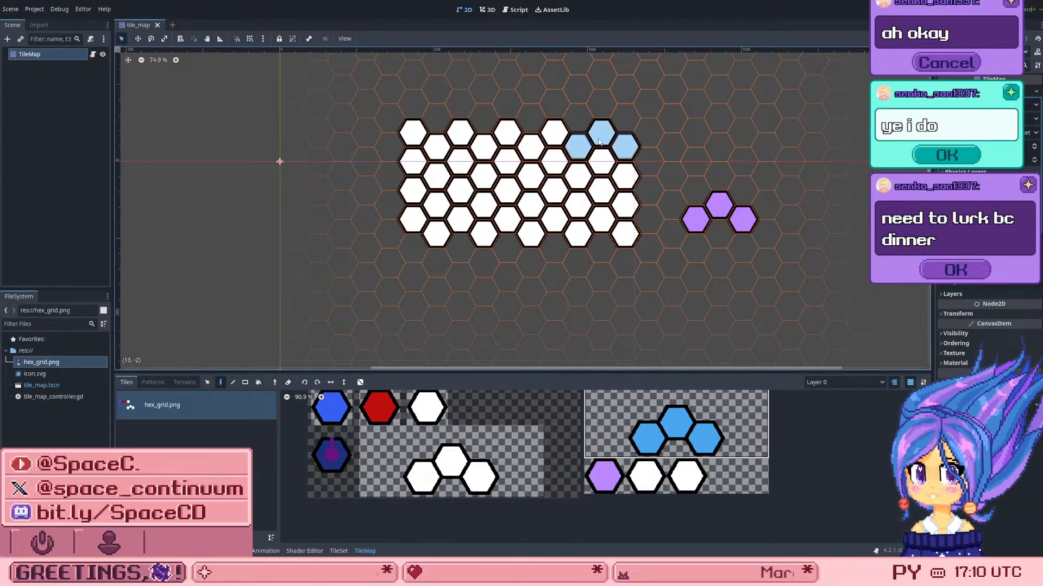
{"action": "left_click", "coordinate": [599, 142]}
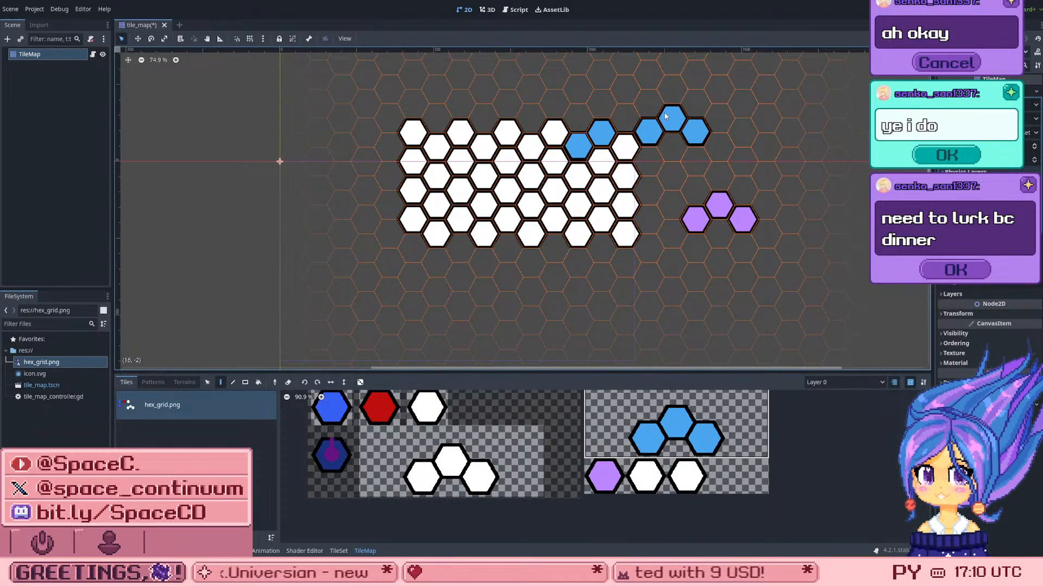
{"action": "key", "text": "ctrl+z"}
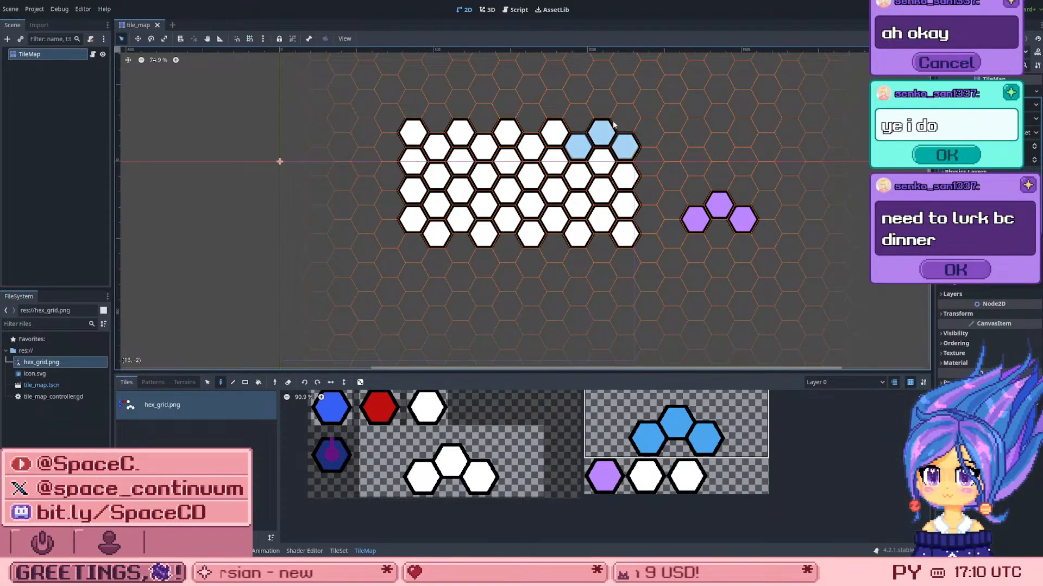
{"action": "left_click", "coordinate": [696, 170]}
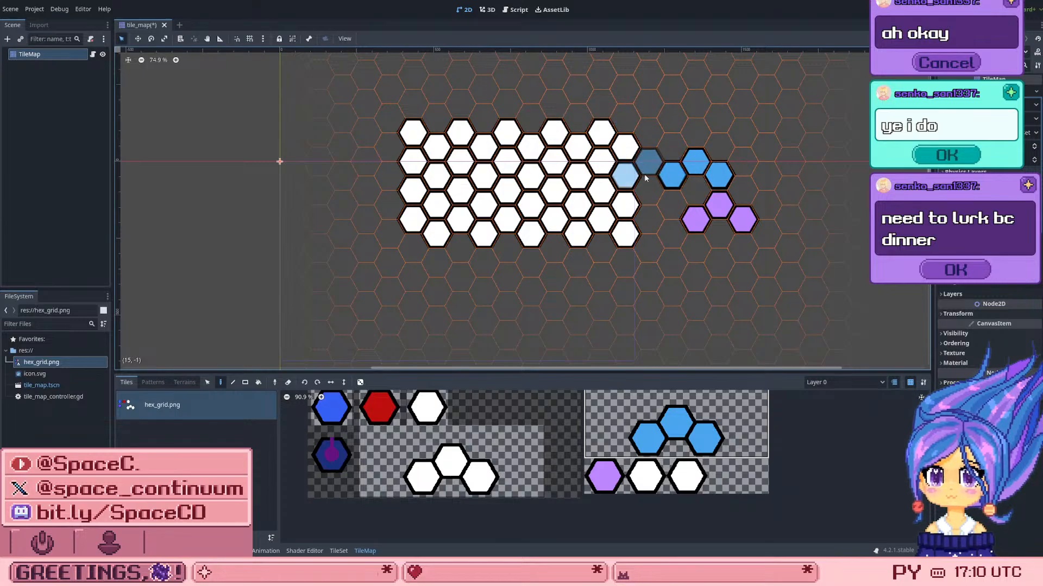
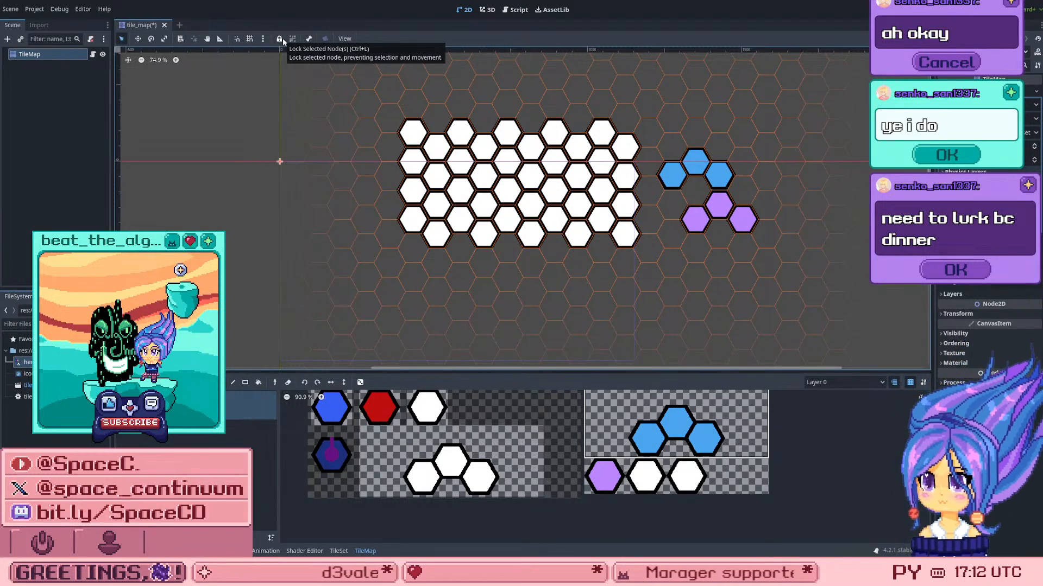
Step: Save the tile_map scene
{"action": "key", "text": "ctrl+s"}
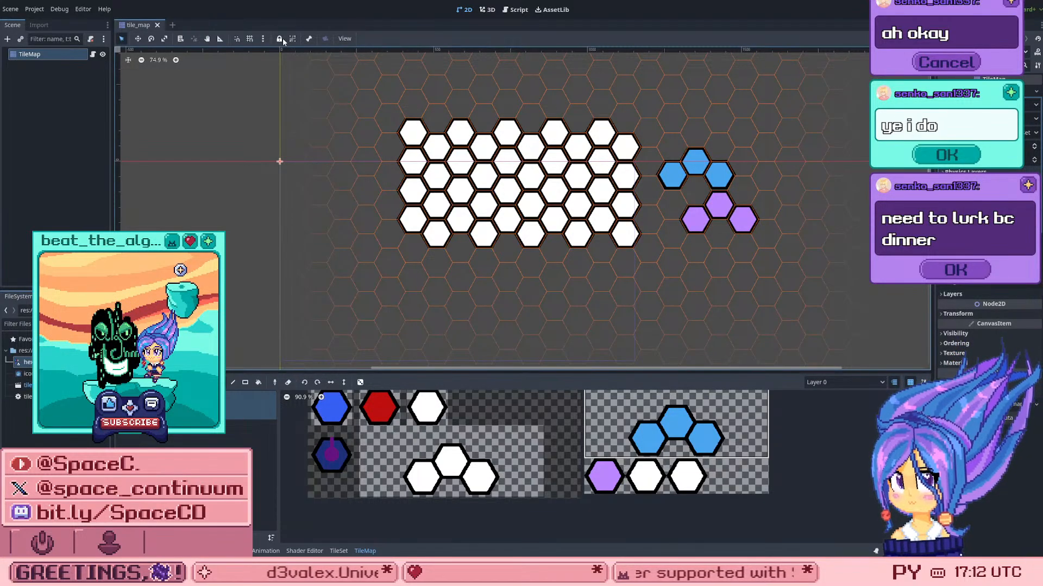
Step: Try painting the blue three-hex tile over several inner cells of the white grid, undoing every placement
{"action": "scroll", "coordinate": [543, 122], "scroll_direction": "up", "scroll_amount": 2}
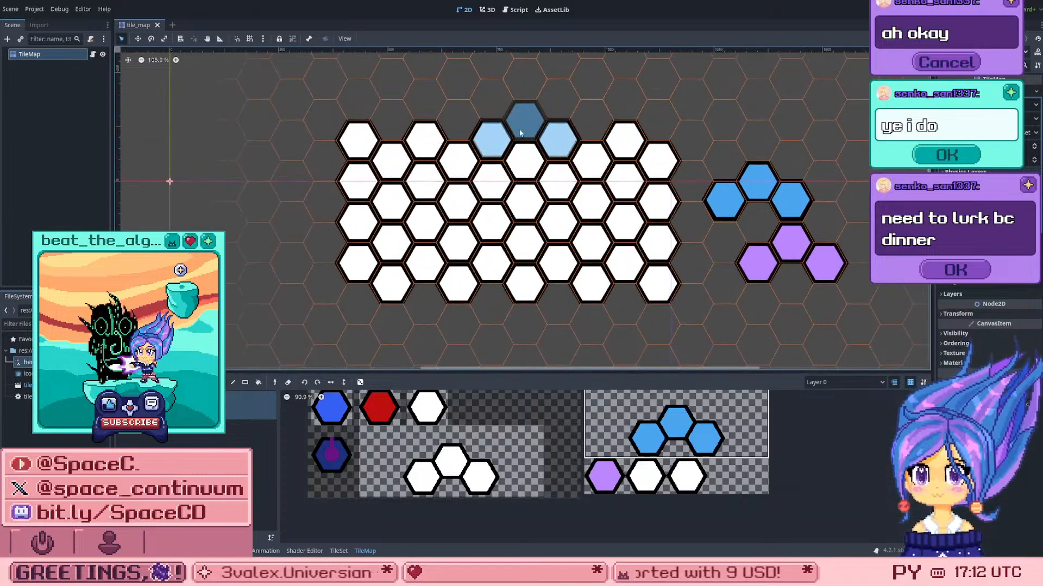
{"action": "scroll", "coordinate": [583, 246], "scroll_direction": "up", "scroll_amount": 1}
{"action": "left_click", "coordinate": [552, 169]}
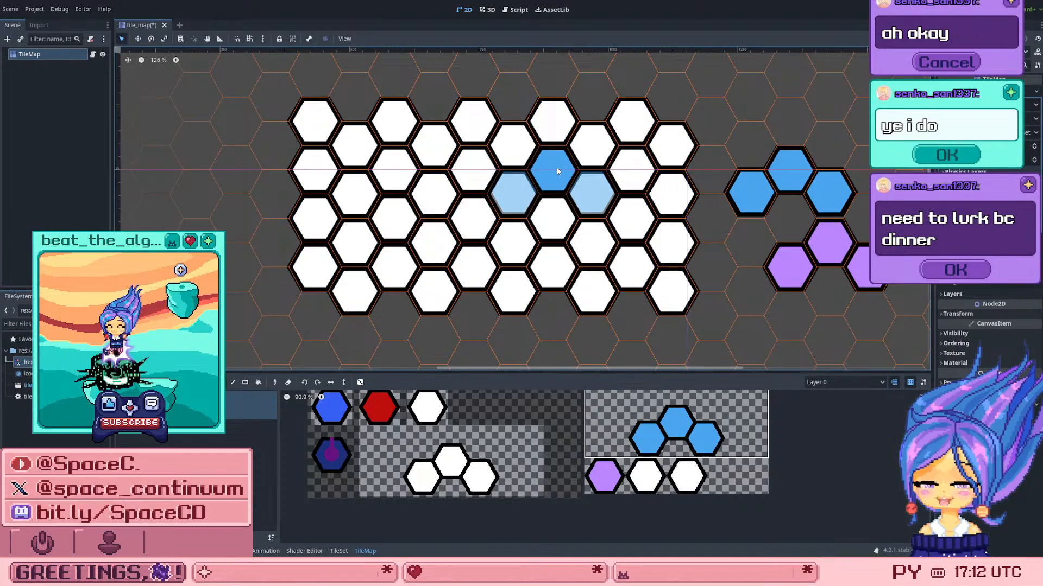
{"action": "left_click", "coordinate": [544, 272]}
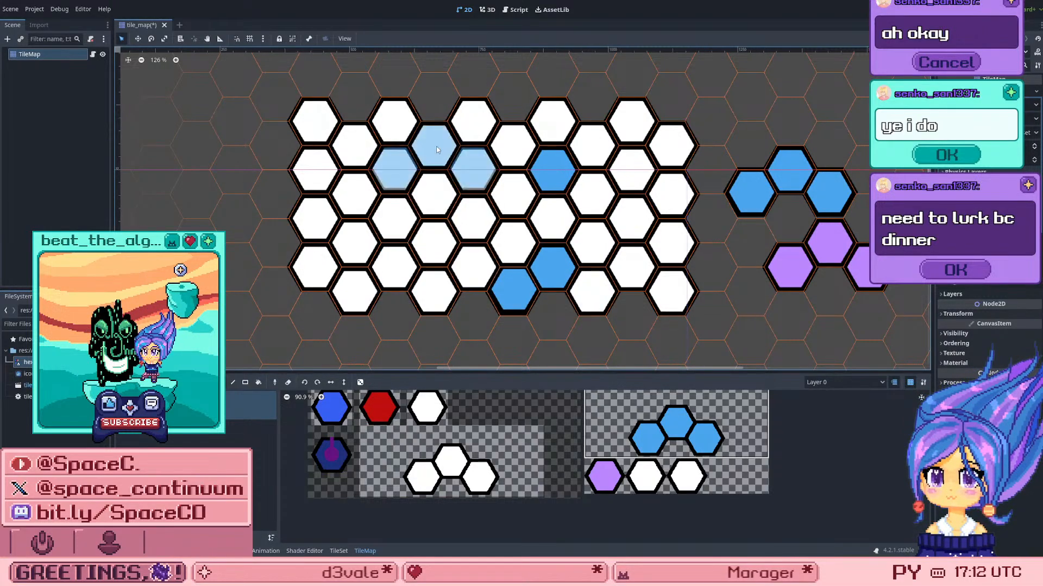
{"action": "left_click", "coordinate": [460, 207]}
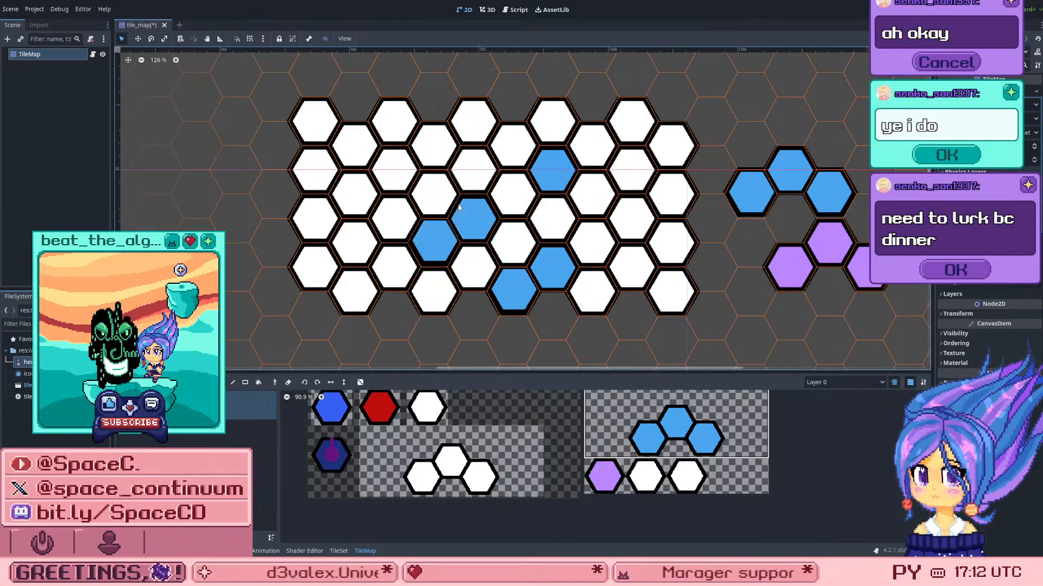
{"action": "left_click", "coordinate": [426, 218]}
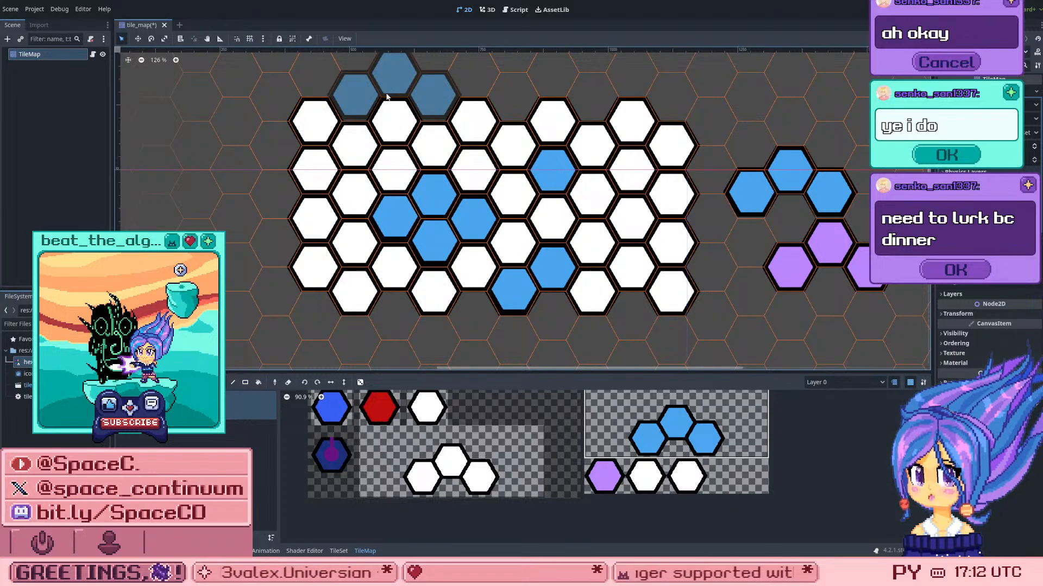
{"action": "key", "text": "ctrl+z"}
{"action": "key", "text": "ctrl+z"}
{"action": "key", "text": "ctrl+z"}
{"action": "key", "text": "ctrl+z"}
{"action": "key", "text": "ctrl+z"}
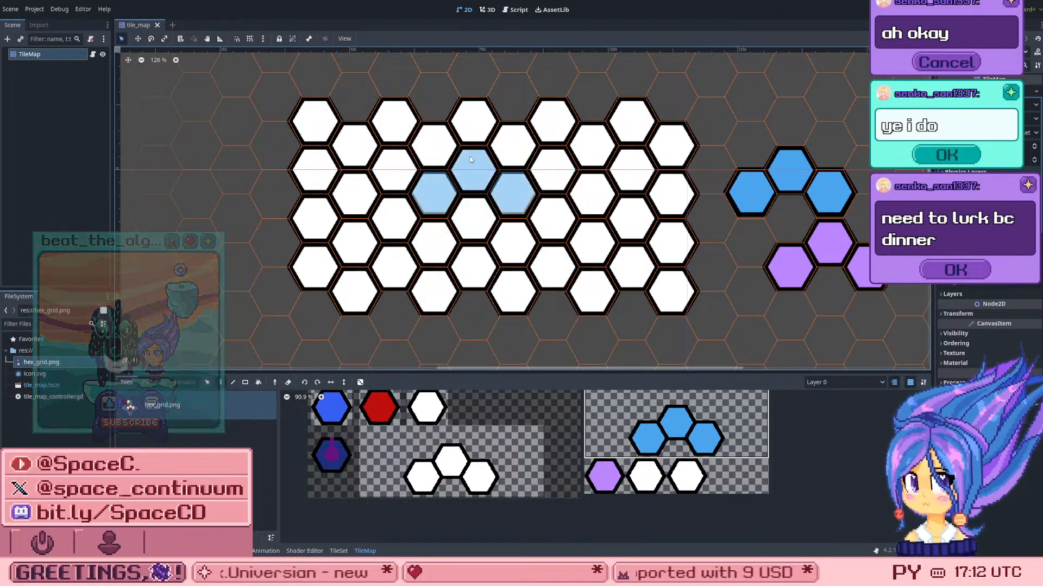
{"action": "left_click", "coordinate": [393, 170]}
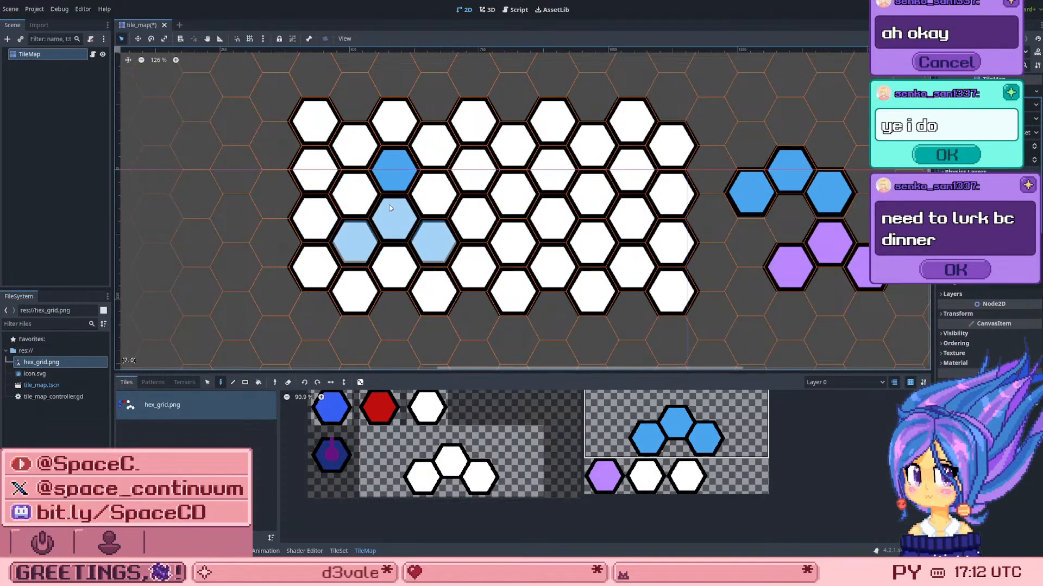
{"action": "key", "text": "ctrl+z"}
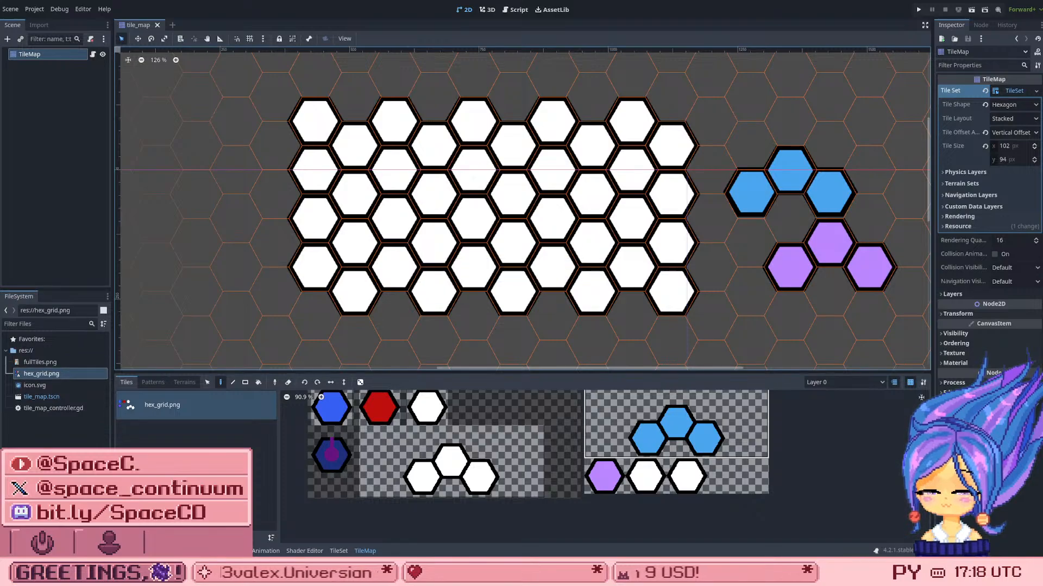
Step: Add fullTiles.png as a second atlas in the TileSet and accept automatic tile creation
{"action": "left_click", "coordinate": [40, 362]}
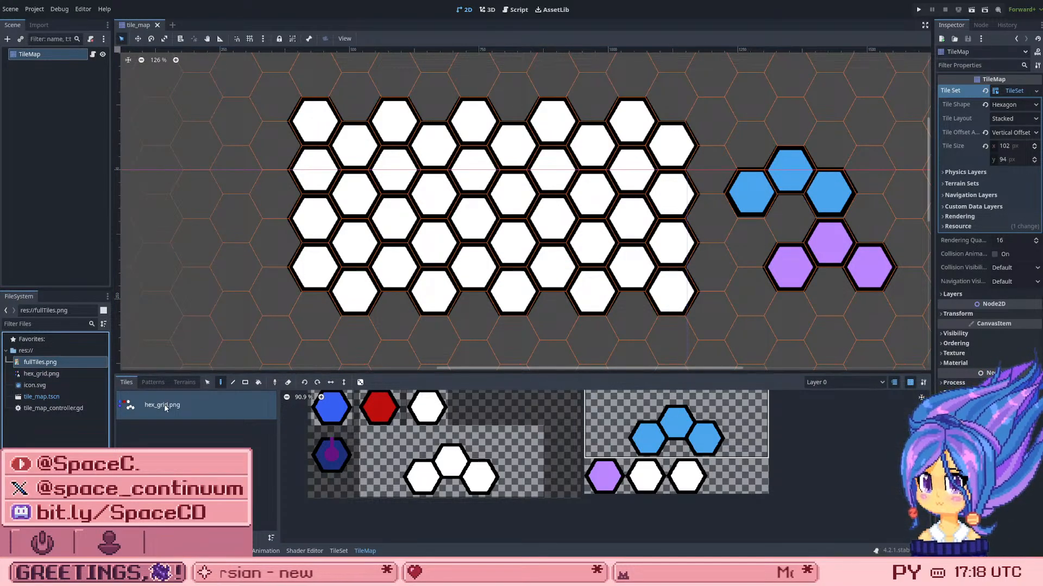
{"action": "left_click_drag", "start_coordinate": [25, 364], "coordinate": [150, 447]}
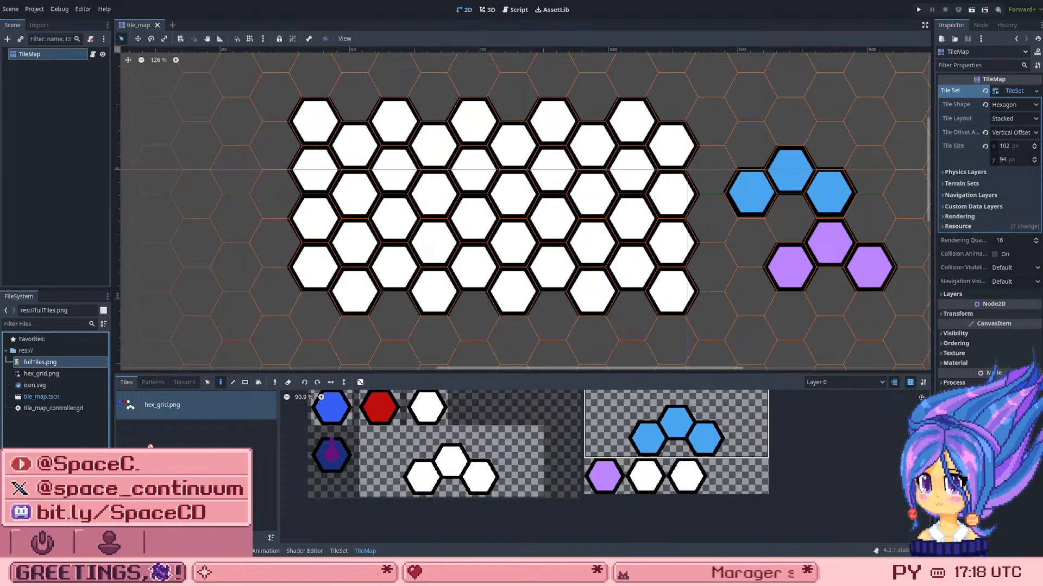
{"action": "left_click_drag", "start_coordinate": [67, 361], "coordinate": [402, 429]}
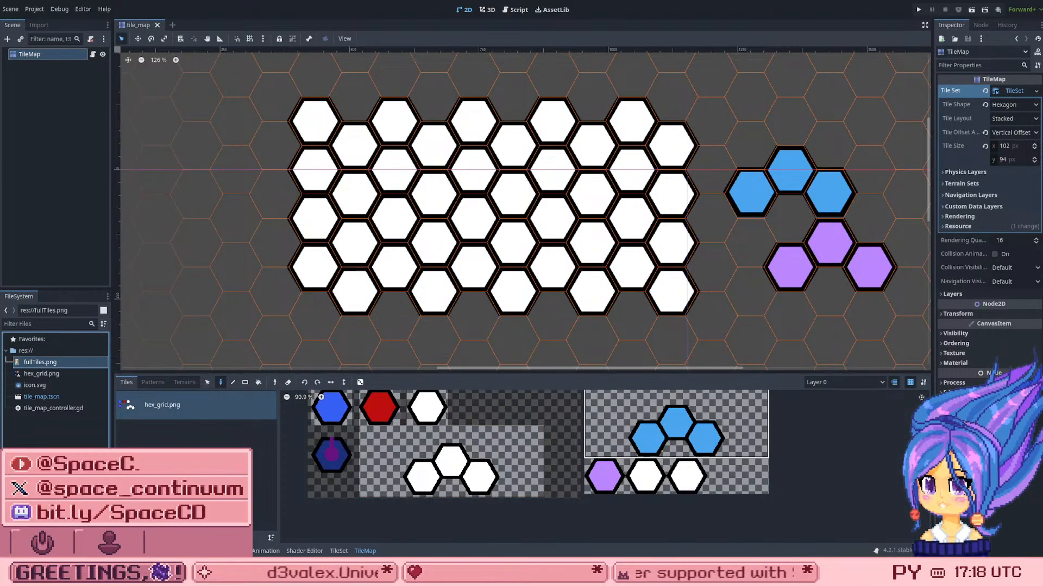
{"action": "left_click", "coordinate": [339, 551]}
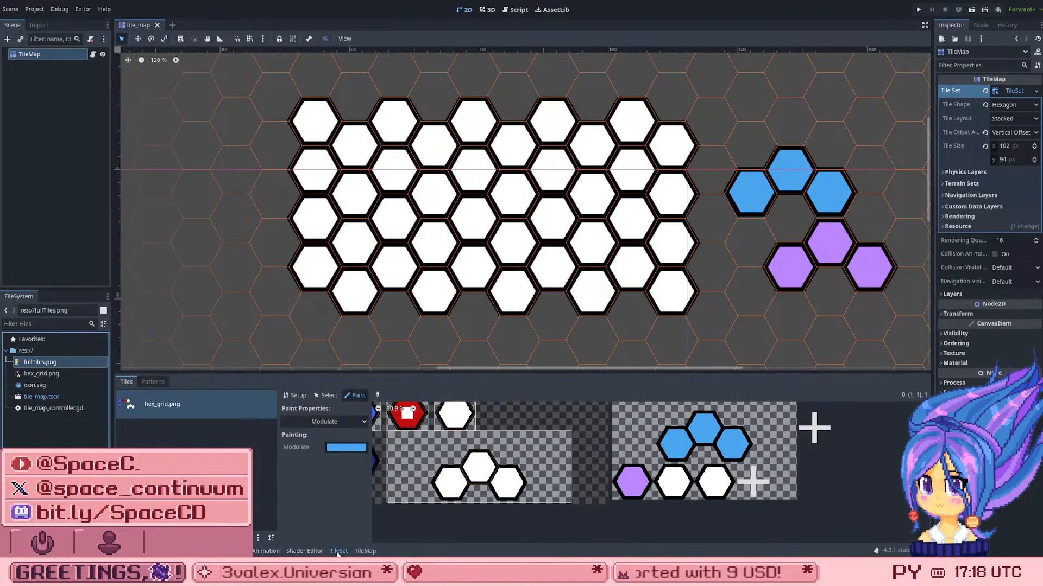
{"action": "left_click_drag", "start_coordinate": [57, 365], "coordinate": [195, 439]}
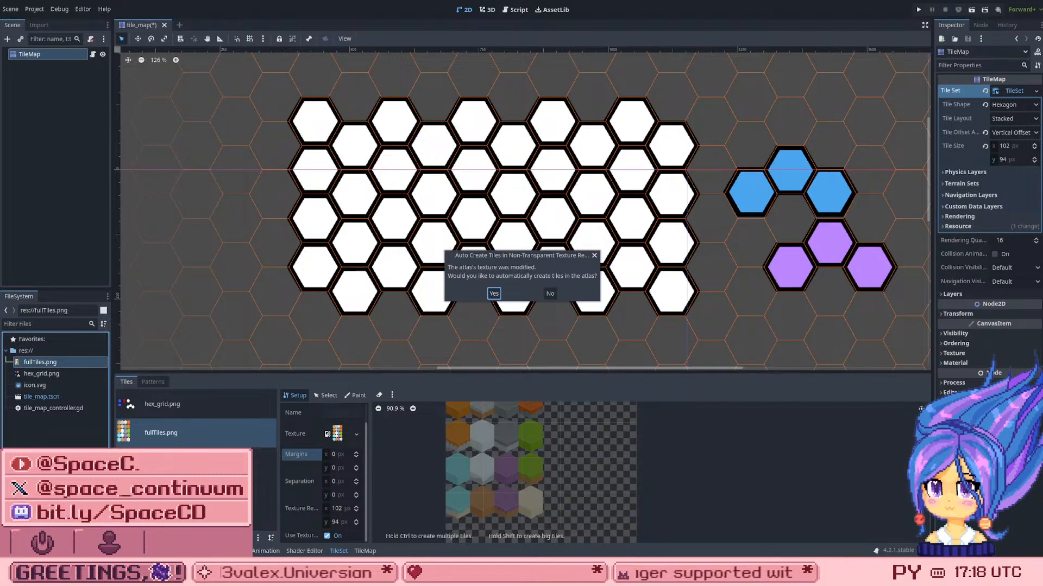
{"action": "left_click", "coordinate": [493, 294]}
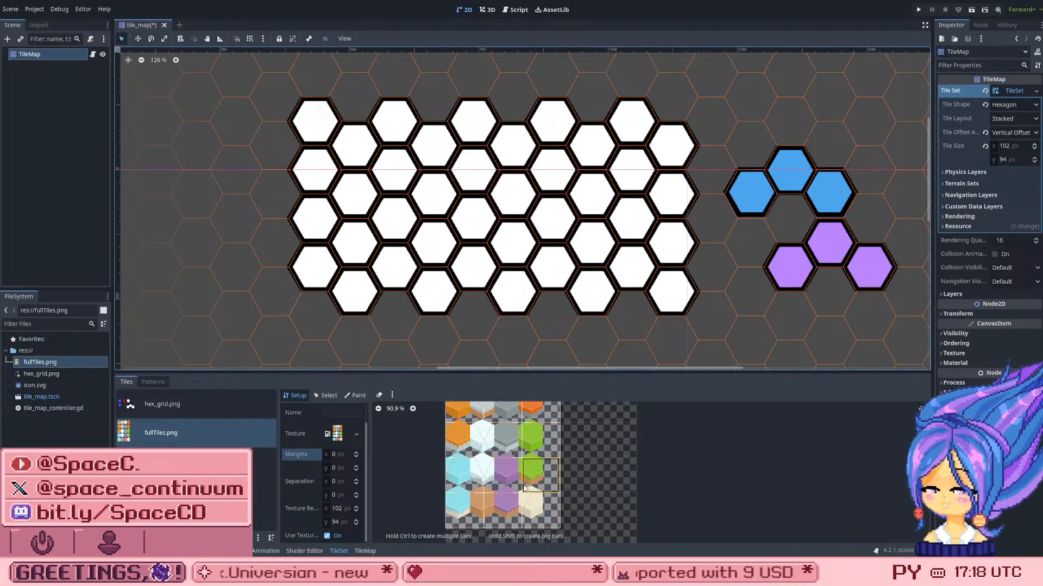
Step: Inspect the fullTiles.png atlas grid and set its texture region width to 65 px
{"action": "scroll", "coordinate": [513, 475], "scroll_direction": "up", "scroll_amount": 1}
{"action": "scroll", "coordinate": [511, 476], "scroll_direction": "down", "scroll_amount": 4}
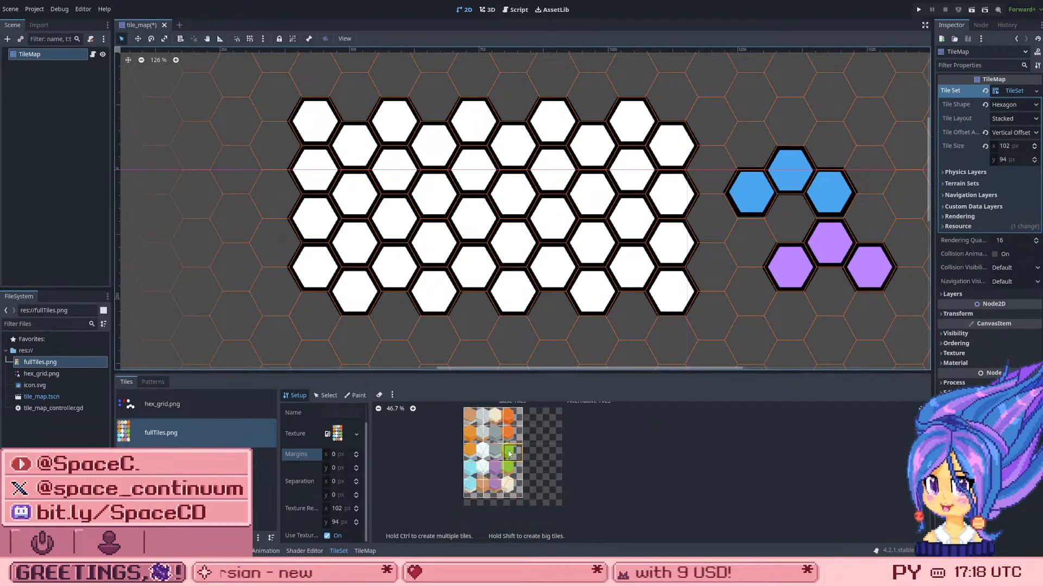
{"action": "scroll", "coordinate": [483, 429], "scroll_direction": "down", "scroll_amount": 2}
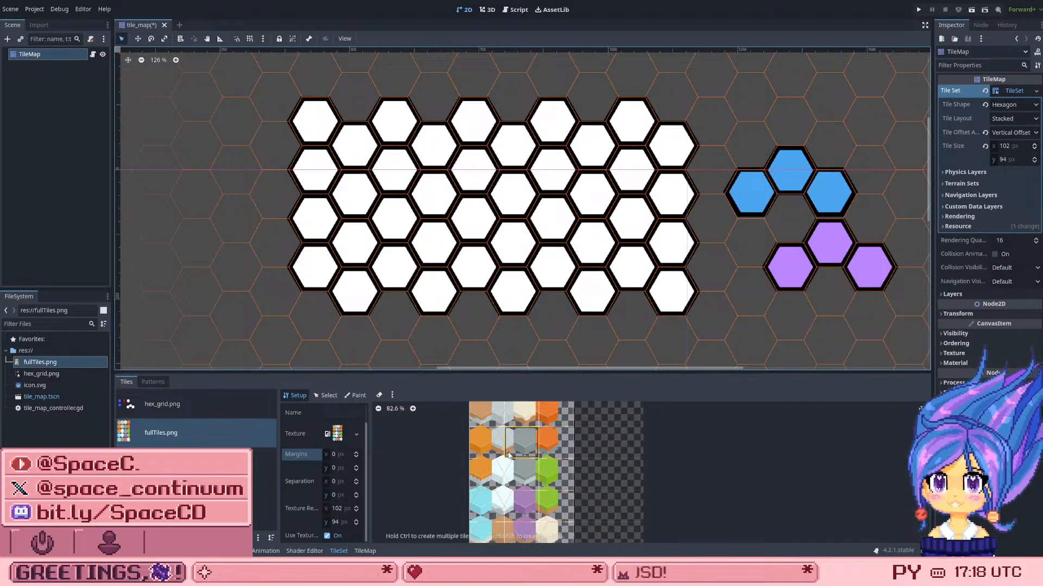
{"action": "scroll", "coordinate": [489, 415], "scroll_direction": "up", "scroll_amount": 6}
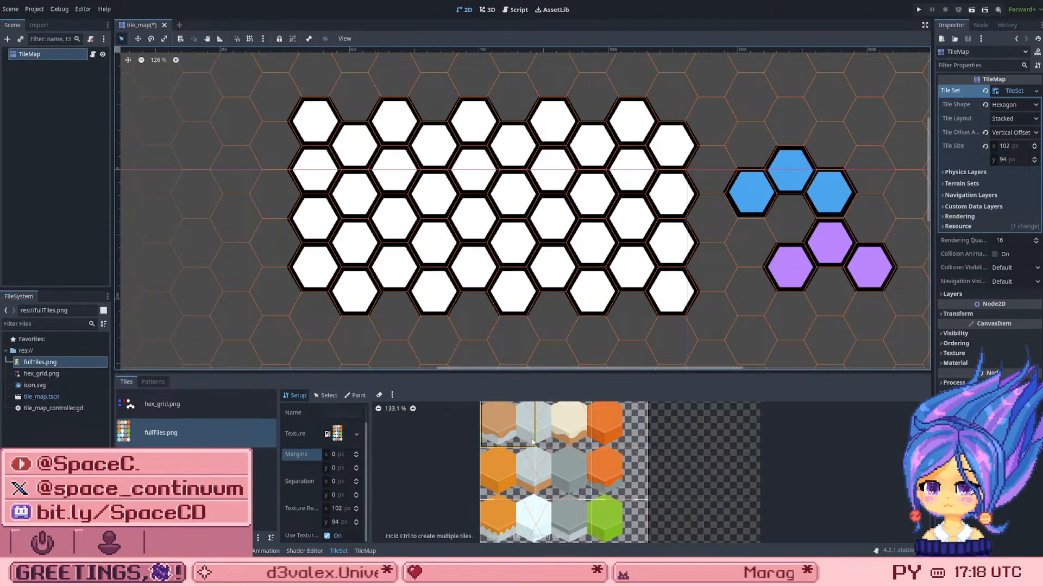
{"action": "scroll", "coordinate": [526, 448], "scroll_direction": "down", "scroll_amount": 2}
{"action": "scroll", "coordinate": [501, 437], "scroll_direction": "up", "scroll_amount": 1}
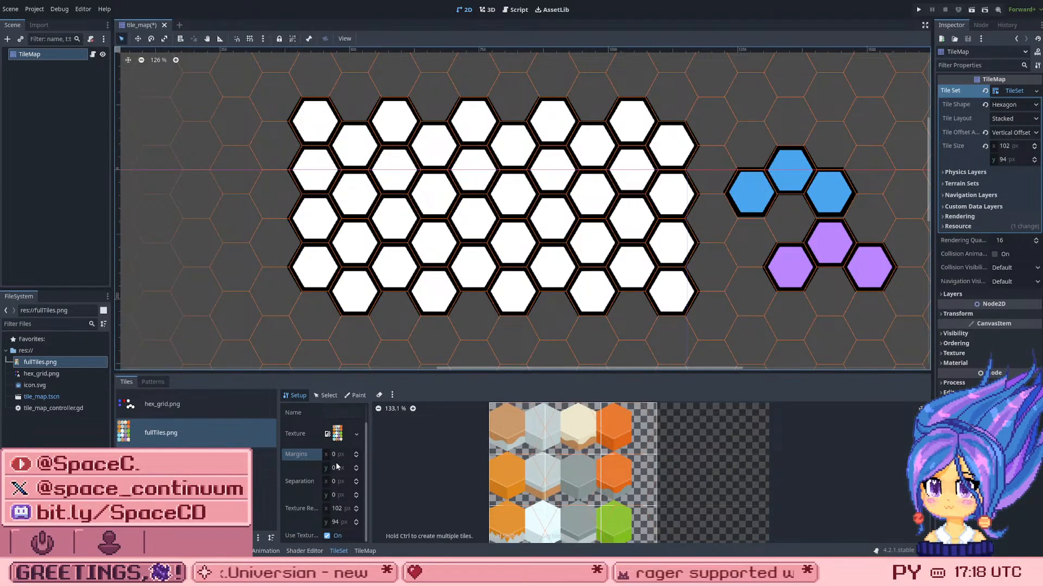
{"action": "left_click", "coordinate": [337, 509]}
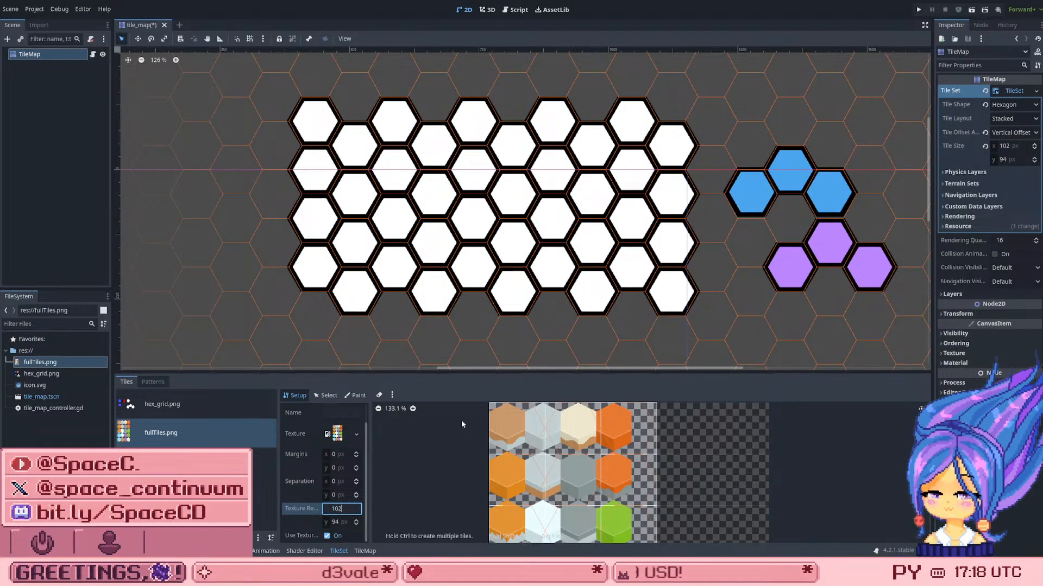
{"action": "type", "text": "90"}
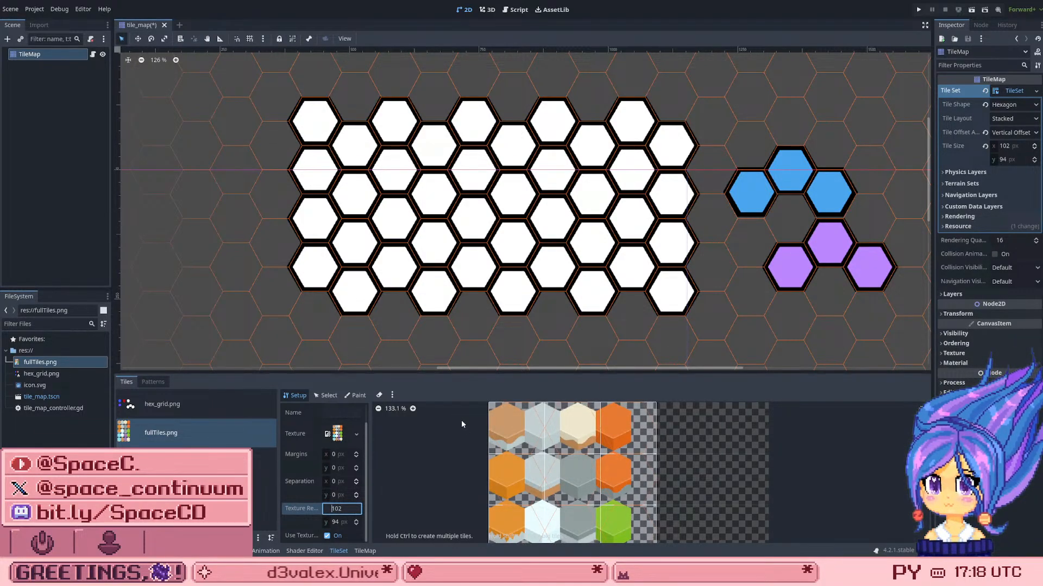
{"action": "key", "text": "BackSpace"}
{"action": "key", "text": "BackSpace"}
{"action": "type", "text": "65"}
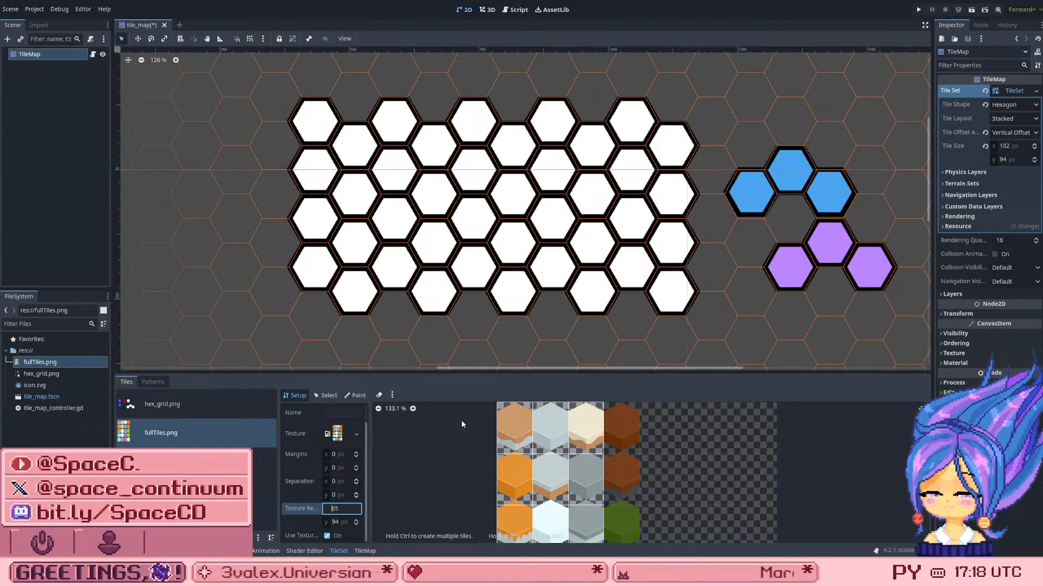
{"action": "key", "text": "Down"}
{"action": "key", "text": "Up"}
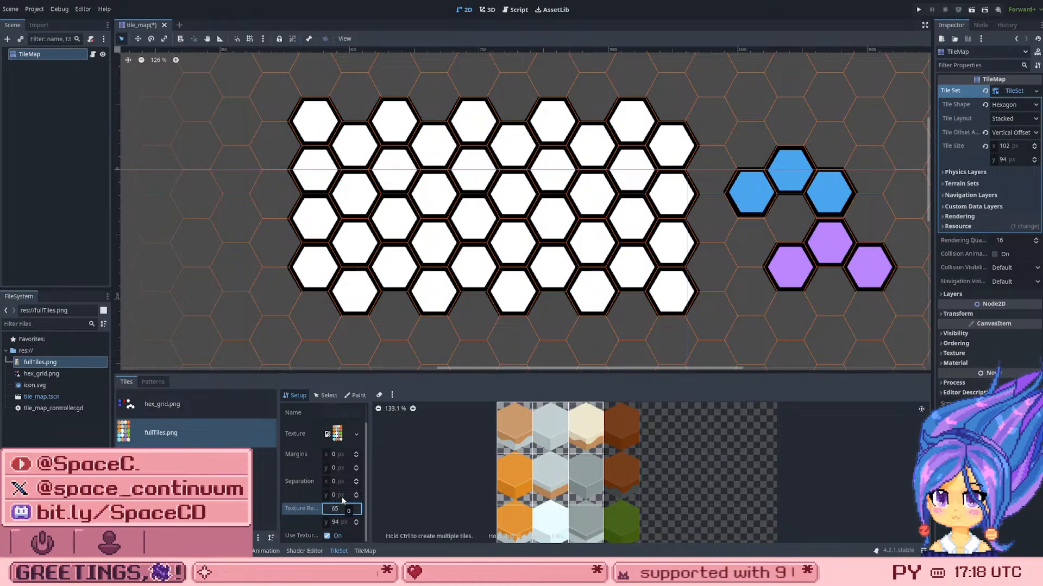
Step: Set the fullTiles.png atlas's texture region size to 64 × 64 px
{"action": "left_click", "coordinate": [334, 522]}
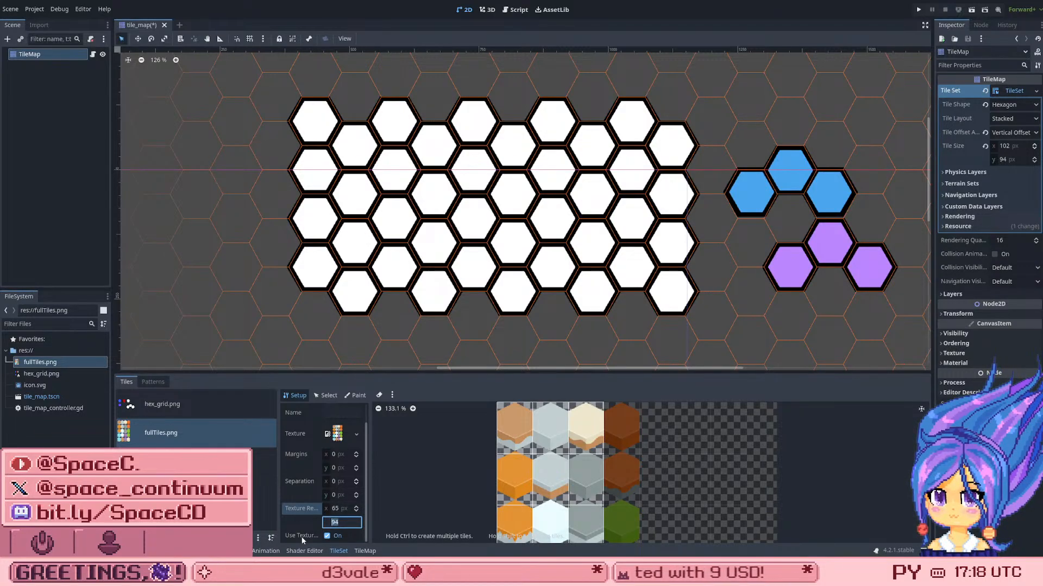
{"action": "left_click", "coordinate": [333, 509]}
{"action": "type", "text": "64"}
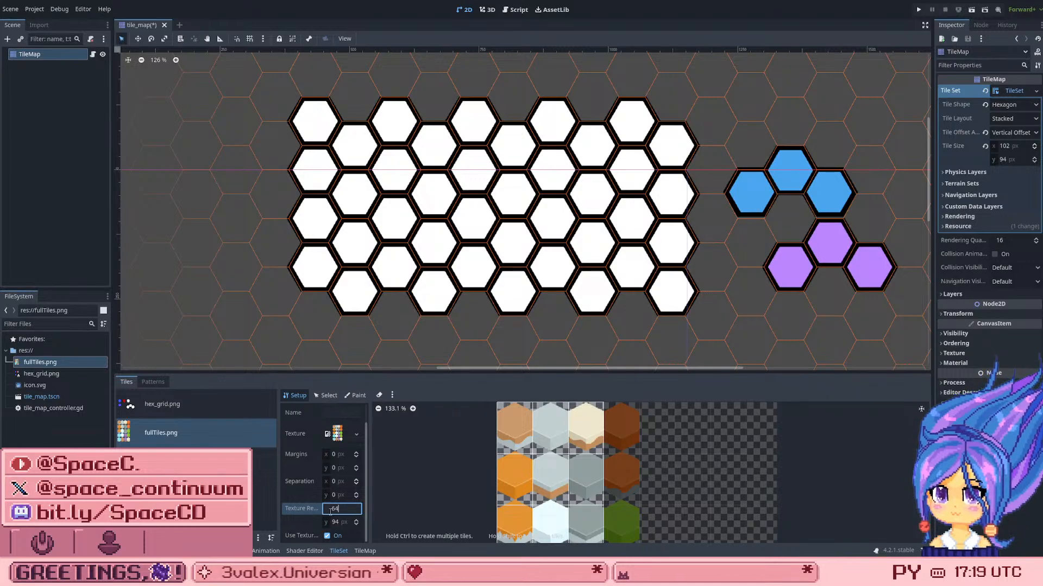
{"action": "key", "text": "Return"}
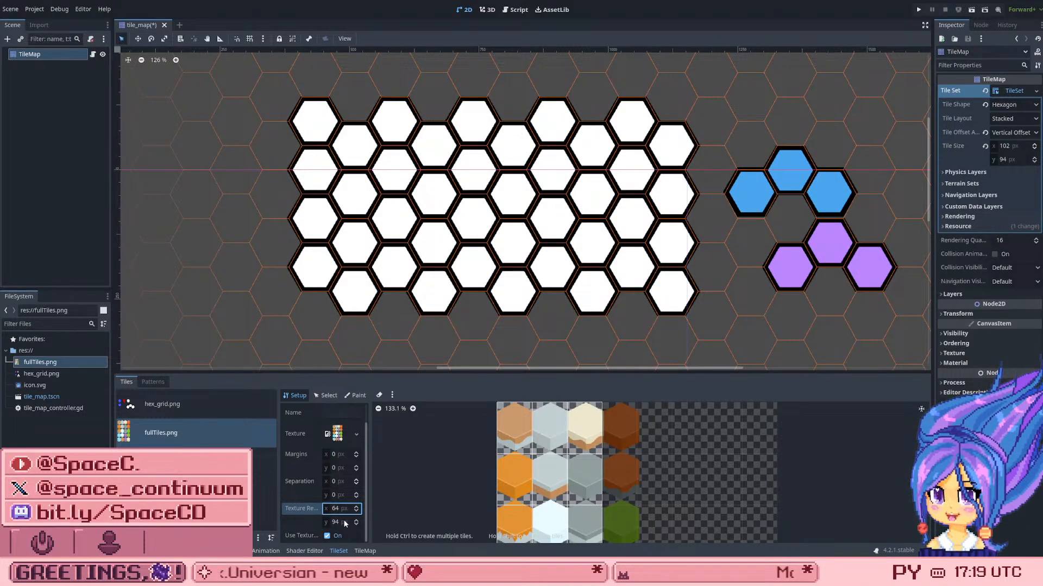
{"action": "left_click", "coordinate": [344, 522]}
{"action": "type", "text": "64"}
{"action": "key", "text": "Return"}
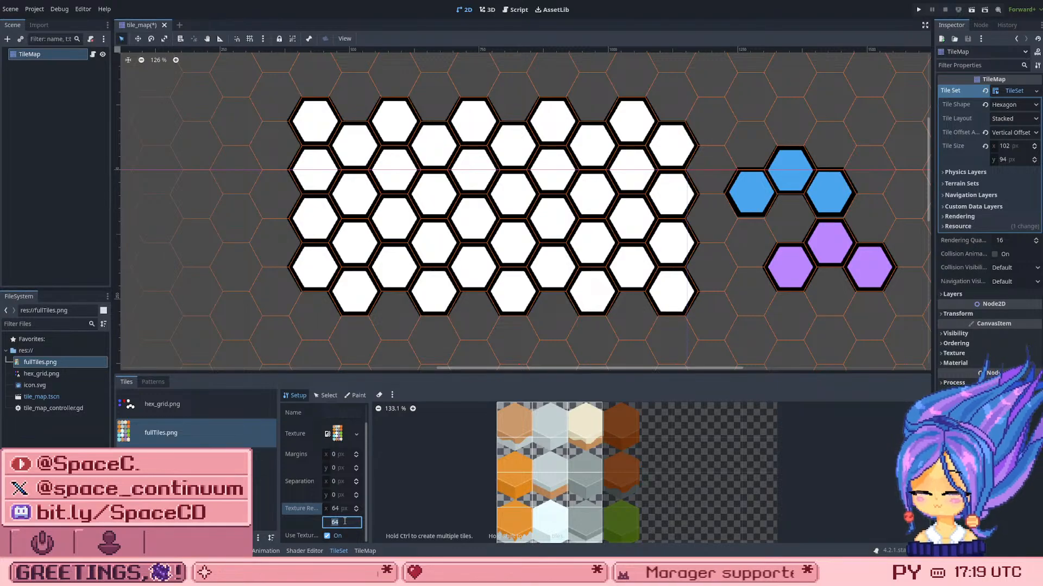
Step: Adjust the fullTiles.png texture region to 65 px wide and 89 px high, checking the fit around the tiles
{"action": "scroll", "coordinate": [344, 521], "scroll_direction": "up", "scroll_amount": 12}
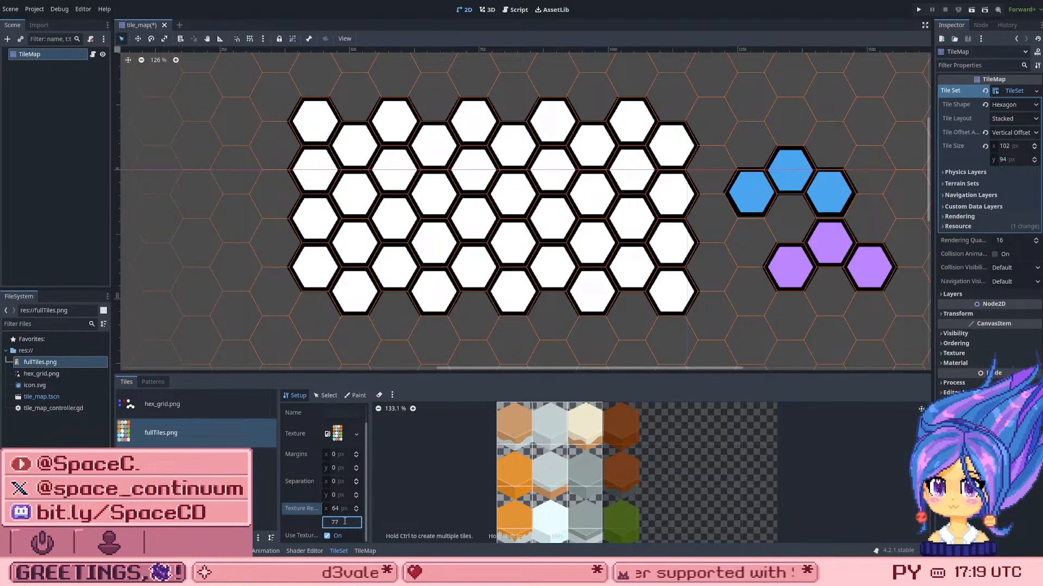
{"action": "scroll", "coordinate": [345, 522], "scroll_direction": "up", "scroll_amount": 8}
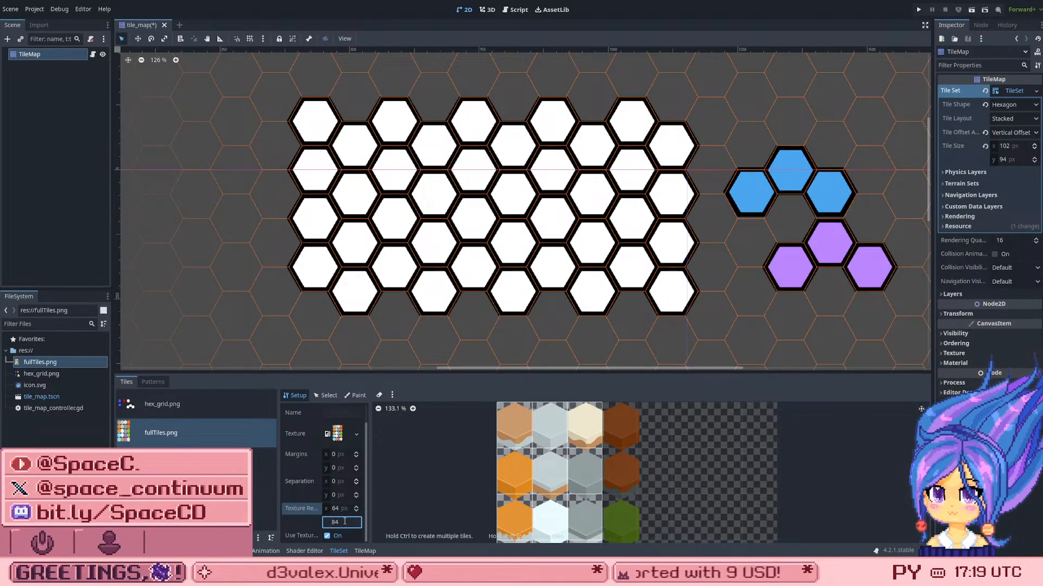
{"action": "scroll", "coordinate": [344, 521], "scroll_direction": "up", "scroll_amount": 4}
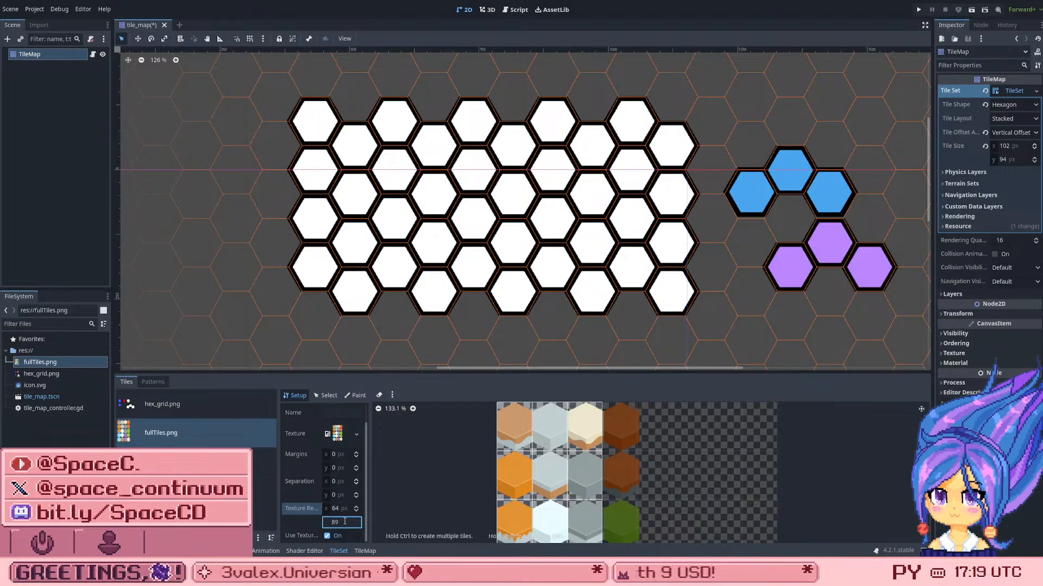
{"action": "scroll", "coordinate": [344, 522], "scroll_direction": "down", "scroll_amount": 1}
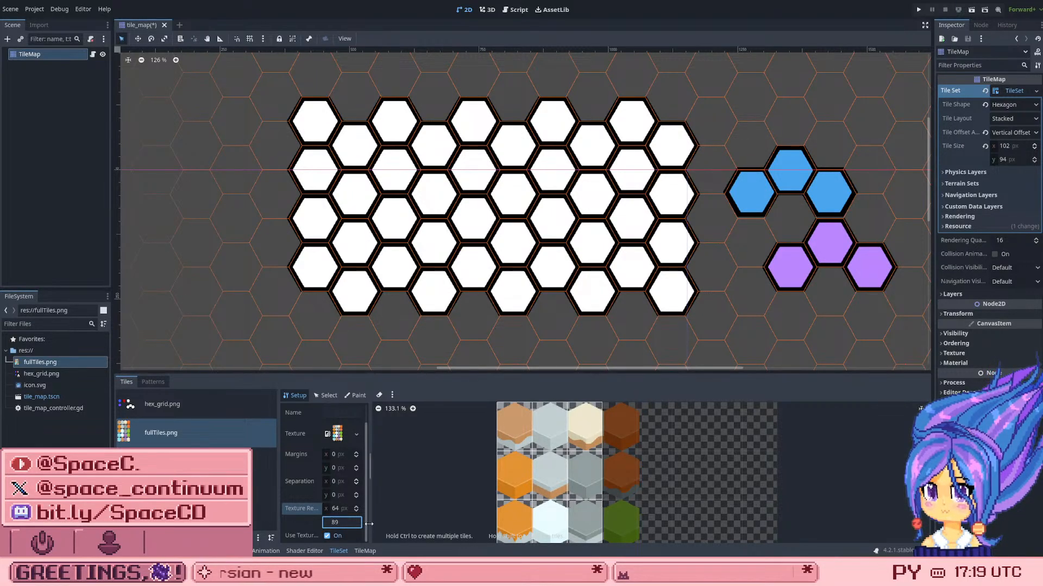
{"action": "key", "text": "Up"}
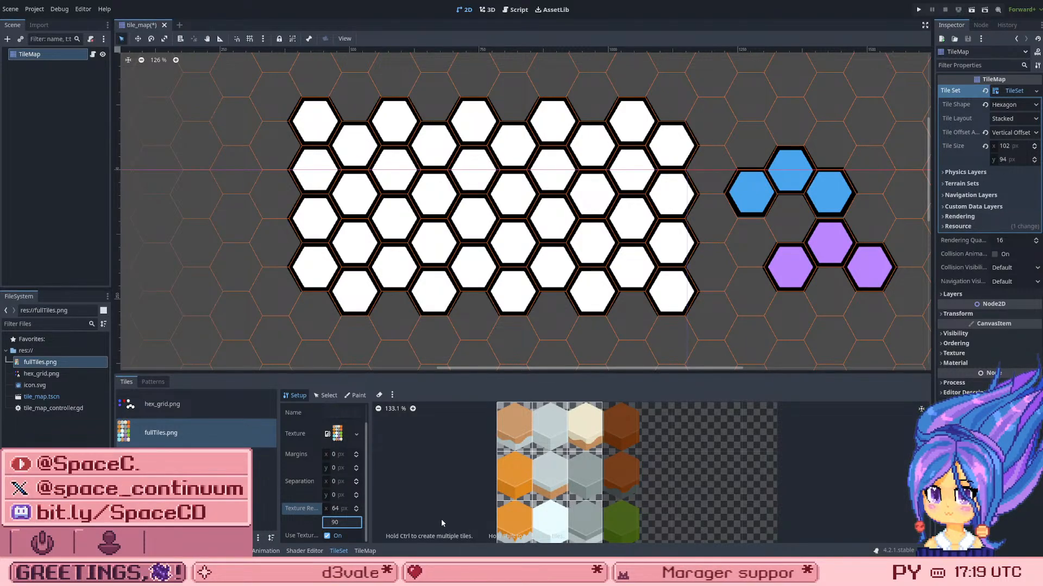
{"action": "left_click", "coordinate": [334, 508]}
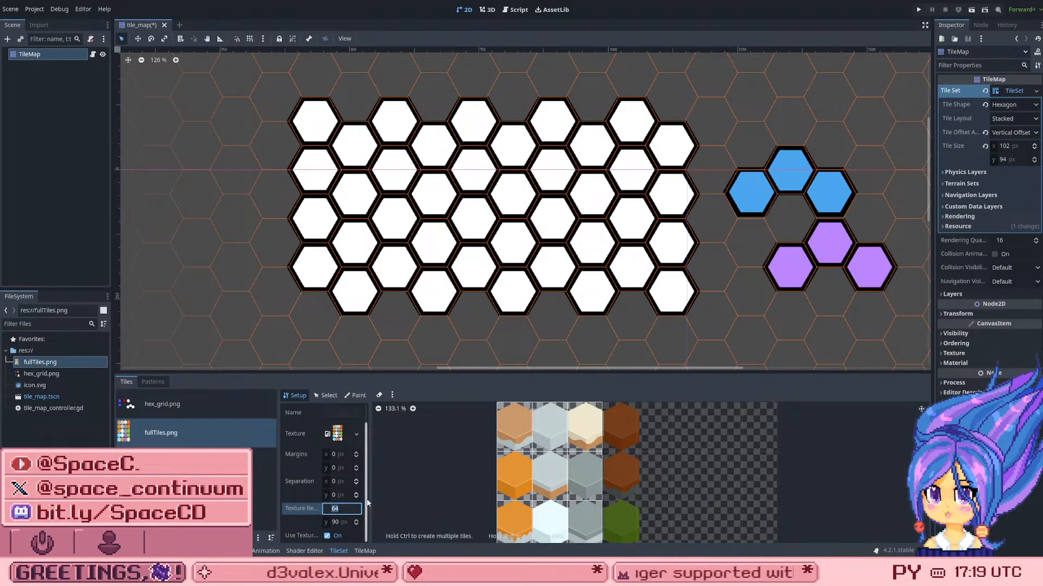
{"action": "key", "text": "Up"}
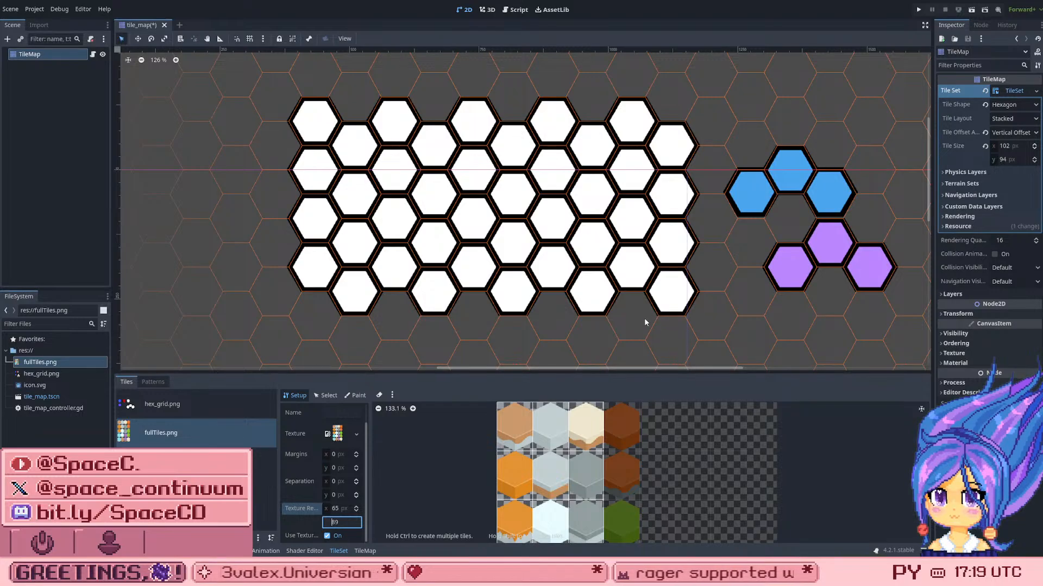
{"action": "scroll", "coordinate": [669, 495], "scroll_direction": "down", "scroll_amount": 2}
{"action": "scroll", "coordinate": [683, 484], "scroll_direction": "up", "scroll_amount": 3}
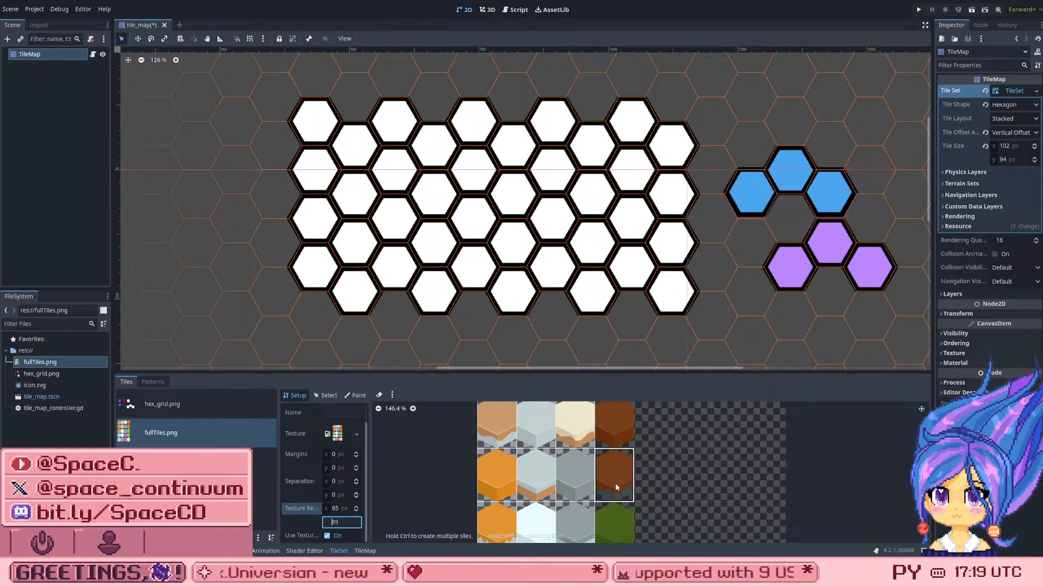
Step: Create the missing tiles in the fourth column of the fullTiles.png atlas
{"action": "scroll", "coordinate": [617, 483], "scroll_direction": "down", "scroll_amount": 6}
{"action": "scroll", "coordinate": [617, 483], "scroll_direction": "down", "scroll_amount": 11}
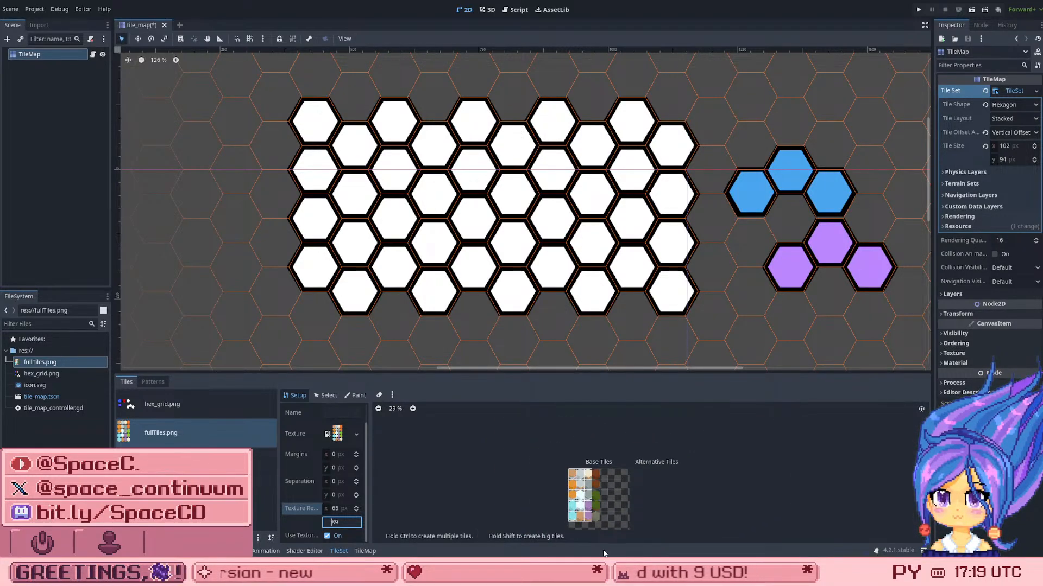
{"action": "scroll", "coordinate": [598, 529], "scroll_direction": "up", "scroll_amount": 8}
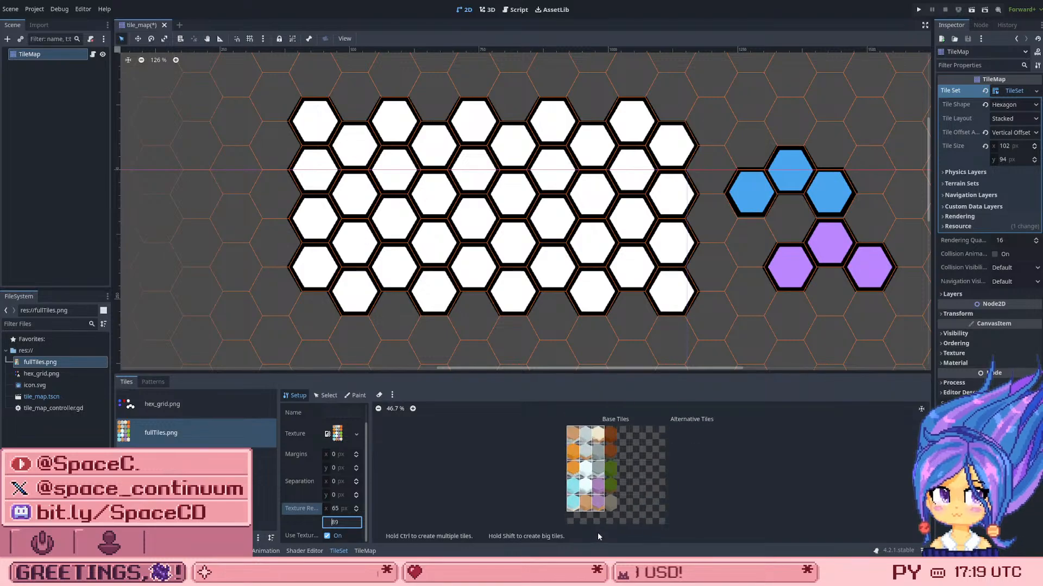
{"action": "scroll", "coordinate": [603, 512], "scroll_direction": "up", "scroll_amount": 12}
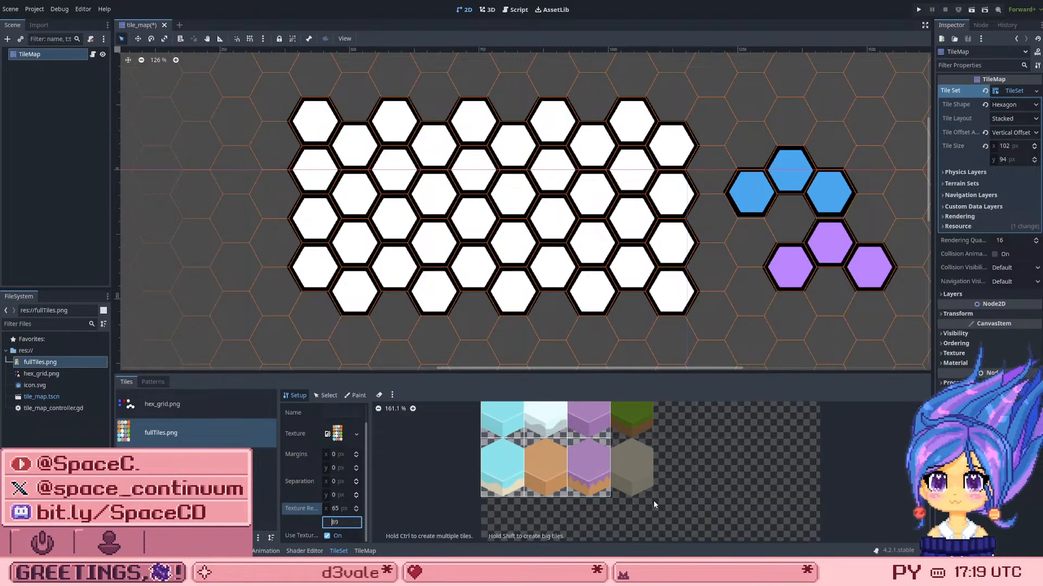
{"action": "scroll", "coordinate": [624, 480], "scroll_direction": "up", "scroll_amount": 3}
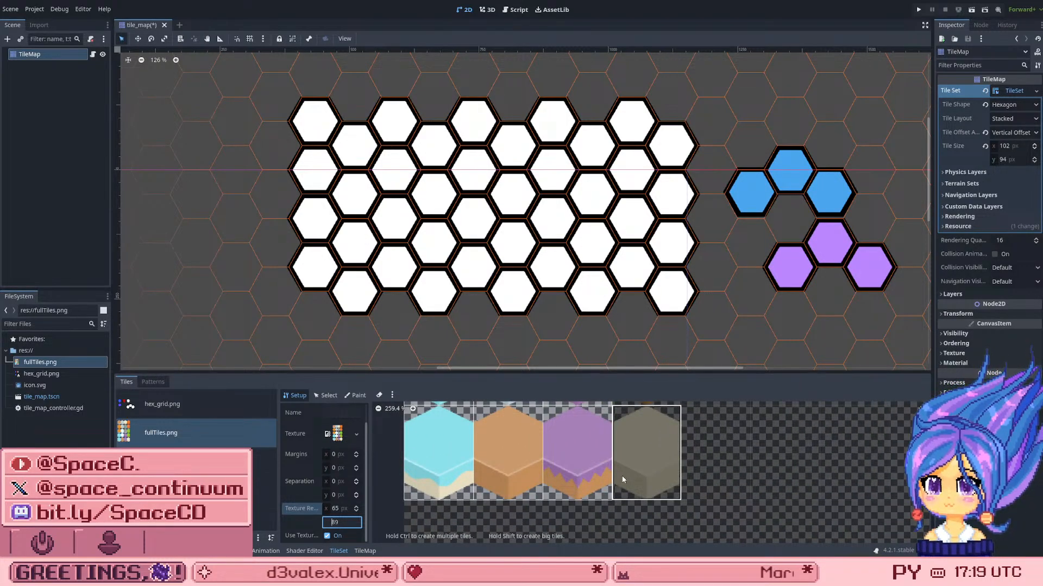
{"action": "scroll", "coordinate": [620, 503], "scroll_direction": "down", "scroll_amount": 6}
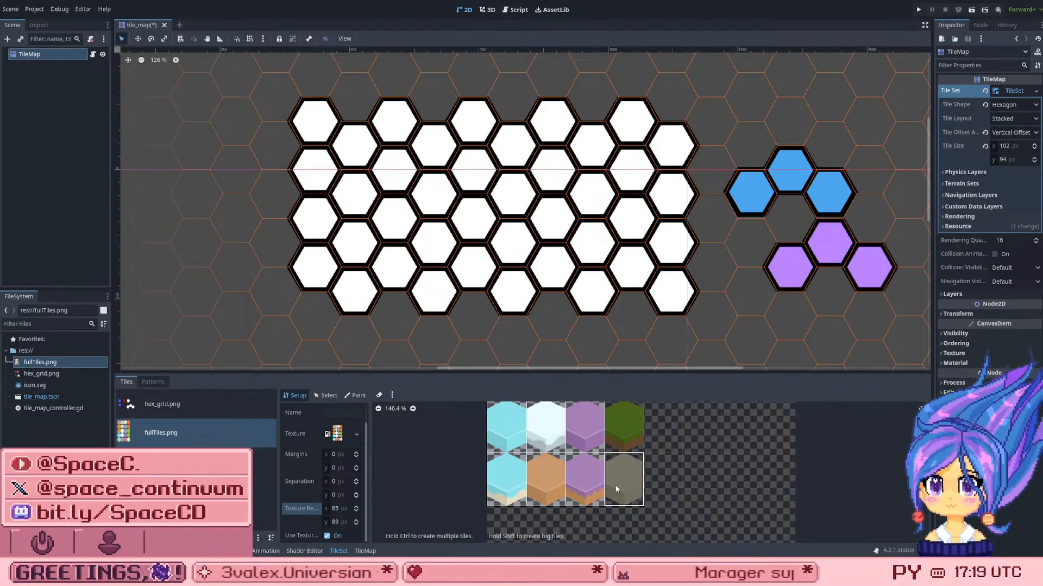
{"action": "left_click", "coordinate": [616, 489]}
{"action": "left_click", "coordinate": [617, 431]}
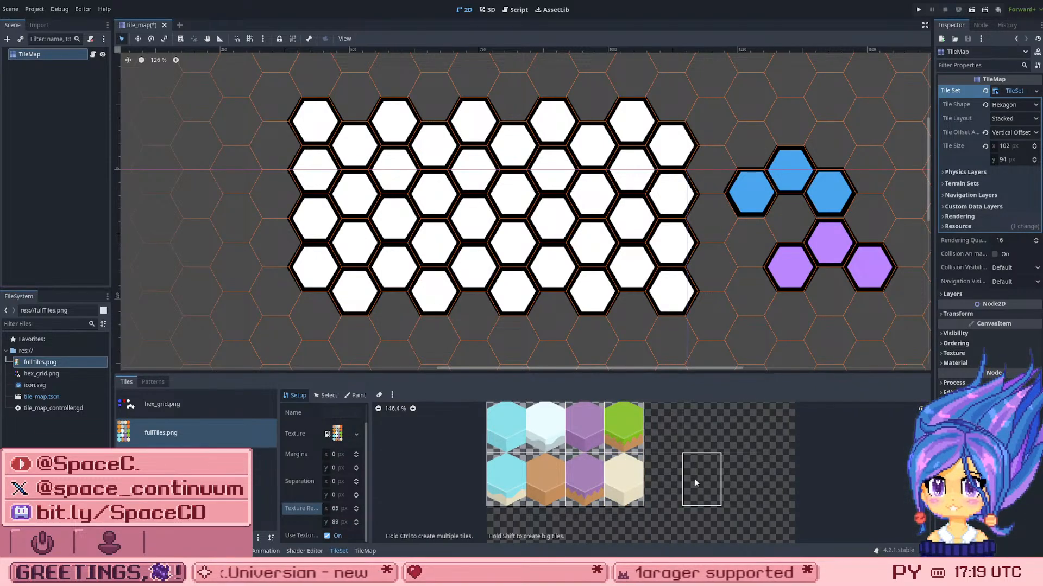
{"action": "scroll", "coordinate": [695, 482], "scroll_direction": "down", "scroll_amount": 3}
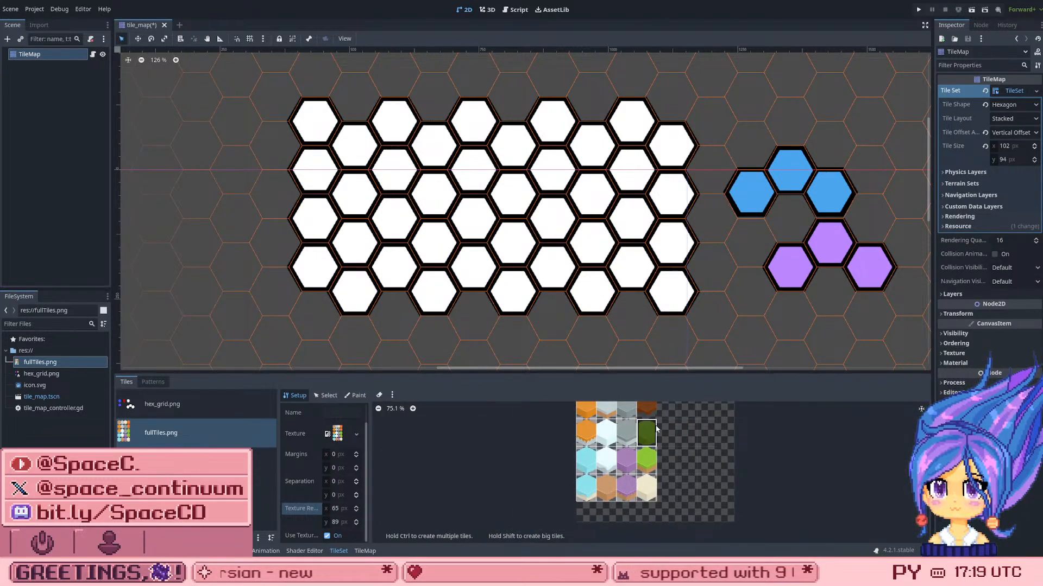
{"action": "scroll", "coordinate": [659, 432], "scroll_direction": "down", "scroll_amount": 2}
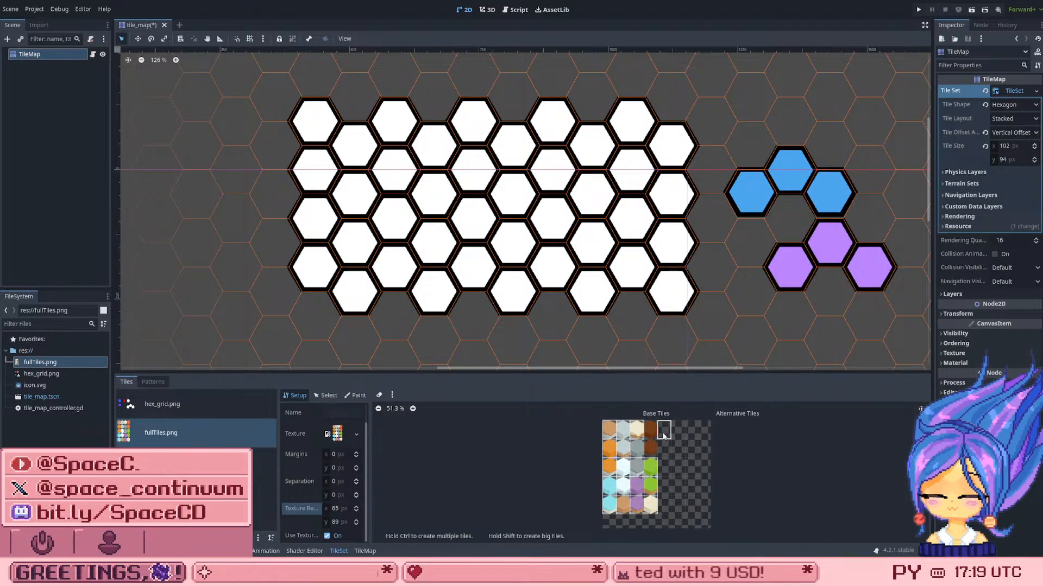
{"action": "scroll", "coordinate": [663, 435], "scroll_direction": "up", "scroll_amount": 2}
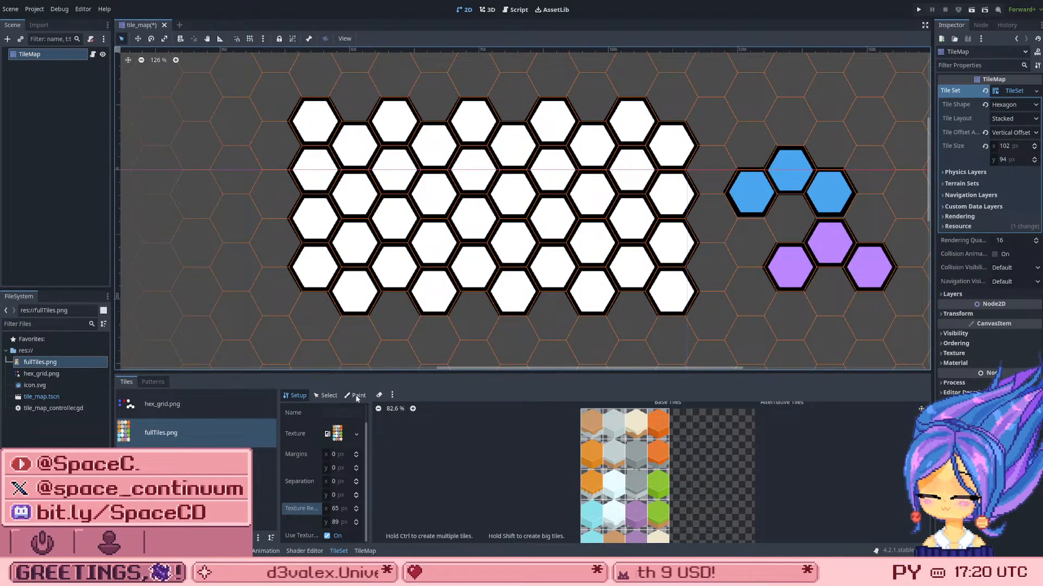
Step: Pick the orange tile in the first column, second row of fullTiles.png for painting on the TileMap
{"action": "left_click", "coordinate": [326, 396]}
{"action": "left_click", "coordinate": [296, 396]}
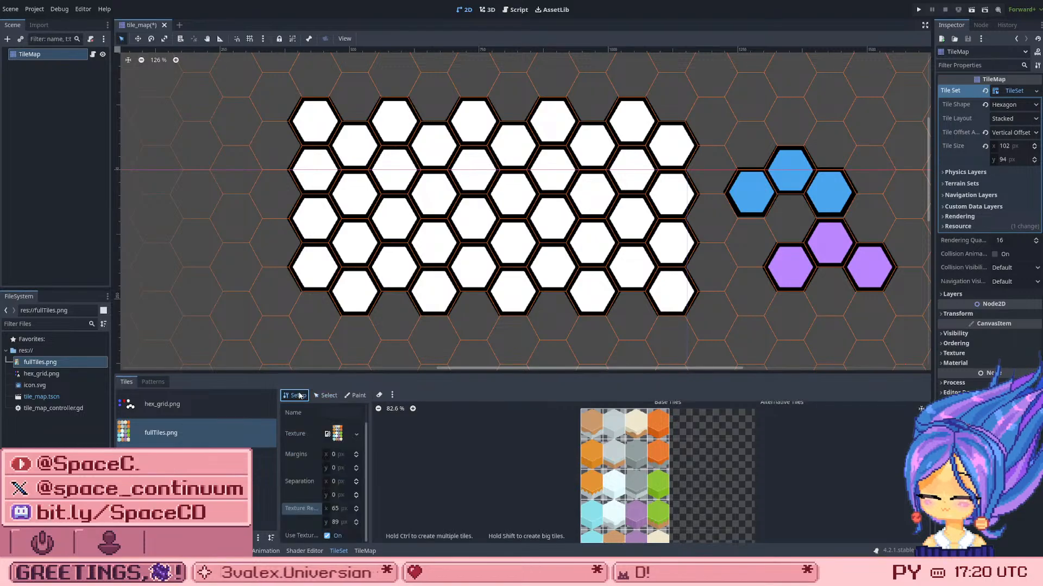
{"action": "left_click", "coordinate": [326, 396]}
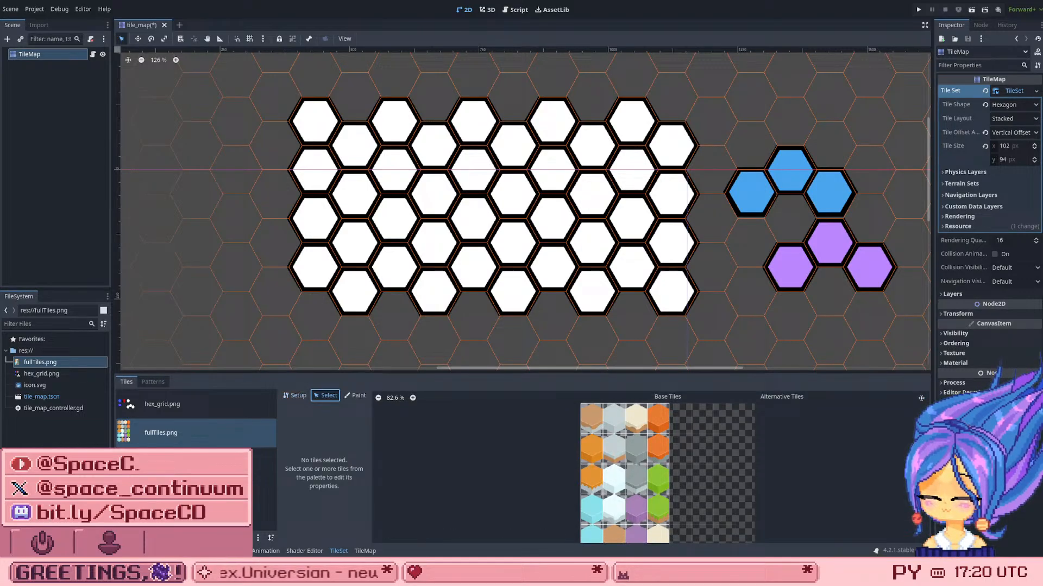
{"action": "left_click", "coordinate": [361, 552]}
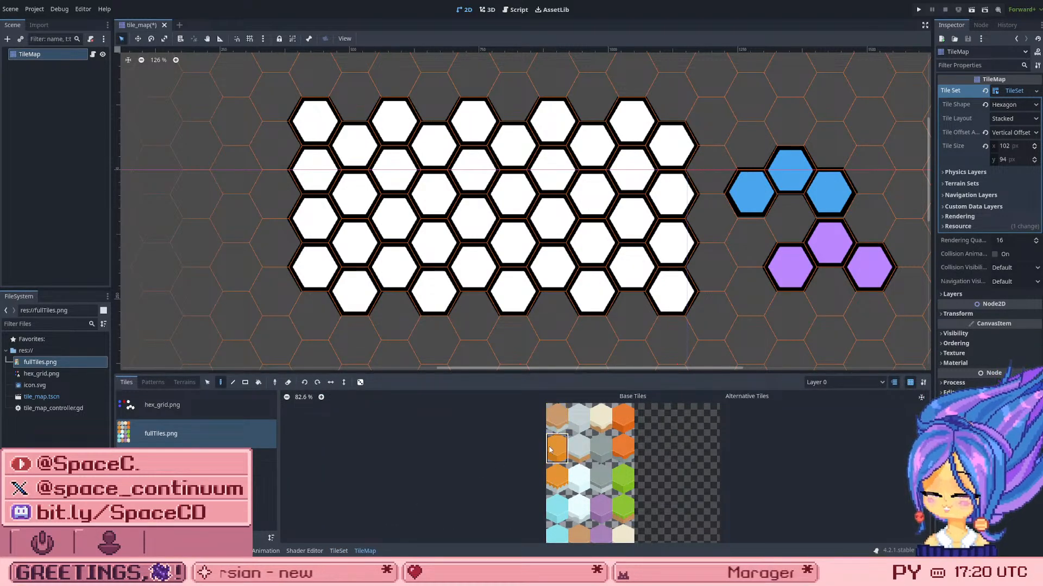
{"action": "left_click", "coordinate": [550, 449]}
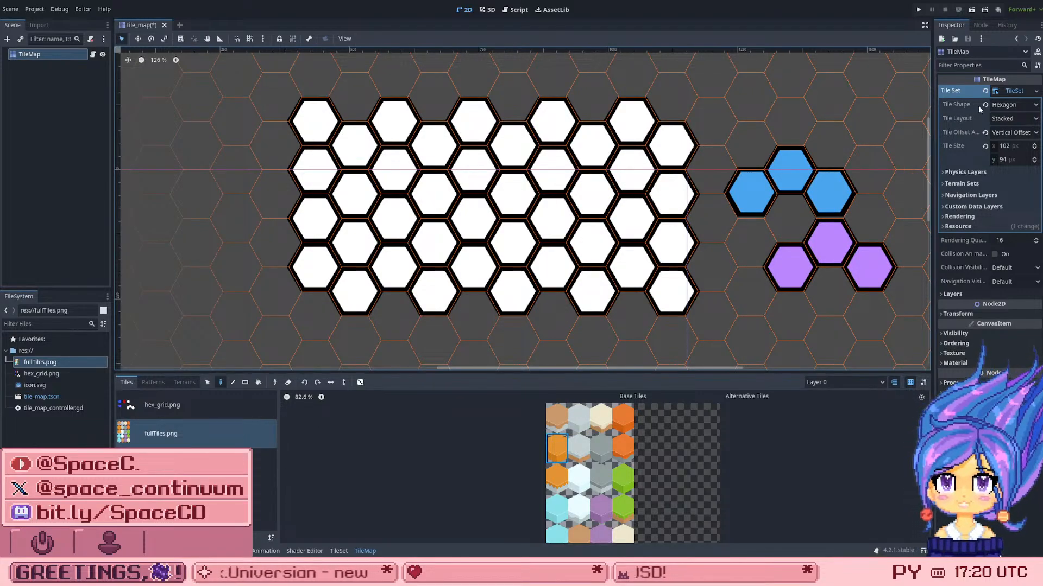
Step: Set the TileSet's tile size to 64 × 89 px
{"action": "left_click", "coordinate": [1003, 146]}
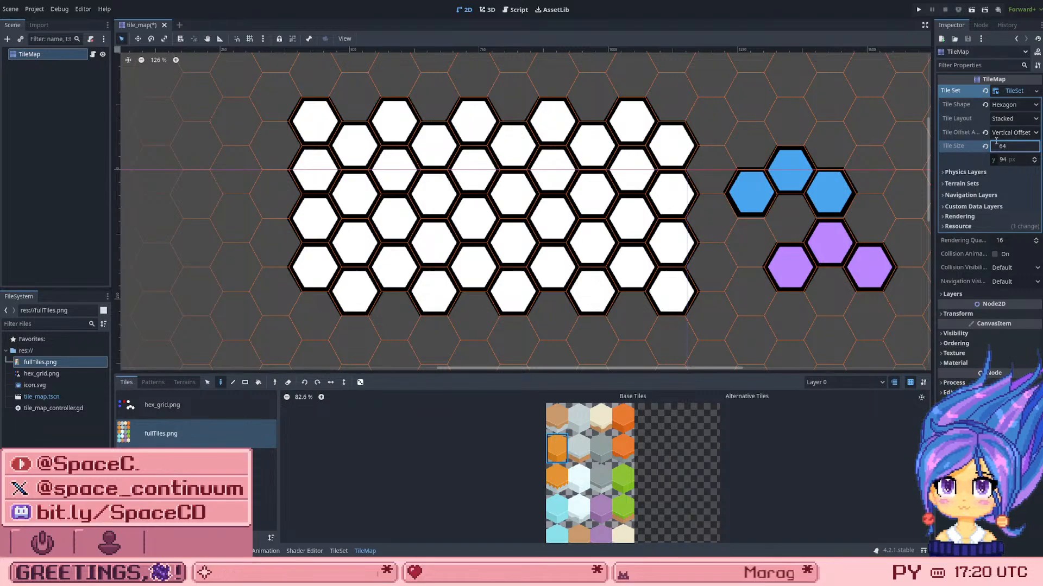
{"action": "left_click", "coordinate": [1001, 160]}
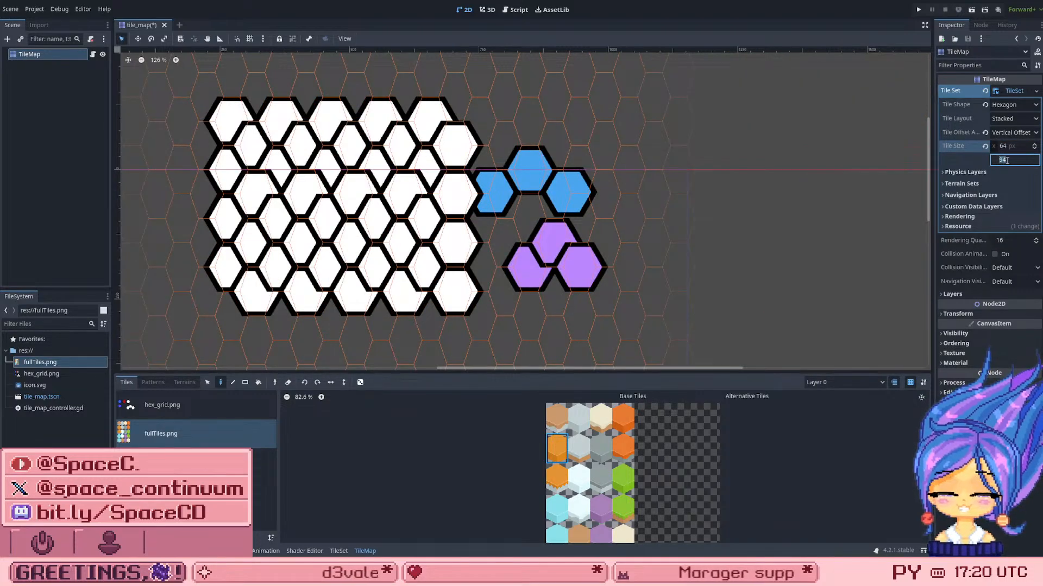
{"action": "type", "text": "89"}
{"action": "key", "text": "Return"}
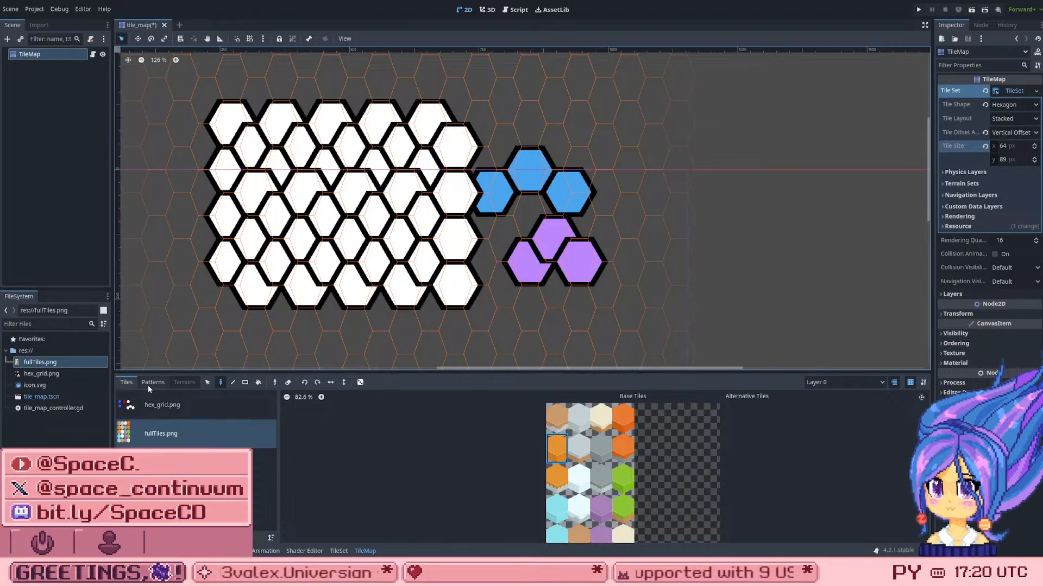
Step: Check the fullTiles.png atlas's texture region settings and set the TileSet's tile width to 65 px
{"action": "left_click", "coordinate": [339, 551]}
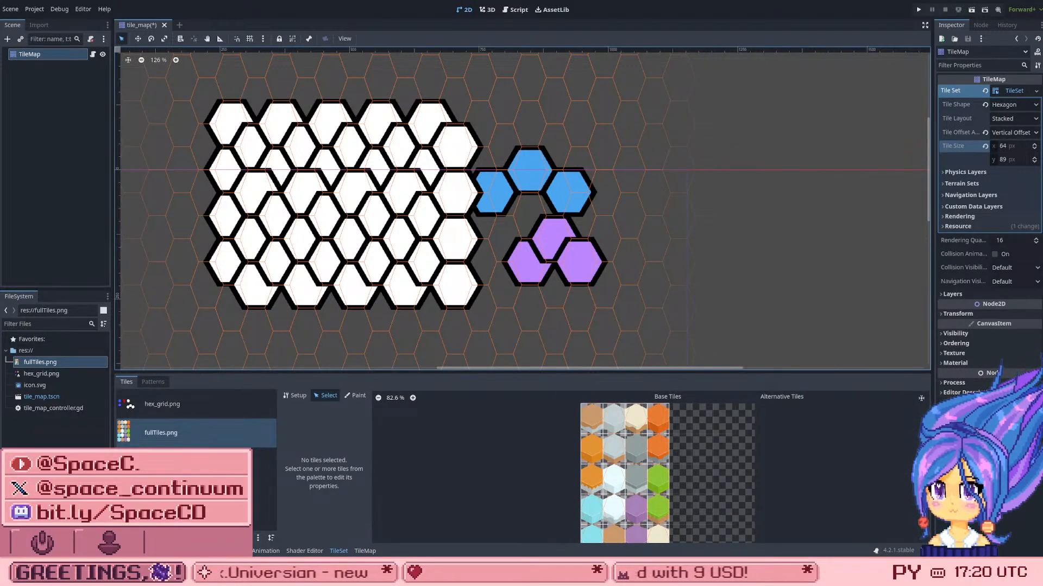
{"action": "left_click", "coordinate": [159, 433]}
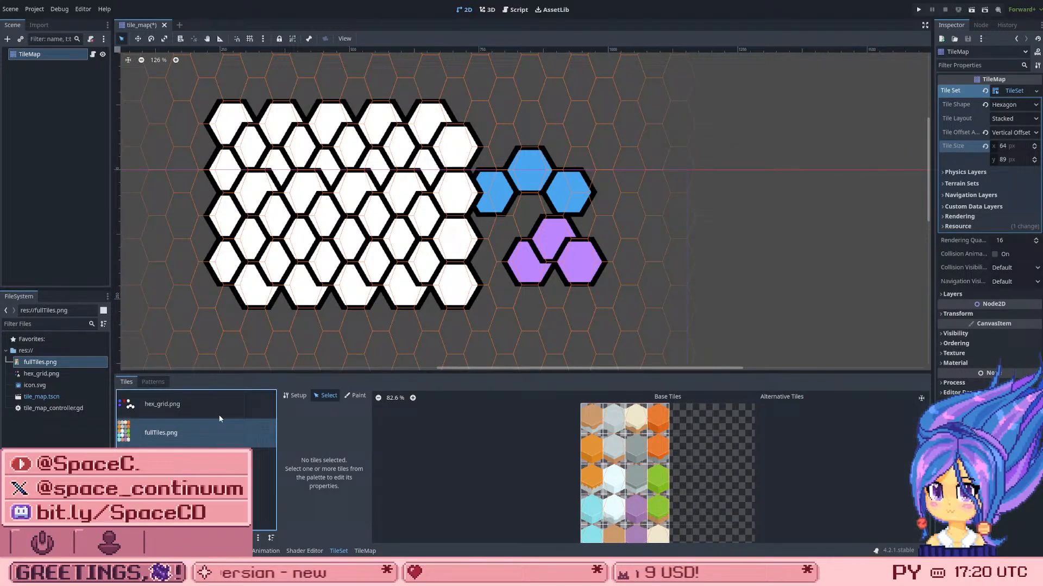
{"action": "left_click", "coordinate": [305, 393]}
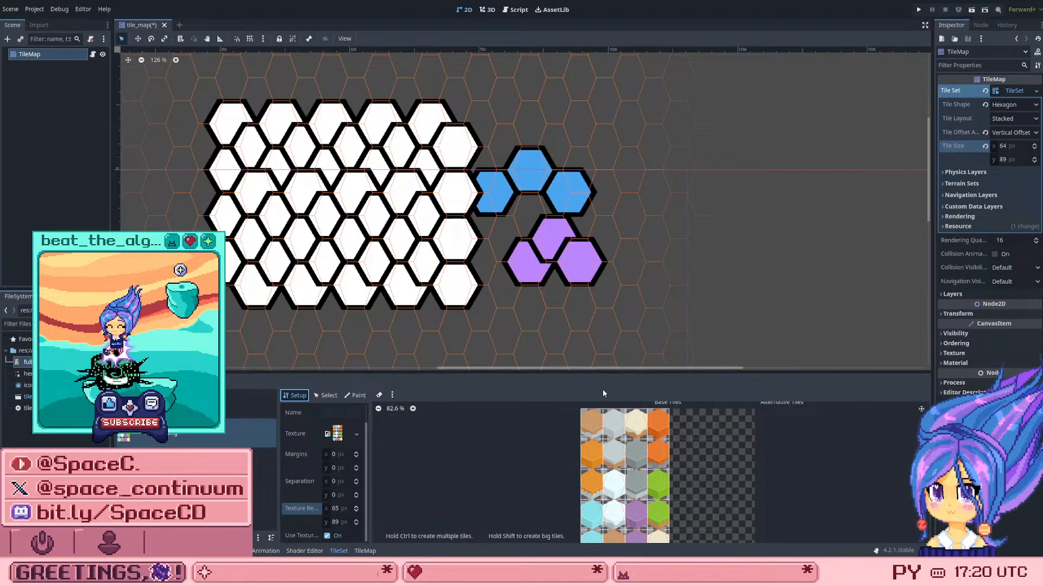
{"action": "left_click", "coordinate": [1002, 146]}
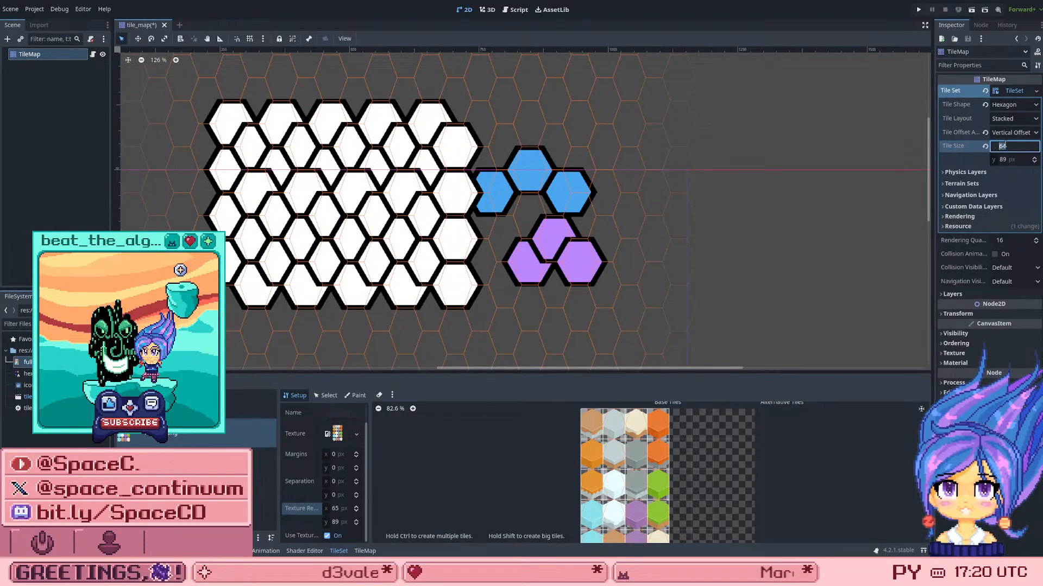
{"action": "type", "text": "65"}
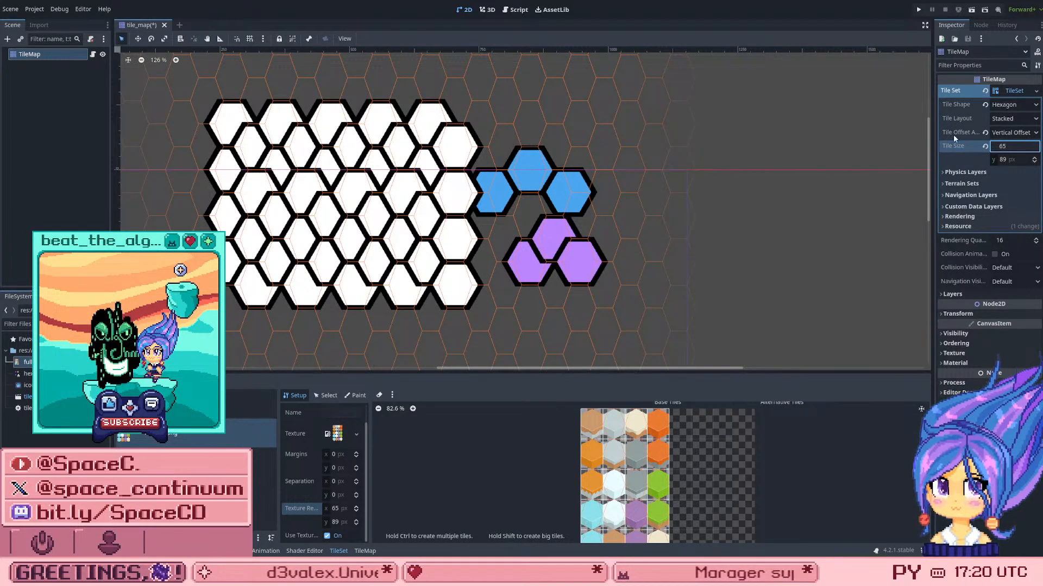
{"action": "left_click", "coordinate": [819, 210]}
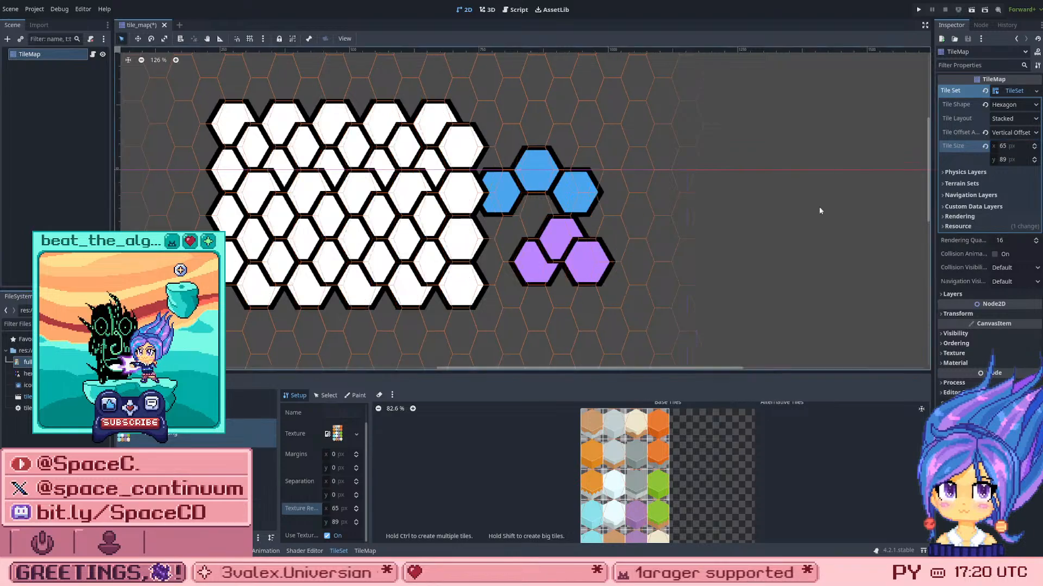
Step: Paint over the white hex grid with the light grey tile from the top row of fullTiles.png on Layer 0
{"action": "scroll", "coordinate": [630, 187], "scroll_direction": "down", "scroll_amount": 2}
{"action": "scroll", "coordinate": [335, 144], "scroll_direction": "up", "scroll_amount": 3}
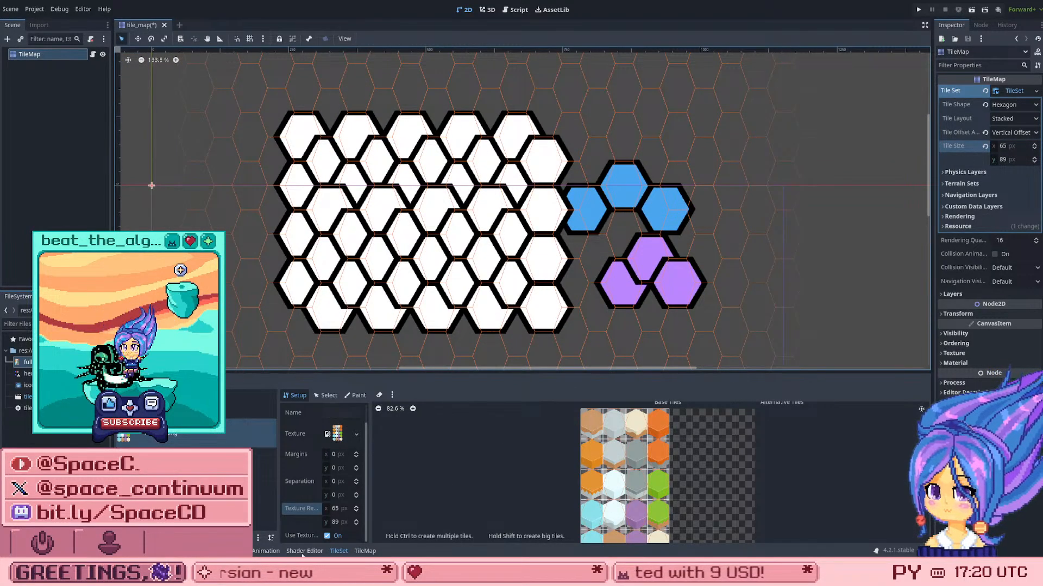
{"action": "left_click", "coordinate": [364, 551]}
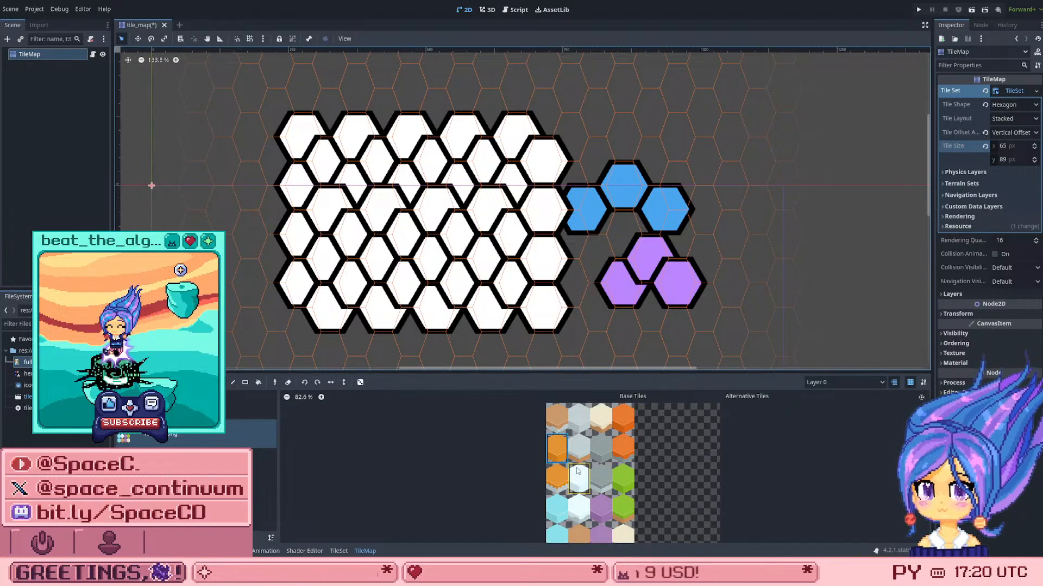
{"action": "left_click", "coordinate": [579, 418]}
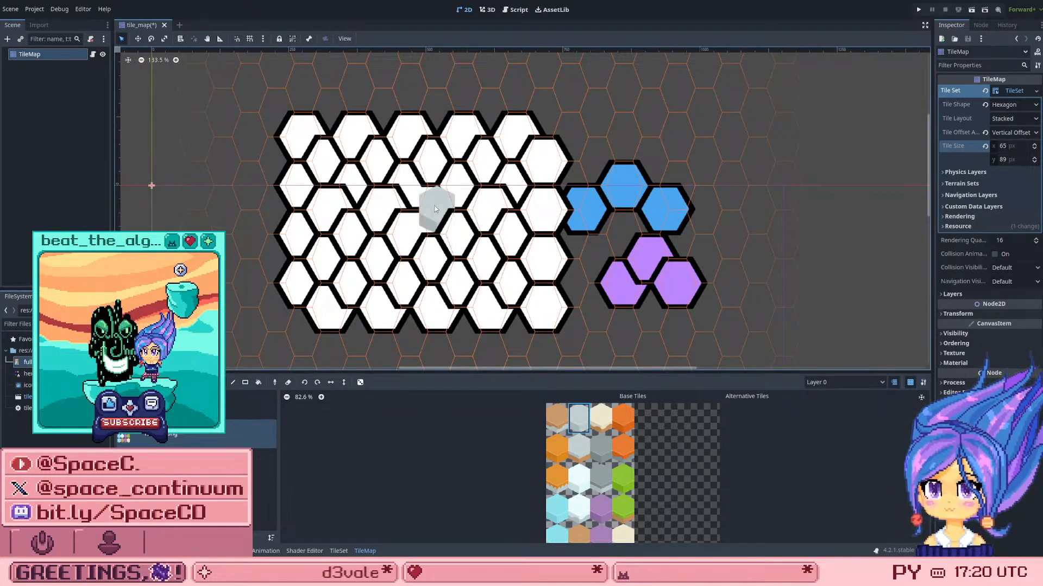
{"action": "mouse_move", "coordinate": [435, 209]}
{"action": "left_mouse_down"}
{"action": "mouse_move", "coordinate": [434, 256]}
{"action": "mouse_move", "coordinate": [408, 233]}
{"action": "mouse_move", "coordinate": [401, 189]}
{"action": "mouse_move", "coordinate": [362, 221]}
{"action": "left_mouse_up"}
{"action": "mouse_move", "coordinate": [363, 257]}
{"action": "left_mouse_down"}
{"action": "mouse_move", "coordinate": [296, 297]}
{"action": "mouse_move", "coordinate": [549, 261]}
{"action": "mouse_move", "coordinate": [538, 291]}
{"action": "mouse_move", "coordinate": [439, 309]}
{"action": "mouse_move", "coordinate": [489, 214]}
{"action": "mouse_move", "coordinate": [543, 182]}
{"action": "mouse_move", "coordinate": [543, 155]}
{"action": "mouse_move", "coordinate": [418, 163]}
{"action": "mouse_move", "coordinate": [410, 136]}
{"action": "mouse_move", "coordinate": [320, 193]}
{"action": "mouse_move", "coordinate": [305, 240]}
{"action": "left_mouse_up"}
{"action": "mouse_move", "coordinate": [297, 181]}
{"action": "left_mouse_down"}
{"action": "mouse_move", "coordinate": [331, 114]}
{"action": "mouse_move", "coordinate": [363, 129]}
{"action": "left_mouse_up"}
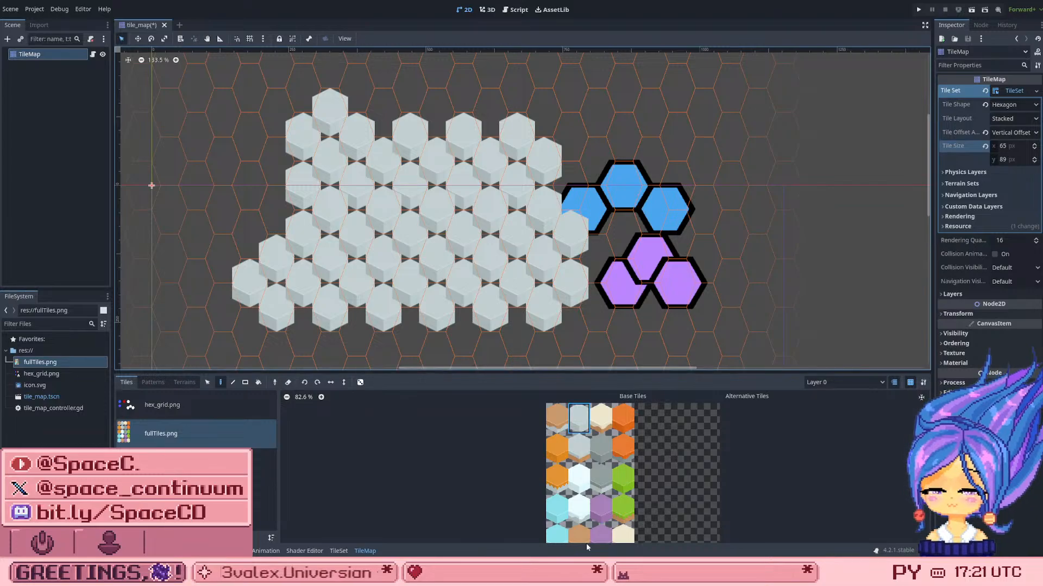
Step: Examine the fullTiles.png tiles up close in the painting palette and the atlas setup to check their borders
{"action": "scroll", "coordinate": [609, 435], "scroll_direction": "up", "scroll_amount": 3}
{"action": "scroll", "coordinate": [614, 428], "scroll_direction": "down", "scroll_amount": 2}
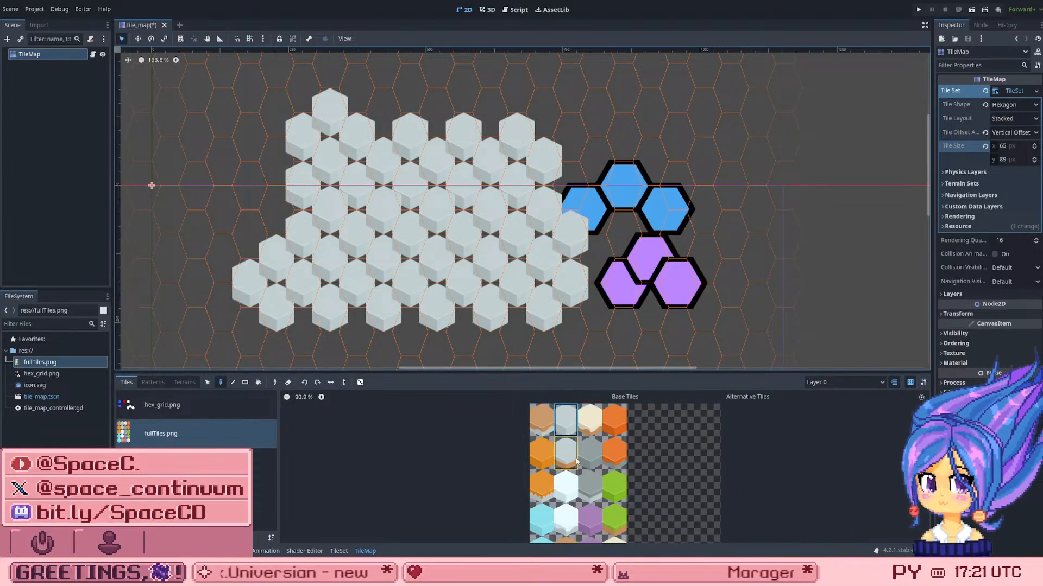
{"action": "scroll", "coordinate": [589, 429], "scroll_direction": "up", "scroll_amount": 2}
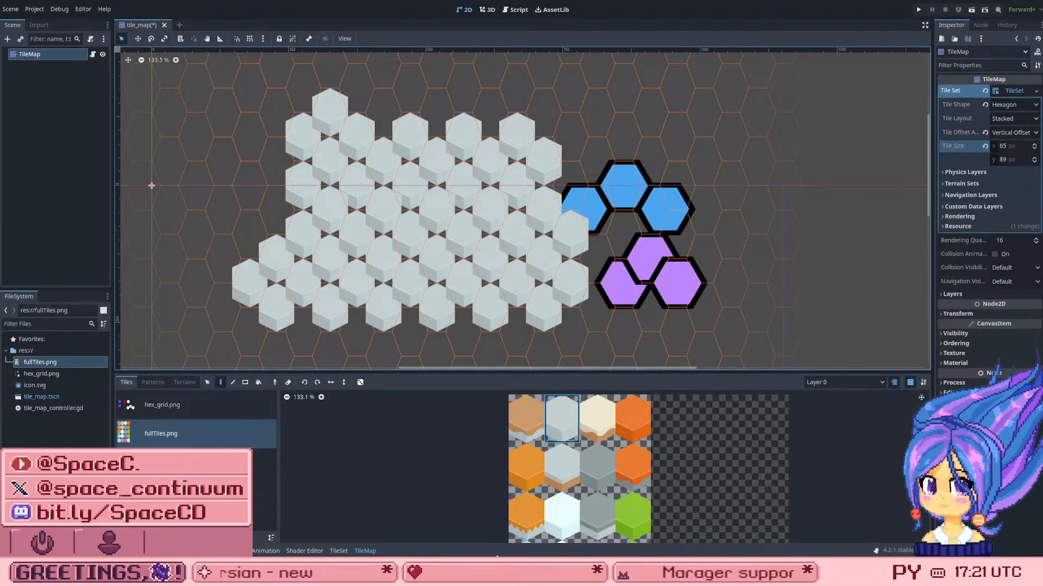
{"action": "left_click", "coordinate": [338, 551]}
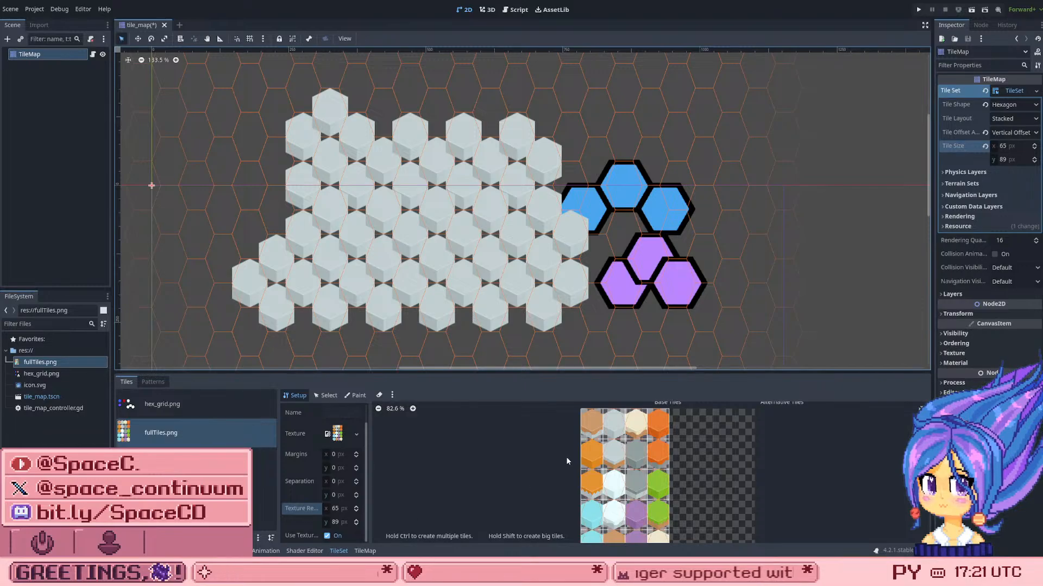
{"action": "scroll", "coordinate": [632, 421], "scroll_direction": "up", "scroll_amount": 4}
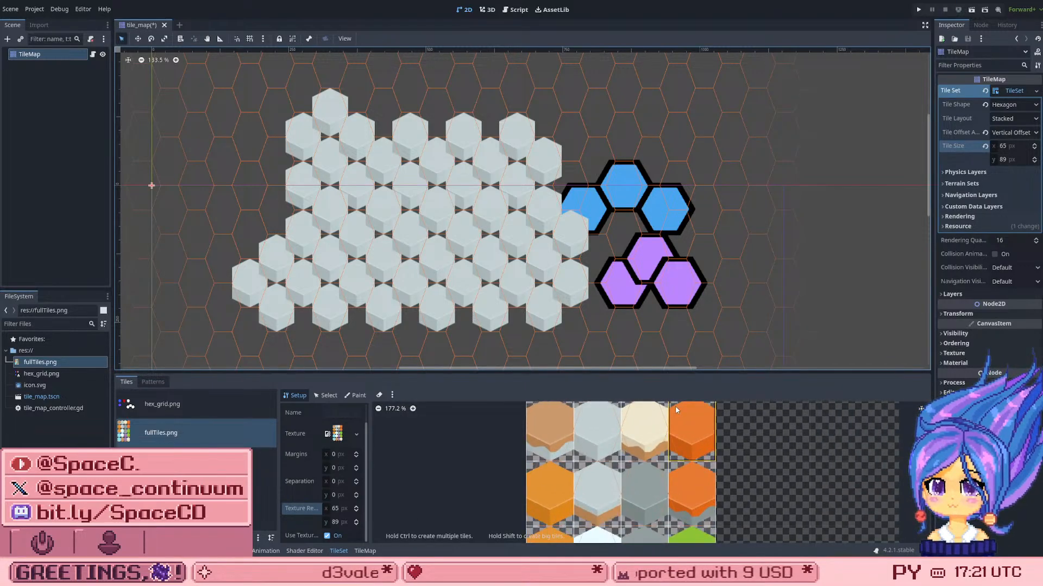
{"action": "scroll", "coordinate": [640, 423], "scroll_direction": "up", "scroll_amount": 4}
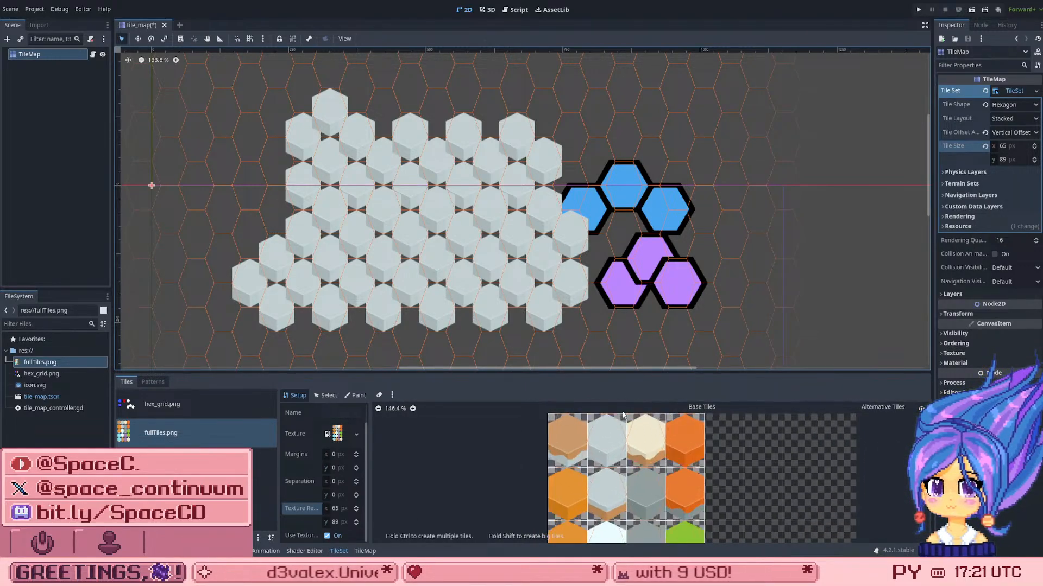
{"action": "scroll", "coordinate": [608, 419], "scroll_direction": "up", "scroll_amount": 3}
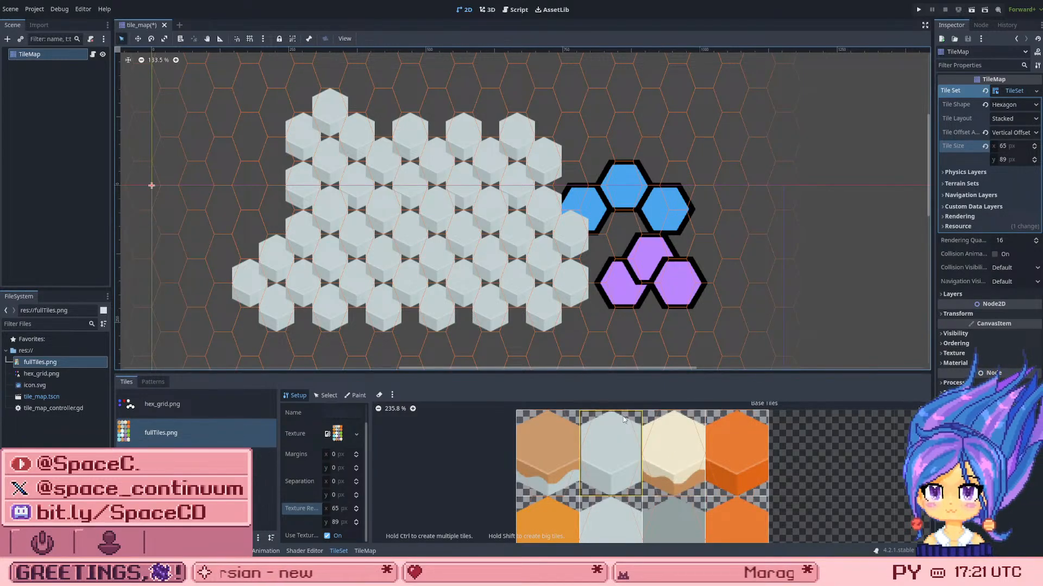
{"action": "scroll", "coordinate": [593, 480], "scroll_direction": "down", "scroll_amount": 2}
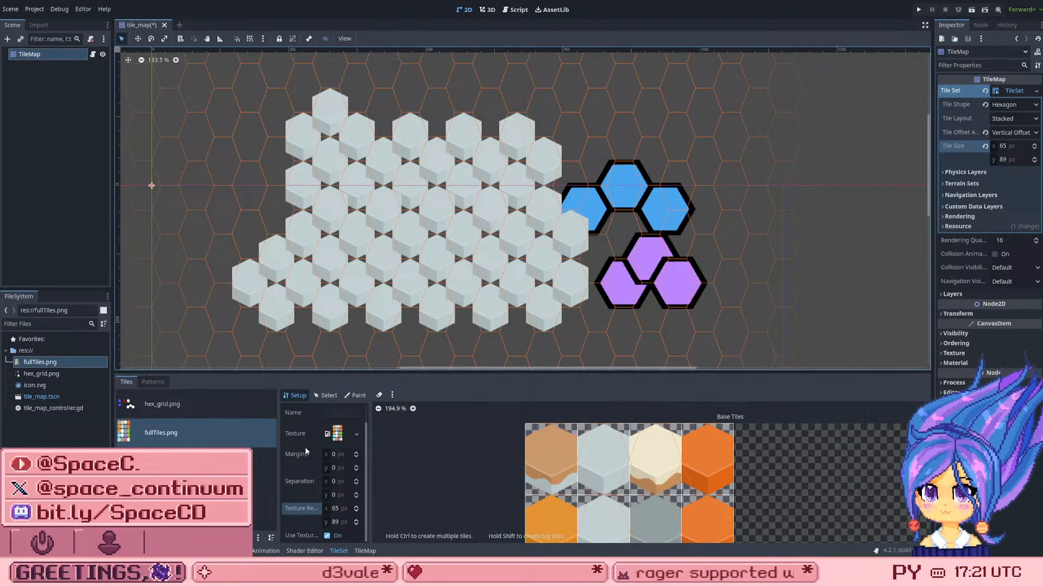
Step: Try a texture region size of 89 × 65 px on the fullTiles.png atlas and undo it
{"action": "left_click", "coordinate": [334, 509]}
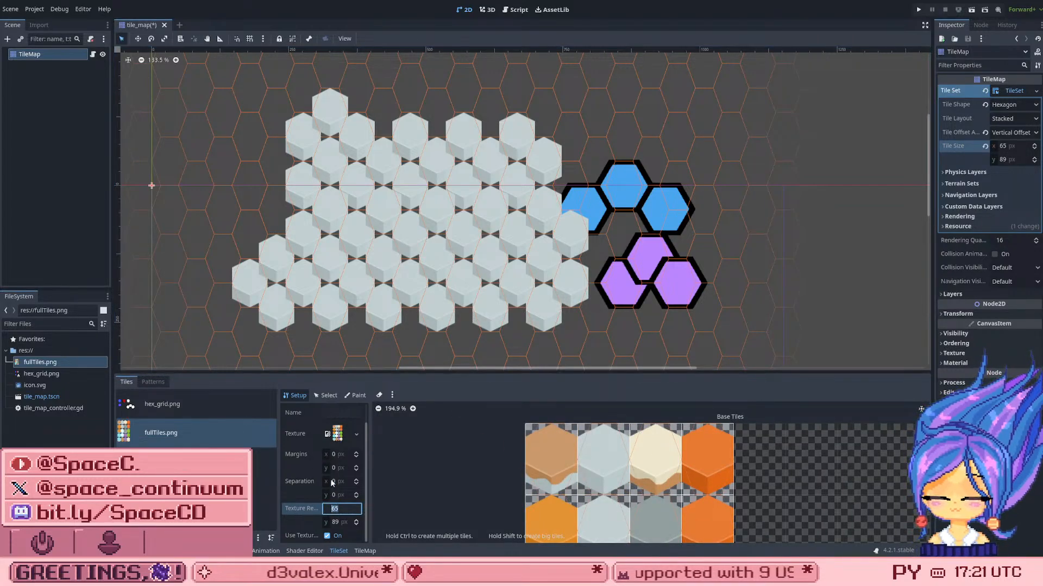
{"action": "type", "text": "89"}
{"action": "left_click", "coordinate": [335, 522]}
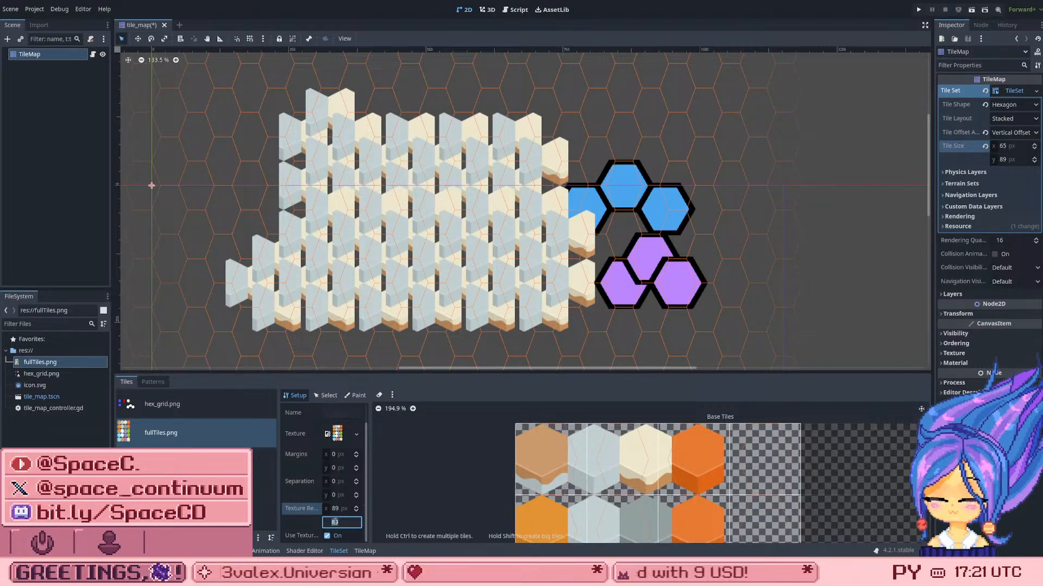
{"action": "type", "text": "65"}
{"action": "key", "text": "Return"}
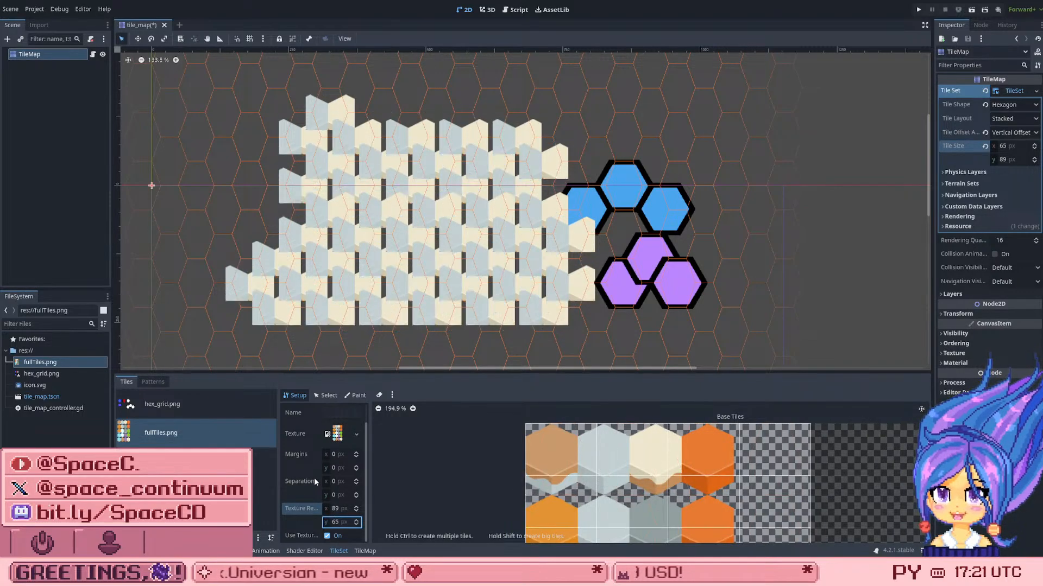
{"action": "key", "text": "ctrl+z"}
{"action": "key", "text": "ctrl+z"}
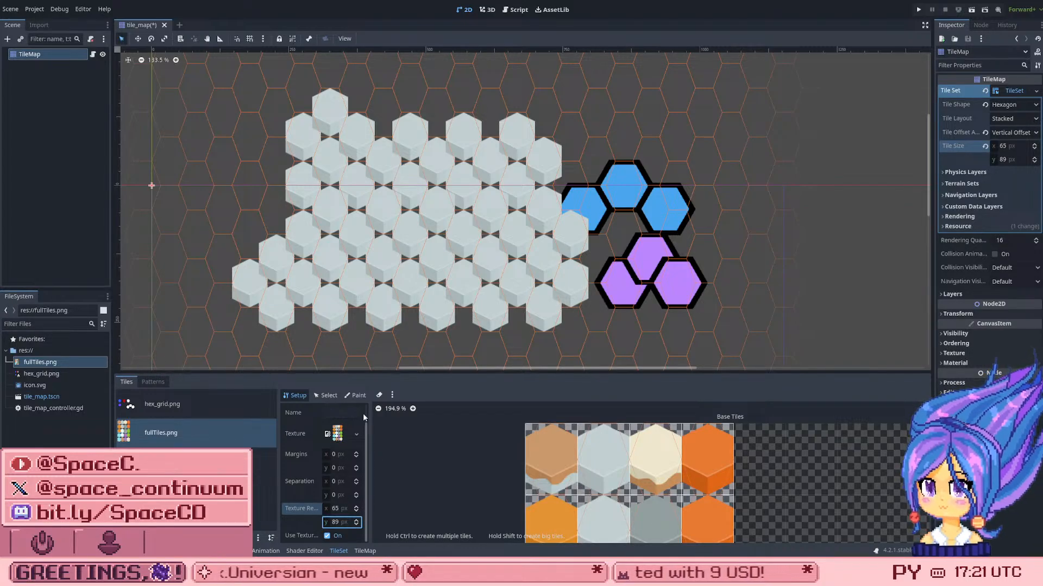
Step: Try TileSet tile widths between 61 and 66 px and return the width to 65 px
{"action": "left_click", "coordinate": [1017, 147]}
{"action": "key", "text": "Up"}
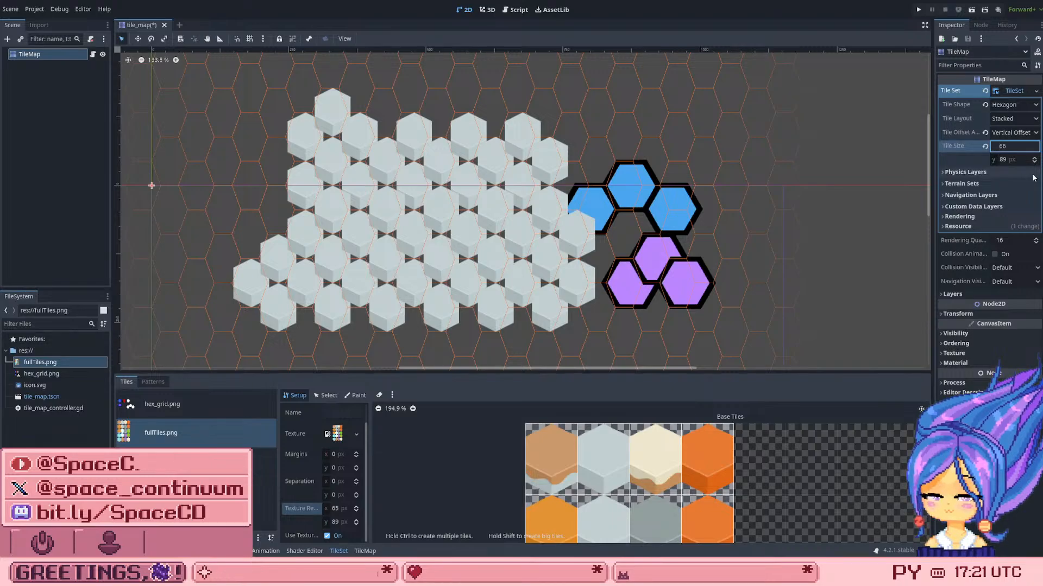
{"action": "key", "text": "Down"}
{"action": "key", "text": "Down"}
{"action": "key", "text": "Down"}
{"action": "key", "text": "Down"}
{"action": "key", "text": "Down"}
{"action": "key", "text": "Down"}
{"action": "key", "text": "Down"}
{"action": "key", "text": "Down"}
{"action": "key", "text": "Down"}
{"action": "key", "text": "Down"}
{"action": "key", "text": "Down"}
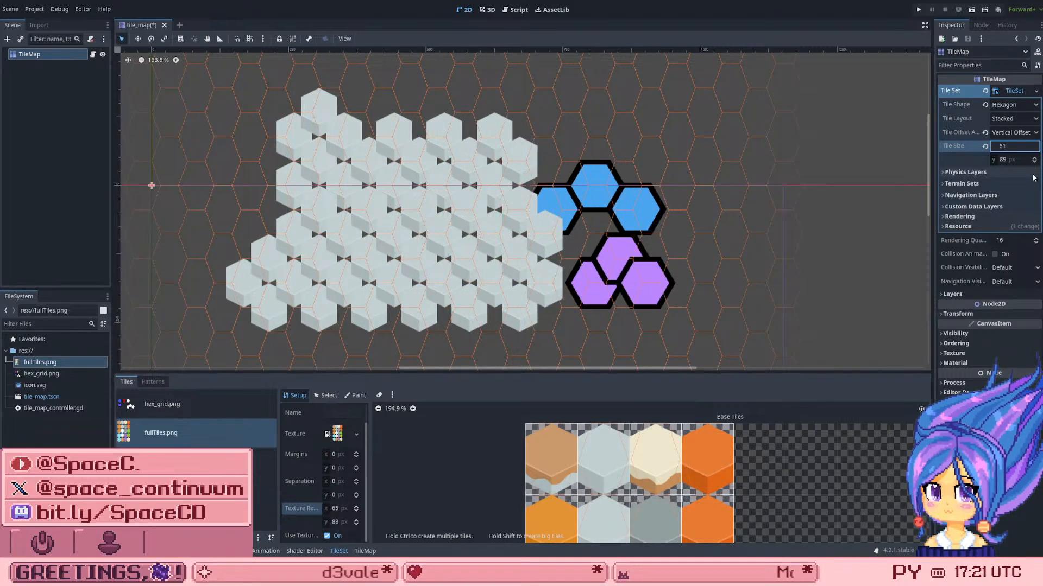
{"action": "key", "text": "Up"}
{"action": "key", "text": "Up"}
{"action": "key", "text": "Up"}
{"action": "key", "text": "Up"}
{"action": "key", "text": "Up"}
{"action": "key", "text": "Up"}
{"action": "key", "text": "Up"}
{"action": "key", "text": "Up"}
{"action": "key", "text": "Up"}
{"action": "key", "text": "Up"}
{"action": "key", "text": "Up"}
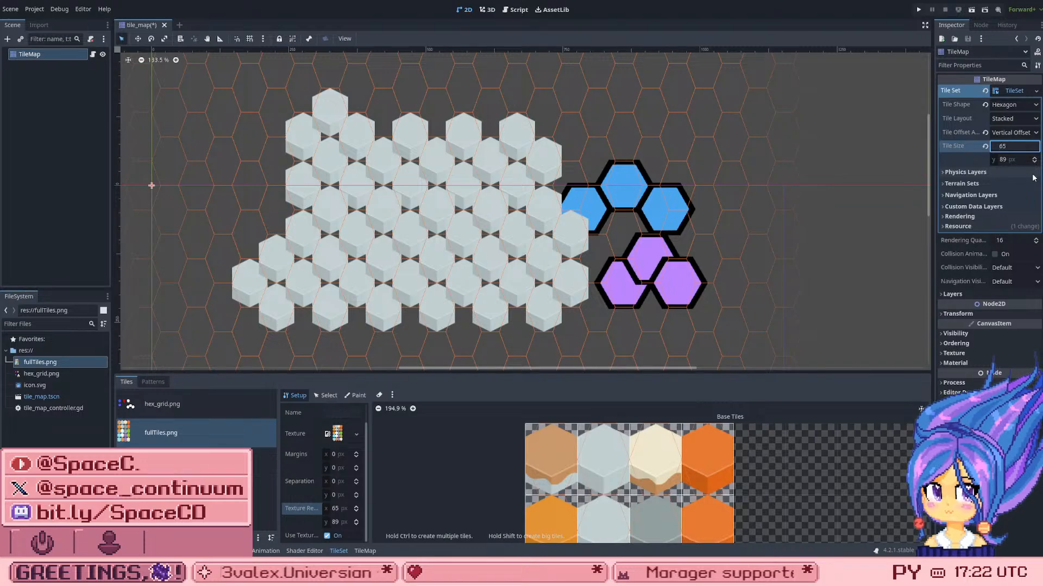
Step: Set the TileSet's tile offset axis to Horizontal Offset
{"action": "left_click", "coordinate": [1020, 133]}
{"action": "left_click", "coordinate": [1011, 145]}
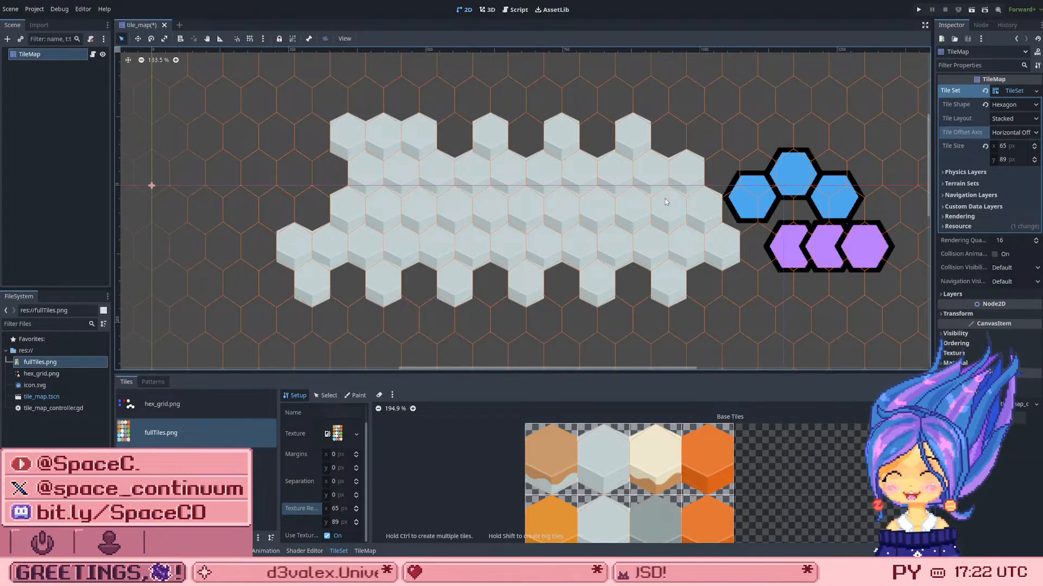
Step: Compare the Stacked Offset, Stairs Right, Stairs Down and Diamond Right tile layouts on the painted map and restore Stacked
{"action": "left_click", "coordinate": [1015, 118]}
{"action": "left_click", "coordinate": [1020, 144]}
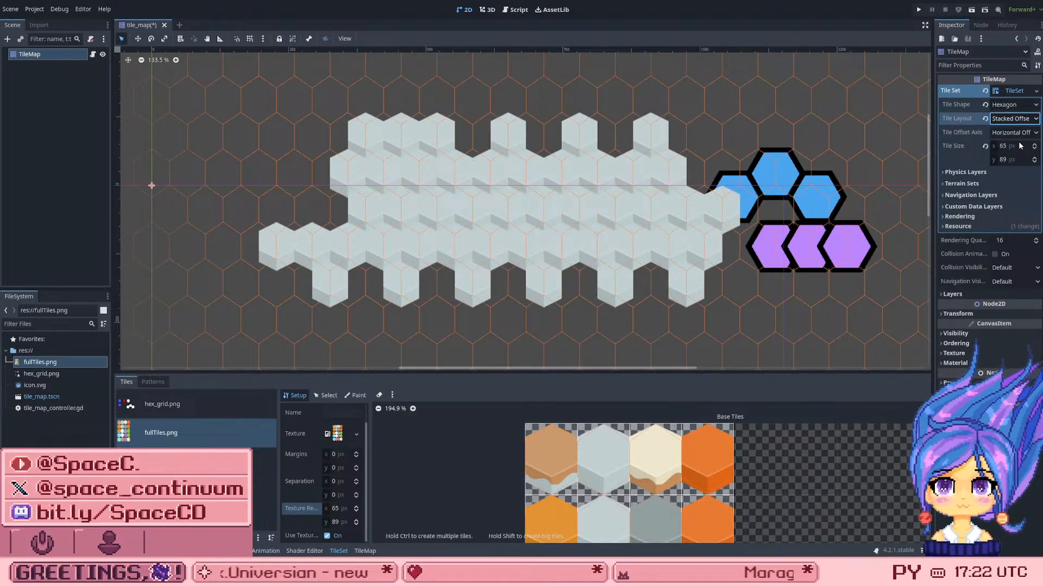
{"action": "left_click", "coordinate": [1010, 120]}
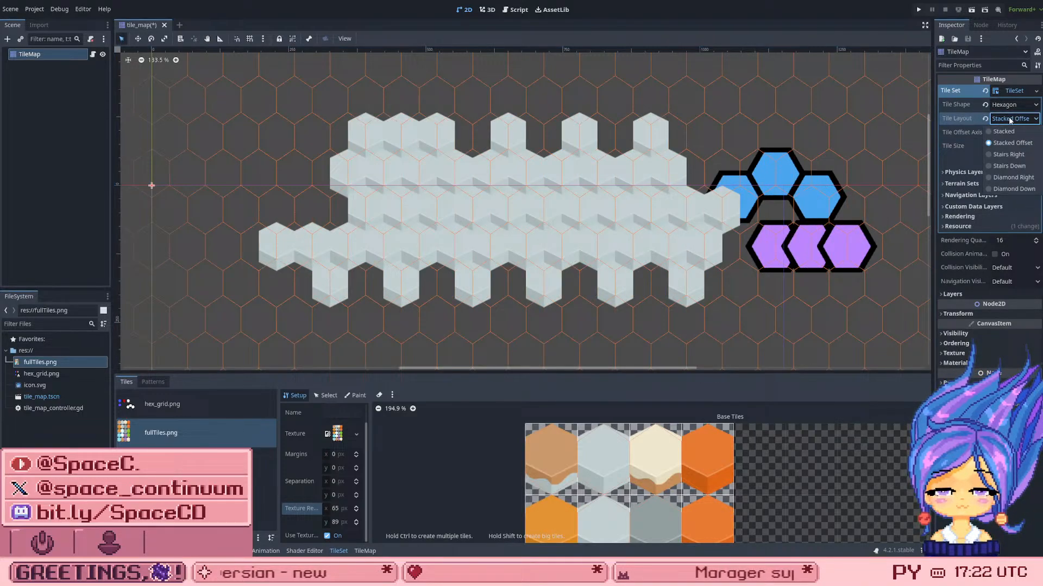
{"action": "left_click", "coordinate": [1009, 154]}
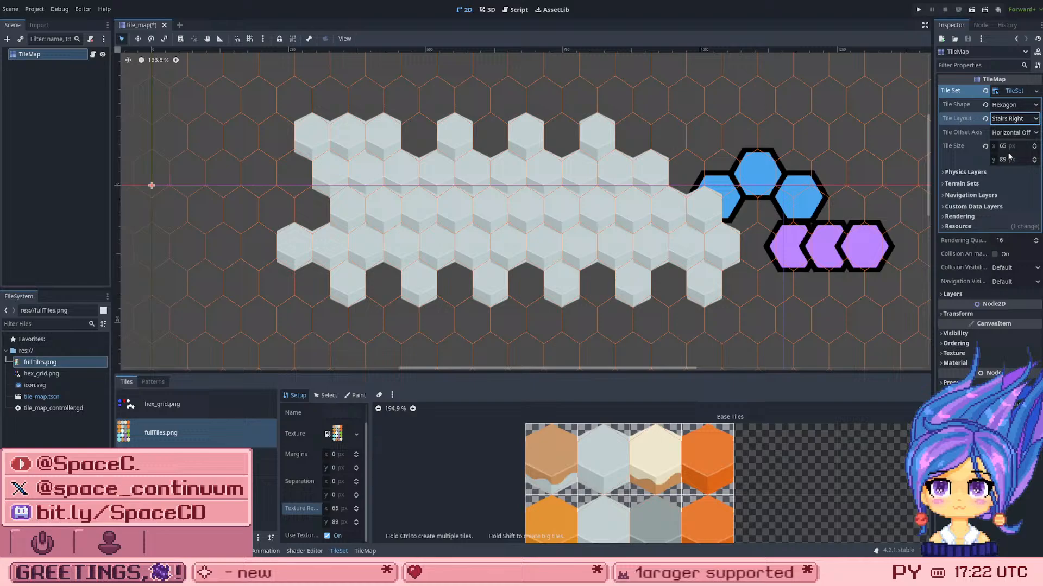
{"action": "left_click", "coordinate": [997, 122]}
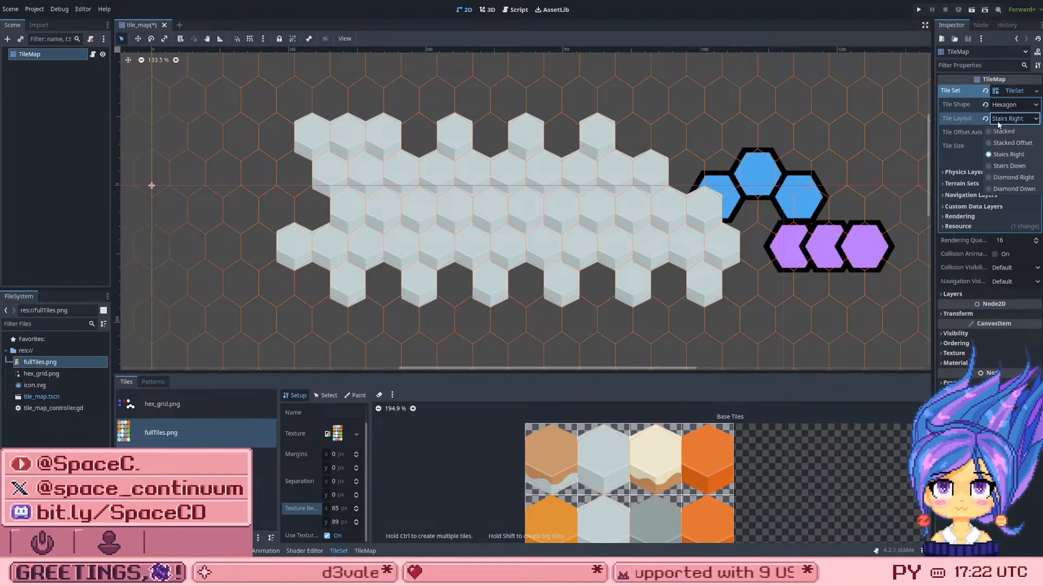
{"action": "left_click", "coordinate": [1015, 167]}
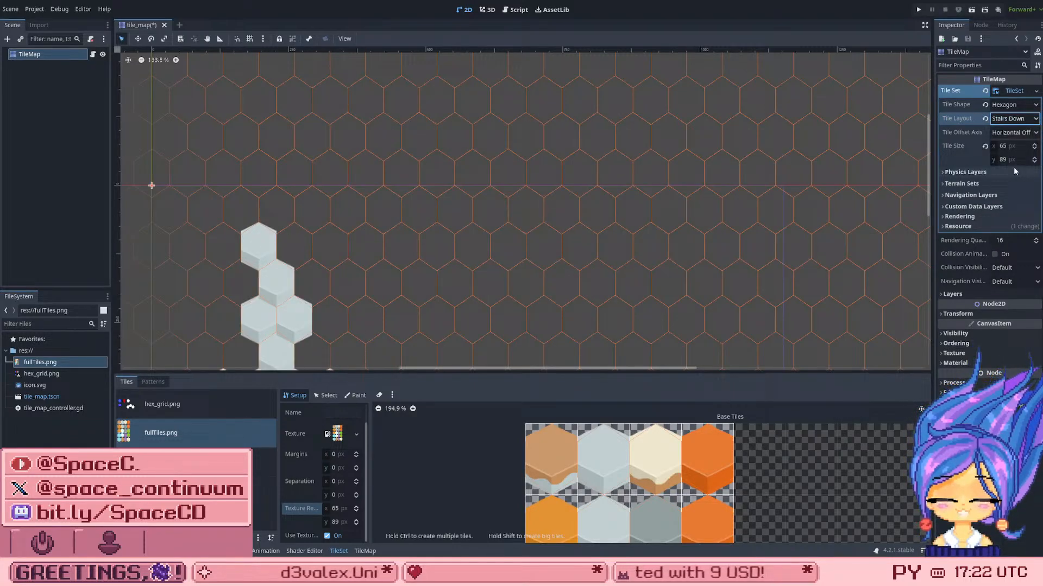
{"action": "left_click", "coordinate": [999, 119]}
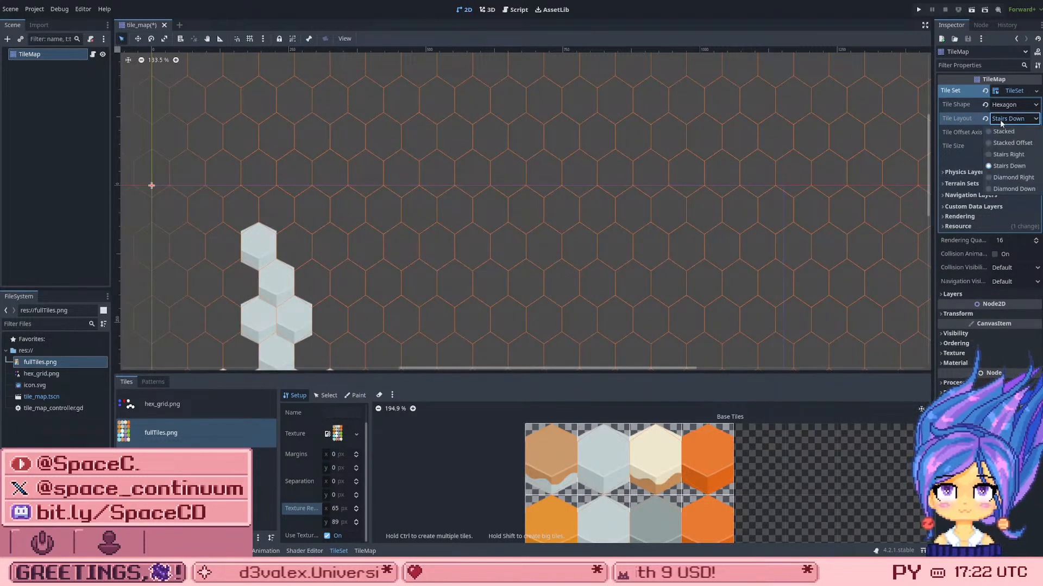
{"action": "left_click", "coordinate": [1023, 179]}
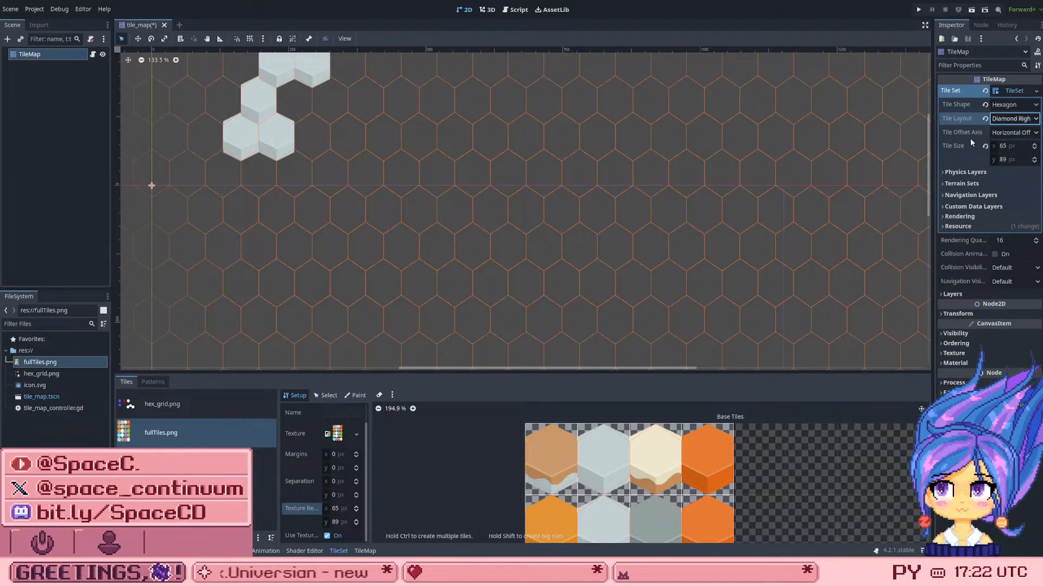
{"action": "left_click", "coordinate": [1023, 118]}
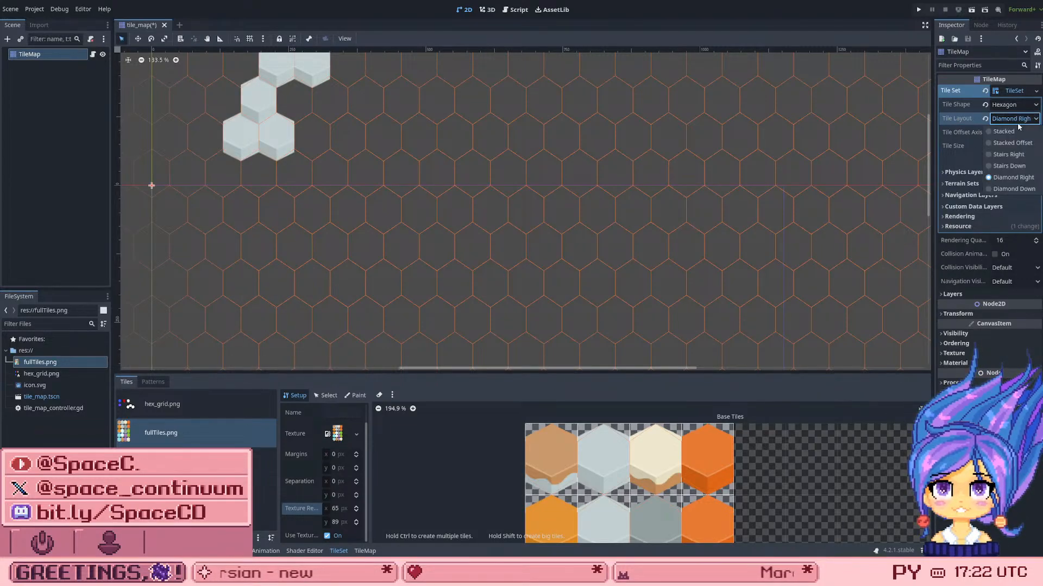
{"action": "left_click", "coordinate": [1004, 132]}
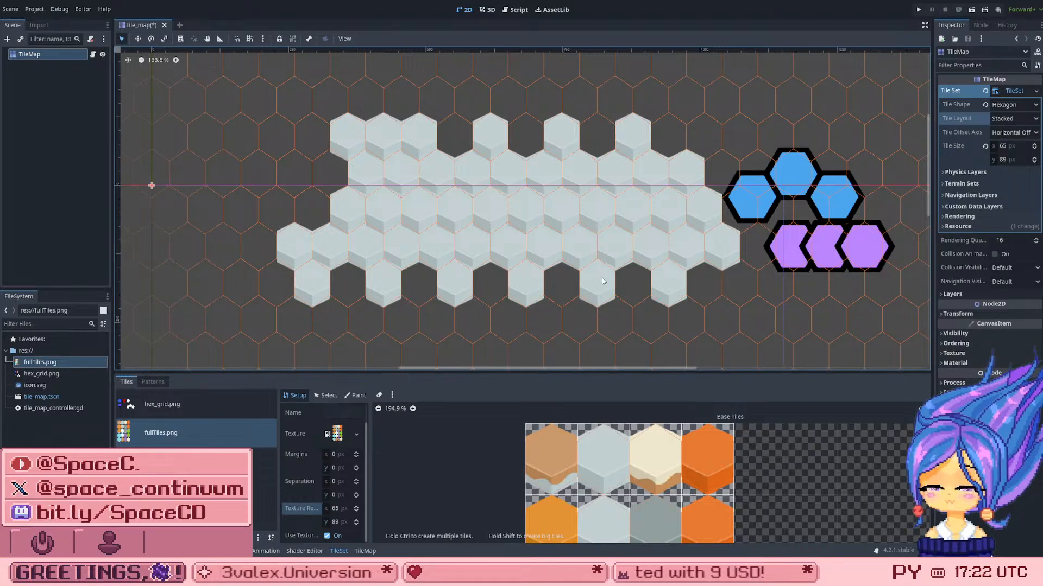
Step: Paint two more light grey fullTiles.png tiles on Layer 0, extending the left ends of the grey patch's second and third rows
{"action": "scroll", "coordinate": [543, 233], "scroll_direction": "down", "scroll_amount": 4}
{"action": "scroll", "coordinate": [650, 474], "scroll_direction": "down", "scroll_amount": 3}
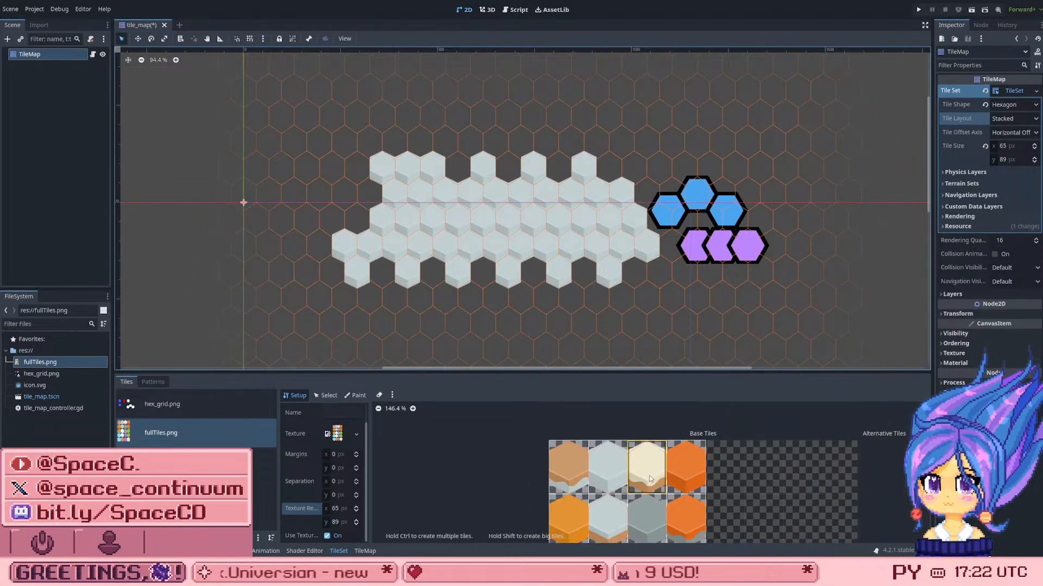
{"action": "scroll", "coordinate": [649, 475], "scroll_direction": "down", "scroll_amount": 1}
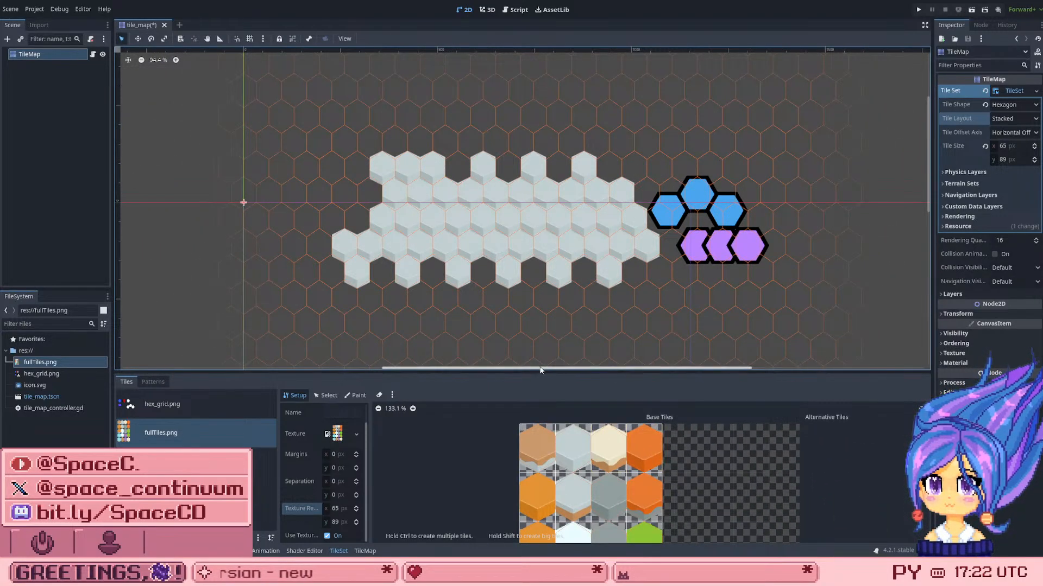
{"action": "scroll", "coordinate": [478, 163], "scroll_direction": "up", "scroll_amount": 2}
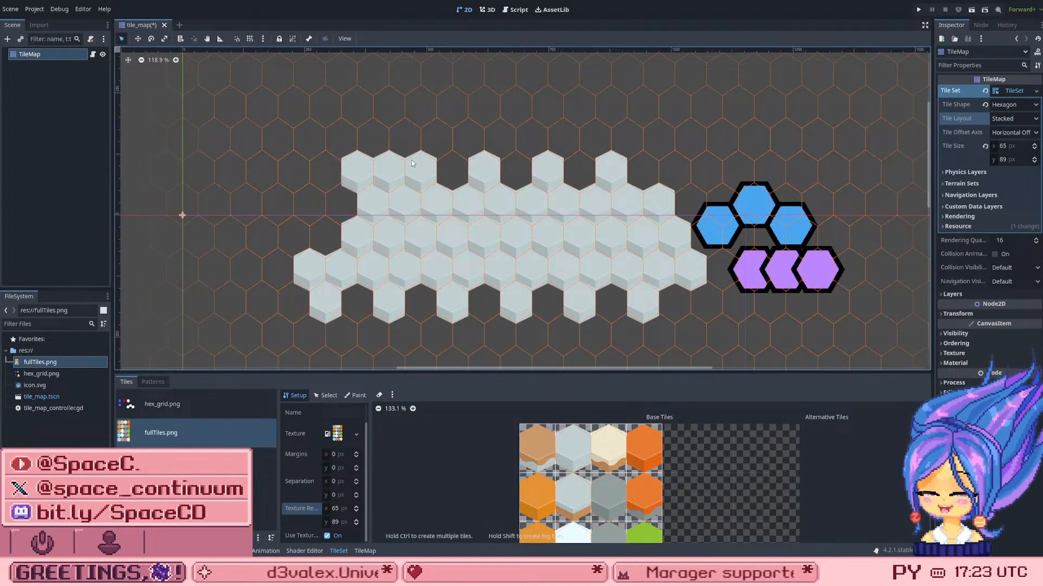
{"action": "left_click", "coordinate": [365, 551]}
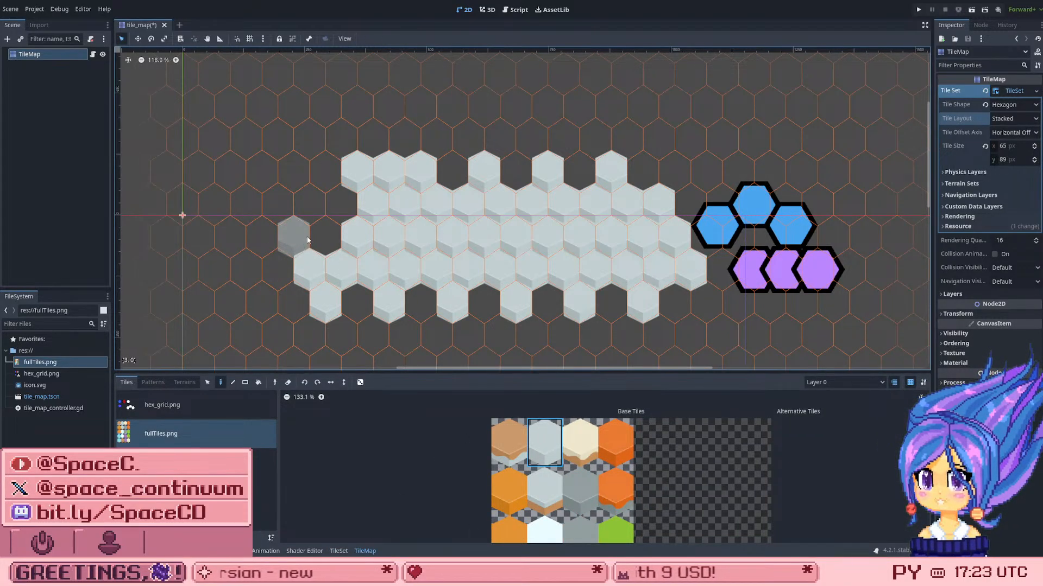
{"action": "left_click", "coordinate": [324, 236]}
{"action": "left_click", "coordinate": [340, 190]}
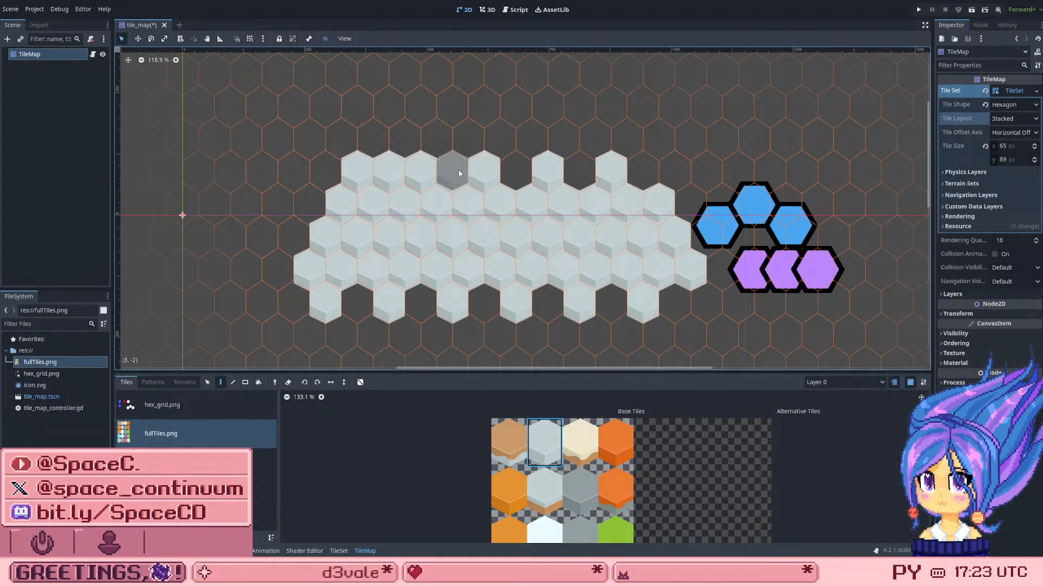
Step: Try horizontal separations of 1 and 2 px on the fullTiles.png atlas and return the separation to 0
{"action": "scroll", "coordinate": [459, 173], "scroll_direction": "down", "scroll_amount": 3}
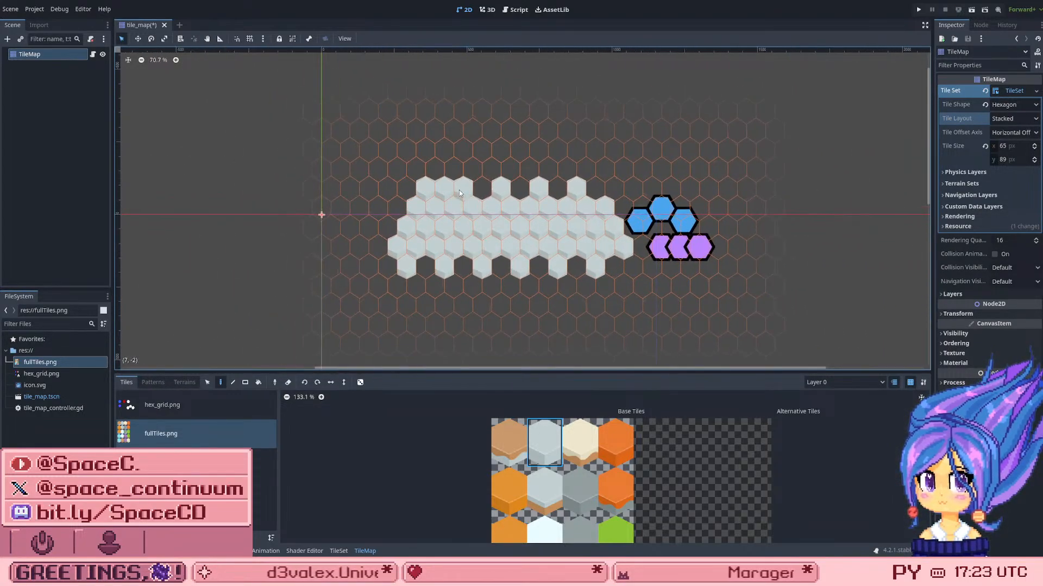
{"action": "scroll", "coordinate": [459, 193], "scroll_direction": "up", "scroll_amount": 4}
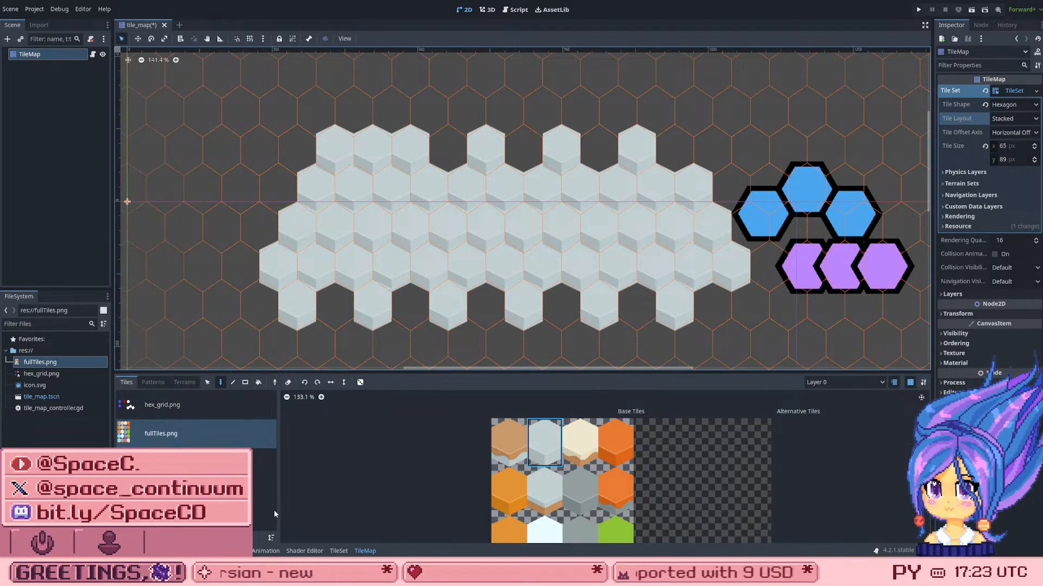
{"action": "left_click", "coordinate": [339, 550]}
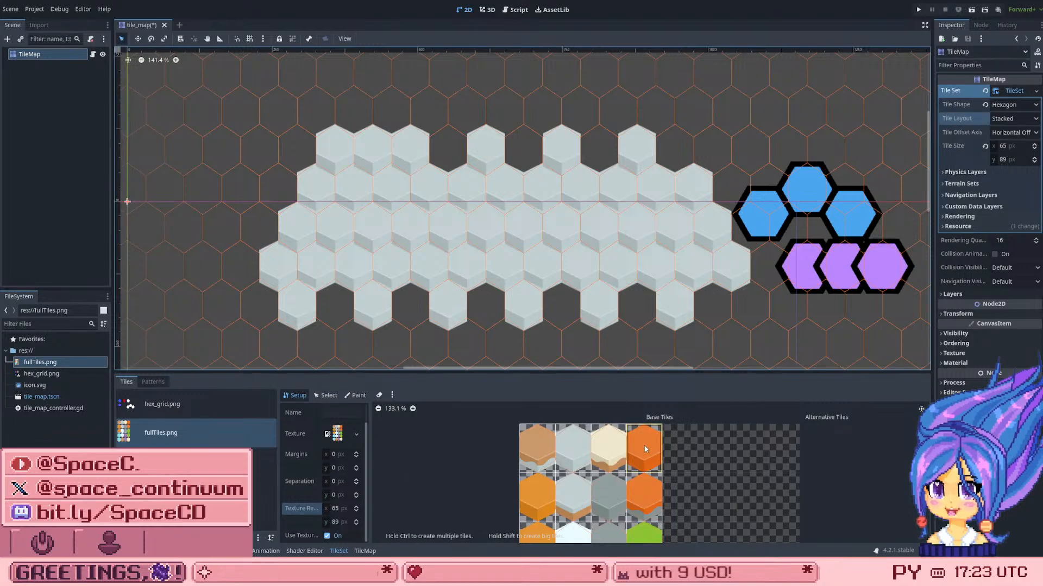
{"action": "scroll", "coordinate": [645, 448], "scroll_direction": "up", "scroll_amount": 4}
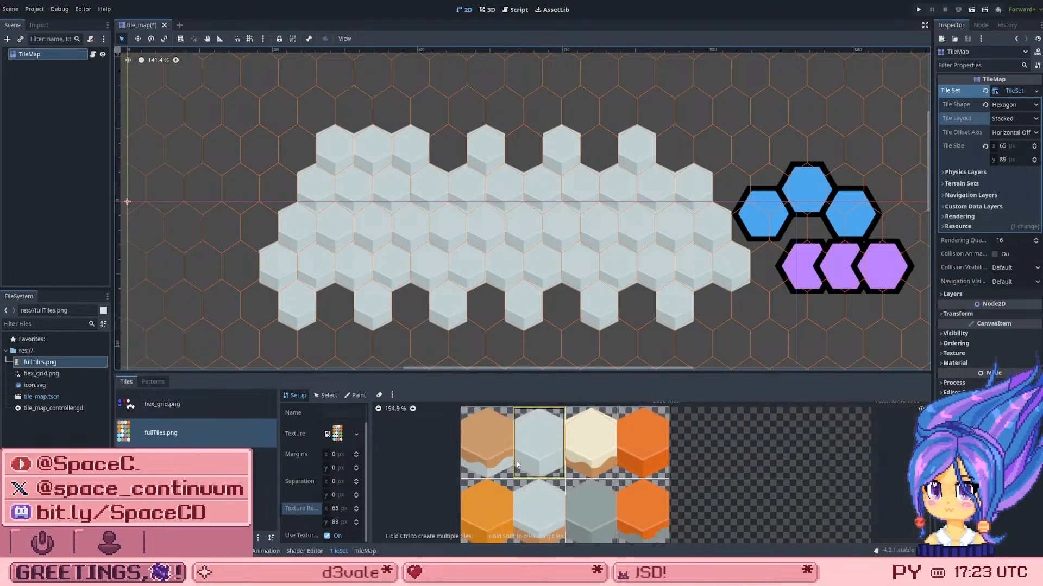
{"action": "scroll", "coordinate": [517, 464], "scroll_direction": "up", "scroll_amount": 3}
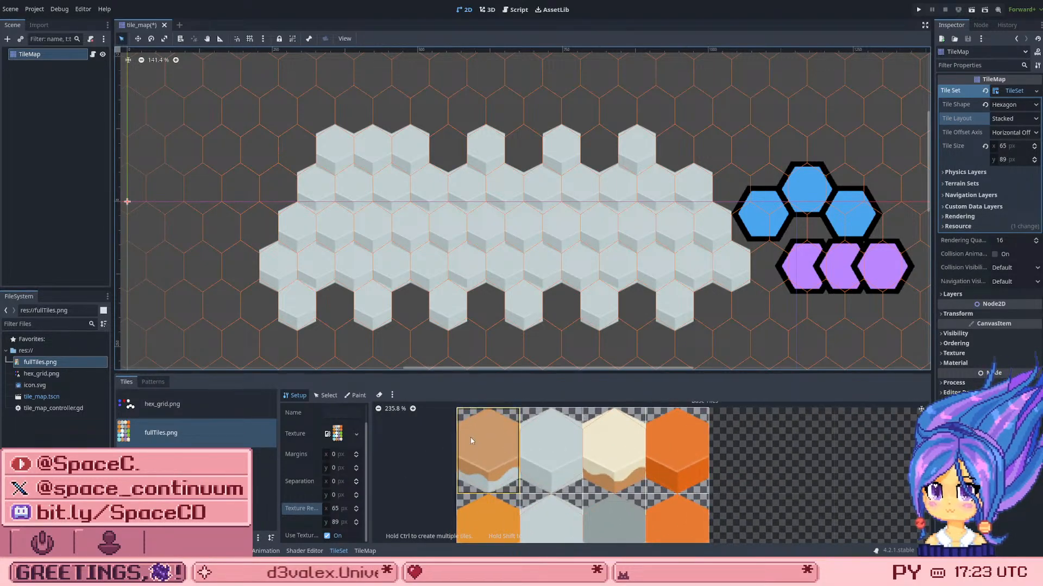
{"action": "left_click", "coordinate": [356, 483]}
{"action": "key", "text": "Up"}
{"action": "key", "text": "Up"}
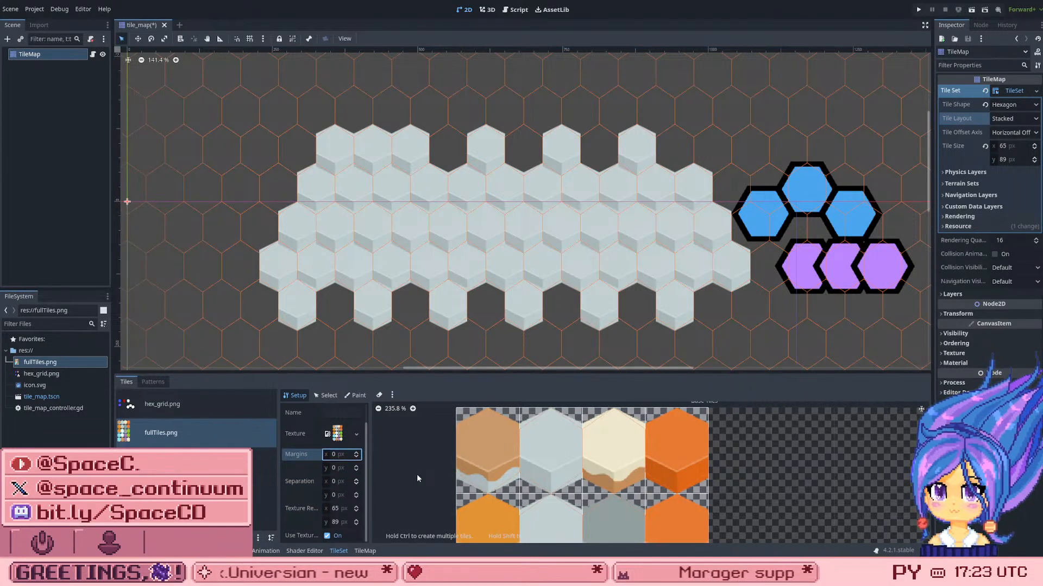
{"action": "key", "text": "Down"}
{"action": "key", "text": "Down"}
{"action": "type", "text": "1"}
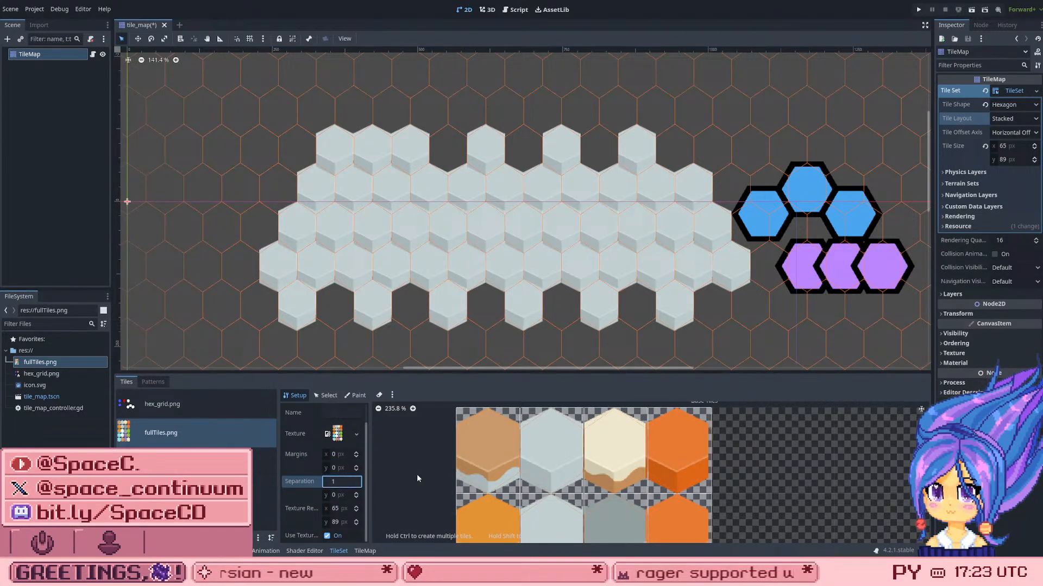
{"action": "key", "text": "Up"}
{"action": "key", "text": "Up"}
{"action": "key", "text": "Down"}
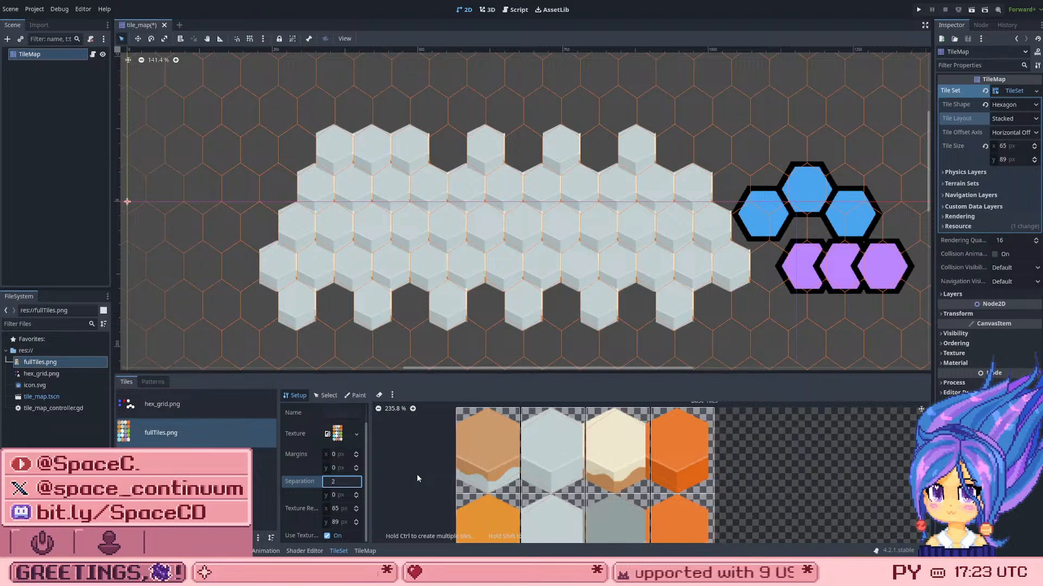
{"action": "key", "text": "Down"}
{"action": "key", "text": "Down"}
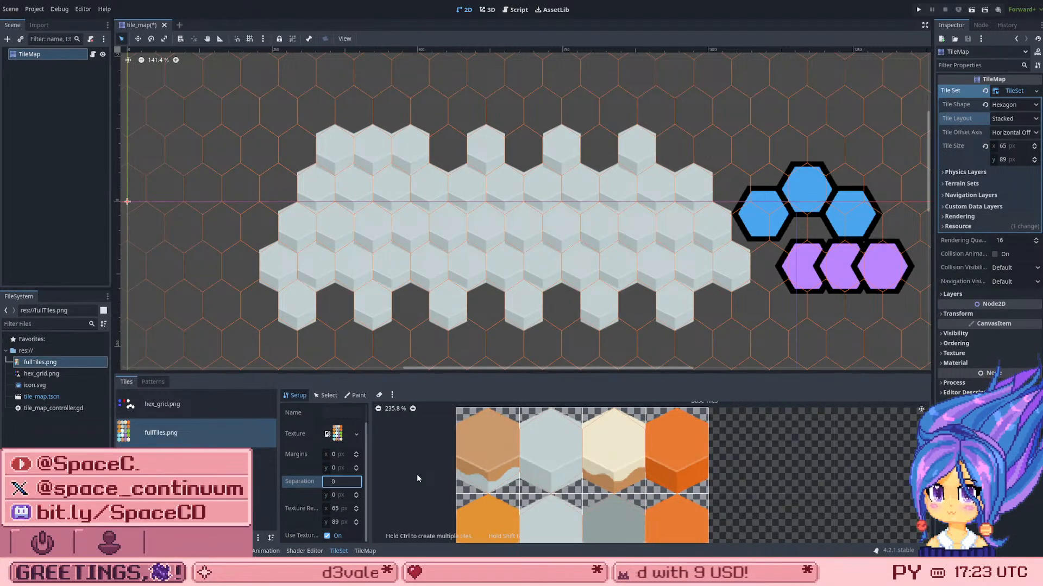
Step: Try a larger horizontal margin on the fullTiles.png atlas and return it to 0
{"action": "left_click", "coordinate": [343, 455]}
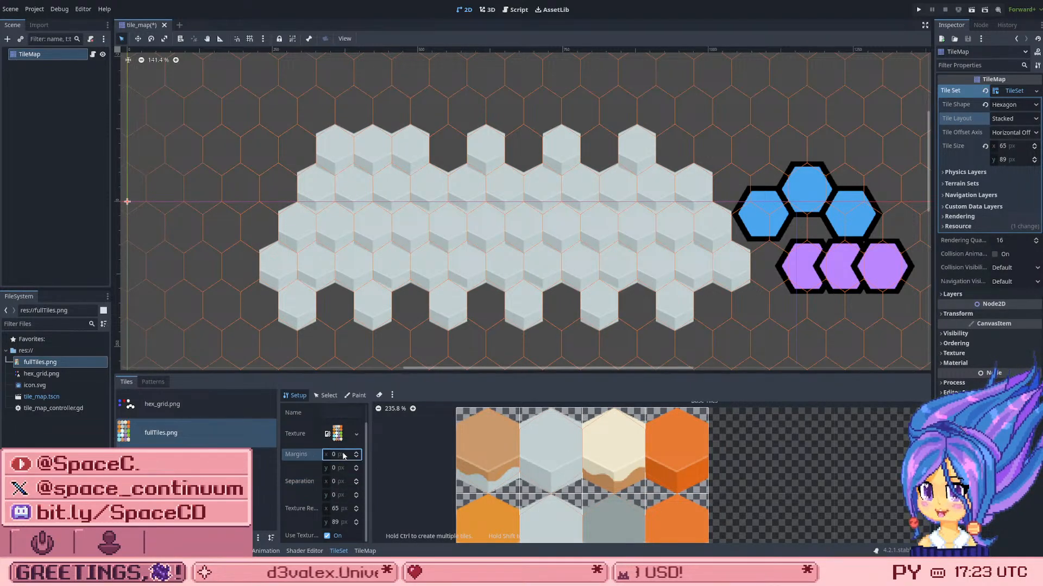
{"action": "key", "text": "Up"}
{"action": "key", "text": "Down"}
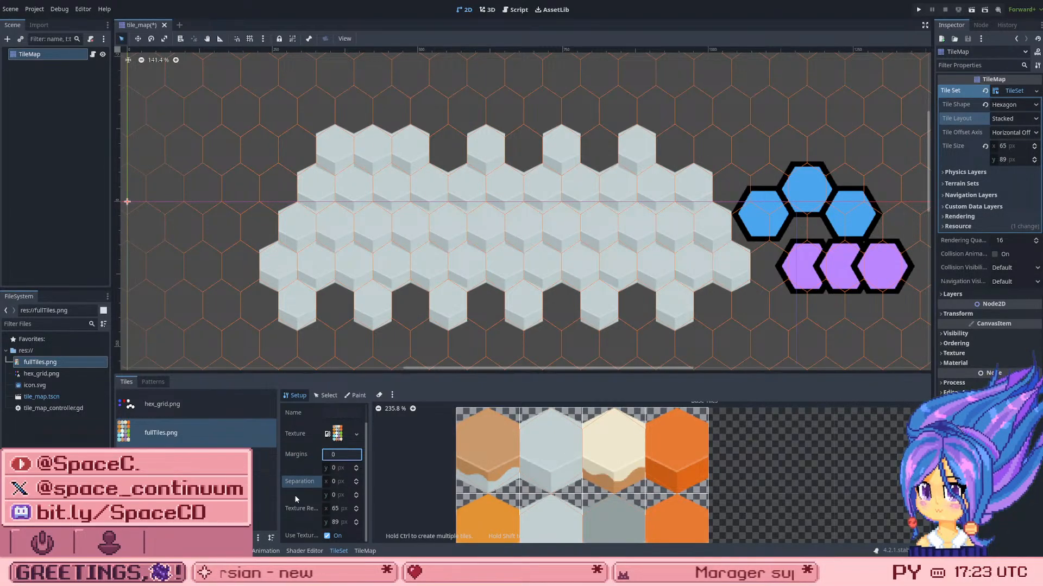
Step: Test a texture region height of 90 px on the fullTiles.png atlas and lower it to 87 px
{"action": "left_click", "coordinate": [347, 522]}
{"action": "key", "text": "Up"}
{"action": "key", "text": "Up"}
{"action": "key", "text": "Up"}
{"action": "key", "text": "Up"}
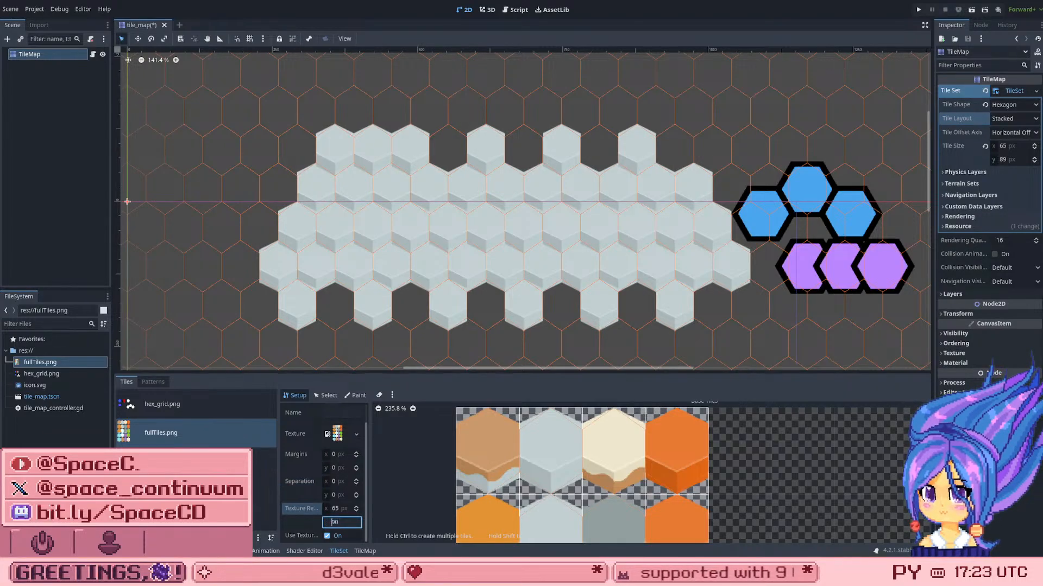
{"action": "key", "text": "Down"}
{"action": "key", "text": "Down"}
{"action": "key", "text": "Down"}
{"action": "key", "text": "Down"}
{"action": "key", "text": "Down"}
{"action": "key", "text": "Down"}
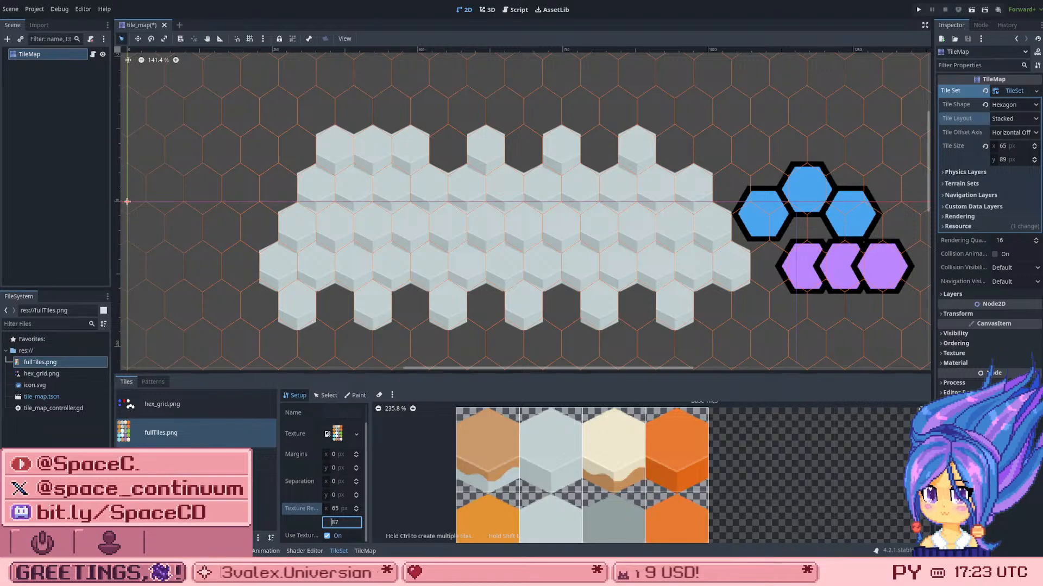
Step: Raise the texture region height of the fullTiles.png atlas to 89 px, checking 88 px on the way
{"action": "key", "text": "Up"}
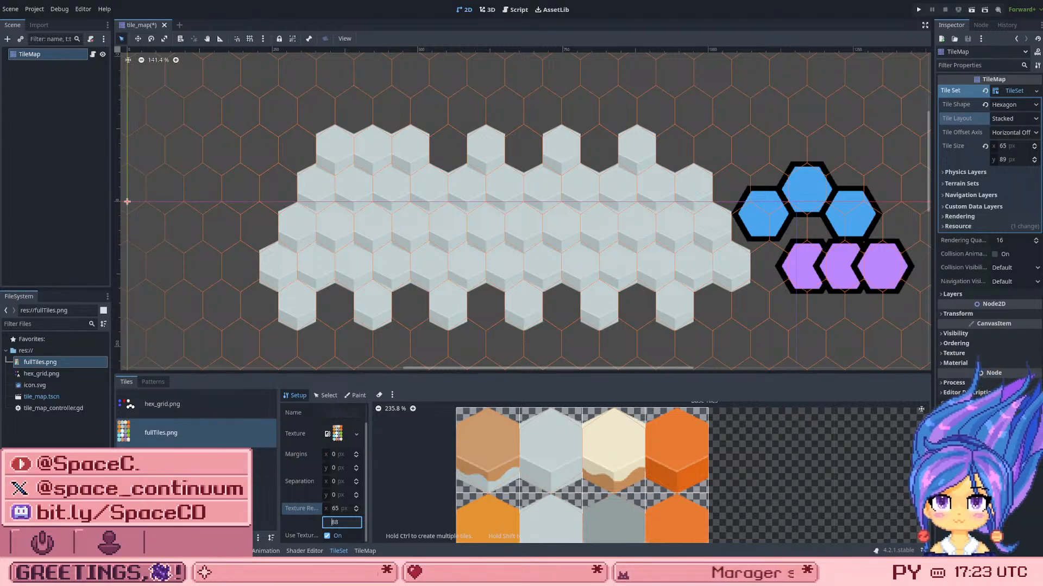
{"action": "key", "text": "Up"}
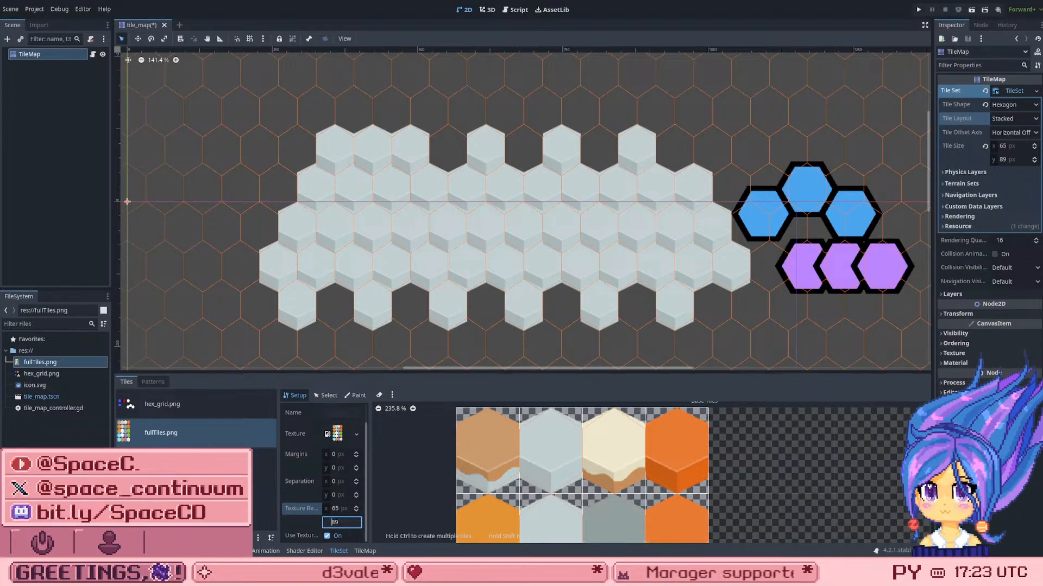
{"action": "key", "text": "Down"}
{"action": "key", "text": "Up"}
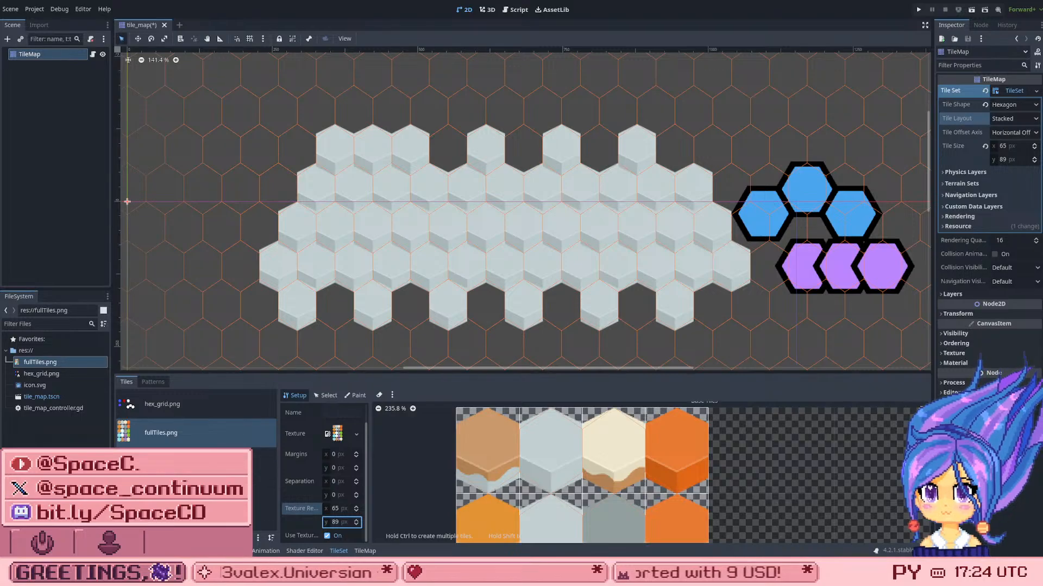
{"action": "left_click", "coordinate": [434, 248]}
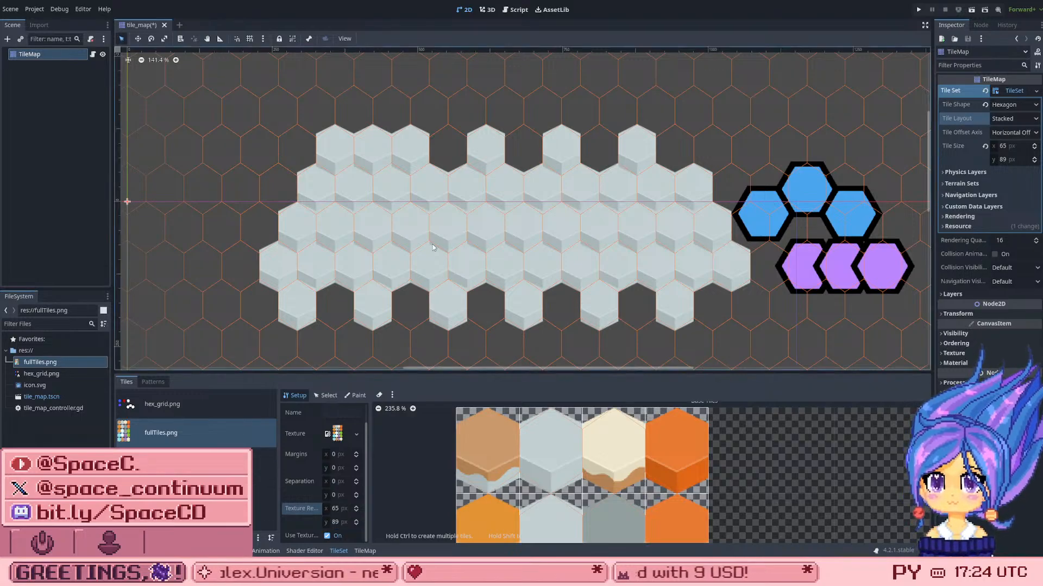
Step: Try a TileSet tile width of 64 px and return it to 65 px
{"action": "left_click", "coordinate": [1013, 147]}
{"action": "key", "text": "Down"}
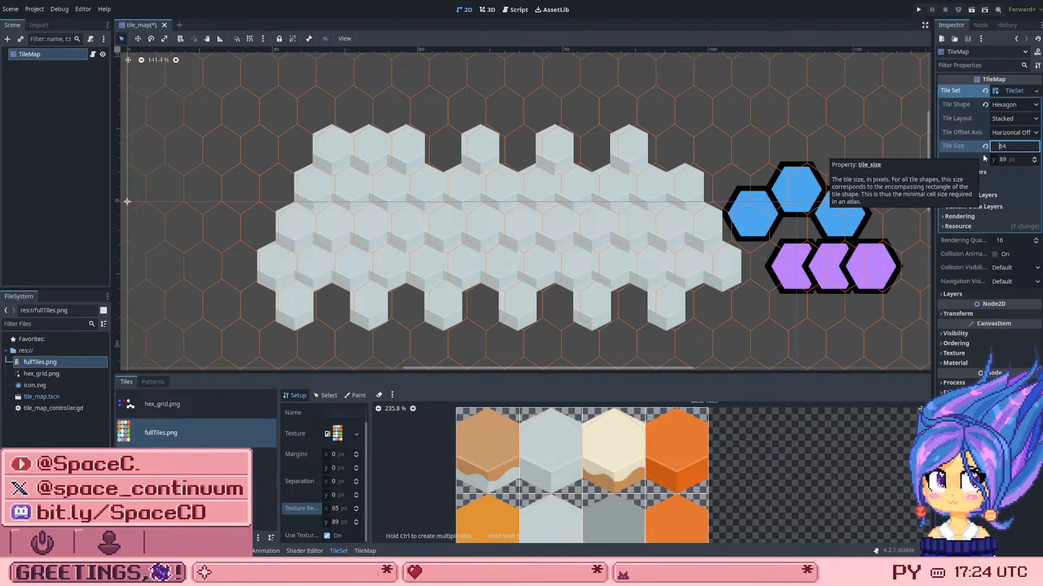
{"action": "key", "text": "Up"}
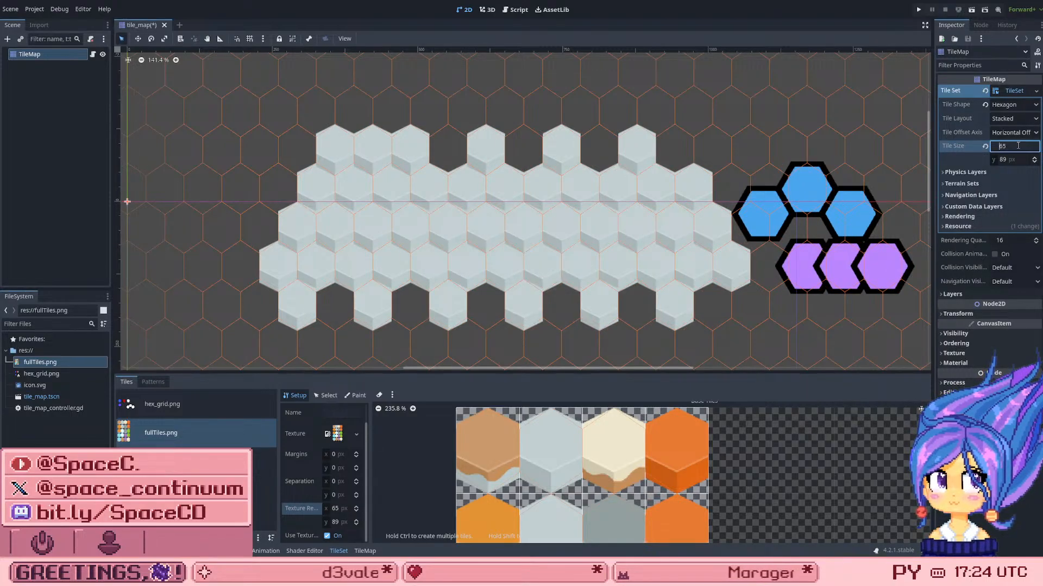
Step: Test larger and smaller TileSet tile heights, including 90, 86, 79 and 82 px, and return the height to 89 px
{"action": "key", "text": "Tab"}
{"action": "key", "text": "Up"}
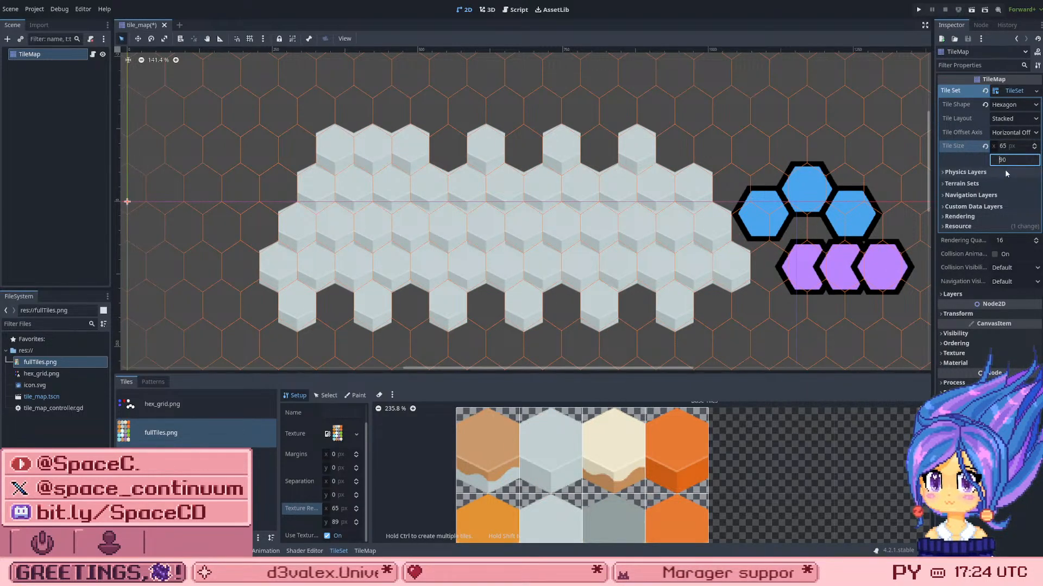
{"action": "key", "text": "Up"}
{"action": "key", "text": "Up"}
{"action": "key", "text": "Down"}
{"action": "key", "text": "Down"}
{"action": "key", "text": "Down"}
{"action": "key", "text": "Down"}
{"action": "key", "text": "Down"}
{"action": "key", "text": "Down"}
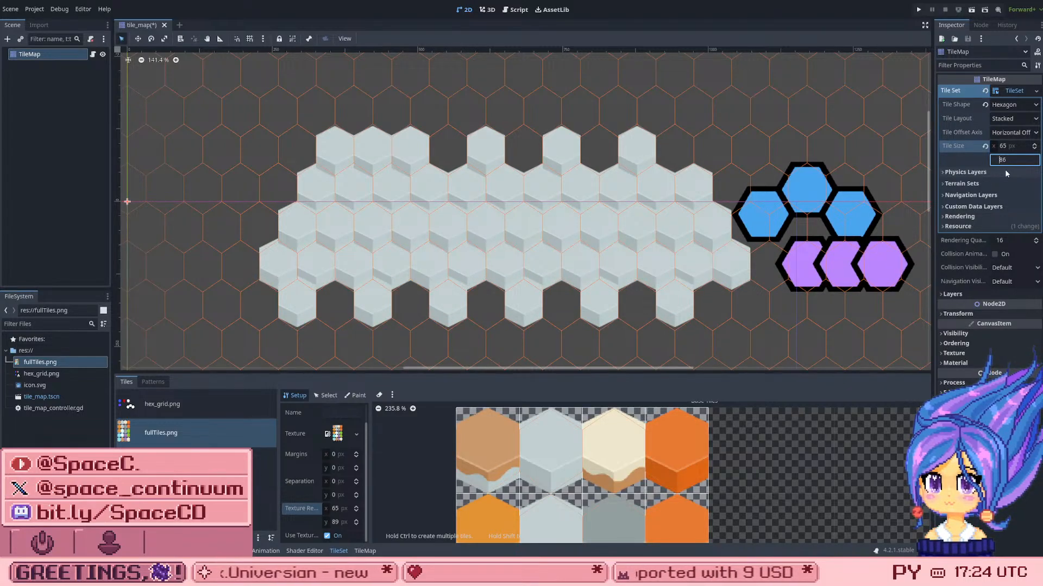
{"action": "key", "text": "Down"}
{"action": "key", "text": "Down"}
{"action": "key", "text": "Down"}
{"action": "key", "text": "Down"}
{"action": "key", "text": "Down"}
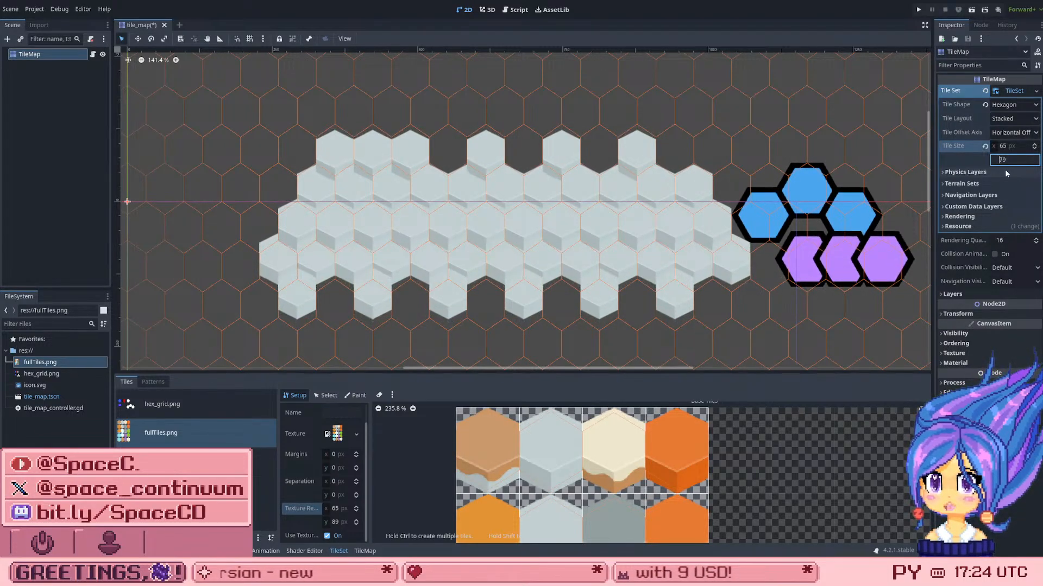
{"action": "key", "text": "Down"}
{"action": "key", "text": "Up"}
{"action": "key", "text": "Up"}
{"action": "key", "text": "Up"}
{"action": "key", "text": "Up"}
{"action": "key", "text": "Up"}
{"action": "key", "text": "Up"}
{"action": "key", "text": "Up"}
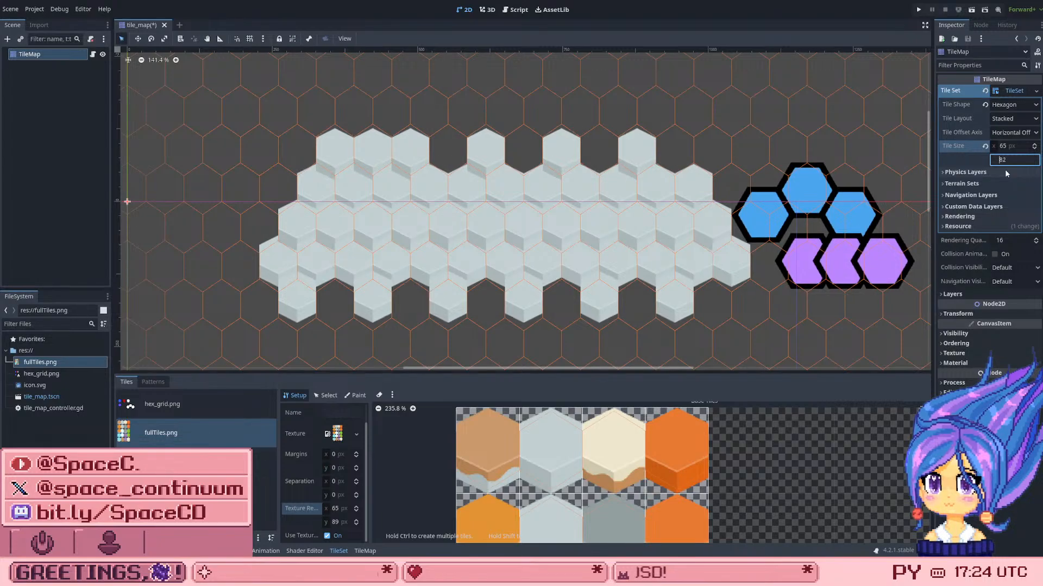
{"action": "key", "text": "Up"}
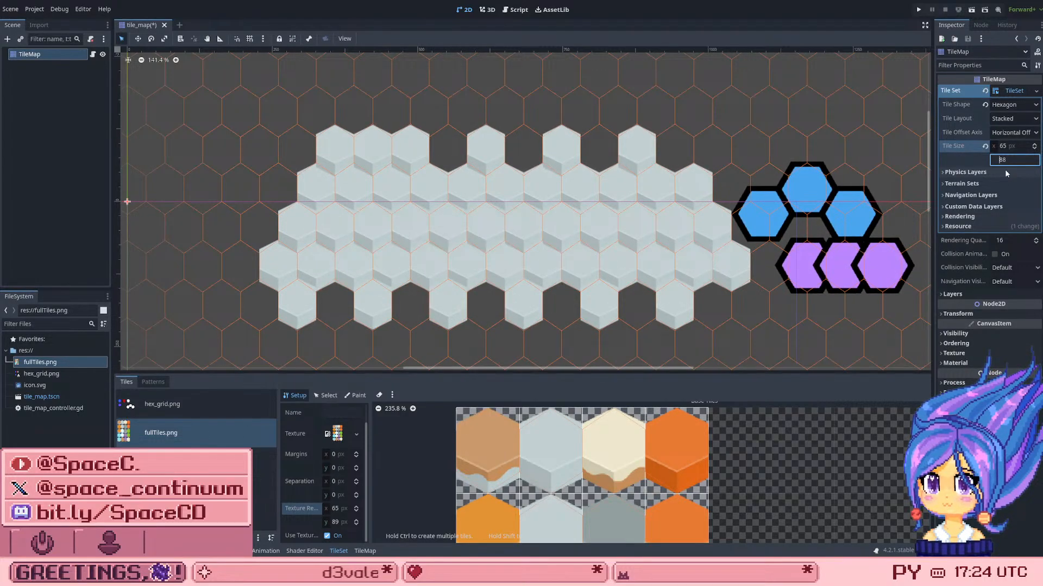
{"action": "key", "text": "Up"}
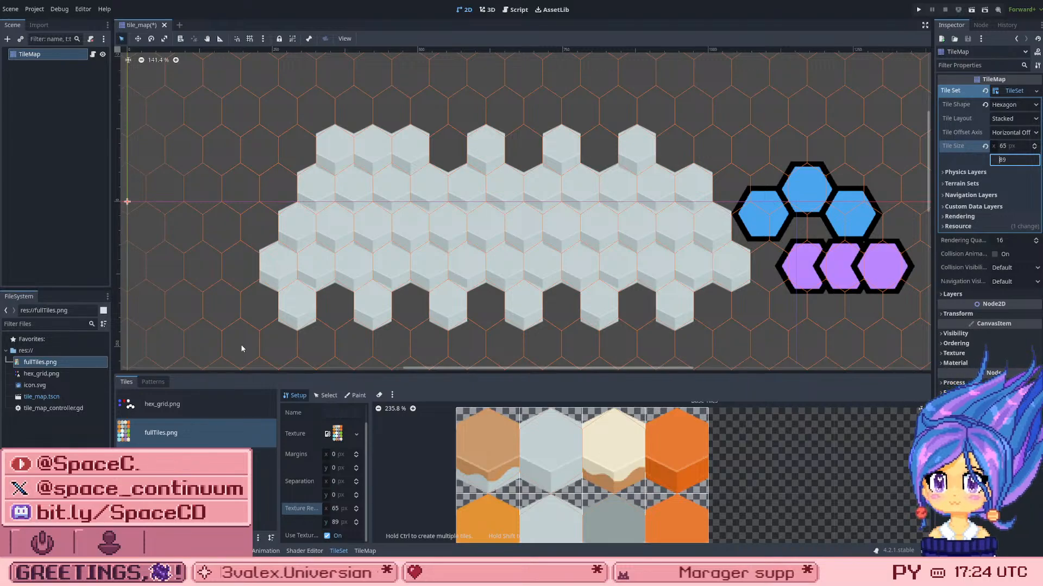
Step: Inspect the painted tiles without the grid overlay by deselecting the TileMap, then reselect it and save the scene
{"action": "scroll", "coordinate": [335, 313], "scroll_direction": "down", "scroll_amount": 5}
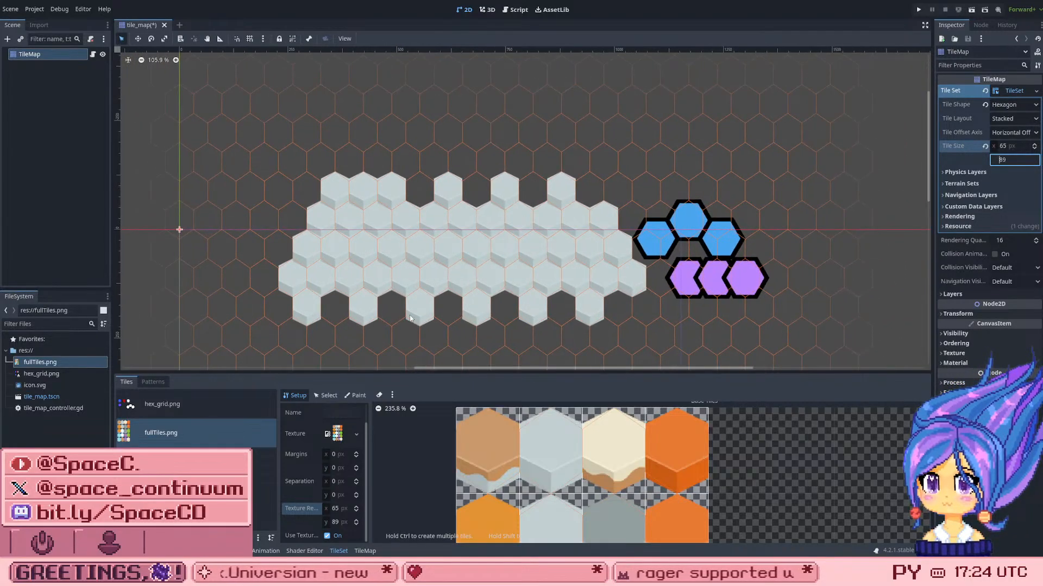
{"action": "left_click", "coordinate": [326, 395]}
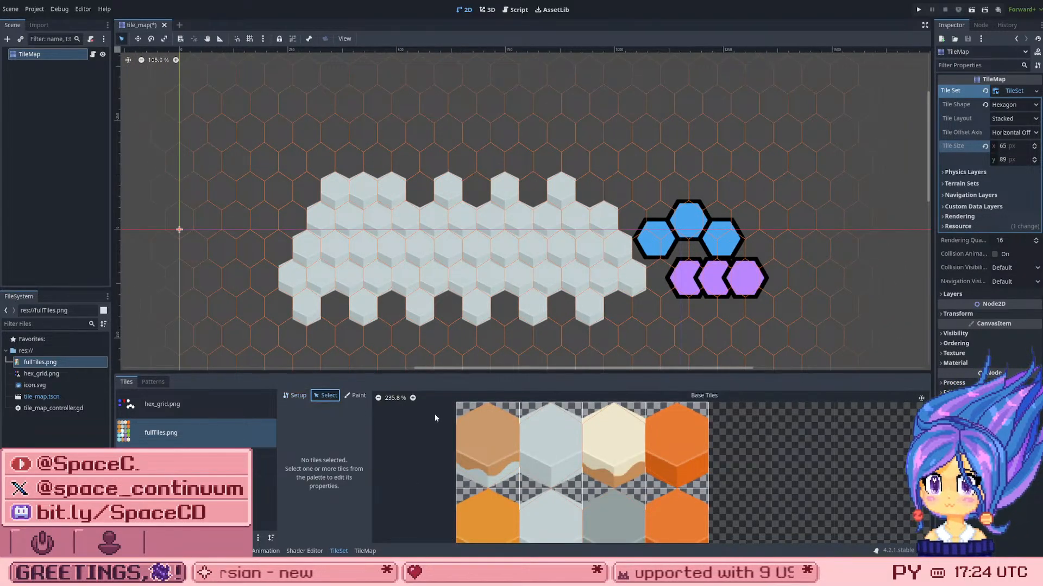
{"action": "scroll", "coordinate": [669, 437], "scroll_direction": "down", "scroll_amount": 4}
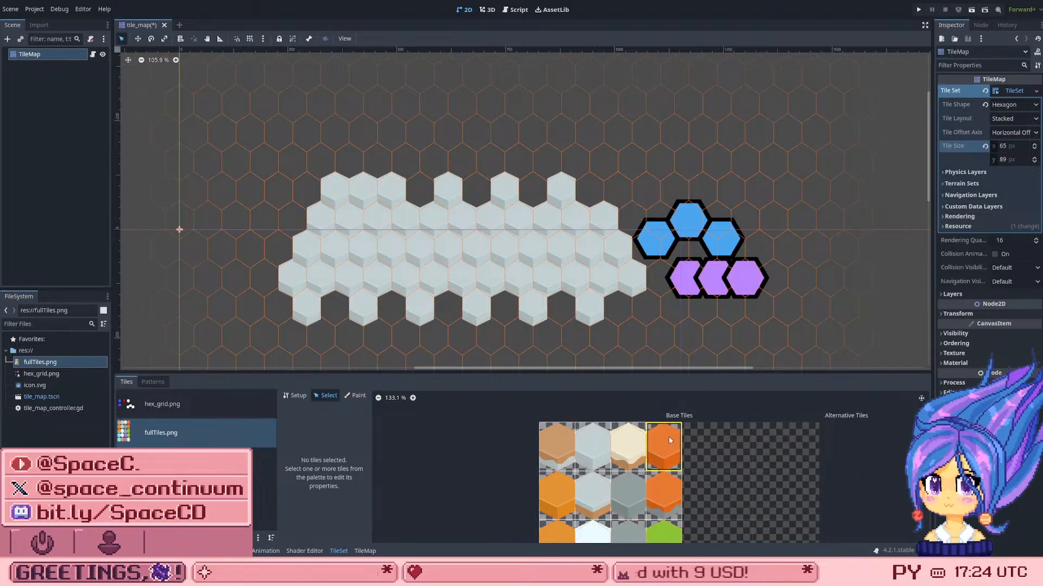
{"action": "left_click", "coordinate": [669, 436]}
{"action": "left_click", "coordinate": [538, 241]}
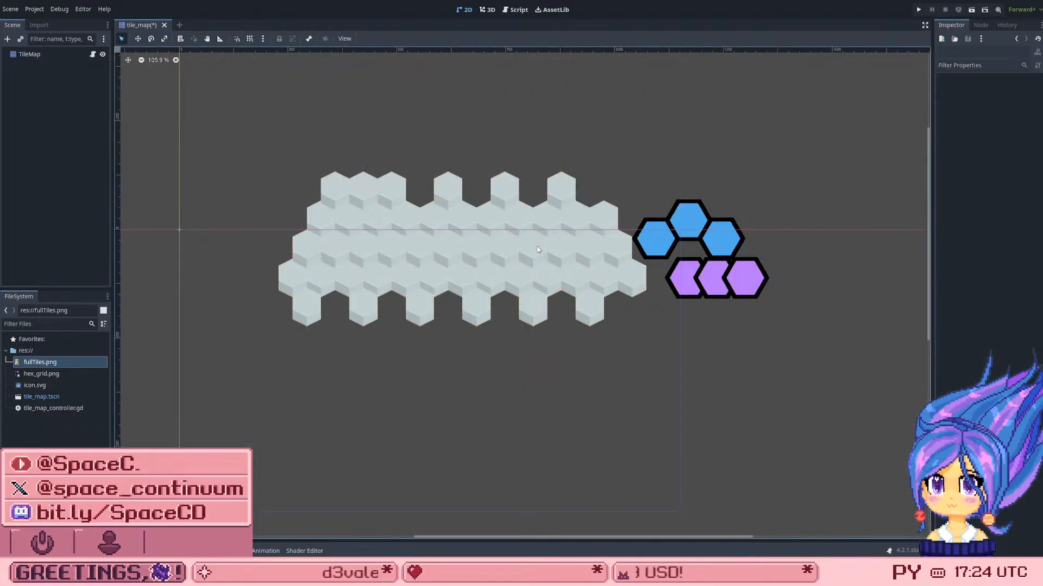
{"action": "scroll", "coordinate": [424, 196], "scroll_direction": "up", "scroll_amount": 1}
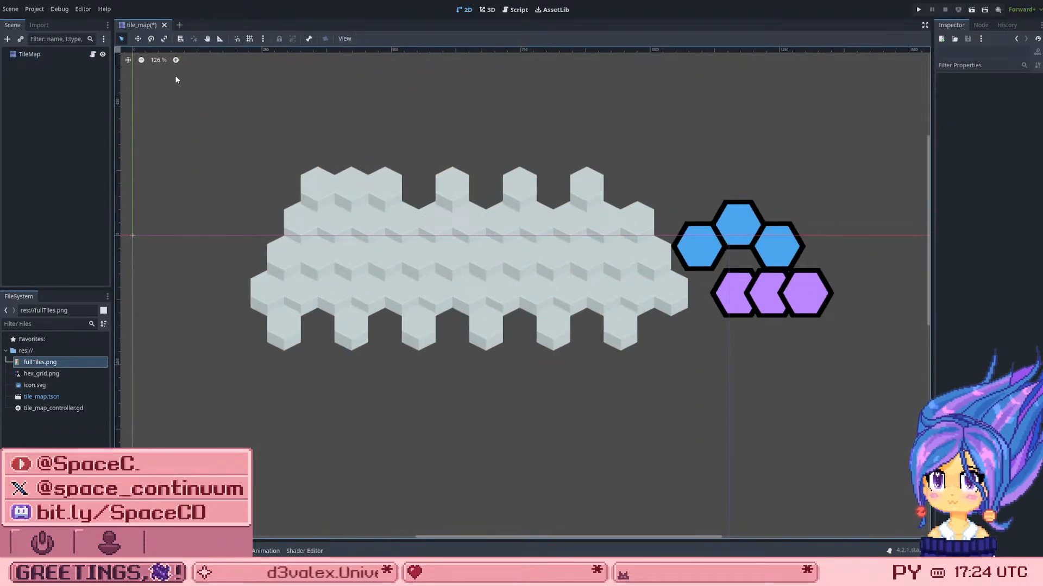
{"action": "left_click", "coordinate": [34, 57]}
{"action": "key", "text": "ctrl+s"}
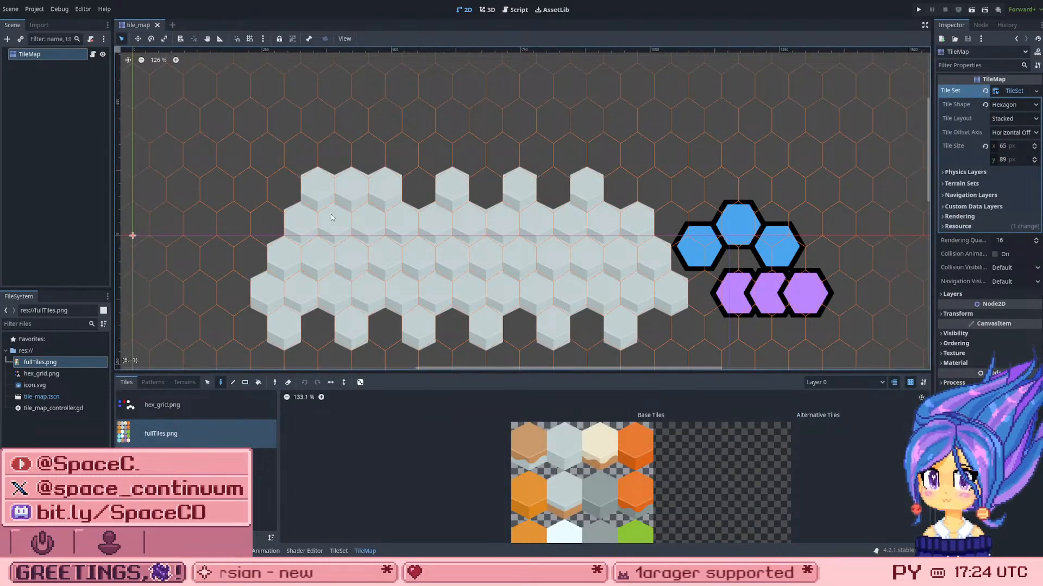
Step: Choose the solid orange tile from the first row of the fullTiles.png atlas for painting on Layer 0
{"action": "scroll", "coordinate": [496, 54], "scroll_direction": "down", "scroll_amount": 2}
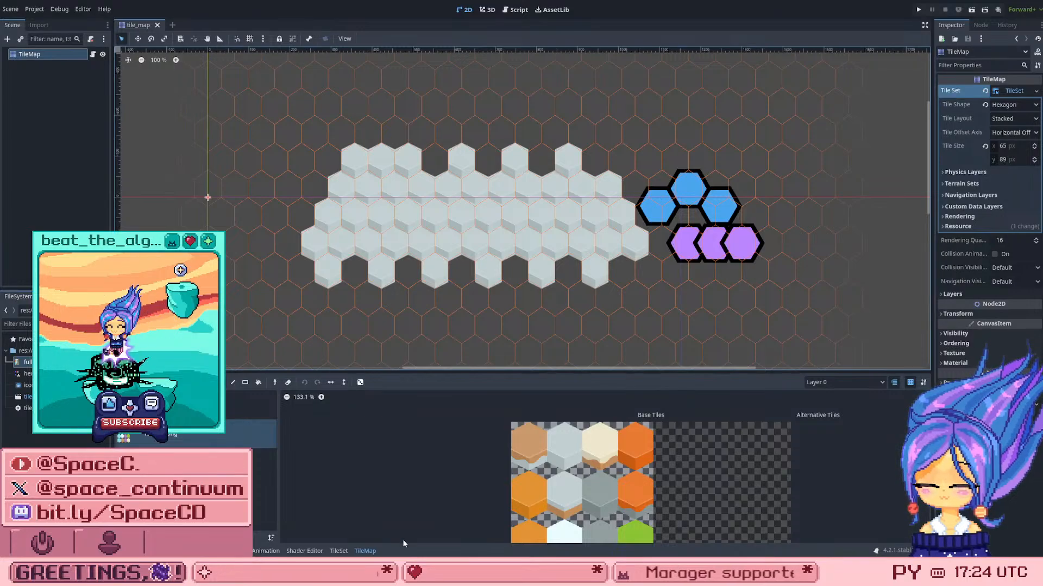
{"action": "left_click", "coordinate": [645, 452]}
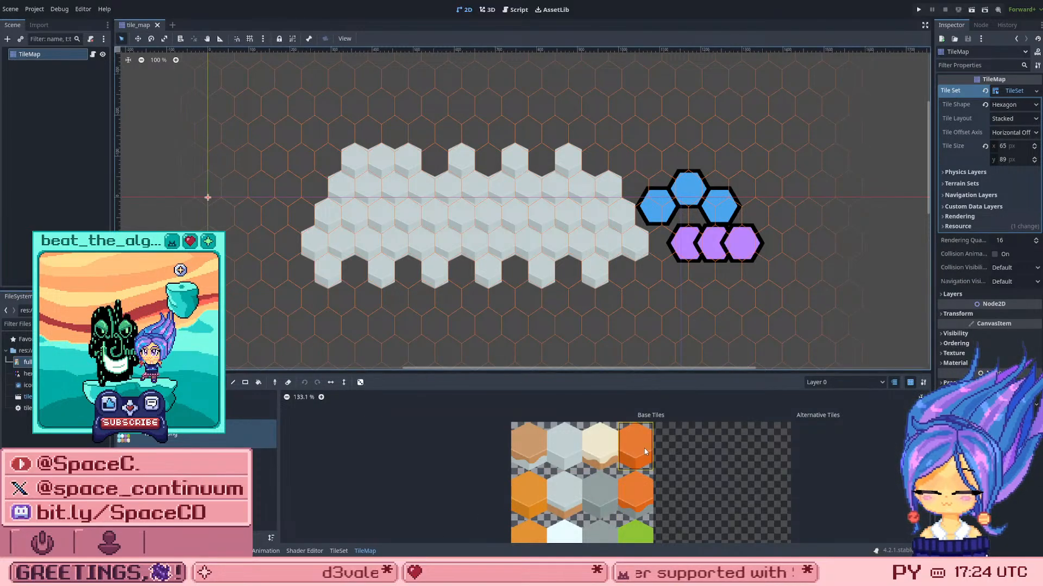
{"action": "left_click", "coordinate": [576, 428]}
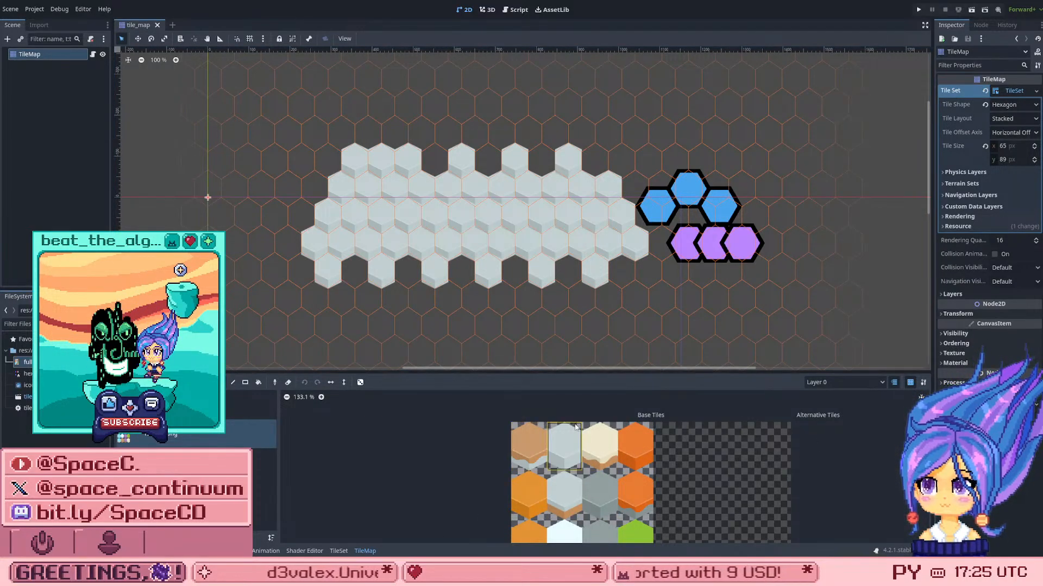
{"action": "left_click", "coordinate": [633, 438]}
Step: Try three adjoining orange tiles near the right end of the grey patch's second and third rows, and undo them
{"action": "left_click", "coordinate": [603, 217]}
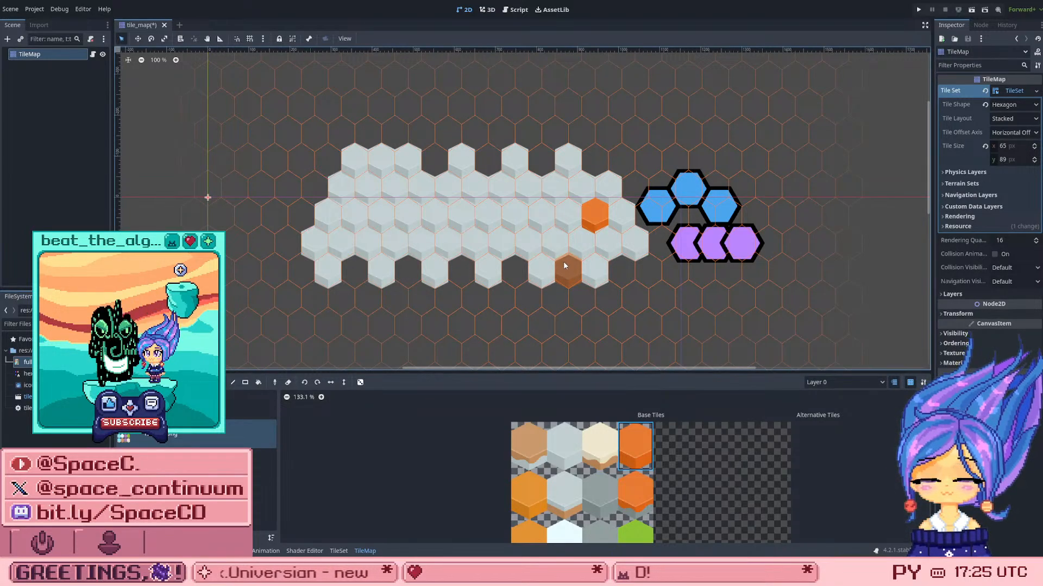
{"action": "left_click", "coordinate": [579, 187]}
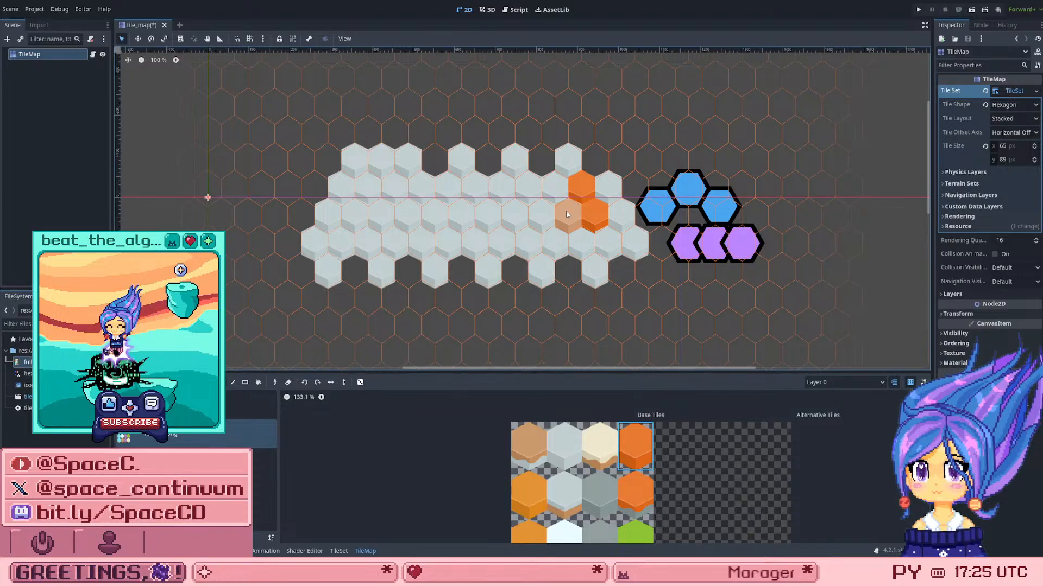
{"action": "left_click", "coordinate": [607, 185]}
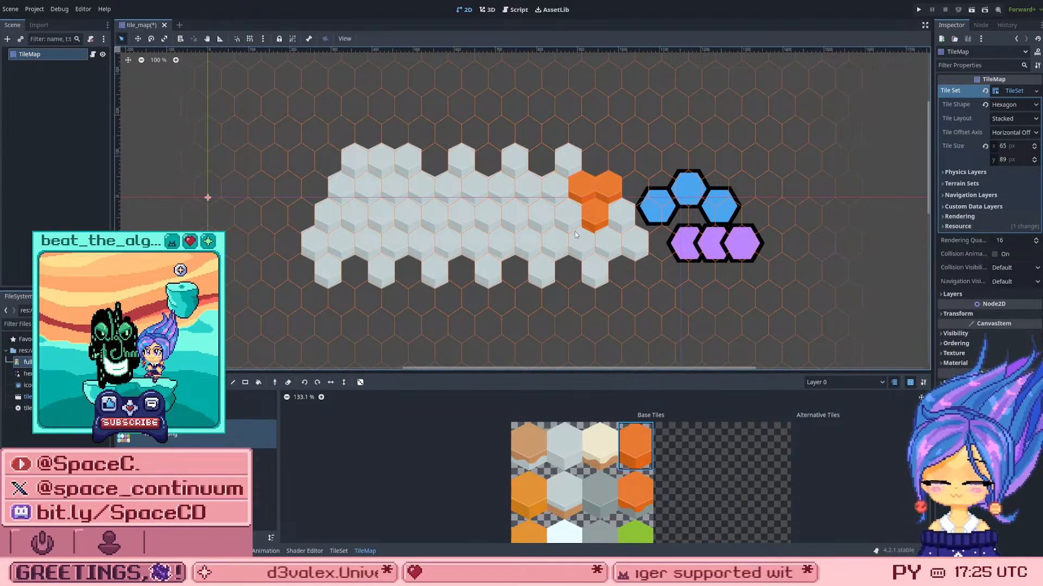
{"action": "key", "text": "ctrl+z"}
{"action": "key", "text": "ctrl+z"}
{"action": "key", "text": "ctrl+z"}
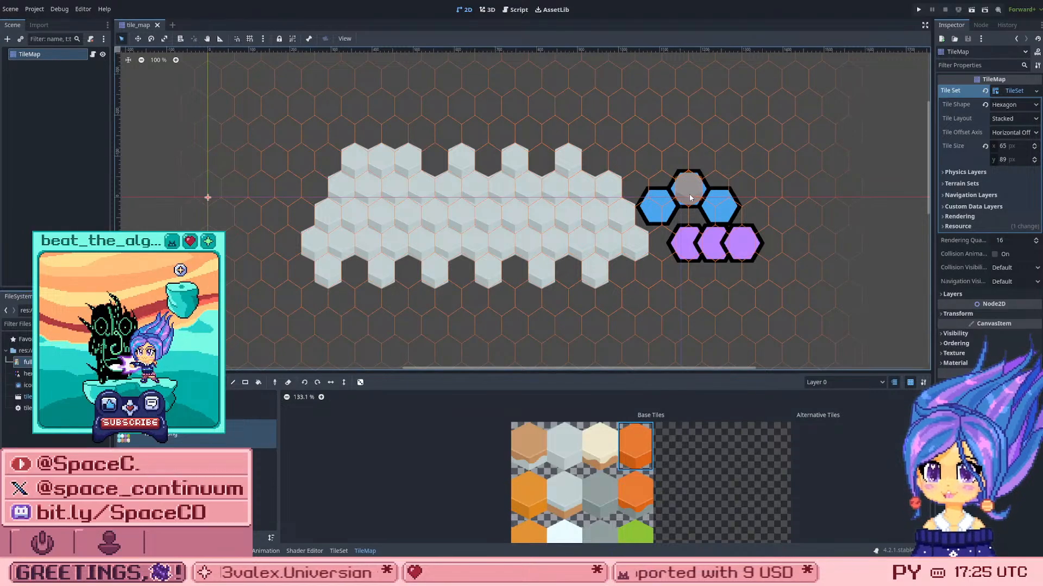
Step: Paint a zigzag column of three orange tiles through the second to fourth rows of the grey patch
{"action": "left_click", "coordinate": [530, 220]}
{"action": "left_click", "coordinate": [527, 202]}
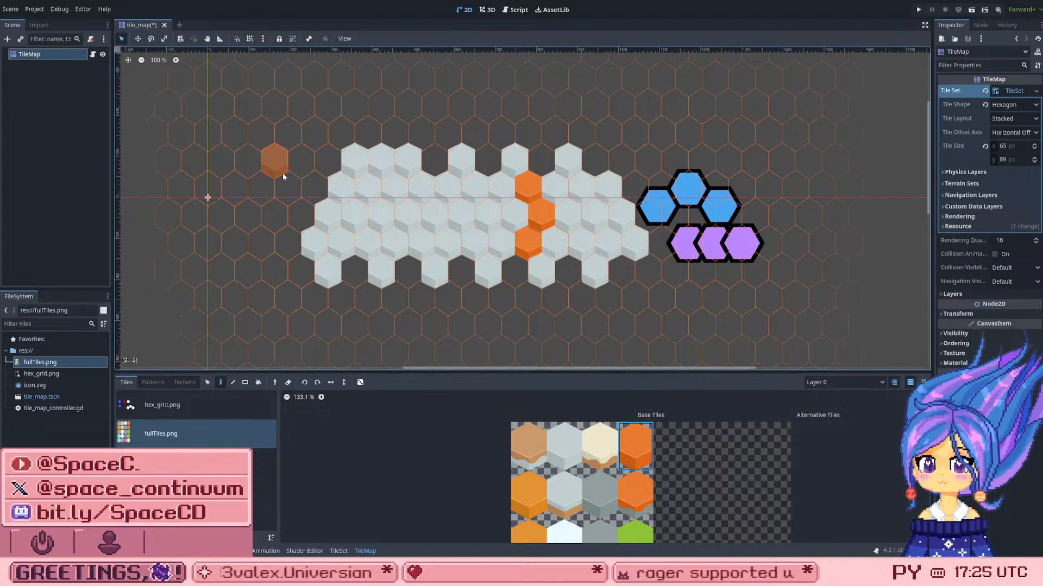
Step: Try painting a triangle of three orange tiles in the left part of the grey patch's third and fourth rows
{"action": "scroll", "coordinate": [423, 214], "scroll_direction": "up", "scroll_amount": 4}
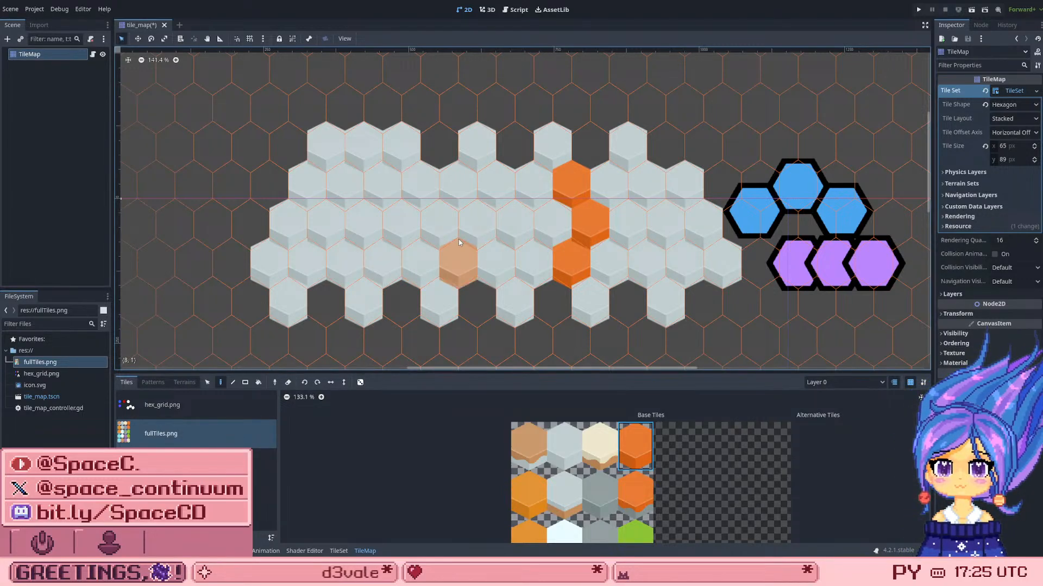
{"action": "left_click", "coordinate": [345, 263]}
{"action": "left_click", "coordinate": [372, 230]}
{"action": "left_click", "coordinate": [383, 255]}
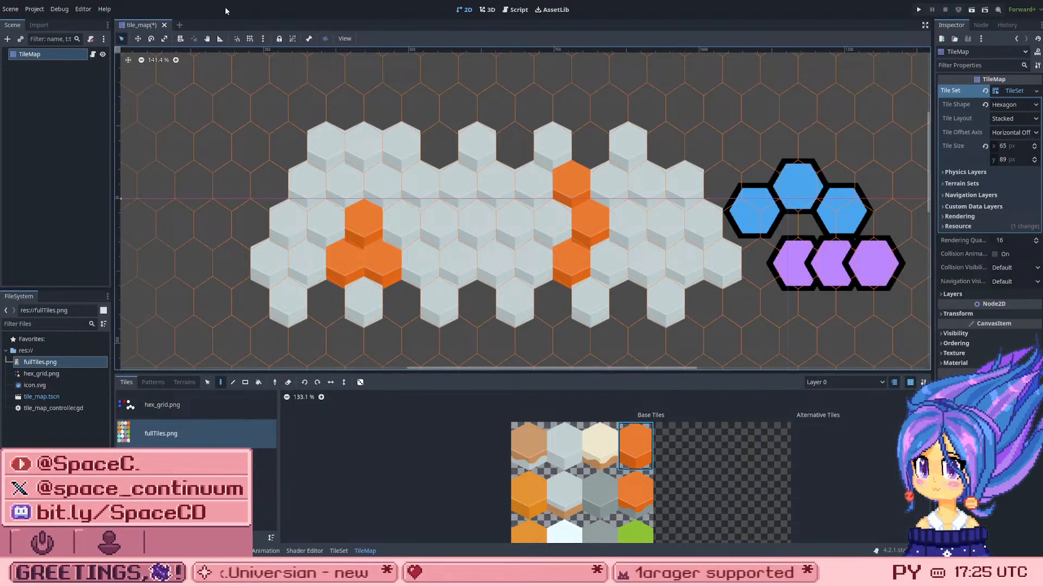
Step: View the map with the TileMap deselected, reselect the node and save the scene
{"action": "left_click", "coordinate": [52, 137]}
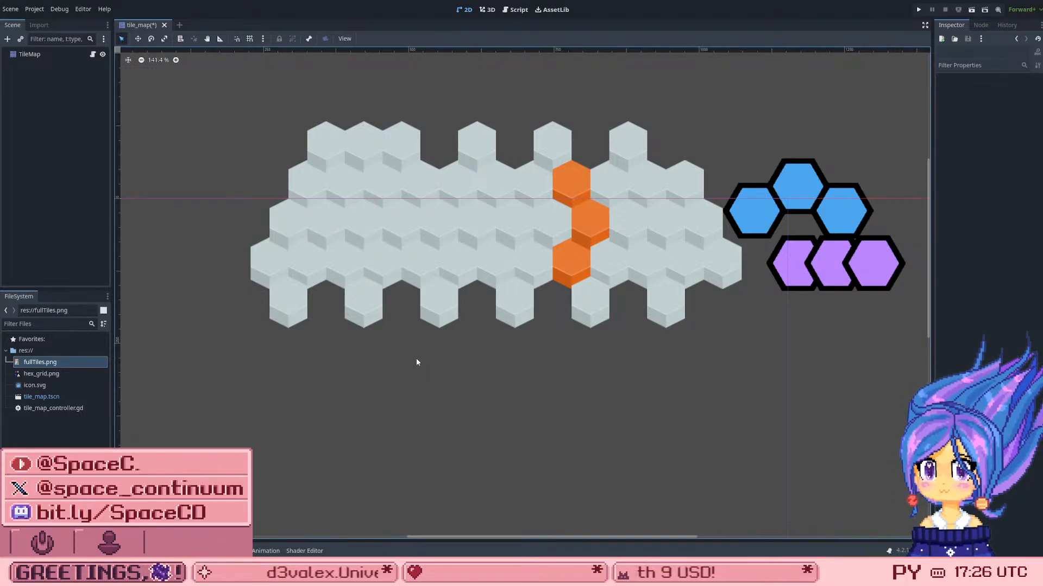
{"action": "left_click", "coordinate": [30, 54]}
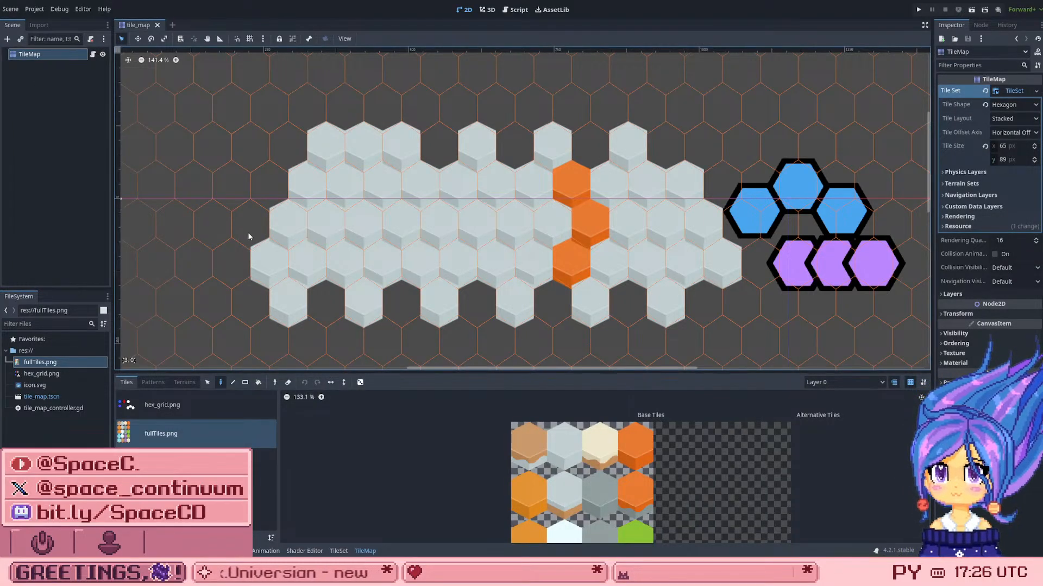
{"action": "scroll", "coordinate": [556, 455], "scroll_direction": "up", "scroll_amount": 1}
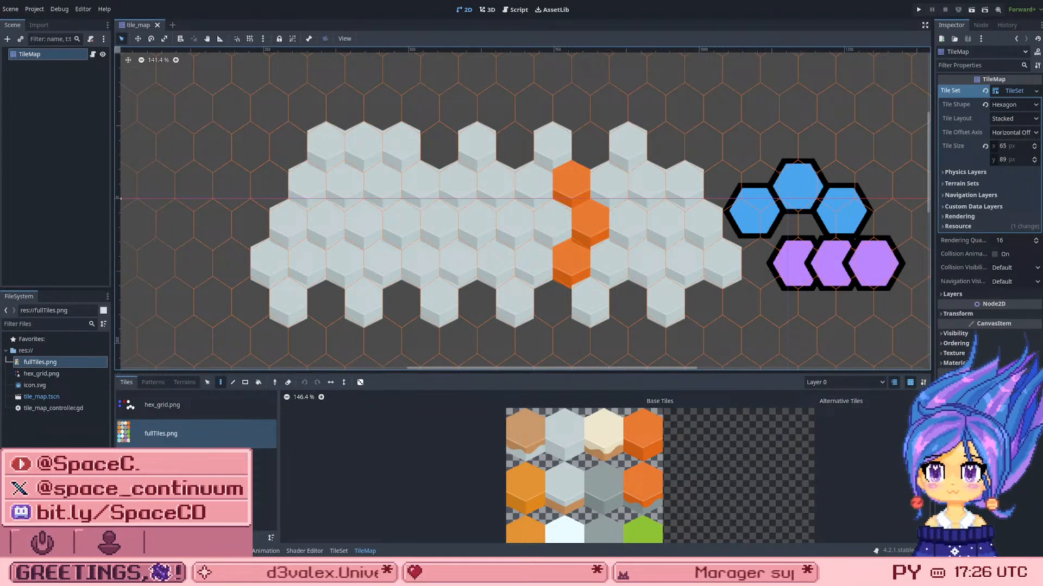
Step: Add topTiles.png to the TileSet as a new atlas source and have its tiles created automatically
{"action": "left_click", "coordinate": [30, 421]}
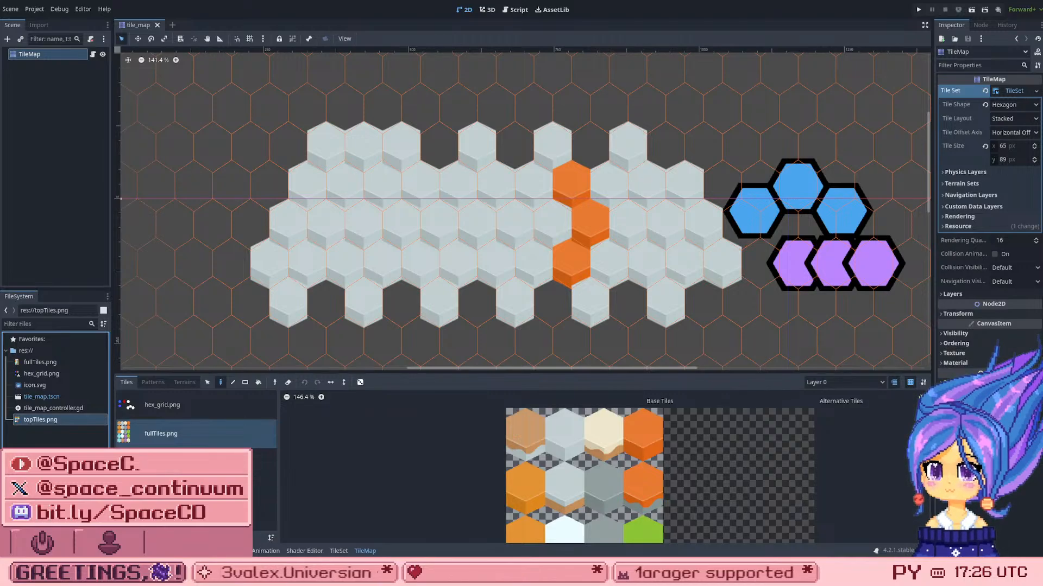
{"action": "left_click", "coordinate": [340, 551]}
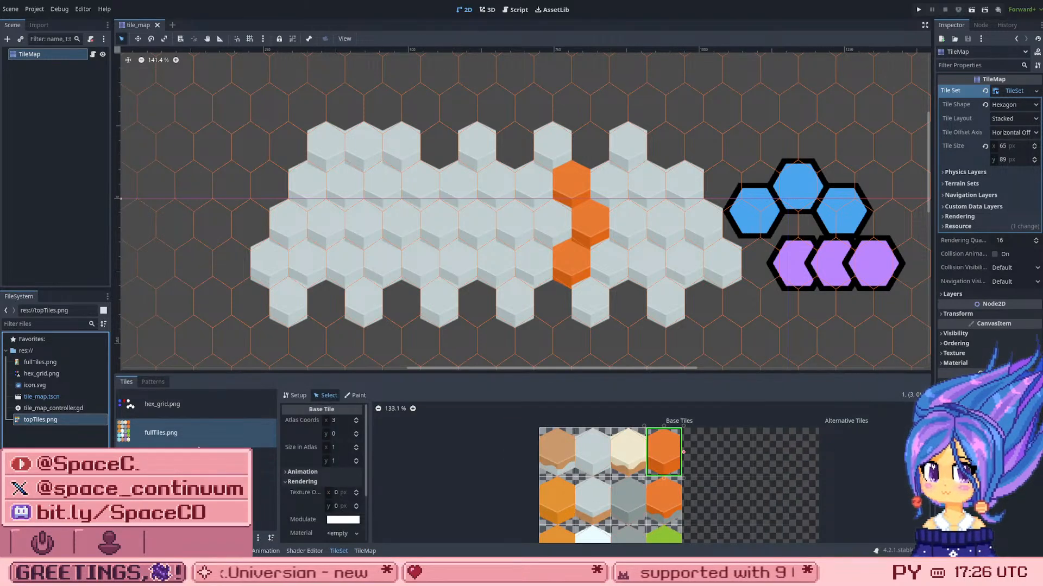
{"action": "left_click", "coordinate": [217, 478]}
{"action": "left_click_drag", "start_coordinate": [34, 420], "coordinate": [198, 478]}
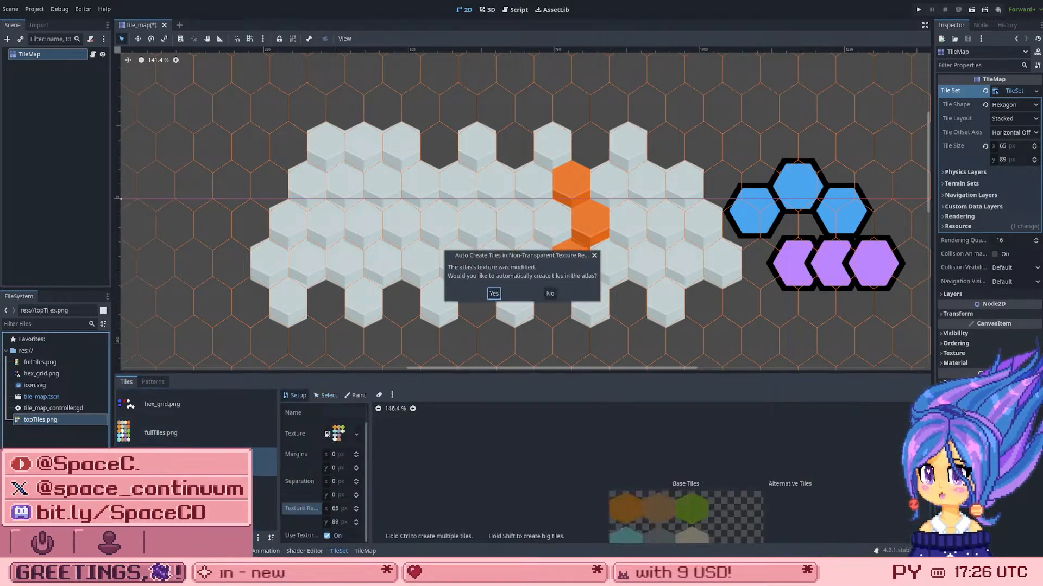
{"action": "left_click", "coordinate": [492, 294]}
{"action": "scroll", "coordinate": [568, 441], "scroll_direction": "down", "scroll_amount": 3}
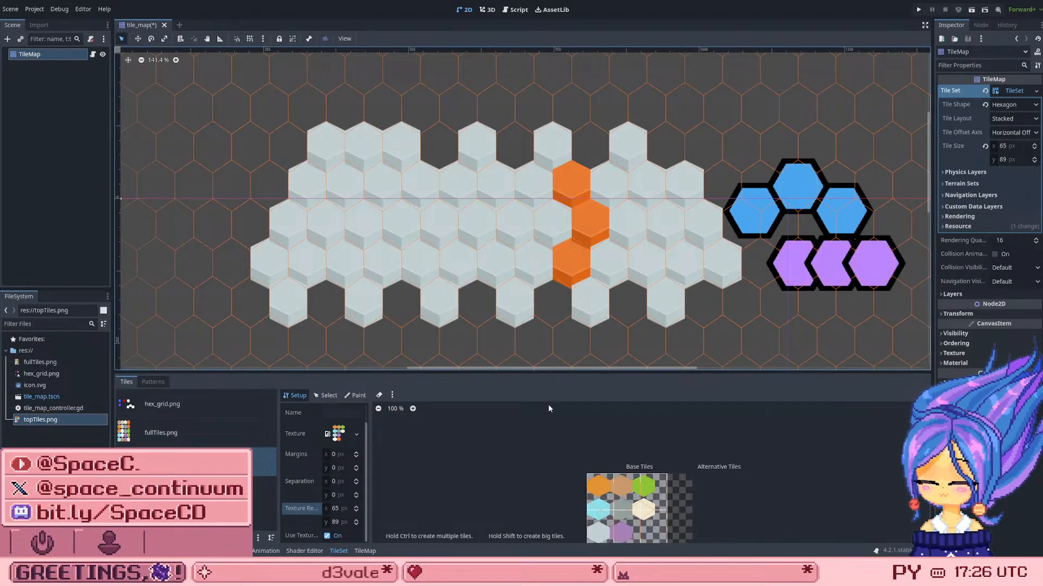
Step: Set the topTiles.png atlas's texture region width to 55 px so each column frames one hexagon
{"action": "scroll", "coordinate": [597, 502], "scroll_direction": "up", "scroll_amount": 2}
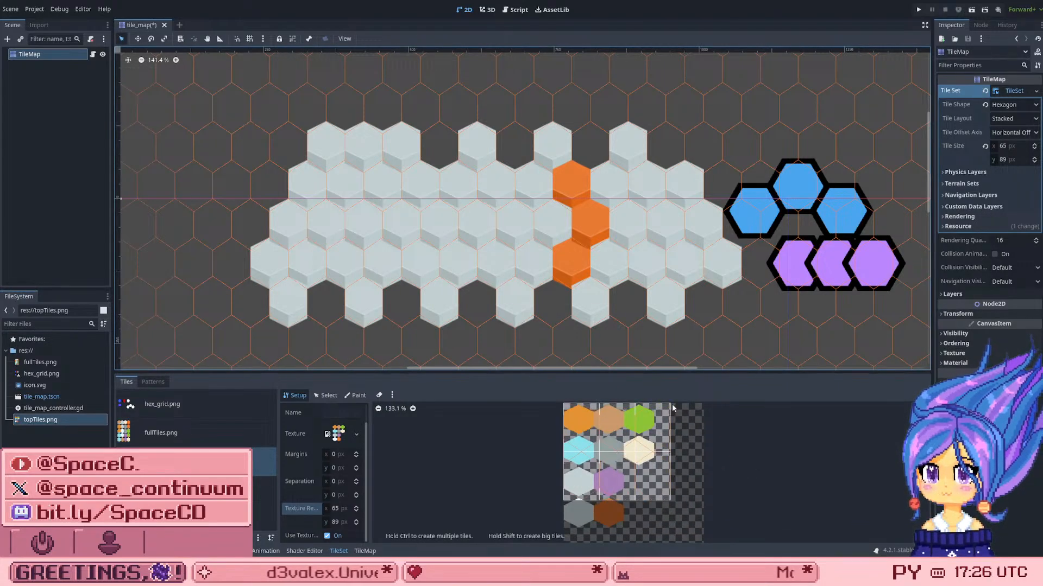
{"action": "scroll", "coordinate": [639, 423], "scroll_direction": "up", "scroll_amount": 2}
{"action": "scroll", "coordinate": [598, 426], "scroll_direction": "up", "scroll_amount": 2}
{"action": "scroll", "coordinate": [565, 449], "scroll_direction": "down", "scroll_amount": 7}
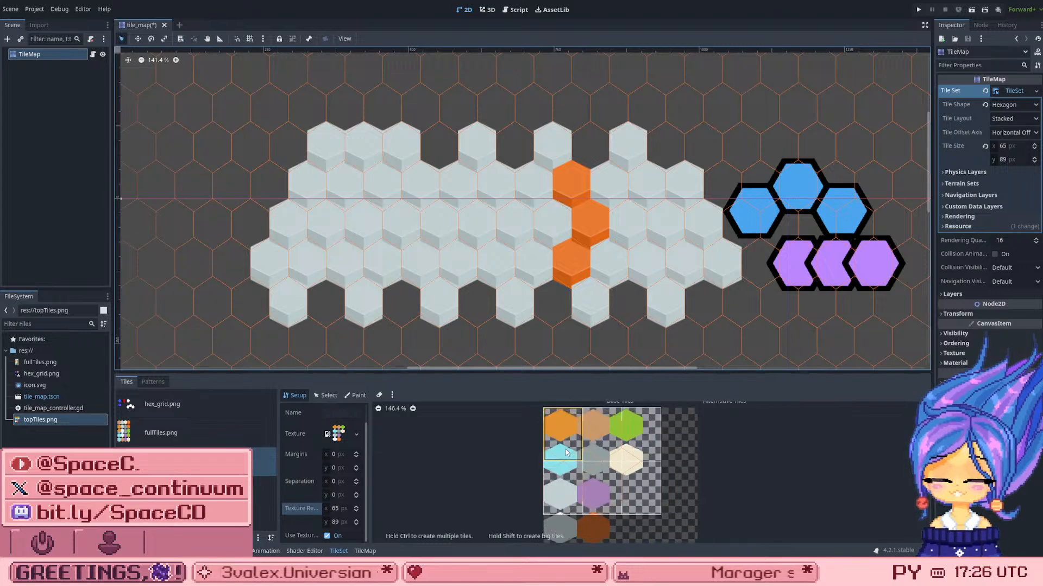
{"action": "scroll", "coordinate": [564, 420], "scroll_direction": "up", "scroll_amount": 5}
{"action": "scroll", "coordinate": [597, 429], "scroll_direction": "up", "scroll_amount": 4}
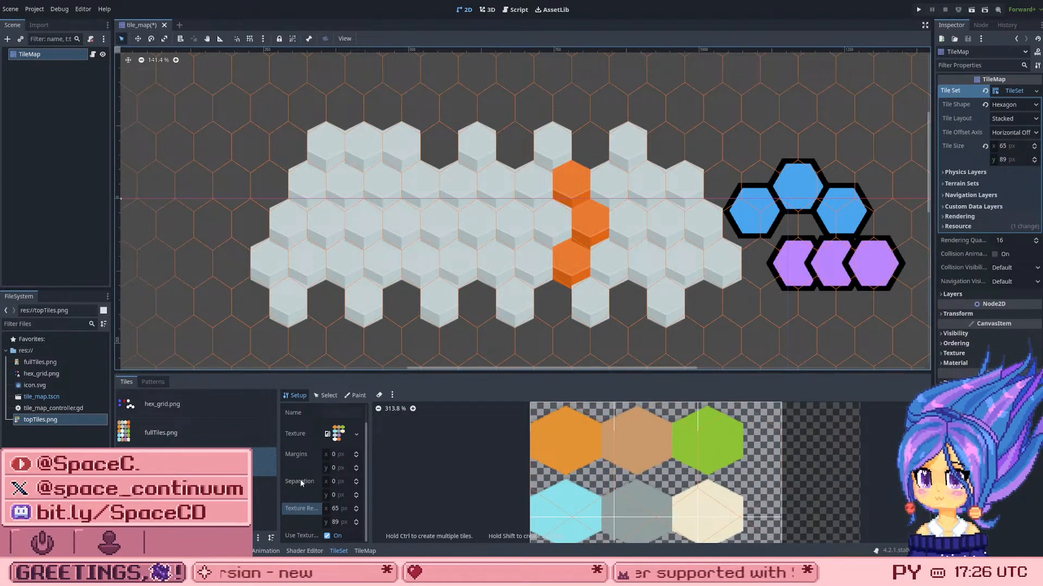
{"action": "left_click_drag", "start_coordinate": [337, 512], "coordinate": [353, 512]}
{"action": "left_click", "coordinate": [335, 509]}
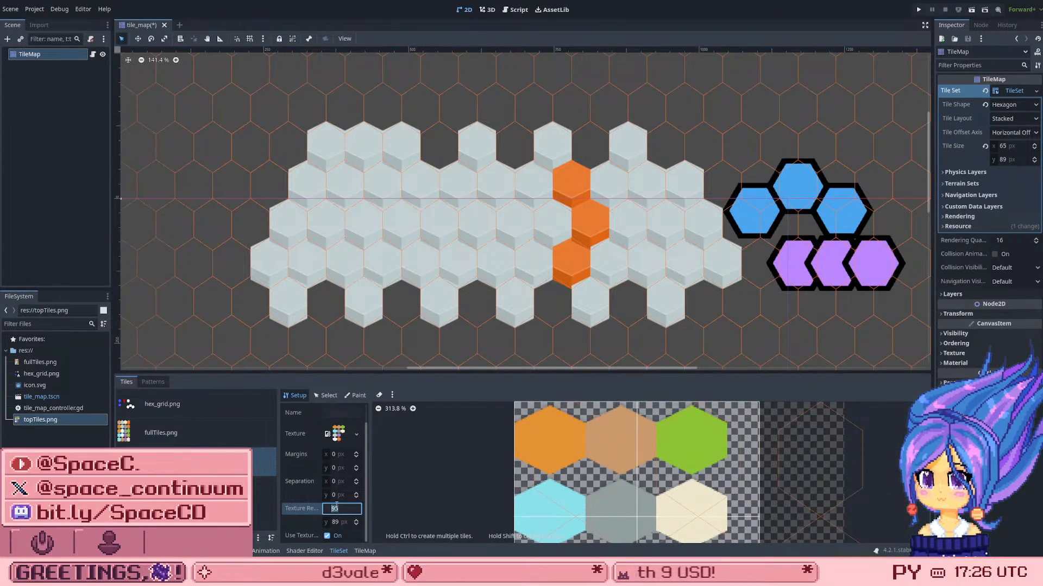
{"action": "key", "text": "Up"}
{"action": "key", "text": "Down"}
{"action": "key", "text": "Down"}
{"action": "key", "text": "Down"}
{"action": "key", "text": "Down"}
{"action": "key", "text": "Down"}
{"action": "key", "text": "Down"}
{"action": "key", "text": "Down"}
{"action": "key", "text": "Down"}
{"action": "key", "text": "Down"}
{"action": "key", "text": "Down"}
{"action": "key", "text": "Down"}
{"action": "key", "text": "Down"}
{"action": "key", "text": "Down"}
{"action": "key", "text": "Down"}
{"action": "key", "text": "Down"}
{"action": "key", "text": "Down"}
{"action": "key", "text": "Down"}
{"action": "key", "text": "Down"}
{"action": "key", "text": "Down"}
{"action": "key", "text": "Down"}
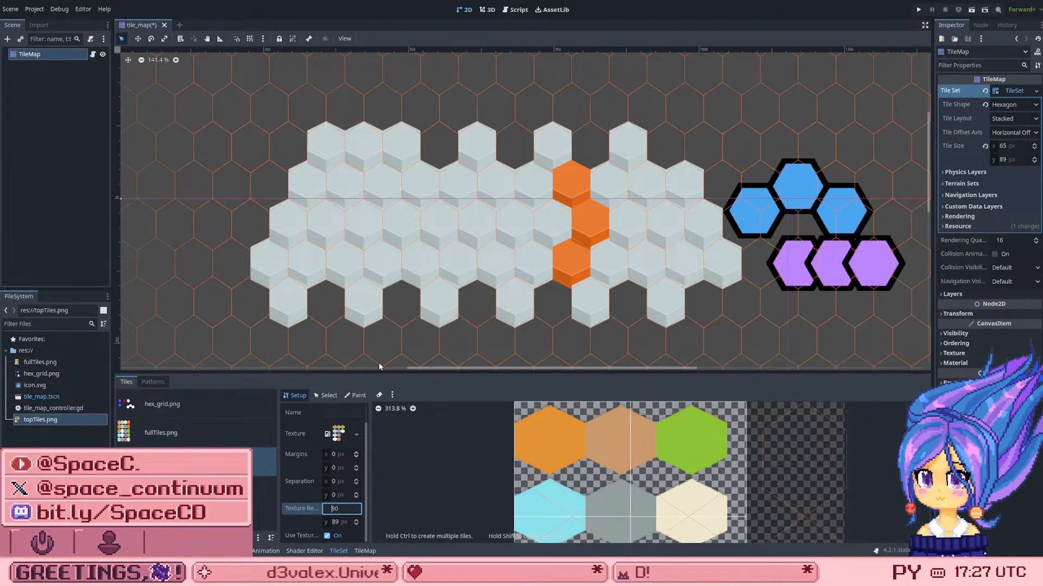
{"action": "key", "text": "Up"}
{"action": "key", "text": "Up"}
{"action": "key", "text": "Up"}
{"action": "key", "text": "Up"}
{"action": "key", "text": "Up"}
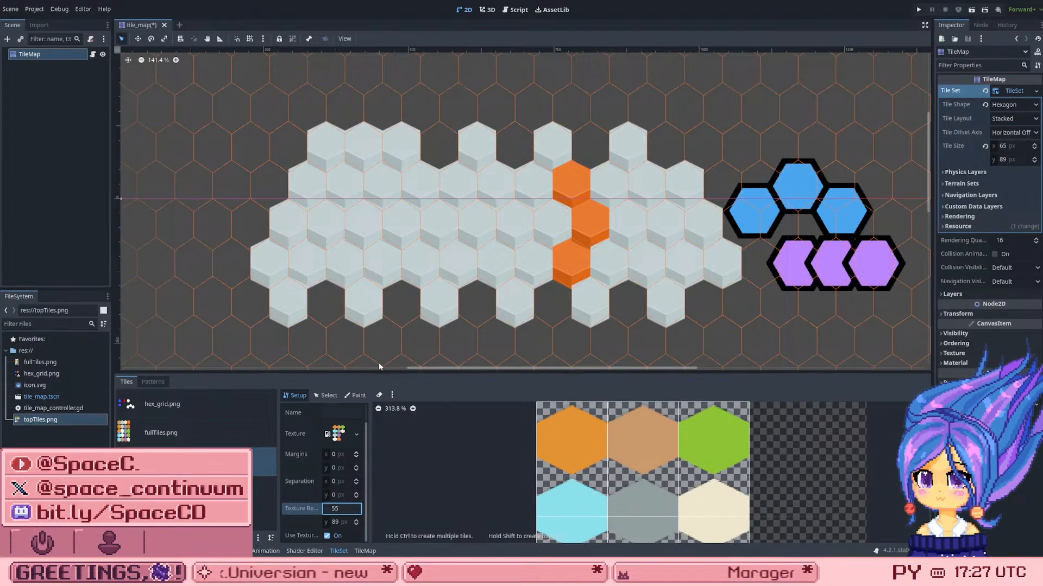
Step: Set the topTiles.png atlas's texture region height to 58 px
{"action": "left_click", "coordinate": [337, 520]}
{"action": "type", "text": "55"}
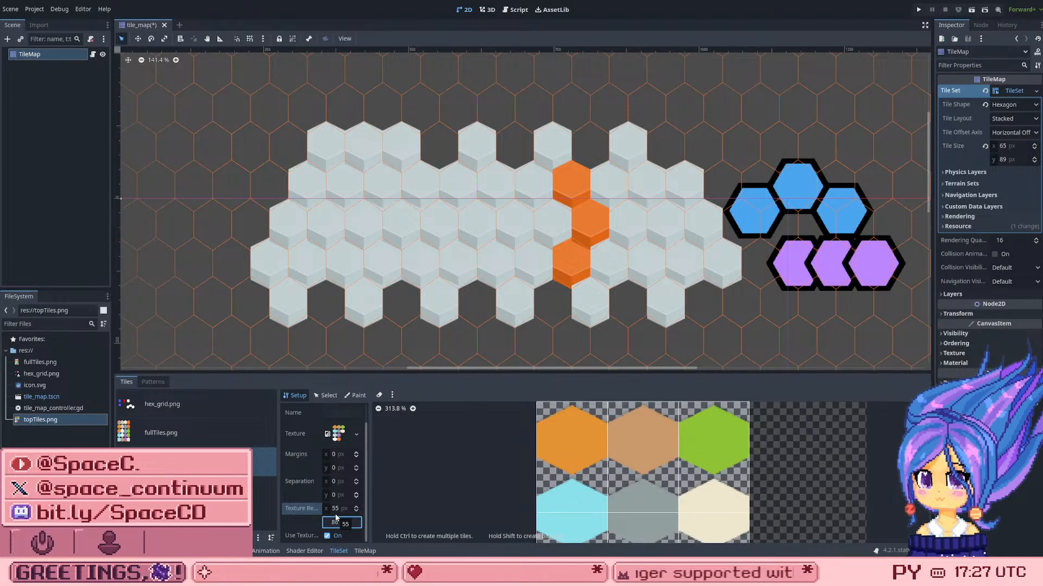
{"action": "key", "text": "Up"}
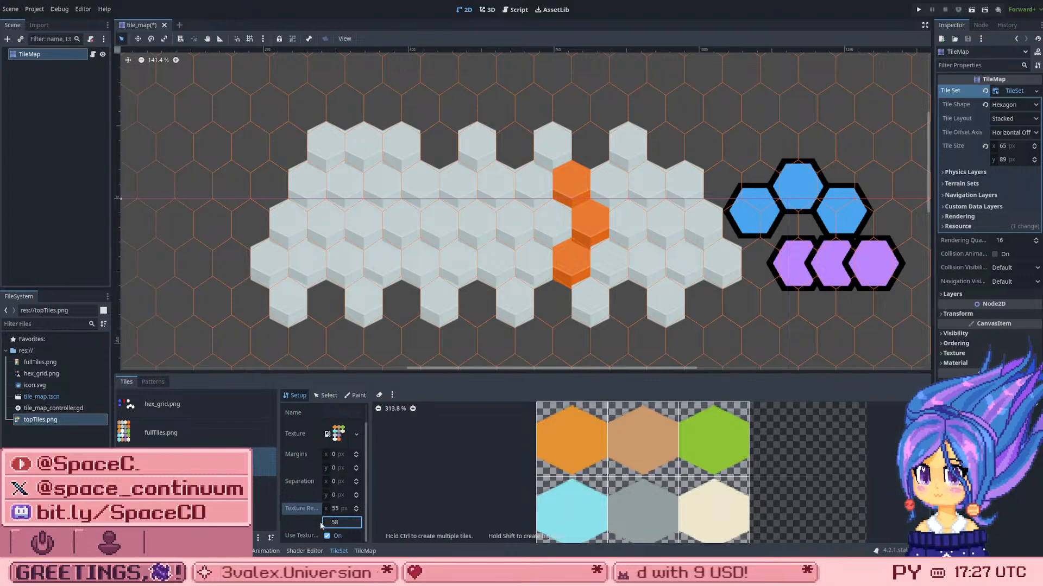
Step: Set the TileSet's tile size to 55 px wide and 58 px high
{"action": "left_click", "coordinate": [1011, 145]}
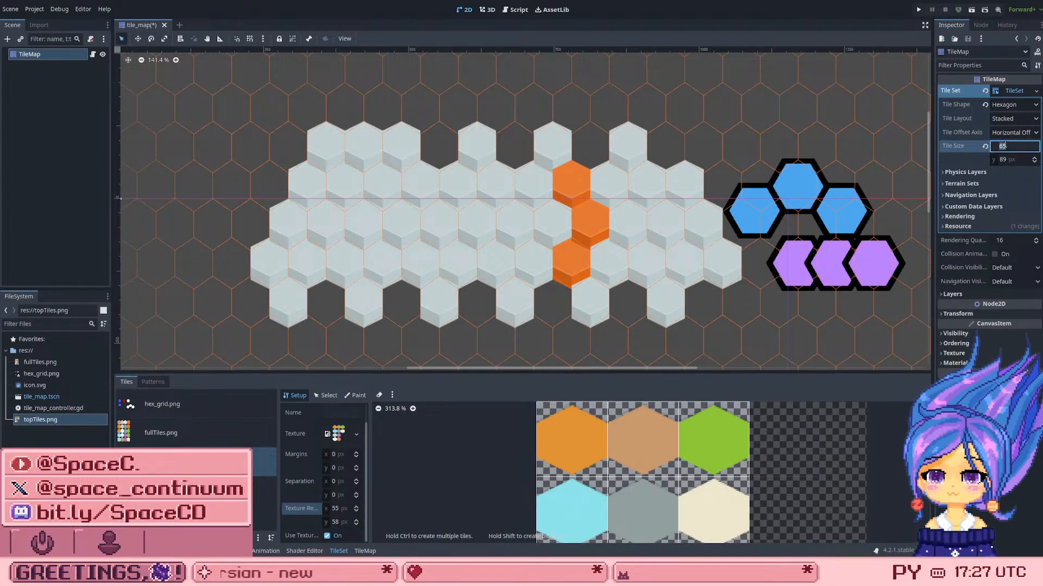
{"action": "type", "text": "55"}
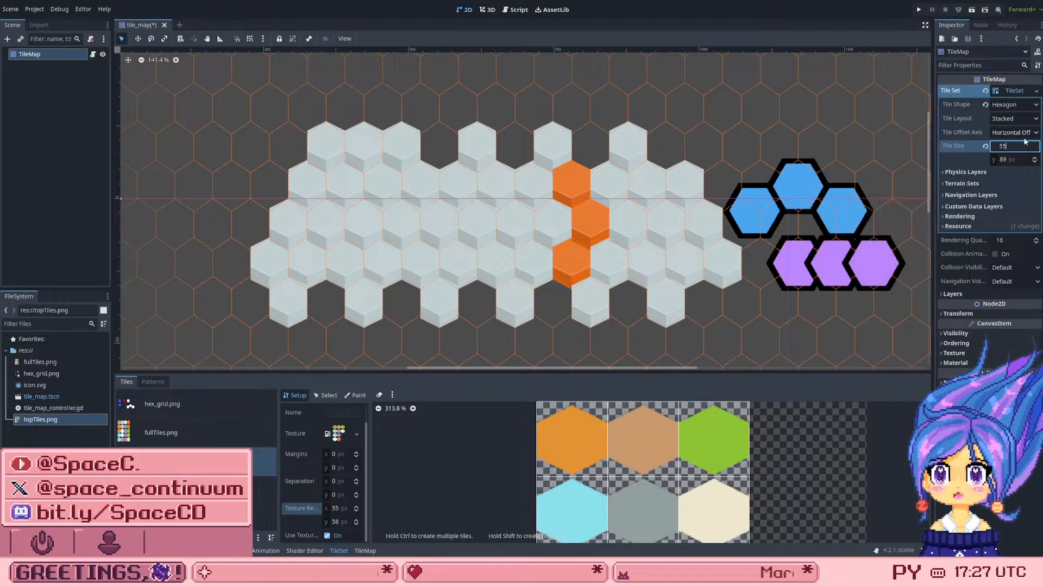
{"action": "key", "text": "Return"}
{"action": "left_click", "coordinate": [1004, 159]}
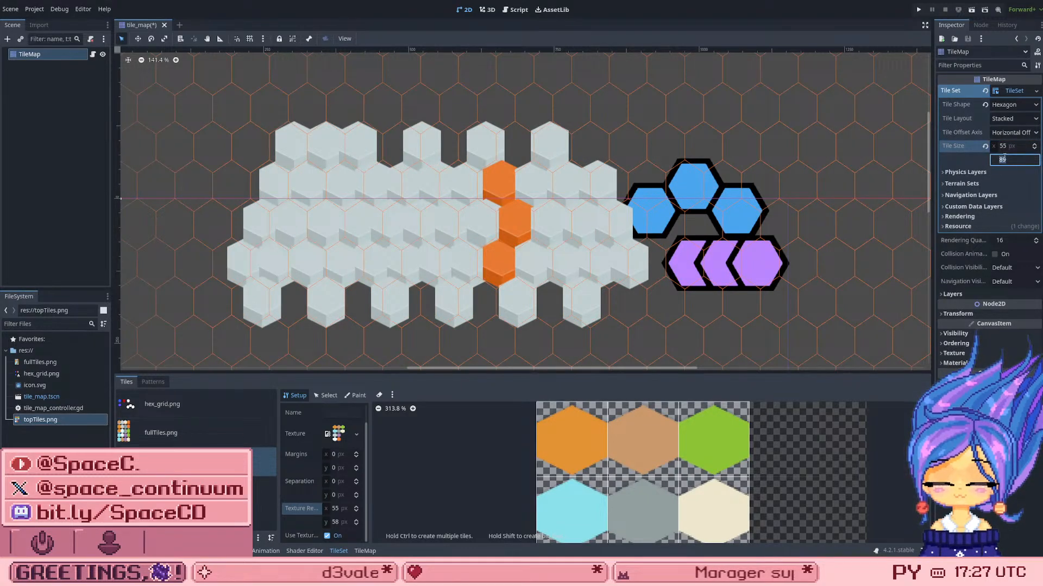
{"action": "type", "text": "58"}
{"action": "key", "text": "Return"}
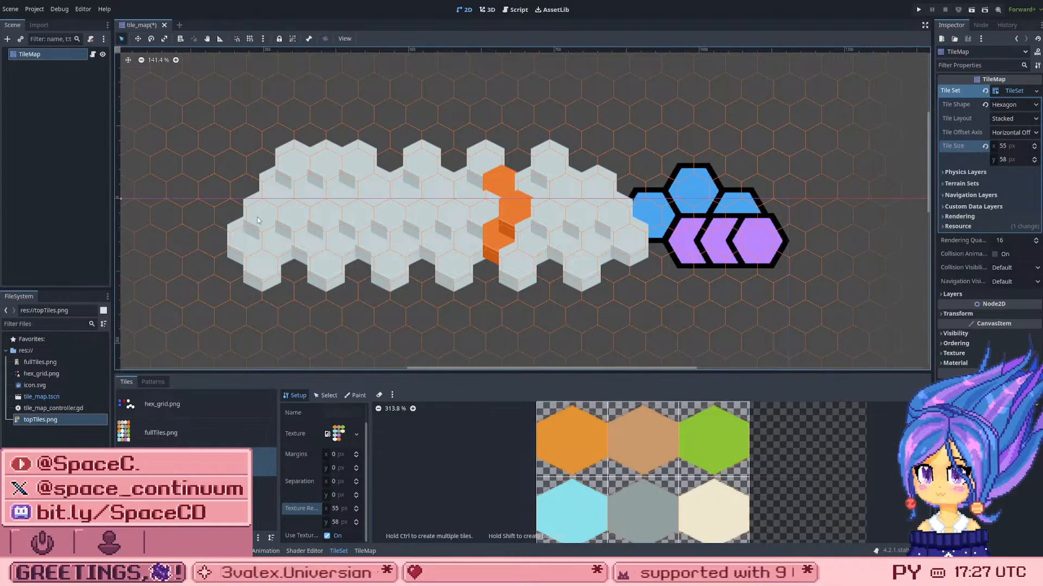
Step: Set the topTiles.png atlas's texture region height to 55 px, keeping its width at 55 px
{"action": "scroll", "coordinate": [287, 213], "scroll_direction": "up", "scroll_amount": 1}
{"action": "scroll", "coordinate": [380, 202], "scroll_direction": "up", "scroll_amount": 2}
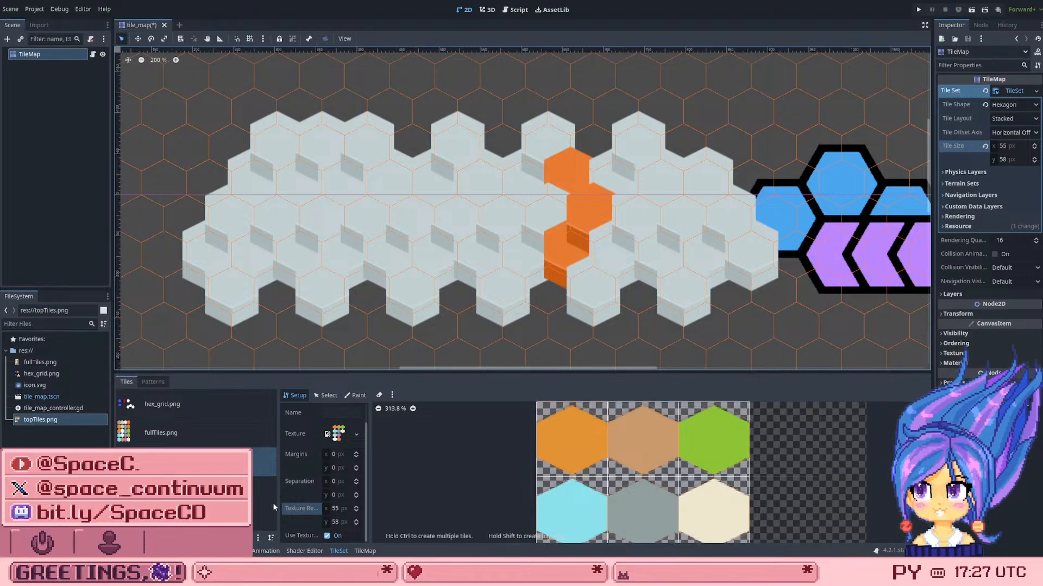
{"action": "left_click", "coordinate": [335, 510]}
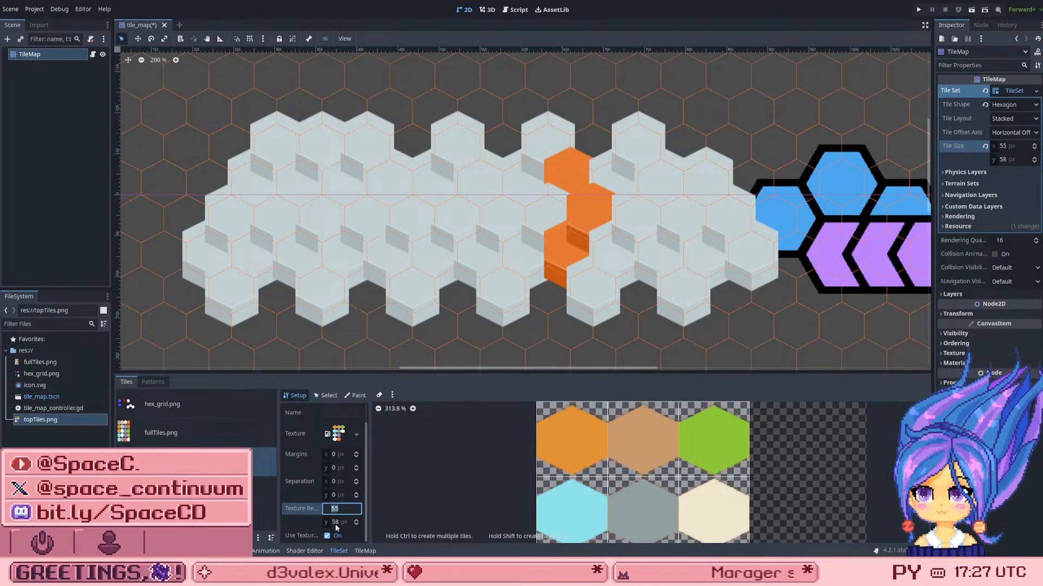
{"action": "left_click", "coordinate": [335, 522]}
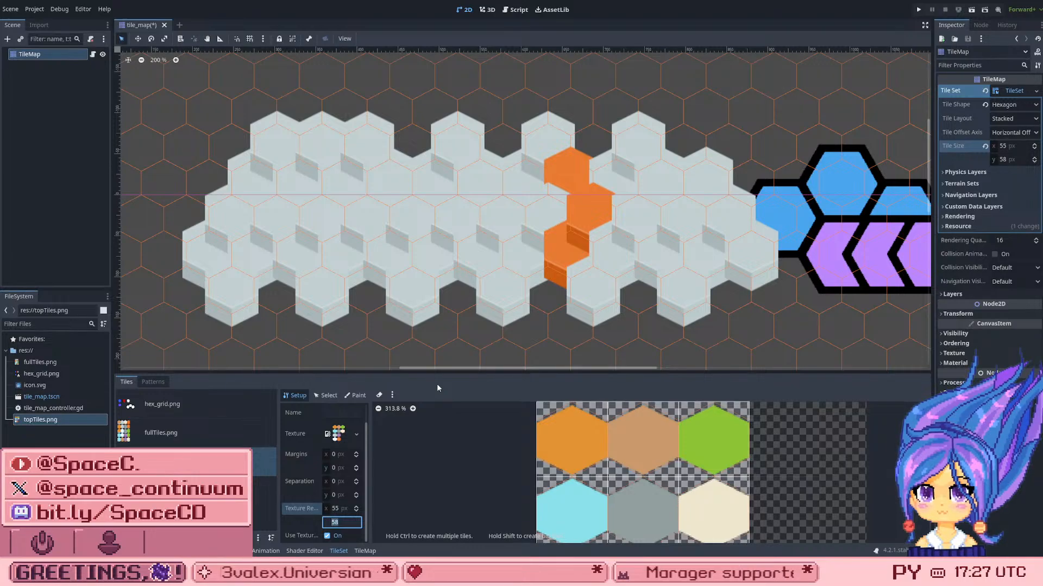
{"action": "type", "text": "5"}
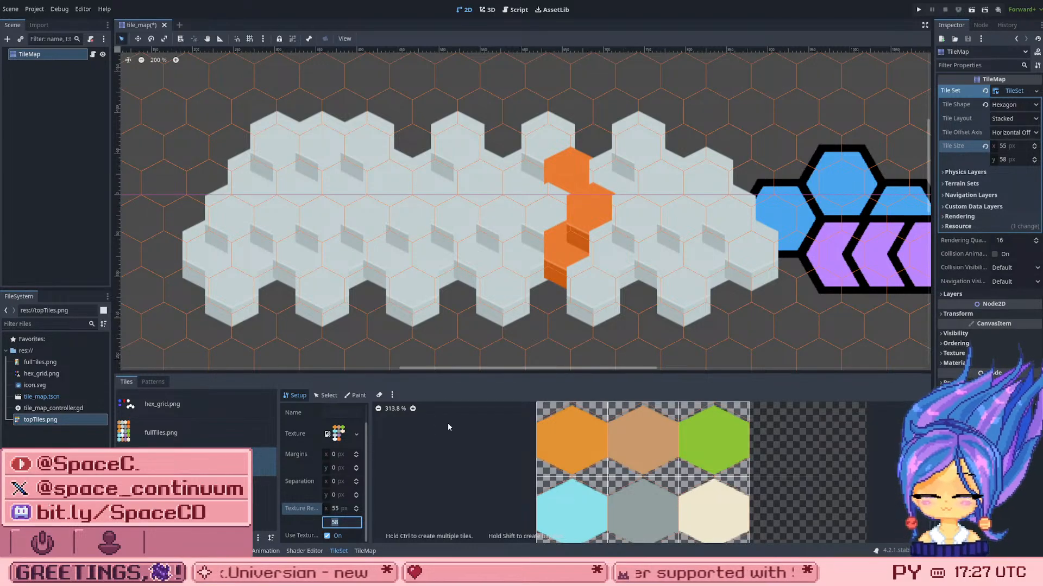
{"action": "type", "text": "5"}
{"action": "key", "text": "Return"}
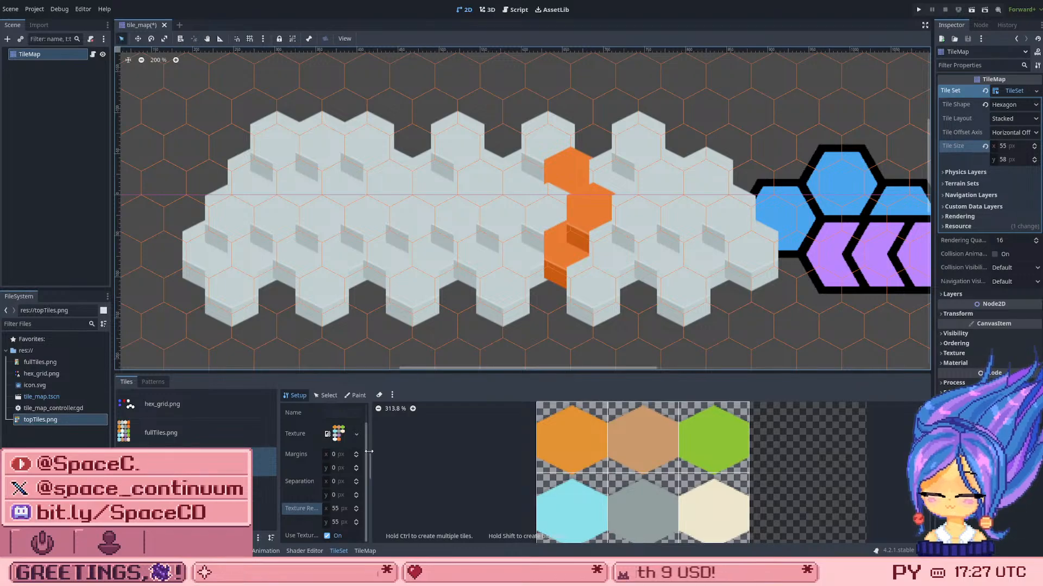
Step: Set the topTiles.png atlas's margins to 0 px horizontally and 3 px vertically, and save the scene
{"action": "left_click", "coordinate": [338, 455]}
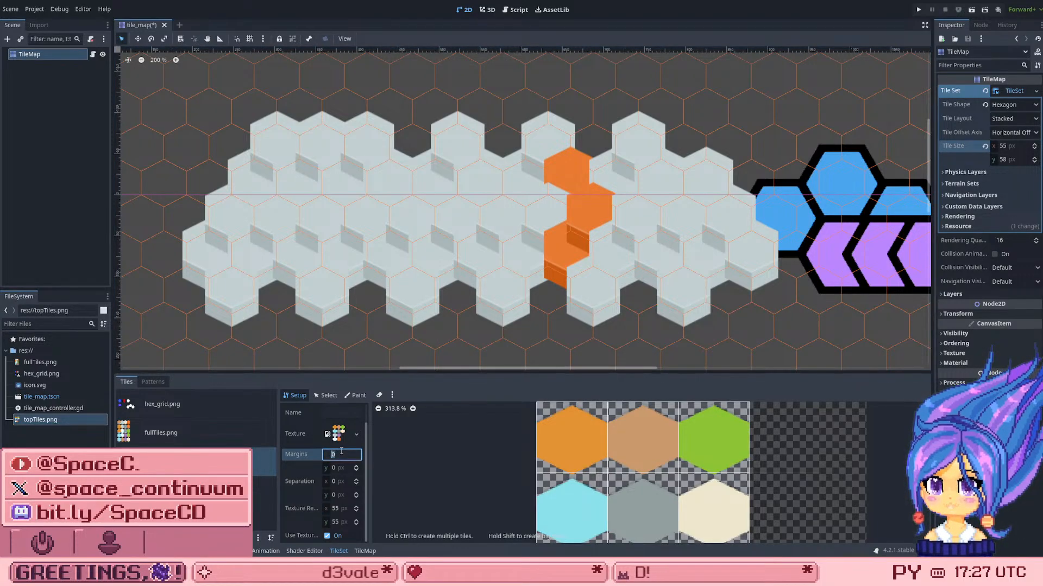
{"action": "type", "text": "1"}
{"action": "key", "text": "BackSpace"}
{"action": "type", "text": "0"}
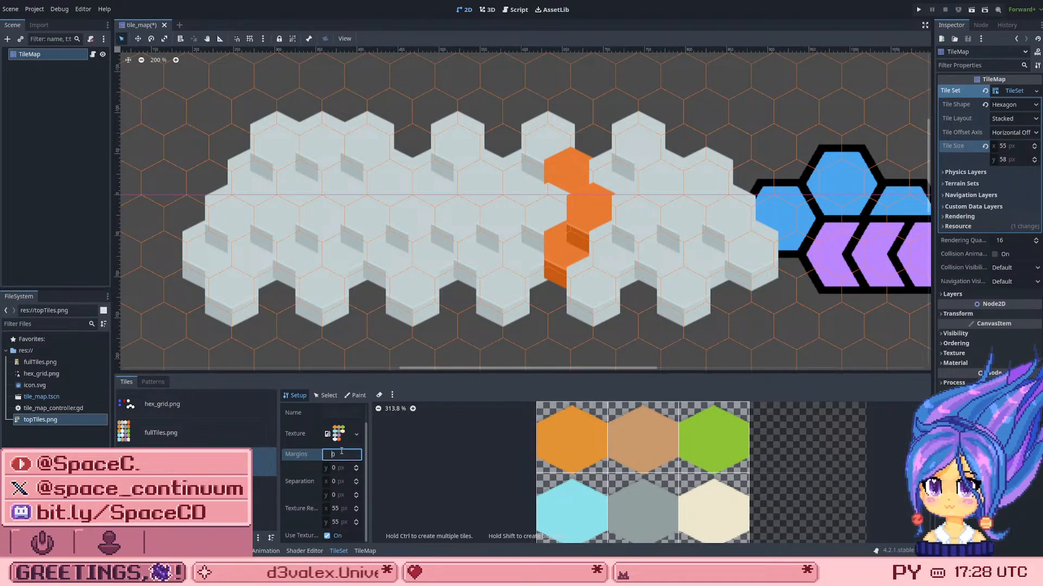
{"action": "key", "text": "Tab"}
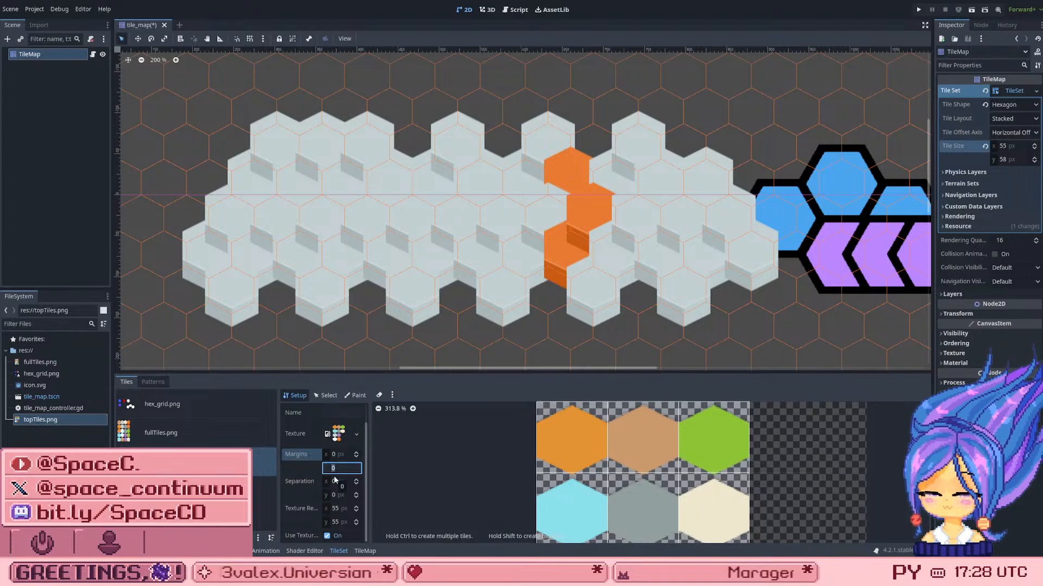
{"action": "type", "text": "3"}
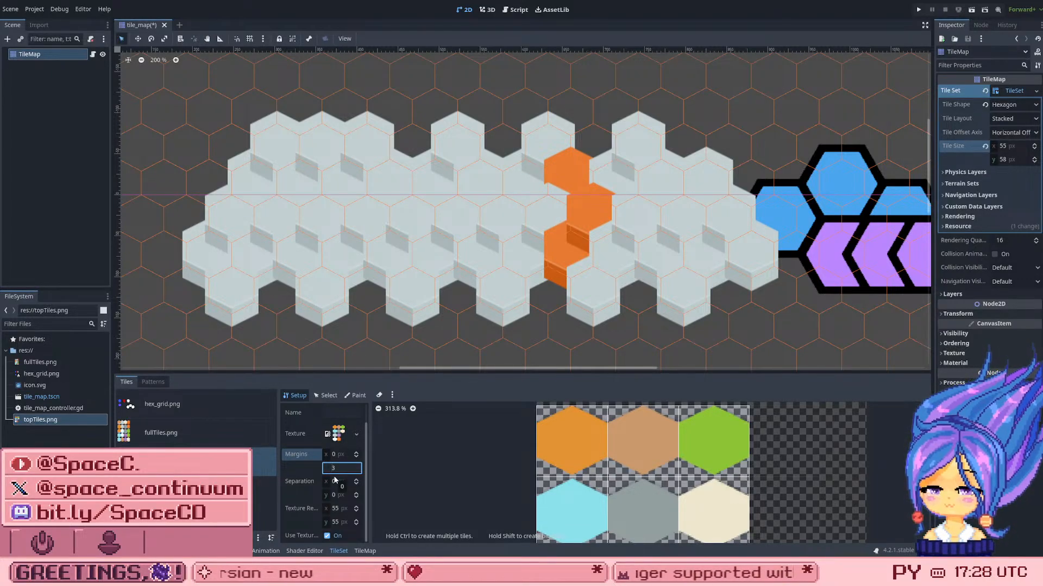
{"action": "left_click", "coordinate": [252, 499]}
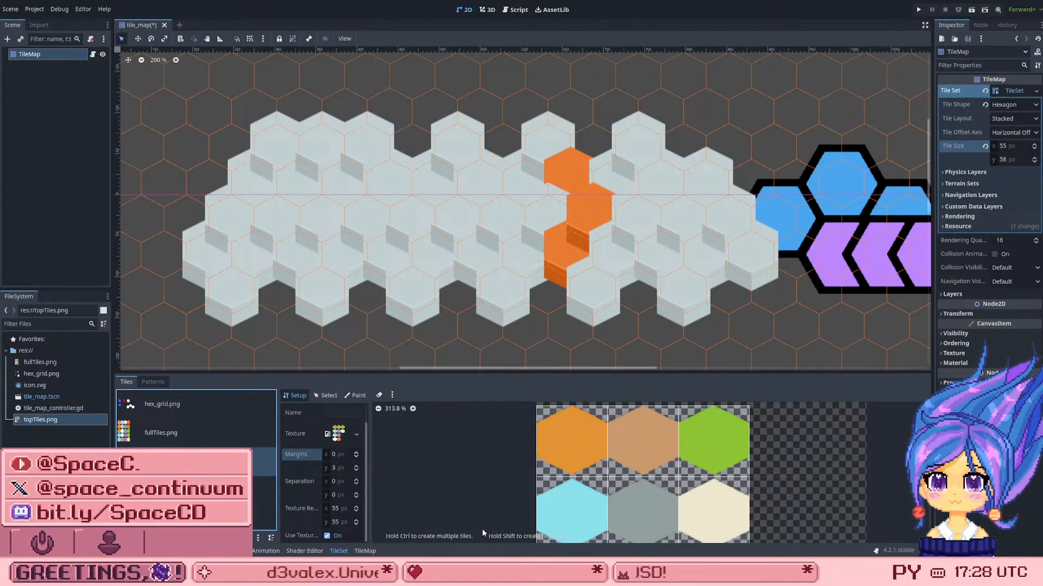
{"action": "key", "text": "ctrl+s"}
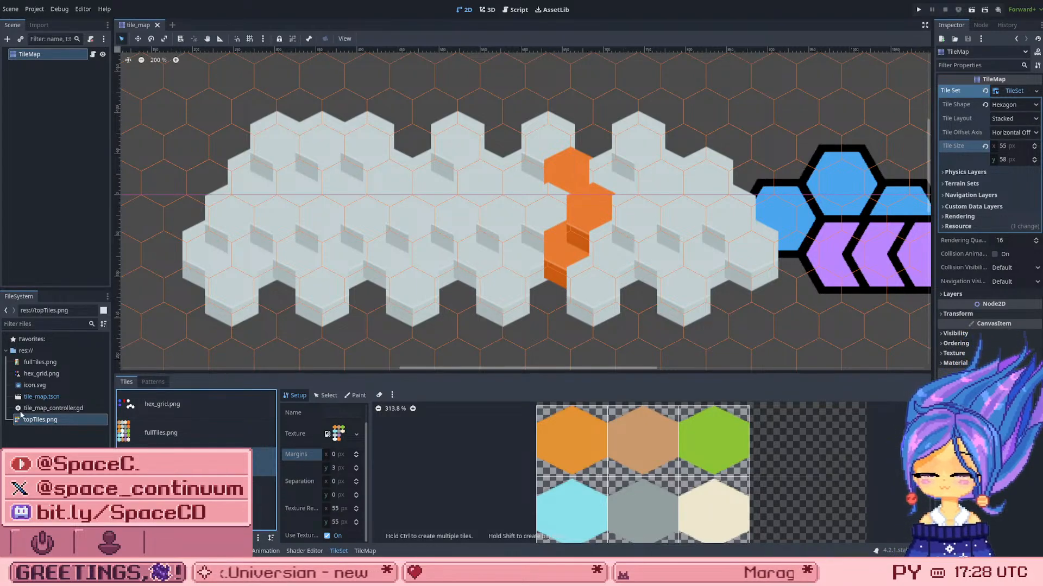
Step: Paint the flat orange tile from the topTiles.png atlas over the grey hex patch on the TileMap
{"action": "left_click", "coordinate": [365, 551]}
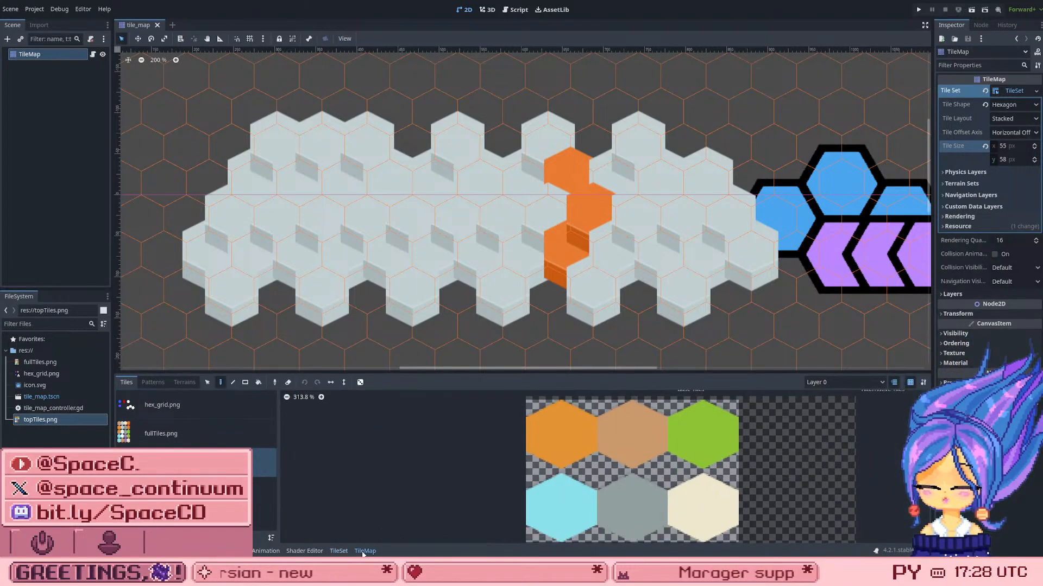
{"action": "left_click", "coordinate": [586, 417]}
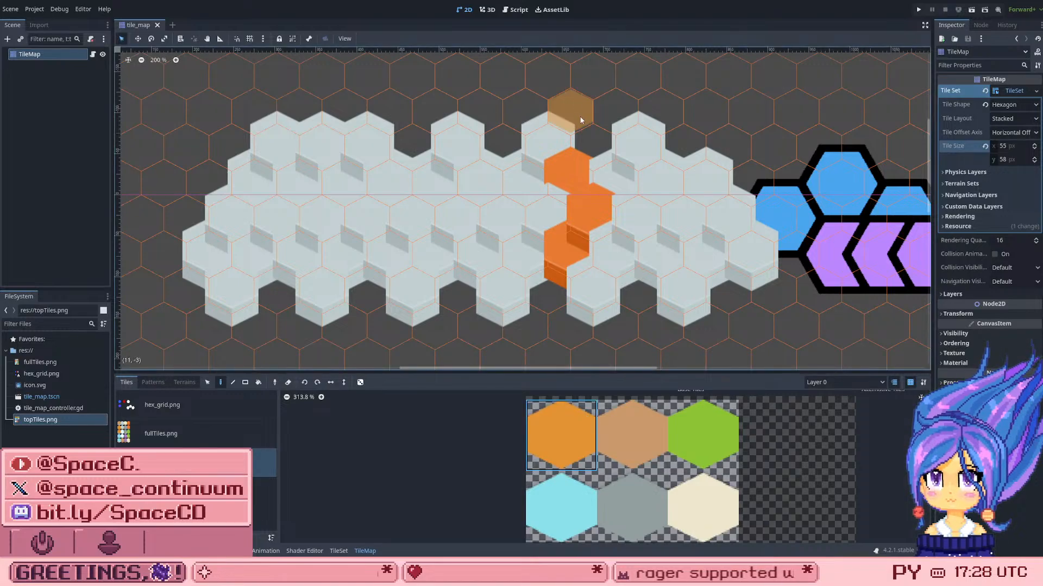
{"action": "left_click", "coordinate": [554, 144]}
{"action": "left_click", "coordinate": [582, 145]}
{"action": "mouse_move", "coordinate": [581, 142]}
{"action": "left_mouse_down"}
{"action": "mouse_move", "coordinate": [668, 117]}
{"action": "mouse_move", "coordinate": [690, 293]}
{"action": "mouse_move", "coordinate": [468, 186]}
{"action": "mouse_move", "coordinate": [332, 236]}
{"action": "mouse_move", "coordinate": [334, 175]}
{"action": "mouse_move", "coordinate": [390, 178]}
{"action": "mouse_move", "coordinate": [260, 108]}
{"action": "mouse_move", "coordinate": [272, 303]}
{"action": "mouse_move", "coordinate": [229, 225]}
{"action": "mouse_move", "coordinate": [304, 179]}
{"action": "mouse_move", "coordinate": [326, 304]}
{"action": "mouse_move", "coordinate": [481, 275]}
{"action": "mouse_move", "coordinate": [505, 217]}
{"action": "mouse_move", "coordinate": [470, 214]}
{"action": "mouse_move", "coordinate": [465, 169]}
{"action": "mouse_move", "coordinate": [584, 221]}
{"action": "mouse_move", "coordinate": [659, 174]}
{"action": "mouse_move", "coordinate": [660, 255]}
{"action": "mouse_move", "coordinate": [676, 279]}
{"action": "mouse_move", "coordinate": [560, 320]}
{"action": "left_mouse_up"}
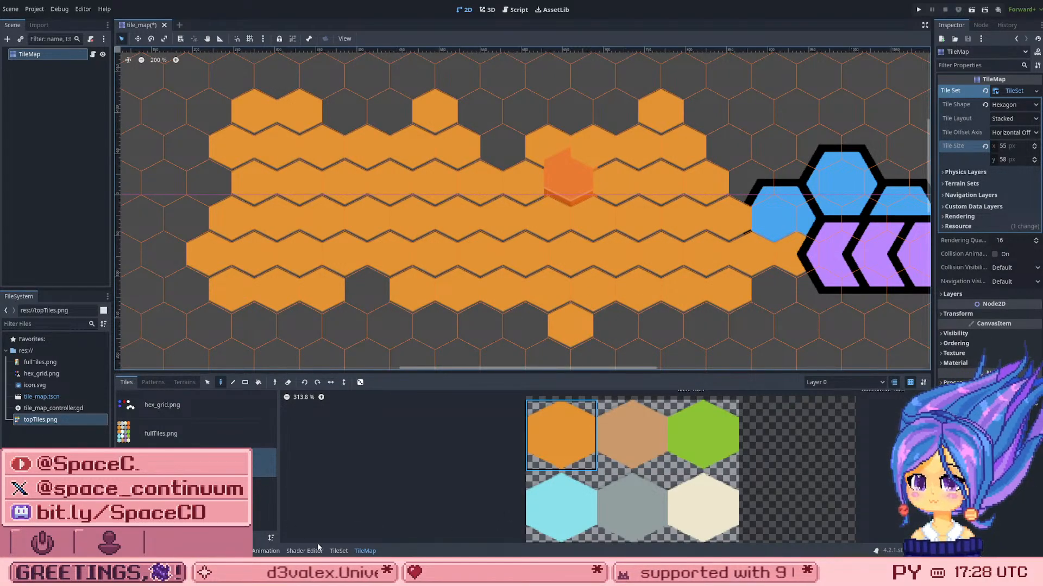
Step: Set the TileSet's tile height to 55 px and check the painted map with the TileMap deselected, then reselect the node
{"action": "left_click", "coordinate": [337, 551]}
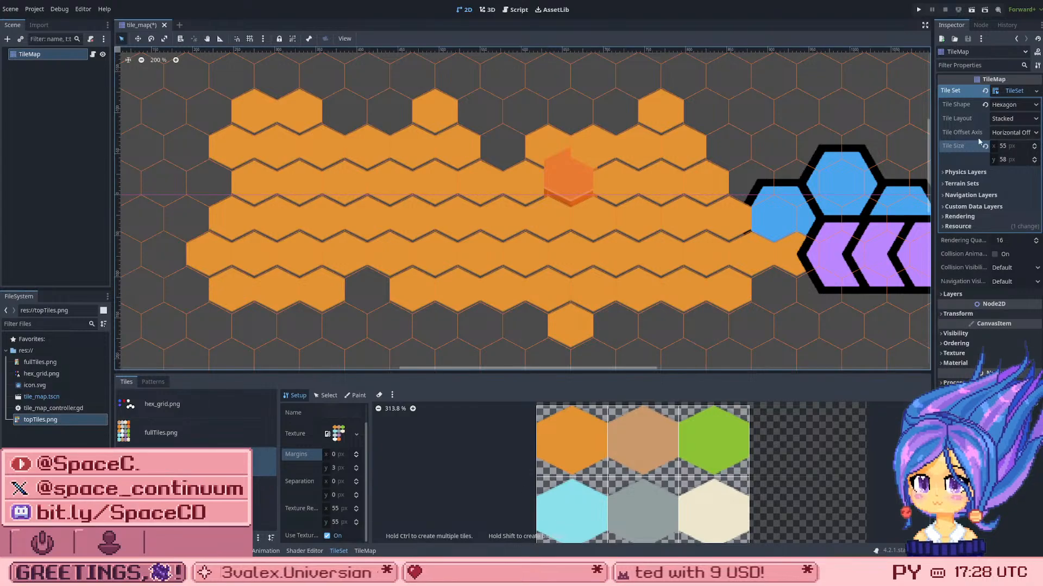
{"action": "left_click", "coordinate": [1009, 160]}
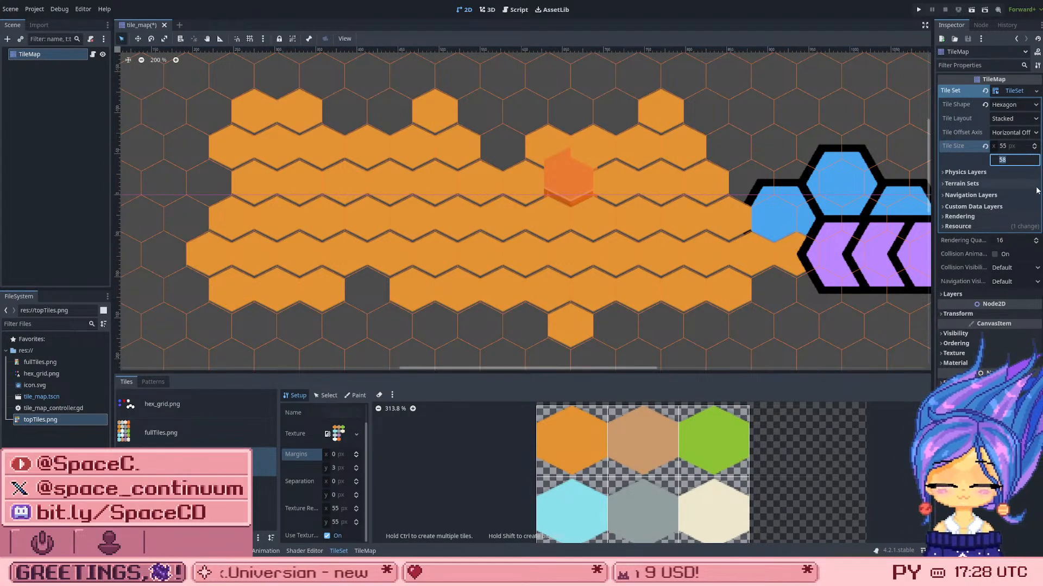
{"action": "type", "text": "55"}
{"action": "key", "text": "Return"}
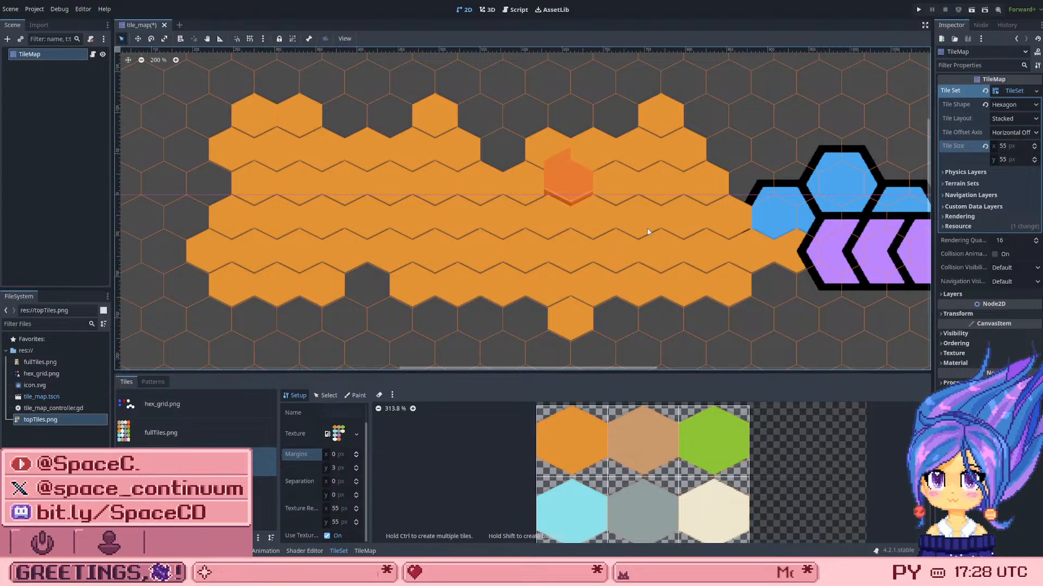
{"action": "left_click", "coordinate": [558, 239]}
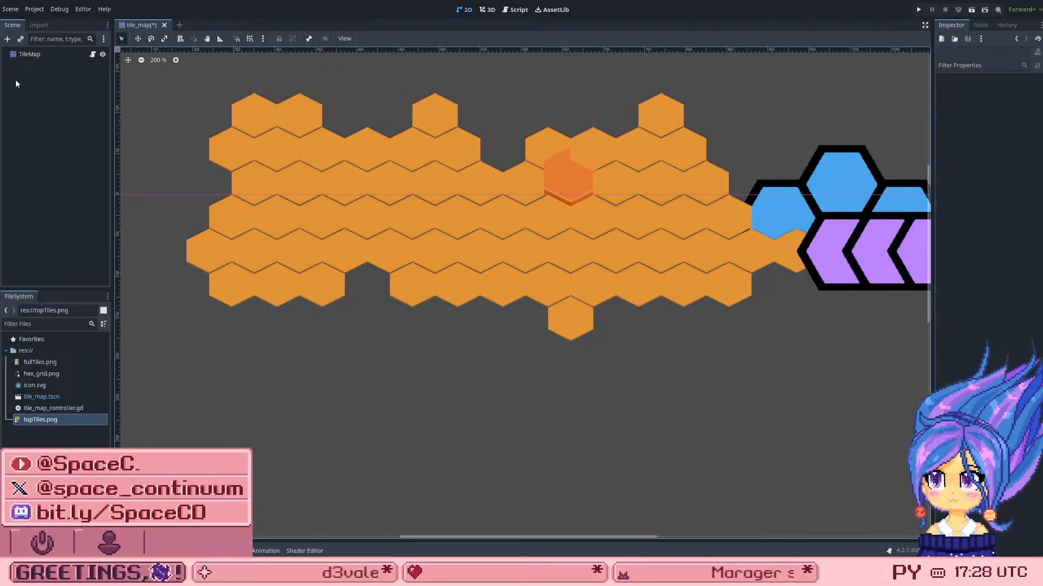
{"action": "left_click", "coordinate": [26, 55]}
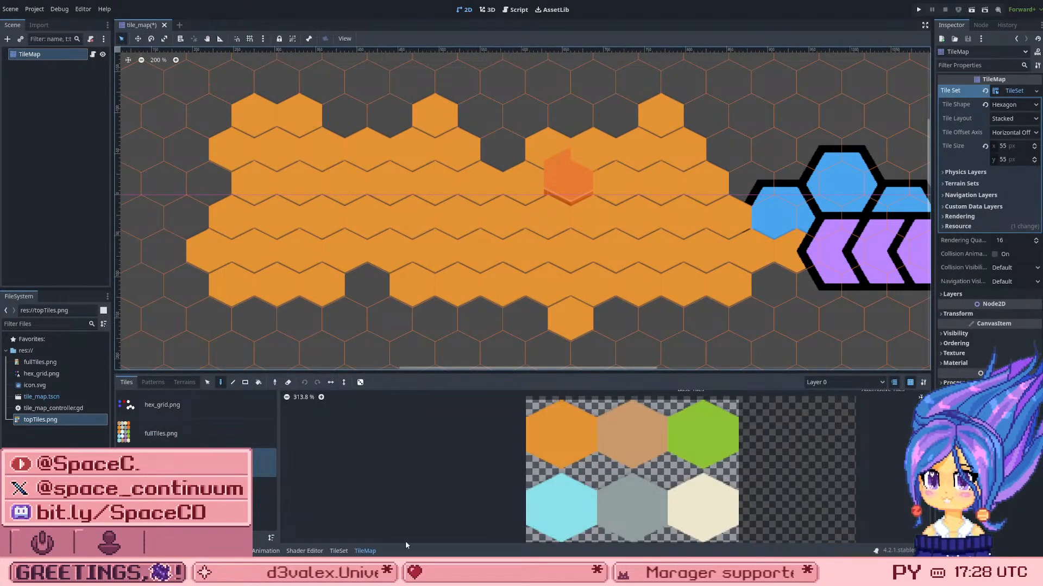
Step: Set the topTiles.png atlas's vertical separation to 1 px in the TileSet setup
{"action": "left_click", "coordinate": [190, 463]}
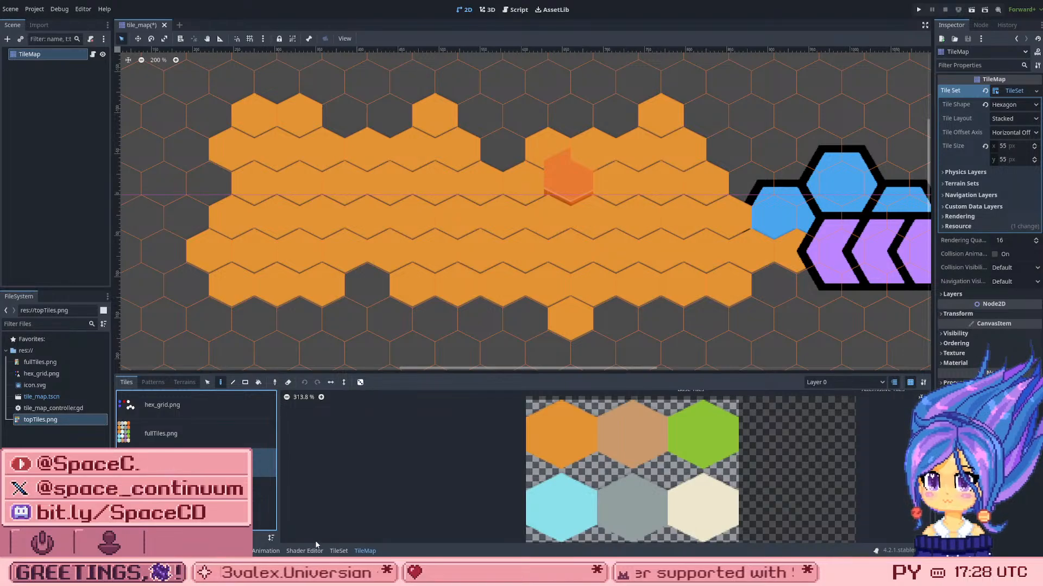
{"action": "left_click", "coordinate": [338, 552]}
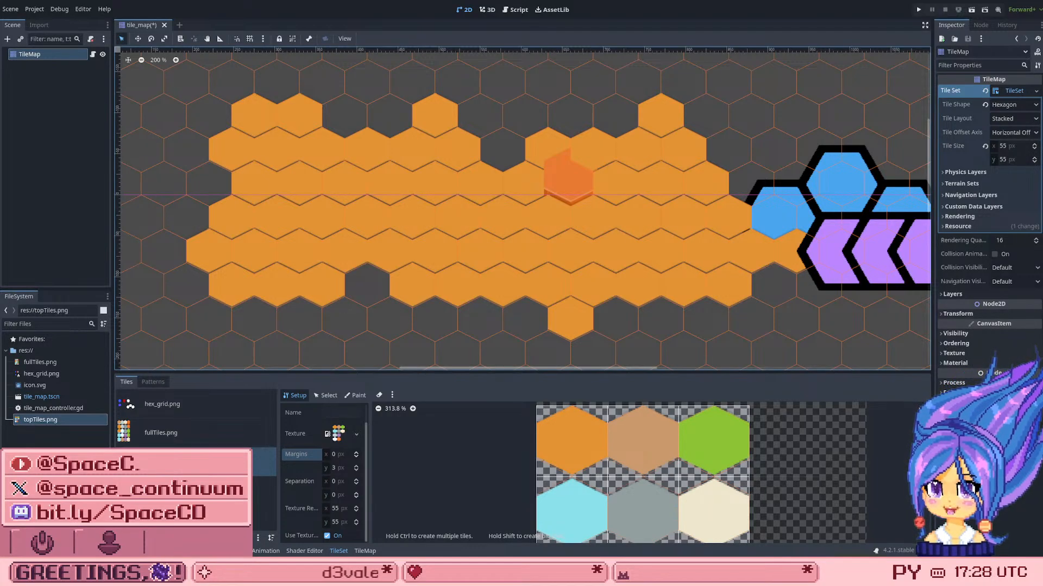
{"action": "left_click", "coordinate": [341, 494]}
{"action": "type", "text": "1"}
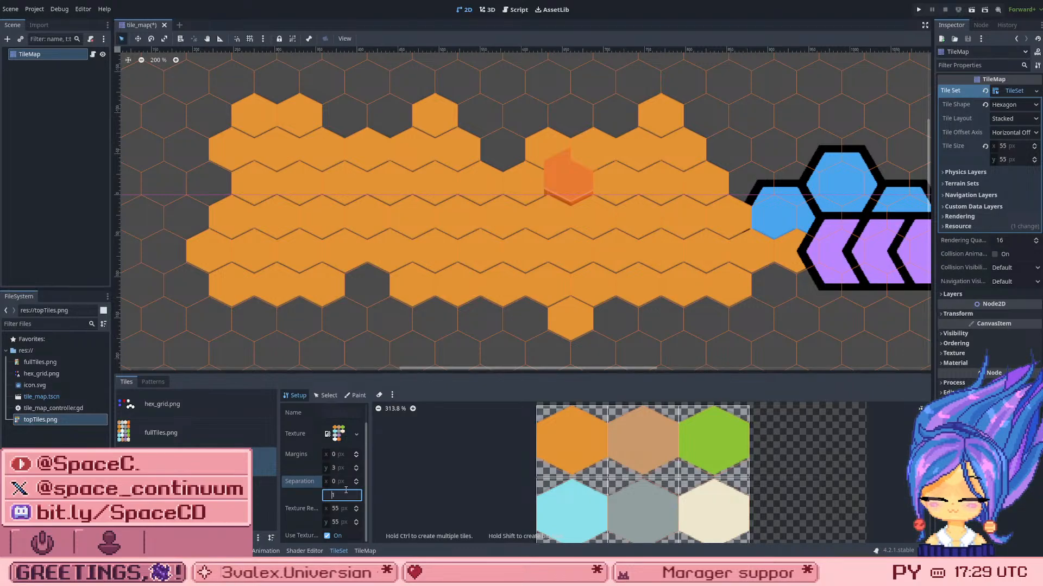
{"action": "key", "text": "Down"}
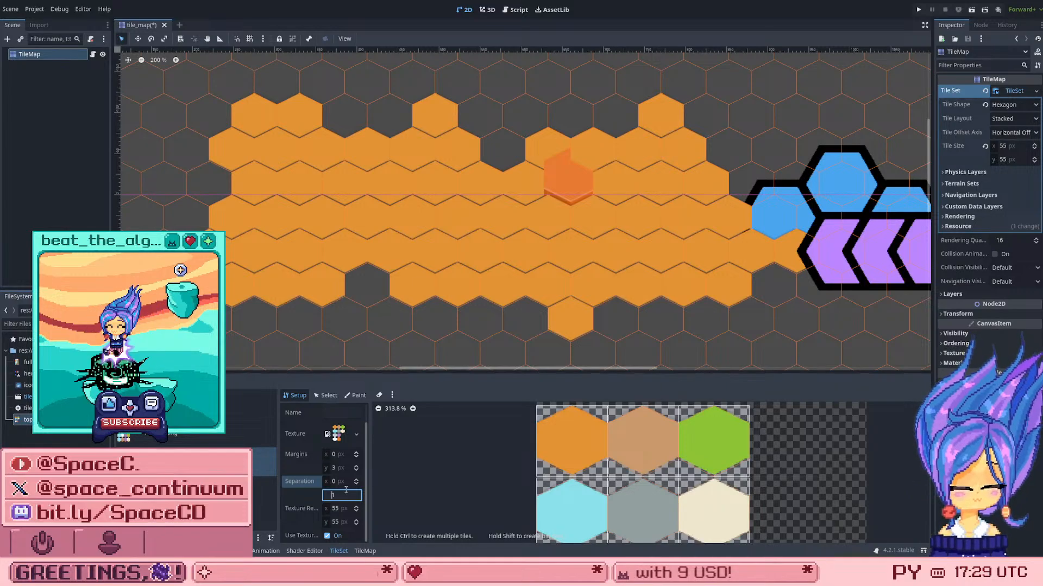
{"action": "type", "text": "1"}
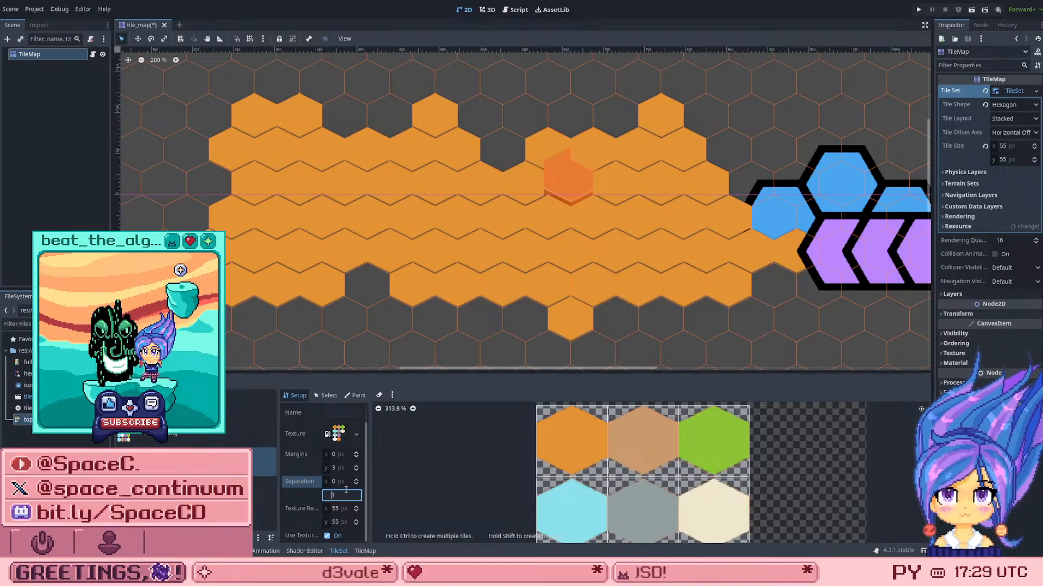
Step: Examine how the tile region outlines line up with the hexagons in the topTiles.png atlas
{"action": "scroll", "coordinate": [514, 448], "scroll_direction": "down", "scroll_amount": 3}
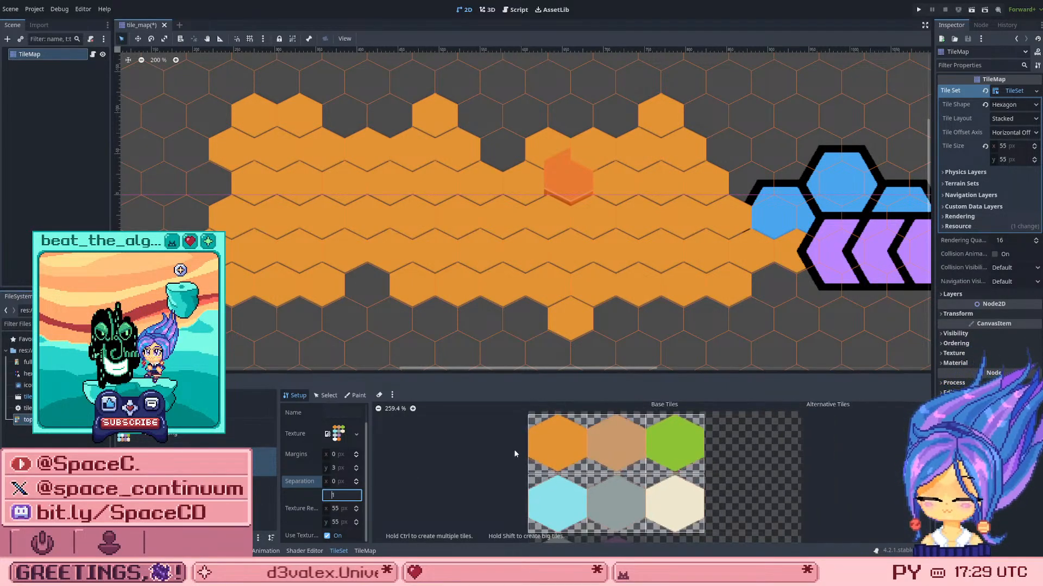
{"action": "scroll", "coordinate": [590, 518], "scroll_direction": "up", "scroll_amount": 3}
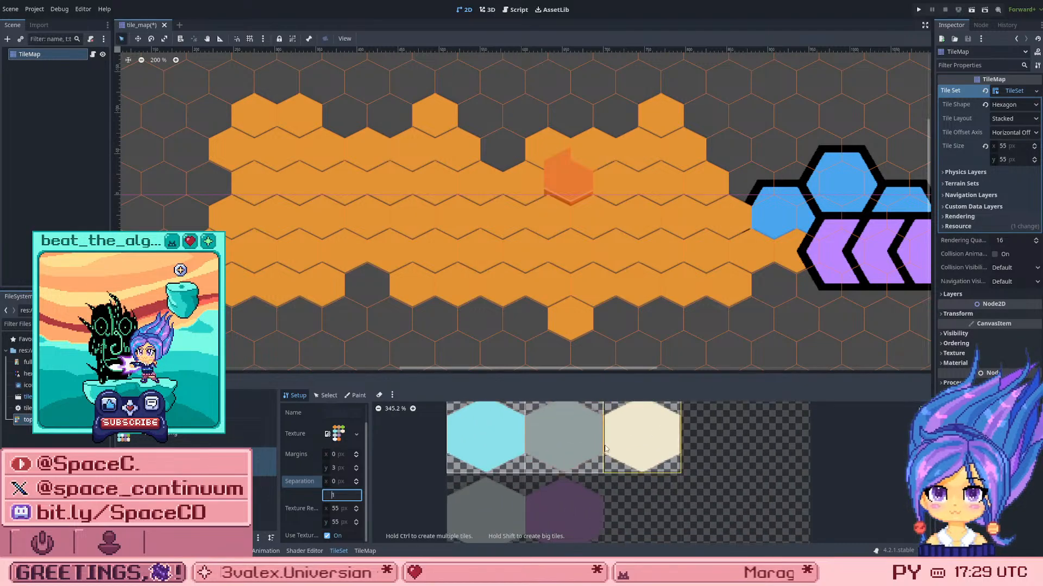
{"action": "scroll", "coordinate": [589, 414], "scroll_direction": "up", "scroll_amount": 7}
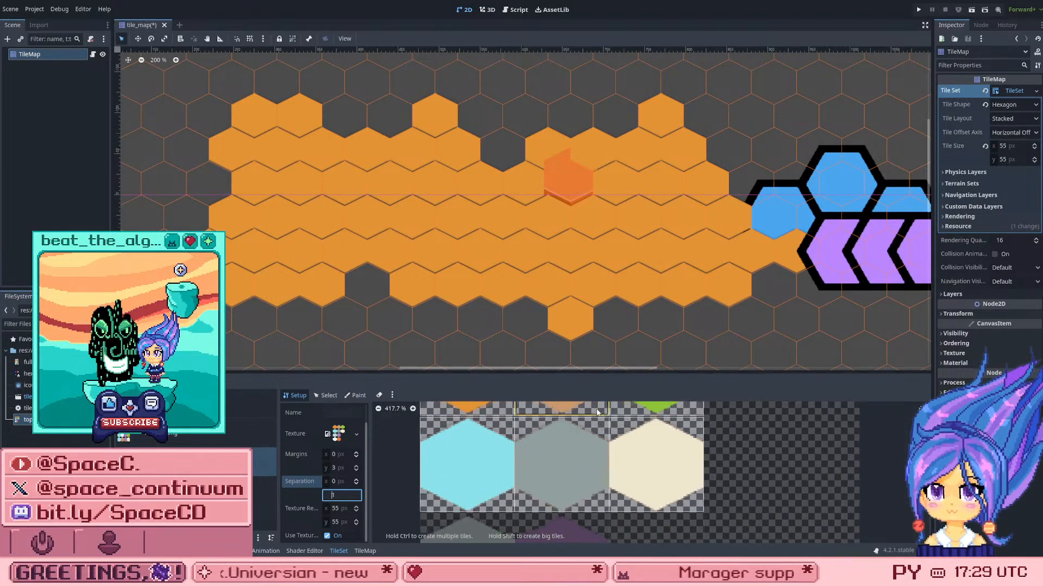
{"action": "scroll", "coordinate": [591, 478], "scroll_direction": "down", "scroll_amount": 10}
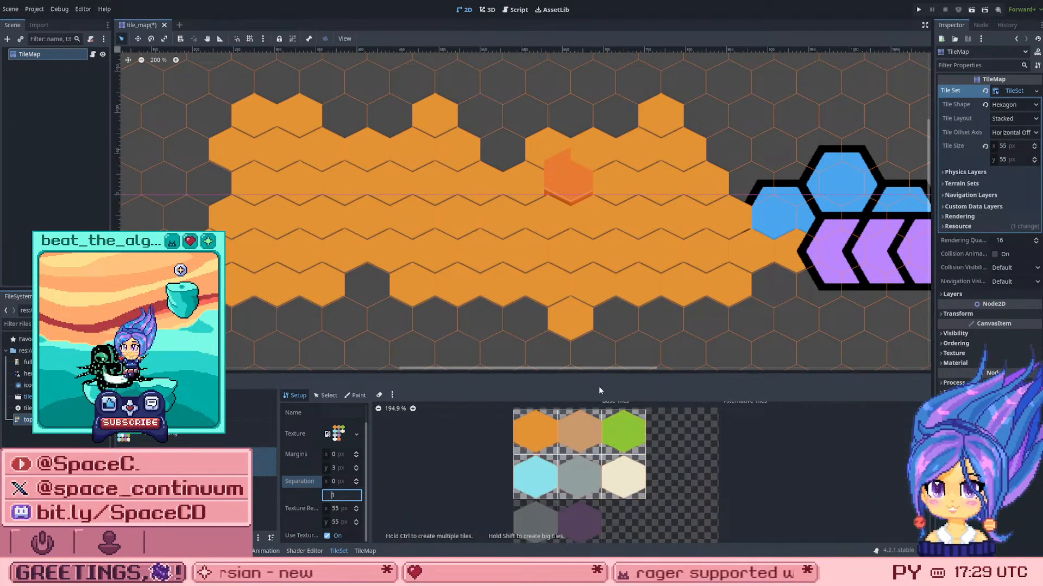
{"action": "scroll", "coordinate": [606, 419], "scroll_direction": "up", "scroll_amount": 6}
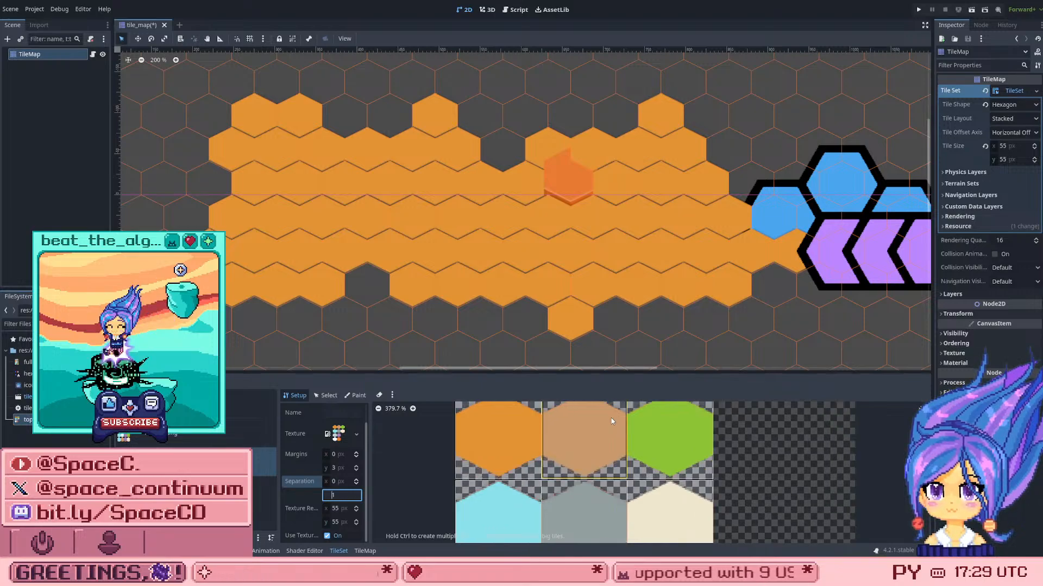
{"action": "scroll", "coordinate": [611, 418], "scroll_direction": "down", "scroll_amount": 4}
{"action": "scroll", "coordinate": [595, 495], "scroll_direction": "up", "scroll_amount": 1}
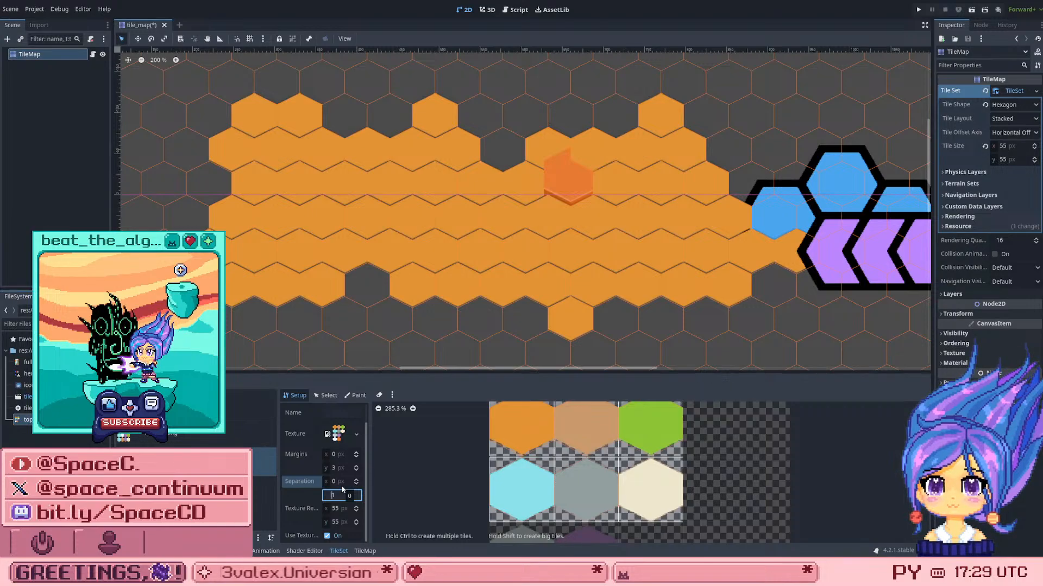
{"action": "key", "text": "Down"}
{"action": "key", "text": "Up"}
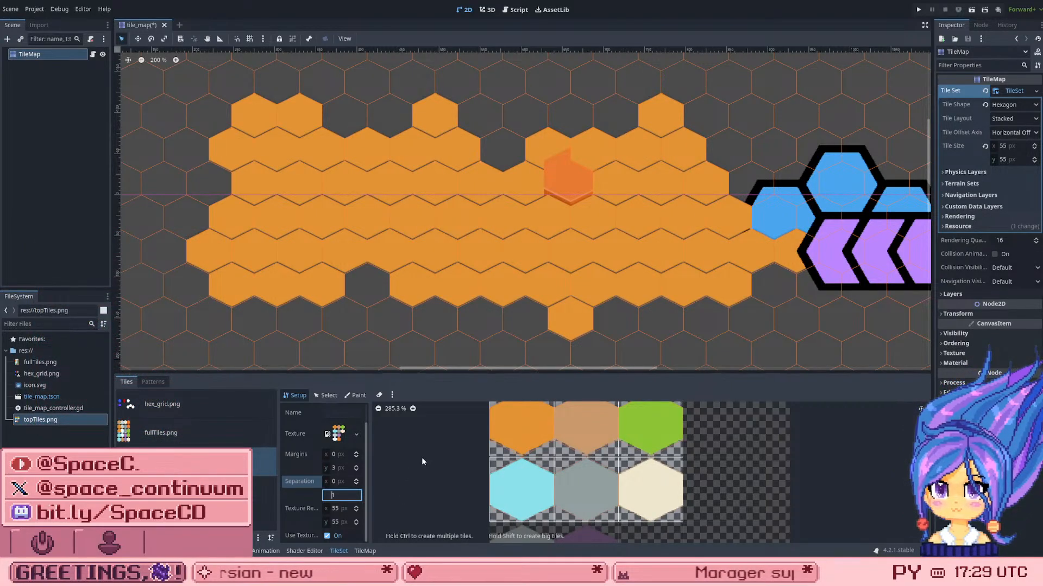
Step: Create tiles for the four hexagons in the lower two rows of the topTiles.png atlas
{"action": "scroll", "coordinate": [423, 461], "scroll_direction": "down", "scroll_amount": 5}
{"action": "scroll", "coordinate": [485, 495], "scroll_direction": "up", "scroll_amount": 3}
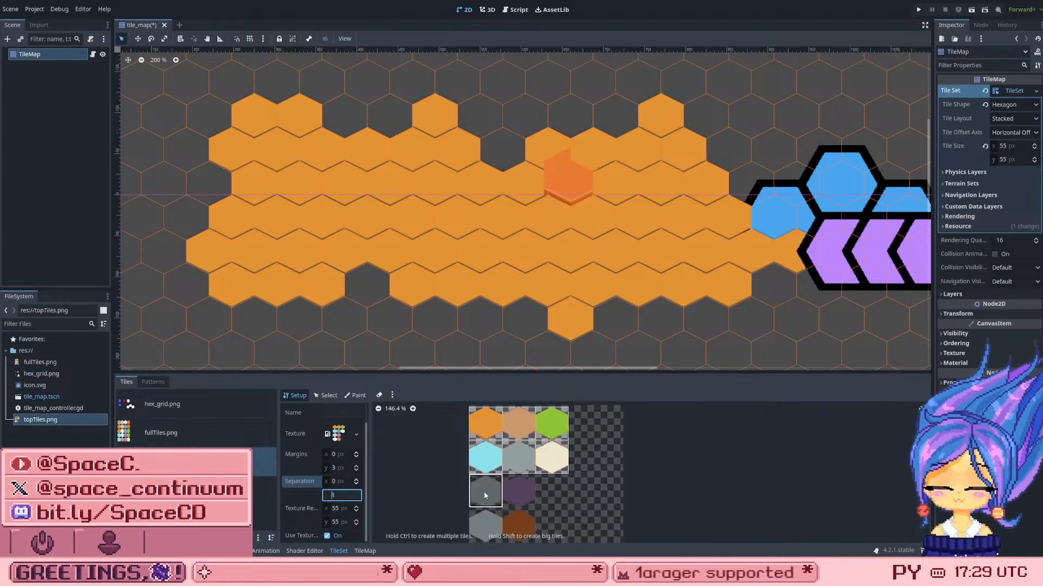
{"action": "scroll", "coordinate": [492, 492], "scroll_direction": "down", "scroll_amount": 6}
{"action": "scroll", "coordinate": [487, 528], "scroll_direction": "up", "scroll_amount": 4}
{"action": "left_click", "coordinate": [492, 496]}
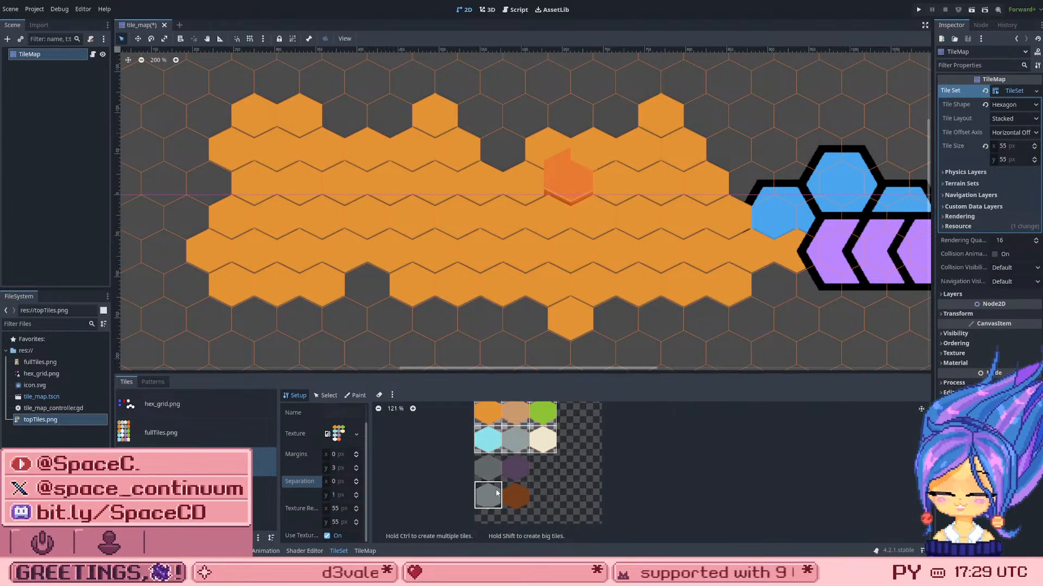
{"action": "left_click", "coordinate": [517, 468]}
{"action": "left_click", "coordinate": [488, 468]}
{"action": "left_click", "coordinate": [515, 496]}
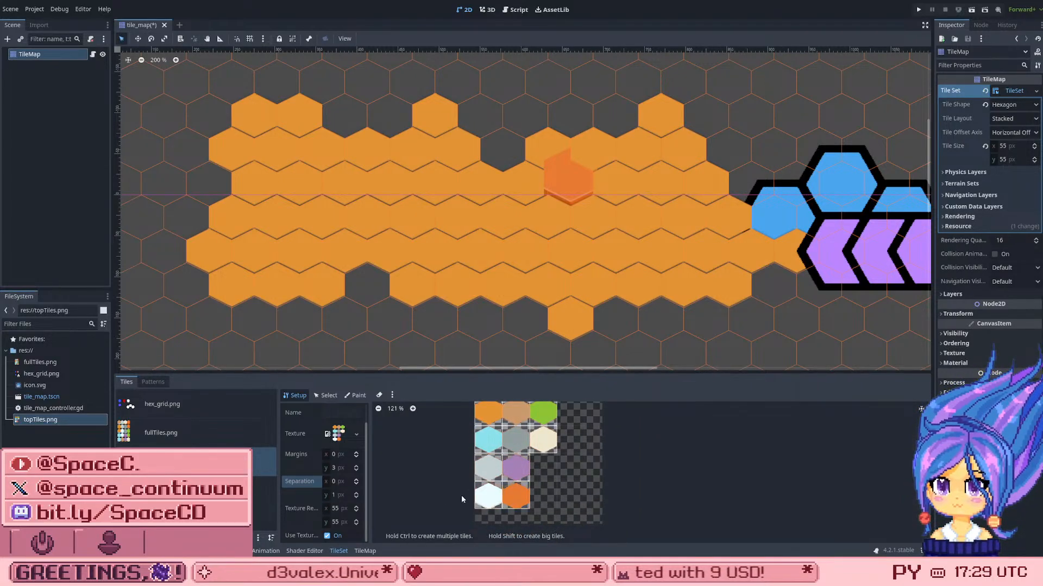
{"action": "left_click", "coordinate": [328, 396]}
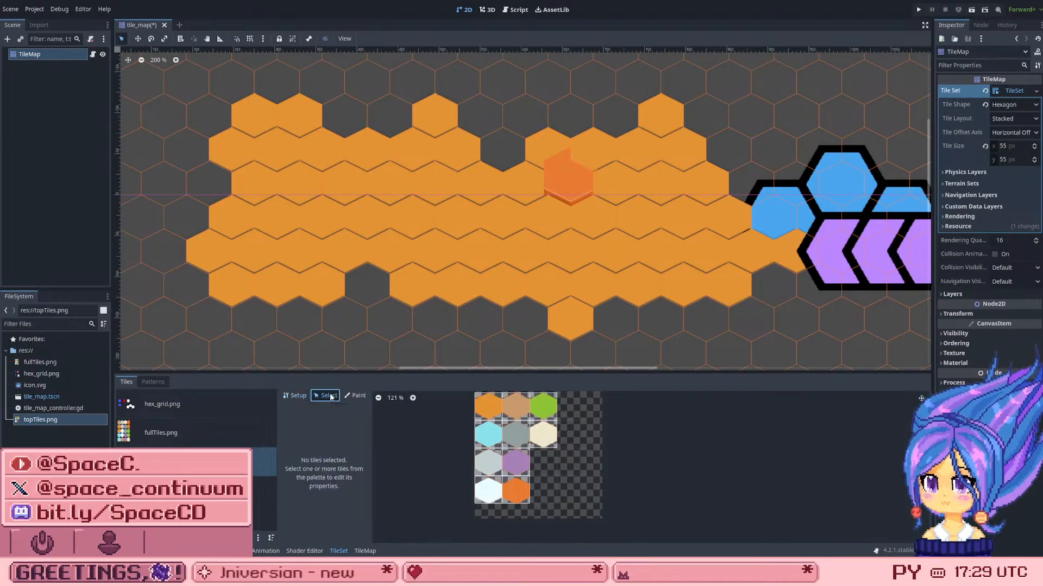
Step: Paint the flat white tile from topTiles.png over the orange hex patch and the leftover blue and purple tiles on the TileMap
{"action": "left_click", "coordinate": [368, 552]}
{"action": "left_click", "coordinate": [450, 435]}
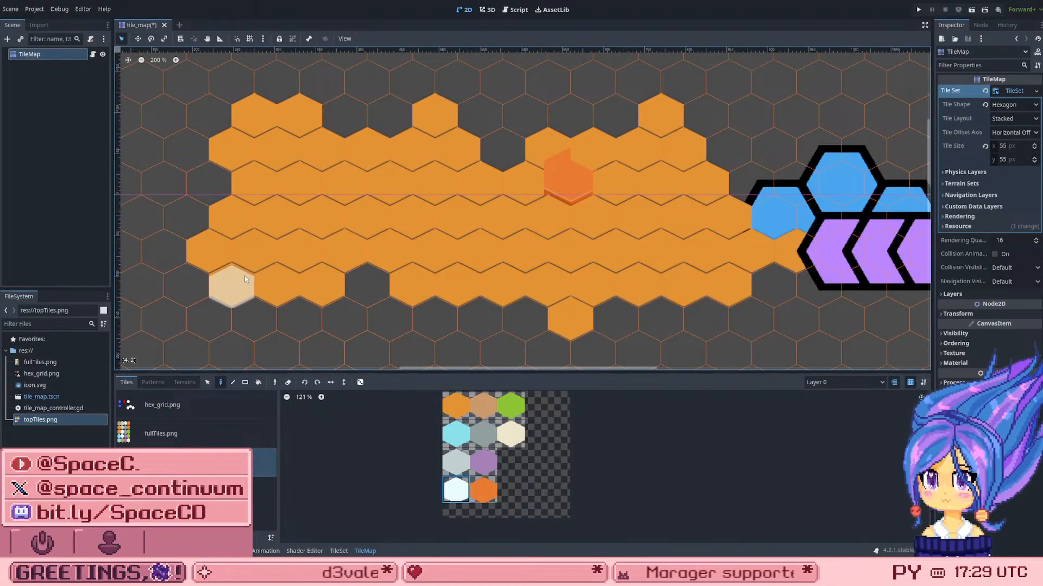
{"action": "mouse_move", "coordinate": [244, 279]}
{"action": "left_mouse_down"}
{"action": "mouse_move", "coordinate": [359, 255]}
{"action": "mouse_move", "coordinate": [461, 272]}
{"action": "mouse_move", "coordinate": [568, 269]}
{"action": "left_mouse_up"}
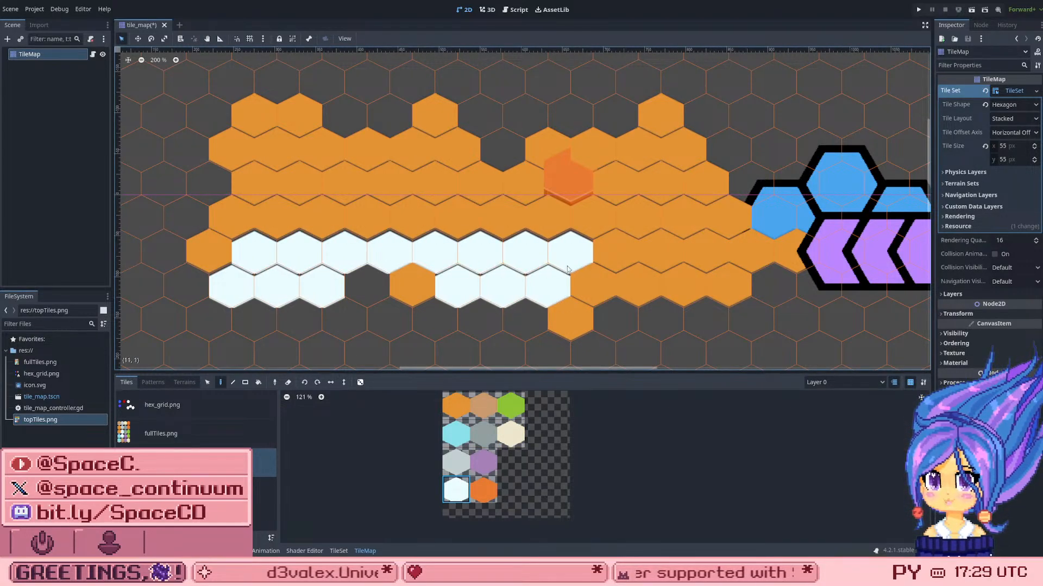
{"action": "mouse_move", "coordinate": [590, 307]}
{"action": "left_mouse_down"}
{"action": "mouse_move", "coordinate": [619, 282]}
{"action": "mouse_move", "coordinate": [694, 276]}
{"action": "mouse_move", "coordinate": [801, 238]}
{"action": "mouse_move", "coordinate": [731, 278]}
{"action": "mouse_move", "coordinate": [806, 173]}
{"action": "mouse_move", "coordinate": [877, 185]}
{"action": "mouse_move", "coordinate": [838, 222]}
{"action": "left_mouse_up"}
{"action": "scroll", "coordinate": [869, 220], "scroll_direction": "down", "scroll_amount": 3}
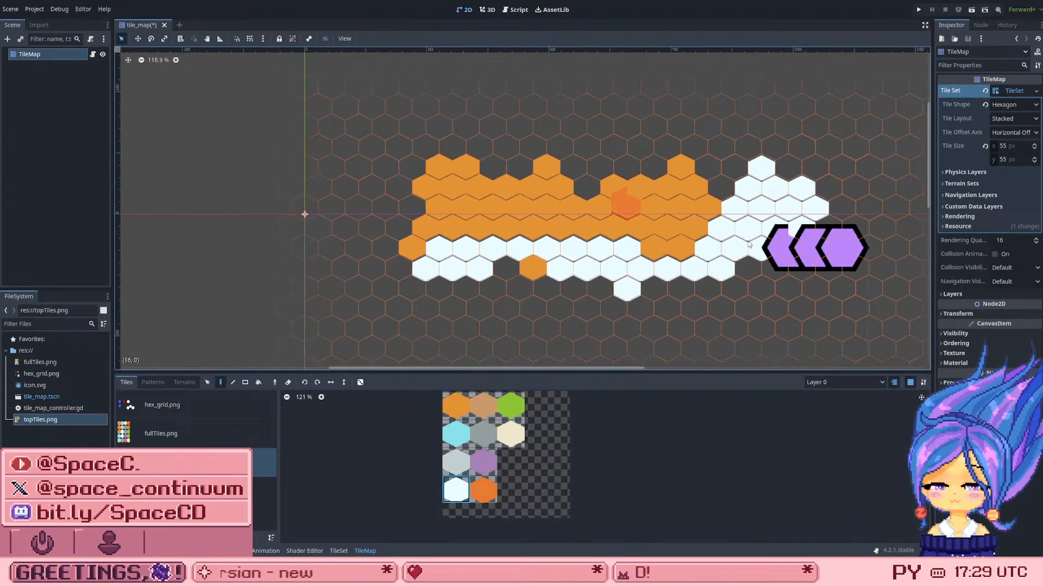
{"action": "scroll", "coordinate": [907, 209], "scroll_direction": "up", "scroll_amount": 1}
{"action": "scroll", "coordinate": [907, 209], "scroll_direction": "up", "scroll_amount": 1}
{"action": "mouse_move", "coordinate": [902, 211]}
{"action": "left_mouse_down"}
{"action": "mouse_move", "coordinate": [743, 266]}
{"action": "mouse_move", "coordinate": [597, 247]}
{"action": "mouse_move", "coordinate": [483, 250]}
{"action": "mouse_move", "coordinate": [630, 223]}
{"action": "mouse_move", "coordinate": [548, 185]}
{"action": "mouse_move", "coordinate": [606, 209]}
{"action": "mouse_move", "coordinate": [591, 172]}
{"action": "mouse_move", "coordinate": [434, 222]}
{"action": "mouse_move", "coordinate": [370, 197]}
{"action": "mouse_move", "coordinate": [438, 157]}
{"action": "mouse_move", "coordinate": [332, 160]}
{"action": "mouse_move", "coordinate": [266, 189]}
{"action": "mouse_move", "coordinate": [257, 277]}
{"action": "mouse_move", "coordinate": [348, 216]}
{"action": "mouse_move", "coordinate": [321, 236]}
{"action": "mouse_move", "coordinate": [375, 239]}
{"action": "mouse_move", "coordinate": [417, 290]}
{"action": "mouse_move", "coordinate": [398, 334]}
{"action": "mouse_move", "coordinate": [498, 310]}
{"action": "mouse_move", "coordinate": [368, 311]}
{"action": "mouse_move", "coordinate": [511, 335]}
{"action": "mouse_move", "coordinate": [748, 308]}
{"action": "left_mouse_up"}
{"action": "mouse_move", "coordinate": [662, 330]}
{"action": "left_mouse_down"}
{"action": "mouse_move", "coordinate": [581, 335]}
{"action": "mouse_move", "coordinate": [703, 324]}
{"action": "mouse_move", "coordinate": [760, 331]}
{"action": "mouse_move", "coordinate": [676, 337]}
{"action": "left_mouse_up"}
{"action": "mouse_move", "coordinate": [804, 280]}
{"action": "left_mouse_down"}
{"action": "mouse_move", "coordinate": [856, 264]}
{"action": "mouse_move", "coordinate": [838, 290]}
{"action": "left_mouse_up"}
{"action": "scroll", "coordinate": [582, 136], "scroll_direction": "down", "scroll_amount": 3}
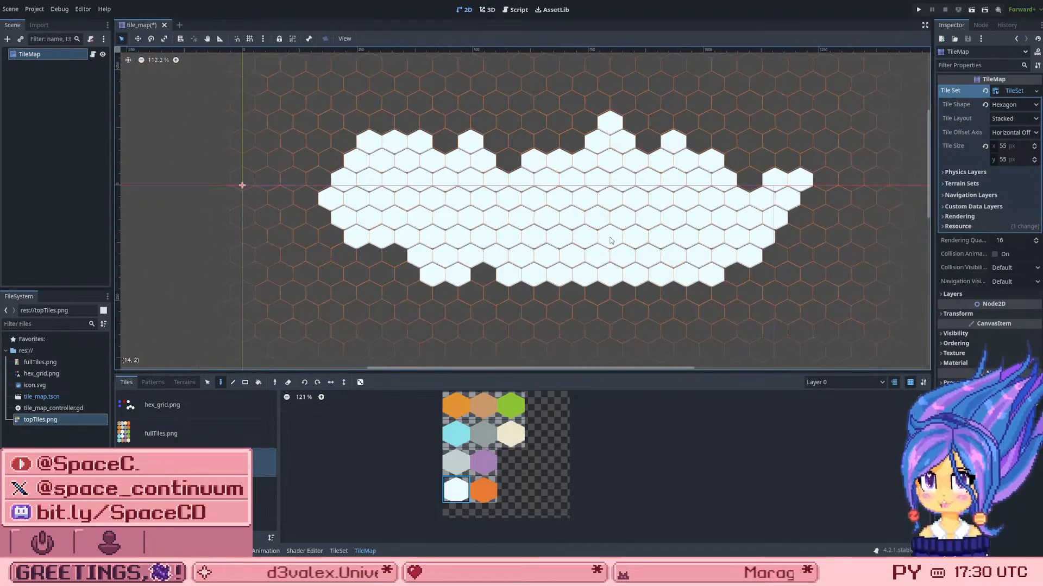
{"action": "scroll", "coordinate": [573, 219], "scroll_direction": "up", "scroll_amount": 1}
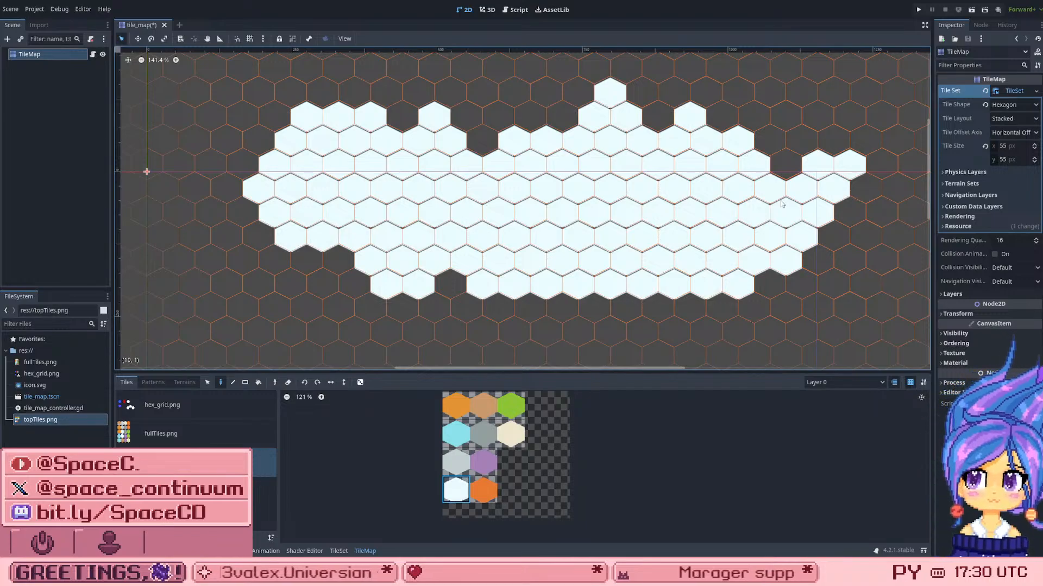
Step: Fill the lower-left gap of the white patch with white tiles and erase the two tiles protruding on its left edge
{"action": "left_click", "coordinate": [461, 281]}
{"action": "mouse_move", "coordinate": [378, 289]}
{"action": "left_mouse_down"}
{"action": "mouse_move", "coordinate": [296, 285]}
{"action": "mouse_move", "coordinate": [270, 246]}
{"action": "mouse_move", "coordinate": [342, 285]}
{"action": "left_mouse_up"}
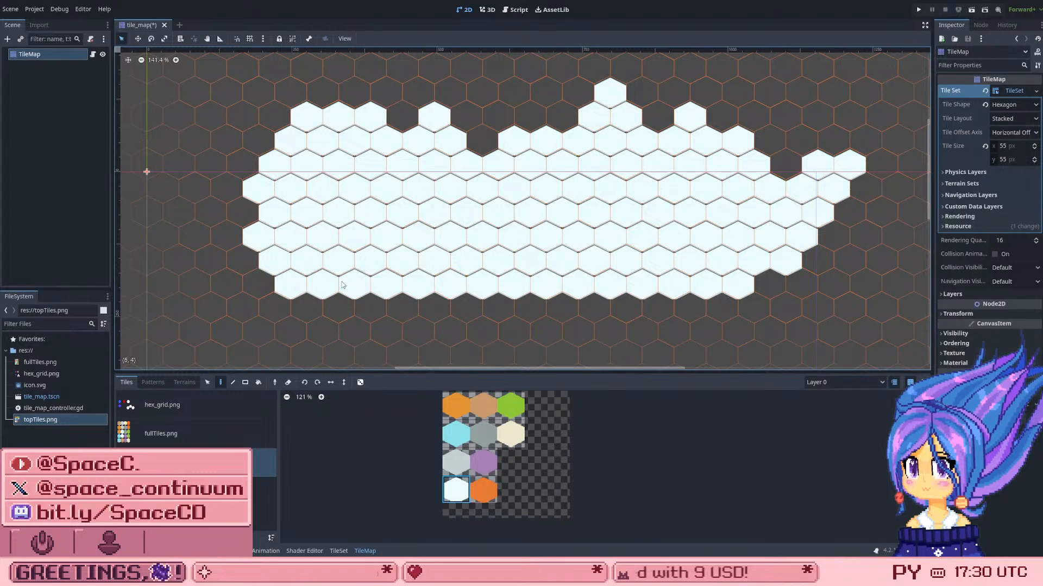
{"action": "right_click", "coordinate": [257, 187]}
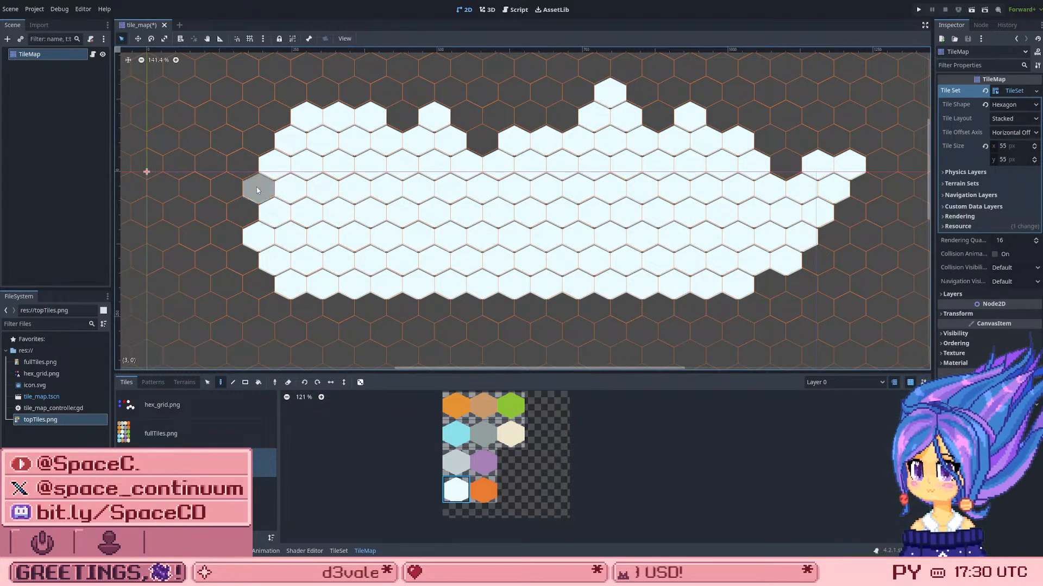
{"action": "right_click", "coordinate": [258, 234]}
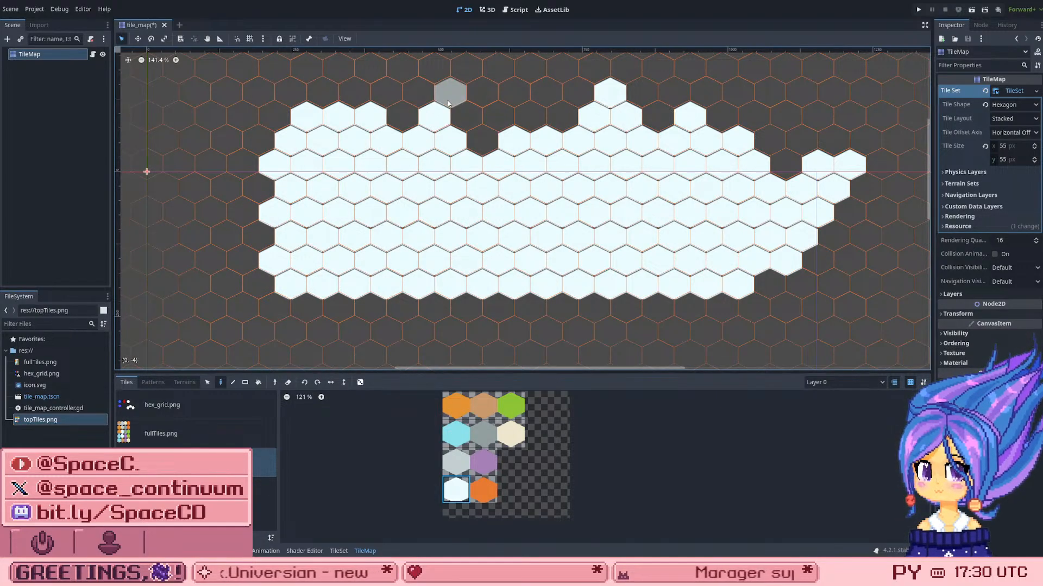
Step: Even out the white patch's upper edge, erasing the protruding tile, and fill in its right side down to the bottom row
{"action": "left_click", "coordinate": [483, 135]}
{"action": "left_click_drag", "start_coordinate": [401, 116], "coordinate": [588, 102]}
{"action": "right_click", "coordinate": [553, 89]}
{"action": "right_click", "coordinate": [585, 90]}
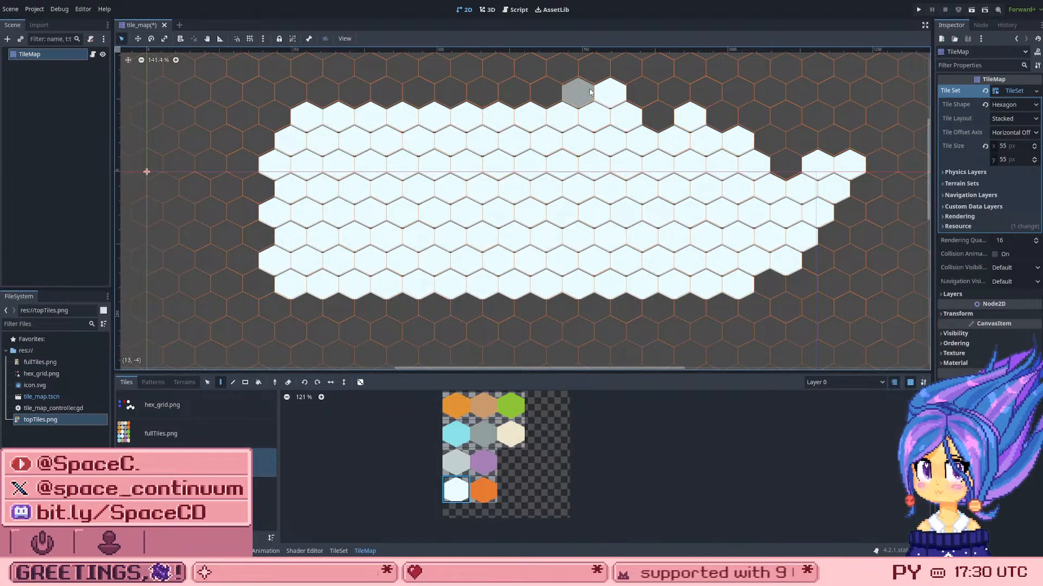
{"action": "right_click", "coordinate": [612, 91]}
{"action": "left_click", "coordinate": [659, 113]}
{"action": "mouse_move", "coordinate": [681, 114]}
{"action": "left_mouse_down"}
{"action": "mouse_move", "coordinate": [788, 116]}
{"action": "mouse_move", "coordinate": [829, 137]}
{"action": "mouse_move", "coordinate": [783, 158]}
{"action": "mouse_move", "coordinate": [775, 282]}
{"action": "left_mouse_up"}
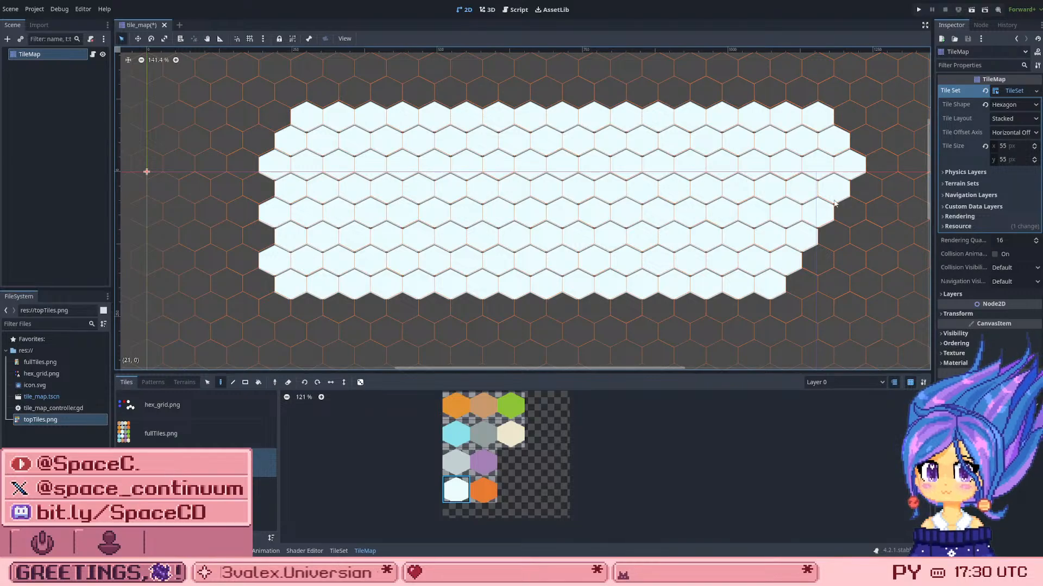
{"action": "mouse_move", "coordinate": [846, 209]}
{"action": "left_mouse_down"}
{"action": "mouse_move", "coordinate": [828, 264]}
{"action": "mouse_move", "coordinate": [803, 293]}
{"action": "left_mouse_up"}
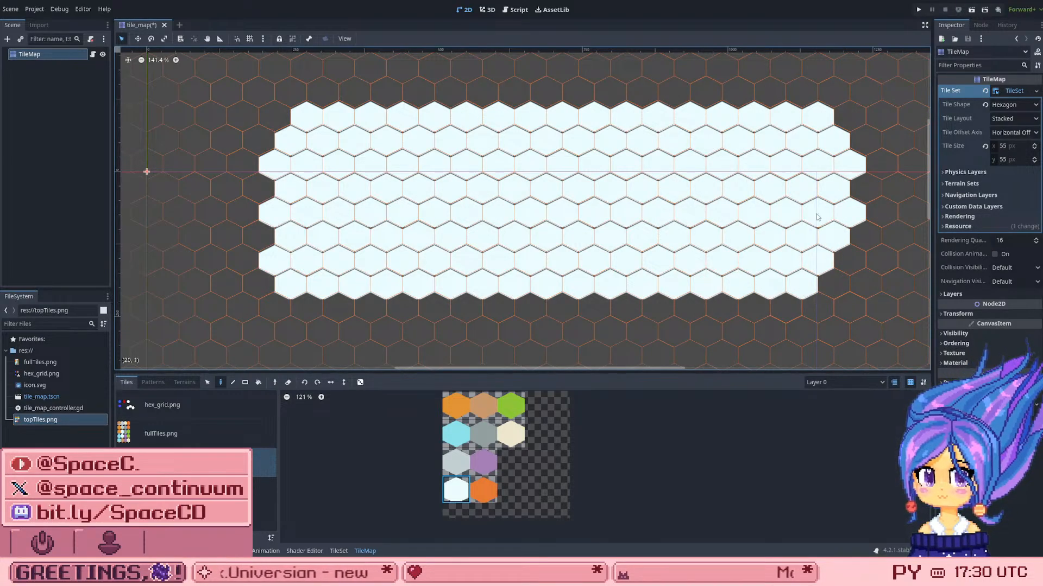
Step: Erase the surplus tiles at the white patch's right end so its edge alternates evenly from row to row
{"action": "right_click", "coordinate": [807, 263]}
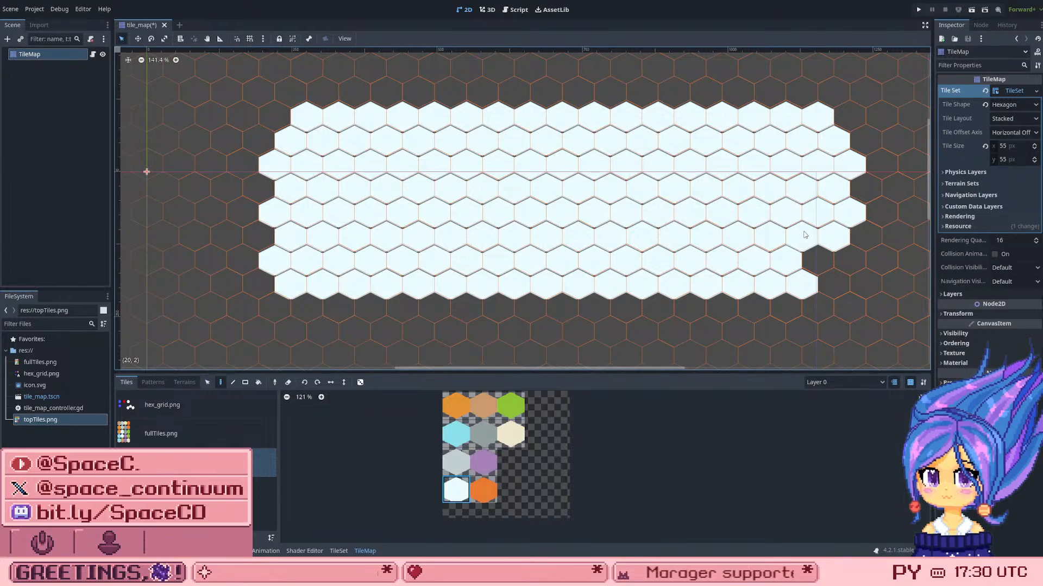
{"action": "right_click", "coordinate": [811, 214]}
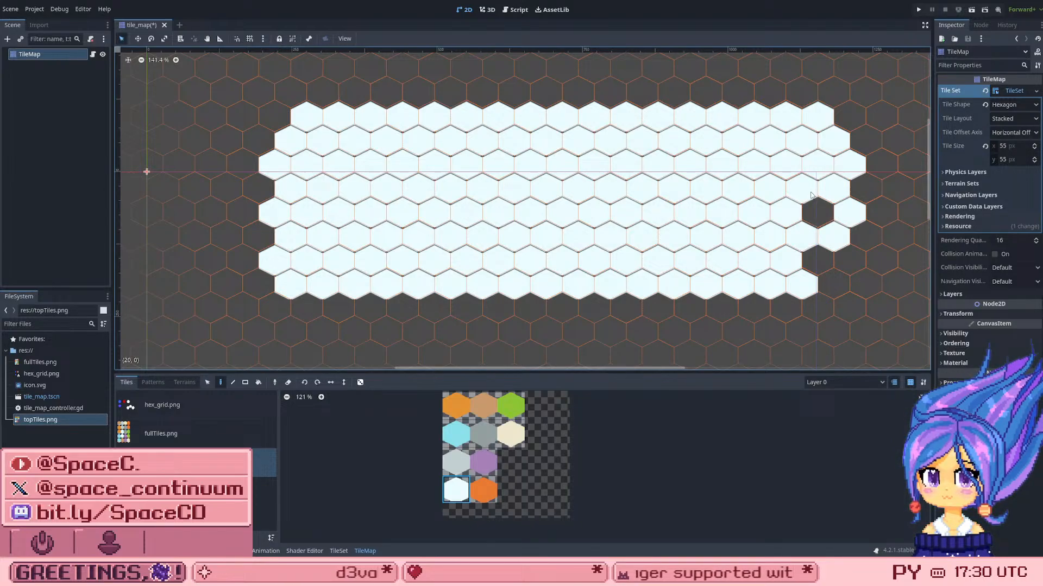
{"action": "right_click", "coordinate": [816, 163]}
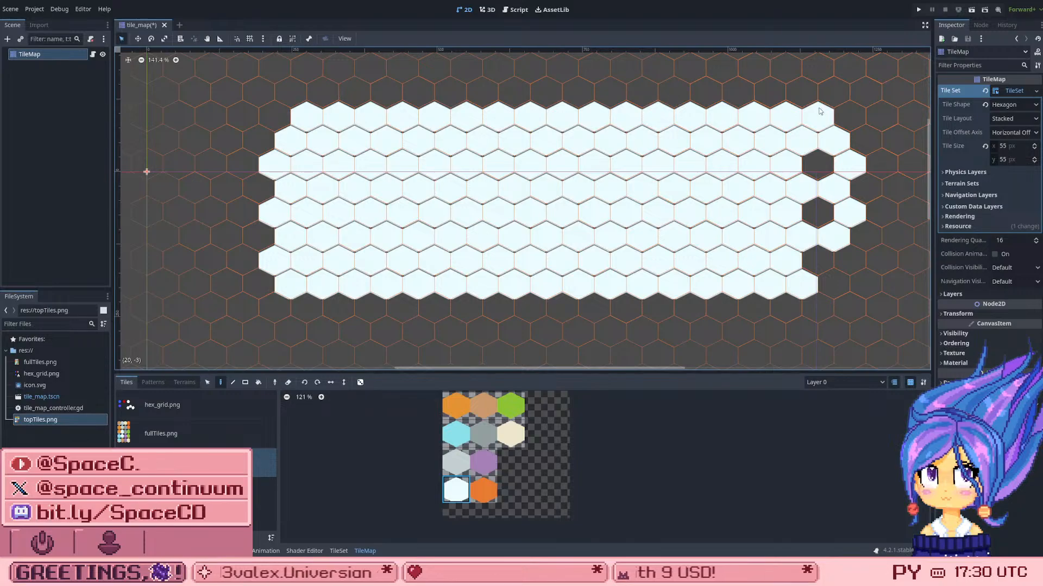
{"action": "mouse_move", "coordinate": [820, 111]}
{"action": "right_mouse_down"}
{"action": "mouse_move", "coordinate": [863, 187]}
{"action": "mouse_move", "coordinate": [839, 196]}
{"action": "mouse_move", "coordinate": [848, 218]}
{"action": "mouse_move", "coordinate": [831, 235]}
{"action": "right_mouse_up"}
{"action": "scroll", "coordinate": [654, 146], "scroll_direction": "down", "scroll_amount": 1}
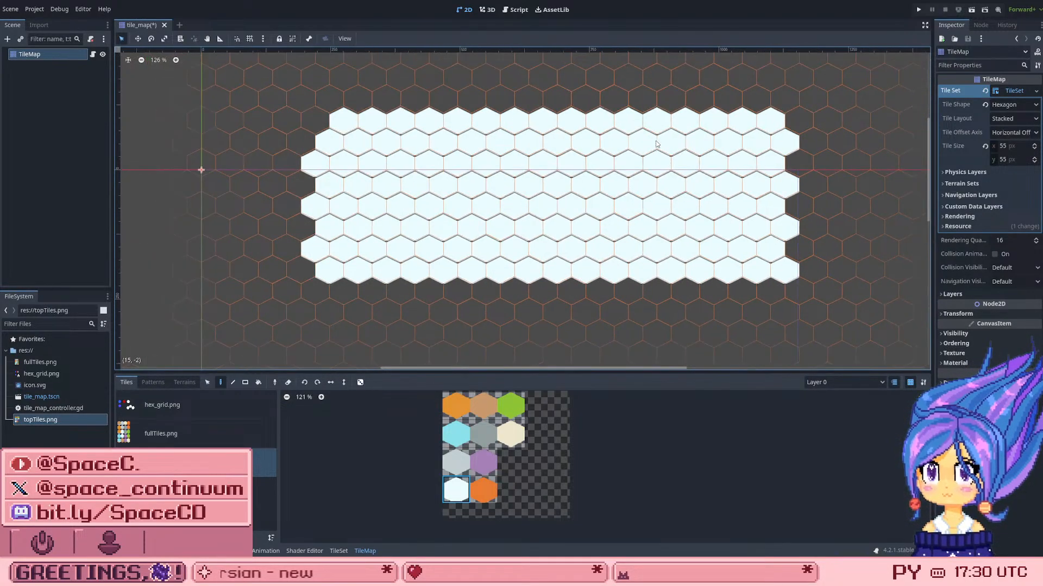
{"action": "scroll", "coordinate": [656, 144], "scroll_direction": "up", "scroll_amount": 2}
{"action": "scroll", "coordinate": [798, 114], "scroll_direction": "down", "scroll_amount": 1}
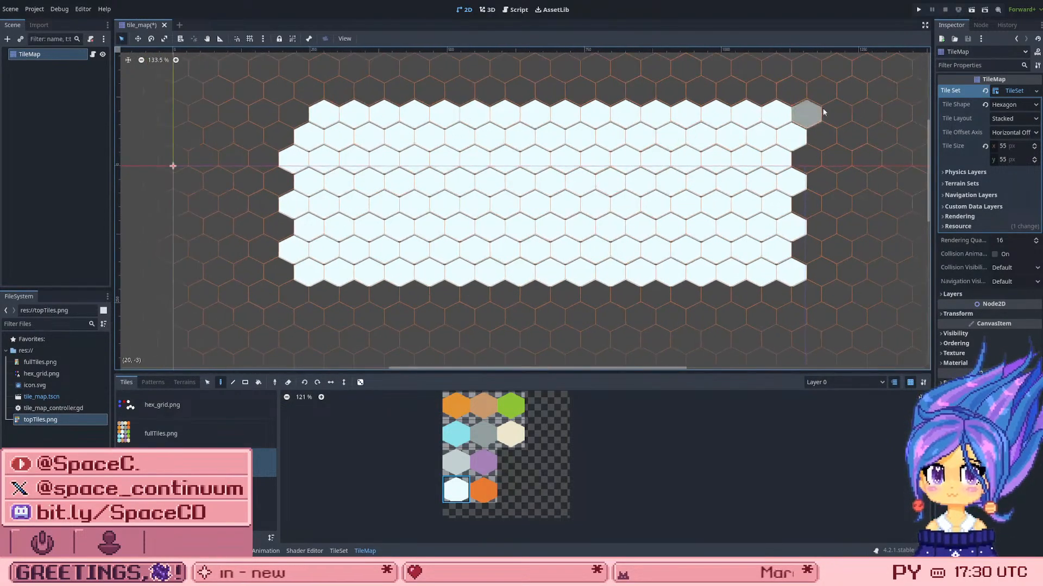
Step: Try the Stacked Offset tile layout on the TileSet, and switch it to Stairs Right
{"action": "left_click", "coordinate": [1015, 119]}
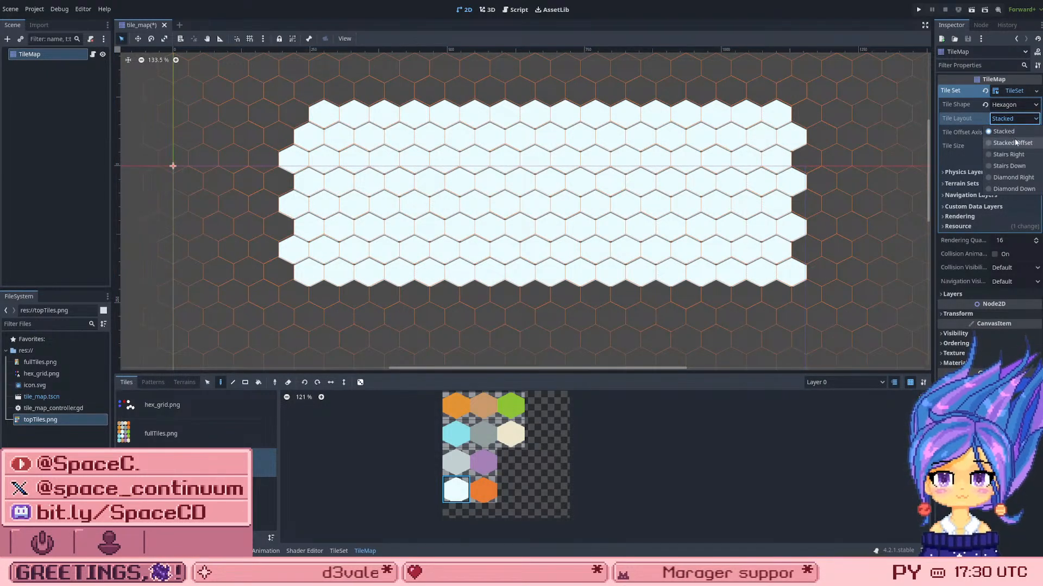
{"action": "left_click", "coordinate": [1014, 142]}
{"action": "left_click", "coordinate": [1011, 120]}
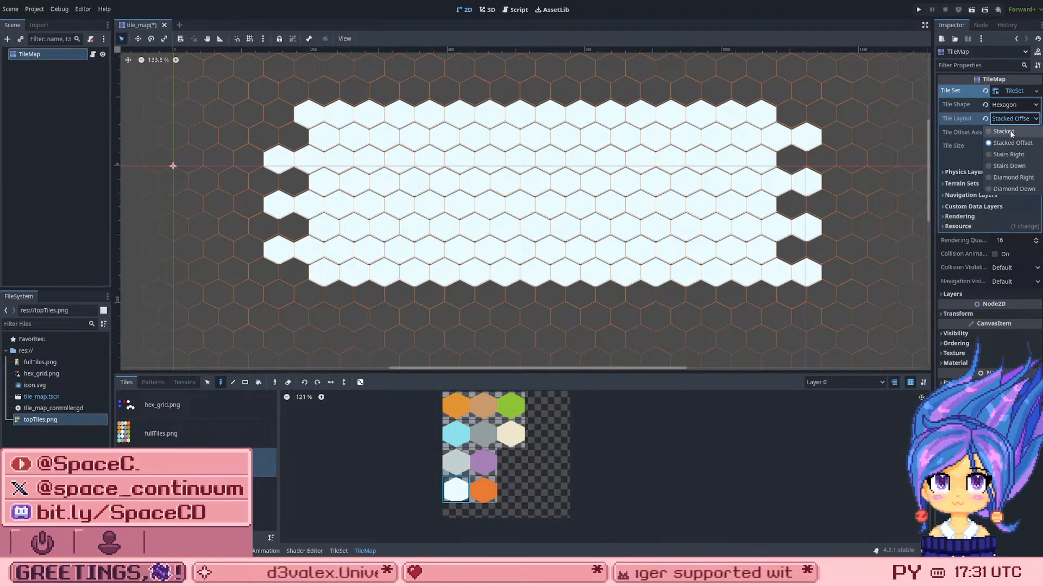
{"action": "left_click", "coordinate": [1013, 155]}
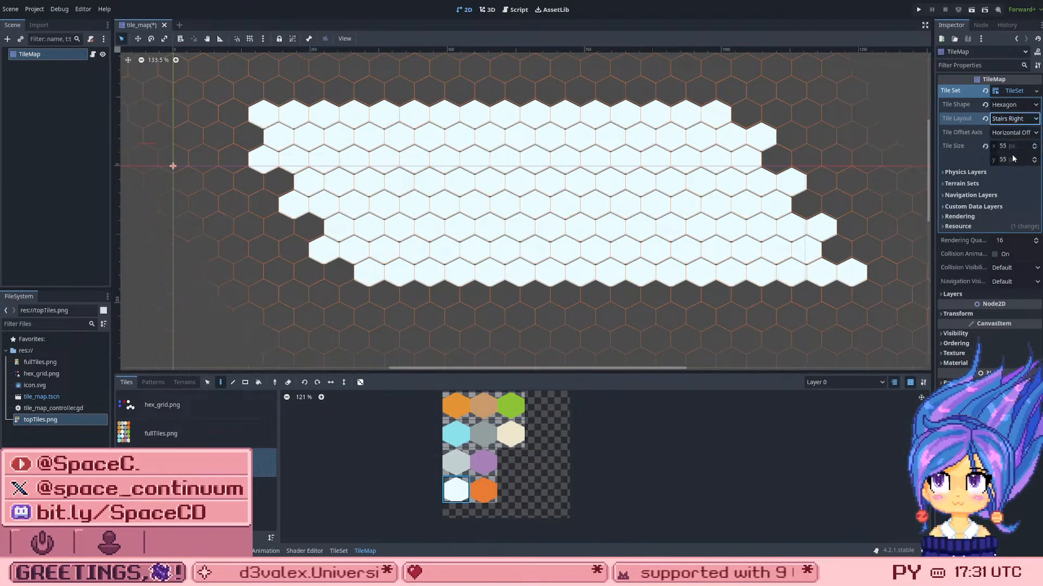
Step: Try the Diamond Right tile layout on the TileSet, and set the layout back to Stacked
{"action": "left_click", "coordinate": [999, 120]}
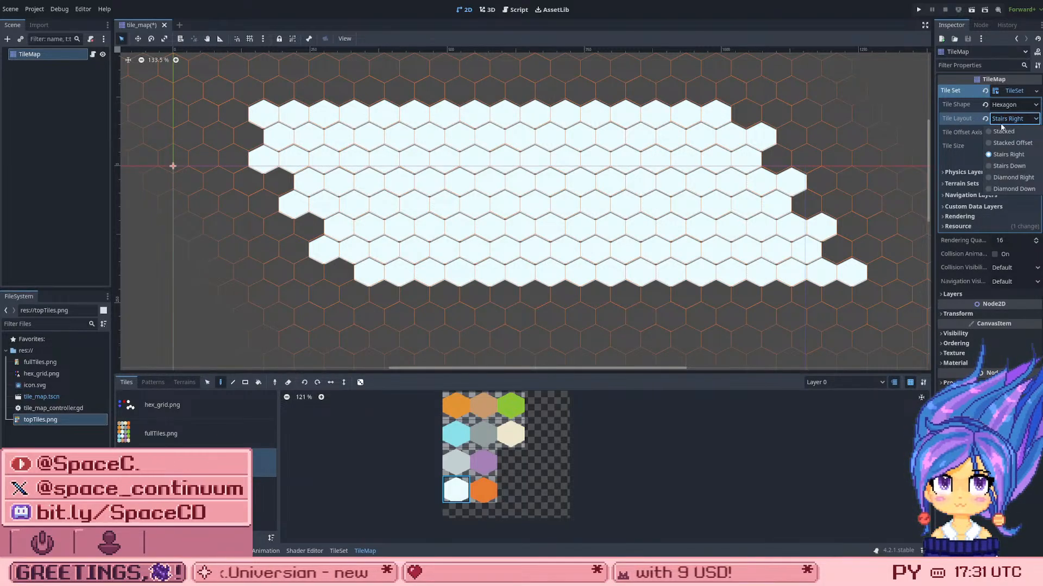
{"action": "left_click", "coordinate": [1009, 178]}
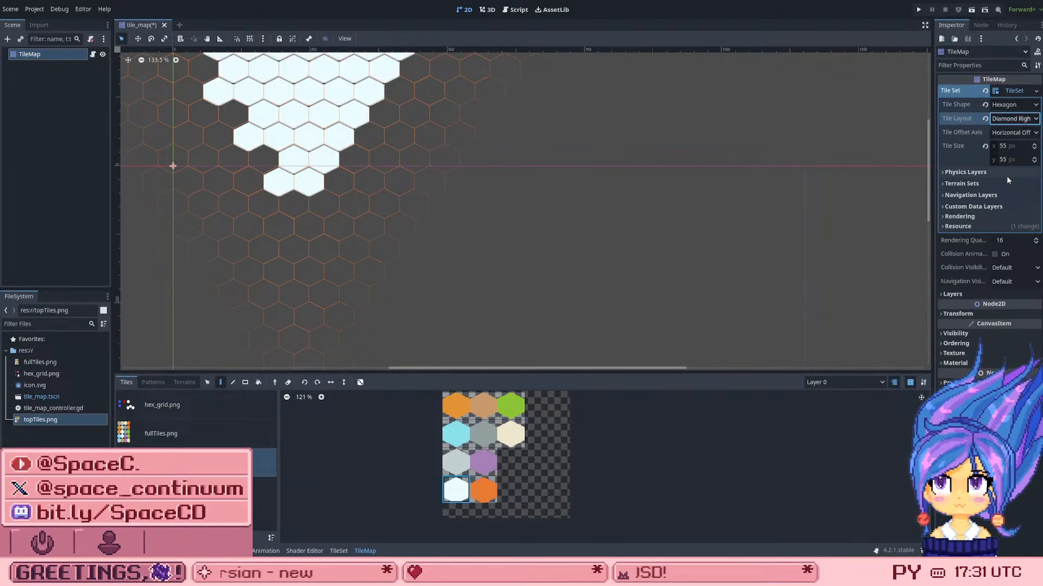
{"action": "left_click", "coordinate": [1010, 120]}
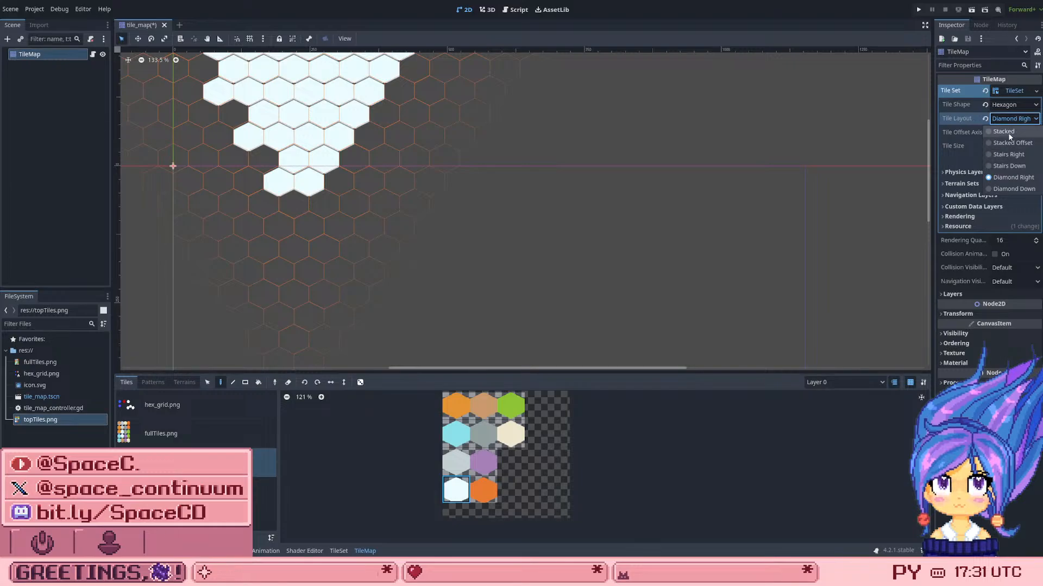
{"action": "left_click", "coordinate": [1009, 132]}
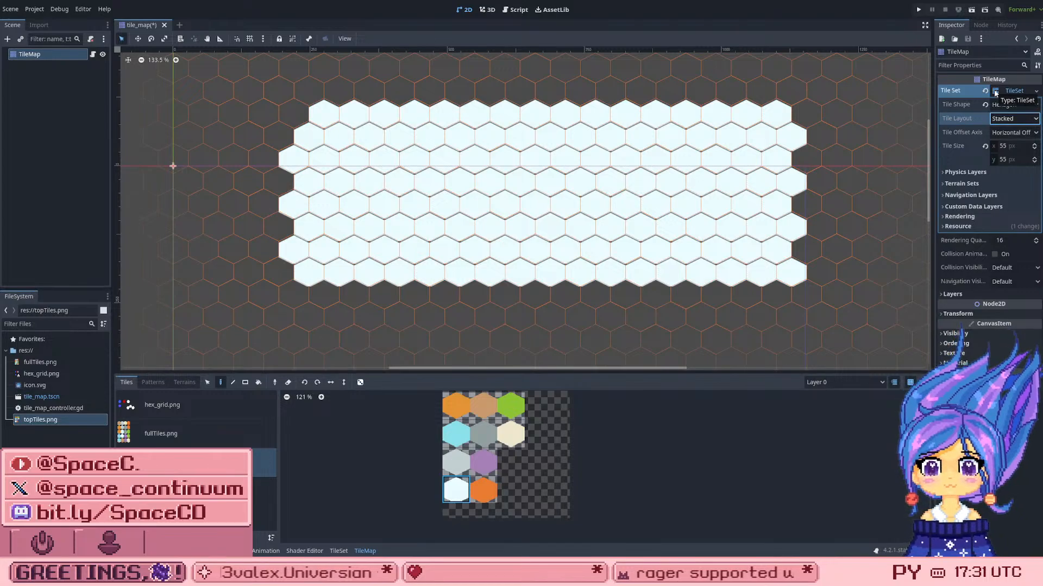
Step: Try Vertical Offset as the tile offset axis, return it to Horizontal Offset, and save the scene
{"action": "left_click", "coordinate": [1002, 134]}
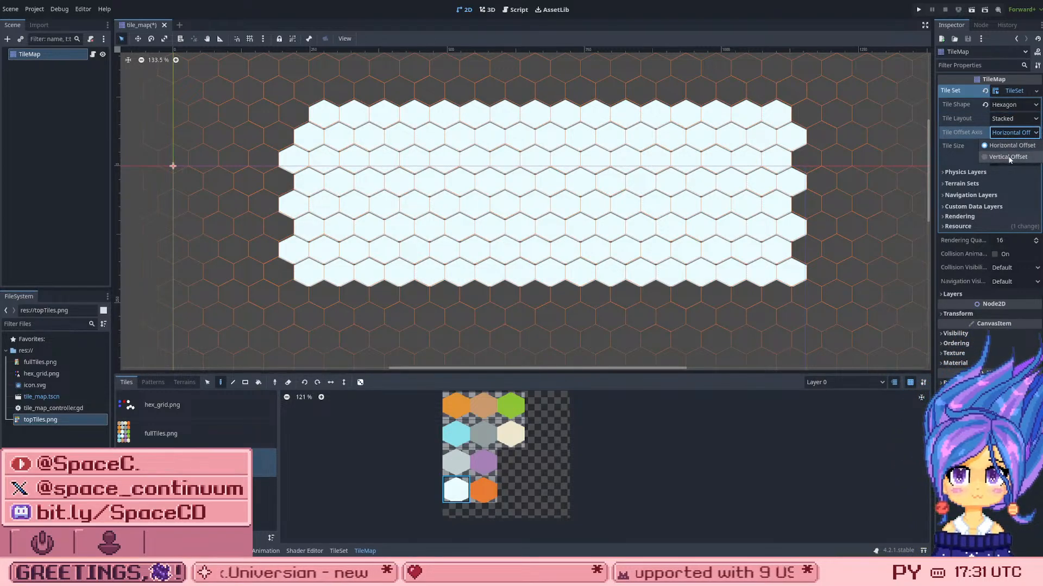
{"action": "left_click", "coordinate": [1009, 159]}
{"action": "left_click", "coordinate": [1015, 133]}
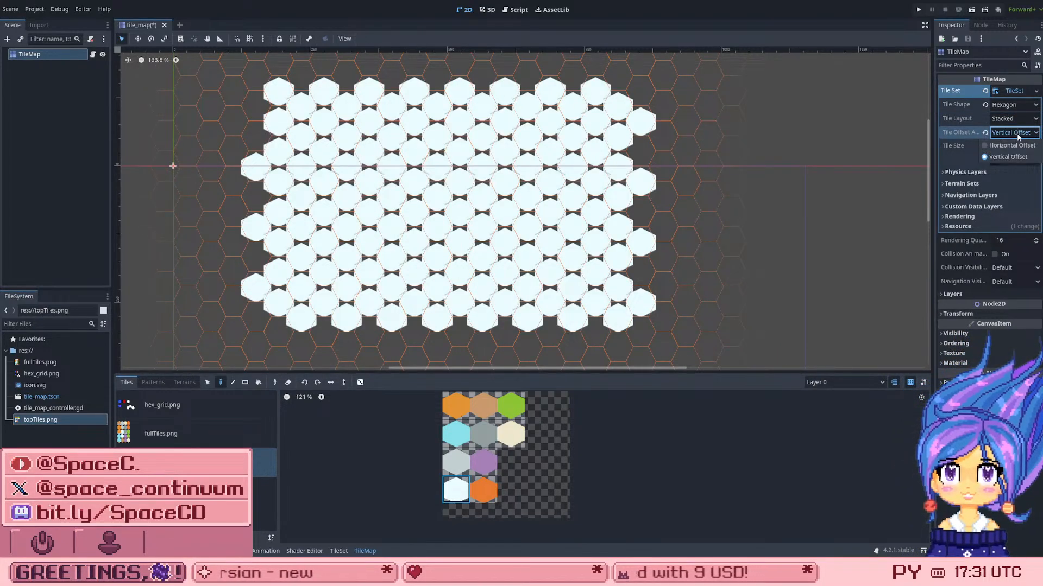
{"action": "left_click", "coordinate": [1011, 145]}
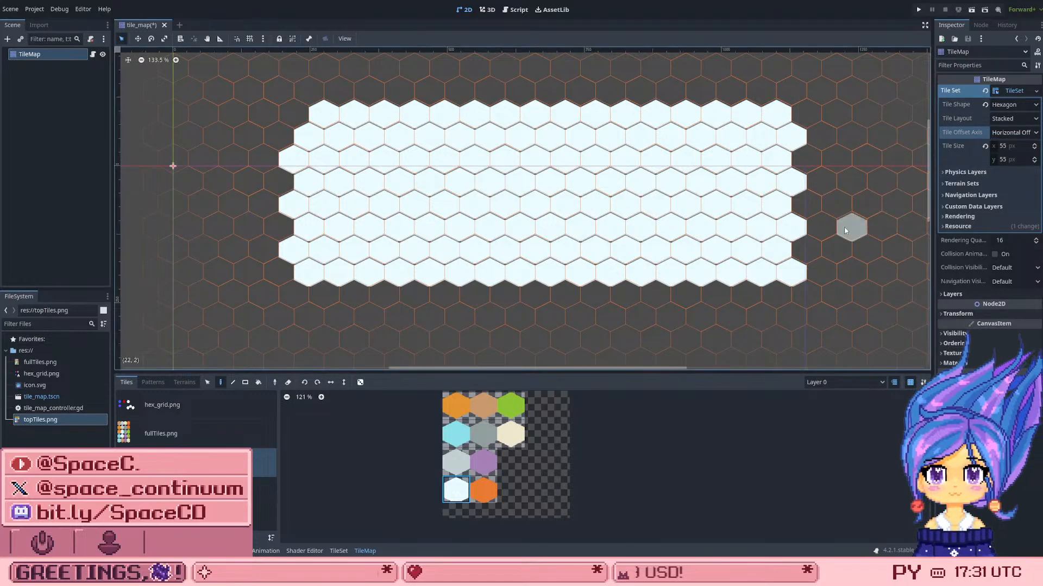
{"action": "scroll", "coordinate": [591, 264], "scroll_direction": "up", "scroll_amount": 1}
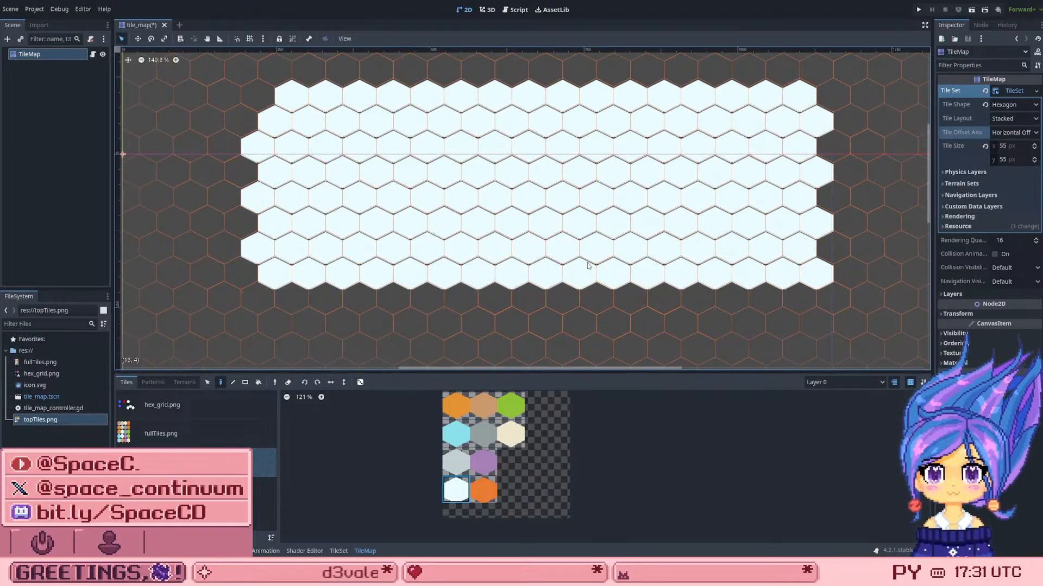
{"action": "key", "text": "ctrl+s"}
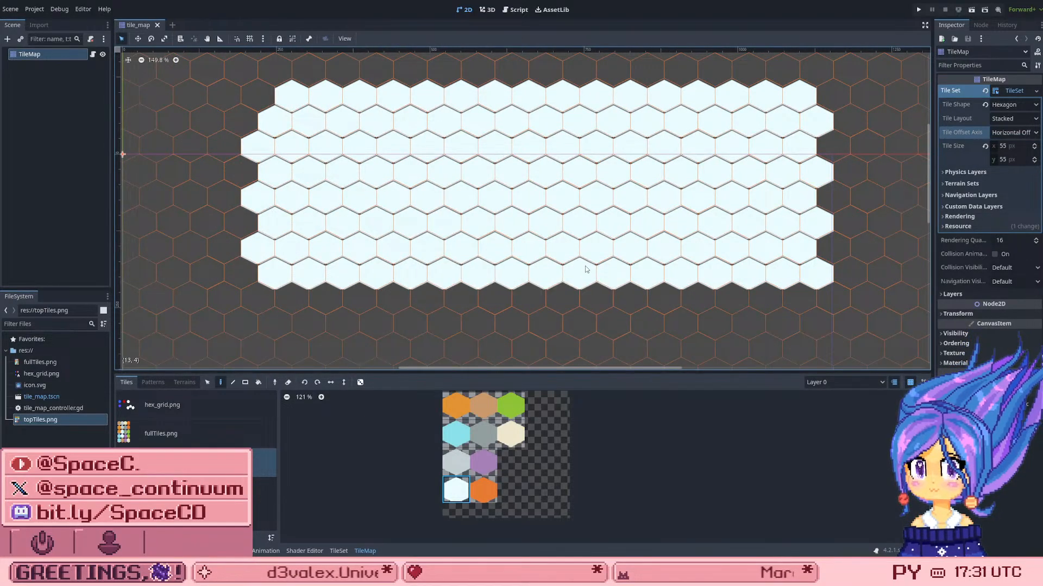
Step: Try painting two adjacent light-blue tiles in the middle of the white patch, and undo both
{"action": "left_click", "coordinate": [455, 434]}
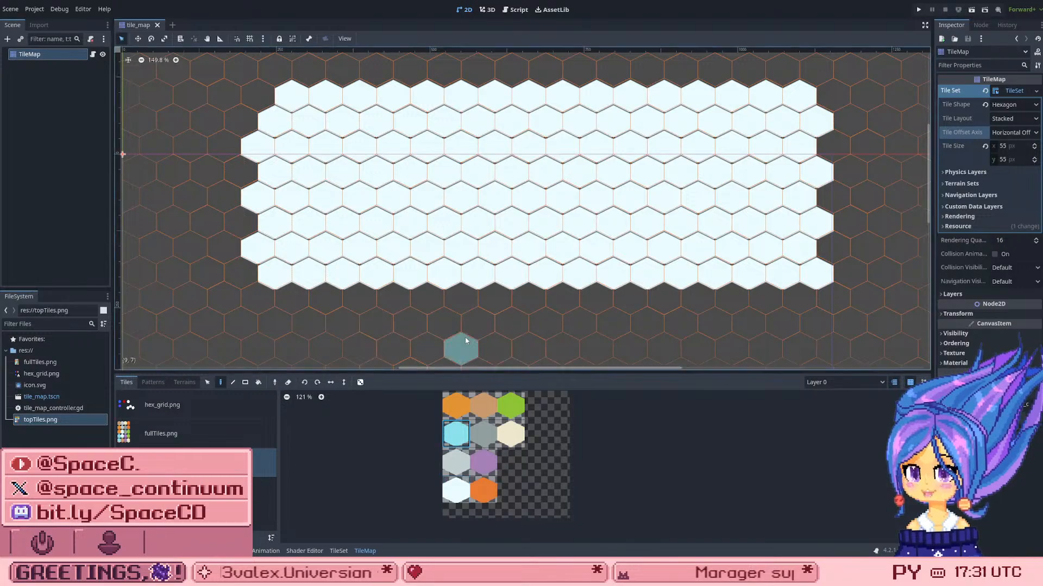
{"action": "left_click", "coordinate": [485, 193]}
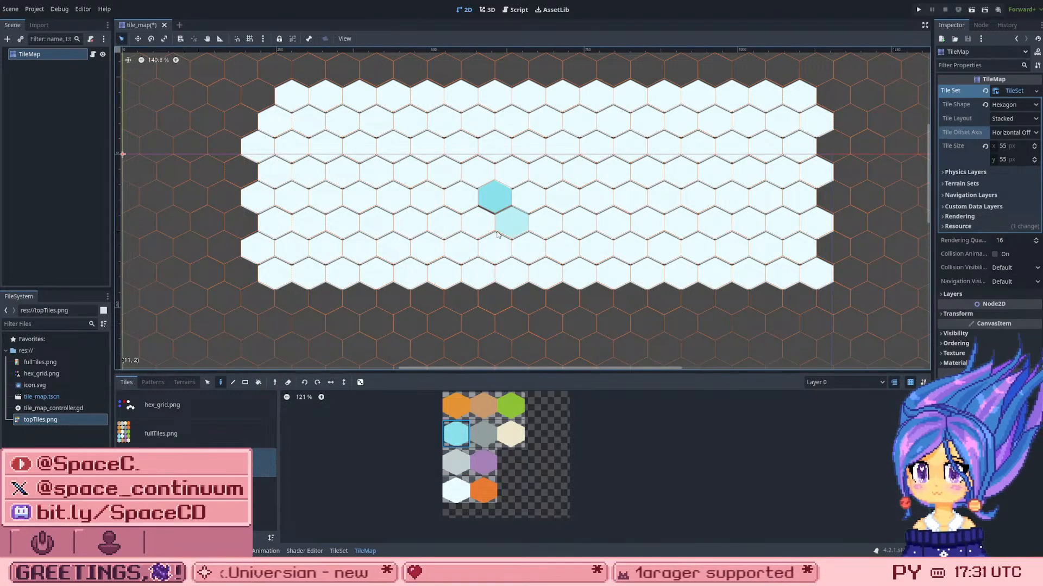
{"action": "left_click", "coordinate": [535, 211]}
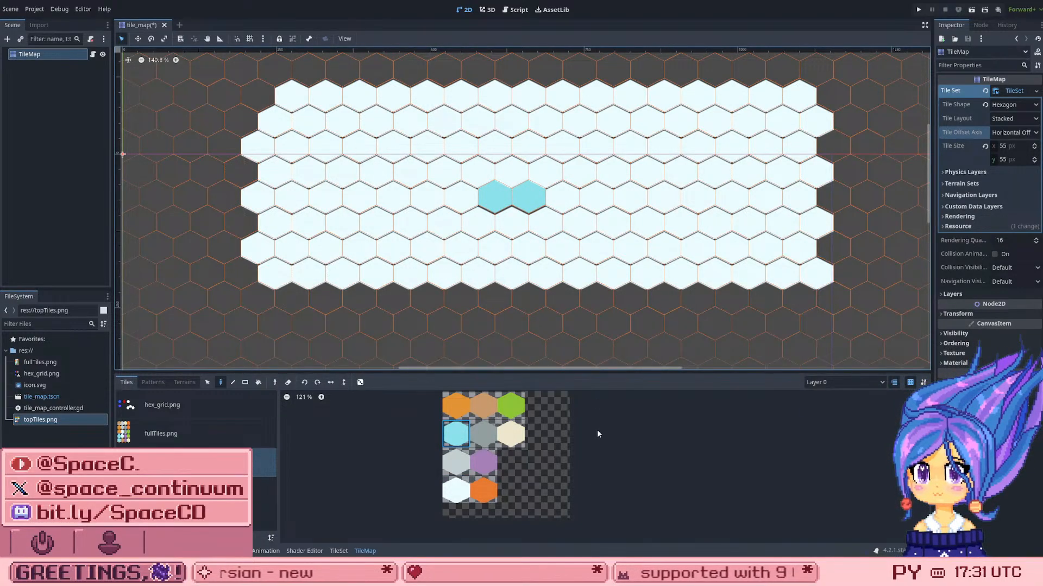
{"action": "scroll", "coordinate": [548, 213], "scroll_direction": "up", "scroll_amount": 5}
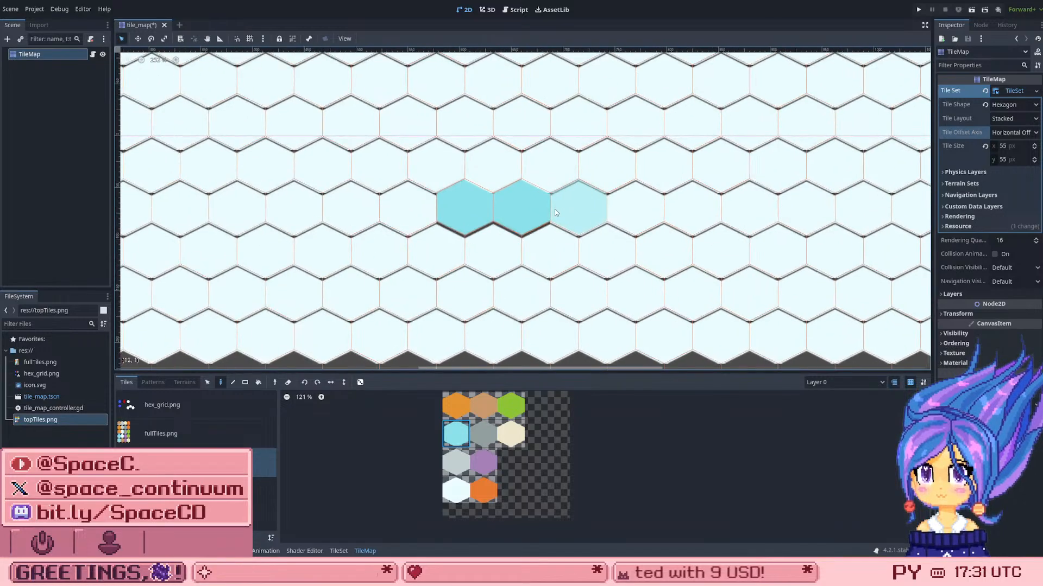
{"action": "scroll", "coordinate": [555, 209], "scroll_direction": "down", "scroll_amount": 3}
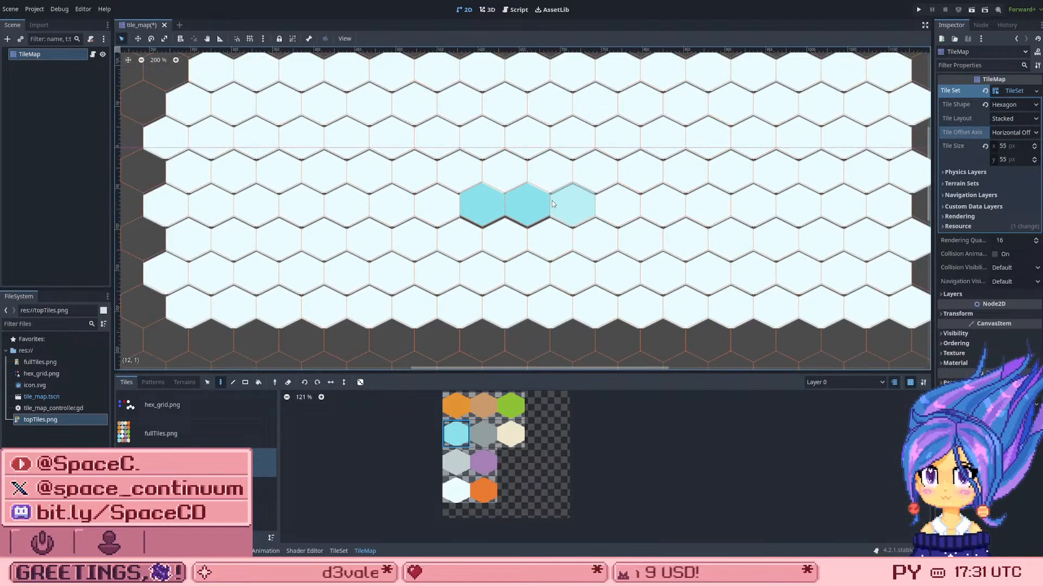
{"action": "scroll", "coordinate": [553, 204], "scroll_direction": "down", "scroll_amount": 2}
{"action": "key", "text": "ctrl+z"}
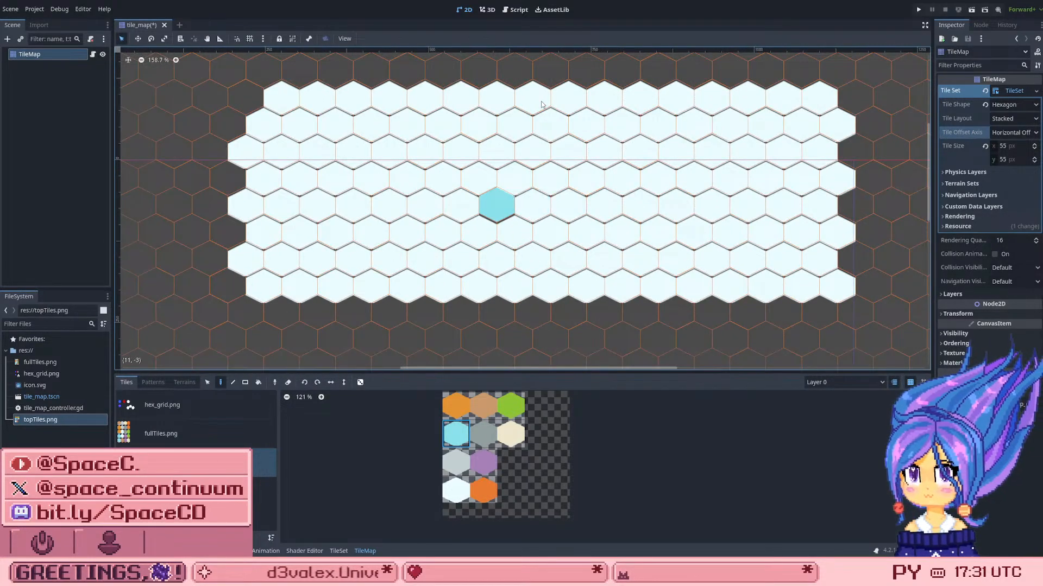
{"action": "key", "text": "ctrl+z"}
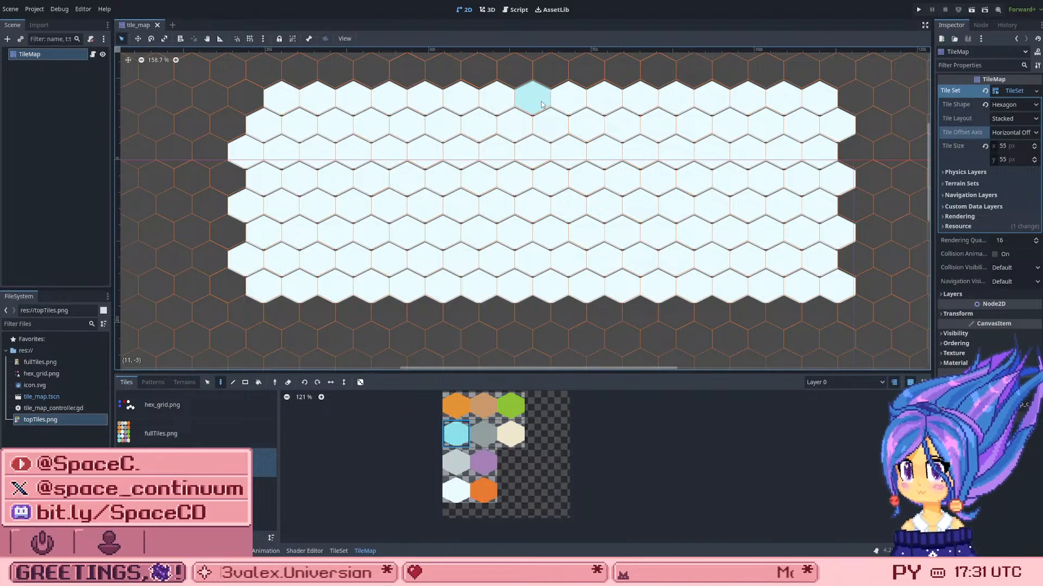
Step: Examine in the TileSet editor how the topTiles.png hexes sit inside their atlas cells, including the cream tile and the bottom row
{"action": "left_click", "coordinate": [335, 551]}
{"action": "scroll", "coordinate": [530, 429], "scroll_direction": "up", "scroll_amount": 6}
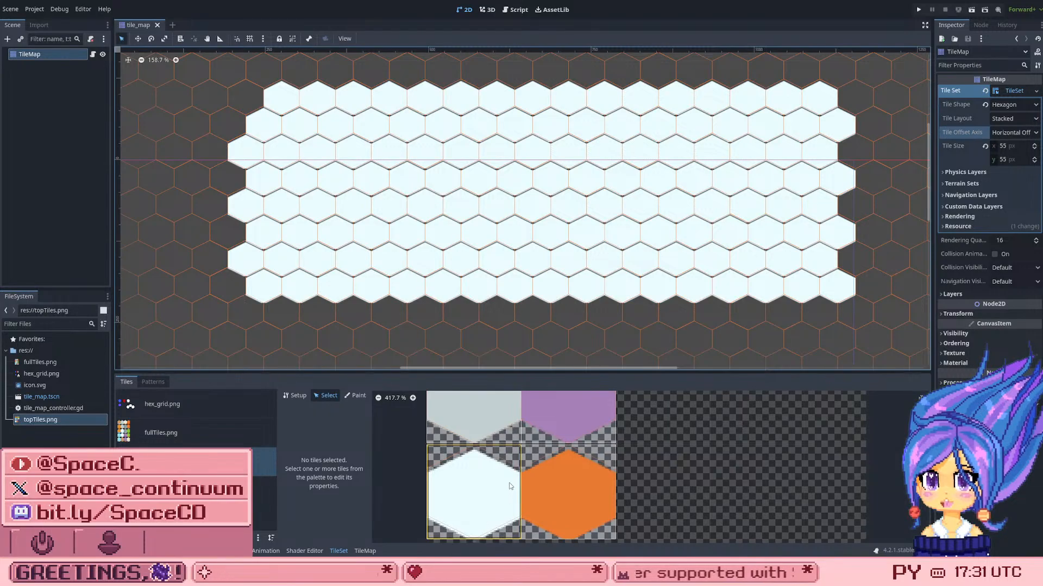
{"action": "scroll", "coordinate": [509, 486], "scroll_direction": "down", "scroll_amount": 9}
{"action": "scroll", "coordinate": [525, 475], "scroll_direction": "up", "scroll_amount": 7}
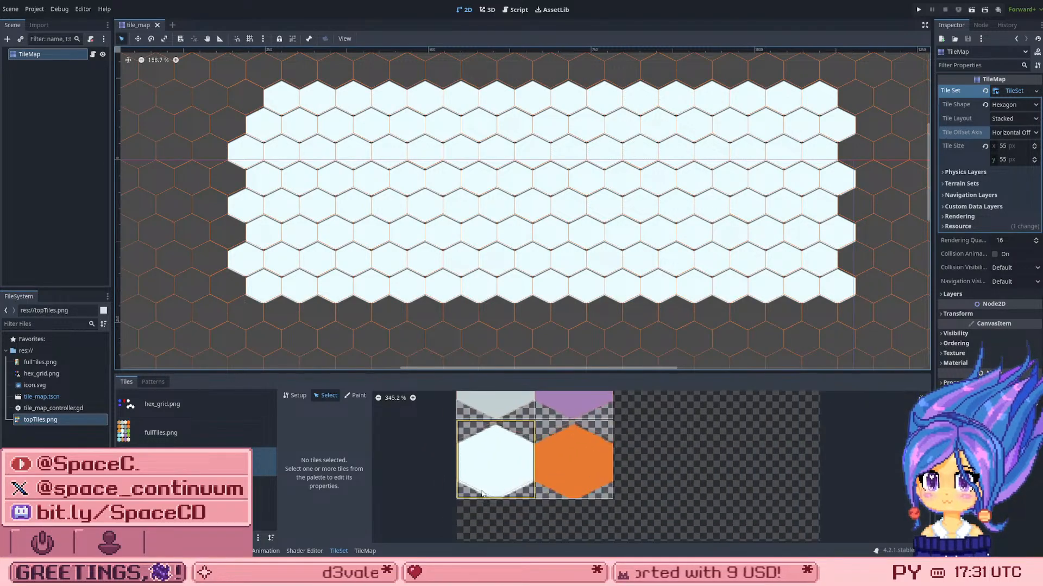
{"action": "scroll", "coordinate": [491, 485], "scroll_direction": "up", "scroll_amount": 1}
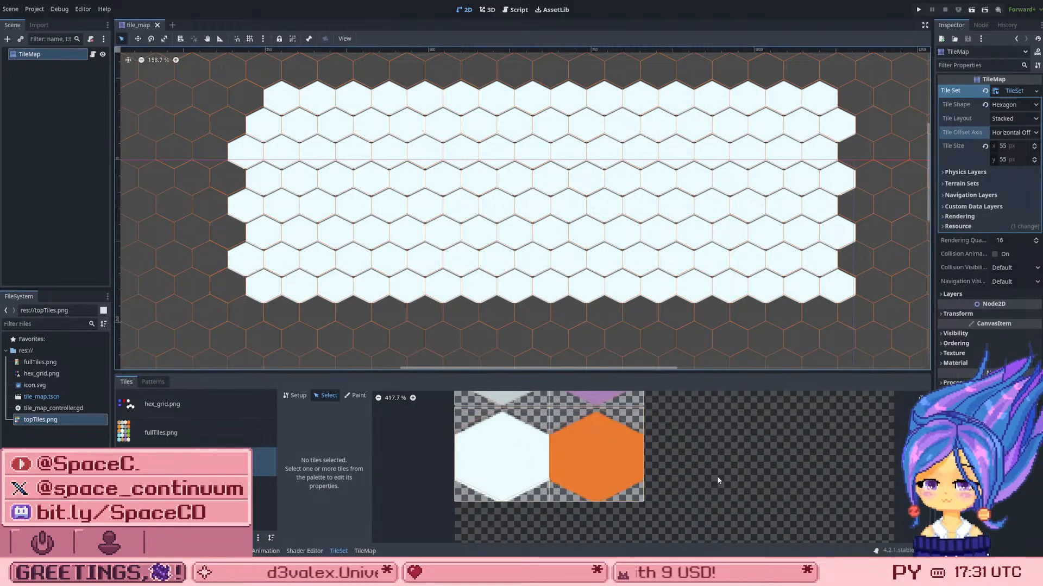
{"action": "scroll", "coordinate": [546, 503], "scroll_direction": "down", "scroll_amount": 8}
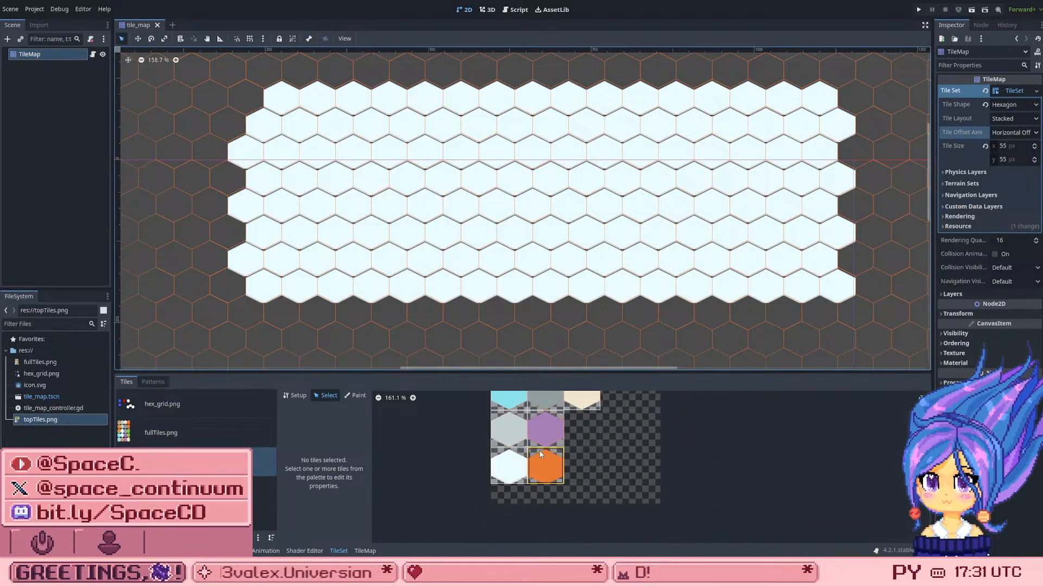
{"action": "scroll", "coordinate": [549, 432], "scroll_direction": "up", "scroll_amount": 2}
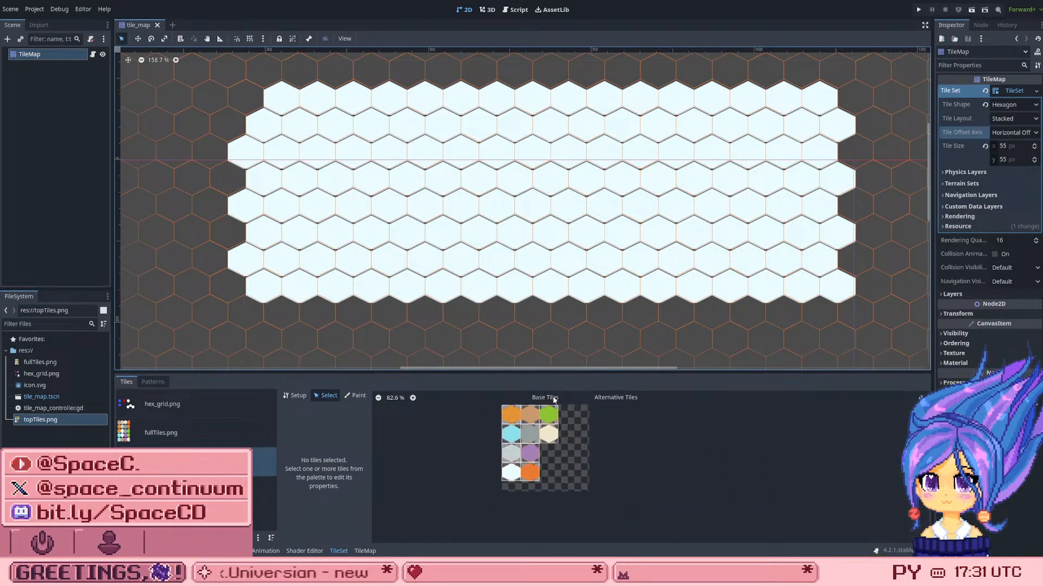
{"action": "scroll", "coordinate": [555, 421], "scroll_direction": "up", "scroll_amount": 2}
{"action": "scroll", "coordinate": [550, 443], "scroll_direction": "down", "scroll_amount": 2}
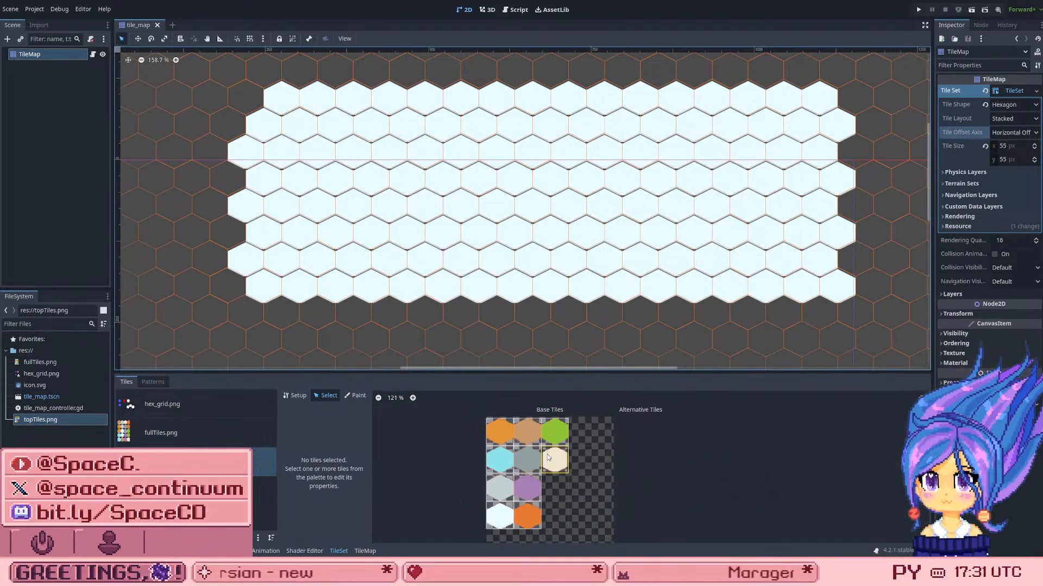
{"action": "scroll", "coordinate": [546, 454], "scroll_direction": "up", "scroll_amount": 2}
{"action": "left_click", "coordinate": [575, 468]}
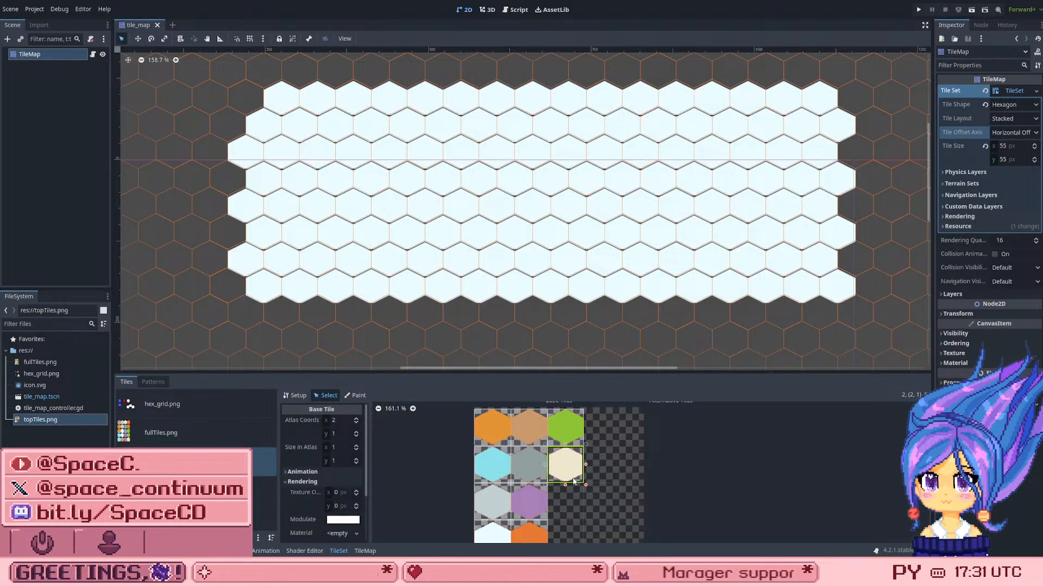
{"action": "scroll", "coordinate": [608, 489], "scroll_direction": "up", "scroll_amount": 1}
{"action": "scroll", "coordinate": [614, 472], "scroll_direction": "down", "scroll_amount": 6}
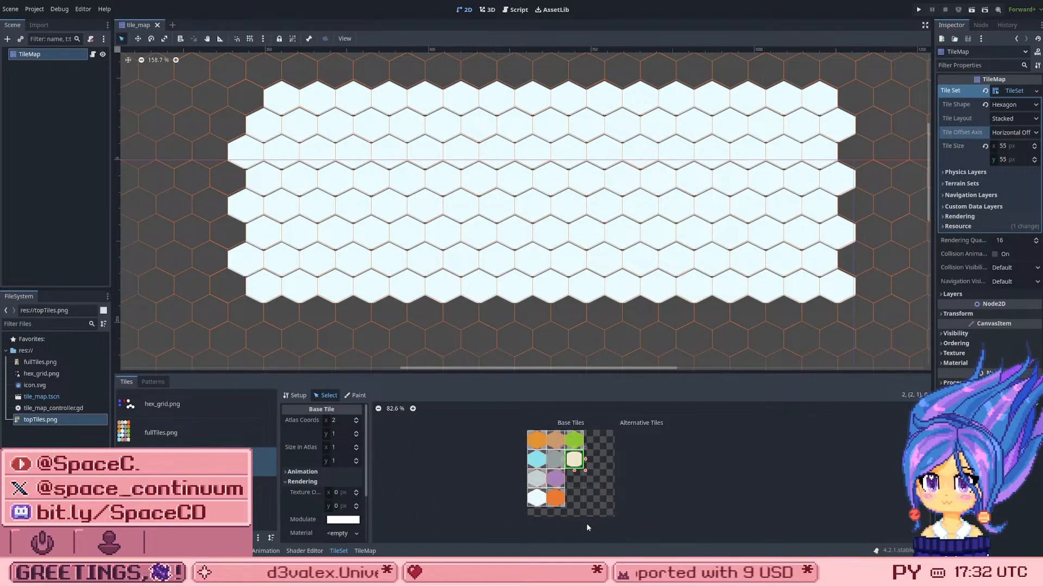
{"action": "scroll", "coordinate": [546, 508], "scroll_direction": "up", "scroll_amount": 5}
{"action": "scroll", "coordinate": [543, 473], "scroll_direction": "up", "scroll_amount": 4}
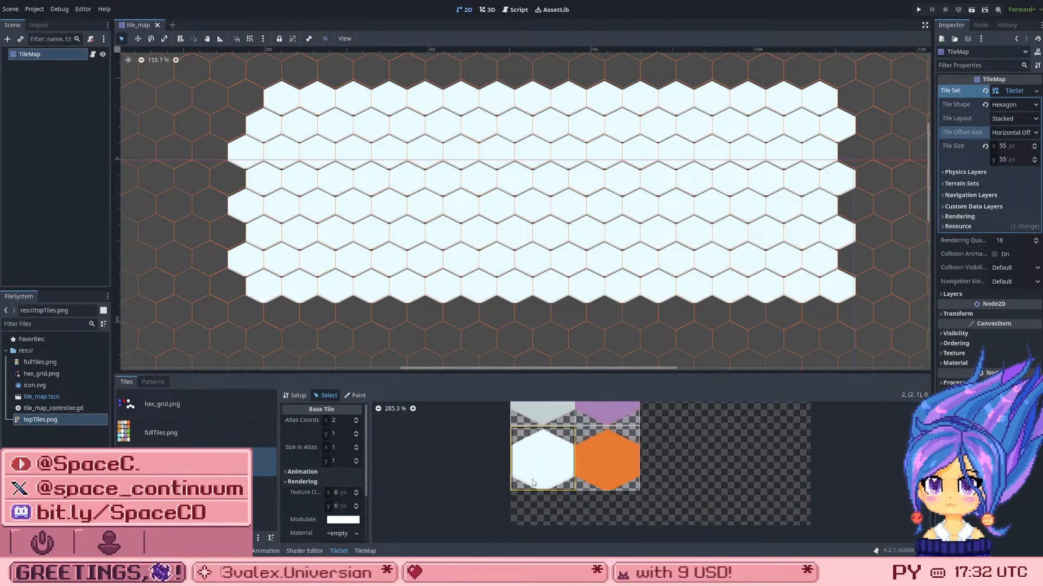
Step: Select the white tile at atlas coordinates (0, 3) and bring its rendering properties into view
{"action": "left_click", "coordinate": [532, 467]}
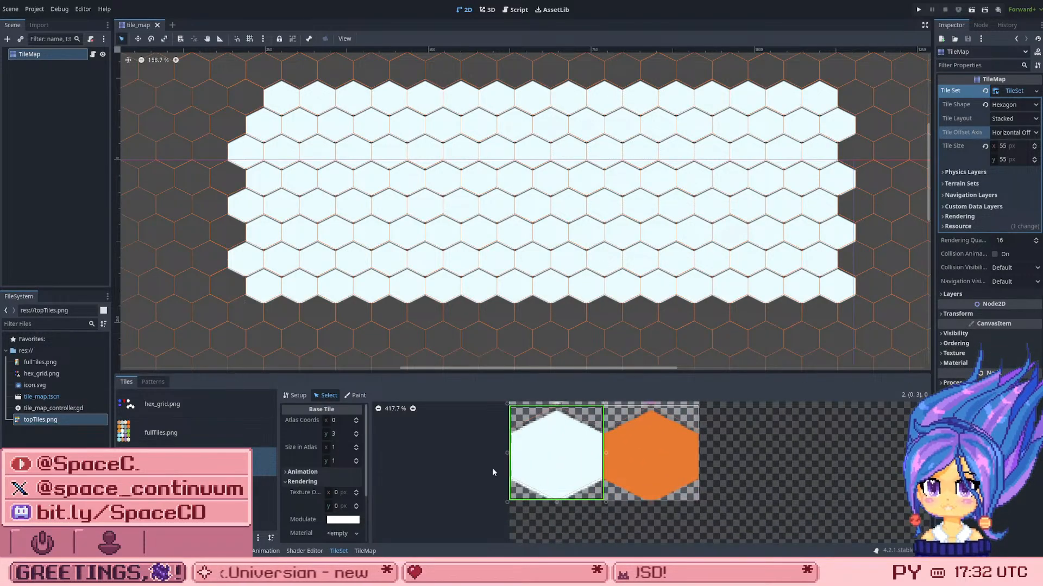
{"action": "scroll", "coordinate": [318, 499], "scroll_direction": "down", "scroll_amount": 1}
{"action": "scroll", "coordinate": [319, 497], "scroll_direction": "down", "scroll_amount": 2}
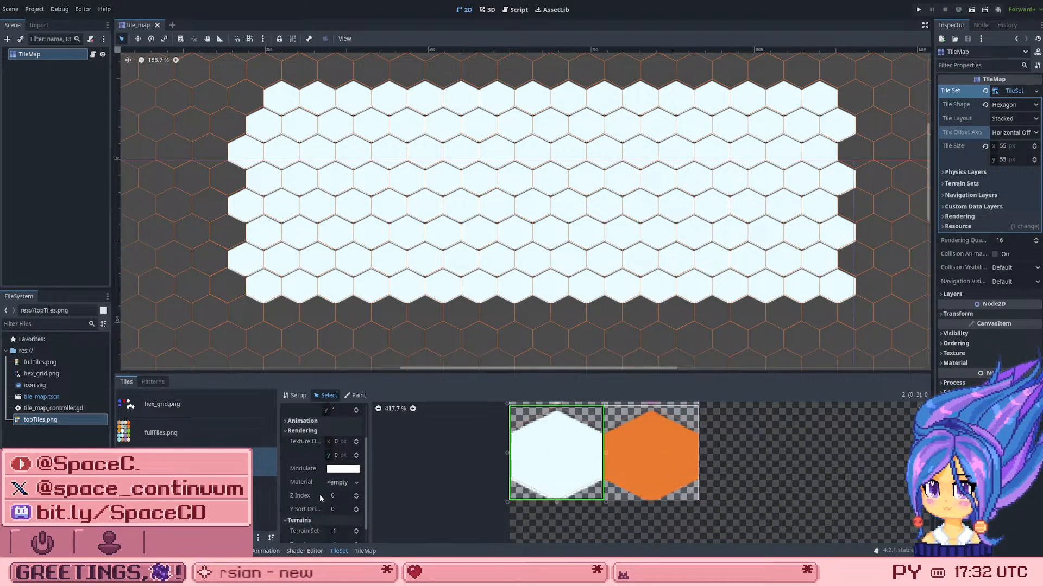
Step: Try horizontal texture origins of 25 px and 1 px on the white tile, returning the value to 0 each time
{"action": "left_click_drag", "start_coordinate": [342, 443], "coordinate": [370, 442]}
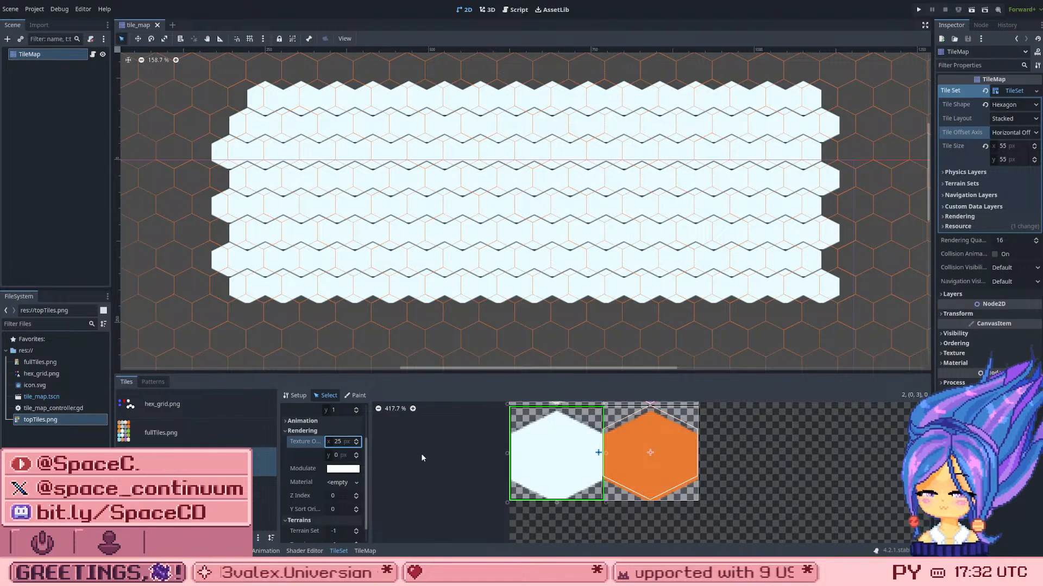
{"action": "key", "text": "ctrl+z"}
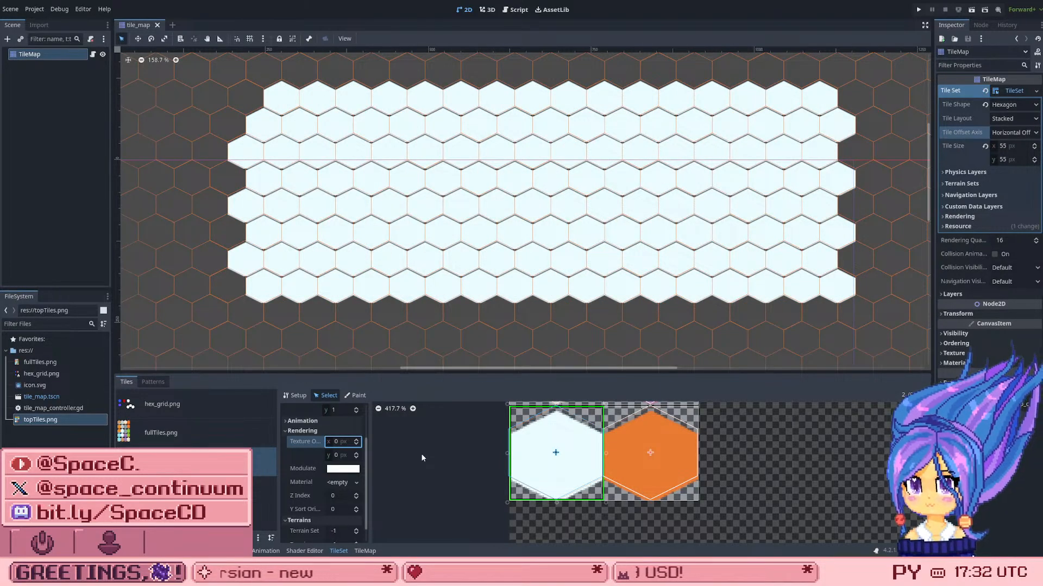
{"action": "left_click", "coordinate": [336, 441]}
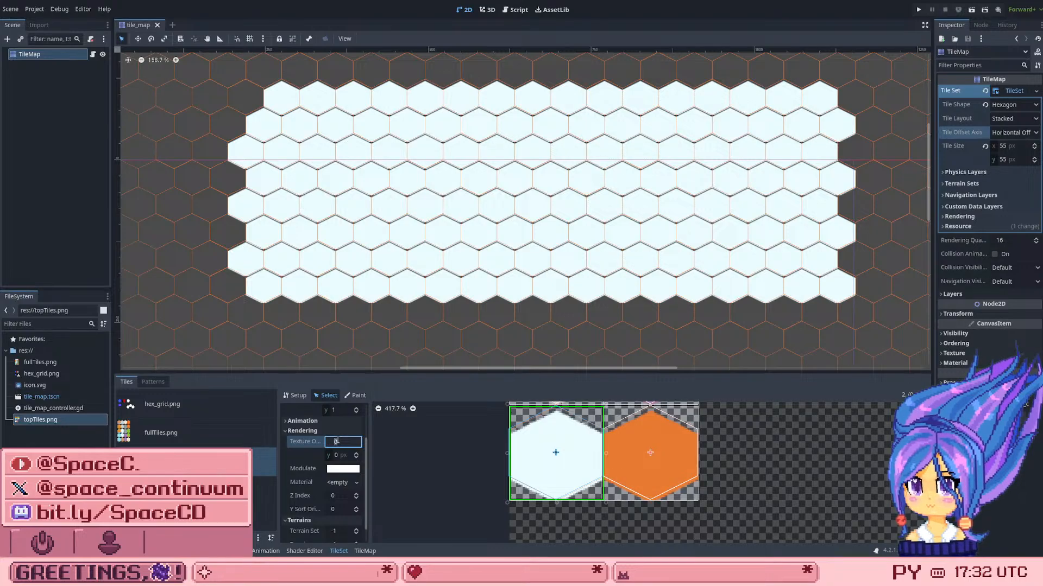
{"action": "type", "text": "1"}
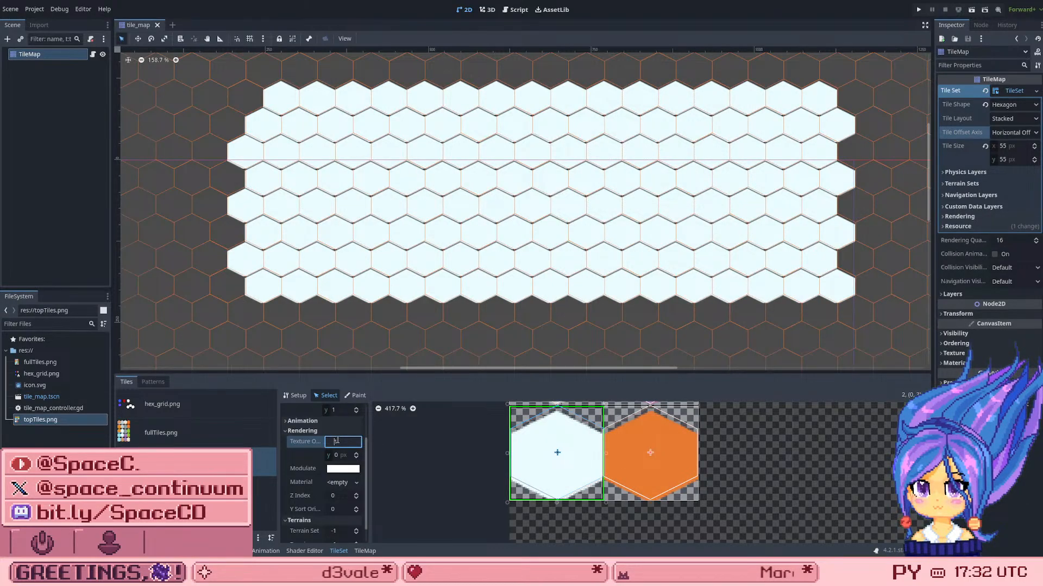
{"action": "key", "text": "Down"}
{"action": "key", "text": "Up"}
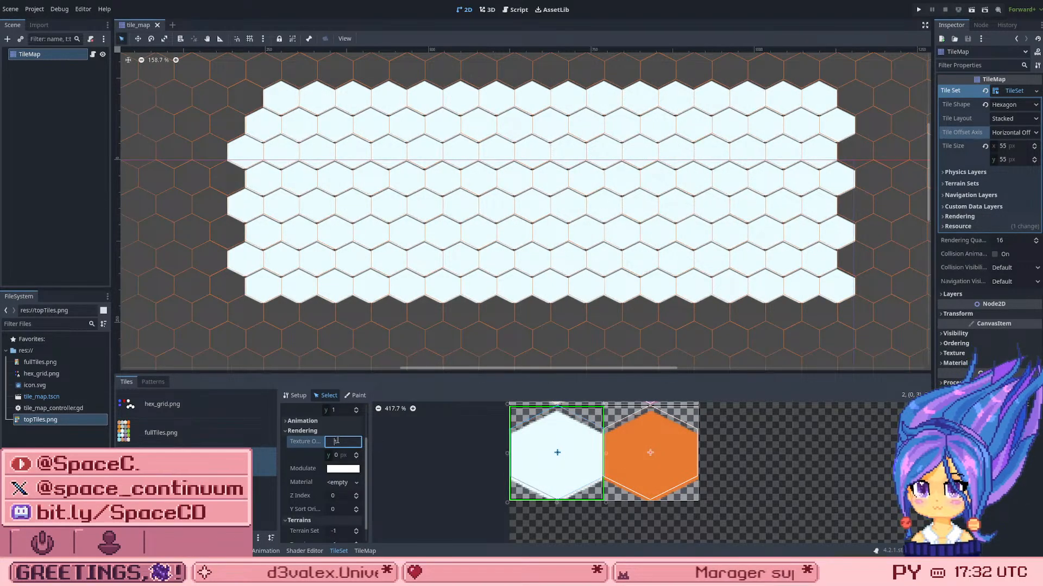
{"action": "key", "text": "Up"}
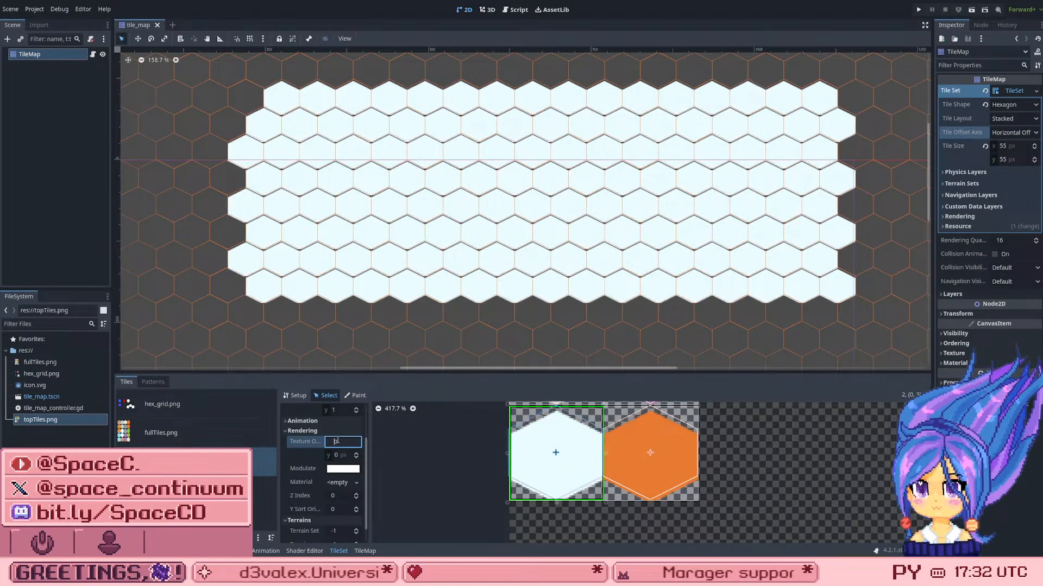
Step: Try a vertical texture origin of 2 px on the white tile, and reduce it to 1 px
{"action": "left_click", "coordinate": [348, 456]}
{"action": "key", "text": "Up"}
{"action": "key", "text": "Up"}
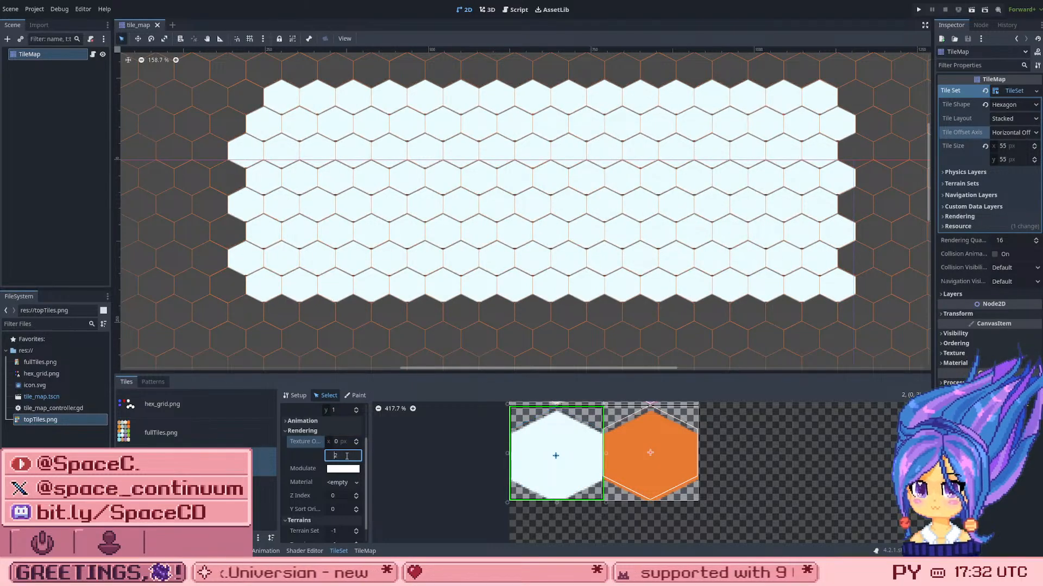
{"action": "key", "text": "Down"}
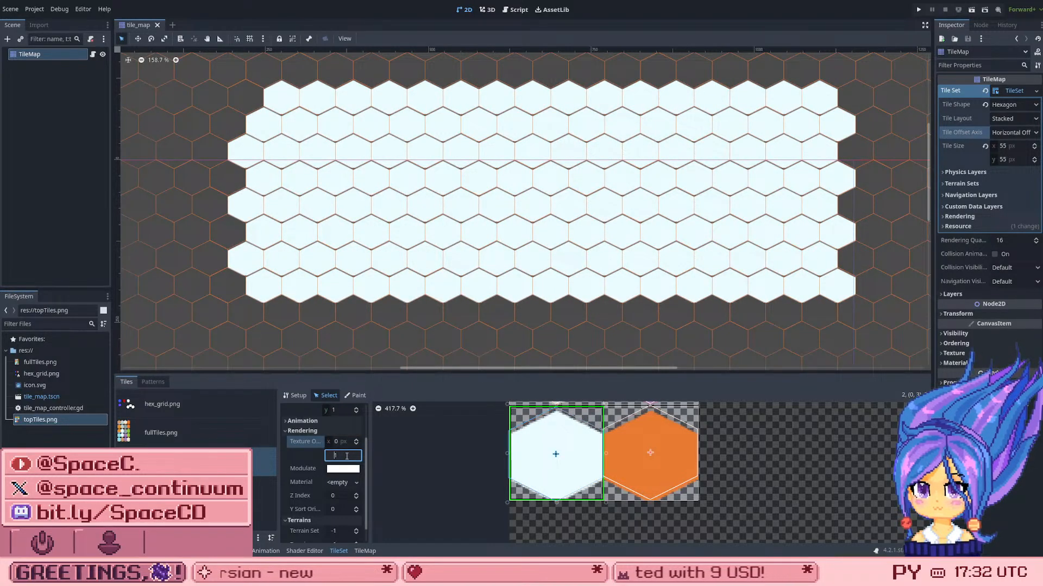
Step: Nudge the white tile's vertical texture origin up and down by single pixels, returning it to 1 px
{"action": "key", "text": "Up"}
{"action": "key", "text": "Down"}
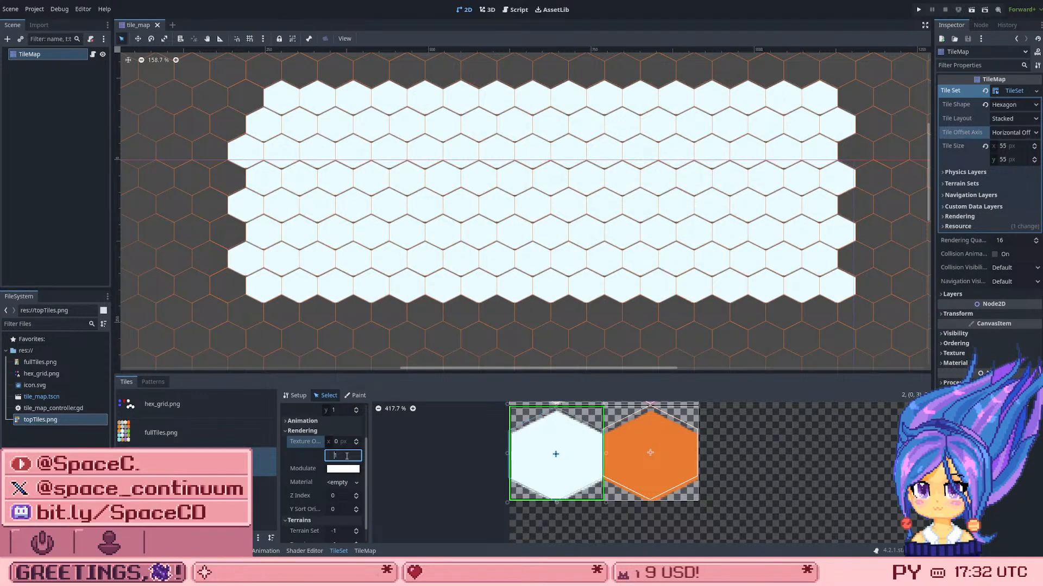
{"action": "key", "text": "Up"}
{"action": "key", "text": "Down"}
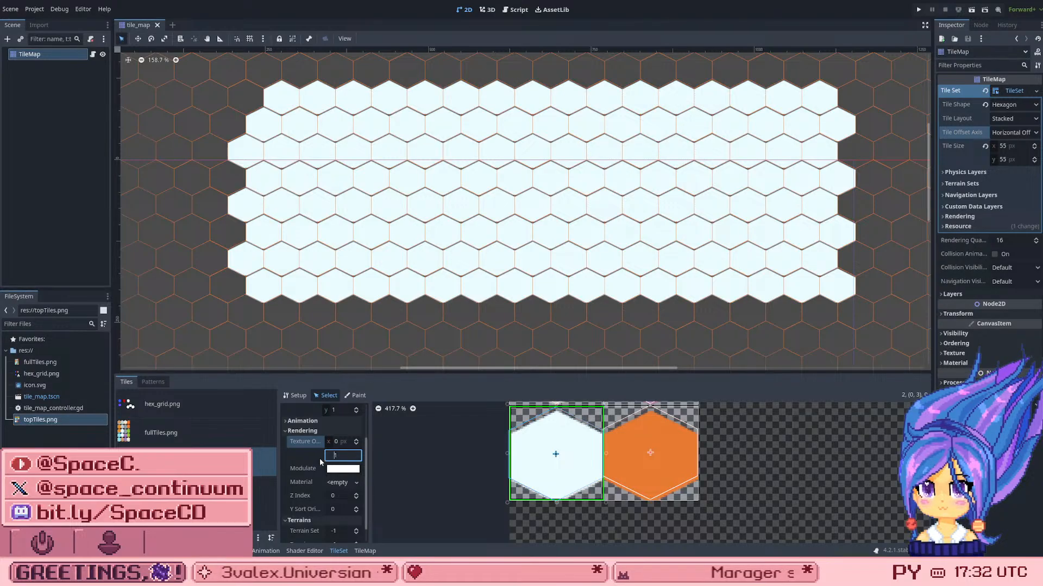
Step: Select the orange tile at atlas coordinates (1, 3), compare vertical texture origins of 0 and 2 px, and set it to 1 px
{"action": "left_click", "coordinate": [659, 428]}
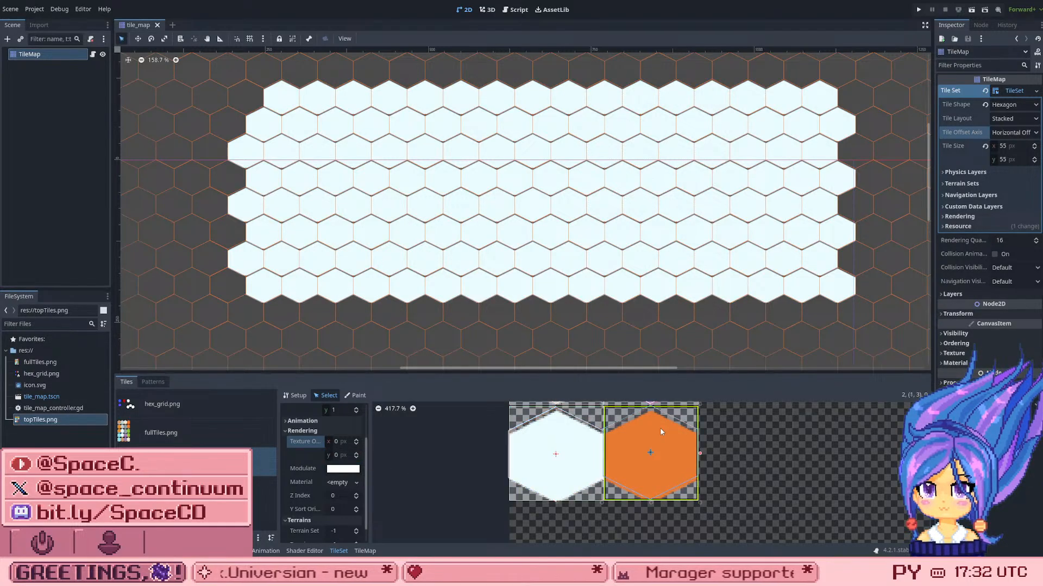
{"action": "left_click", "coordinate": [342, 459]}
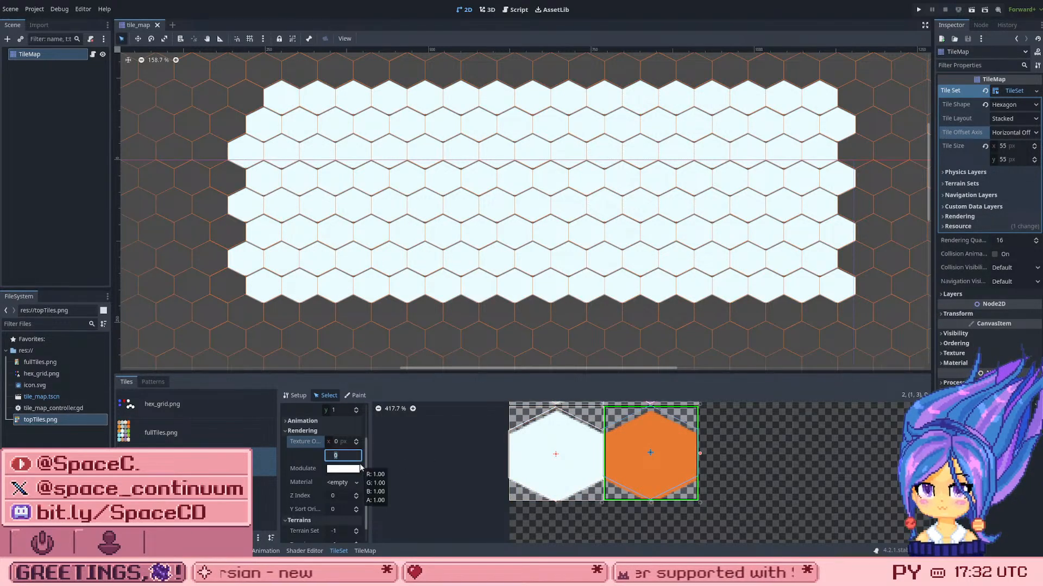
{"action": "key", "text": "Down"}
{"action": "key", "text": "Up"}
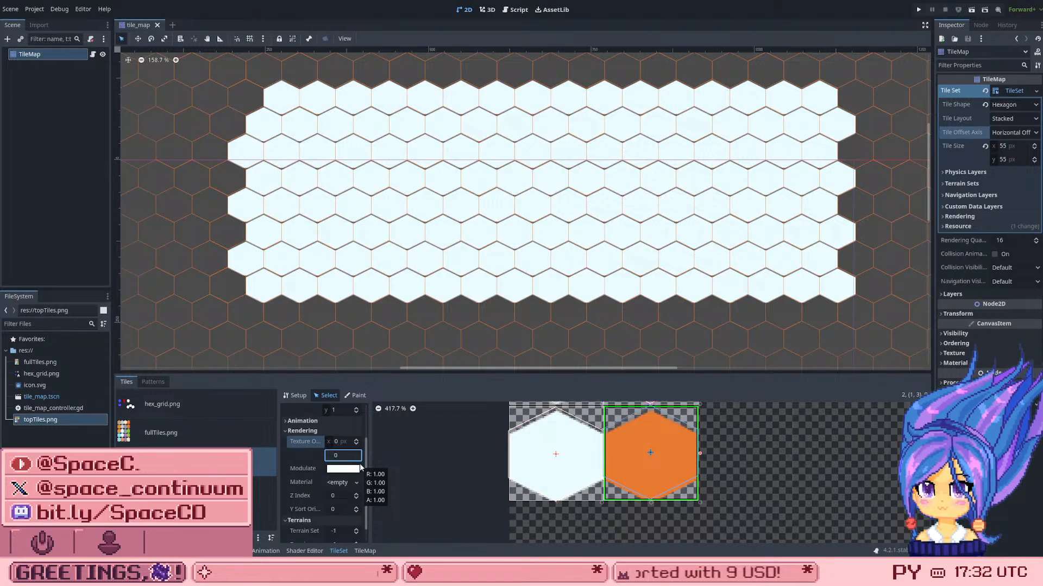
{"action": "key", "text": "Up"}
{"action": "key", "text": "Up"}
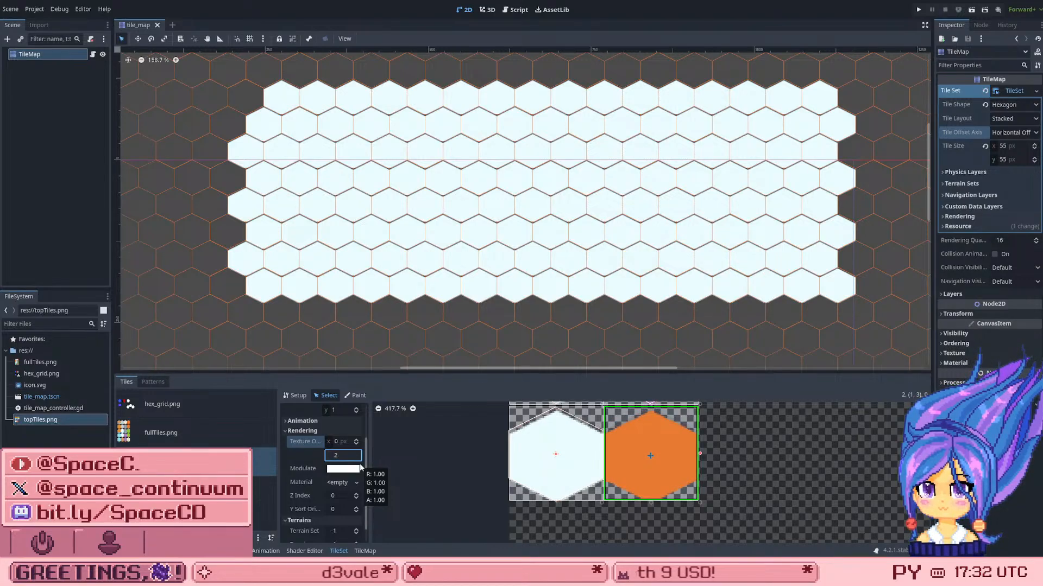
{"action": "key", "text": "Down"}
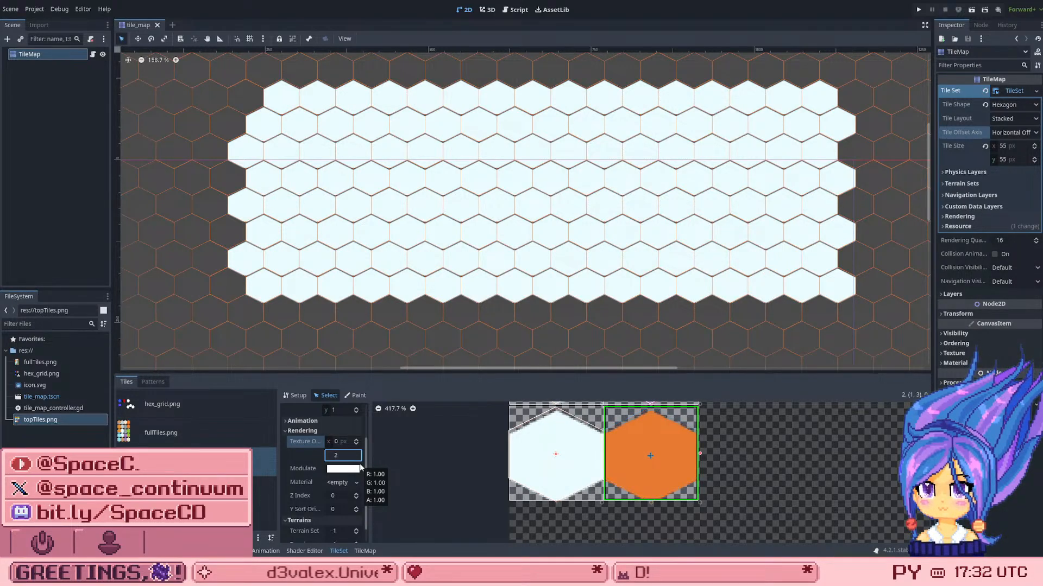
{"action": "key", "text": "Down"}
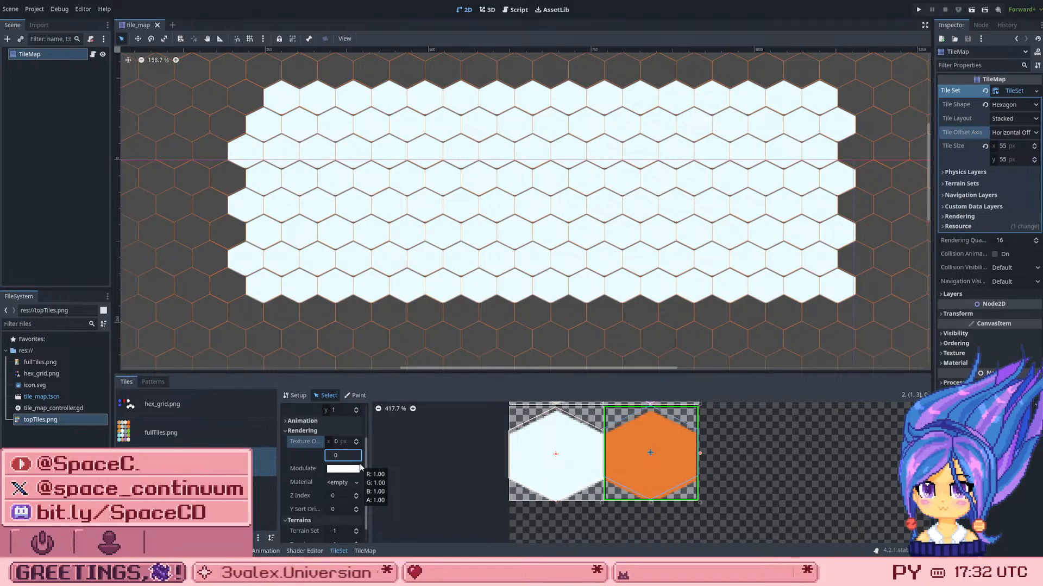
{"action": "key", "text": "Up"}
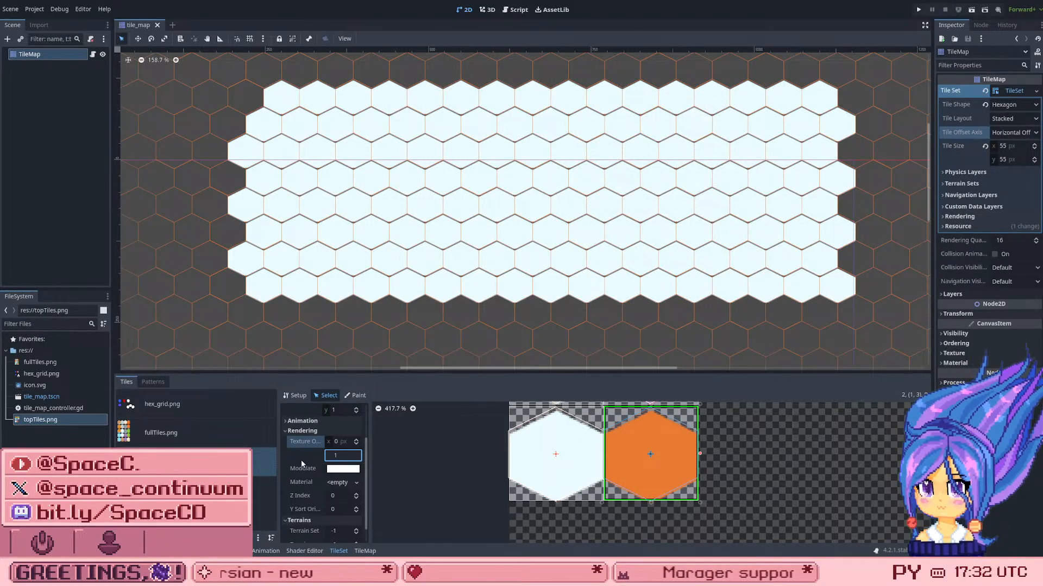
Step: Pick the cream tile from topTiles.png for TileMap painting and paint a patch in the lower middle of the white grid
{"action": "scroll", "coordinate": [587, 484], "scroll_direction": "down", "scroll_amount": 2}
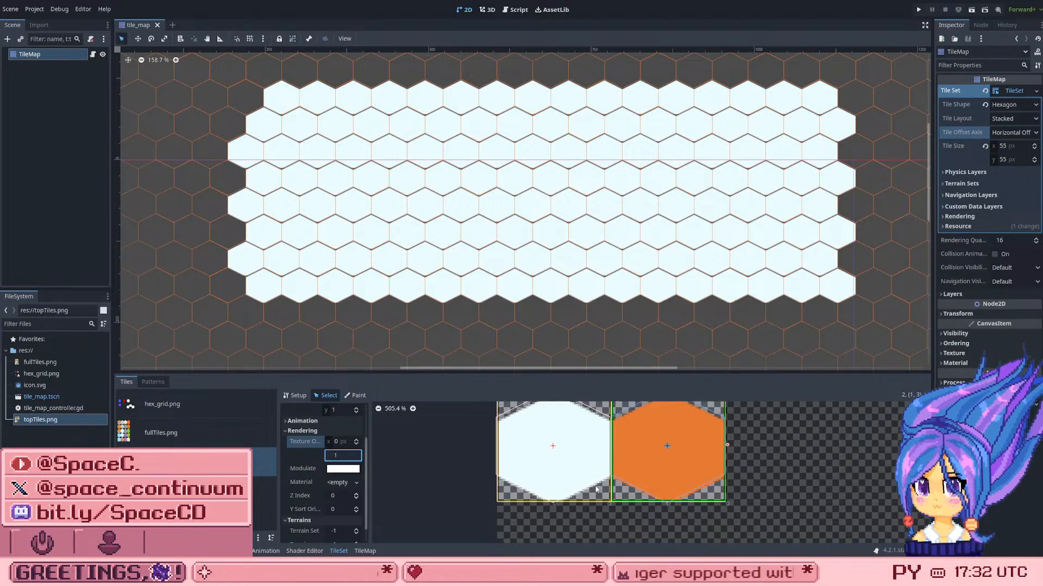
{"action": "scroll", "coordinate": [587, 485], "scroll_direction": "down", "scroll_amount": 15}
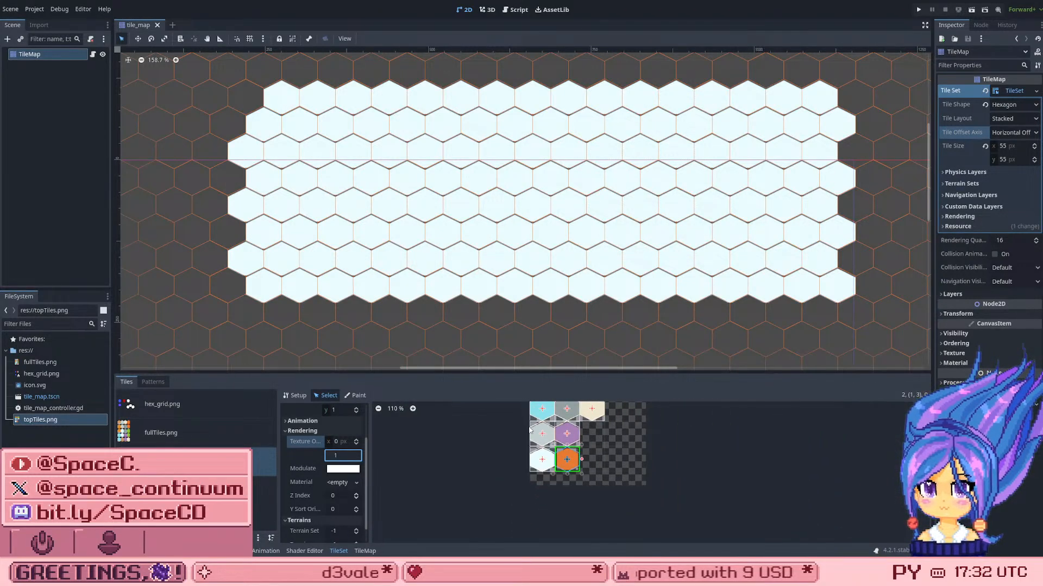
{"action": "scroll", "coordinate": [497, 417], "scroll_direction": "up", "scroll_amount": 4}
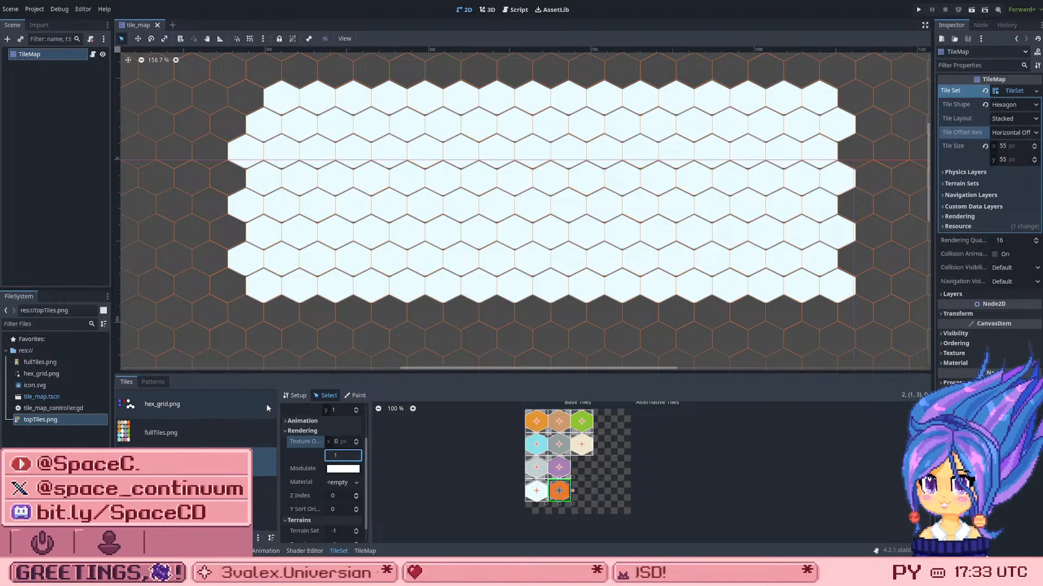
{"action": "left_click", "coordinate": [365, 551]}
{"action": "left_click", "coordinate": [547, 439]}
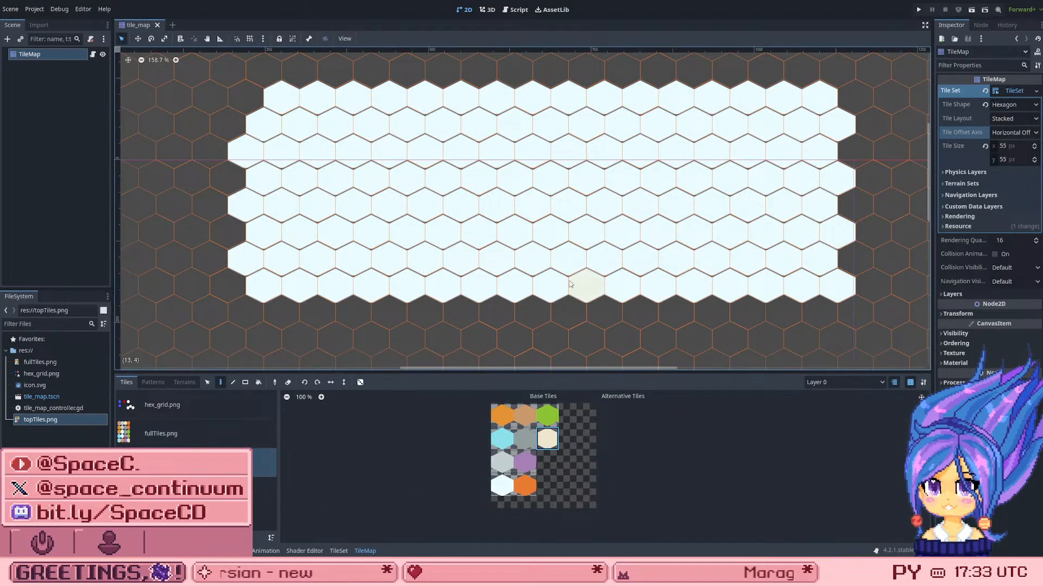
{"action": "mouse_move", "coordinate": [548, 285]}
{"action": "left_mouse_down"}
{"action": "mouse_move", "coordinate": [586, 231]}
{"action": "mouse_move", "coordinate": [568, 204]}
{"action": "mouse_move", "coordinate": [480, 278]}
{"action": "mouse_move", "coordinate": [462, 261]}
{"action": "left_mouse_up"}
{"action": "scroll", "coordinate": [417, 289], "scroll_direction": "down", "scroll_amount": 2}
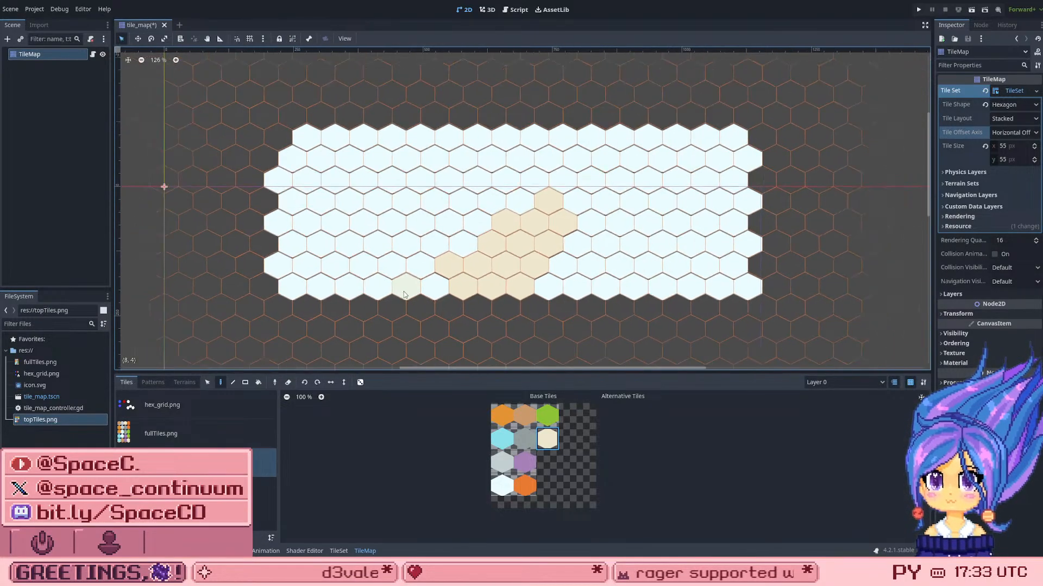
{"action": "scroll", "coordinate": [367, 209], "scroll_direction": "up", "scroll_amount": 1}
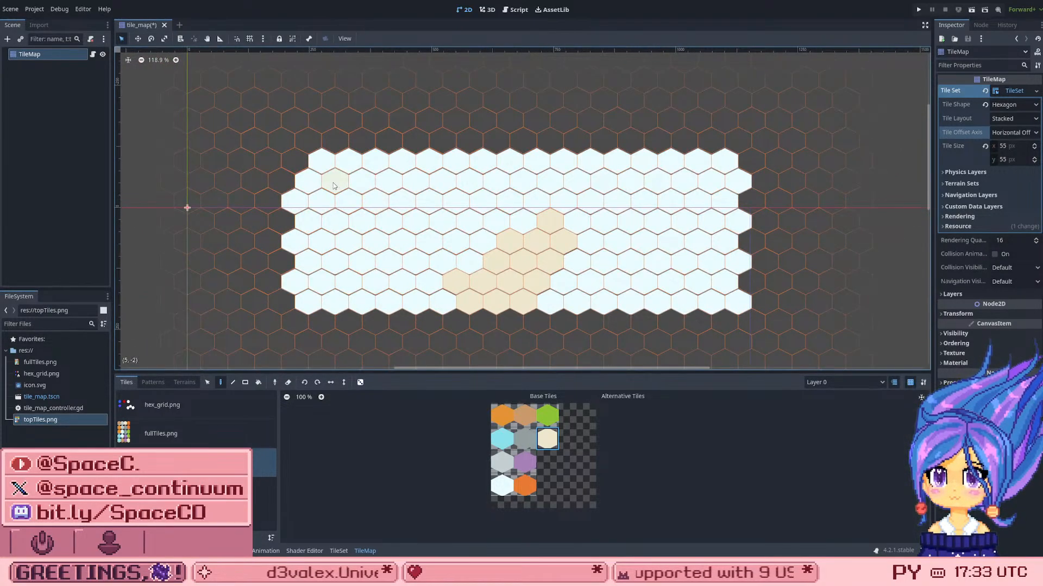
Step: Paint all remaining white hexes of the grid with the cream tile and save the scene
{"action": "mouse_move", "coordinate": [324, 167]}
{"action": "left_mouse_down"}
{"action": "mouse_move", "coordinate": [619, 161]}
{"action": "mouse_move", "coordinate": [679, 146]}
{"action": "mouse_move", "coordinate": [722, 157]}
{"action": "left_mouse_up"}
{"action": "mouse_move", "coordinate": [726, 163]}
{"action": "right_mouse_down"}
{"action": "mouse_move", "coordinate": [706, 142]}
{"action": "mouse_move", "coordinate": [659, 140]}
{"action": "right_mouse_up"}
{"action": "mouse_move", "coordinate": [745, 184]}
{"action": "left_mouse_down"}
{"action": "mouse_move", "coordinate": [472, 200]}
{"action": "mouse_move", "coordinate": [320, 194]}
{"action": "mouse_move", "coordinate": [588, 176]}
{"action": "mouse_move", "coordinate": [696, 186]}
{"action": "mouse_move", "coordinate": [668, 206]}
{"action": "mouse_move", "coordinate": [619, 283]}
{"action": "mouse_move", "coordinate": [586, 239]}
{"action": "mouse_move", "coordinate": [634, 236]}
{"action": "mouse_move", "coordinate": [620, 213]}
{"action": "mouse_move", "coordinate": [308, 234]}
{"action": "mouse_move", "coordinate": [298, 204]}
{"action": "mouse_move", "coordinate": [304, 280]}
{"action": "mouse_move", "coordinate": [319, 310]}
{"action": "mouse_move", "coordinate": [544, 288]}
{"action": "mouse_move", "coordinate": [584, 301]}
{"action": "mouse_move", "coordinate": [625, 295]}
{"action": "mouse_move", "coordinate": [590, 265]}
{"action": "mouse_move", "coordinate": [635, 287]}
{"action": "mouse_move", "coordinate": [638, 302]}
{"action": "mouse_move", "coordinate": [700, 290]}
{"action": "mouse_move", "coordinate": [735, 298]}
{"action": "mouse_move", "coordinate": [675, 276]}
{"action": "mouse_move", "coordinate": [701, 193]}
{"action": "mouse_move", "coordinate": [738, 222]}
{"action": "mouse_move", "coordinate": [723, 267]}
{"action": "left_mouse_up"}
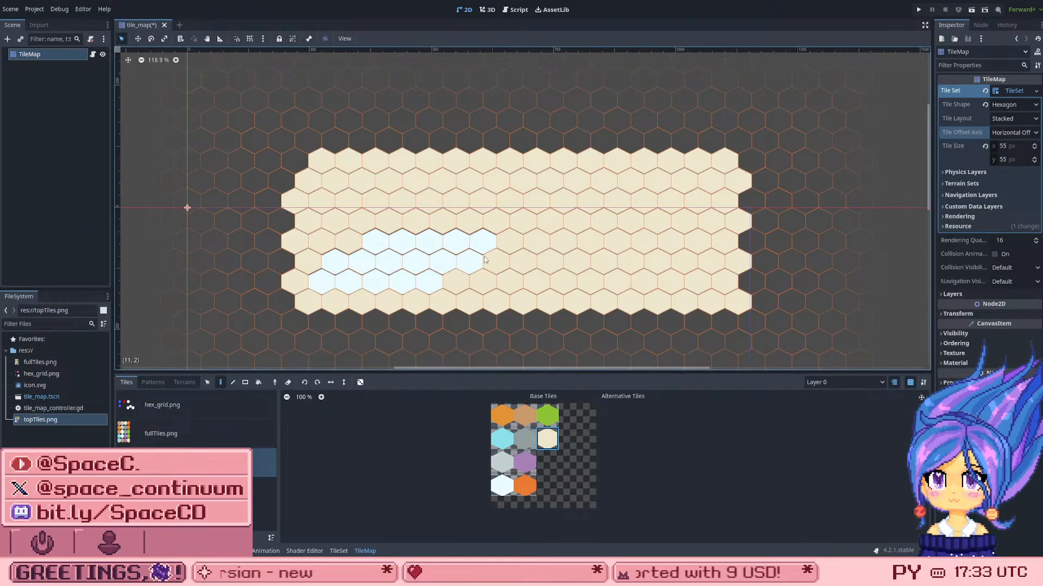
{"action": "mouse_move", "coordinate": [484, 260]}
{"action": "left_mouse_down"}
{"action": "mouse_move", "coordinate": [386, 284]}
{"action": "mouse_move", "coordinate": [327, 282]}
{"action": "mouse_move", "coordinate": [374, 251]}
{"action": "mouse_move", "coordinate": [433, 274]}
{"action": "mouse_move", "coordinate": [381, 258]}
{"action": "mouse_move", "coordinate": [482, 241]}
{"action": "left_mouse_up"}
{"action": "scroll", "coordinate": [560, 229], "scroll_direction": "down", "scroll_amount": 3}
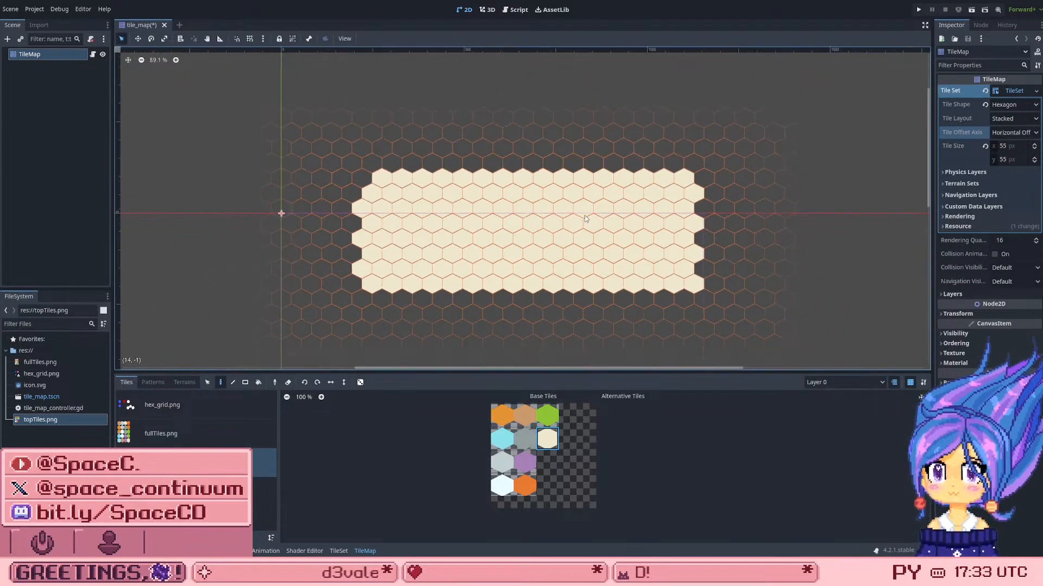
{"action": "scroll", "coordinate": [584, 215], "scroll_direction": "up", "scroll_amount": 7}
{"action": "key", "text": "ctrl+s"}
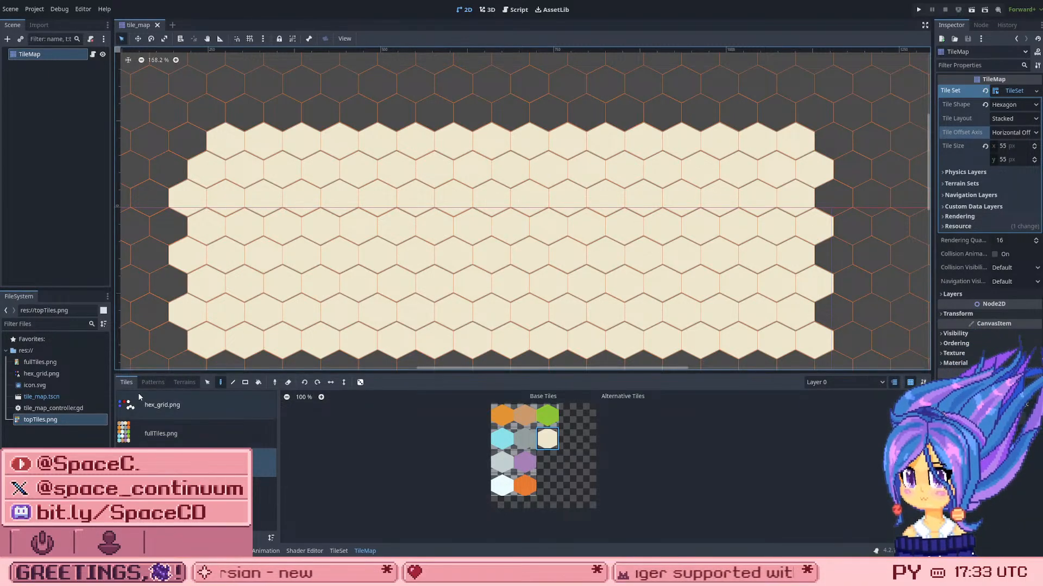
Step: Examine the TileMap's pattern storage area and compare it with the tile list and the painted grid
{"action": "left_click", "coordinate": [152, 383]}
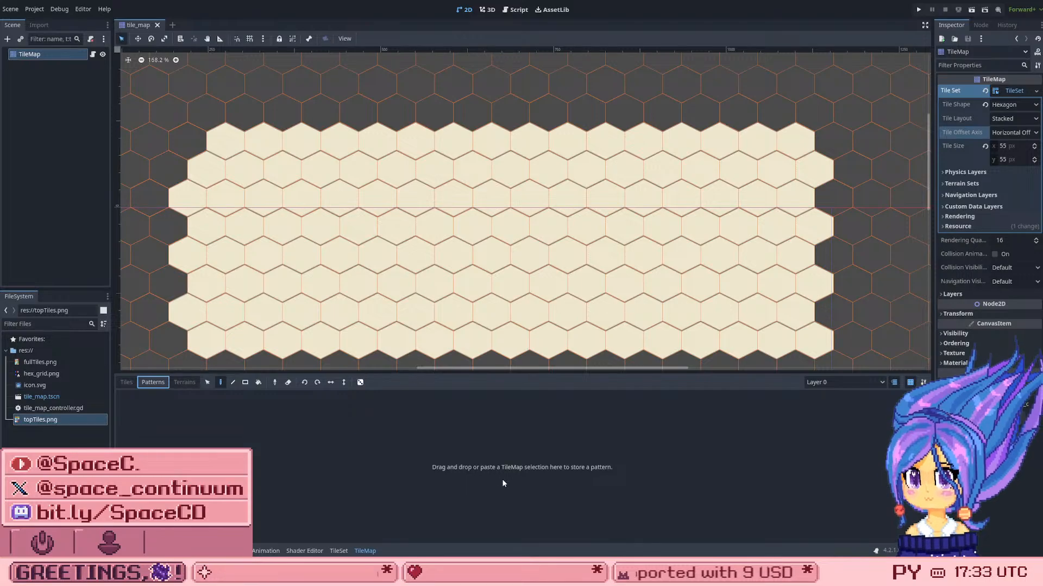
{"action": "scroll", "coordinate": [644, 249], "scroll_direction": "down", "scroll_amount": 2}
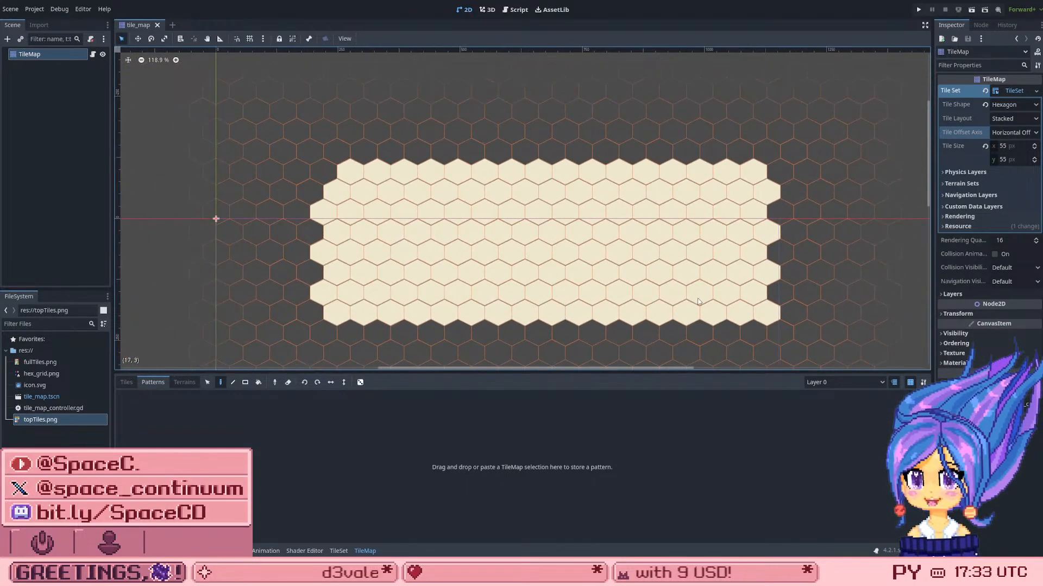
{"action": "scroll", "coordinate": [670, 331], "scroll_direction": "up", "scroll_amount": 1}
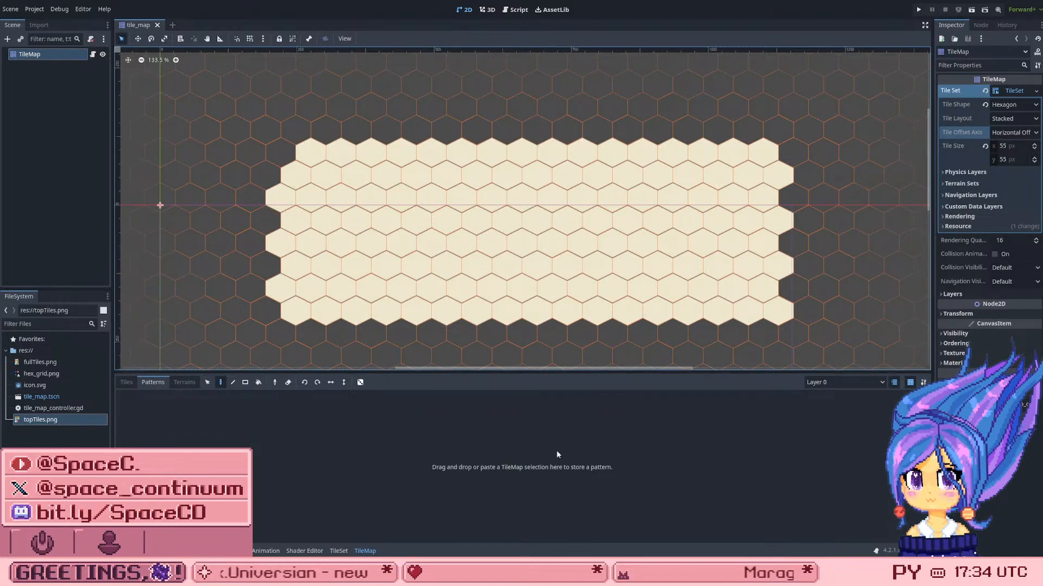
{"action": "left_click", "coordinate": [507, 471]}
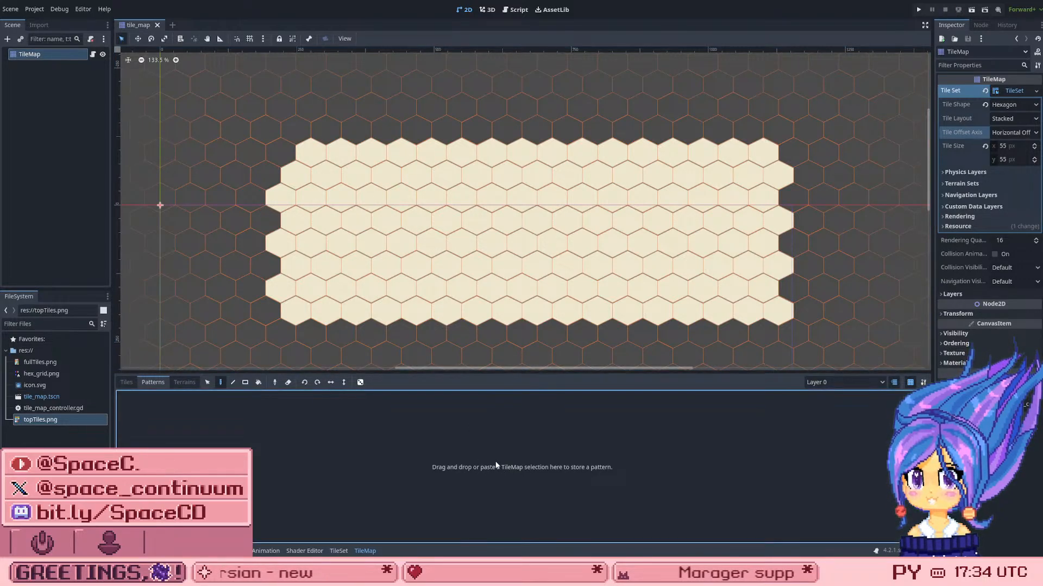
{"action": "left_click", "coordinate": [126, 382]}
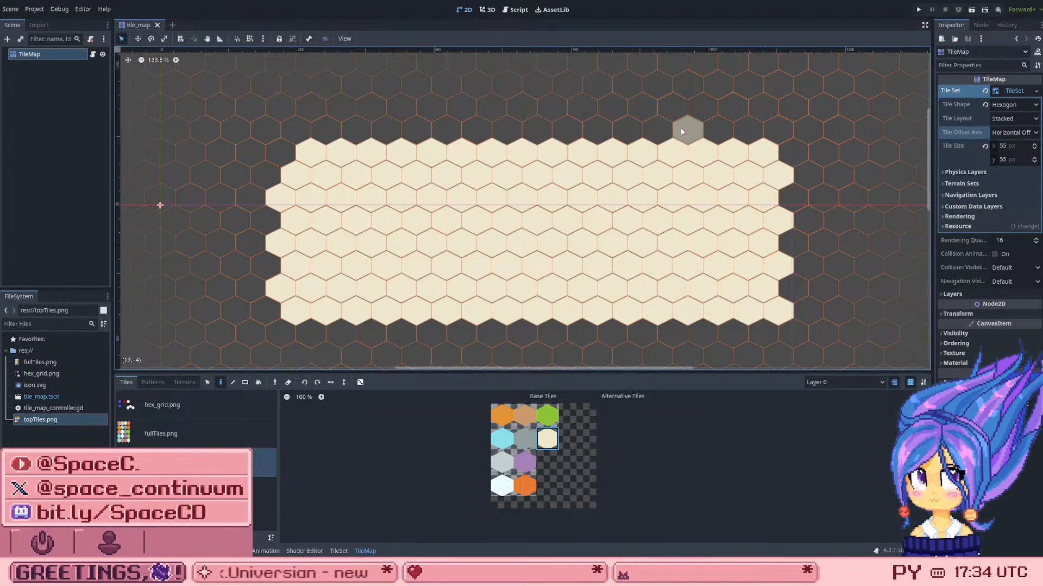
{"action": "left_click", "coordinate": [153, 382]}
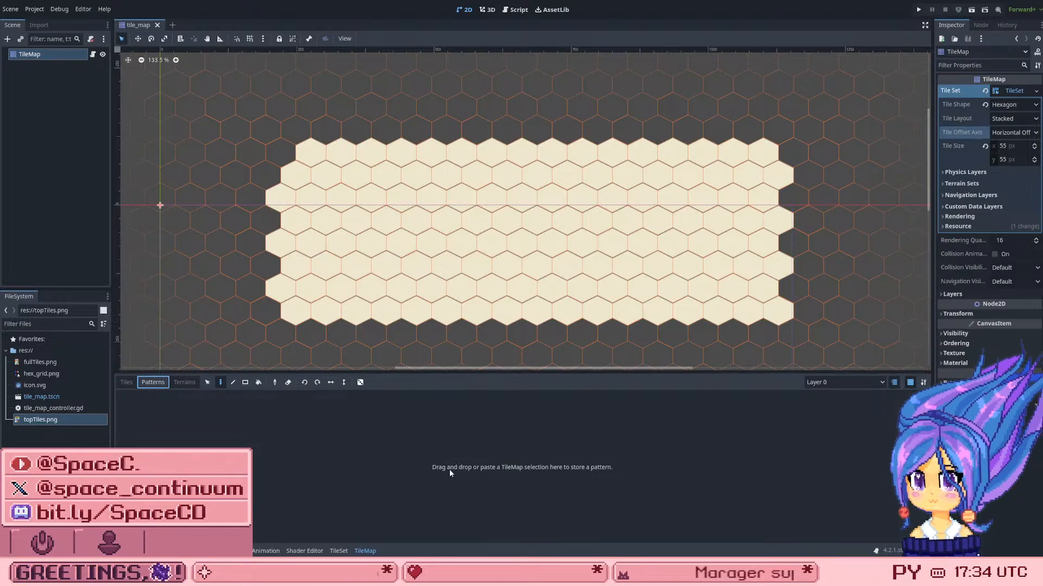
{"action": "scroll", "coordinate": [511, 190], "scroll_direction": "down", "scroll_amount": 2}
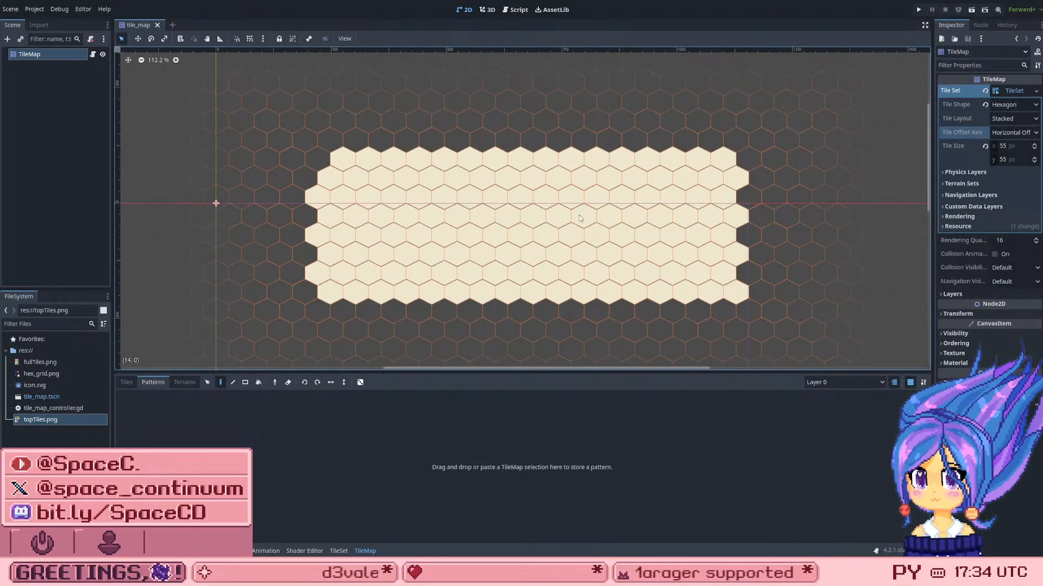
{"action": "scroll", "coordinate": [828, 297], "scroll_direction": "up", "scroll_amount": 2}
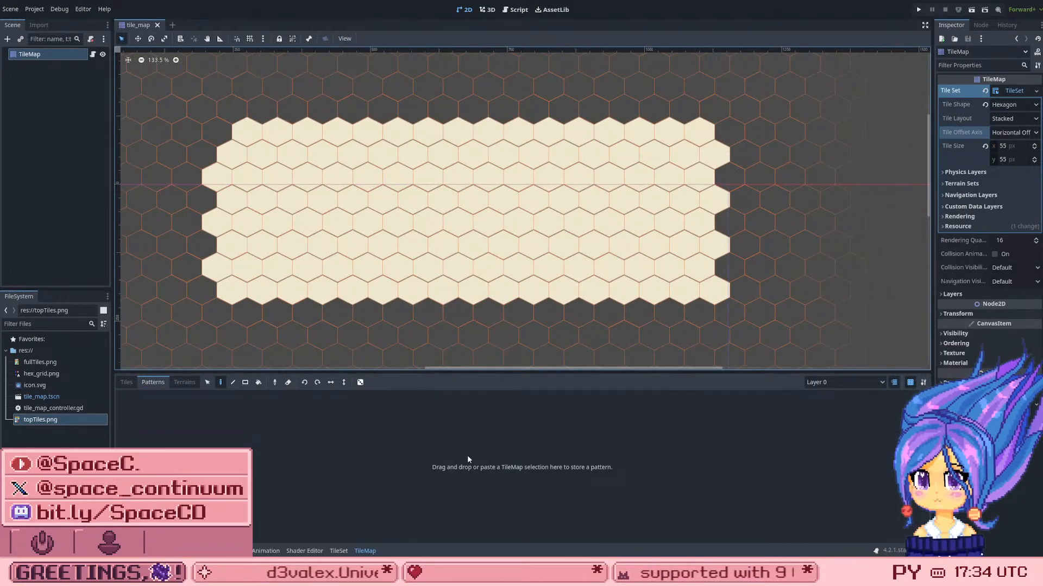
Step: Select the dark grey and cream tiles together in topTiles.png and try to store them as a pattern
{"action": "left_click", "coordinate": [127, 382]}
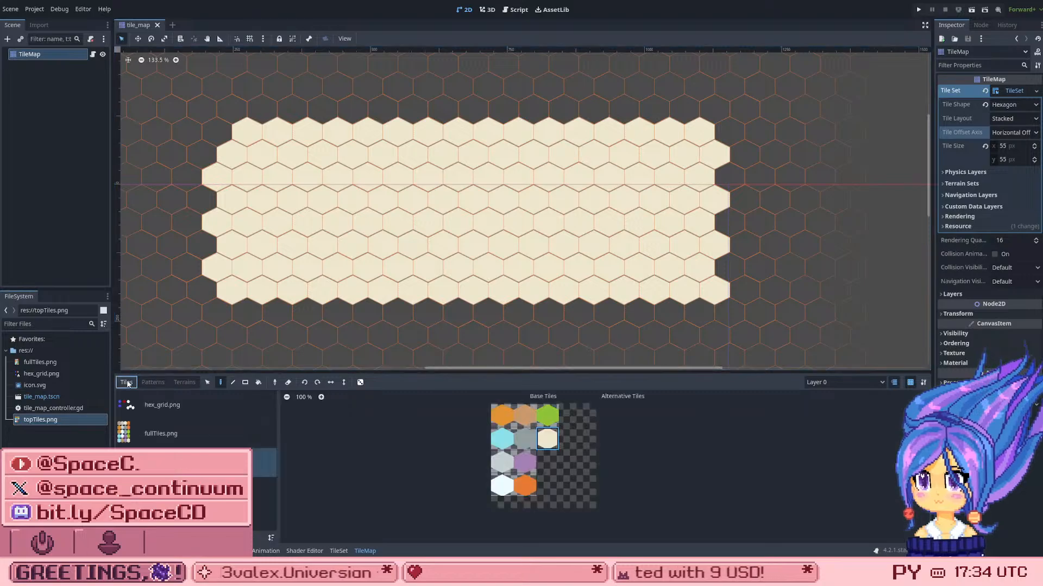
{"action": "left_click", "coordinate": [520, 442]}
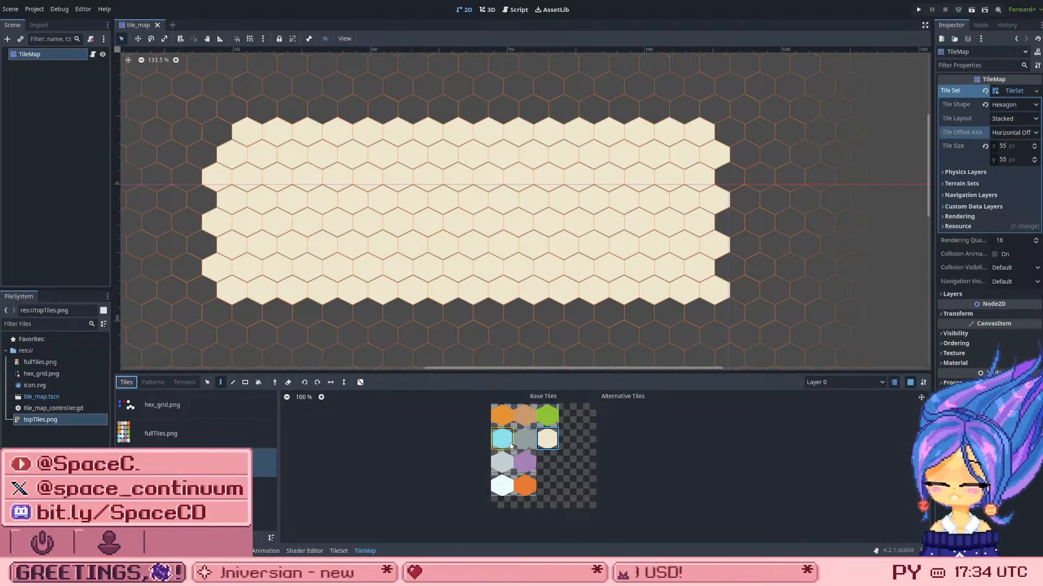
{"action": "left_click", "coordinate": [547, 438]}
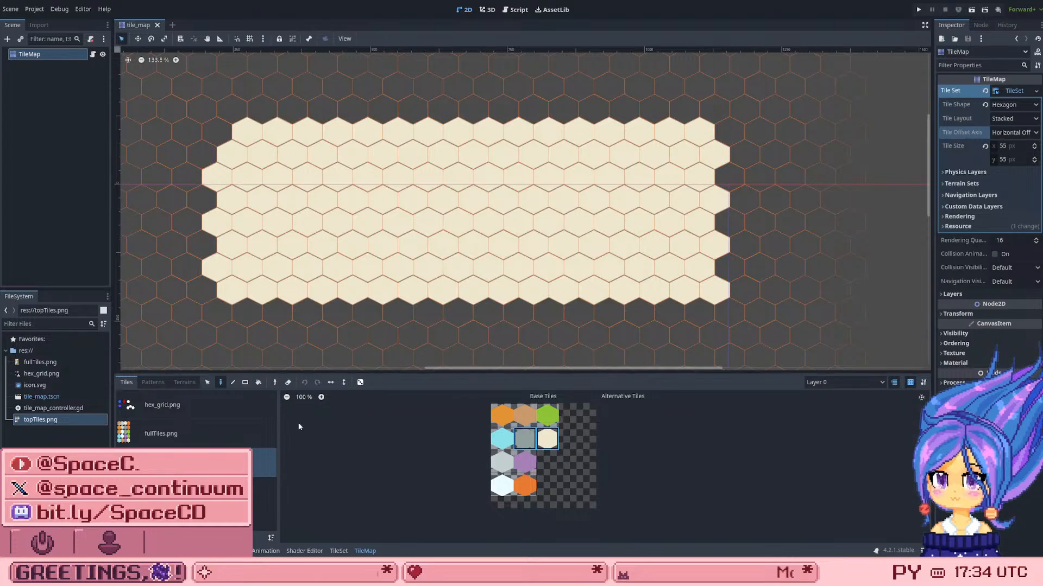
{"action": "left_click", "coordinate": [153, 382]}
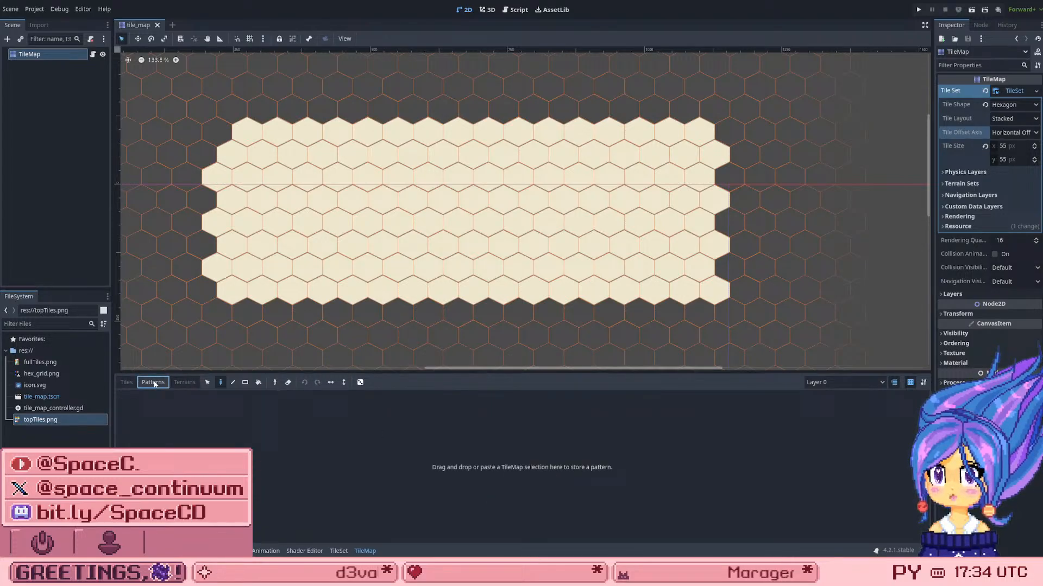
{"action": "left_click", "coordinate": [420, 464]}
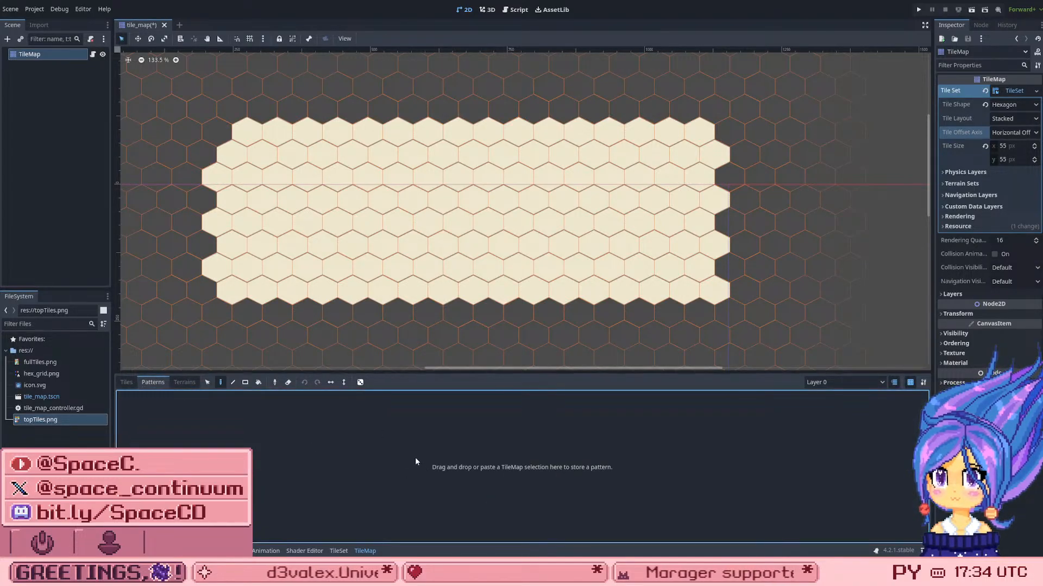
{"action": "scroll", "coordinate": [754, 288], "scroll_direction": "up", "scroll_amount": 1}
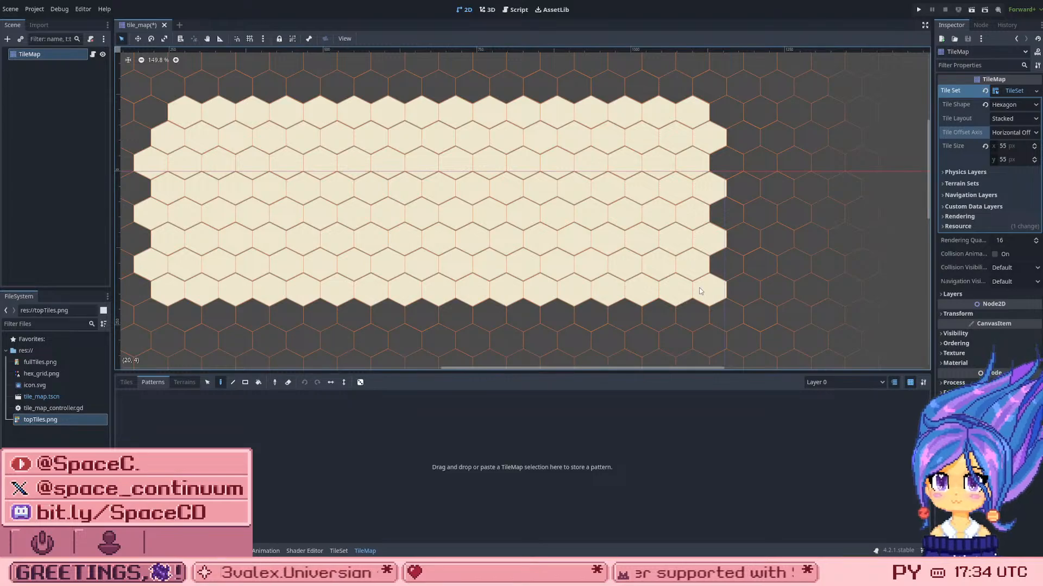
{"action": "scroll", "coordinate": [701, 291], "scroll_direction": "up", "scroll_amount": 4}
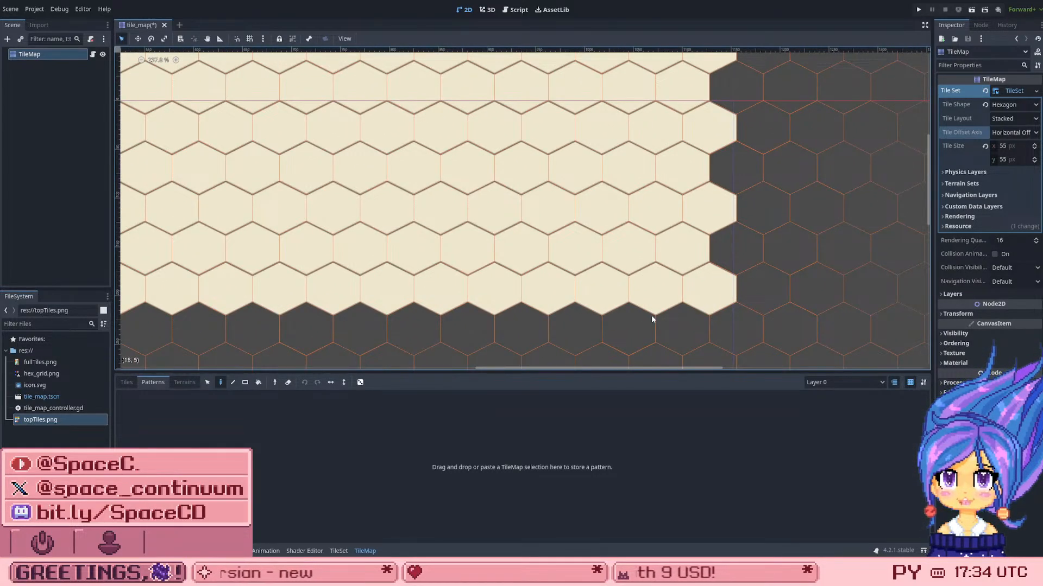
{"action": "scroll", "coordinate": [654, 290], "scroll_direction": "down", "scroll_amount": 6}
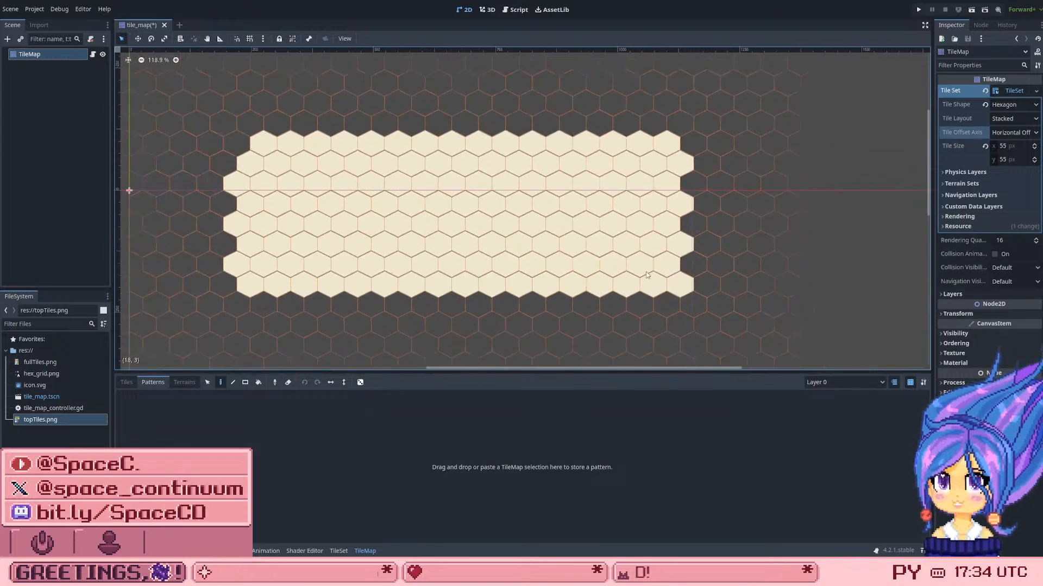
{"action": "left_click", "coordinate": [126, 383]}
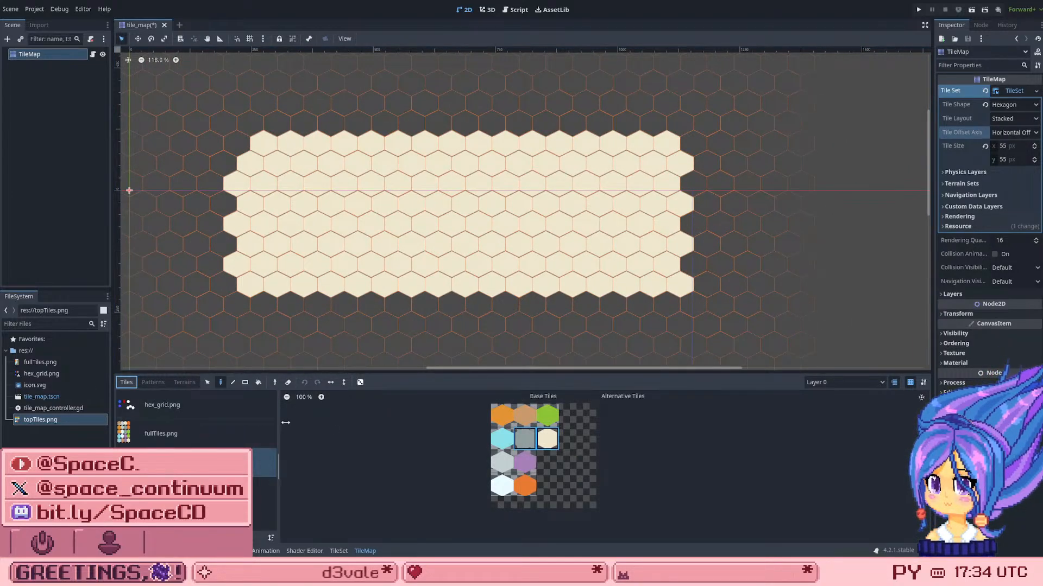
Step: Pick the light blue tile from topTiles.png and paint a three-hex arc in the empty area beside the cream grid
{"action": "left_click", "coordinate": [501, 438]}
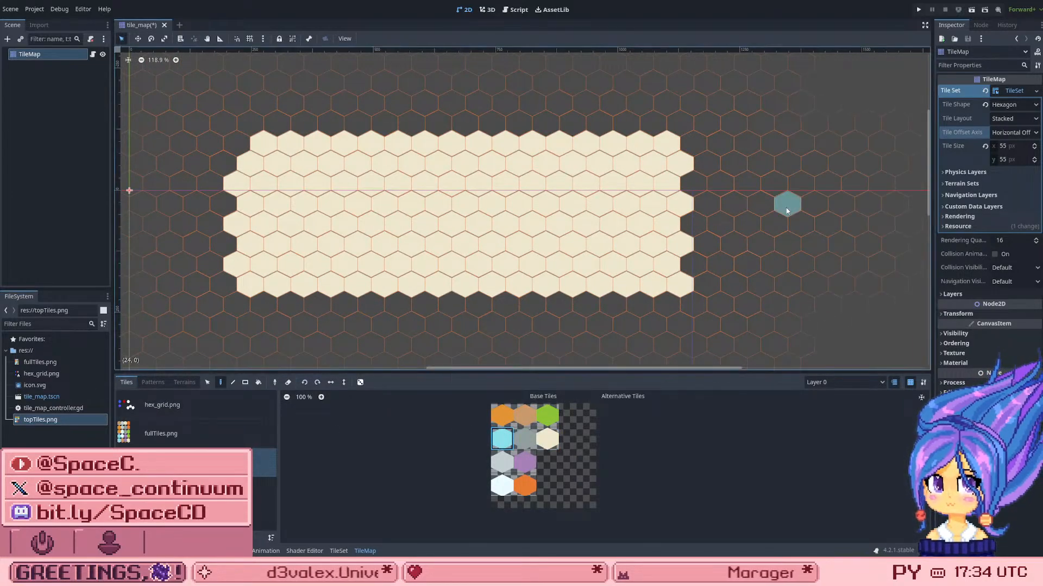
{"action": "left_click", "coordinate": [764, 223]}
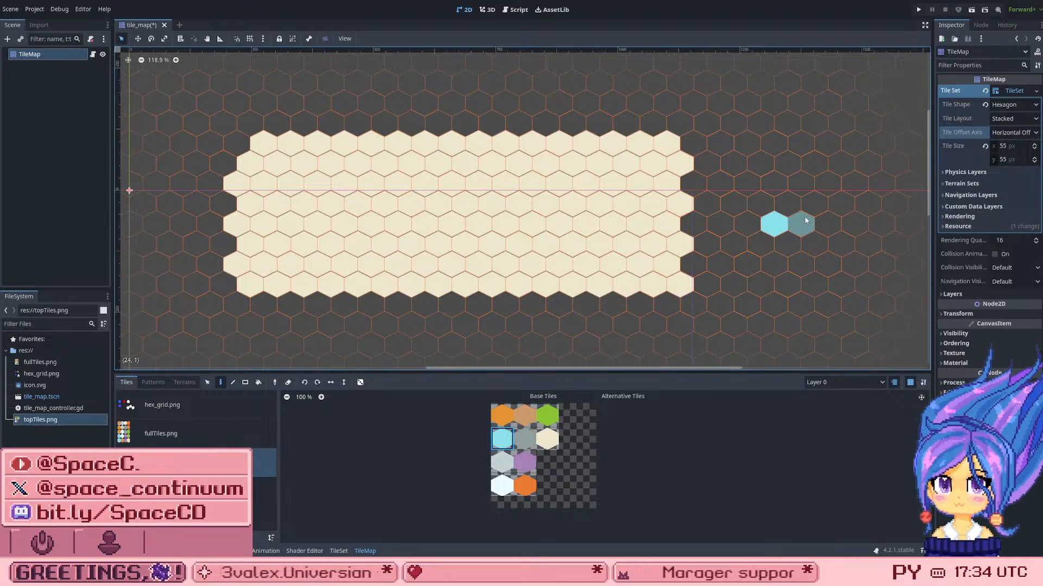
{"action": "left_click", "coordinate": [770, 199]}
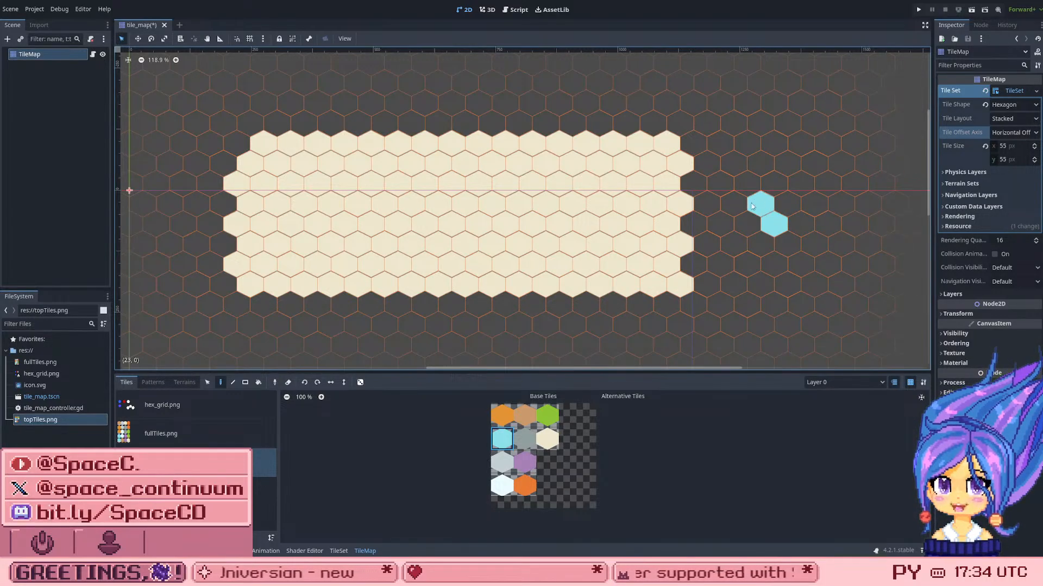
{"action": "left_click", "coordinate": [774, 177]}
{"action": "scroll", "coordinate": [856, 158], "scroll_direction": "down", "scroll_amount": 1}
{"action": "scroll", "coordinate": [842, 165], "scroll_direction": "up", "scroll_amount": 2}
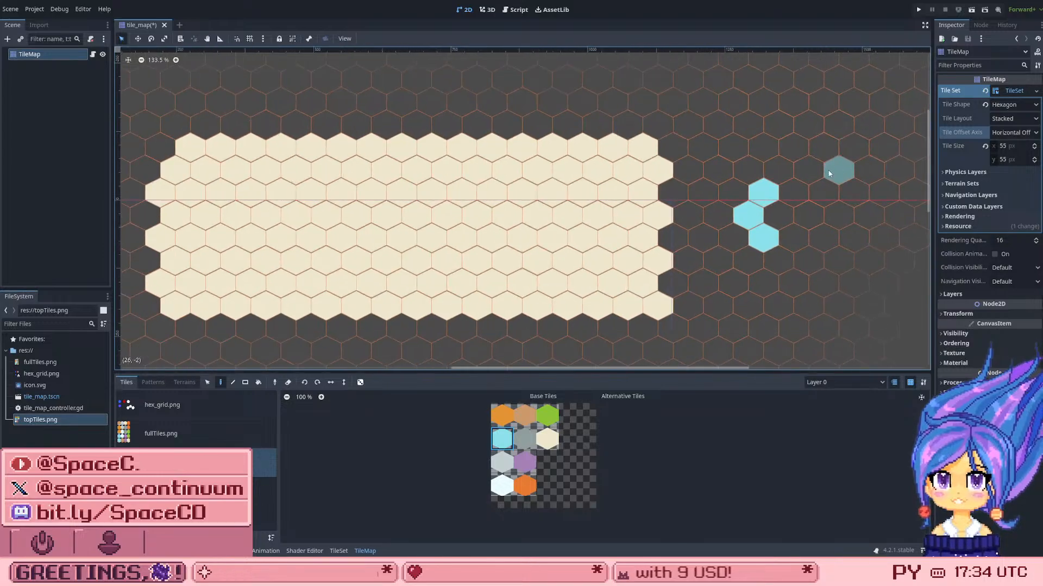
{"action": "scroll", "coordinate": [819, 219], "scroll_direction": "up", "scroll_amount": 1}
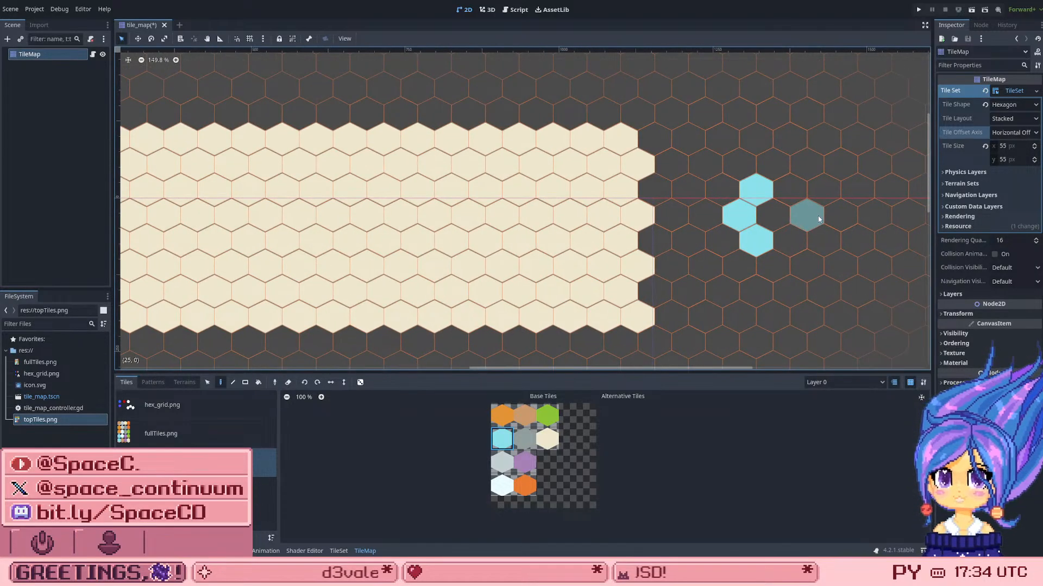
{"action": "scroll", "coordinate": [798, 207], "scroll_direction": "up", "scroll_amount": 1}
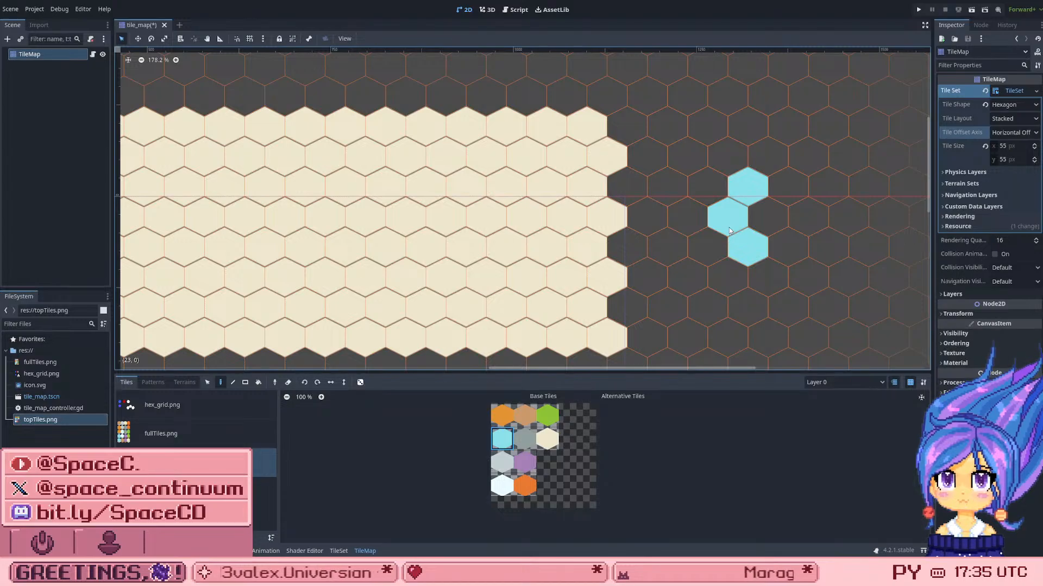
Step: With the TileMap's pattern storage open, erase the arc's middle light blue hex, undo the erasure, and save the scene
{"action": "left_click", "coordinate": [154, 382]}
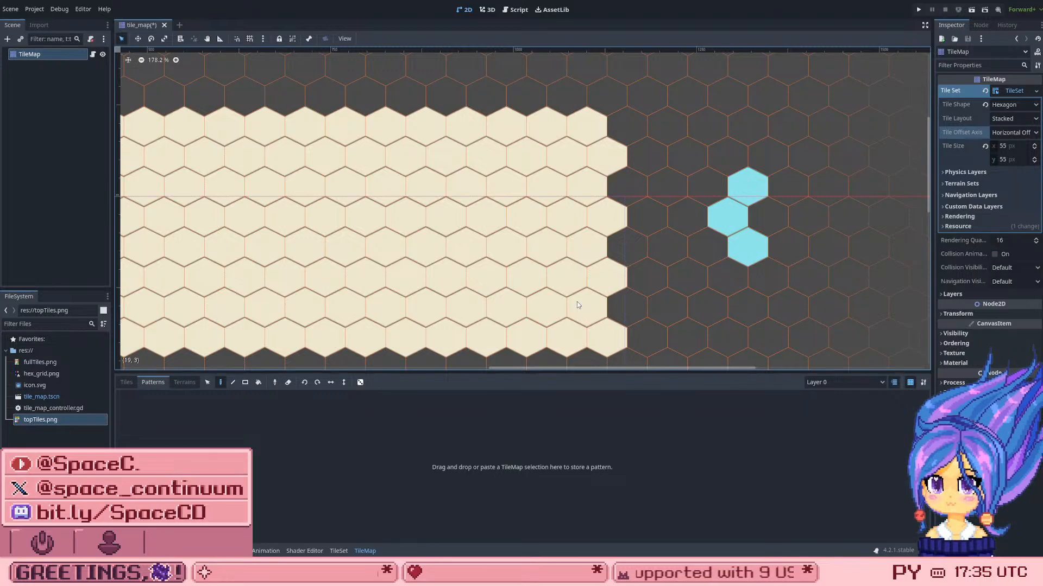
{"action": "right_click", "coordinate": [721, 227]}
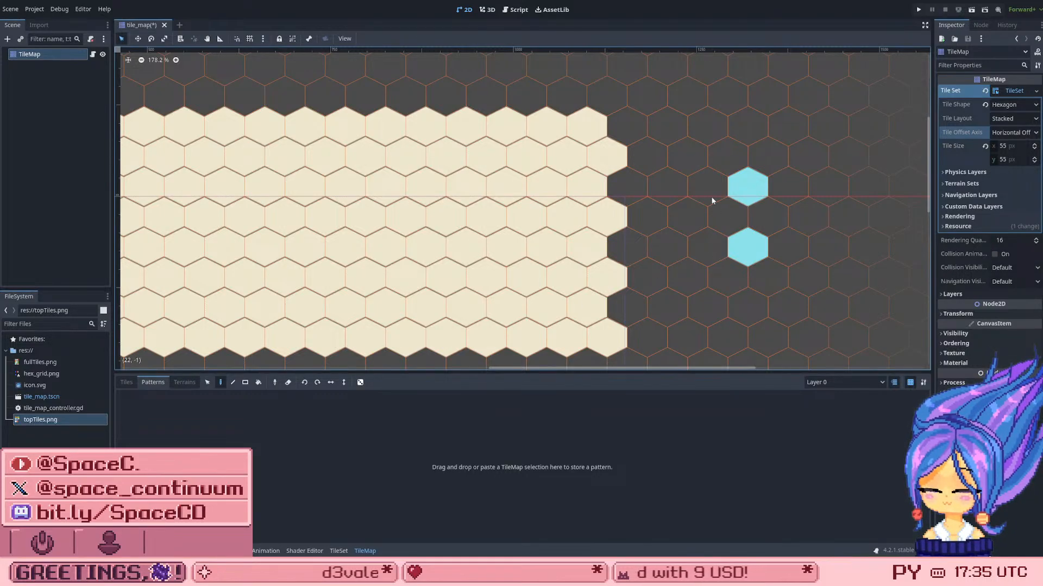
{"action": "key", "text": "ctrl+z"}
{"action": "key", "text": "ctrl+s"}
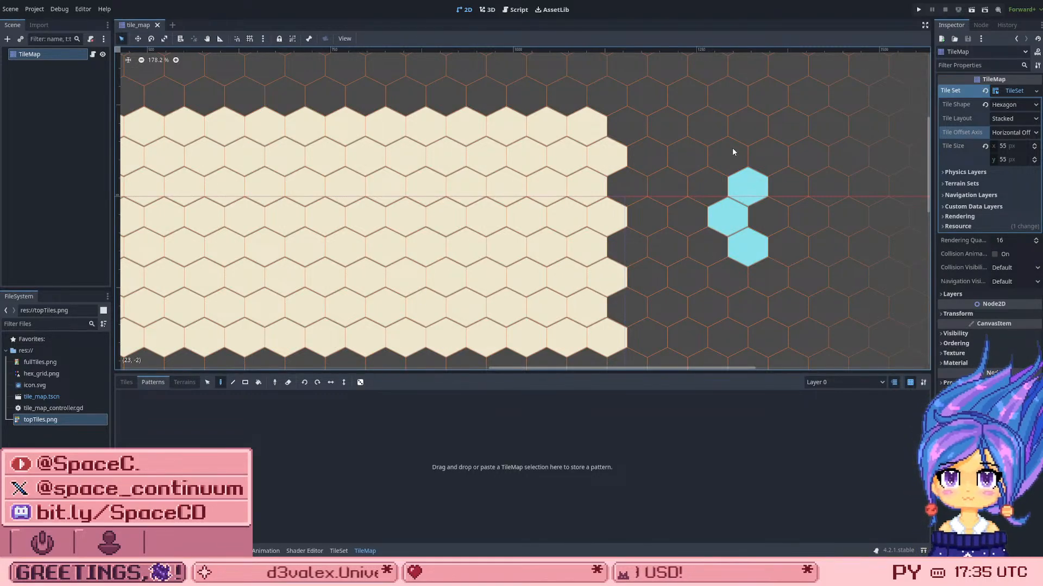
Step: Check the TileMap's terrain painting options and return to the tile list
{"action": "scroll", "coordinate": [733, 151], "scroll_direction": "down", "scroll_amount": 1}
{"action": "scroll", "coordinate": [786, 141], "scroll_direction": "down", "scroll_amount": 2}
{"action": "scroll", "coordinate": [770, 144], "scroll_direction": "up", "scroll_amount": 1}
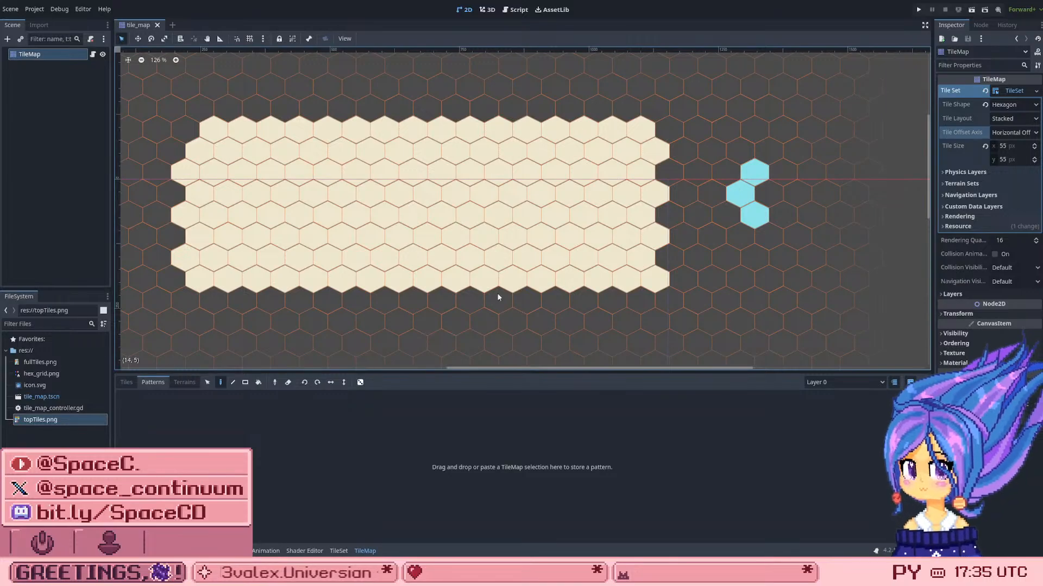
{"action": "left_click", "coordinate": [179, 382]}
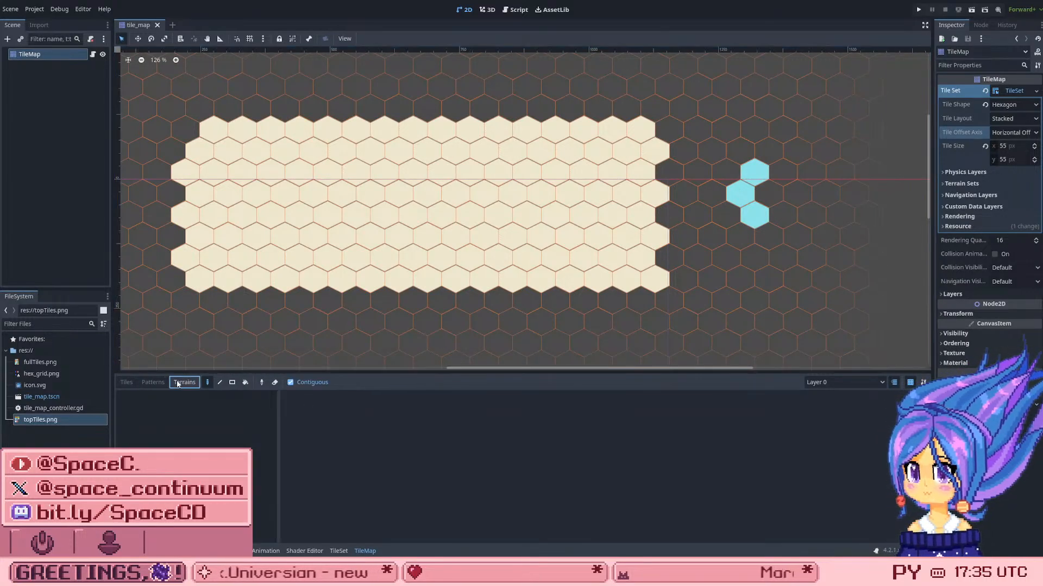
{"action": "left_click", "coordinate": [125, 383]}
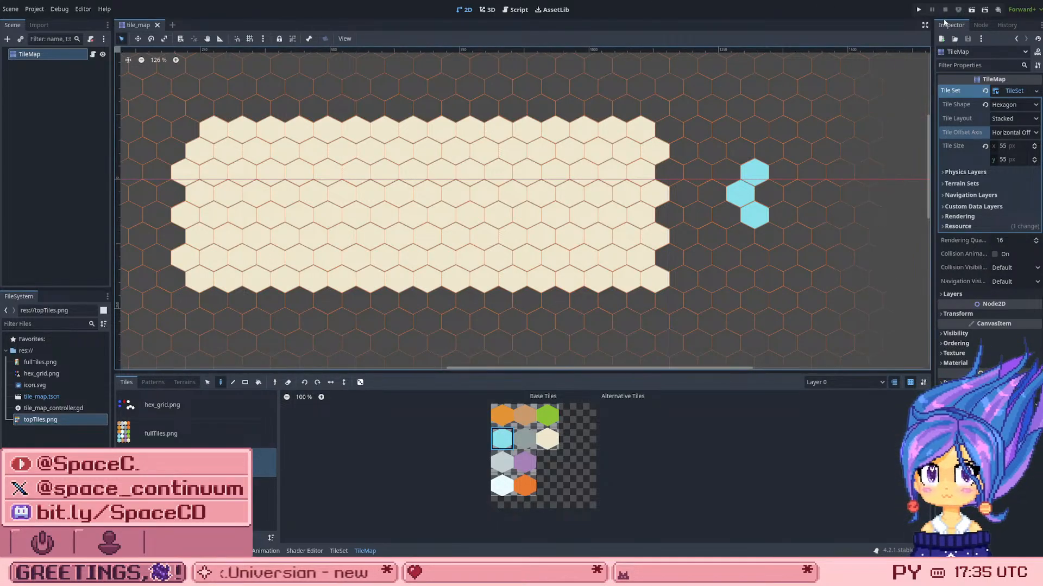
Step: Run the project, test click detection on several cream hexes across the grid, and close the game window
{"action": "left_click", "coordinate": [918, 9]}
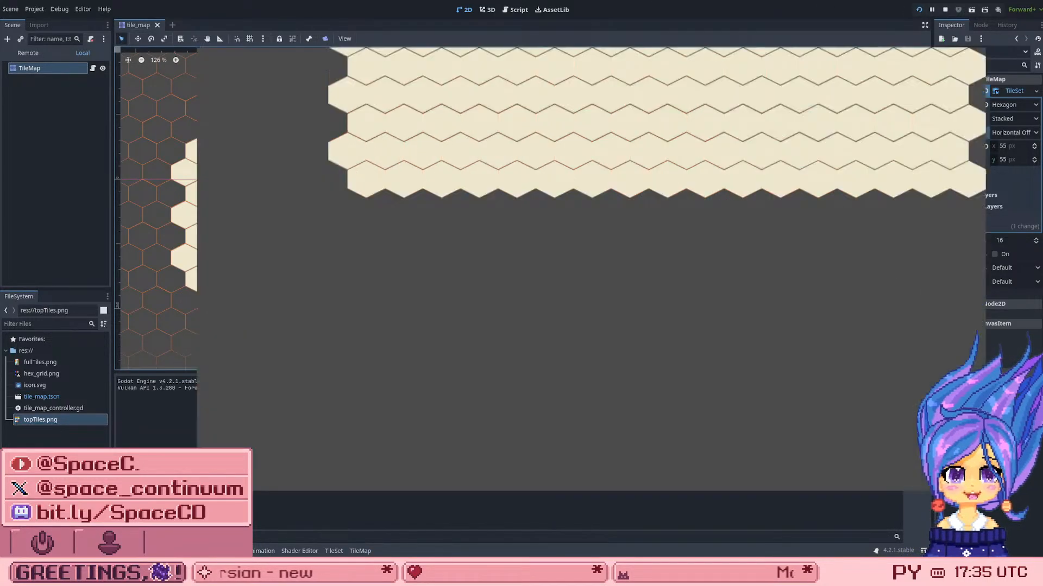
{"action": "left_click", "coordinate": [618, 134]}
{"action": "left_click", "coordinate": [506, 116]}
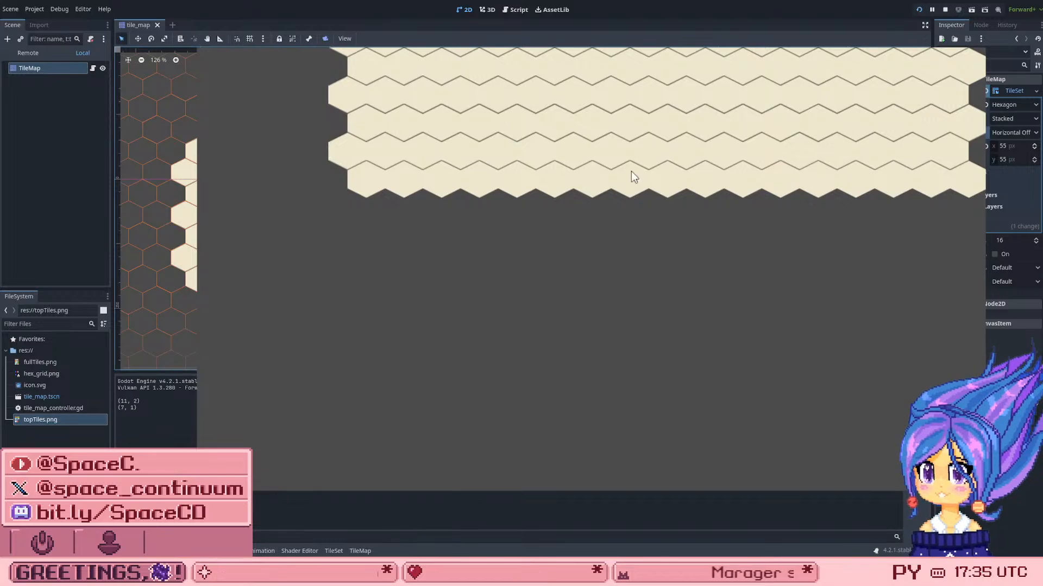
{"action": "left_click", "coordinate": [760, 146]}
{"action": "left_click", "coordinate": [743, 173]}
{"action": "left_click", "coordinate": [893, 155]}
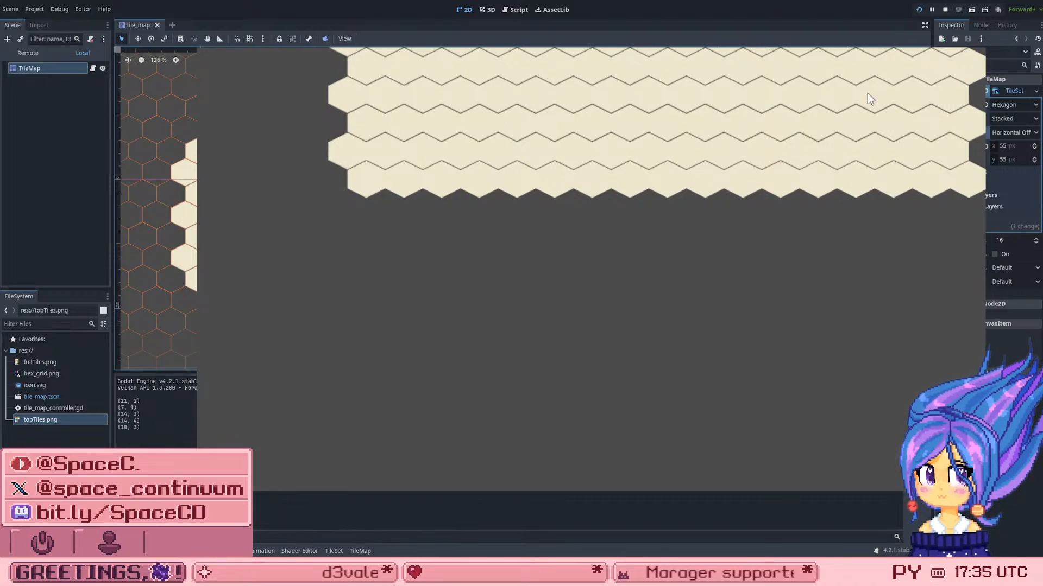
{"action": "left_click", "coordinate": [858, 90]}
{"action": "left_click", "coordinate": [979, 44]}
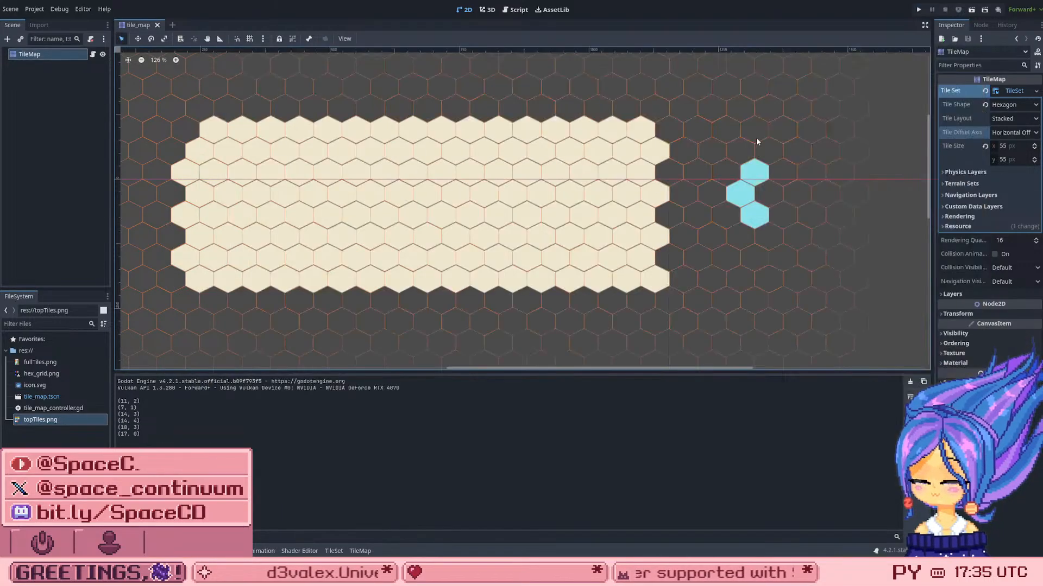
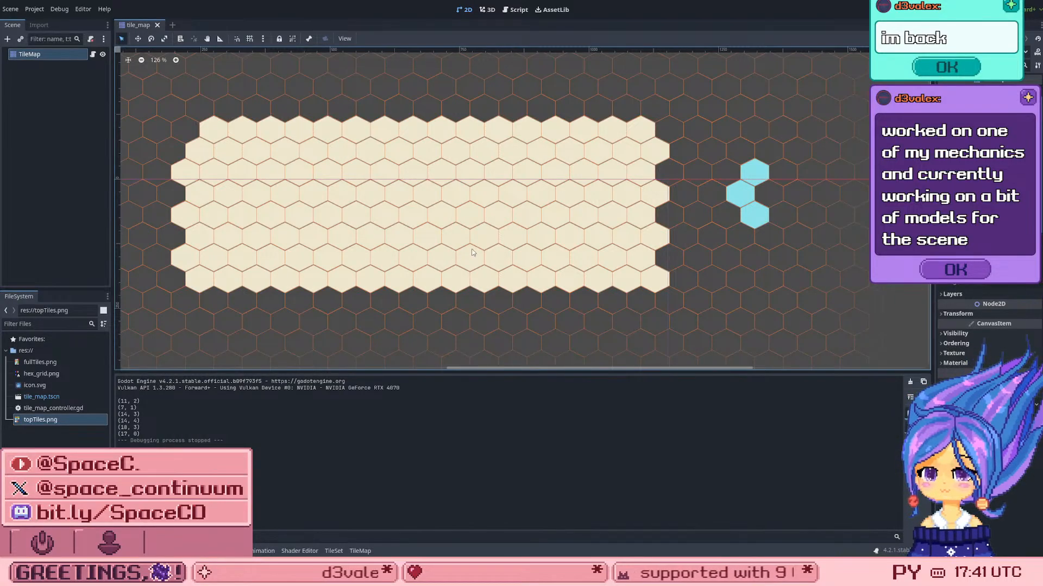
Step: In the TileSet editor, examine the properties of hex_grid.png's blue three-hex alternative tile
{"action": "scroll", "coordinate": [646, 169], "scroll_direction": "down", "scroll_amount": 3}
{"action": "scroll", "coordinate": [374, 236], "scroll_direction": "up", "scroll_amount": 2}
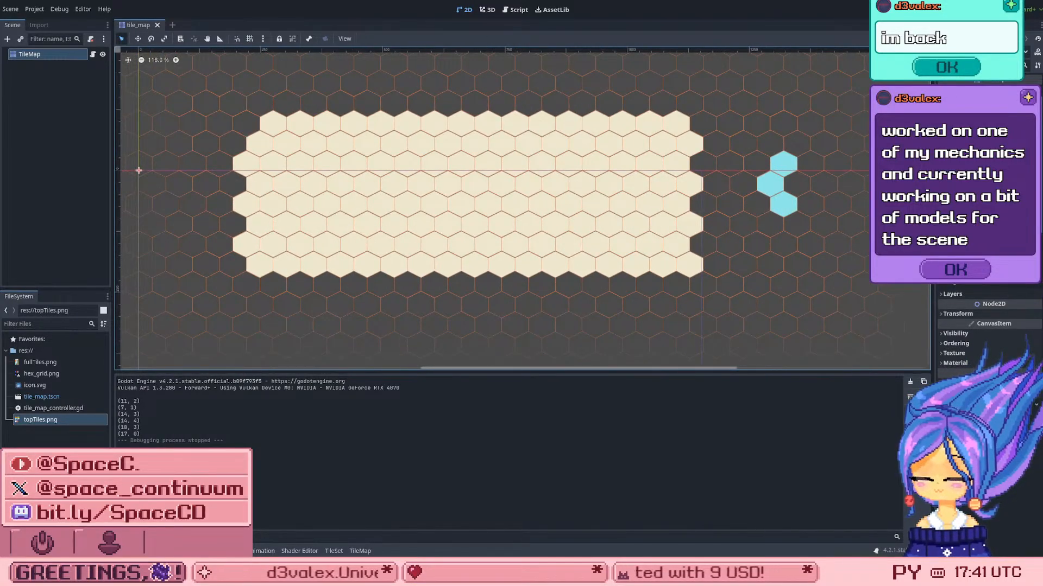
{"action": "left_click", "coordinate": [333, 551]}
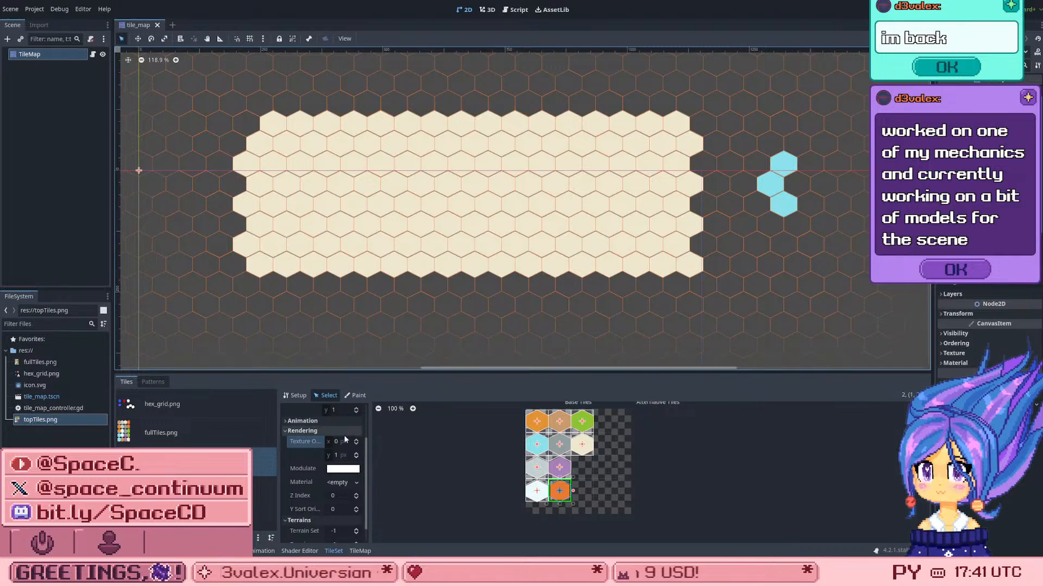
{"action": "left_click", "coordinate": [200, 416]}
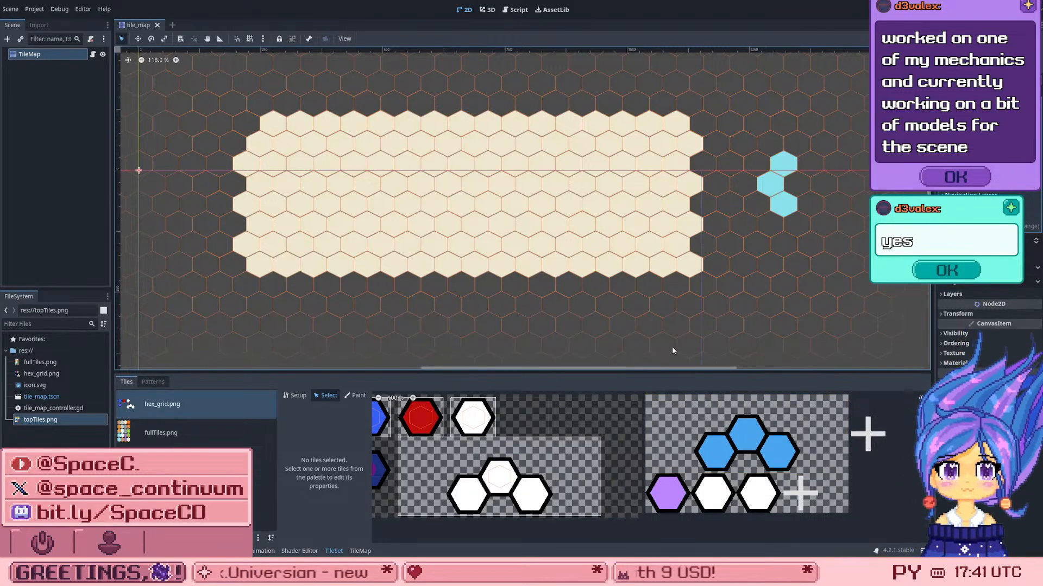
{"action": "left_click", "coordinate": [757, 443]}
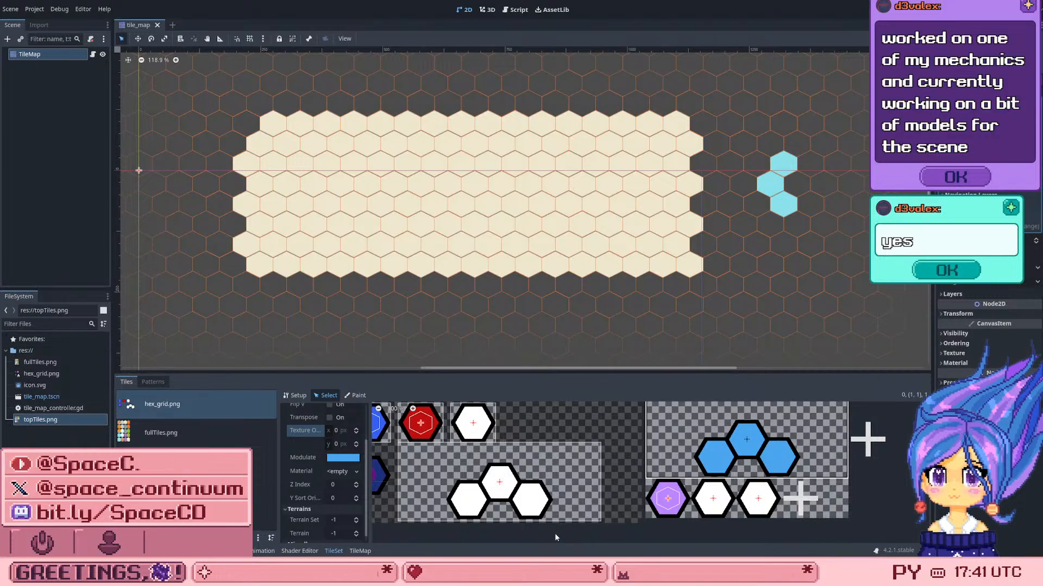
Step: Preview the blue three-hex alternative tile from hex_grid.png for TileMap painting, and return to the topTiles.png tiles
{"action": "left_click", "coordinate": [358, 551]}
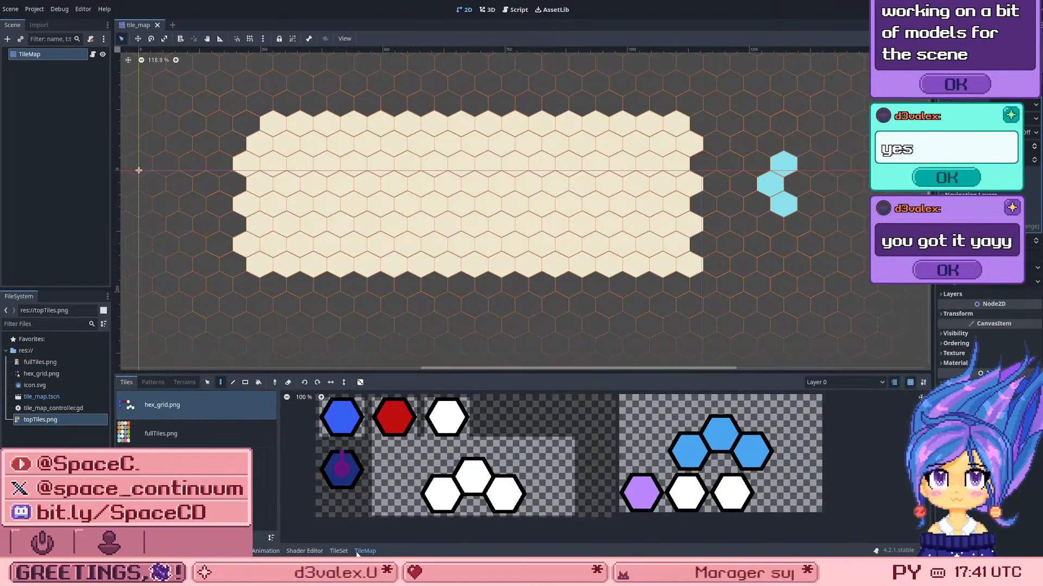
{"action": "left_click", "coordinate": [665, 403]}
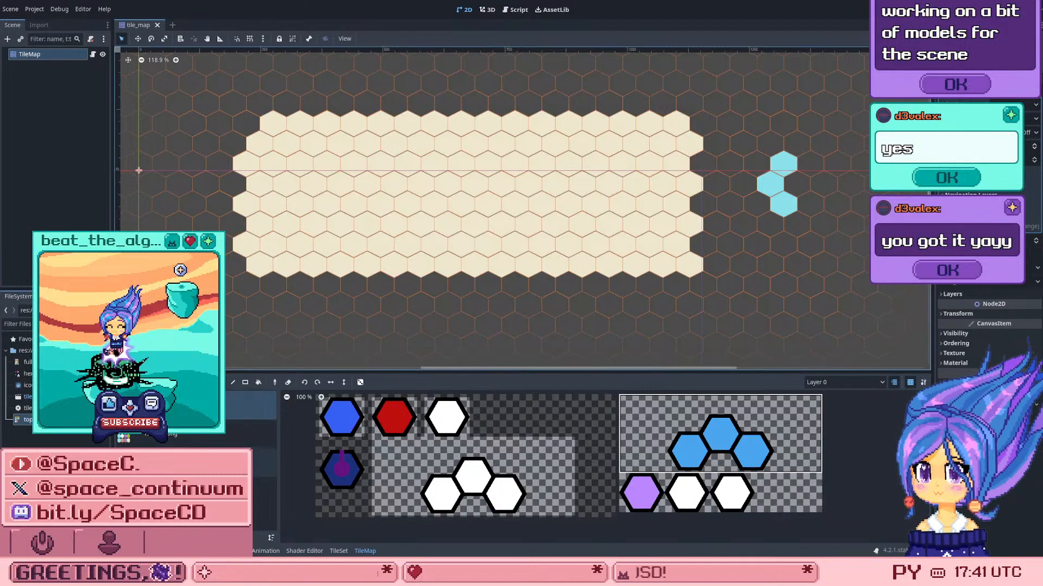
{"action": "left_click", "coordinate": [212, 463]}
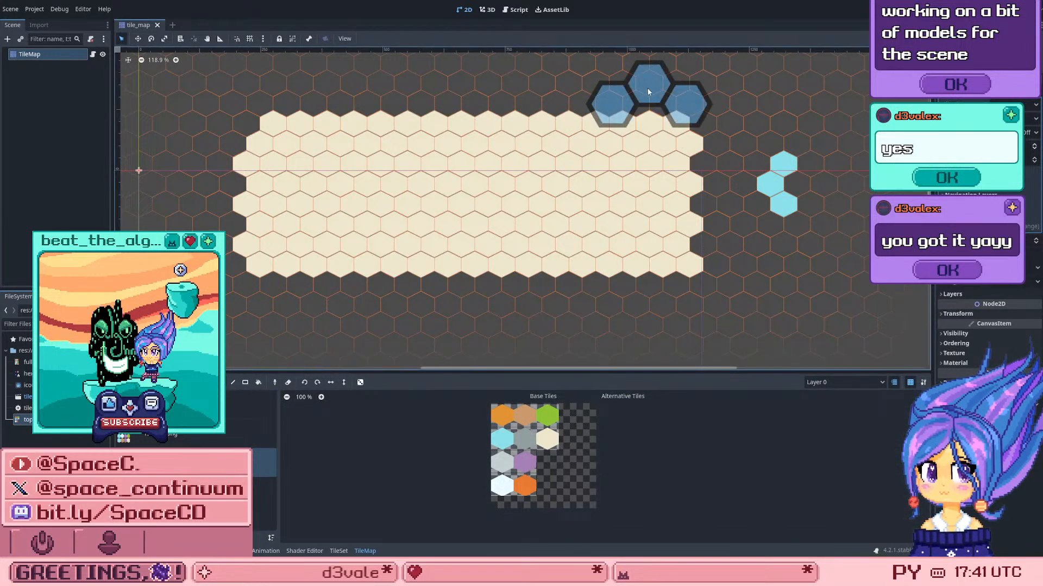
Step: Paint two rectangular blocks with the light blue topTiles.png tile, one over the arc and one overlapping the cream grid, and undo both
{"action": "left_click", "coordinate": [498, 439]}
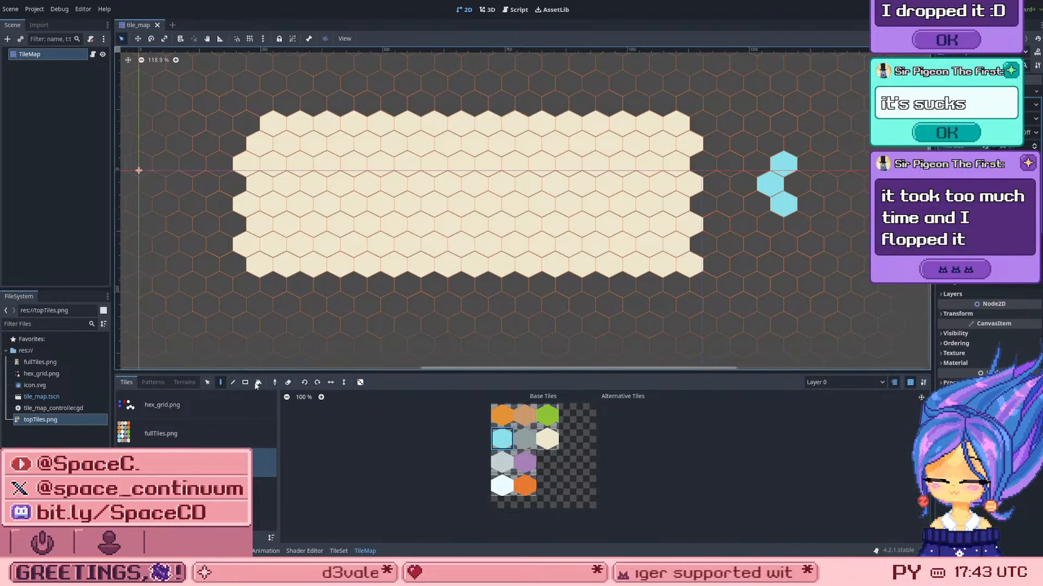
{"action": "left_click", "coordinate": [208, 383]}
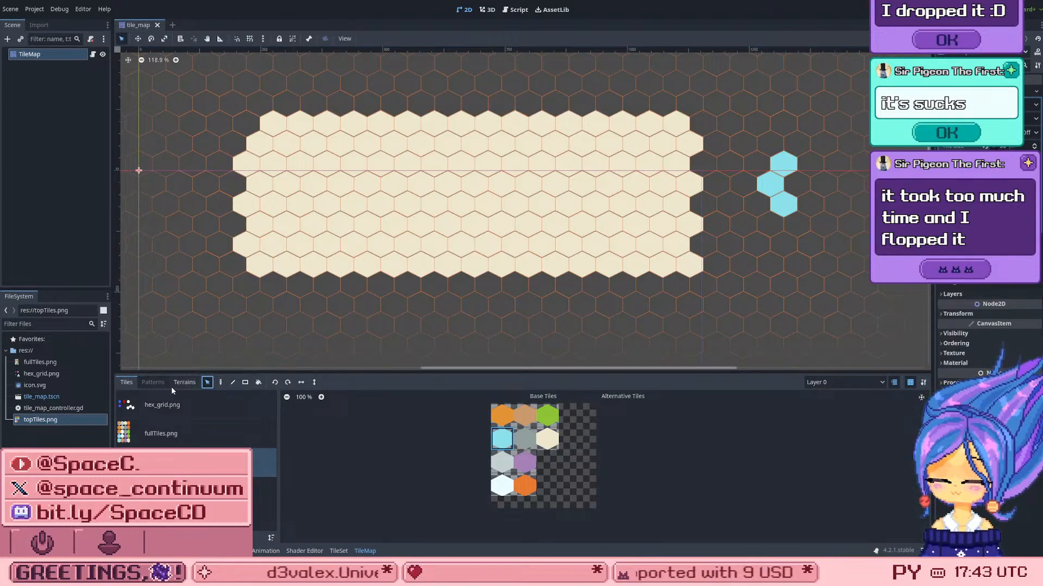
{"action": "left_click", "coordinate": [245, 382]}
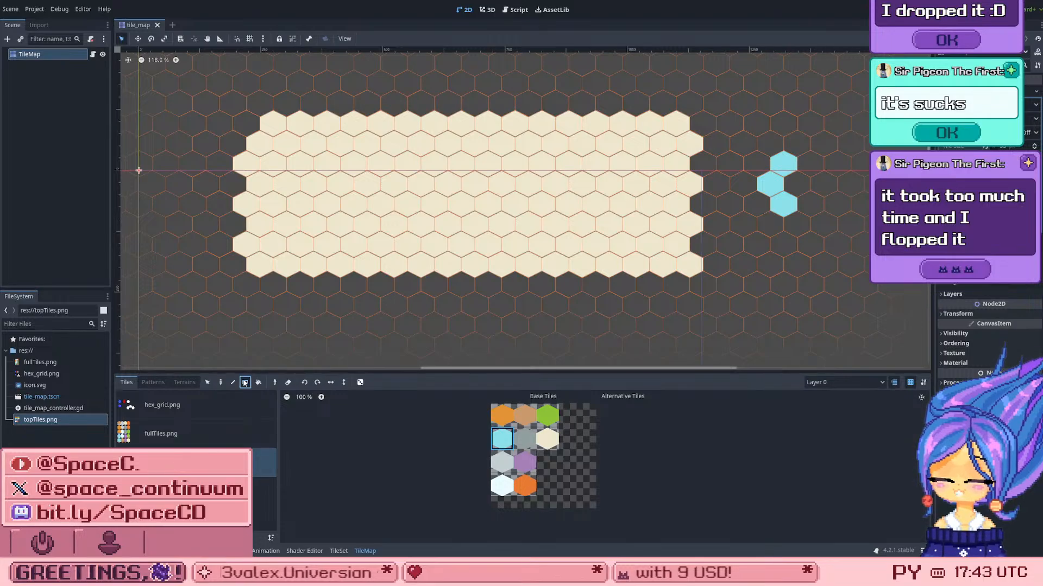
{"action": "mouse_move", "coordinate": [759, 139]}
{"action": "left_mouse_down"}
{"action": "mouse_move", "coordinate": [827, 243]}
{"action": "mouse_move", "coordinate": [796, 237]}
{"action": "mouse_move", "coordinate": [877, 243]}
{"action": "left_mouse_up"}
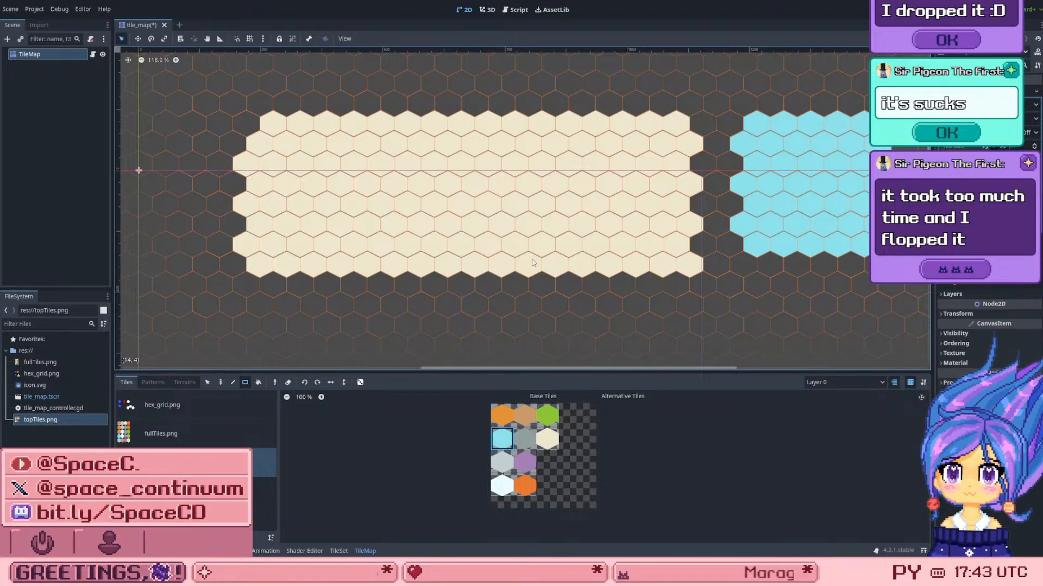
{"action": "scroll", "coordinate": [521, 251], "scroll_direction": "down", "scroll_amount": 2}
{"action": "scroll", "coordinate": [594, 190], "scroll_direction": "up", "scroll_amount": 1}
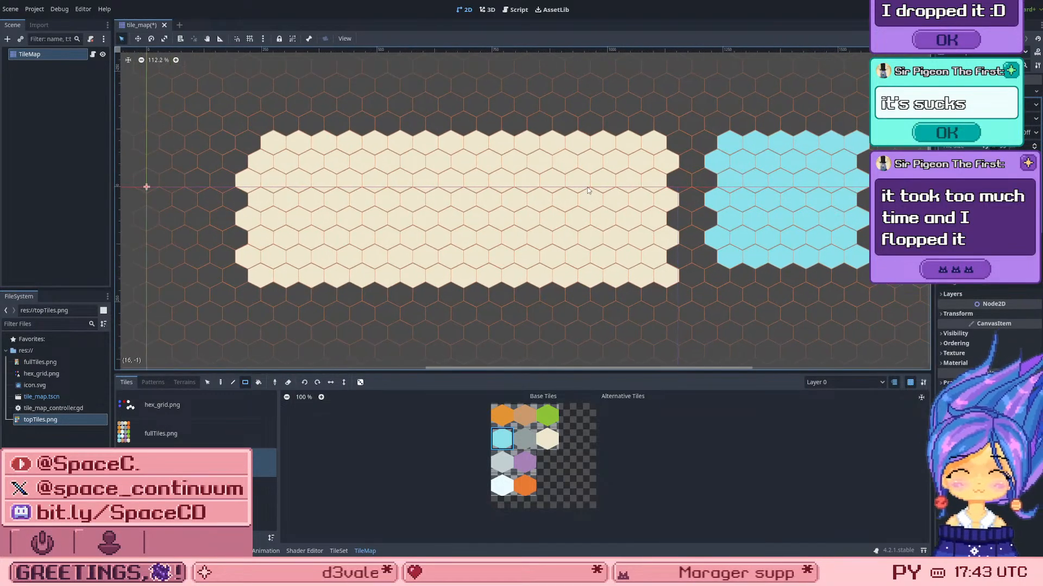
{"action": "left_click_drag", "start_coordinate": [679, 103], "coordinate": [533, 217]}
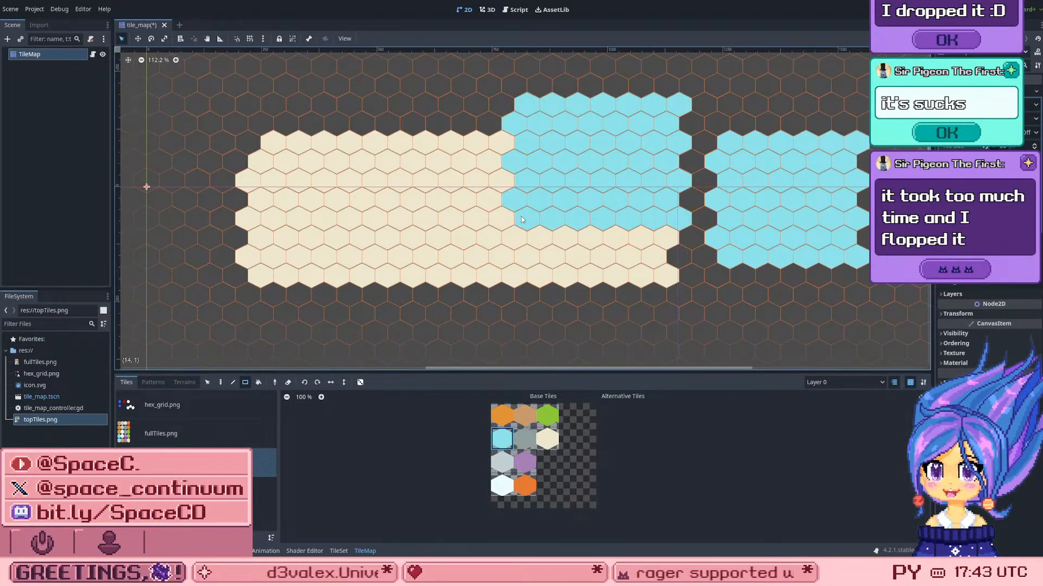
{"action": "key", "text": "ctrl+z"}
{"action": "key", "text": "ctrl+z"}
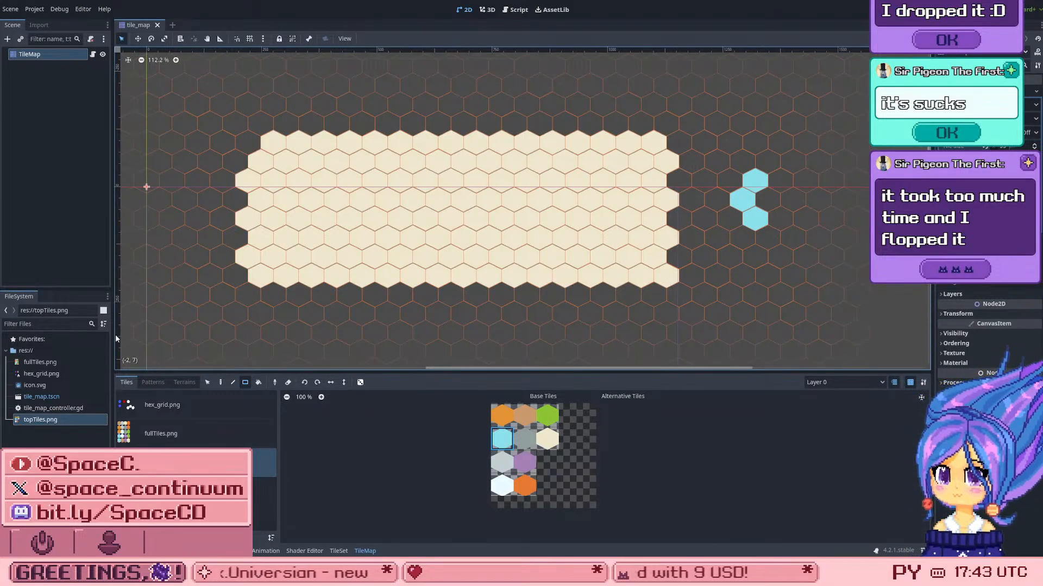
Step: Draw light blue lines of hexes below the cream grid with the Line tool, and undo them
{"action": "left_click", "coordinate": [232, 382]}
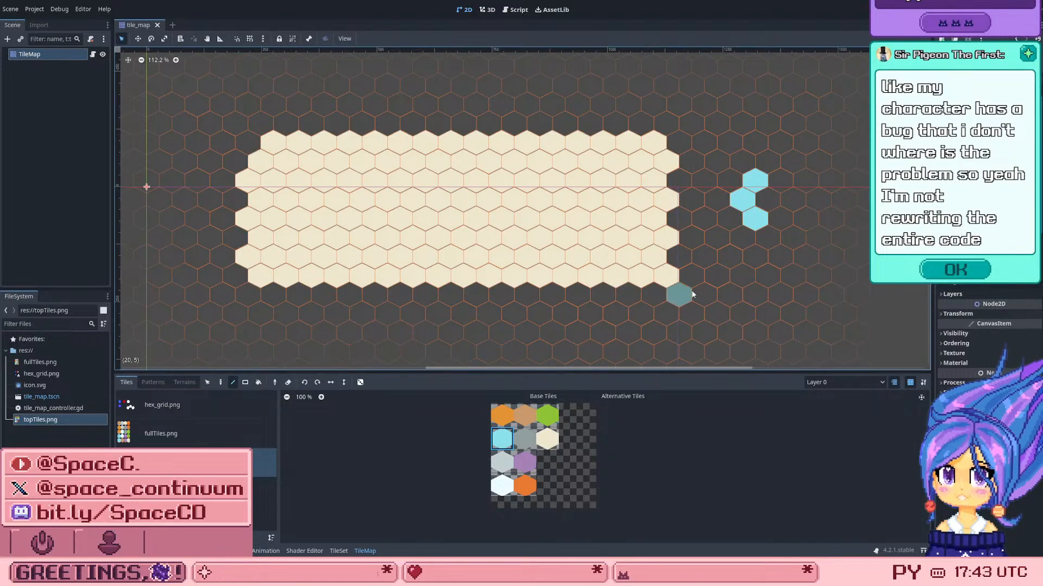
{"action": "left_click_drag", "start_coordinate": [705, 294], "coordinate": [200, 298]}
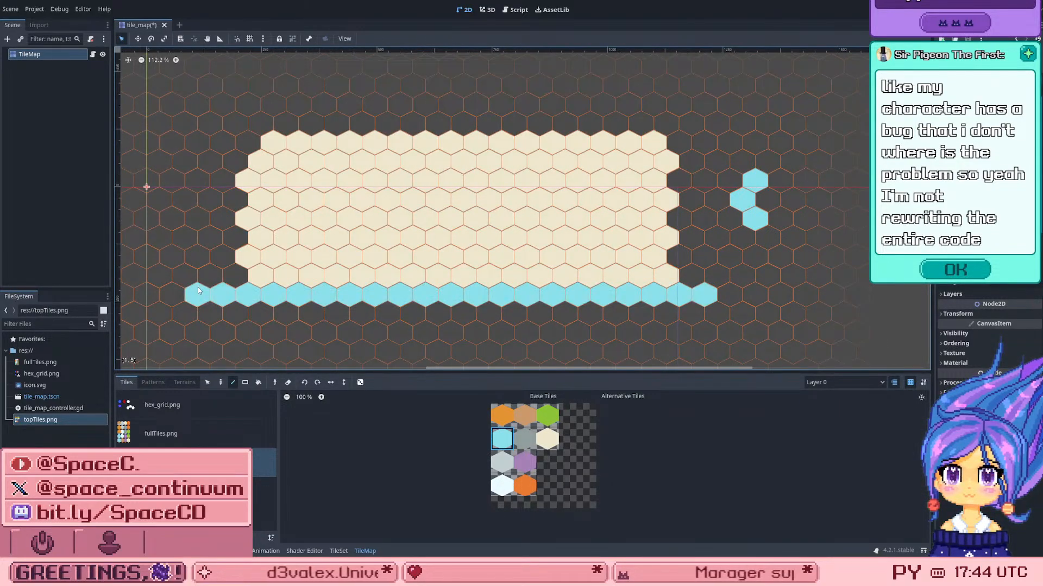
{"action": "left_click_drag", "start_coordinate": [240, 336], "coordinate": [679, 297]}
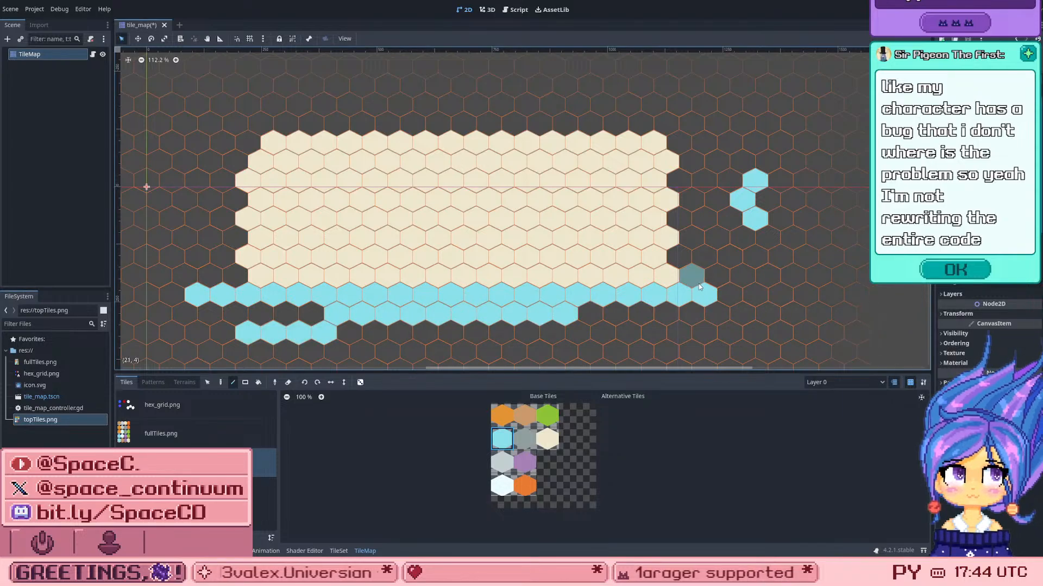
{"action": "key", "text": "ctrl+z"}
{"action": "key", "text": "ctrl+z"}
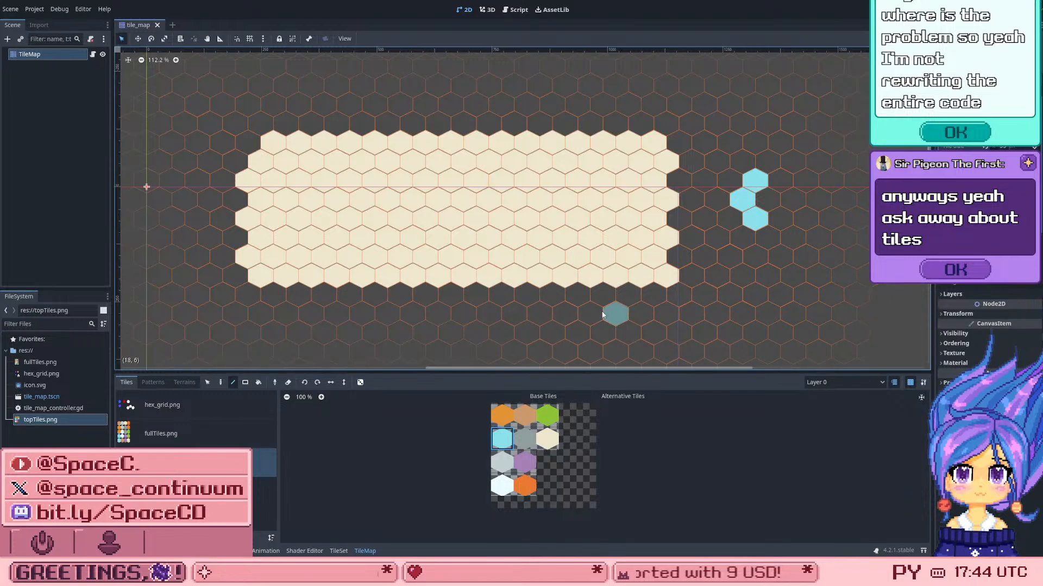
{"action": "mouse_move", "coordinate": [419, 309]}
{"action": "left_mouse_down"}
{"action": "mouse_move", "coordinate": [429, 296]}
{"action": "mouse_move", "coordinate": [514, 314]}
{"action": "left_mouse_up"}
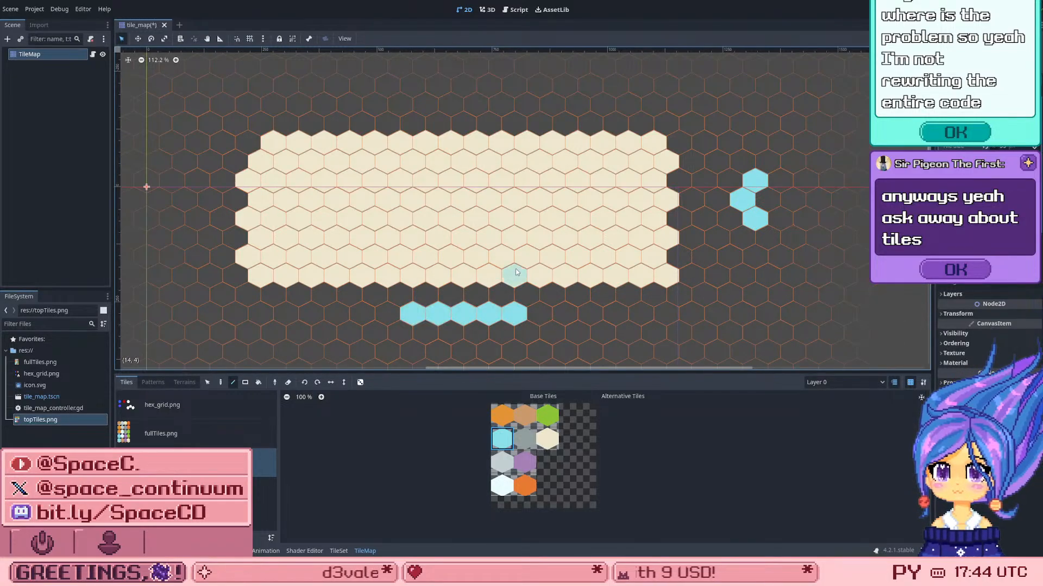
{"action": "key", "text": "ctrl+z"}
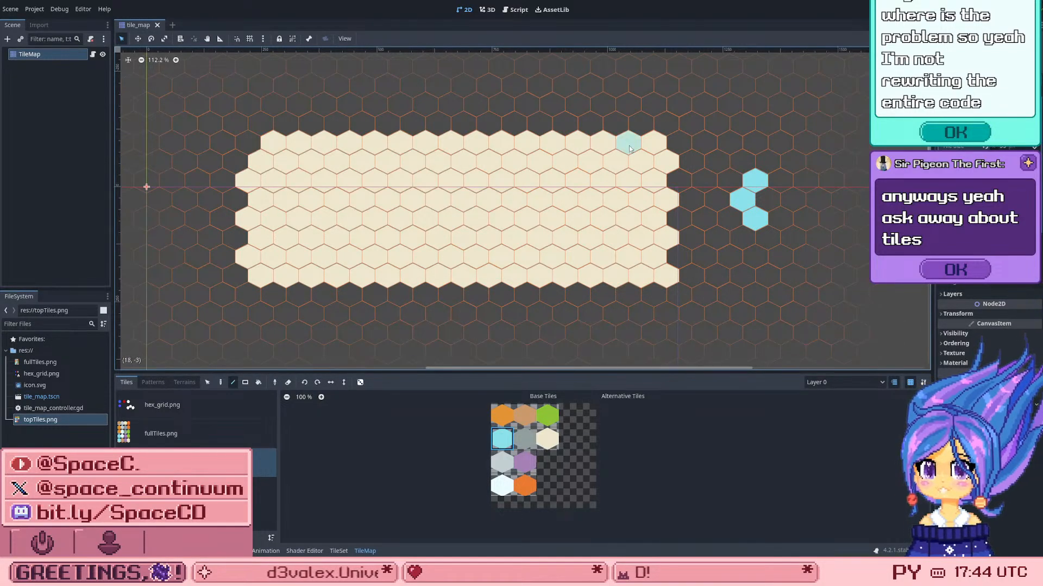
Step: Open the TileMap's pattern storage and try to store the light blue hex arc as a pattern
{"action": "scroll", "coordinate": [746, 158], "scroll_direction": "up", "scroll_amount": 1}
{"action": "scroll", "coordinate": [745, 159], "scroll_direction": "up", "scroll_amount": 1}
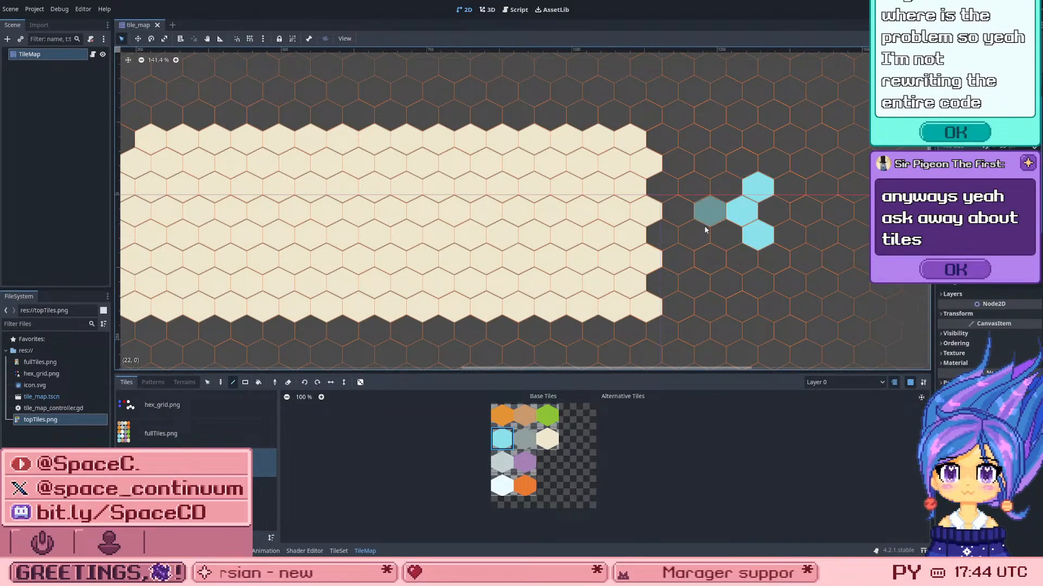
{"action": "scroll", "coordinate": [726, 191], "scroll_direction": "down", "scroll_amount": 2}
{"action": "scroll", "coordinate": [667, 272], "scroll_direction": "up", "scroll_amount": 1}
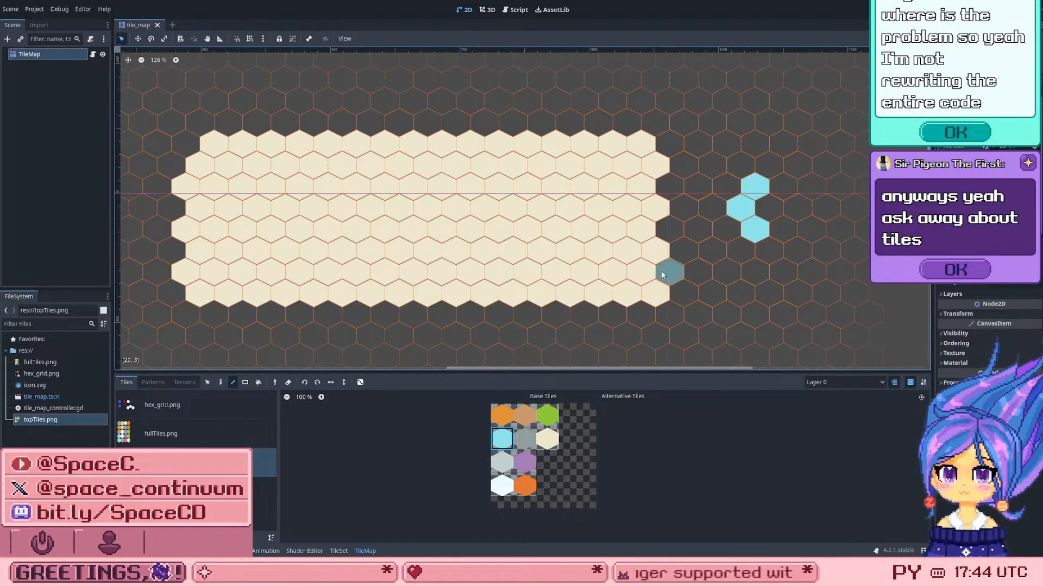
{"action": "left_click", "coordinate": [146, 382]}
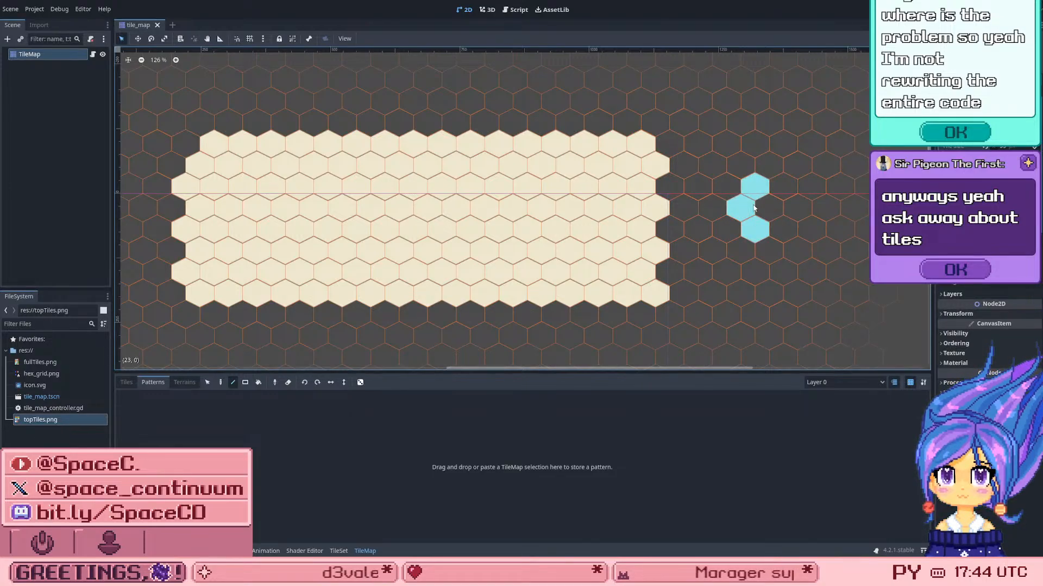
{"action": "left_click", "coordinate": [756, 233]}
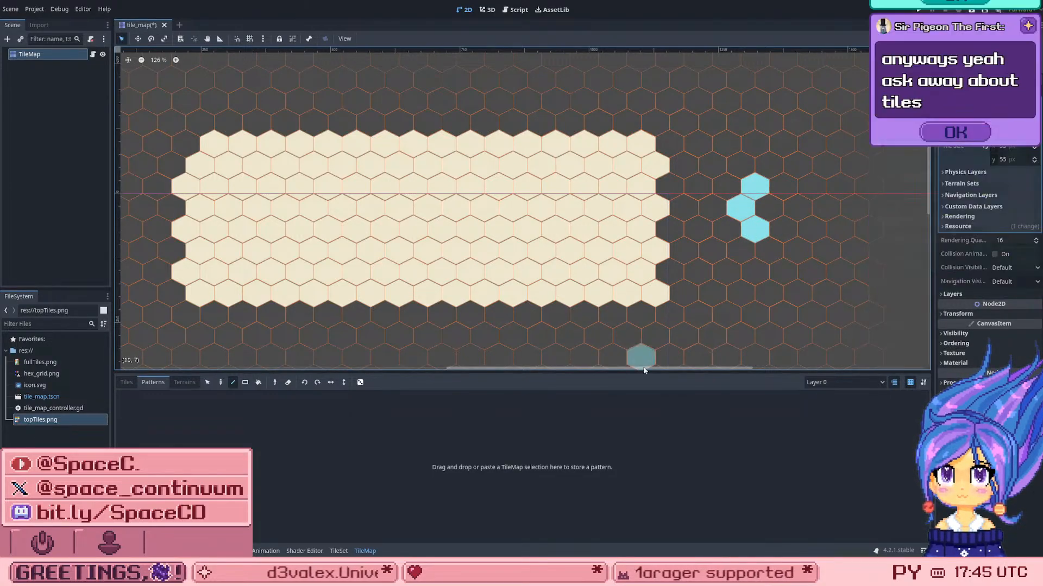
{"action": "left_click", "coordinate": [598, 428]}
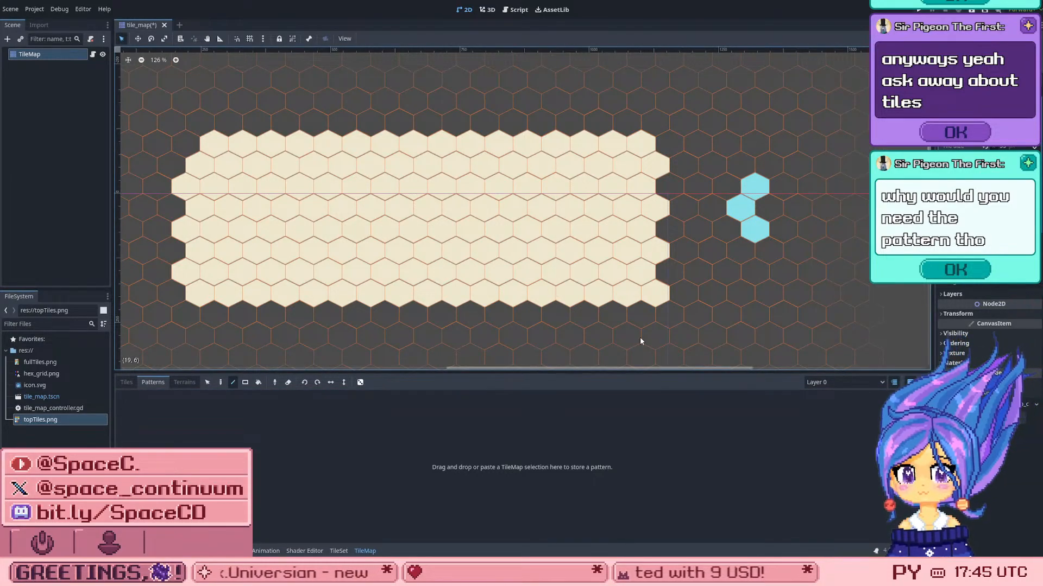
Step: Erase the three light blue hexes of the arc, undo the erasure, and return to the pattern storage area
{"action": "scroll", "coordinate": [759, 198], "scroll_direction": "up", "scroll_amount": 1}
{"action": "scroll", "coordinate": [759, 199], "scroll_direction": "up", "scroll_amount": 6}
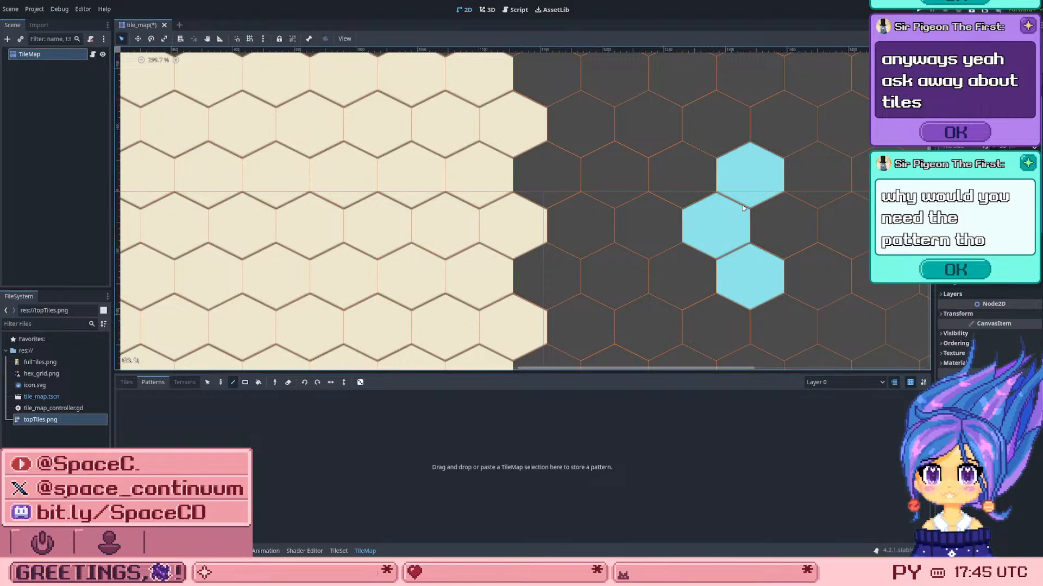
{"action": "mouse_move", "coordinate": [743, 208]}
{"action": "right_mouse_down"}
{"action": "mouse_move", "coordinate": [748, 182]}
{"action": "mouse_move", "coordinate": [709, 259]}
{"action": "mouse_move", "coordinate": [754, 282]}
{"action": "right_mouse_up"}
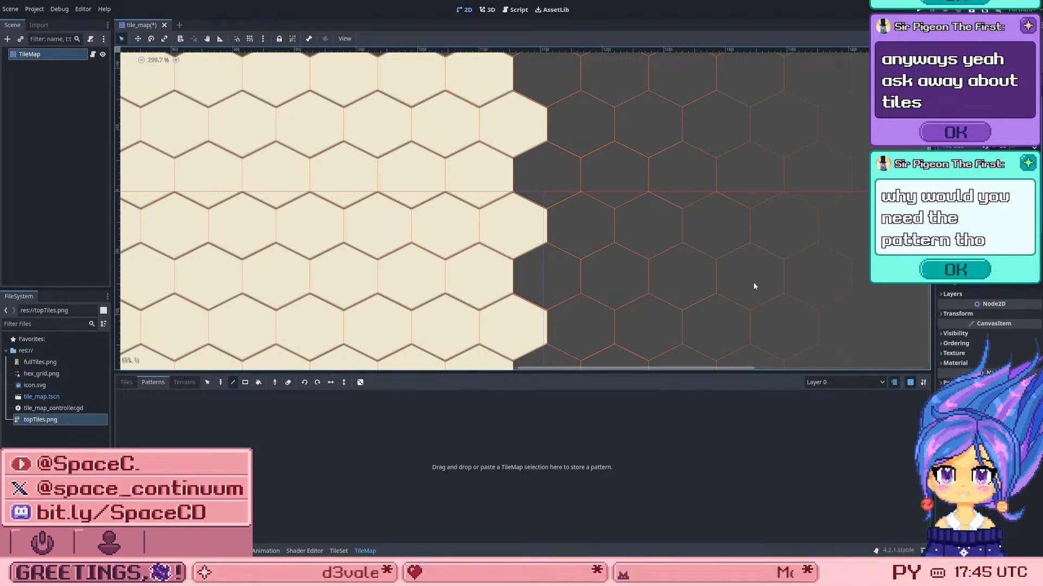
{"action": "key", "text": "ctrl+z"}
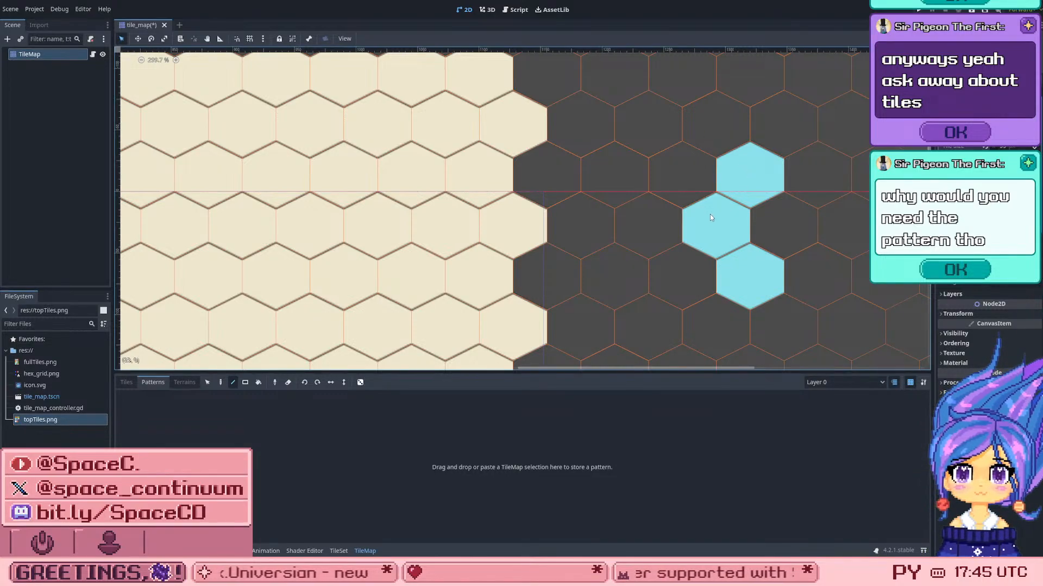
{"action": "left_click", "coordinate": [611, 450]}
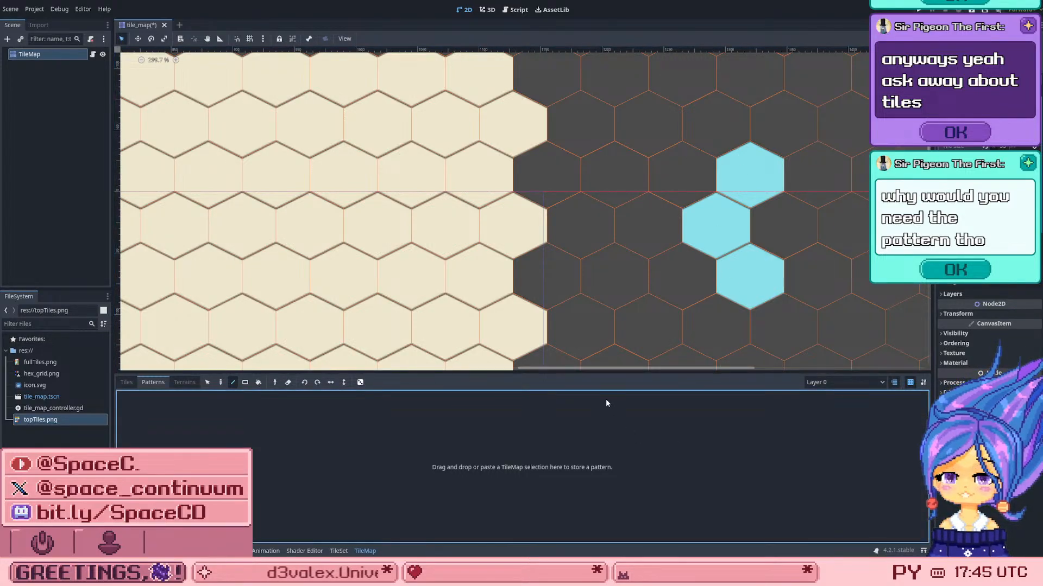
Step: Check the TileMap's terrain painting options, return to the pattern storage, and save the scene
{"action": "scroll", "coordinate": [586, 299], "scroll_direction": "down", "scroll_amount": 2}
{"action": "scroll", "coordinate": [597, 269], "scroll_direction": "down", "scroll_amount": 3}
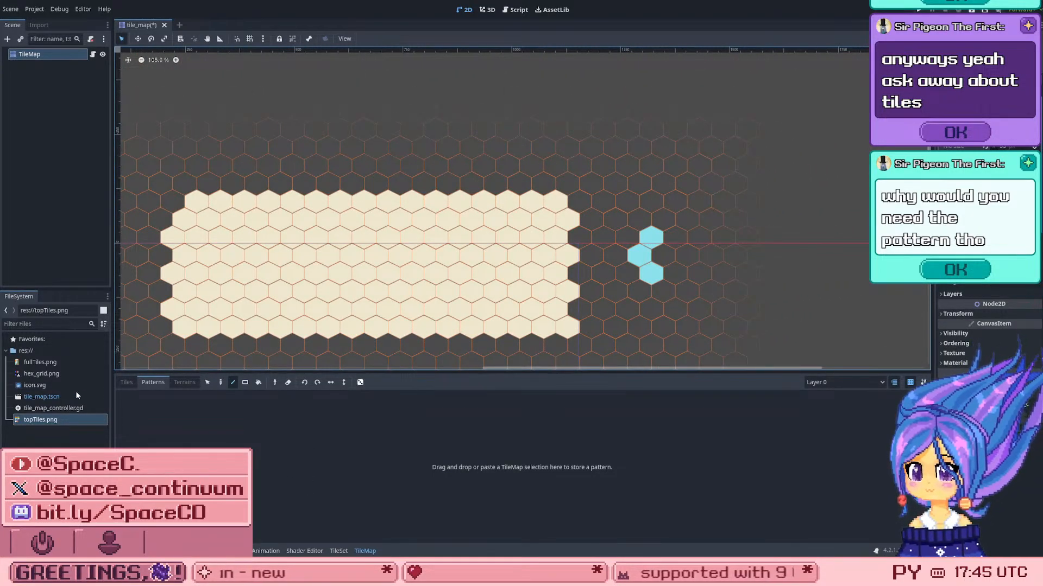
{"action": "left_click", "coordinate": [182, 383]}
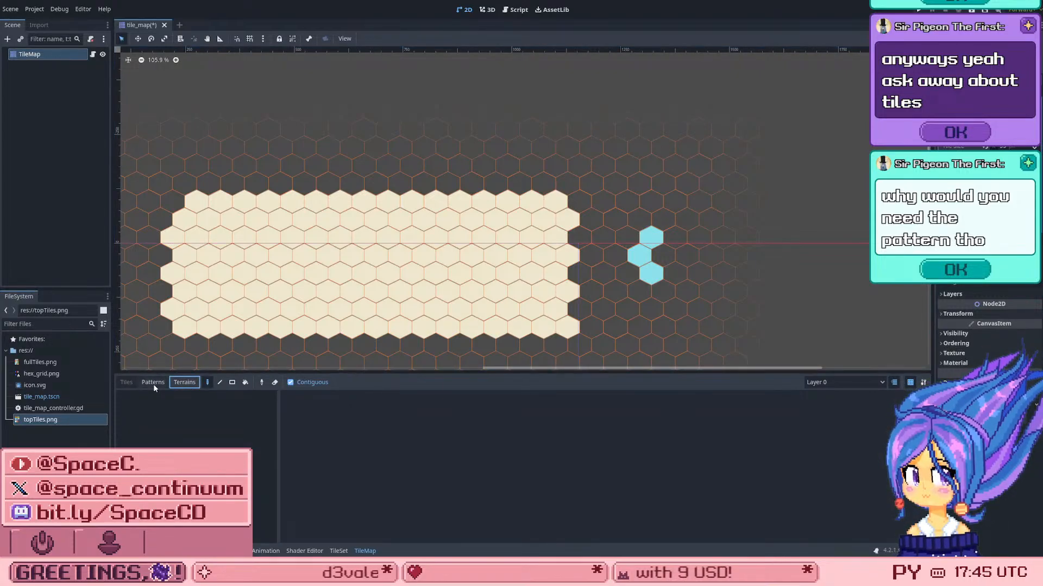
{"action": "left_click", "coordinate": [153, 383]}
{"action": "left_click", "coordinate": [311, 436]}
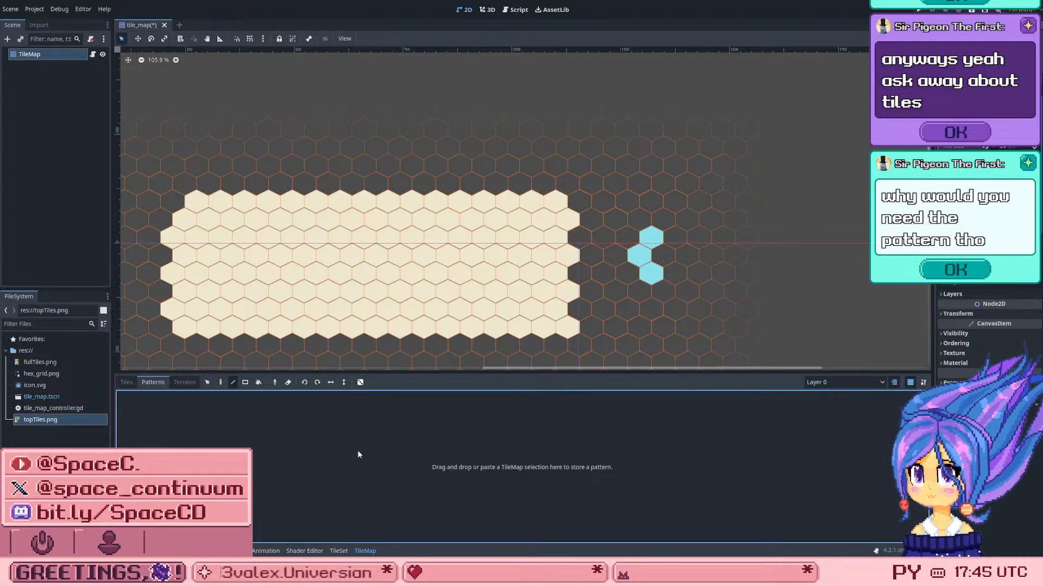
{"action": "key", "text": "ctrl+s"}
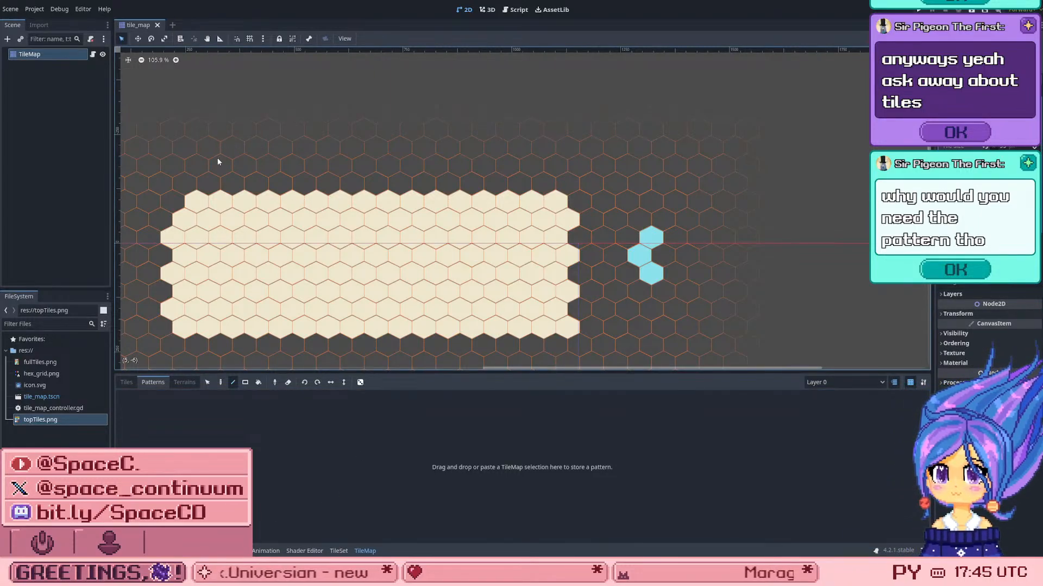
{"action": "scroll", "coordinate": [338, 336], "scroll_direction": "up", "scroll_amount": 1}
{"action": "scroll", "coordinate": [402, 280], "scroll_direction": "up", "scroll_amount": 1}
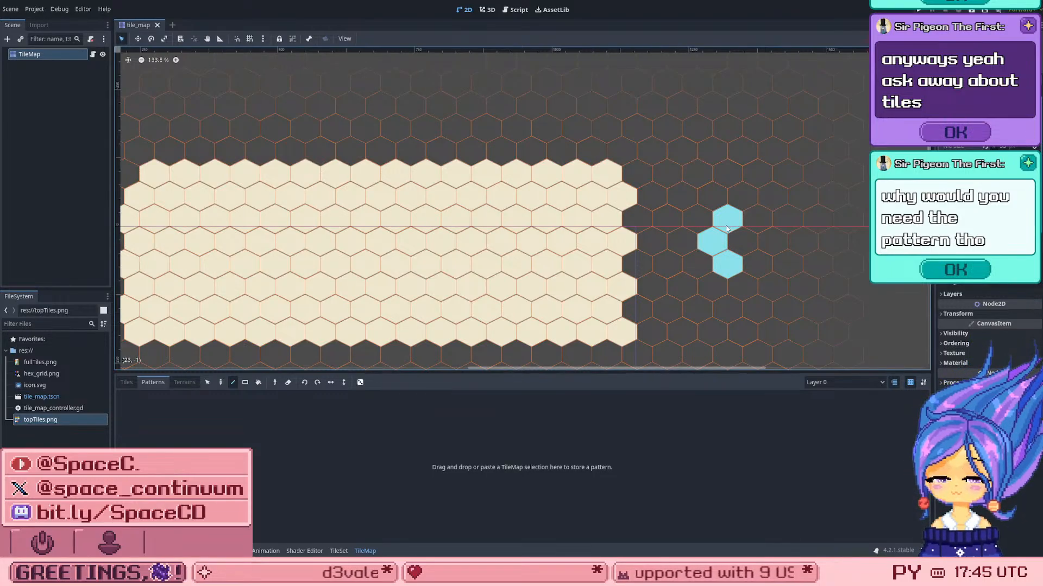
{"action": "scroll", "coordinate": [735, 254], "scroll_direction": "up", "scroll_amount": 1}
{"action": "scroll", "coordinate": [735, 255], "scroll_direction": "up", "scroll_amount": 2}
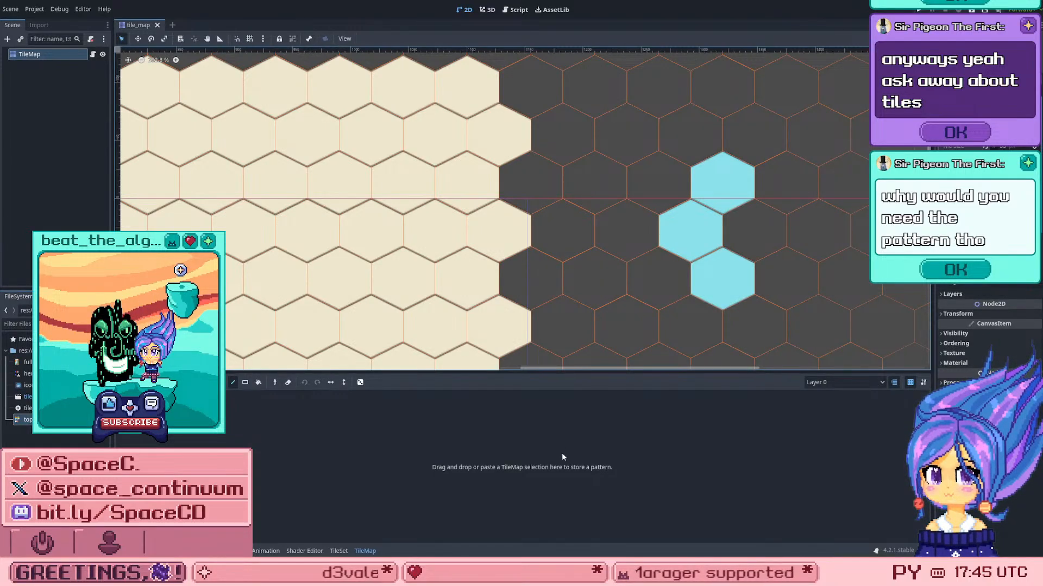
{"action": "scroll", "coordinate": [647, 154], "scroll_direction": "down", "scroll_amount": 1}
{"action": "scroll", "coordinate": [622, 191], "scroll_direction": "down", "scroll_amount": 1}
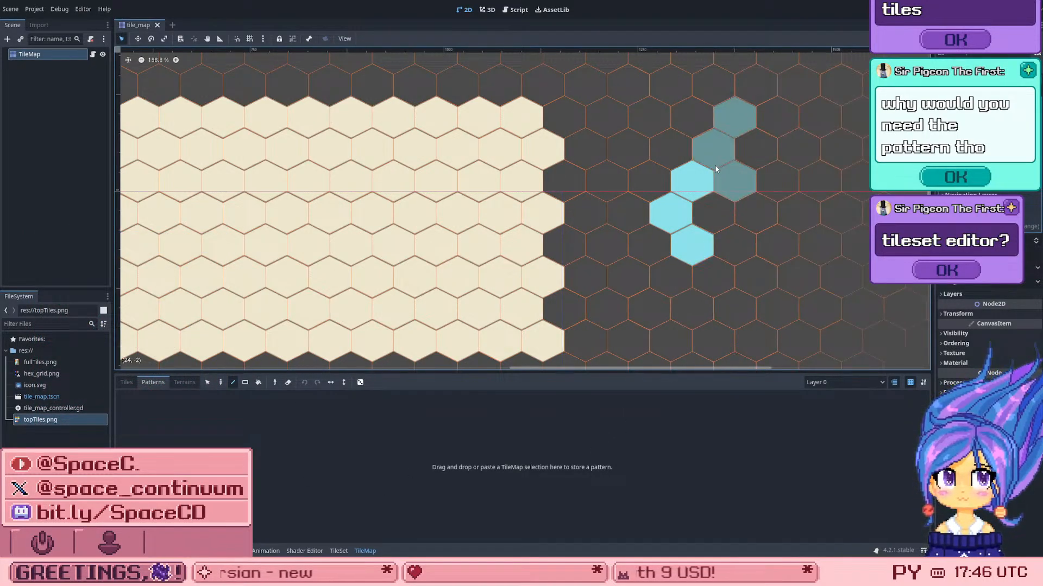
{"action": "scroll", "coordinate": [701, 150], "scroll_direction": "down", "scroll_amount": 2}
{"action": "scroll", "coordinate": [583, 230], "scroll_direction": "up", "scroll_amount": 2}
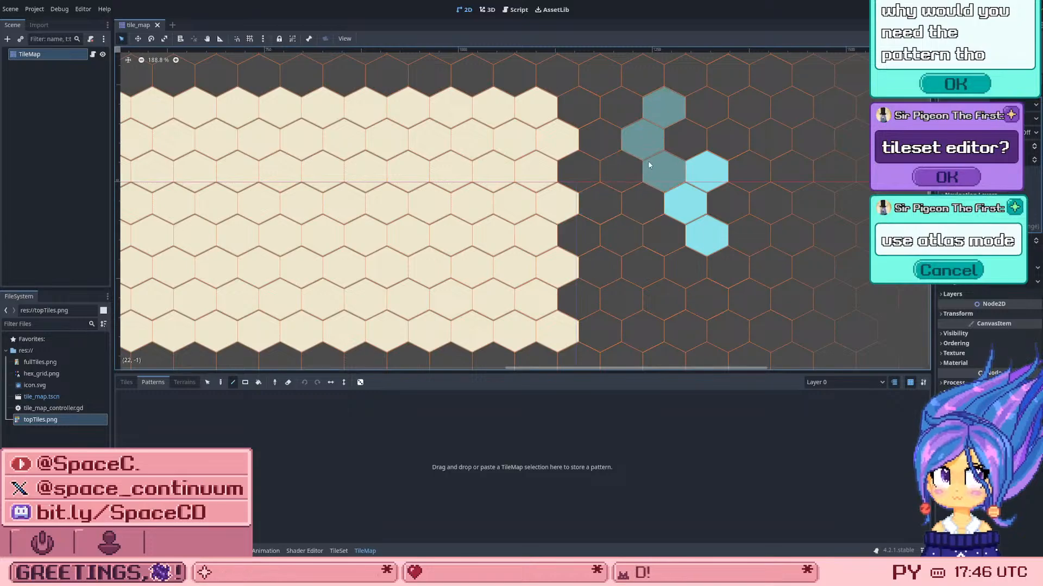
Step: Open the setup of the topTiles.png atlas in the TileSet editor and create an alternative tile for the light blue hex
{"action": "left_click", "coordinate": [340, 551]}
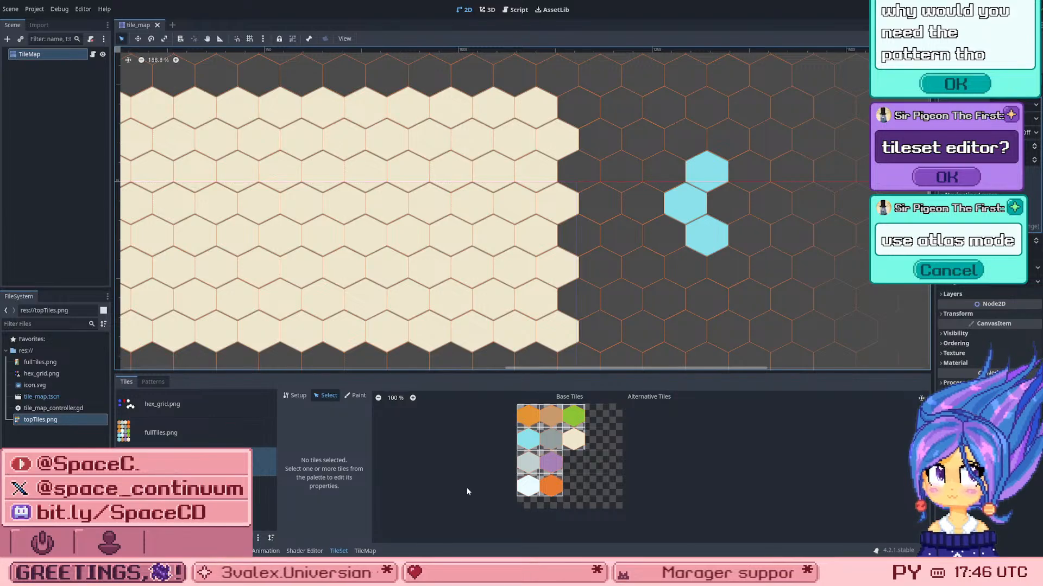
{"action": "scroll", "coordinate": [467, 505], "scroll_direction": "up", "scroll_amount": 2}
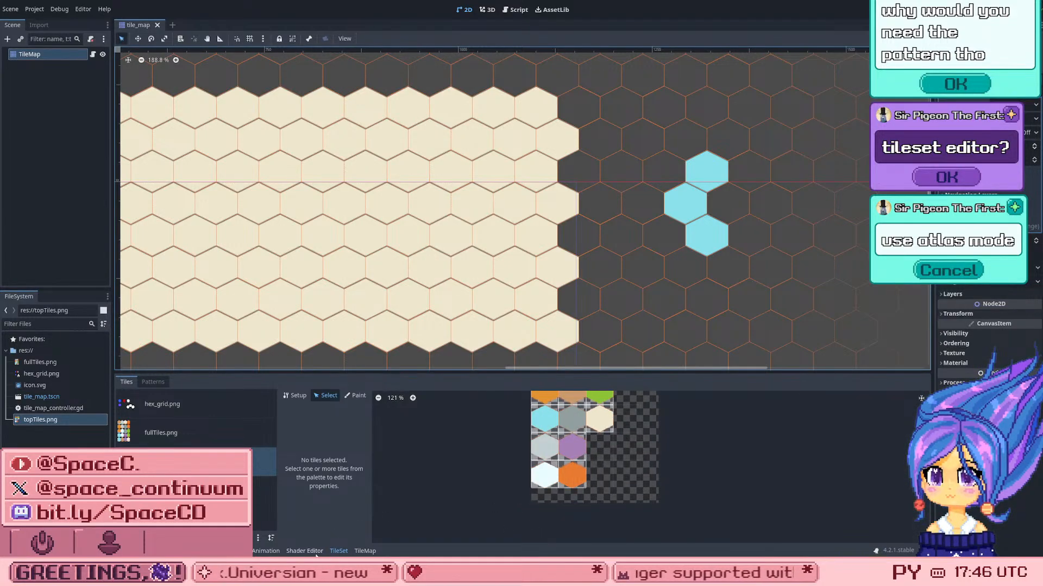
{"action": "left_click", "coordinate": [298, 395]}
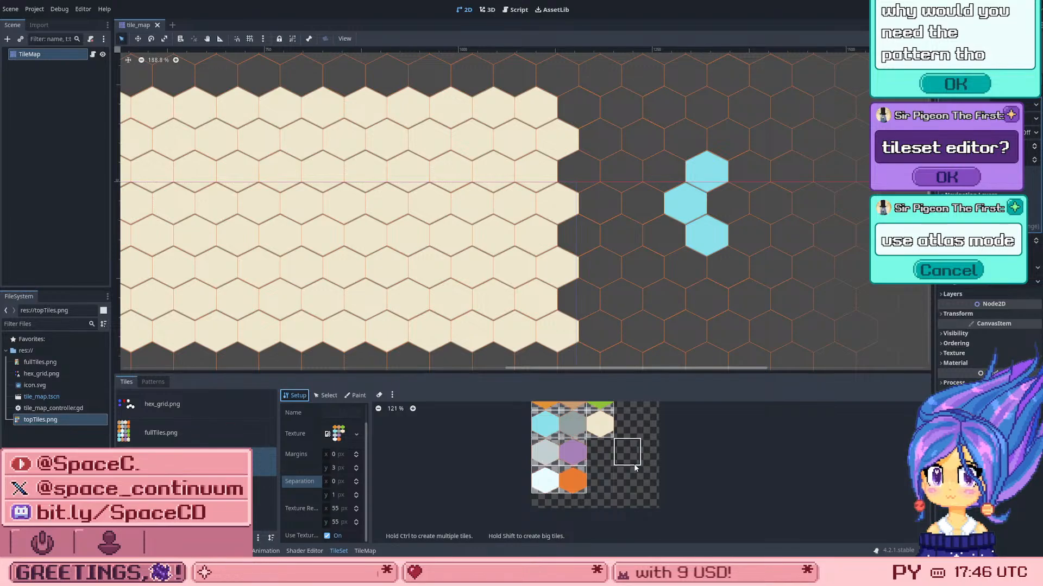
{"action": "scroll", "coordinate": [635, 468], "scroll_direction": "down", "scroll_amount": 3}
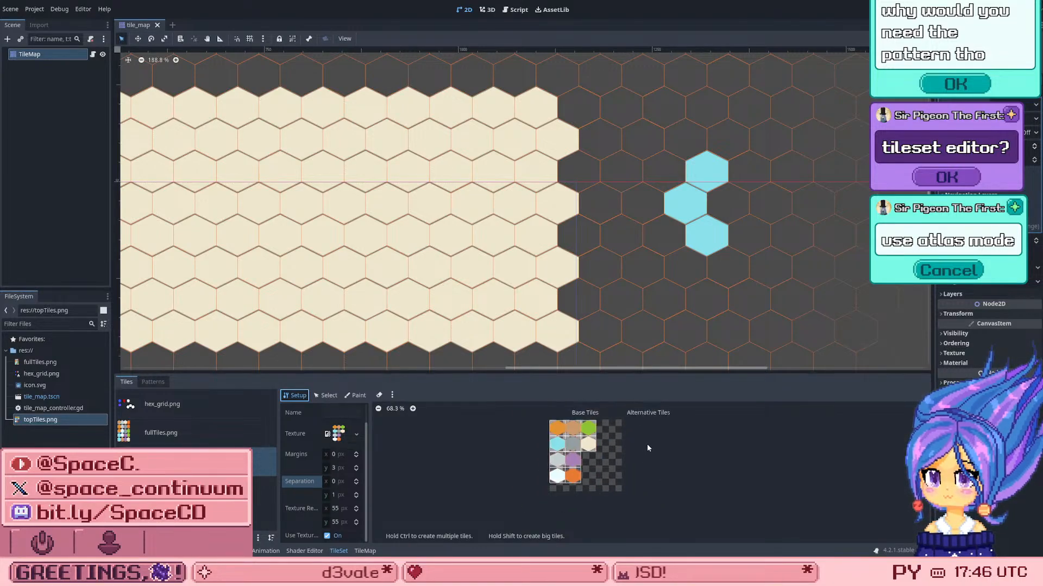
{"action": "scroll", "coordinate": [648, 448], "scroll_direction": "up", "scroll_amount": 2}
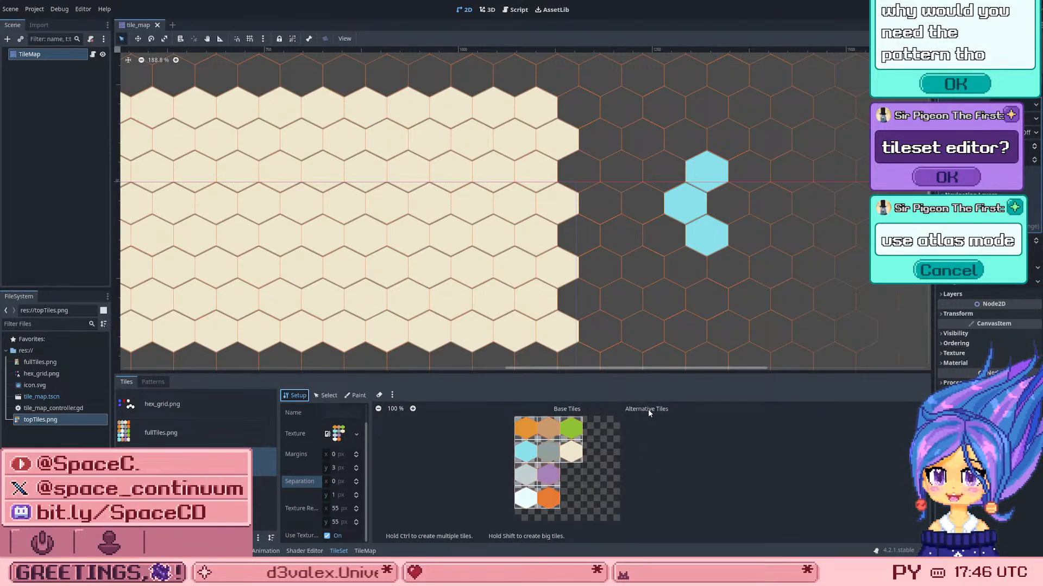
{"action": "left_click", "coordinate": [524, 453]}
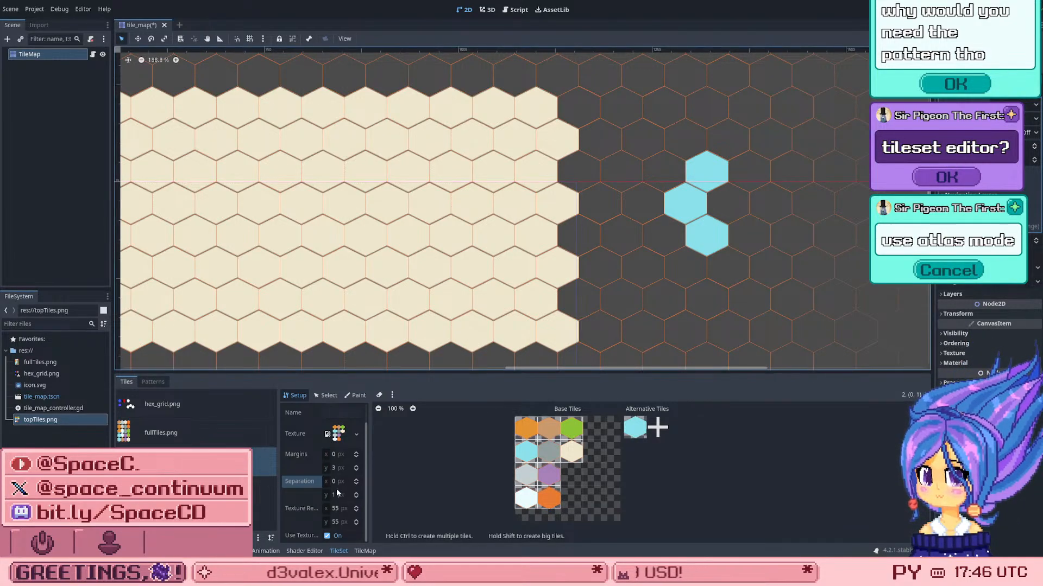
Step: Examine the properties and preview of the light blue hex's alternative tile in the TileSet editor's Select mode
{"action": "left_click", "coordinate": [324, 396]}
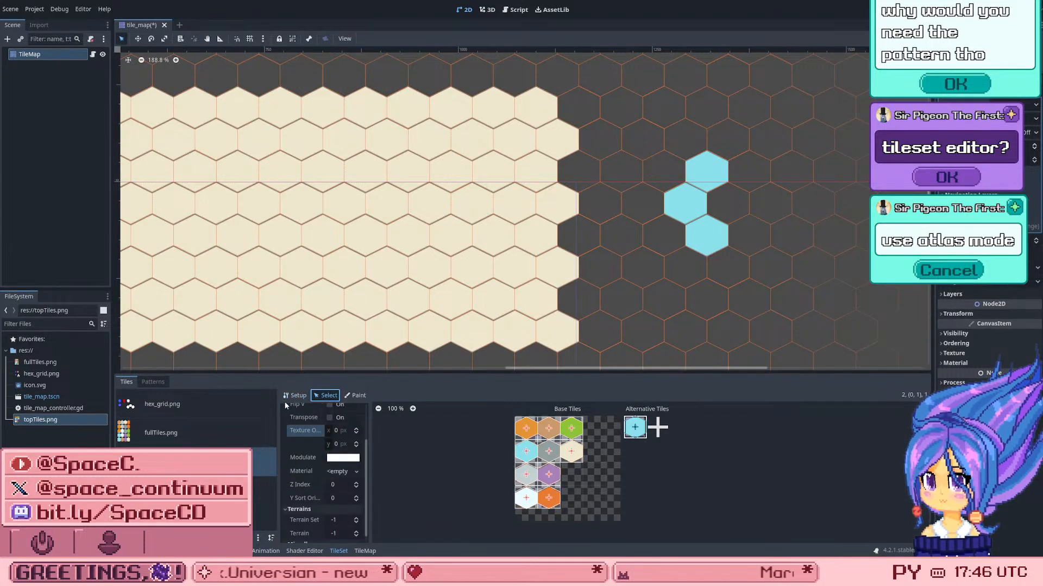
{"action": "left_click", "coordinate": [296, 397]}
{"action": "left_click", "coordinate": [327, 395]}
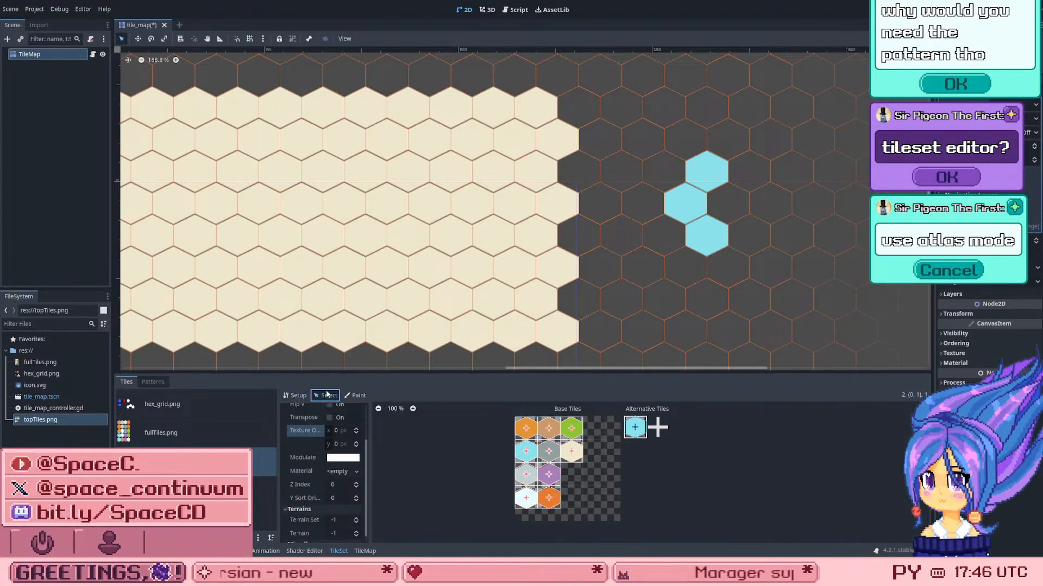
{"action": "scroll", "coordinate": [686, 432], "scroll_direction": "up", "scroll_amount": 6}
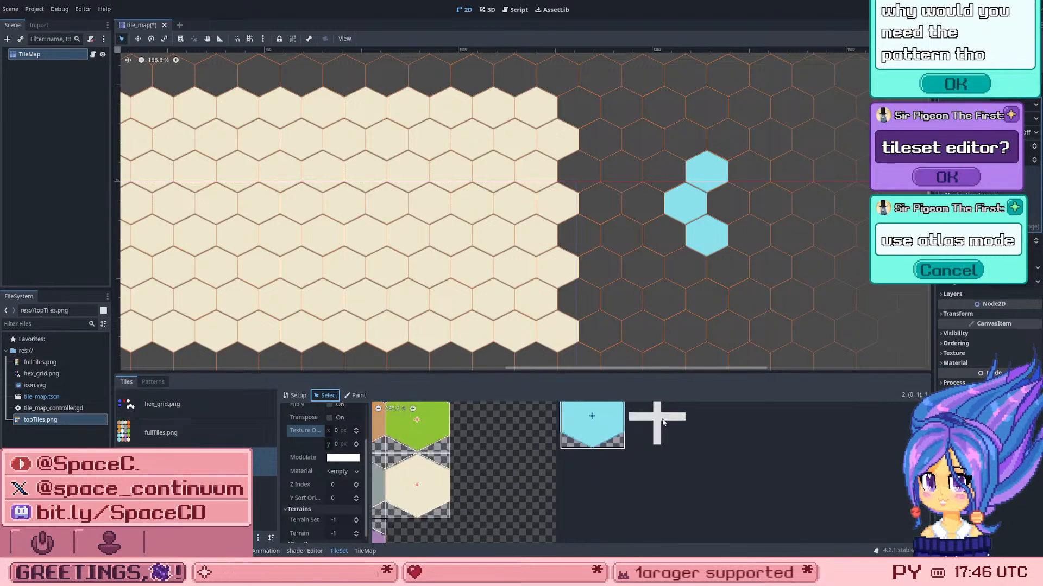
{"action": "scroll", "coordinate": [663, 422], "scroll_direction": "up", "scroll_amount": 1}
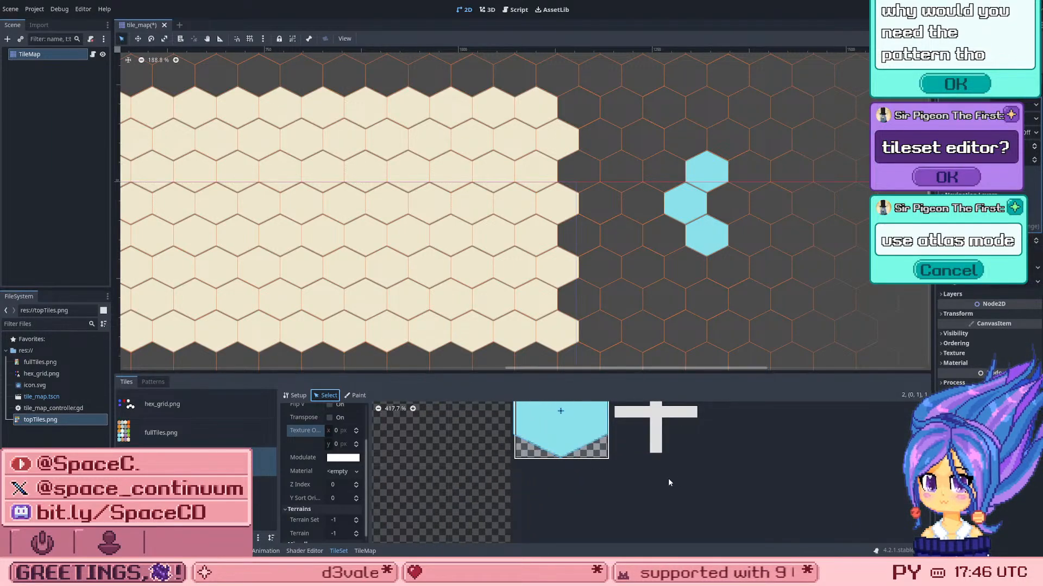
{"action": "scroll", "coordinate": [668, 481], "scroll_direction": "down", "scroll_amount": 5}
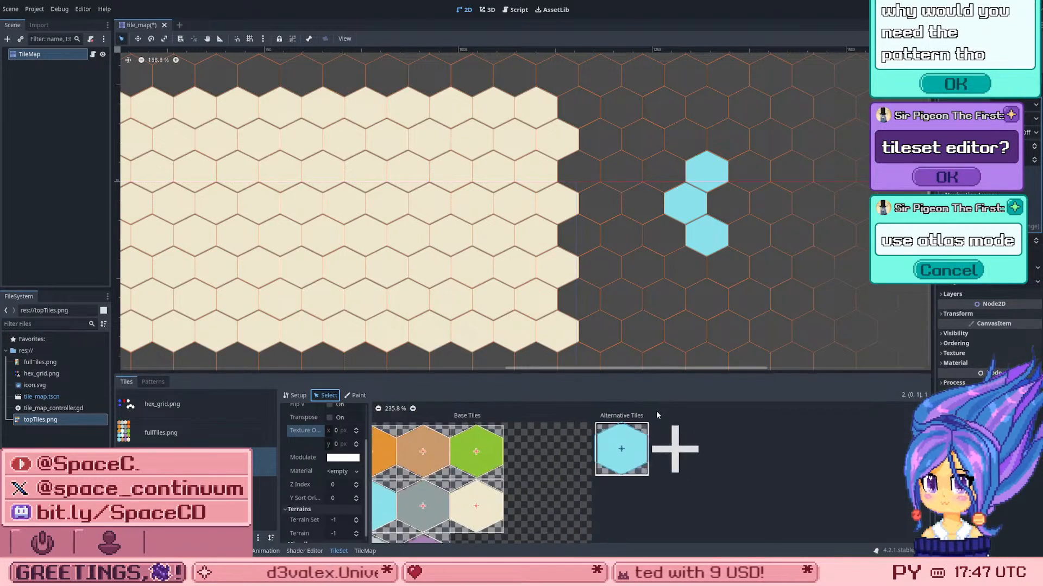
{"action": "scroll", "coordinate": [656, 413], "scroll_direction": "up", "scroll_amount": 3}
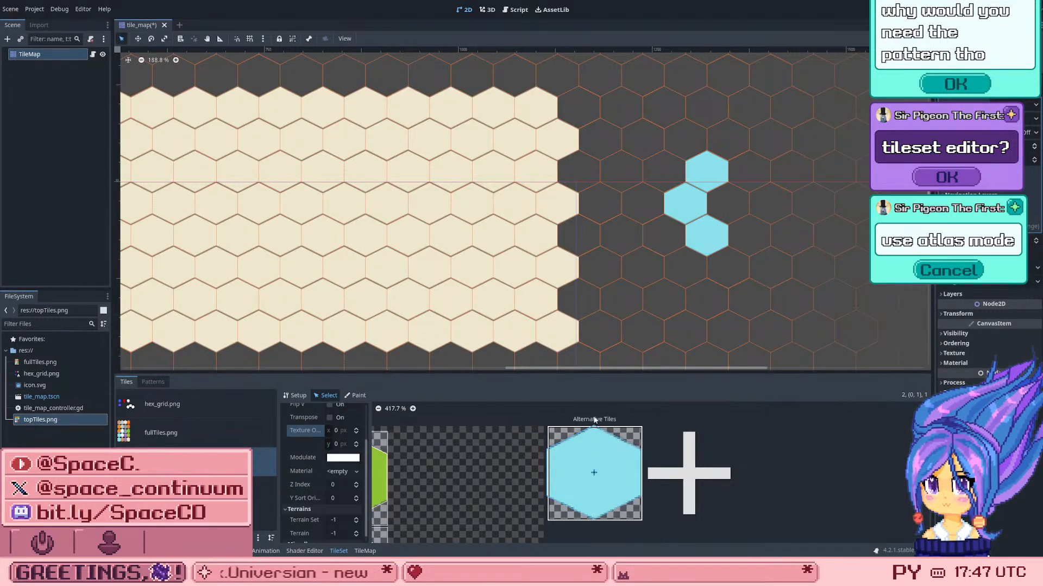
{"action": "scroll", "coordinate": [602, 440], "scroll_direction": "down", "scroll_amount": 3}
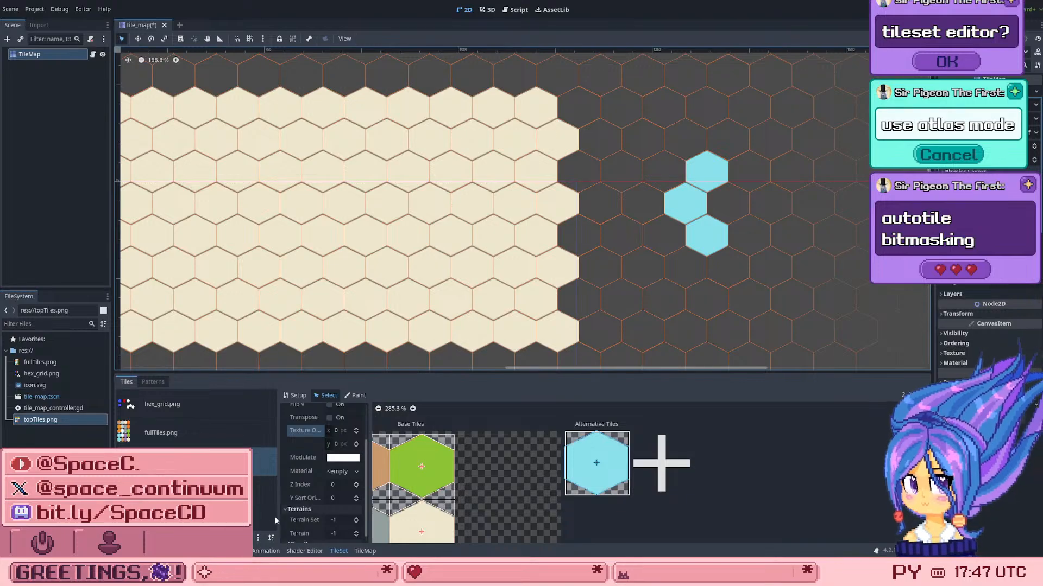
Step: Add a second alternative tile for the light blue hex and paint both alternatives with the blue Modulate colour
{"action": "left_click", "coordinate": [358, 396]}
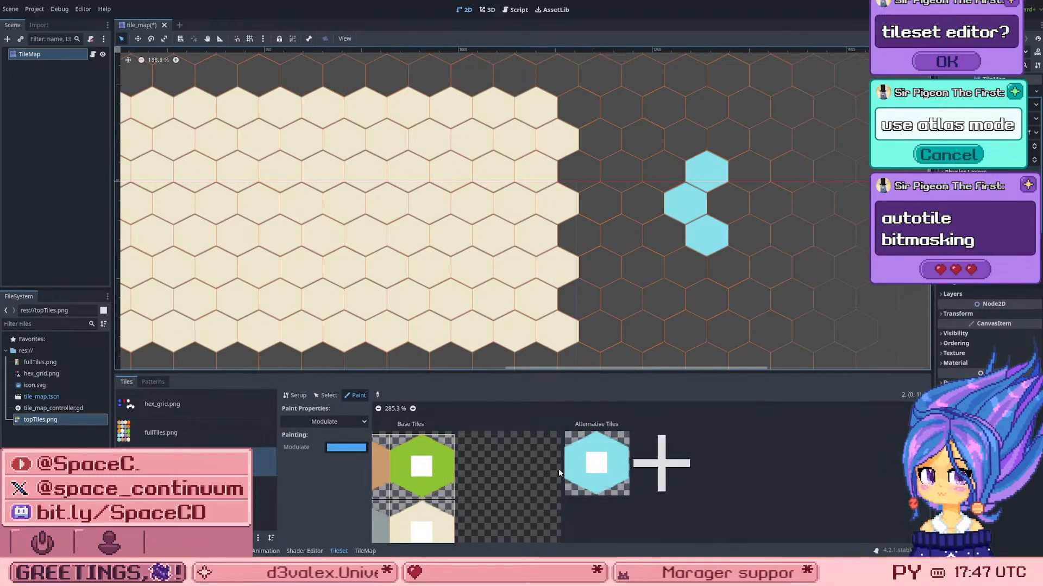
{"action": "left_click", "coordinate": [661, 463]}
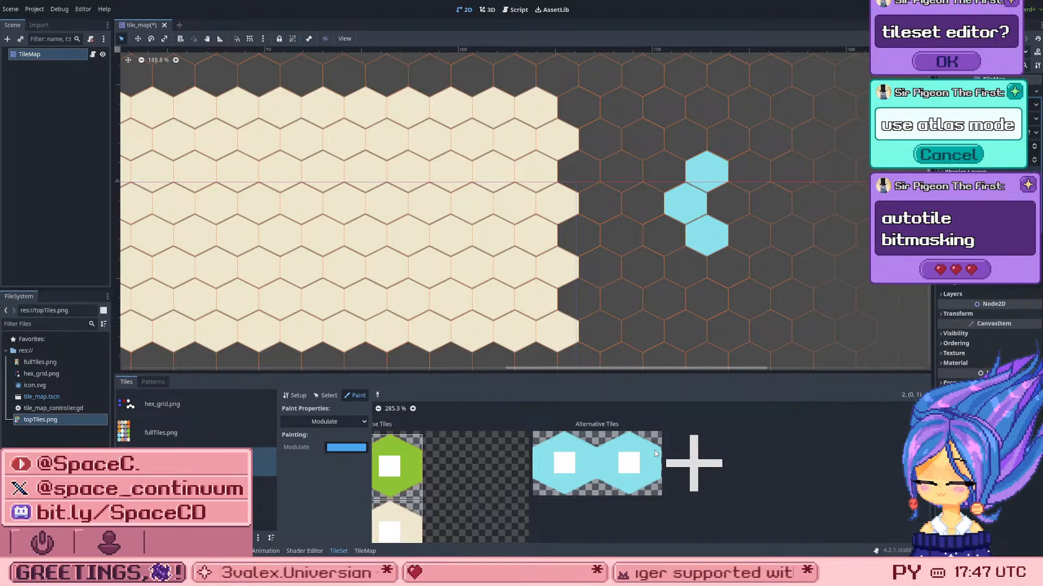
{"action": "left_click_drag", "start_coordinate": [630, 478], "coordinate": [596, 490]}
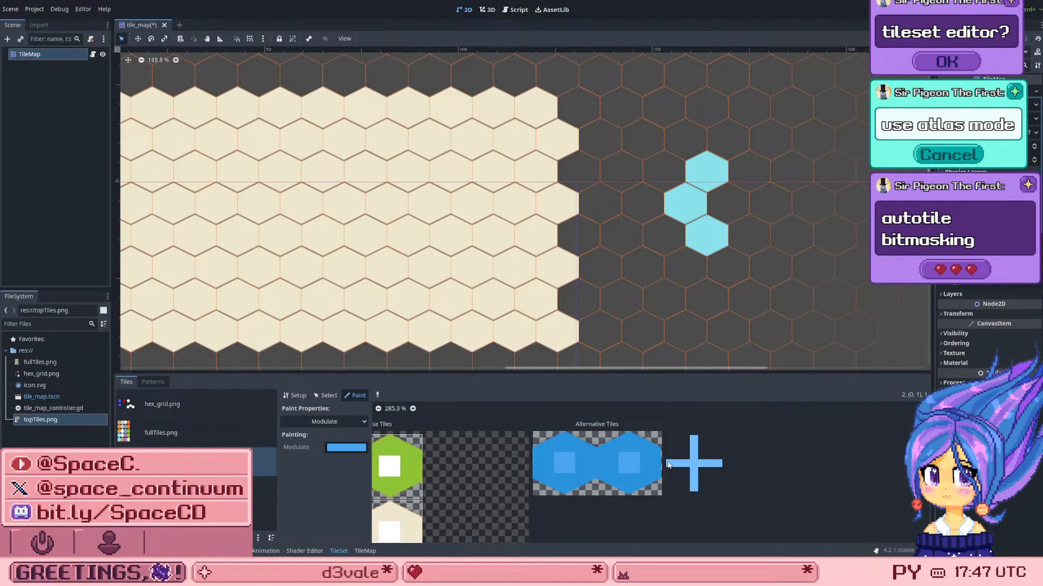
{"action": "scroll", "coordinate": [598, 461], "scroll_direction": "down", "scroll_amount": 5}
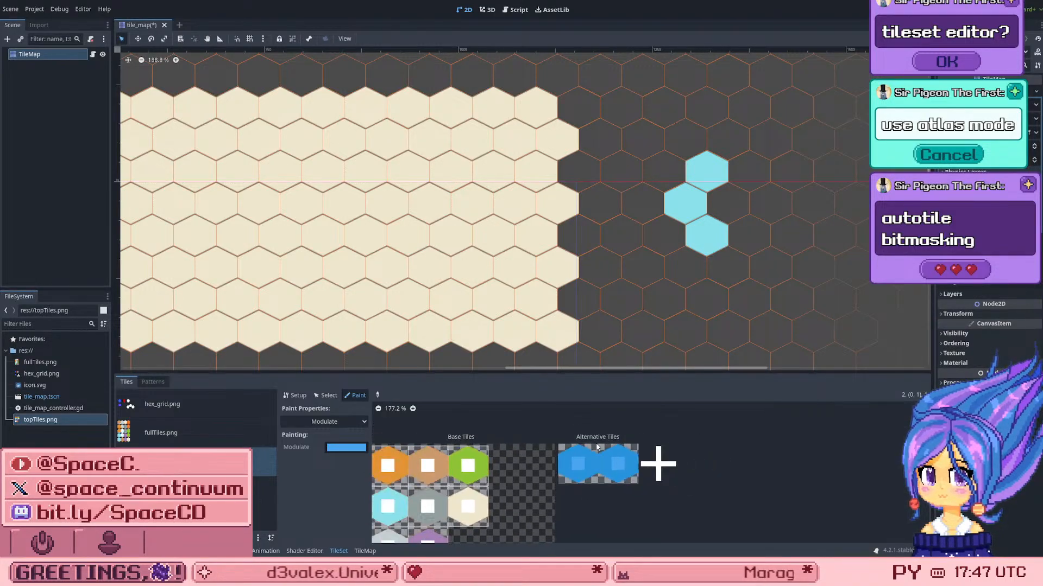
{"action": "scroll", "coordinate": [624, 499], "scroll_direction": "up", "scroll_amount": 4}
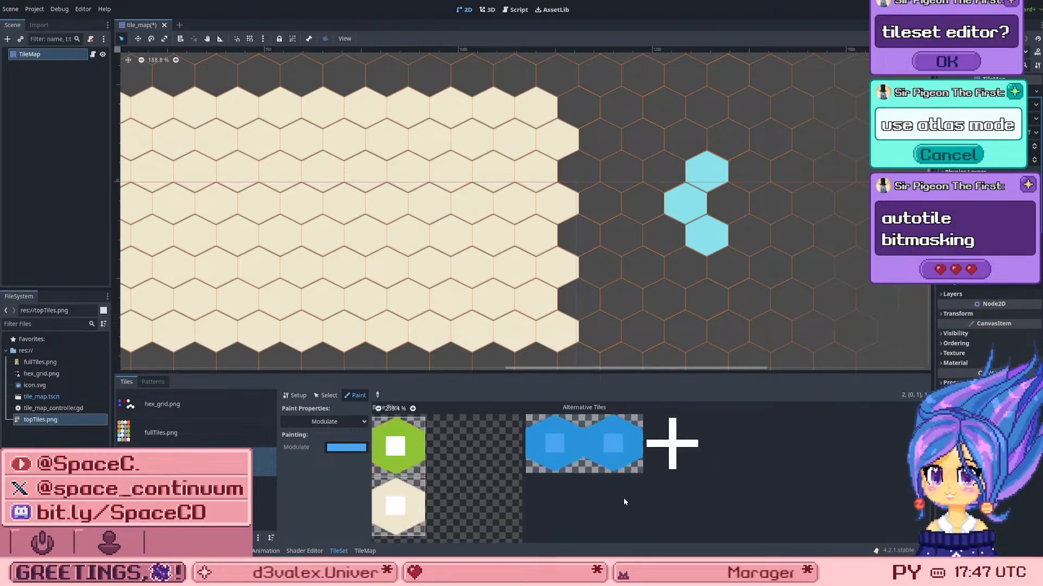
Step: Compare the two blue alternative tiles by selecting each in turn in the TileSet editor's Select mode
{"action": "left_click", "coordinate": [327, 395]}
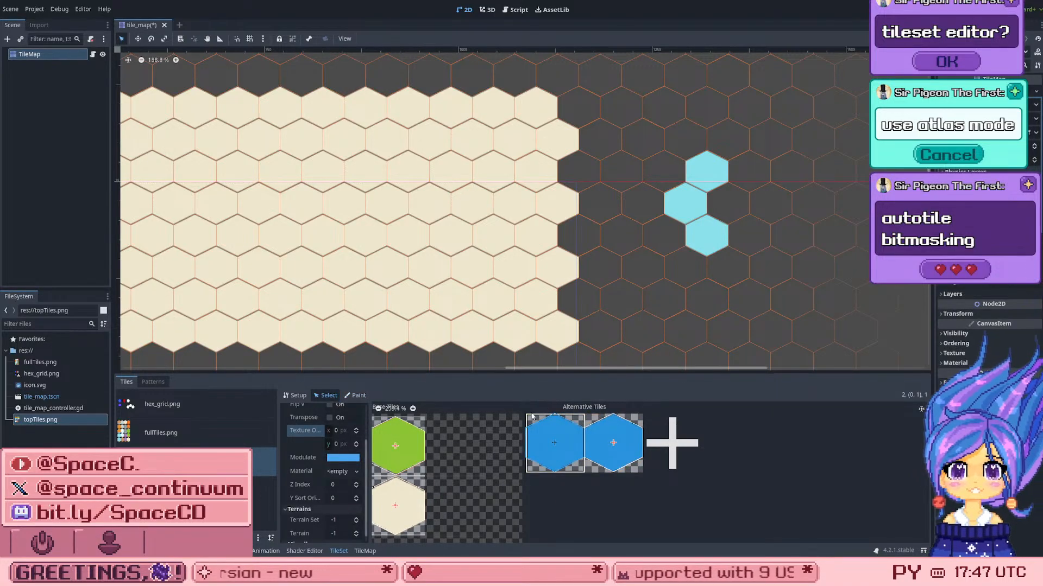
{"action": "left_click", "coordinate": [613, 448]}
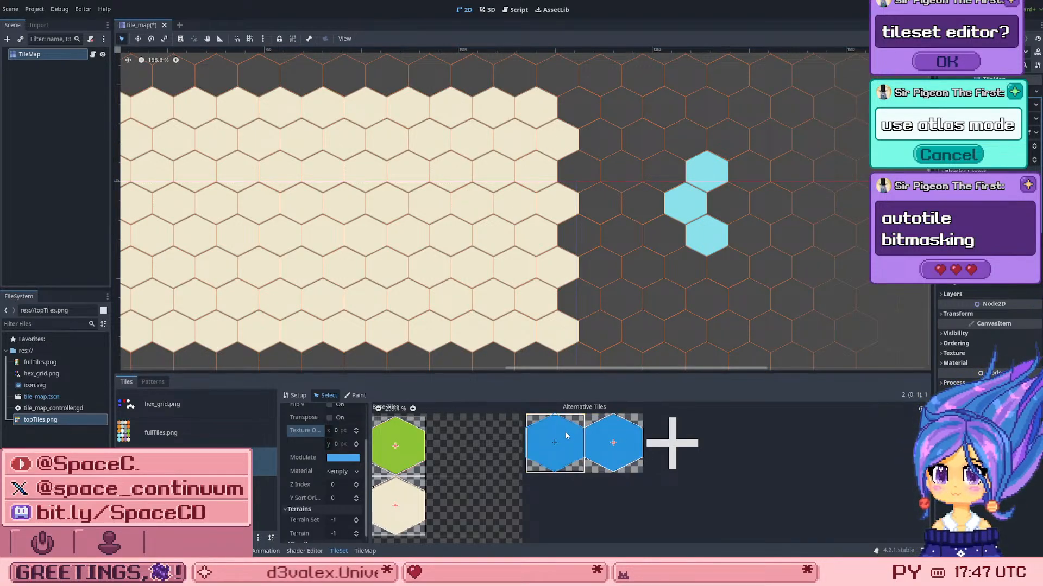
{"action": "left_click", "coordinate": [543, 442]}
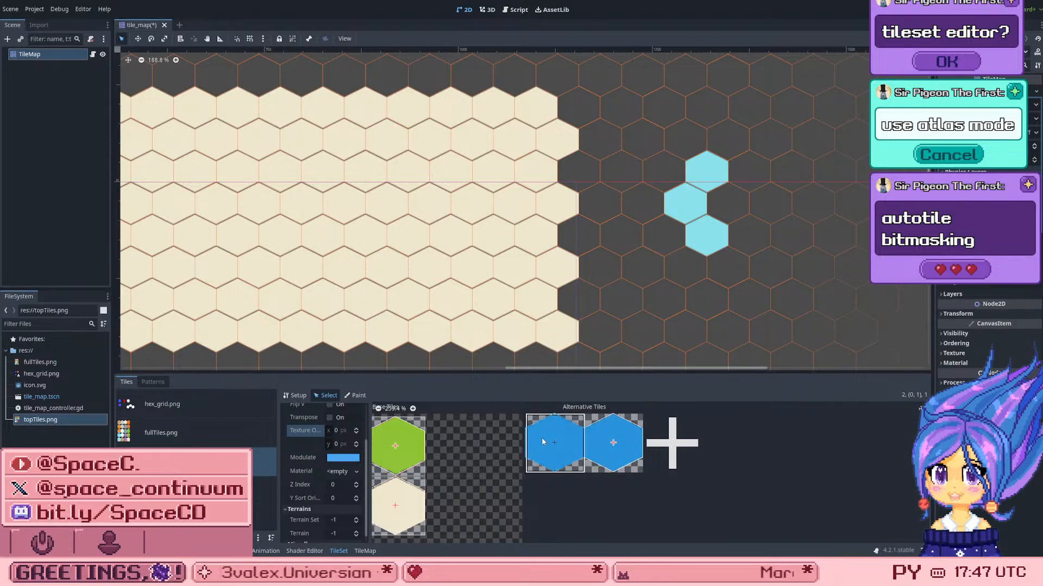
{"action": "left_click", "coordinate": [593, 444]}
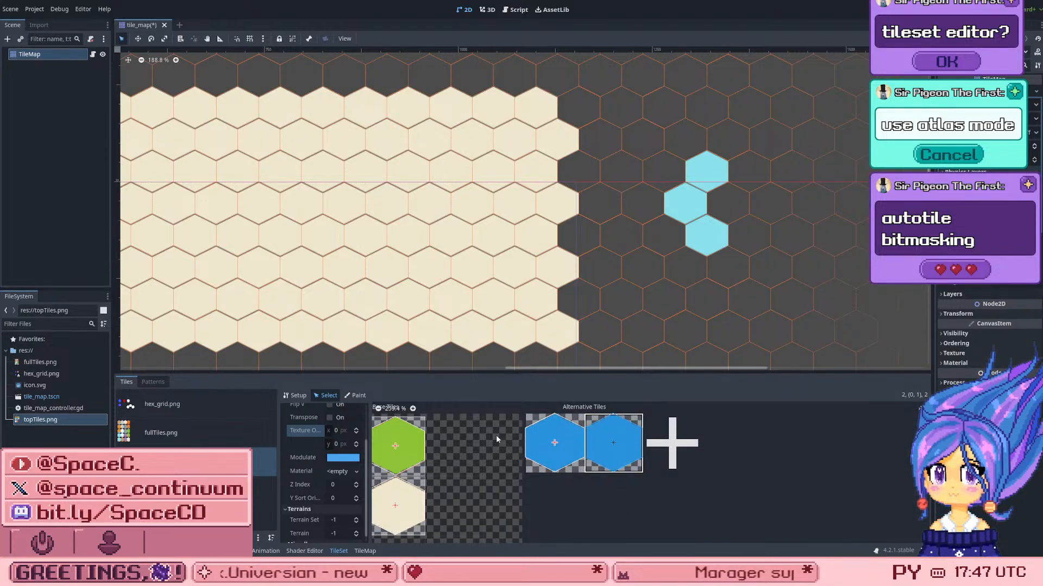
{"action": "left_click", "coordinate": [554, 443]}
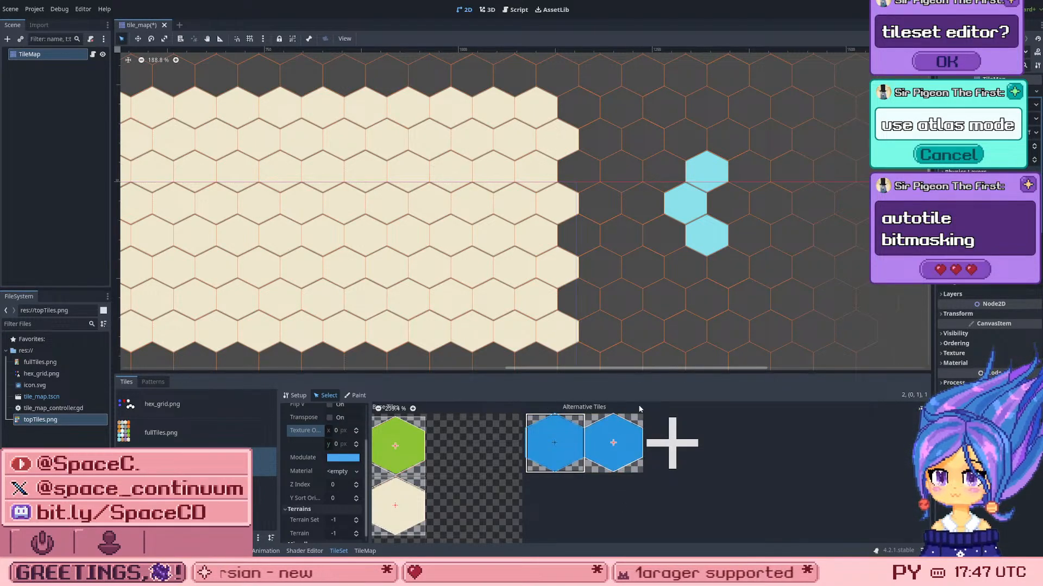
{"action": "left_click", "coordinate": [620, 440]}
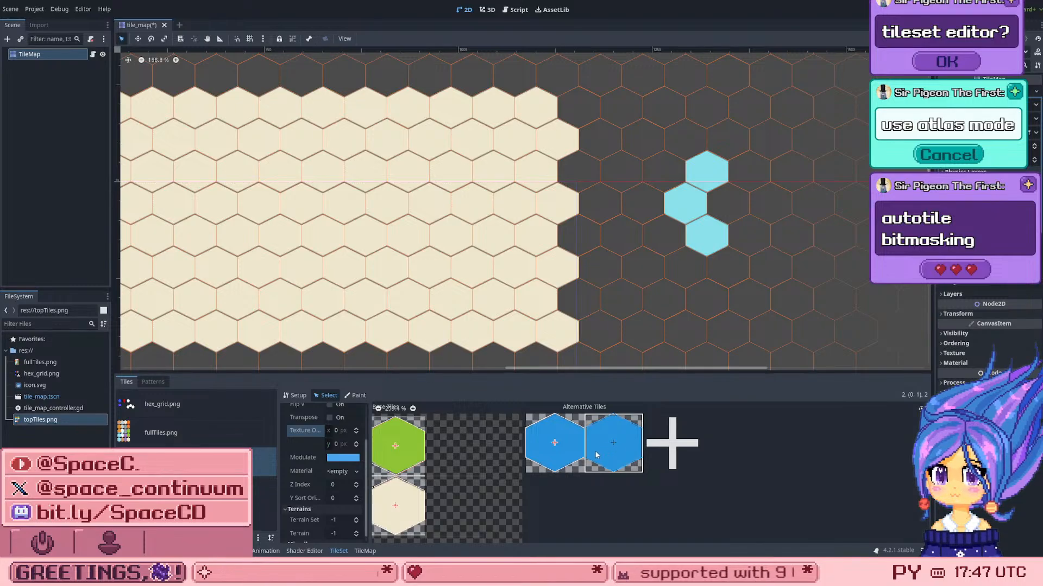
{"action": "left_click", "coordinate": [535, 452]}
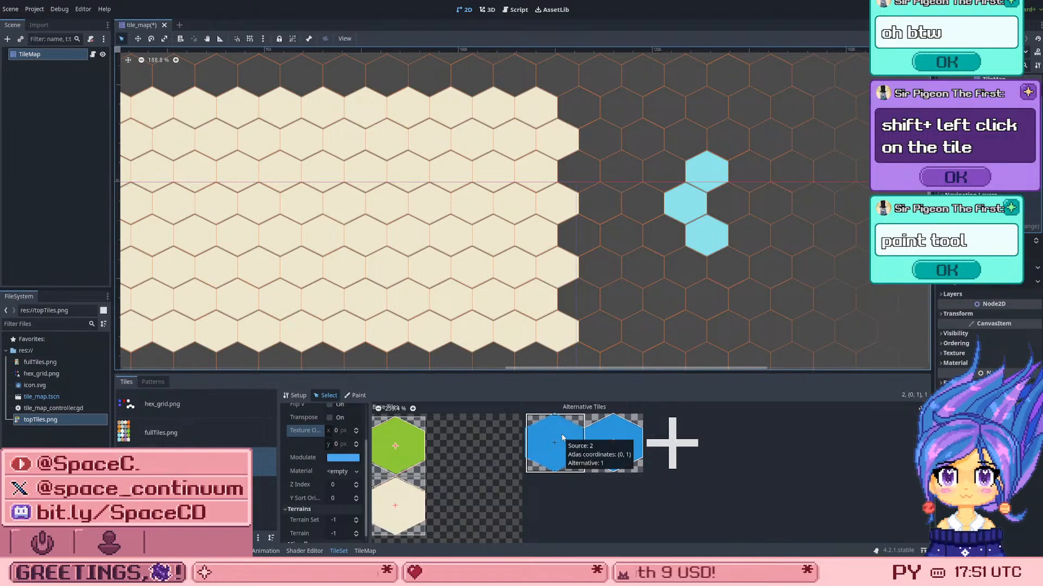
Step: Try painting the blue Modulate colour onto the base tiles, including the light blue hex, and undo each attempt
{"action": "left_click", "coordinate": [357, 395]}
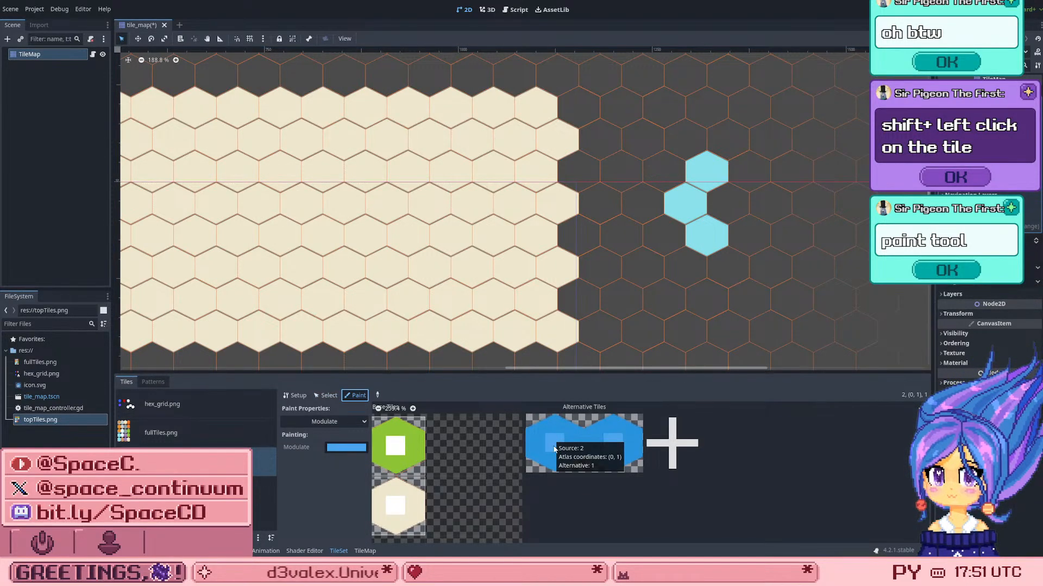
{"action": "scroll", "coordinate": [474, 446], "scroll_direction": "down", "scroll_amount": 4}
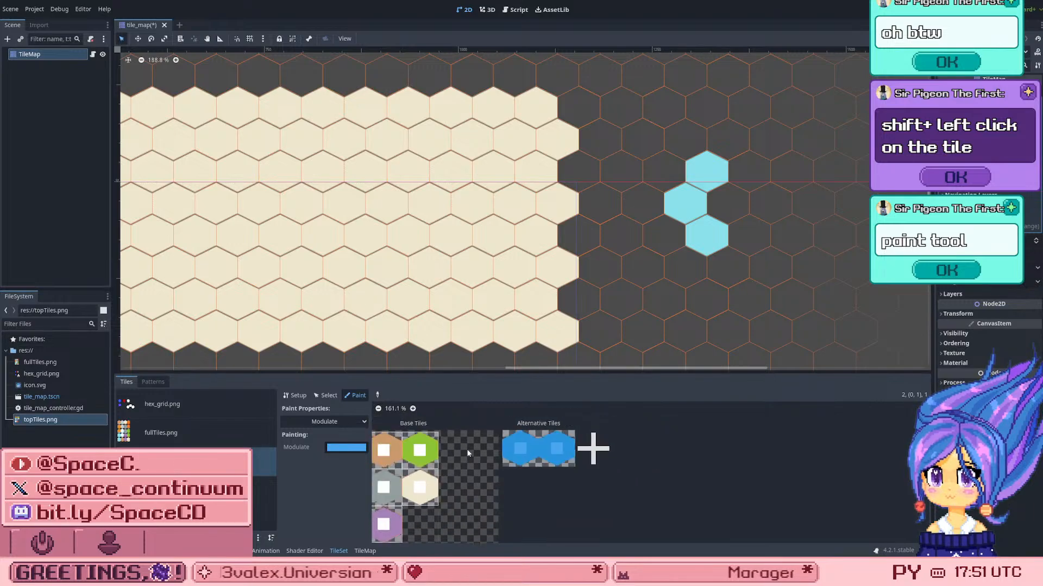
{"action": "scroll", "coordinate": [435, 459], "scroll_direction": "up", "scroll_amount": 2}
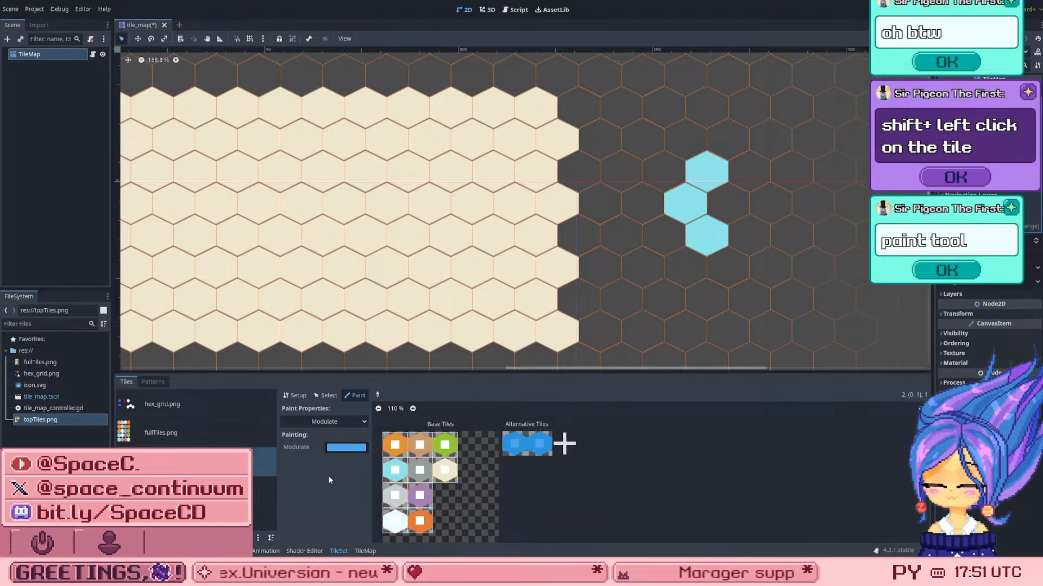
{"action": "left_click", "coordinate": [395, 469]}
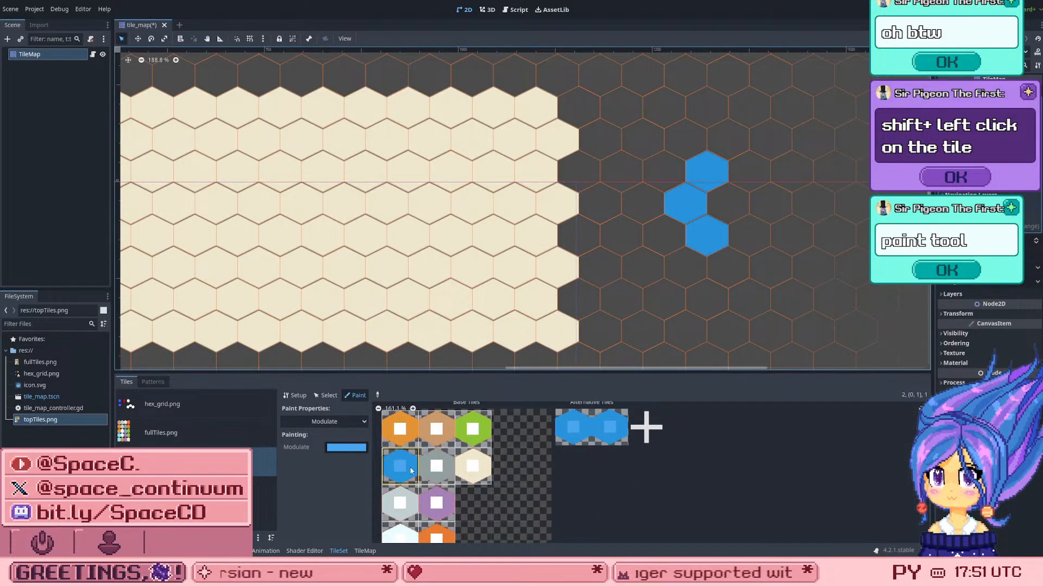
{"action": "key", "text": "ctrl+z"}
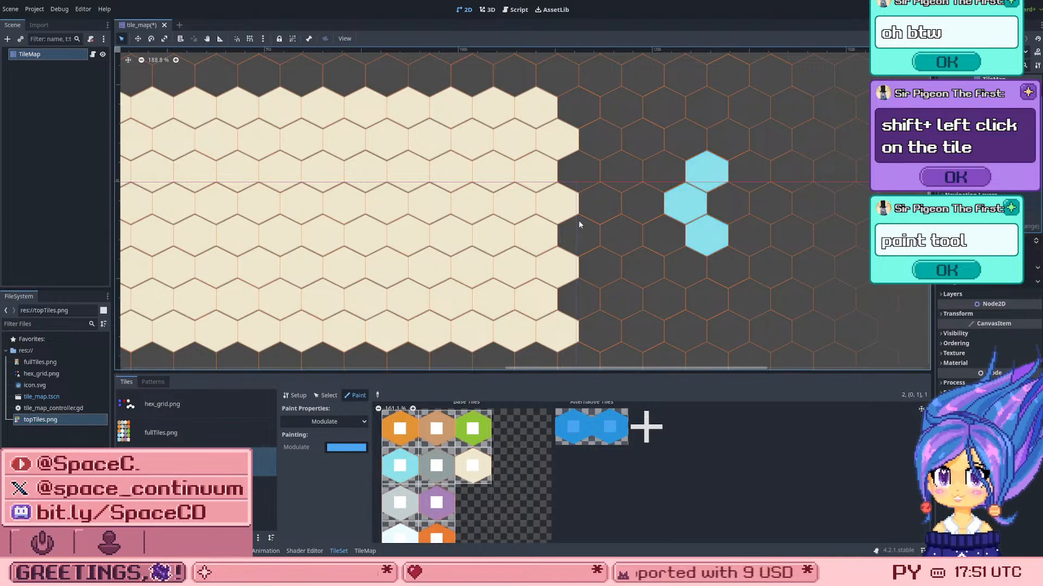
{"action": "left_click", "coordinate": [400, 465]}
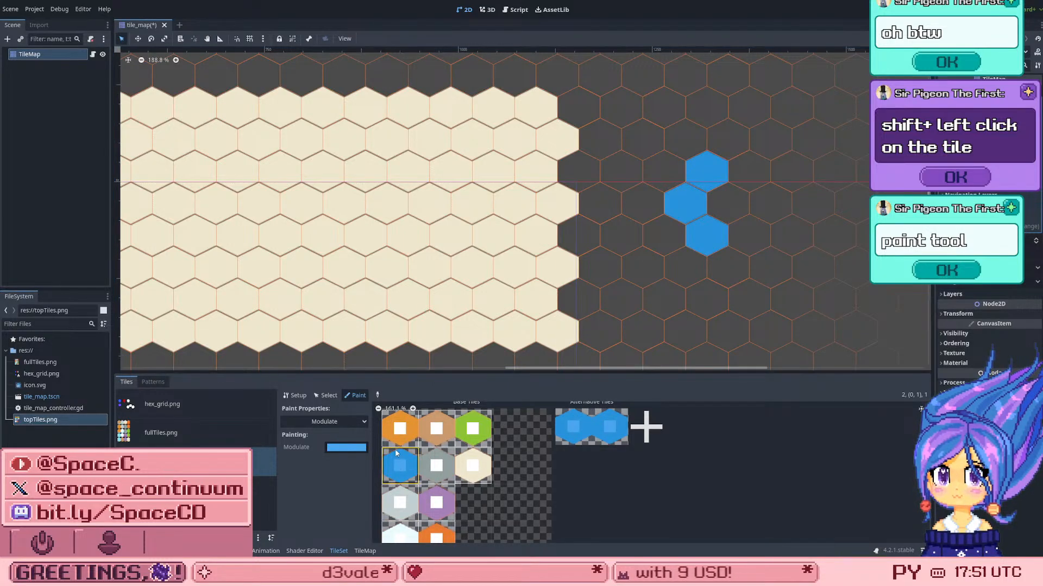
{"action": "key", "text": "ctrl+z"}
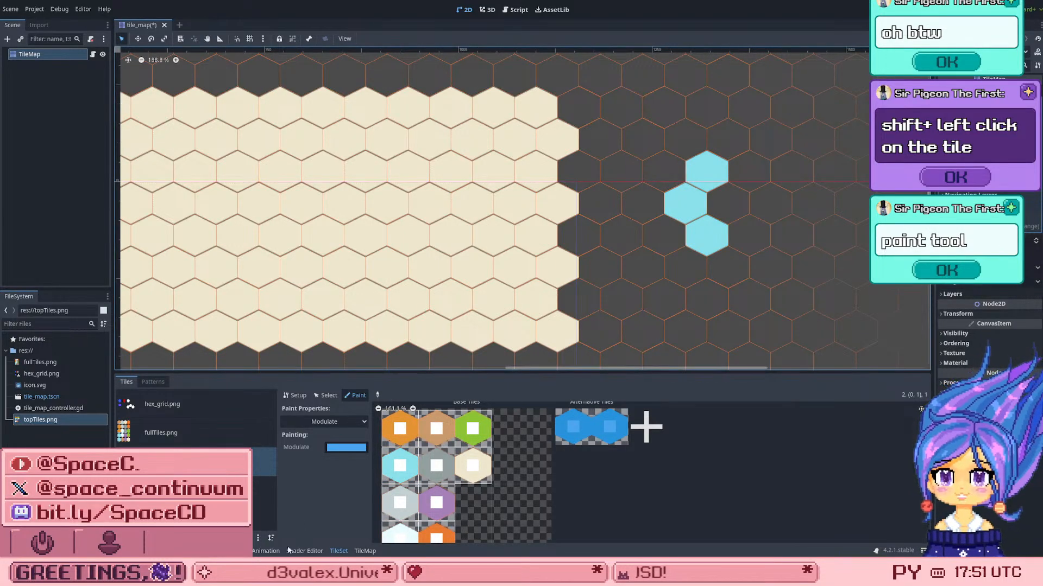
{"action": "left_click", "coordinate": [420, 466]}
{"action": "key", "text": "ctrl+z"}
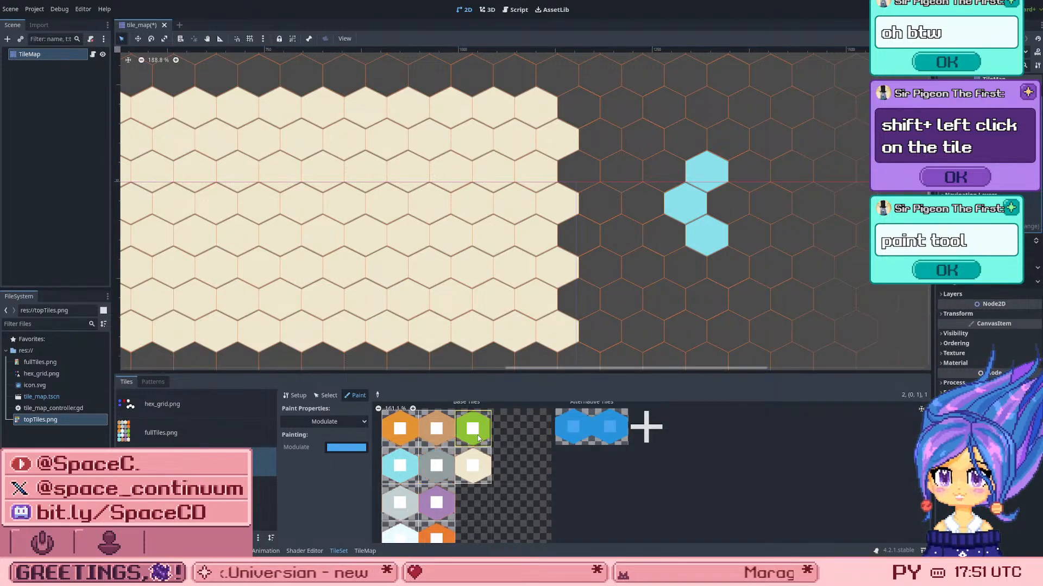
Step: Try painting the blue Modulate colour onto the cream base hex and undo each attempt
{"action": "left_click", "coordinate": [477, 467]}
{"action": "key", "text": "ctrl+z"}
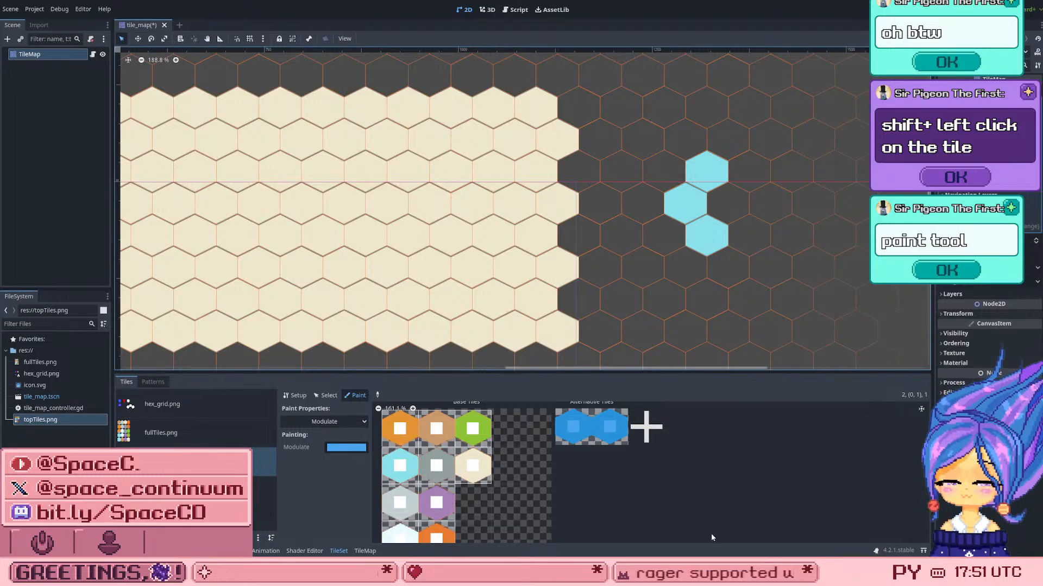
{"action": "left_click", "coordinate": [470, 460]}
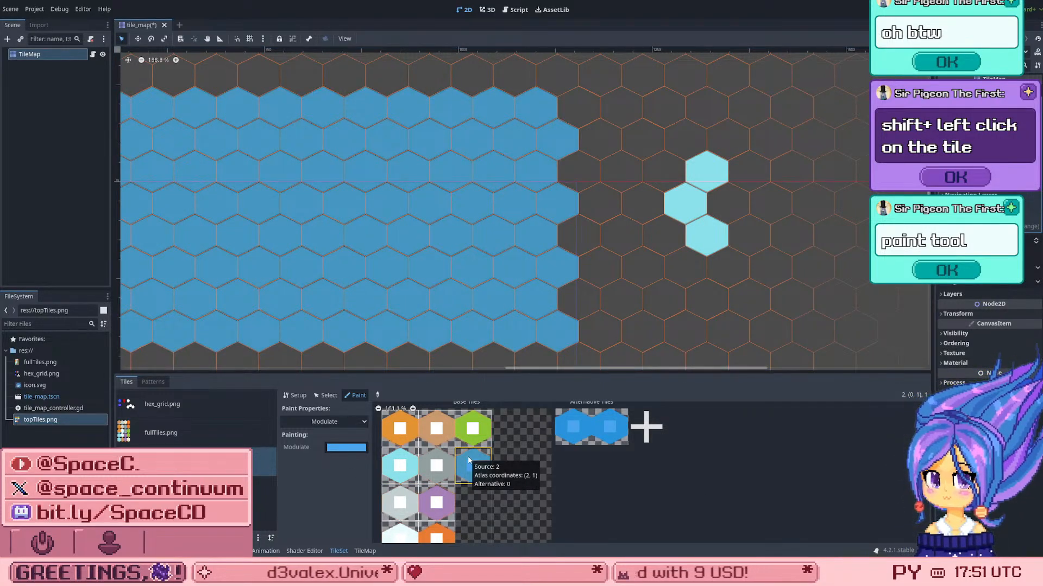
{"action": "key", "text": "ctrl+z"}
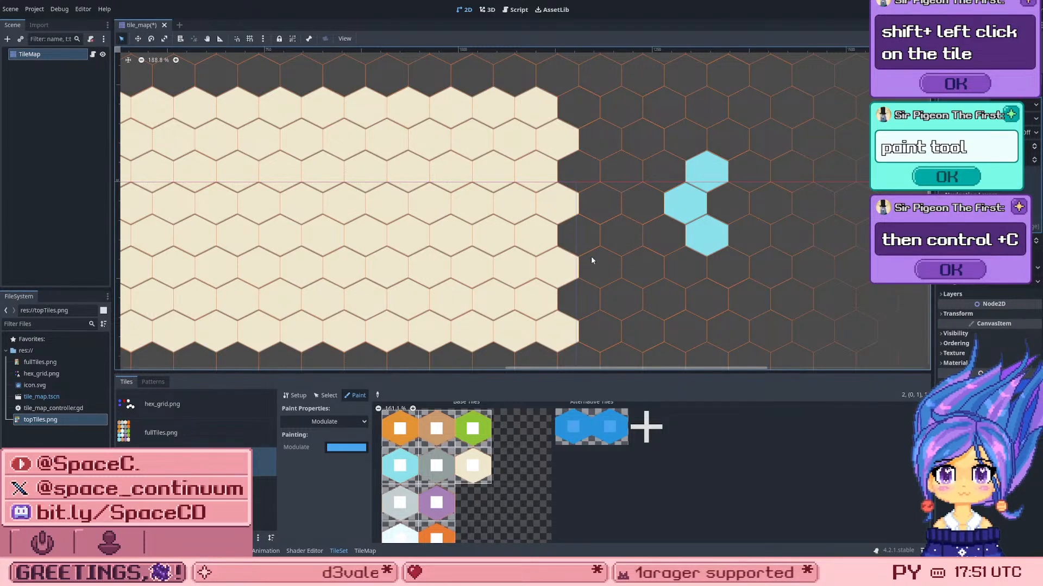
{"action": "left_click", "coordinate": [474, 471]}
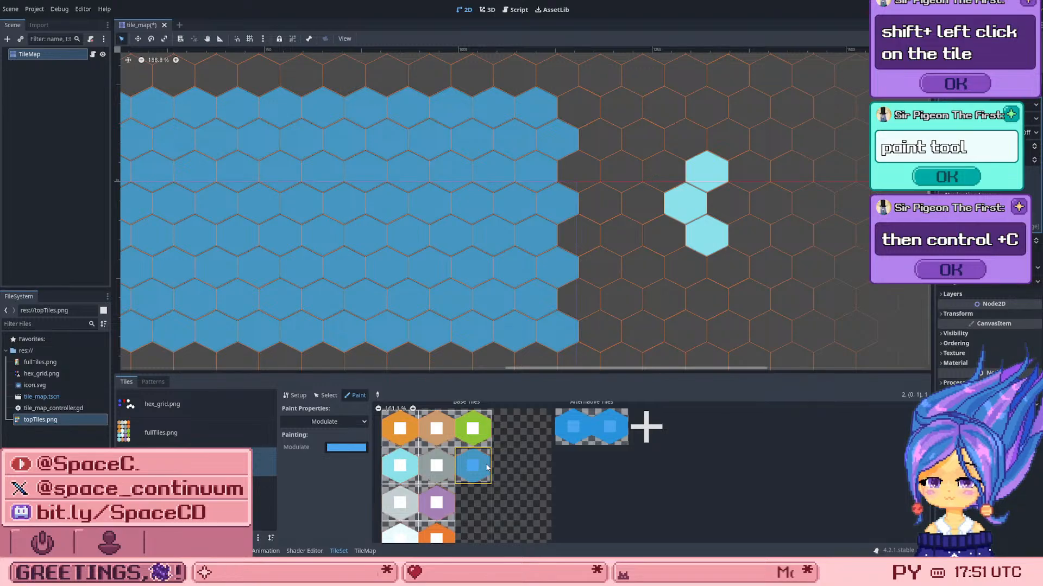
{"action": "left_click_drag", "start_coordinate": [485, 457], "coordinate": [485, 429]}
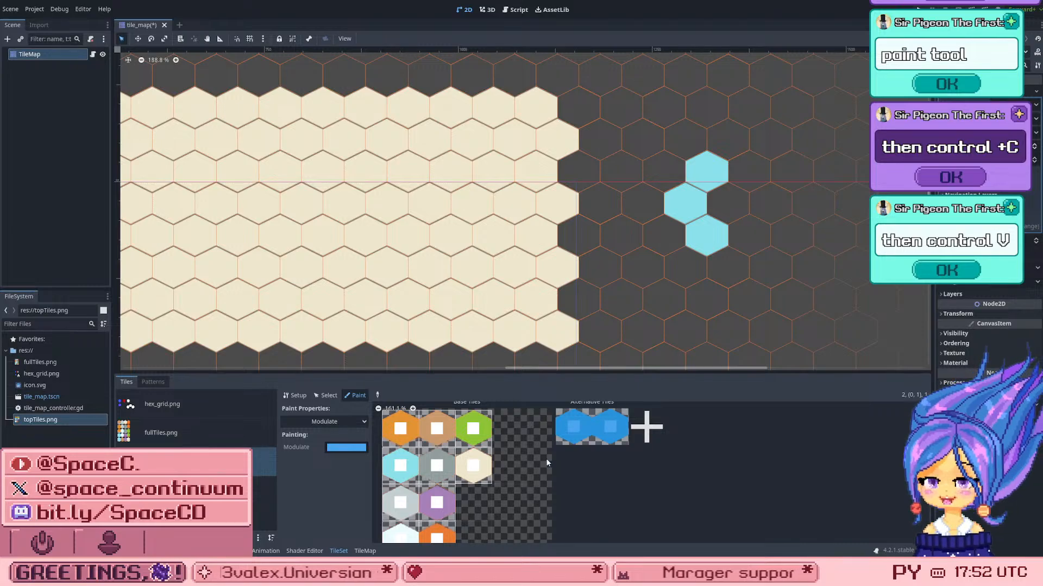
{"action": "left_click", "coordinate": [437, 476]}
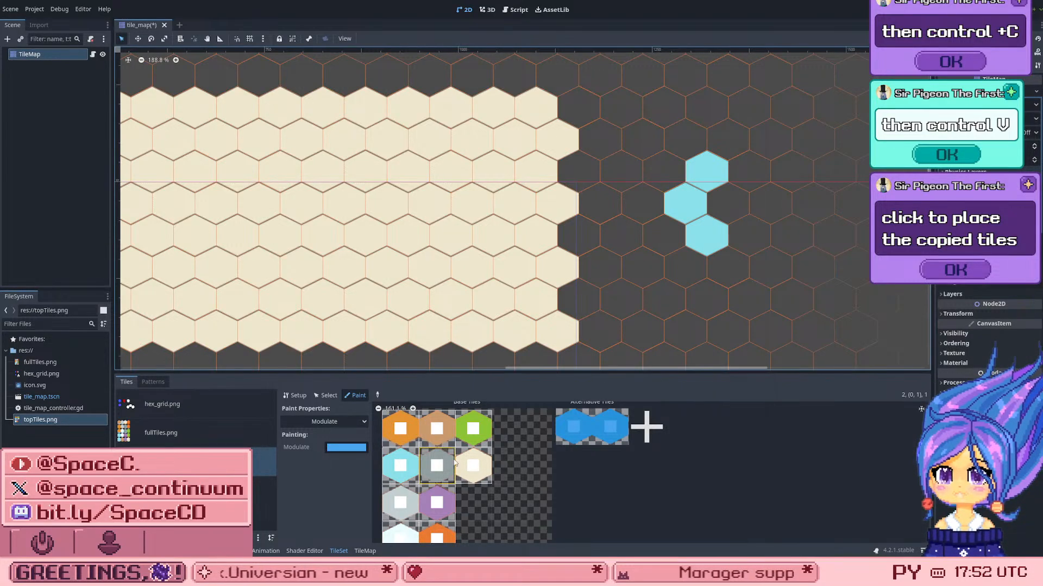
Step: Paint the light blue base hex with the blue Modulate colour in the TileSet editor
{"action": "left_click", "coordinate": [401, 467]}
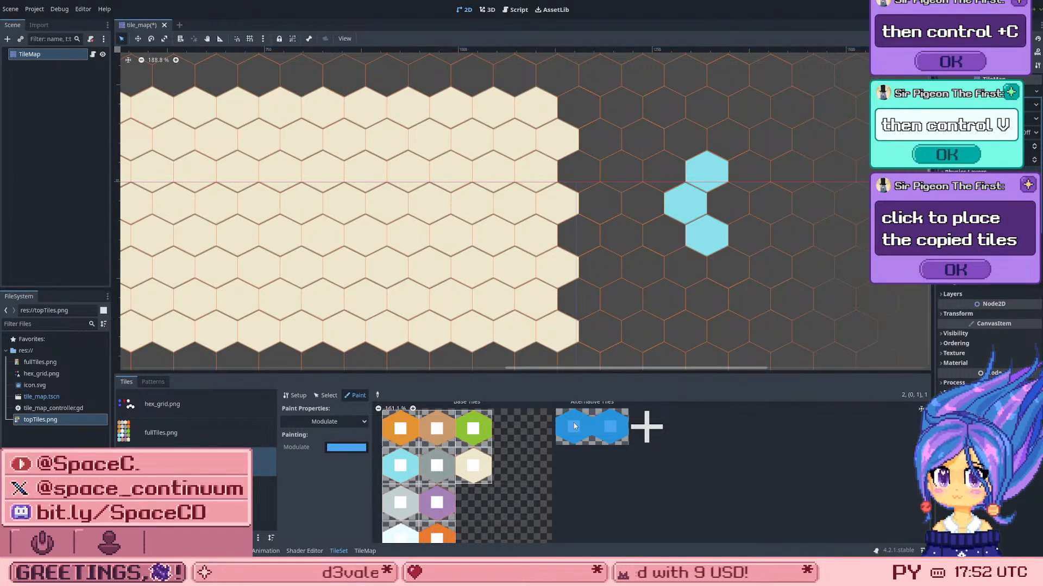
{"action": "scroll", "coordinate": [575, 432], "scroll_direction": "down", "scroll_amount": 3}
{"action": "scroll", "coordinate": [579, 447], "scroll_direction": "up", "scroll_amount": 2}
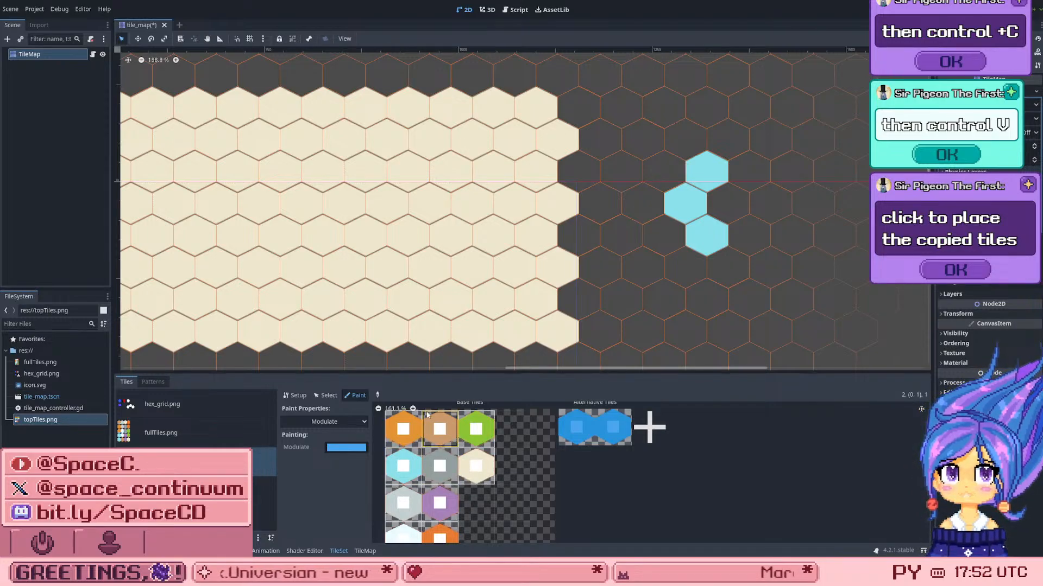
{"action": "left_click", "coordinate": [393, 477]}
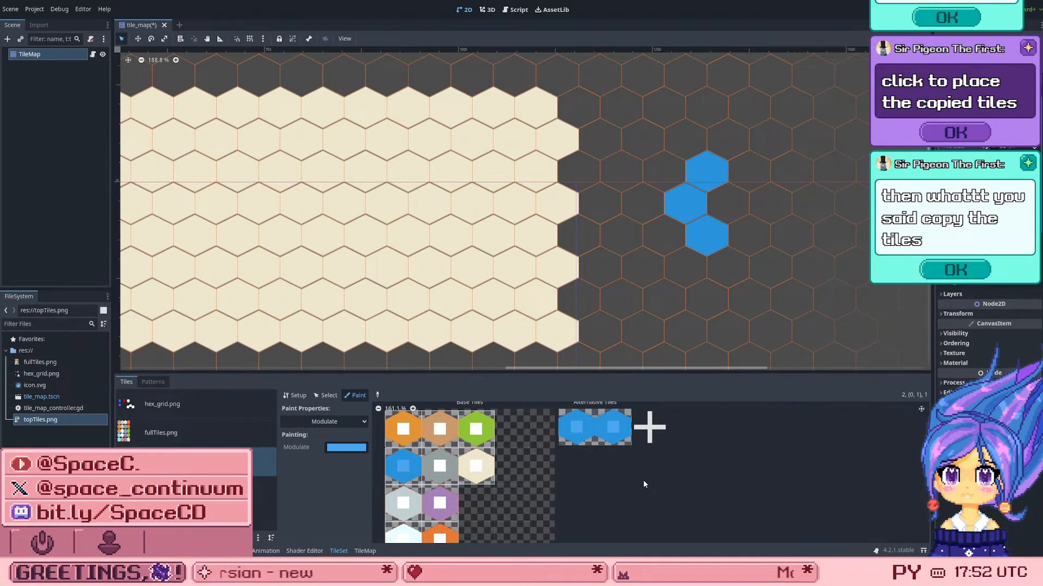
Step: Try placing the blue-tinted base hex in the scene directly from the TileSet editor
{"action": "left_click", "coordinate": [359, 551]}
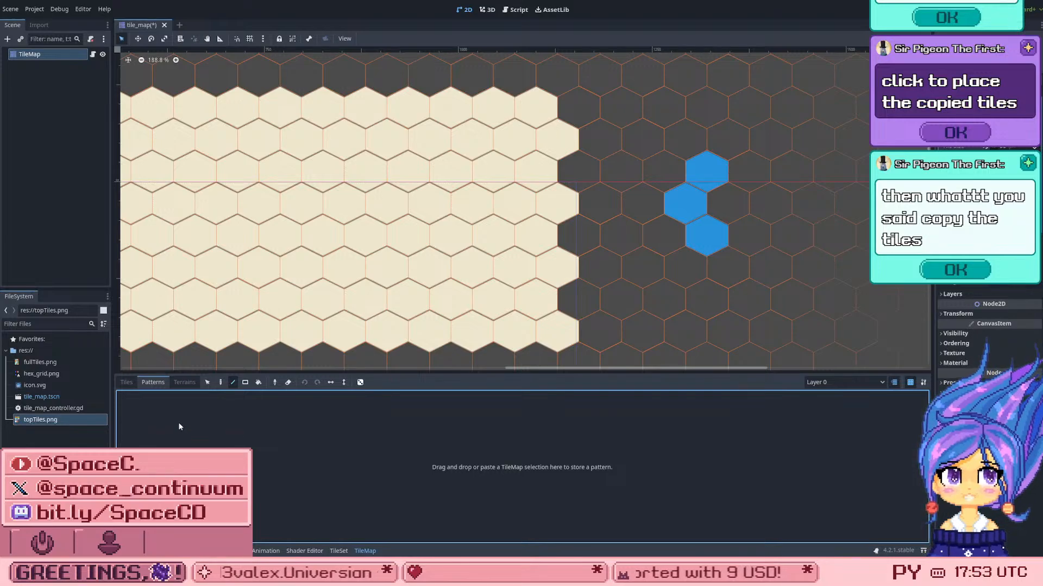
{"action": "left_click", "coordinate": [339, 551]}
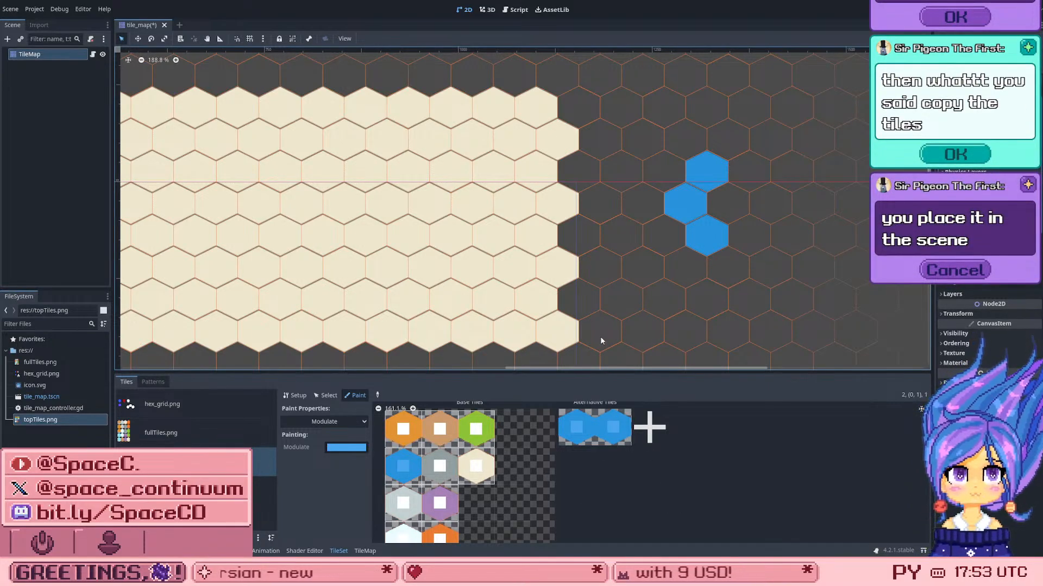
{"action": "left_click", "coordinate": [659, 269]}
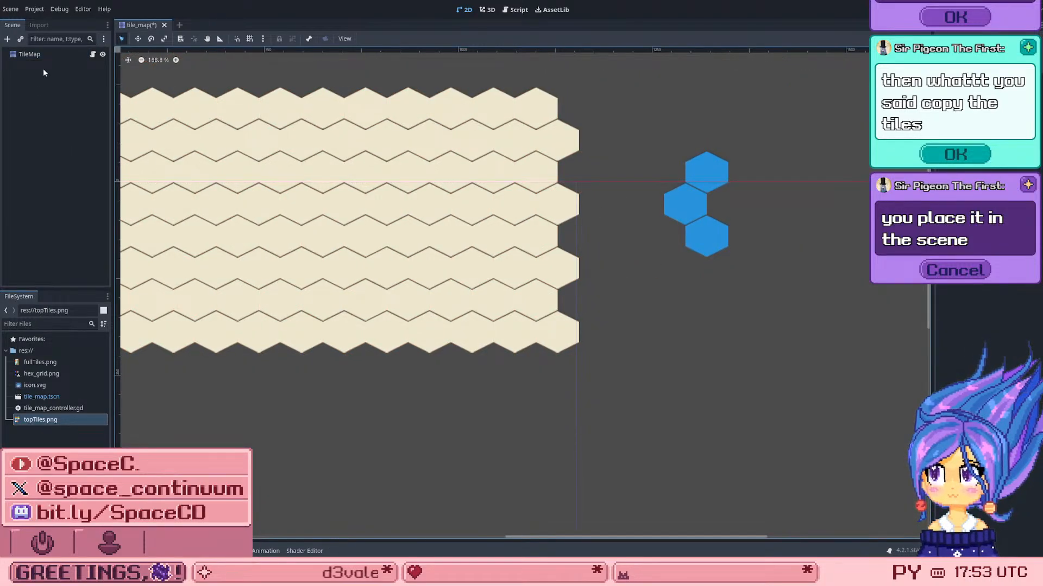
{"action": "left_click", "coordinate": [43, 55]}
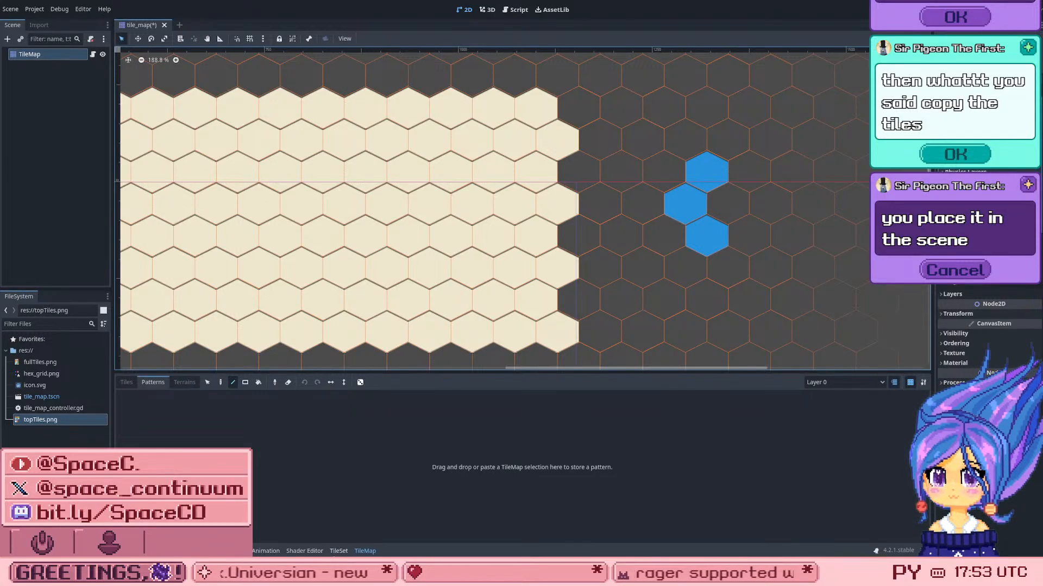
{"action": "left_click", "coordinate": [339, 551]}
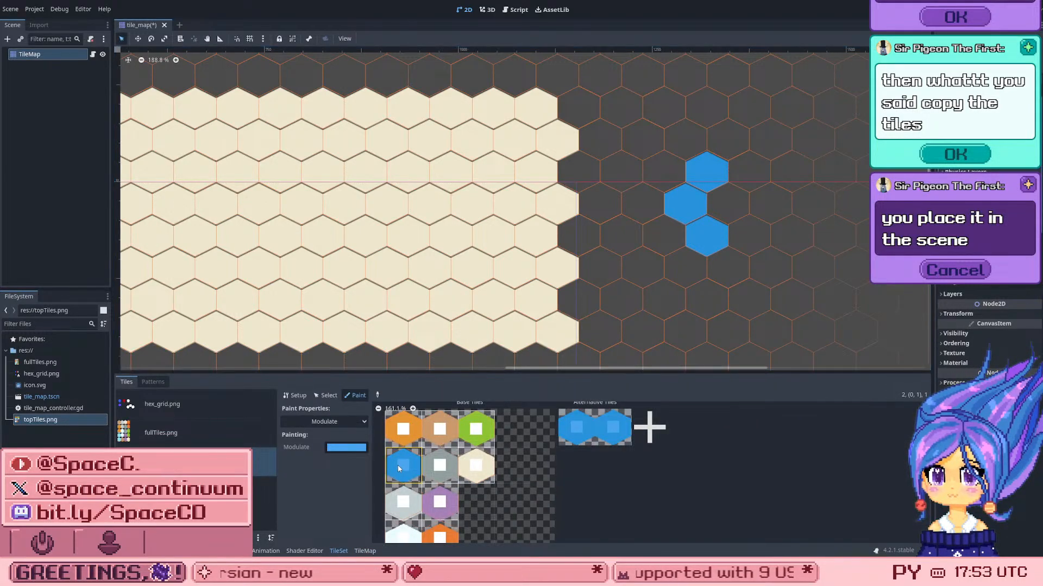
{"action": "left_click", "coordinate": [660, 210]}
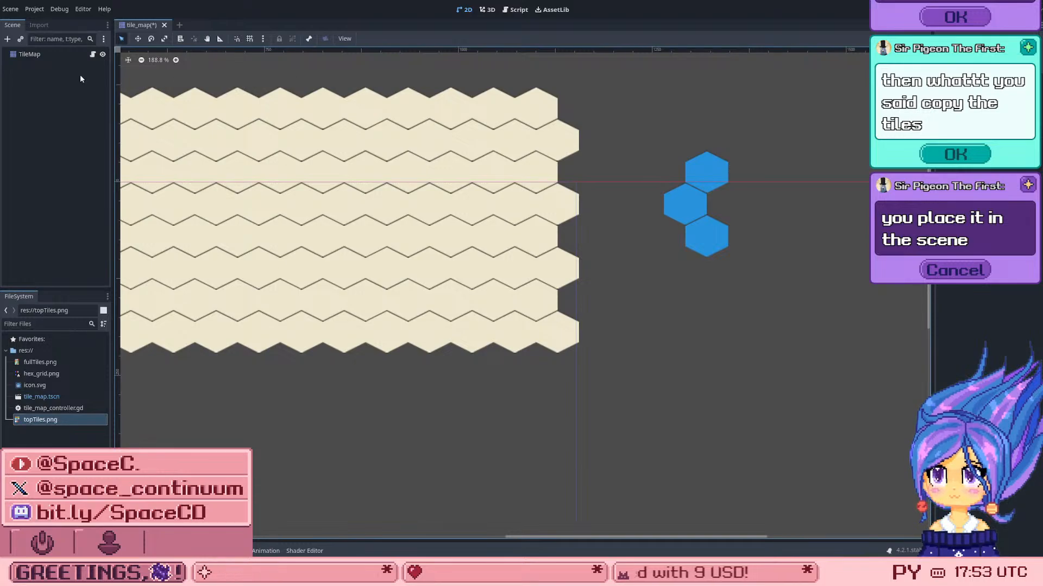
Step: Reselect the TileMap node and choose the blue-tinted base hex from its tile palette for painting
{"action": "left_click", "coordinate": [32, 55]}
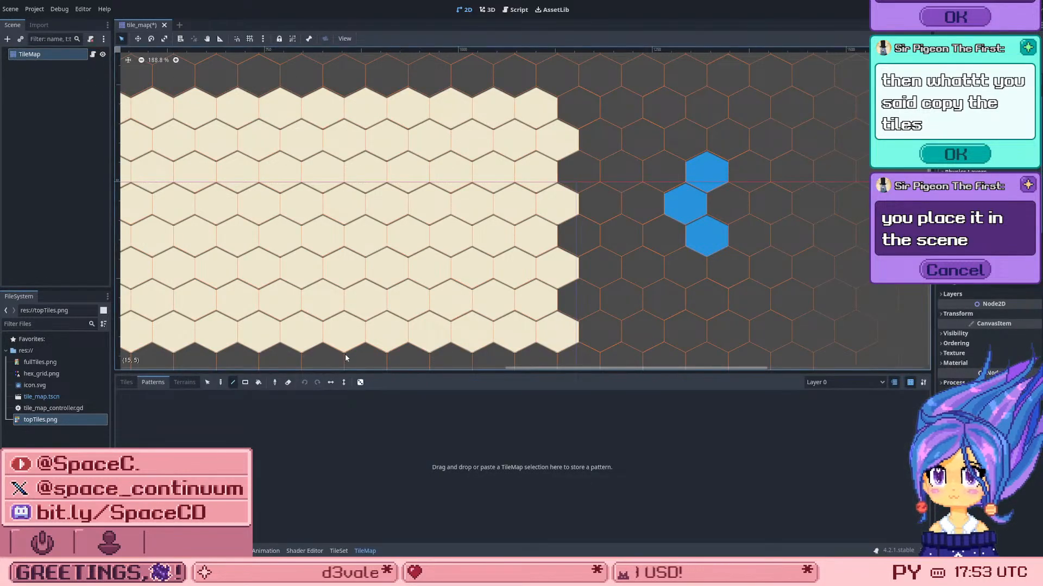
{"action": "left_click", "coordinate": [126, 383]}
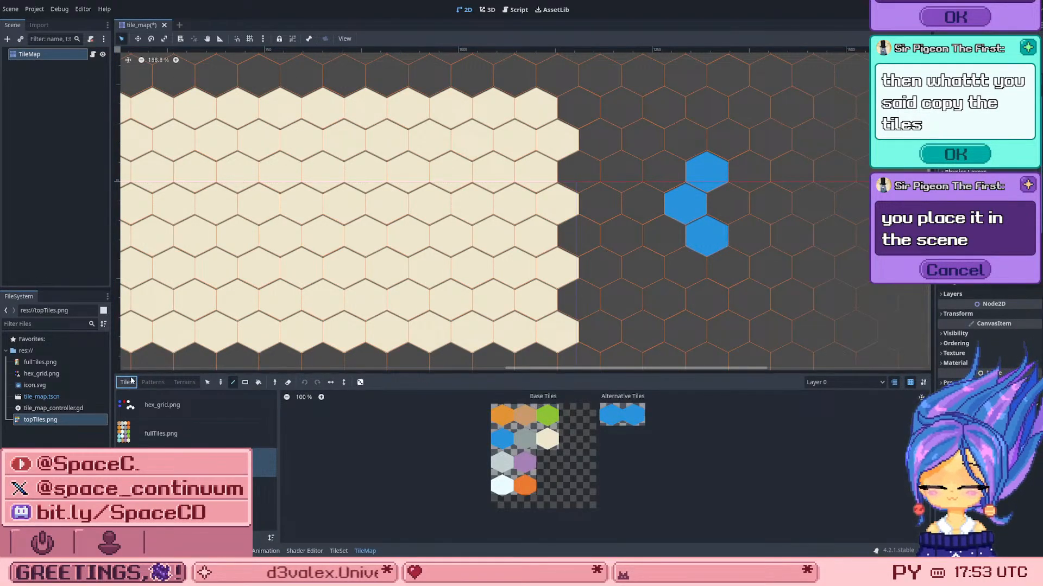
{"action": "scroll", "coordinate": [439, 418], "scroll_direction": "up", "scroll_amount": 5}
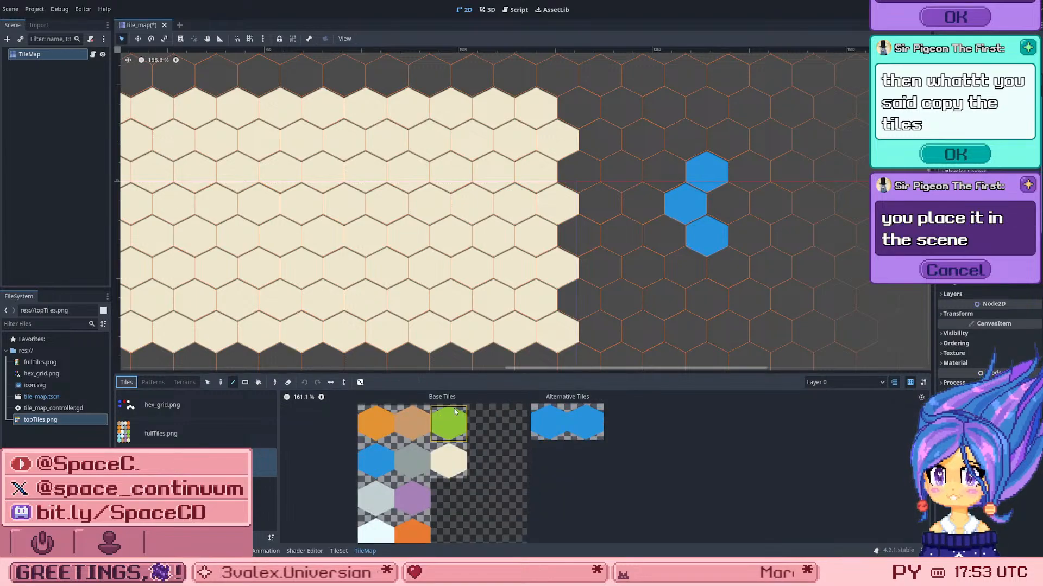
{"action": "left_click", "coordinate": [368, 460]}
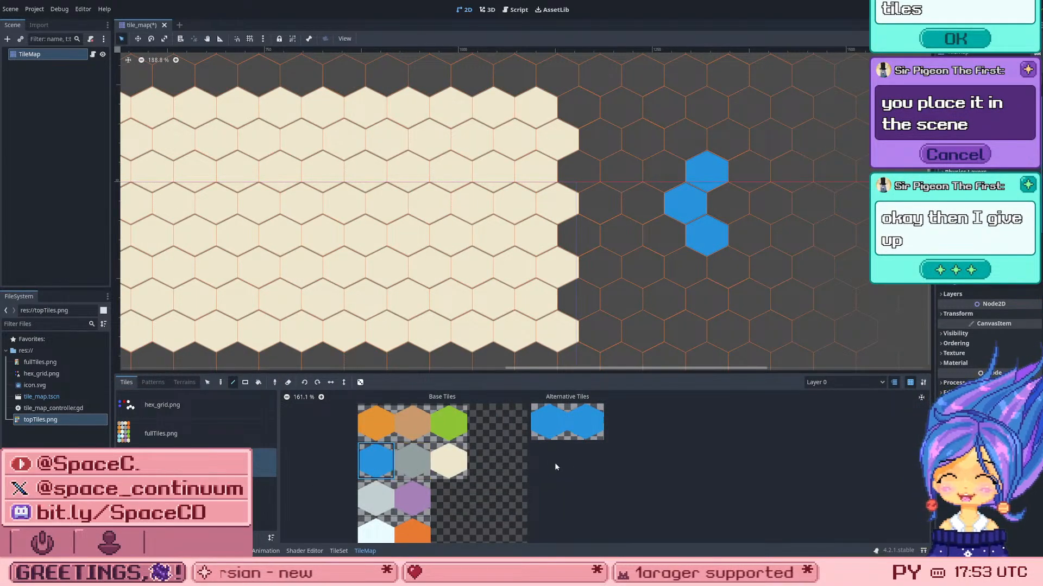
{"action": "scroll", "coordinate": [519, 481], "scroll_direction": "down", "scroll_amount": 4}
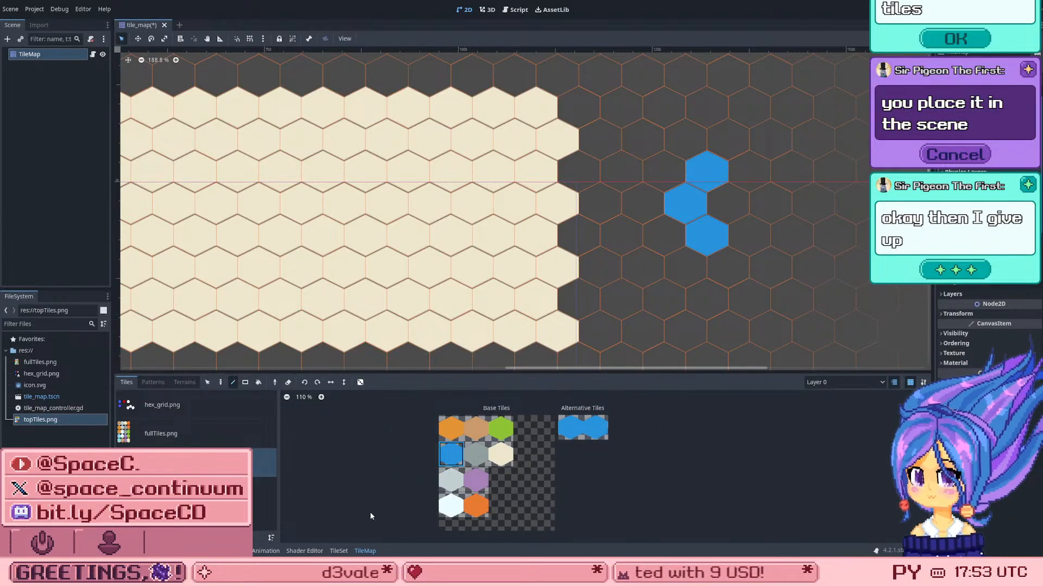
{"action": "scroll", "coordinate": [370, 513], "scroll_direction": "up", "scroll_amount": 2}
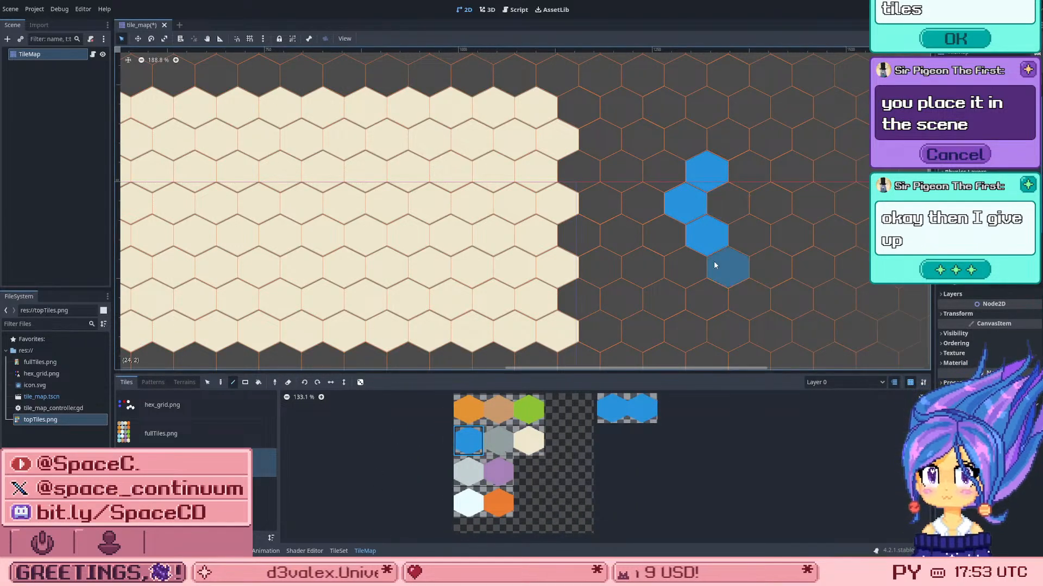
Step: Paint three green hexes below the blue group on the map and two orange hexes above it
{"action": "left_click", "coordinate": [529, 409]}
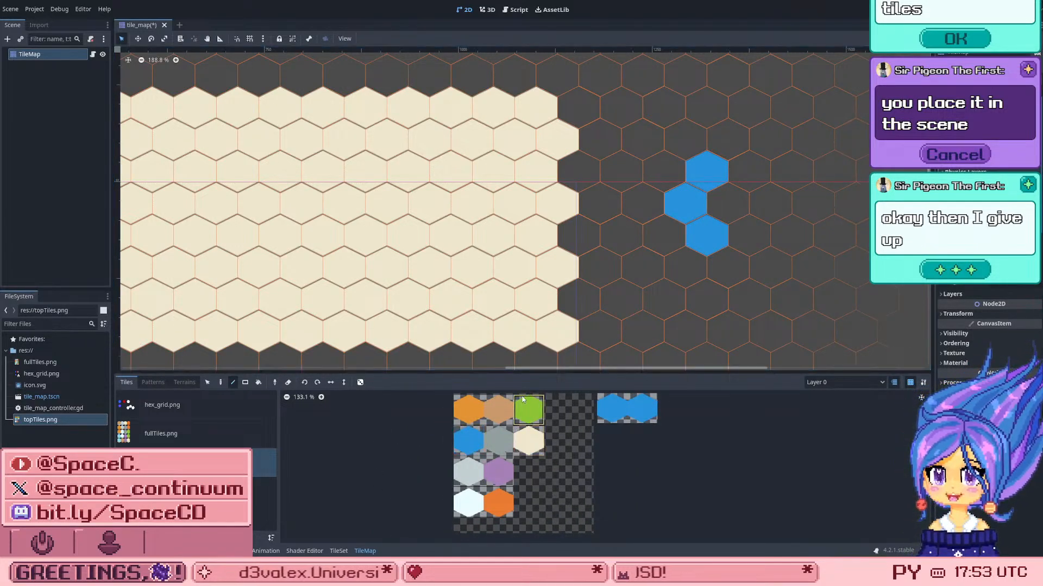
{"action": "left_click", "coordinate": [633, 291]}
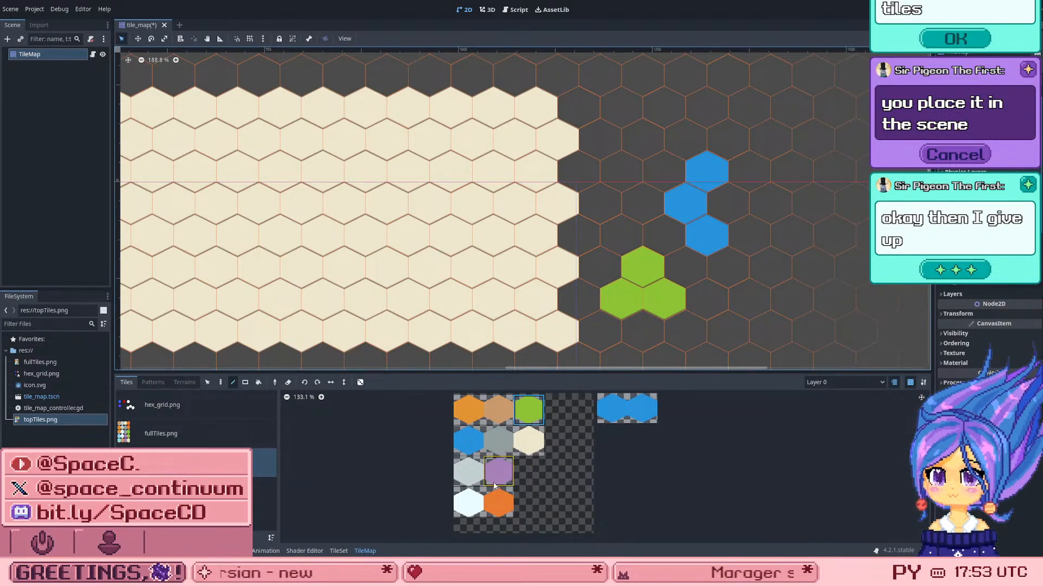
{"action": "left_click", "coordinate": [466, 406]}
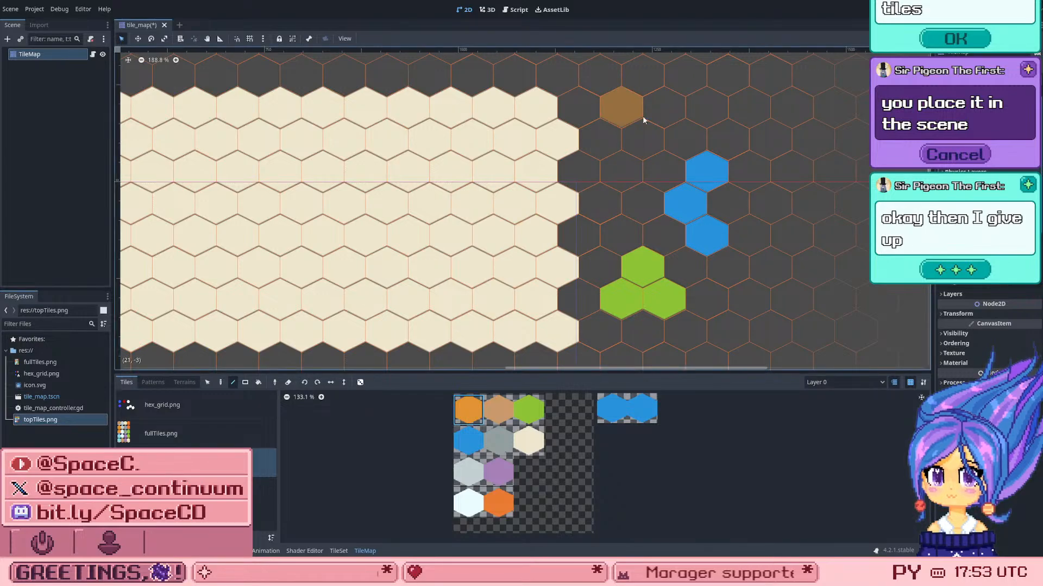
{"action": "left_click_drag", "start_coordinate": [650, 112], "coordinate": [689, 107]}
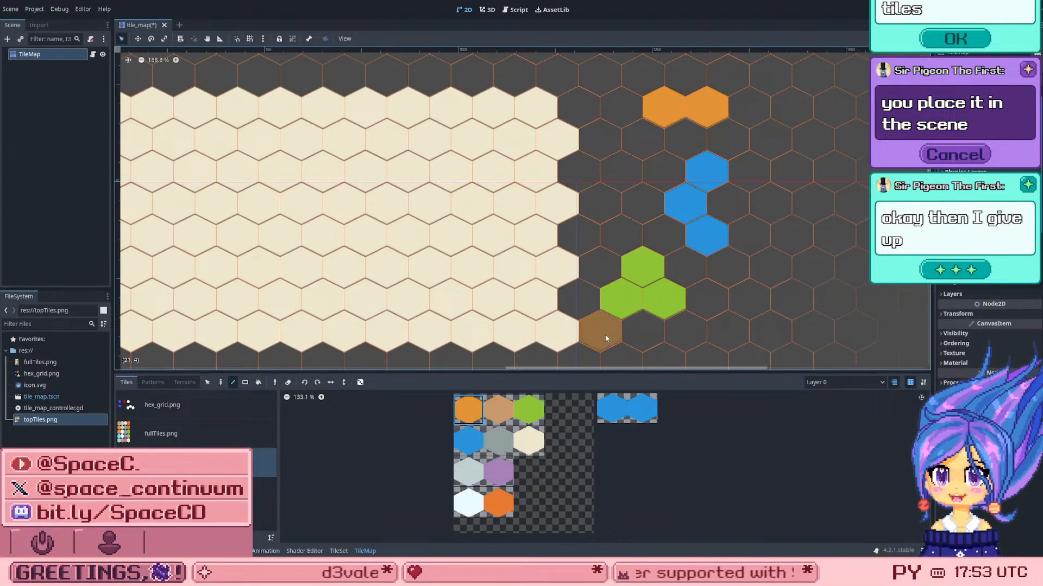
{"action": "scroll", "coordinate": [749, 232], "scroll_direction": "down", "scroll_amount": 2}
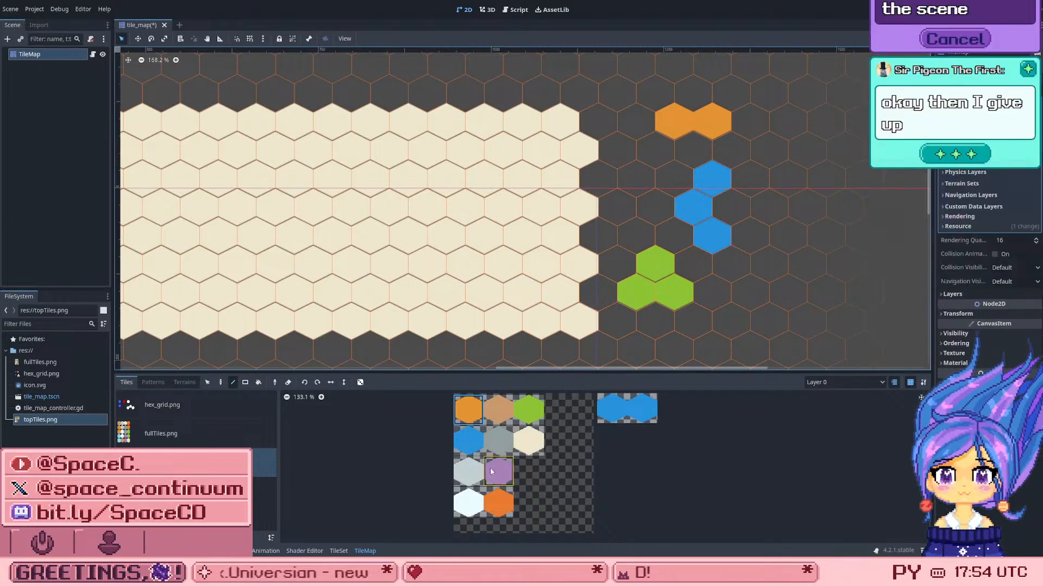
{"action": "scroll", "coordinate": [494, 396], "scroll_direction": "up", "scroll_amount": 1}
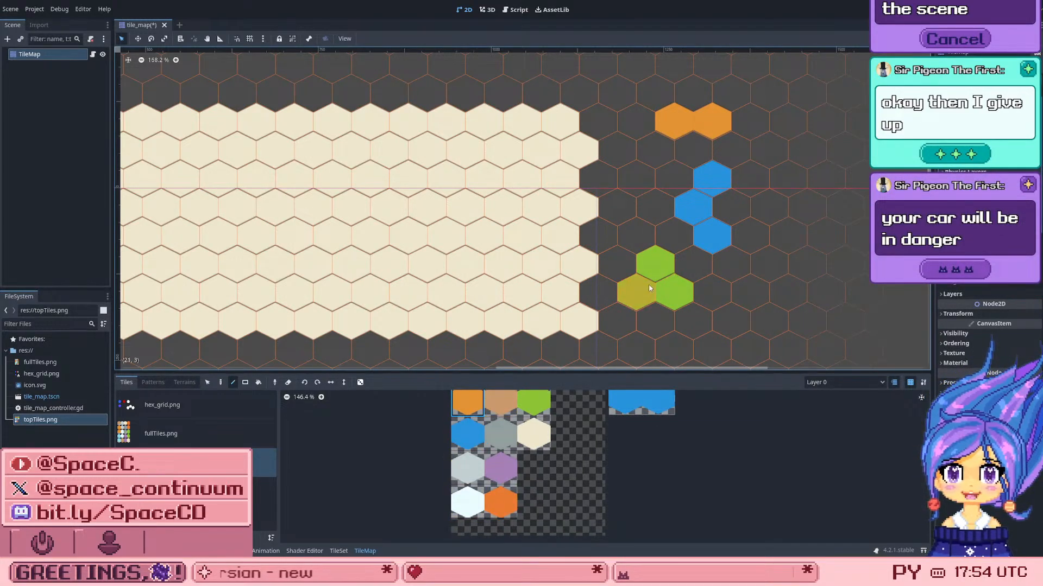
{"action": "scroll", "coordinate": [697, 192], "scroll_direction": "down", "scroll_amount": 1}
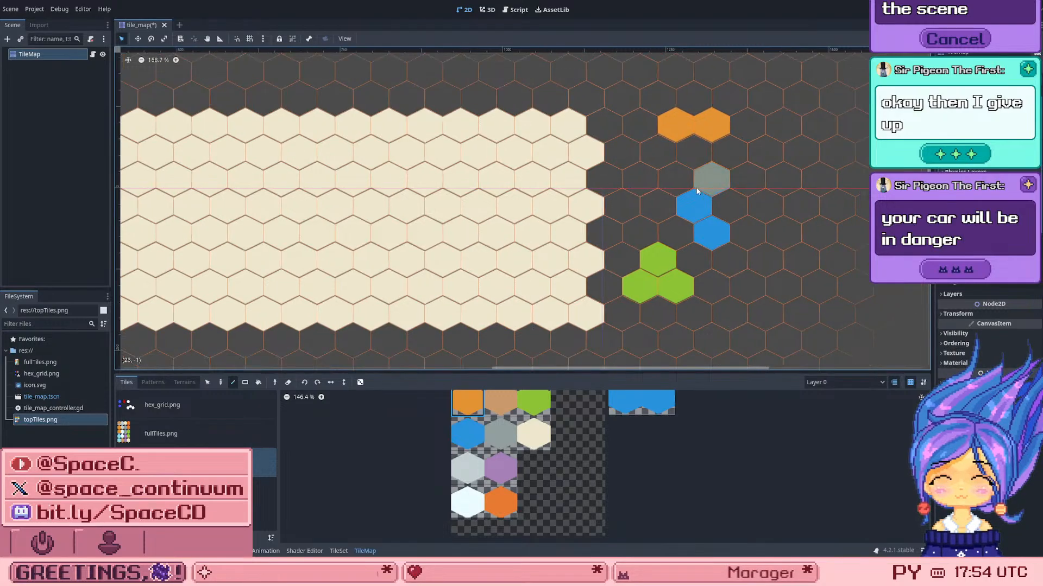
{"action": "scroll", "coordinate": [697, 191], "scroll_direction": "down", "scroll_amount": 3}
{"action": "scroll", "coordinate": [575, 174], "scroll_direction": "up", "scroll_amount": 1}
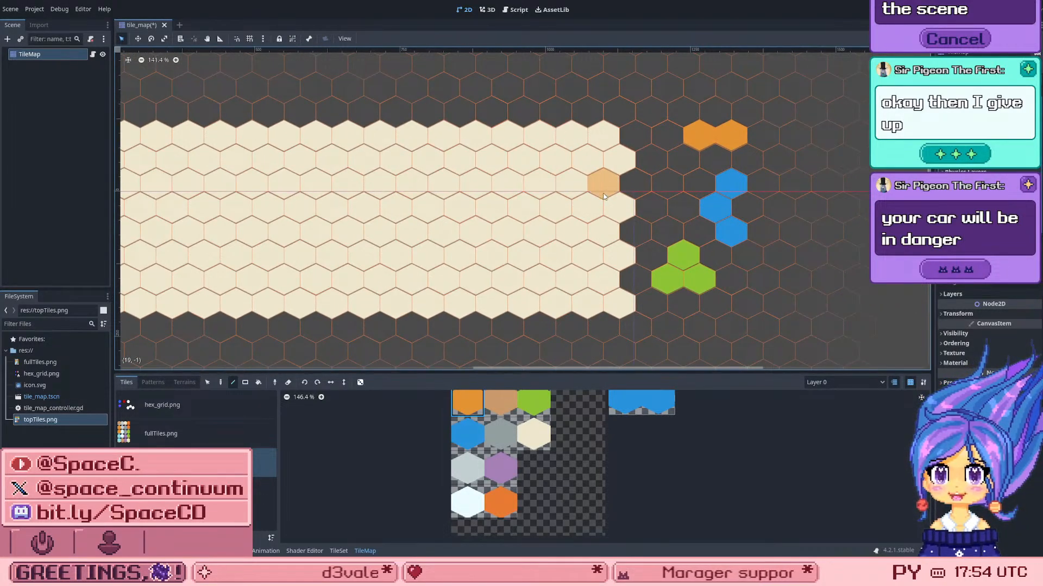
{"action": "scroll", "coordinate": [689, 307], "scroll_direction": "up", "scroll_amount": 2}
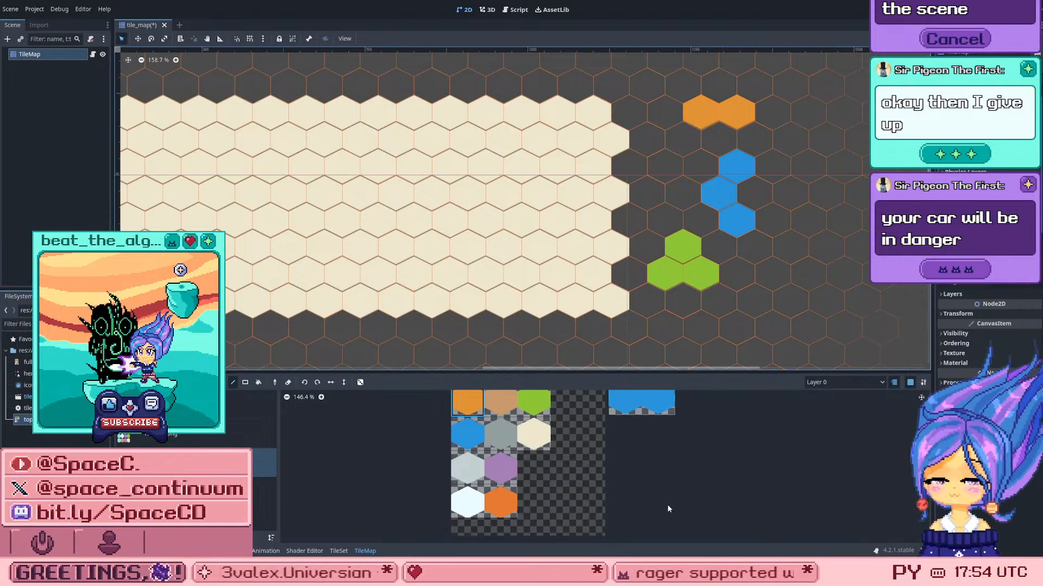
{"action": "scroll", "coordinate": [748, 166], "scroll_direction": "up", "scroll_amount": 1}
{"action": "scroll", "coordinate": [748, 166], "scroll_direction": "up", "scroll_amount": 1}
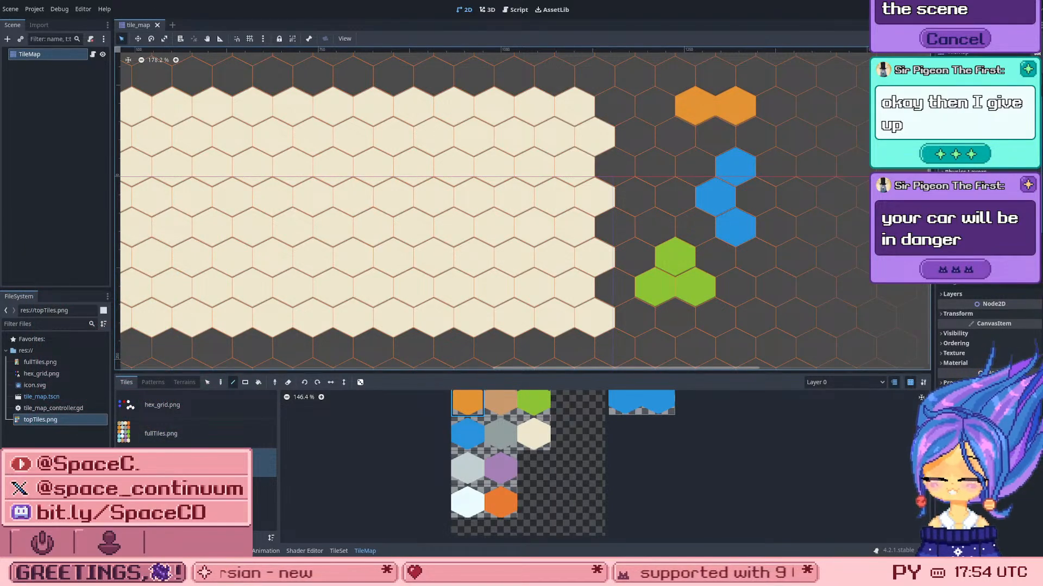
Step: Undo the orange and green hexes painted on the map and the blue Modulate colour on the base hex
{"action": "left_click", "coordinate": [474, 403]}
{"action": "scroll", "coordinate": [470, 418], "scroll_direction": "down", "scroll_amount": 1}
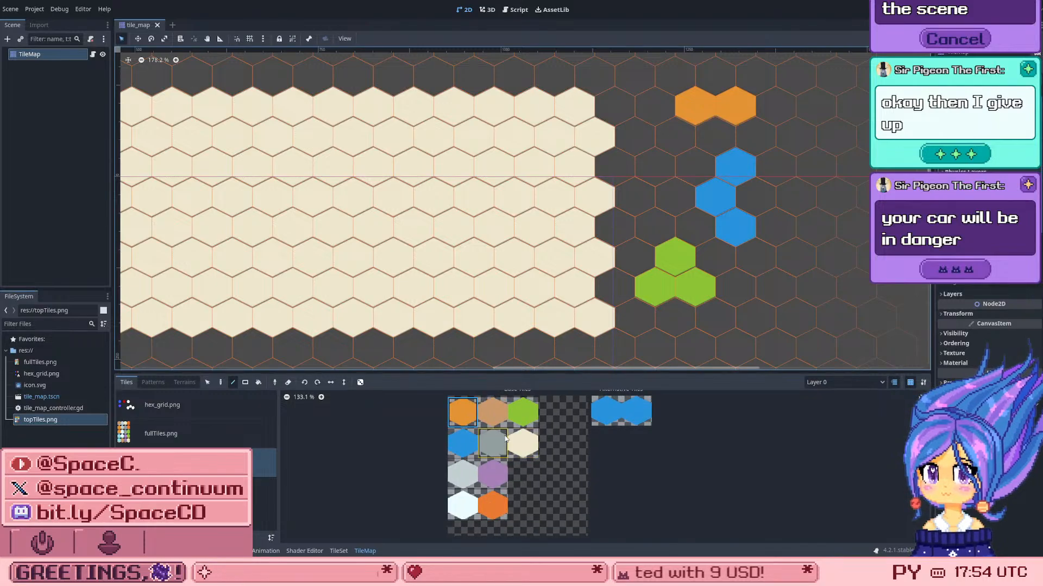
{"action": "left_click", "coordinate": [462, 435]}
{"action": "key", "text": "ctrl+z"}
{"action": "key", "text": "ctrl+z"}
{"action": "key", "text": "ctrl+z"}
{"action": "key", "text": "ctrl+z"}
{"action": "key", "text": "ctrl+z"}
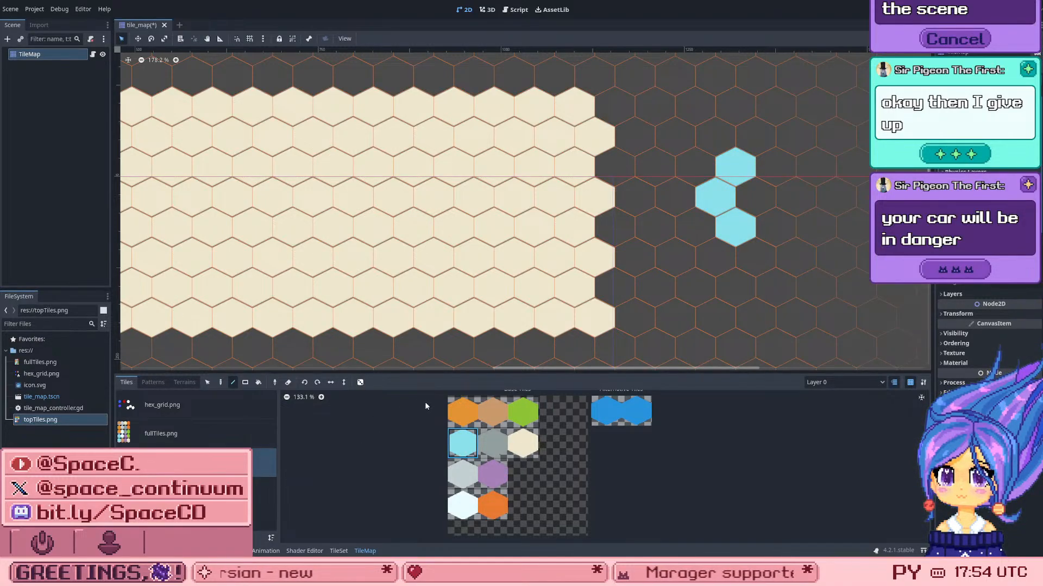
Step: Paint a triangular cluster of three orange hexes on the map just above the light blue group
{"action": "left_click", "coordinate": [468, 416]}
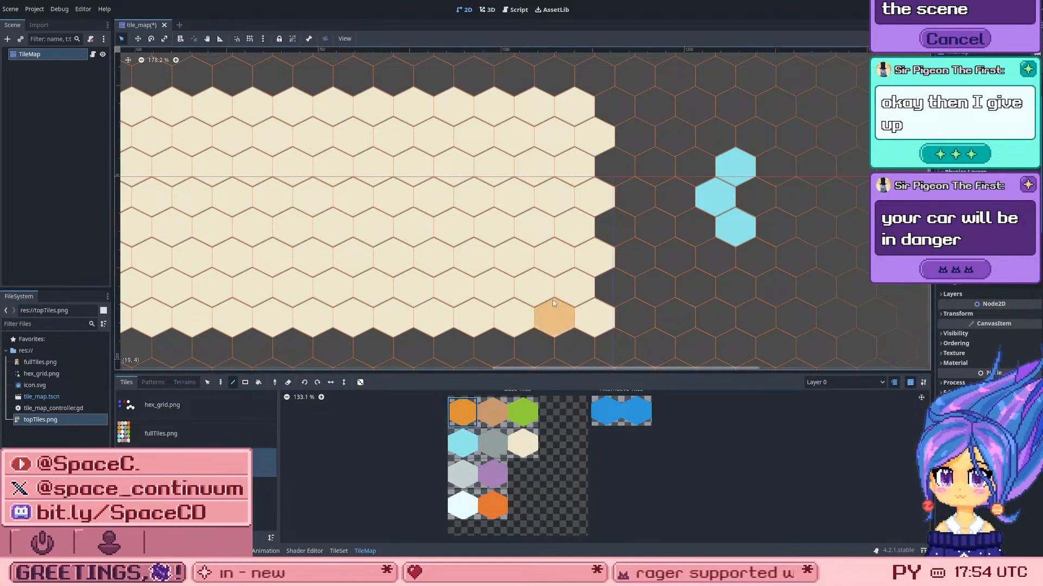
{"action": "left_click", "coordinate": [672, 103]}
{"action": "left_click", "coordinate": [675, 76]}
{"action": "left_click", "coordinate": [691, 104]}
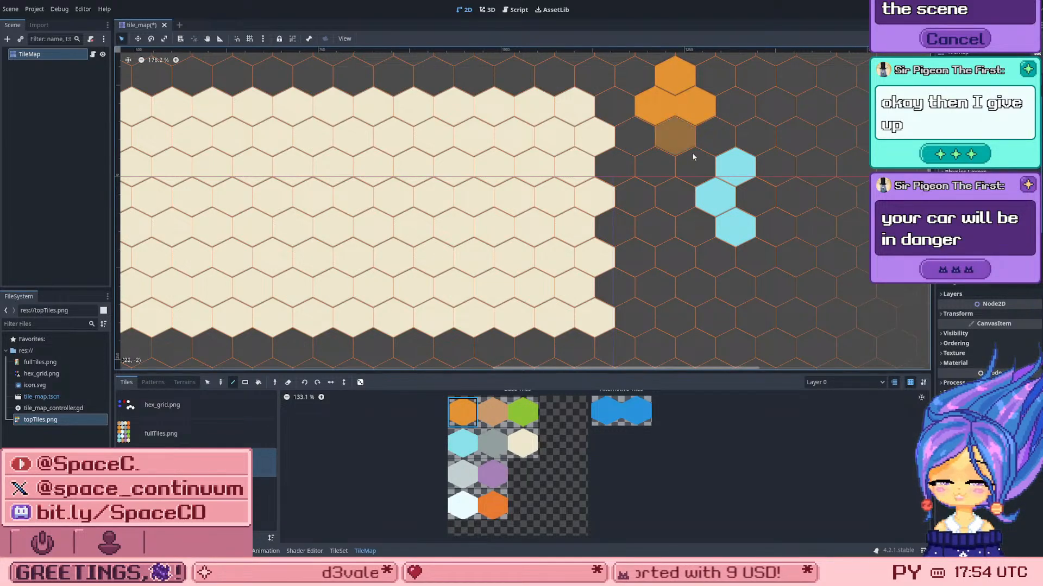
Step: Paint a horizontal row of four green hexes on the map below the light blue group and save the scene
{"action": "left_click", "coordinate": [516, 414]}
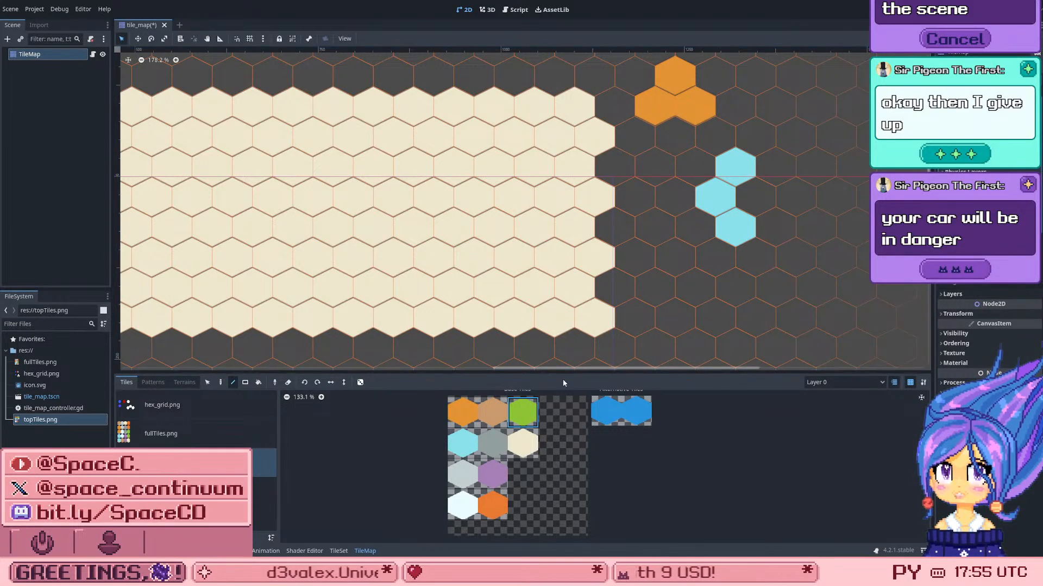
{"action": "left_click", "coordinate": [671, 283]}
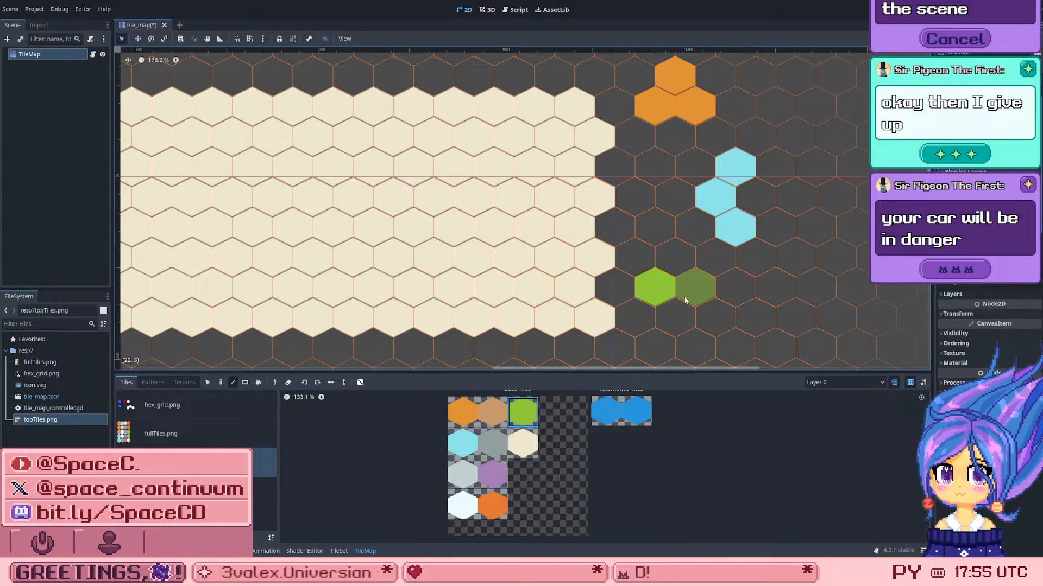
{"action": "left_click", "coordinate": [696, 287]}
{"action": "left_click", "coordinate": [725, 292]}
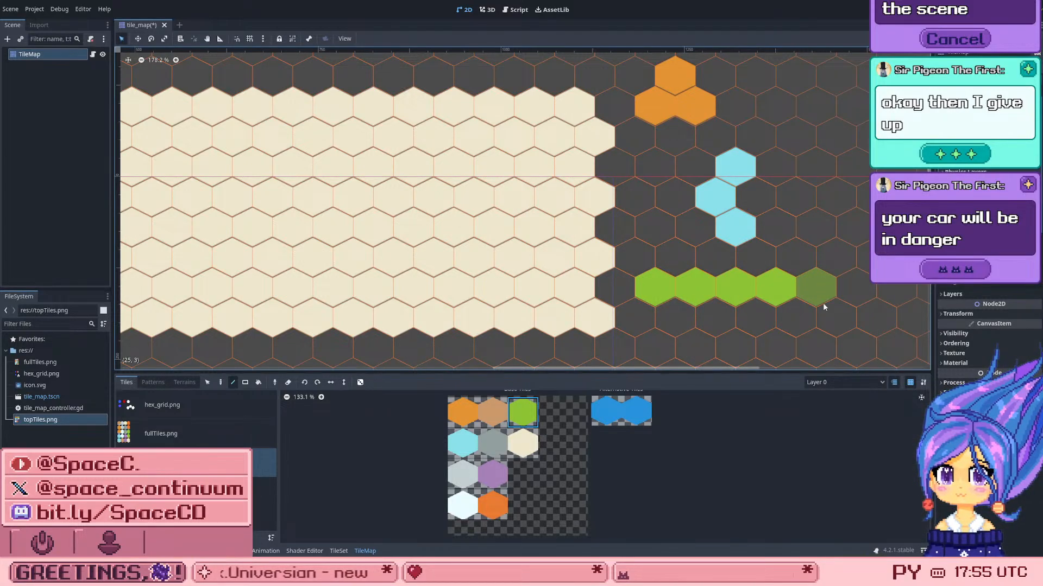
{"action": "scroll", "coordinate": [806, 236], "scroll_direction": "down", "scroll_amount": 2}
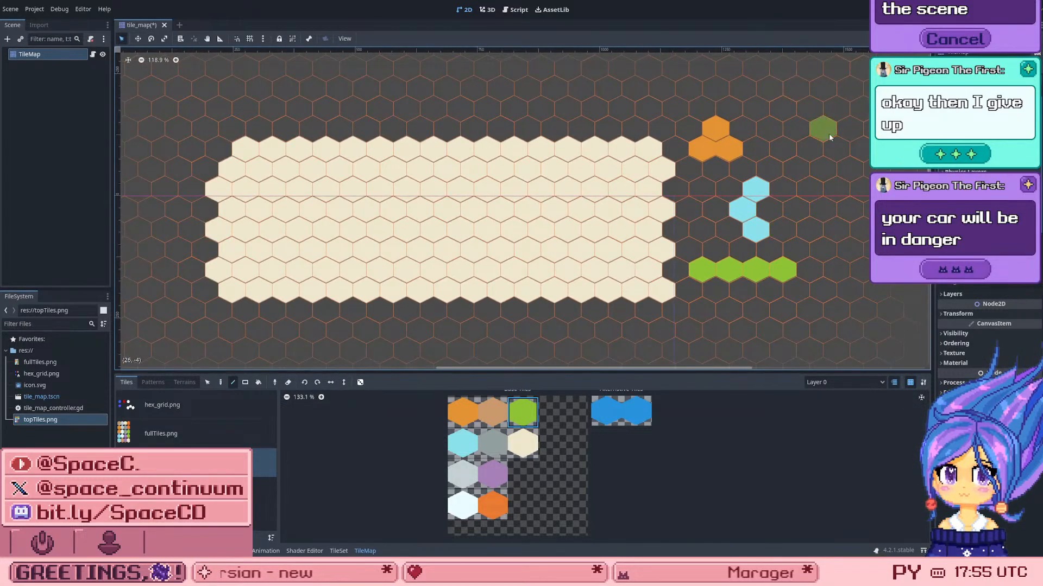
{"action": "scroll", "coordinate": [828, 117], "scroll_direction": "up", "scroll_amount": 1}
{"action": "key", "text": "ctrl+s"}
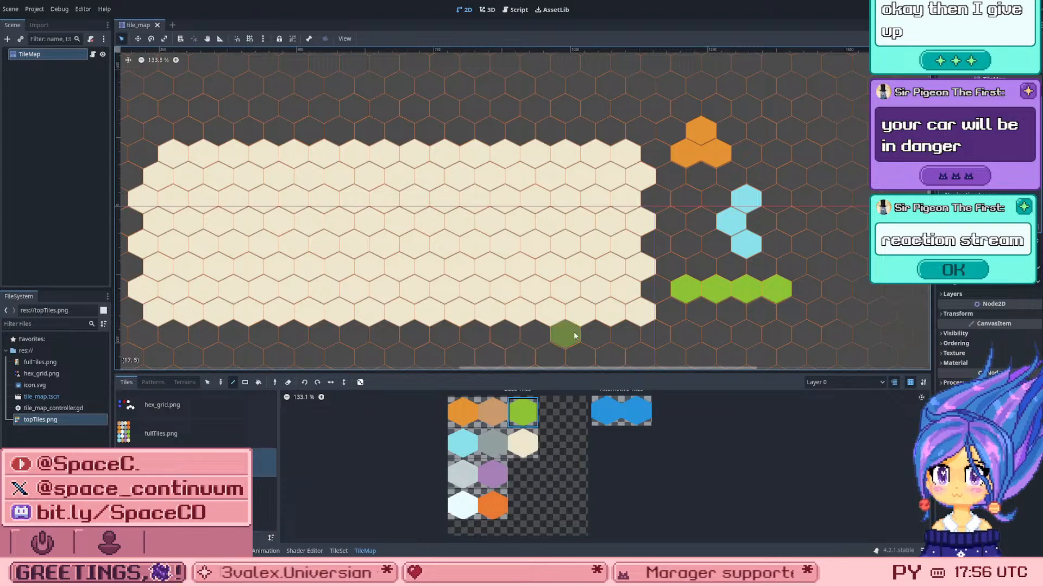
{"action": "scroll", "coordinate": [787, 251], "scroll_direction": "up", "scroll_amount": 1}
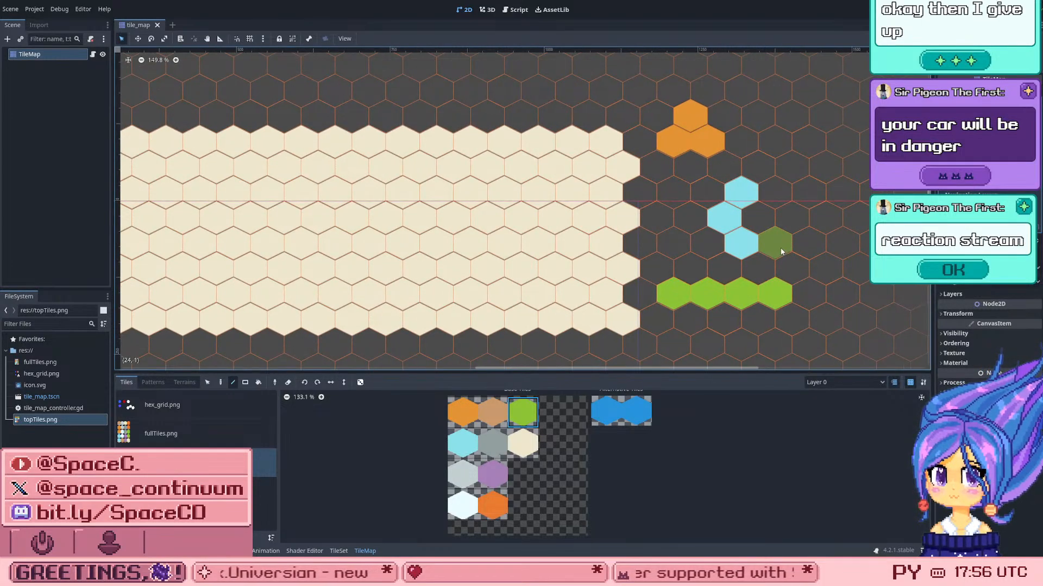
{"action": "scroll", "coordinate": [776, 241], "scroll_direction": "down", "scroll_amount": 3}
{"action": "scroll", "coordinate": [733, 204], "scroll_direction": "up", "scroll_amount": 6}
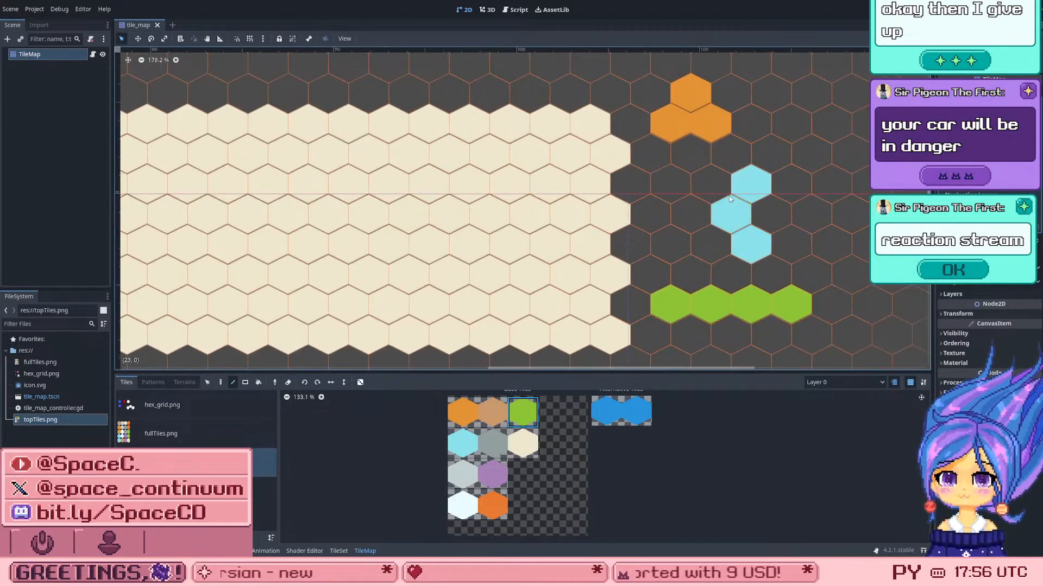
{"action": "scroll", "coordinate": [711, 206], "scroll_direction": "down", "scroll_amount": 6}
{"action": "scroll", "coordinate": [712, 212], "scroll_direction": "up", "scroll_amount": 4}
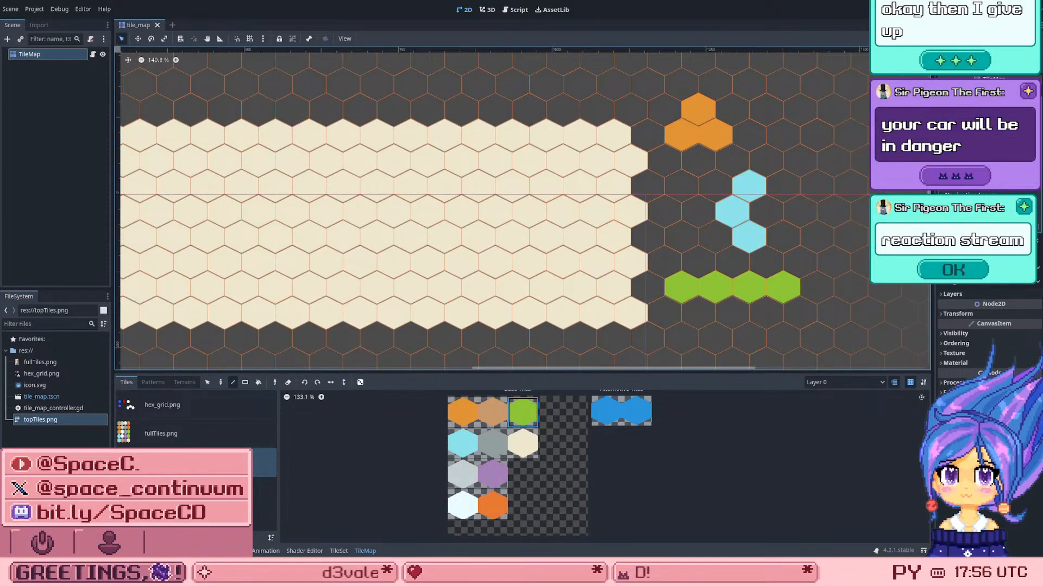
Step: Run the project, test click detection on several cream hexes across the map, and close the game window
{"action": "key", "text": "F5"}
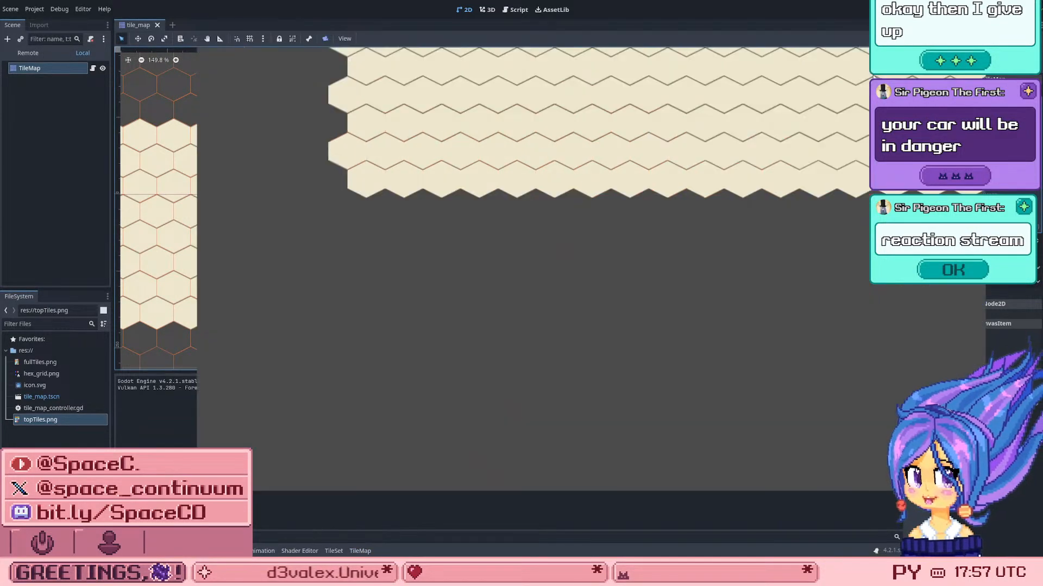
{"action": "left_click", "coordinate": [569, 144]}
{"action": "left_click", "coordinate": [569, 108]}
{"action": "left_click", "coordinate": [721, 125]}
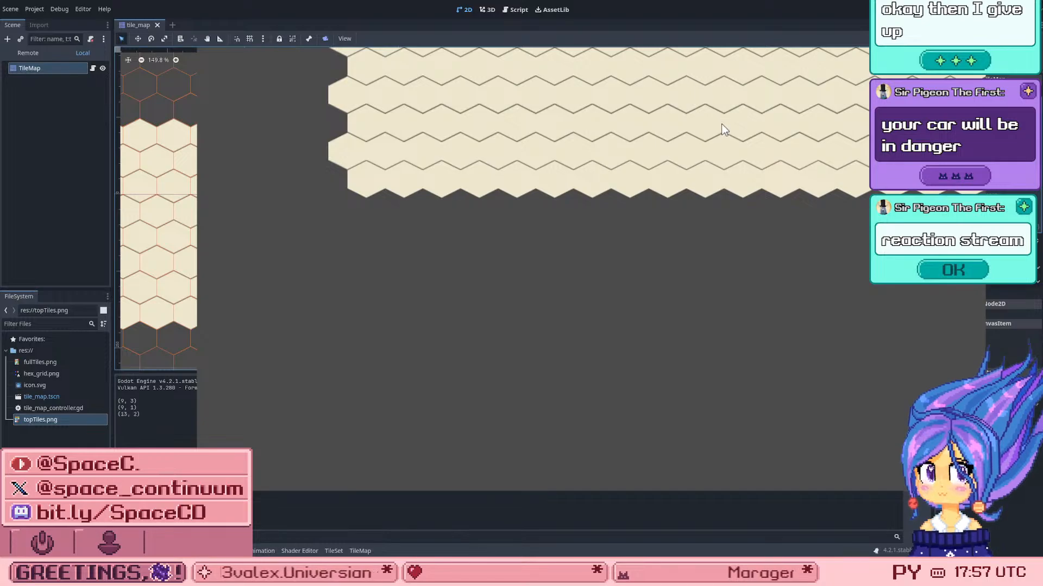
{"action": "left_click", "coordinate": [821, 154]}
{"action": "left_click", "coordinate": [455, 179]}
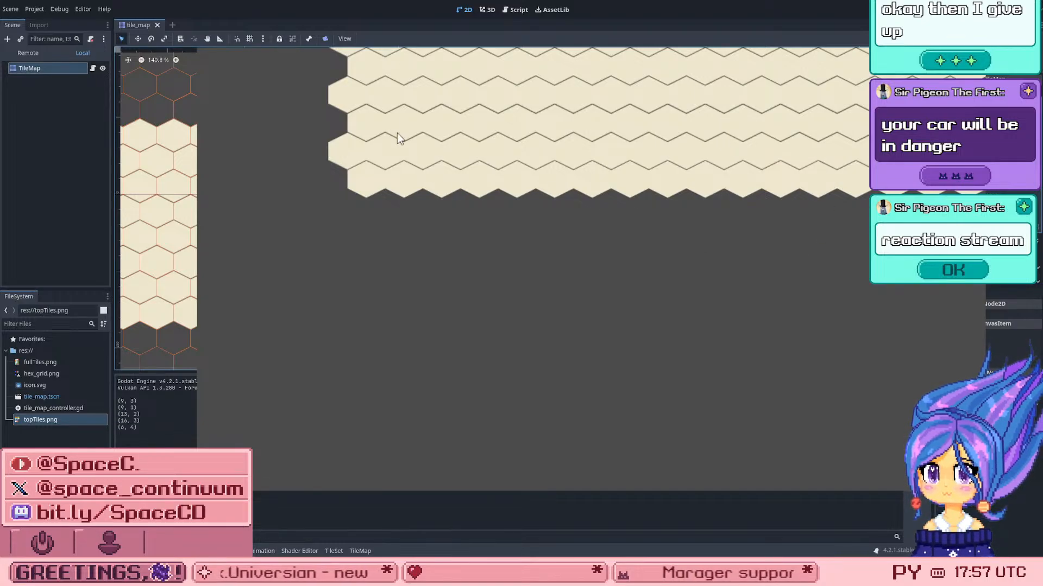
{"action": "left_click", "coordinate": [386, 81]}
{"action": "left_click", "coordinate": [601, 174]}
{"action": "left_click", "coordinate": [642, 153]}
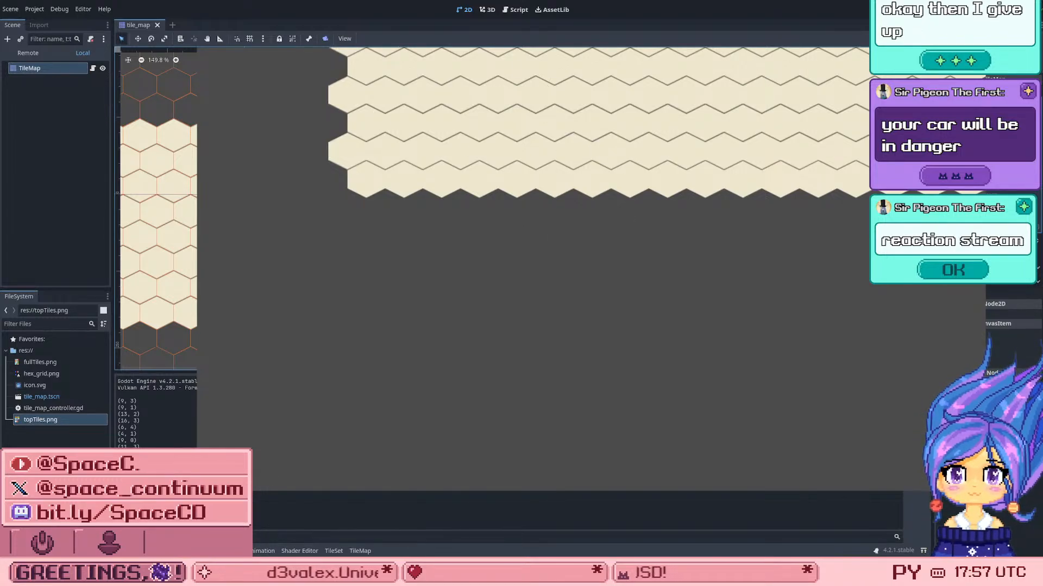
{"action": "left_click", "coordinate": [976, 40]}
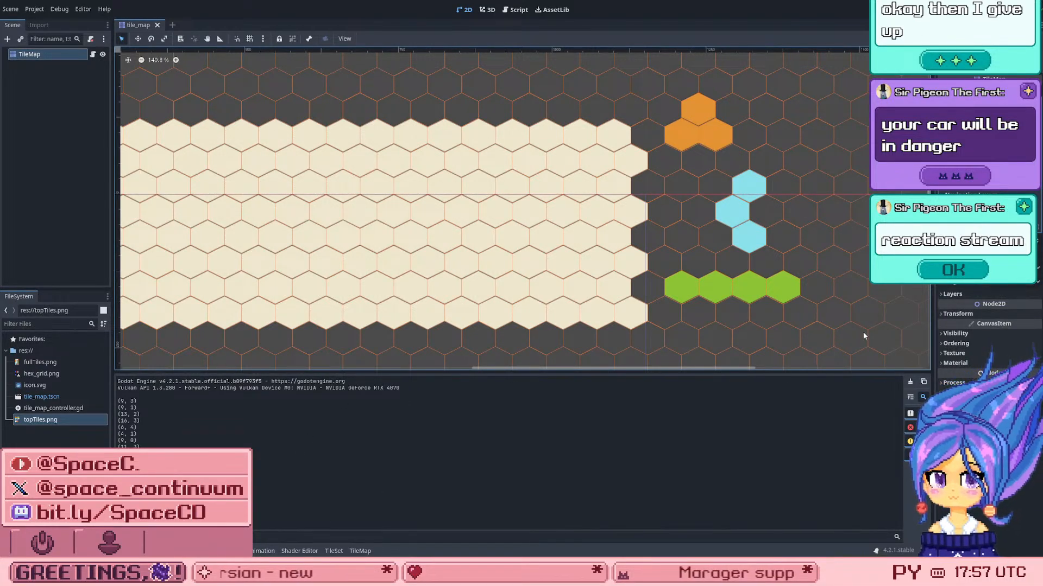
Step: Reselect the TileMap node and open its TileSet in tile selection mode to view the blue alternative tile's properties
{"action": "scroll", "coordinate": [624, 282], "scroll_direction": "down", "scroll_amount": 3}
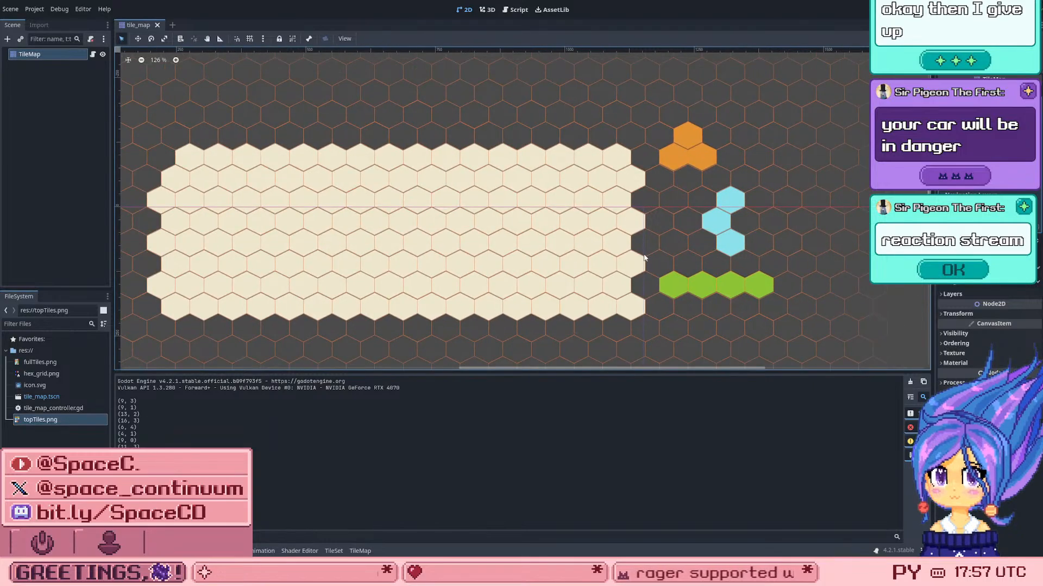
{"action": "scroll", "coordinate": [248, 215], "scroll_direction": "up", "scroll_amount": 2}
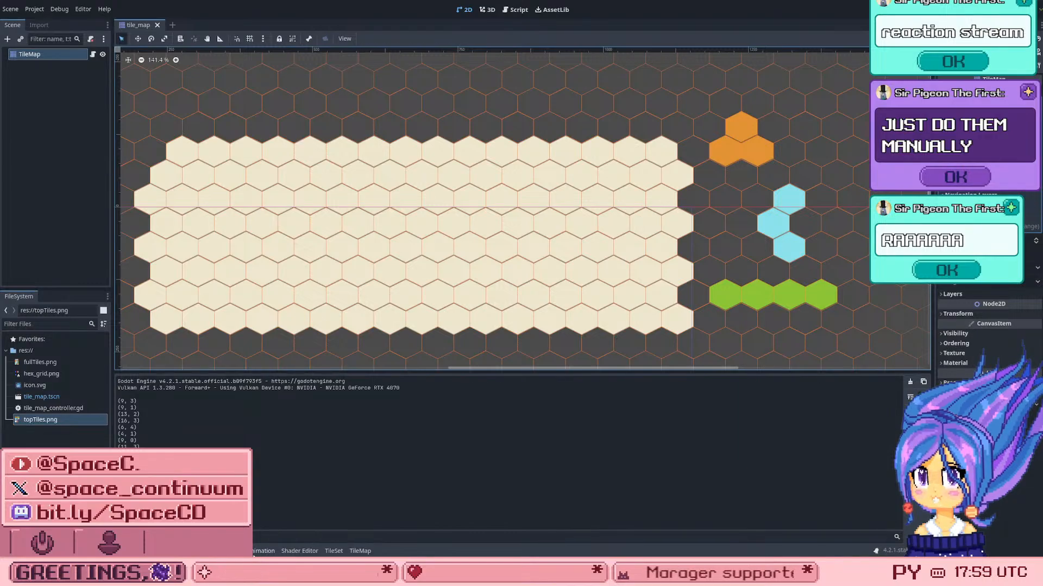
{"action": "left_click", "coordinate": [66, 57]}
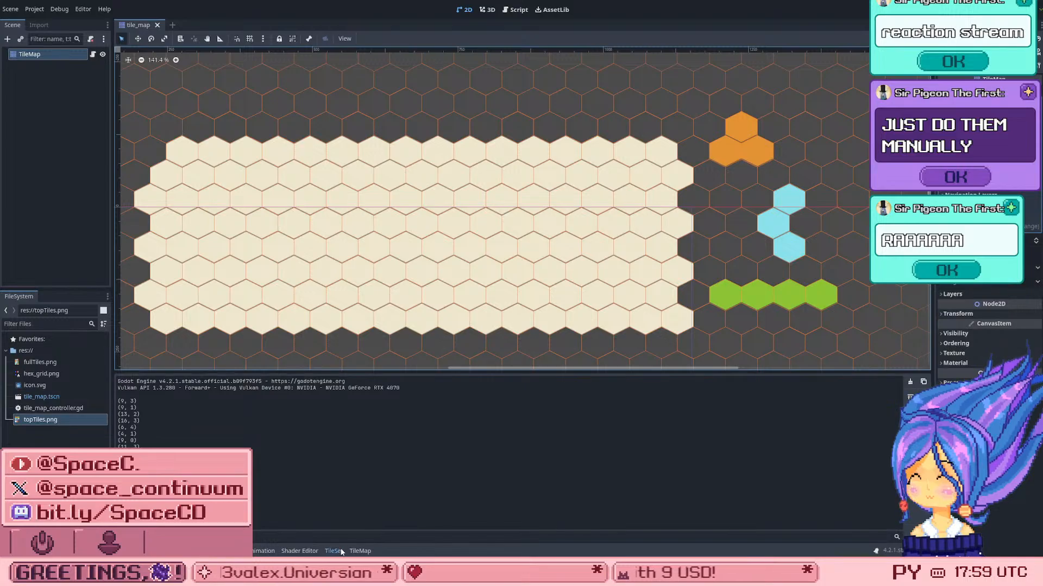
{"action": "left_click", "coordinate": [360, 551]}
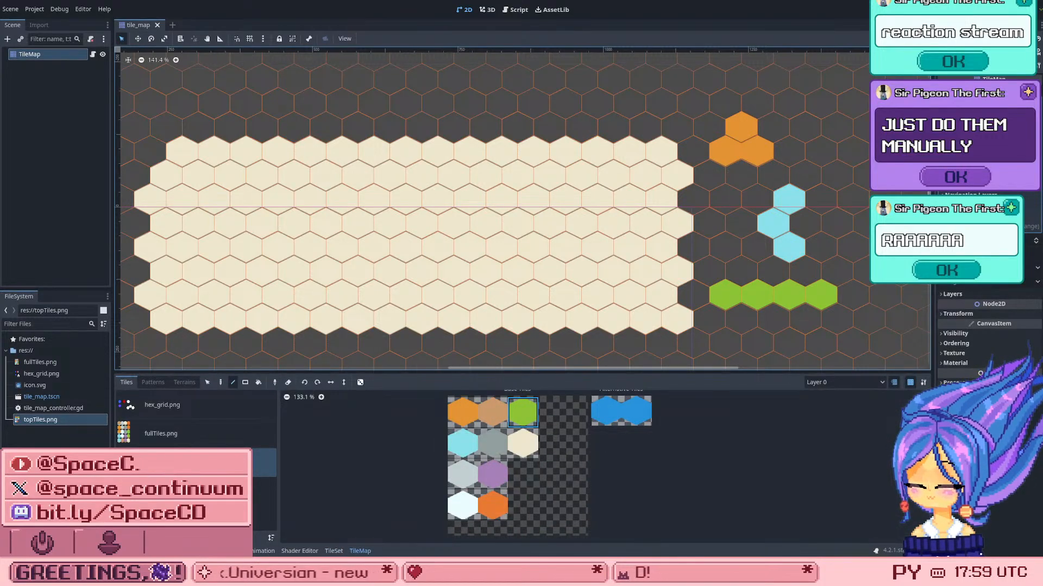
{"action": "left_click", "coordinate": [334, 551]}
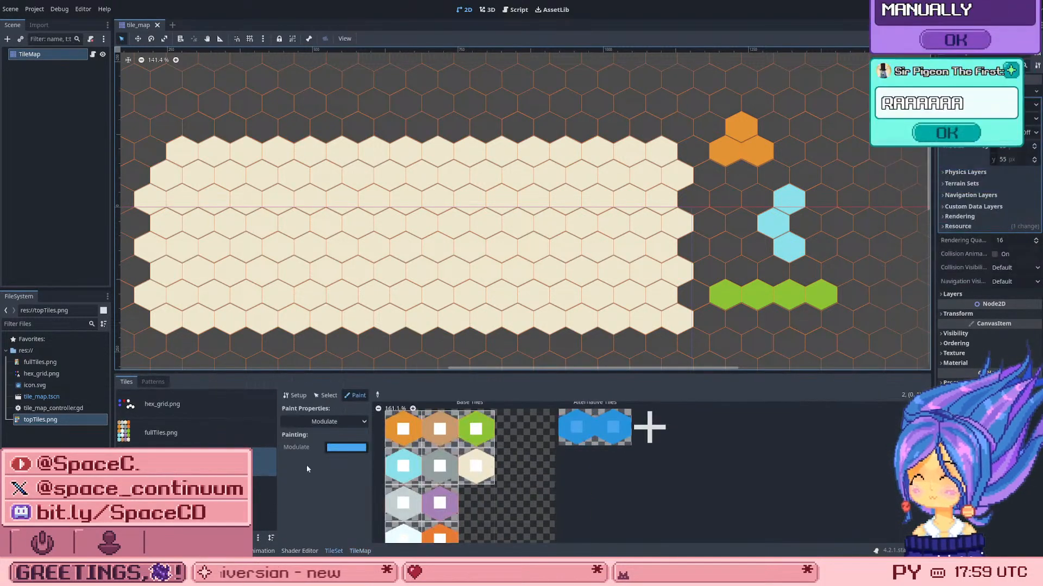
{"action": "left_click", "coordinate": [326, 395]}
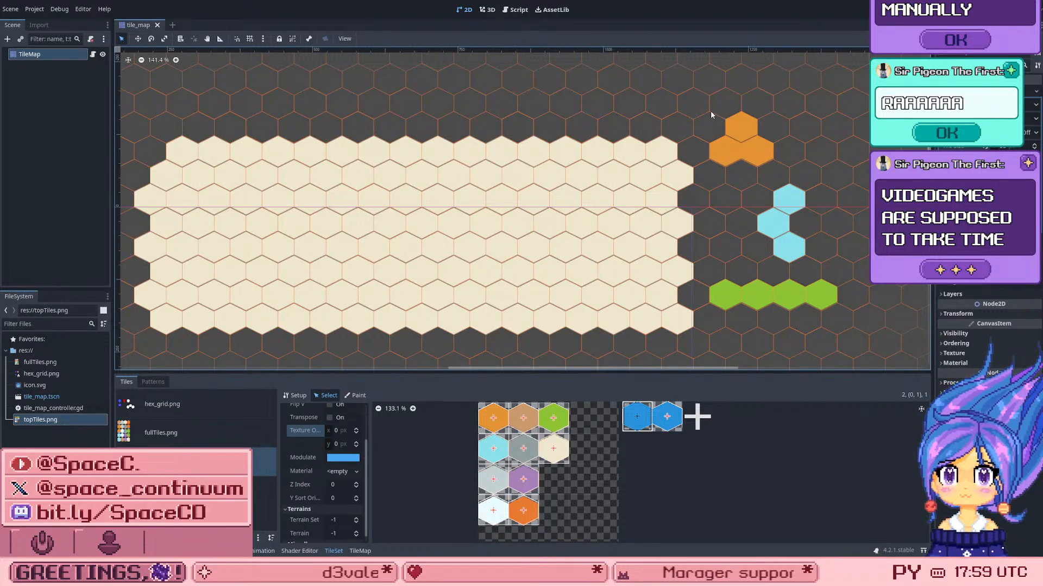
Step: Try to box-select the orange hex cluster on the map, and reselect the TileMap node to return to its tile palette
{"action": "left_click_drag", "start_coordinate": [710, 107], "coordinate": [796, 177]}
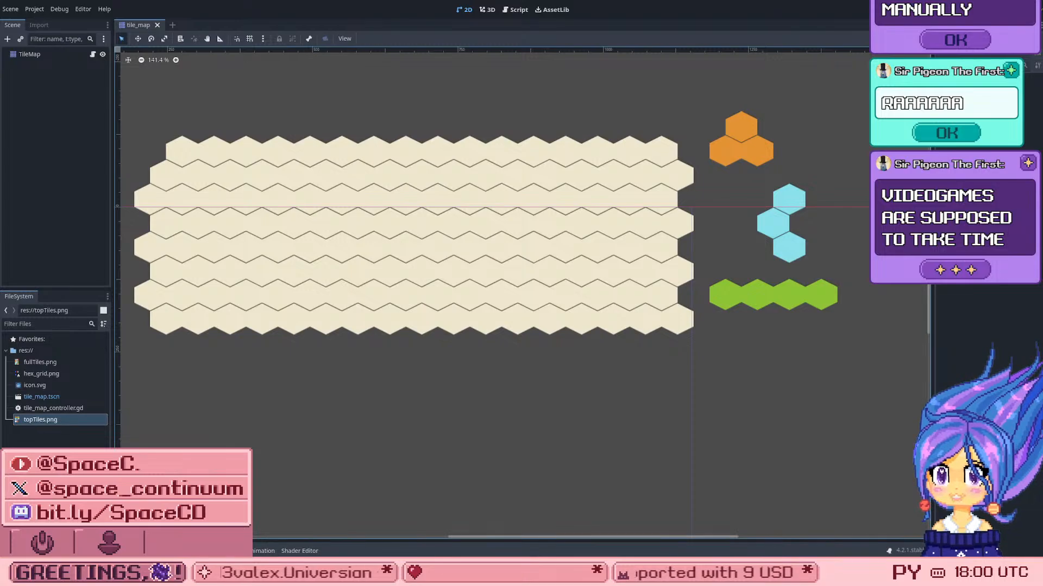
{"action": "left_click", "coordinate": [39, 56]}
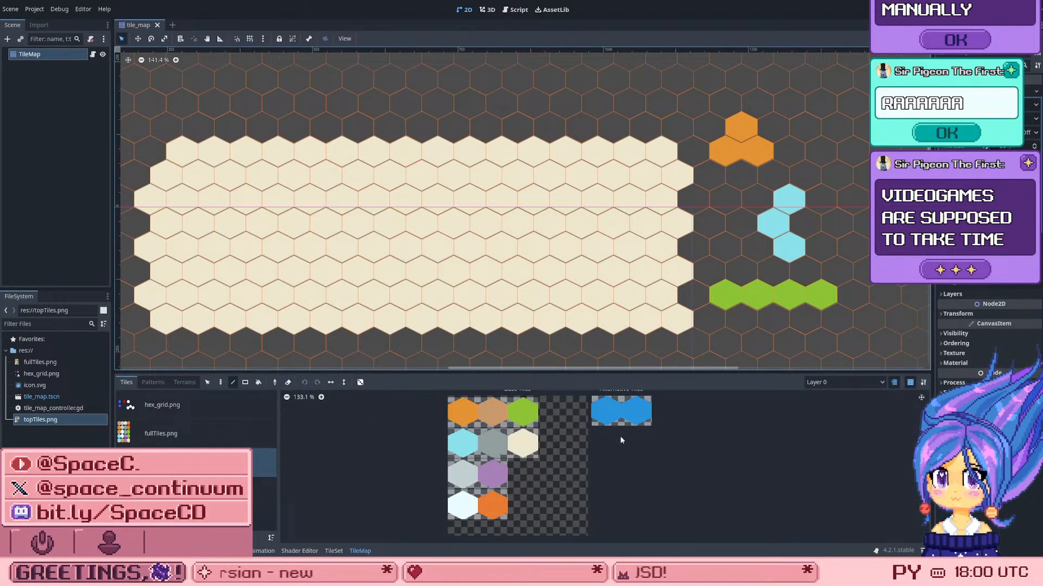
{"action": "left_click", "coordinate": [619, 415]}
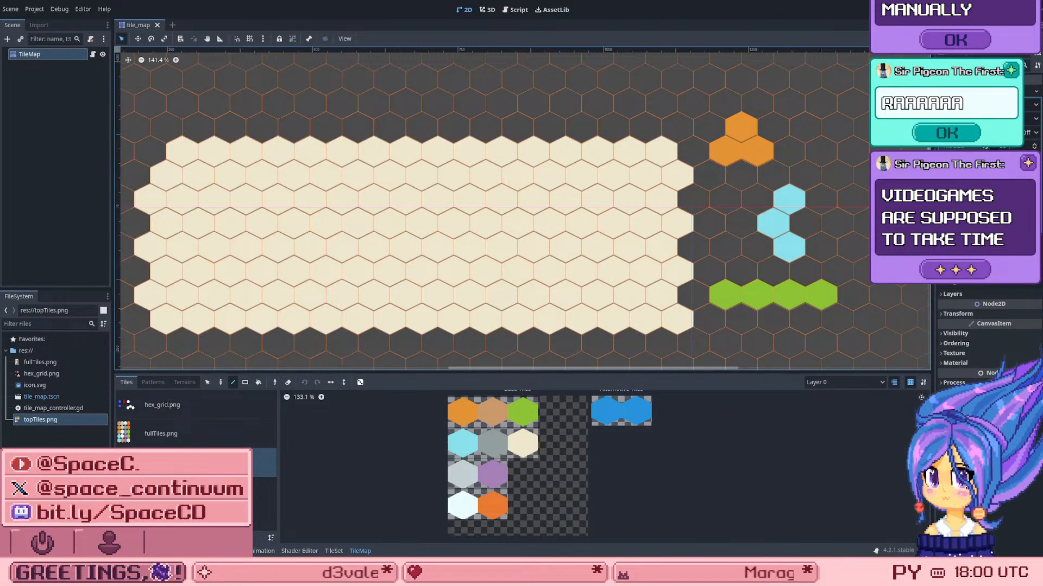
Step: Check the TileSet's patterns against the painted hex groups and return to its tile list
{"action": "left_click", "coordinate": [333, 551]}
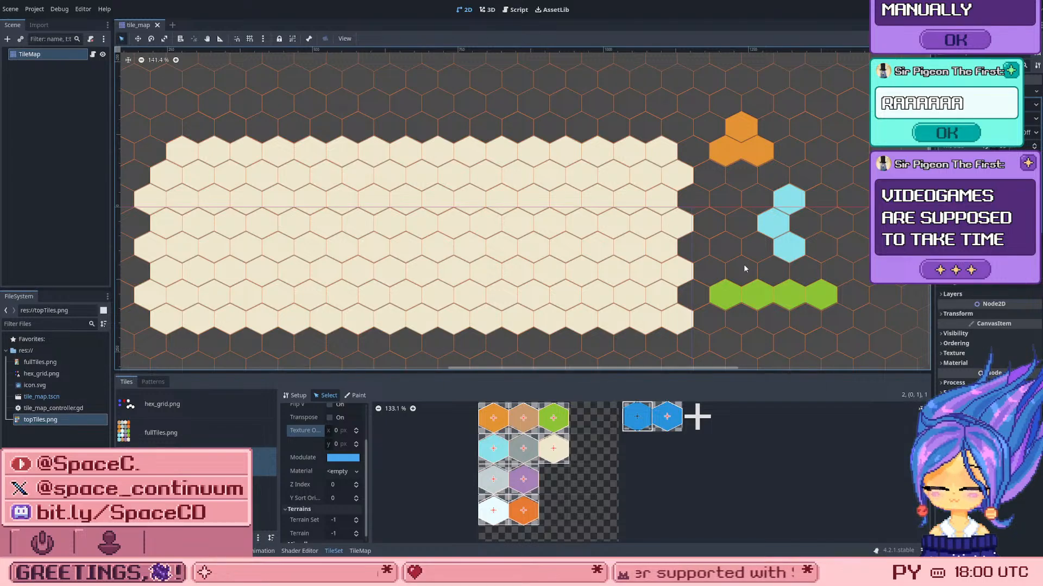
{"action": "left_click", "coordinate": [149, 382]}
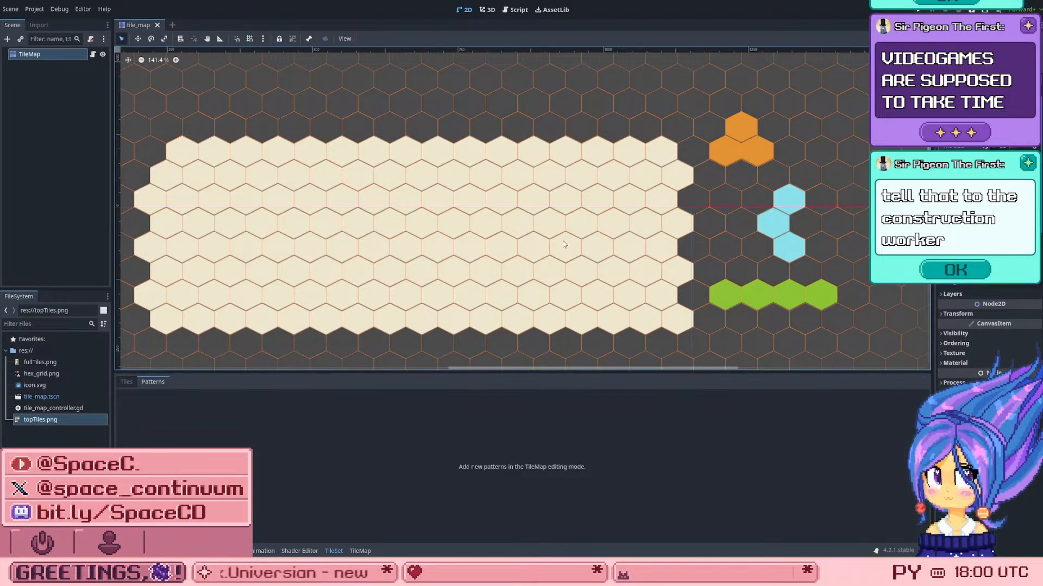
{"action": "scroll", "coordinate": [705, 224], "scroll_direction": "down", "scroll_amount": 1}
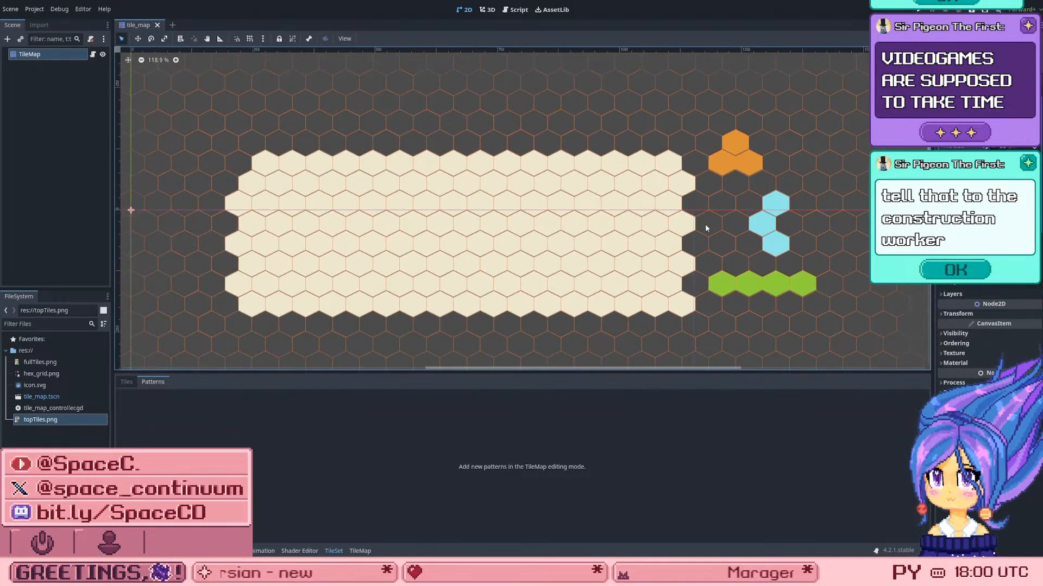
{"action": "scroll", "coordinate": [706, 224], "scroll_direction": "up", "scroll_amount": 2}
{"action": "scroll", "coordinate": [706, 224], "scroll_direction": "up", "scroll_amount": 2}
{"action": "scroll", "coordinate": [703, 232], "scroll_direction": "down", "scroll_amount": 3}
{"action": "scroll", "coordinate": [706, 232], "scroll_direction": "up", "scroll_amount": 1}
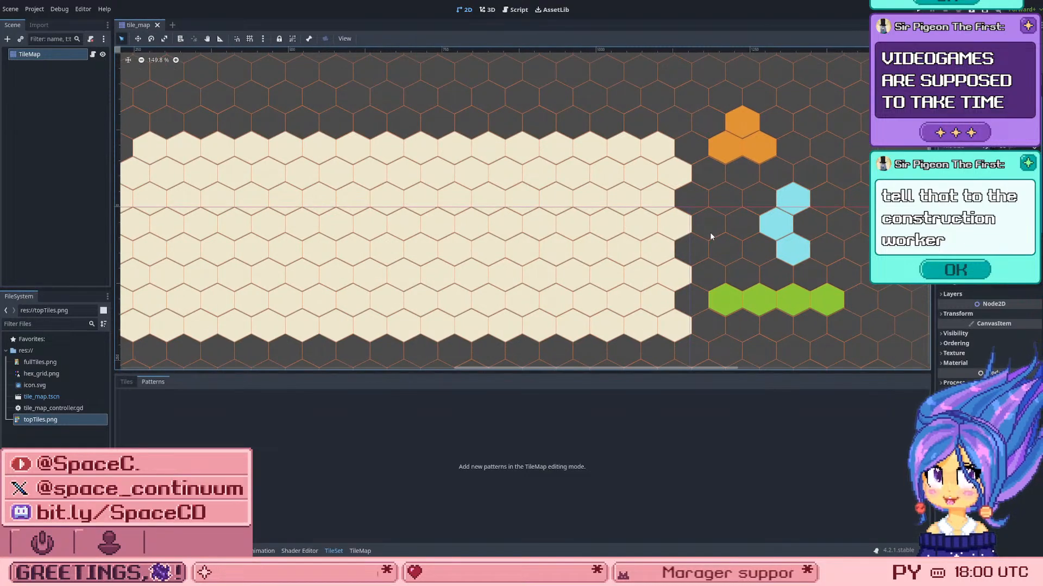
{"action": "scroll", "coordinate": [687, 240], "scroll_direction": "down", "scroll_amount": 3}
{"action": "scroll", "coordinate": [653, 225], "scroll_direction": "up", "scroll_amount": 1}
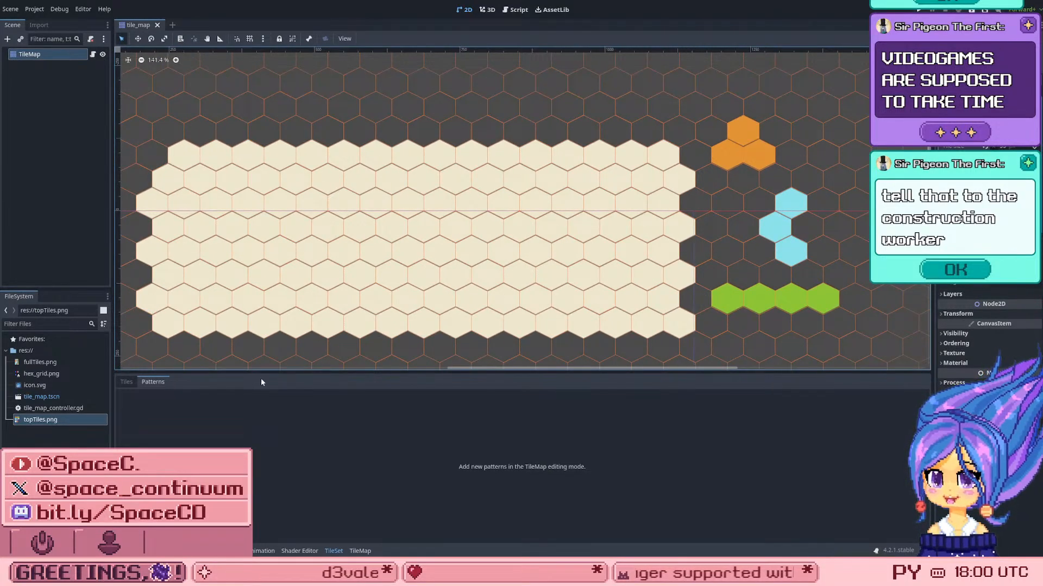
{"action": "left_click", "coordinate": [126, 381]}
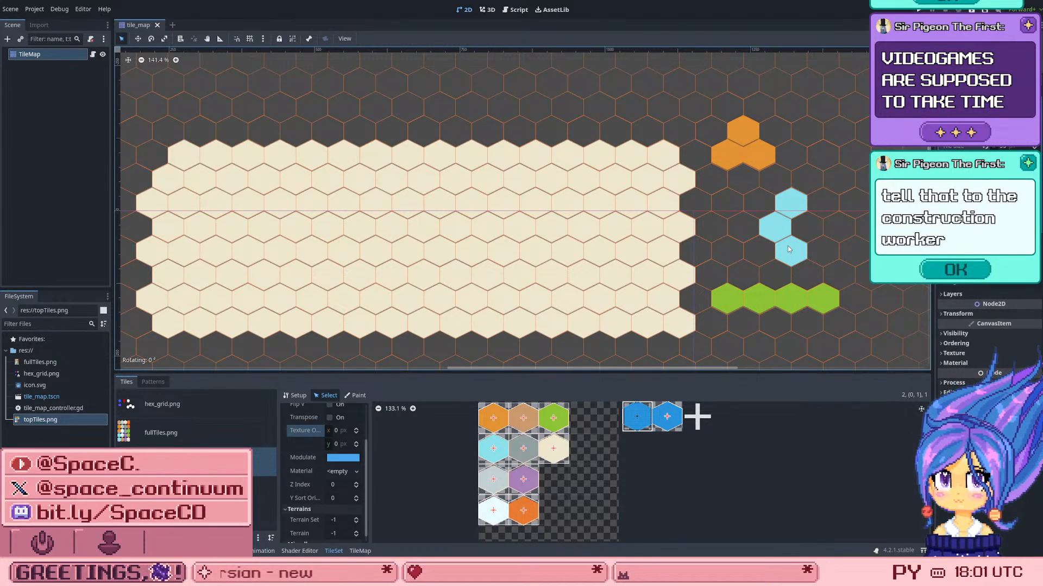
Step: Try to select the light blue and orange hex groups directly on the map, and reselect the TileMap node for tile painting
{"action": "left_click", "coordinate": [792, 203], "text": "ctrl"}
{"action": "left_click_drag", "start_coordinate": [777, 228], "coordinate": [823, 318], "text": "ctrl"}
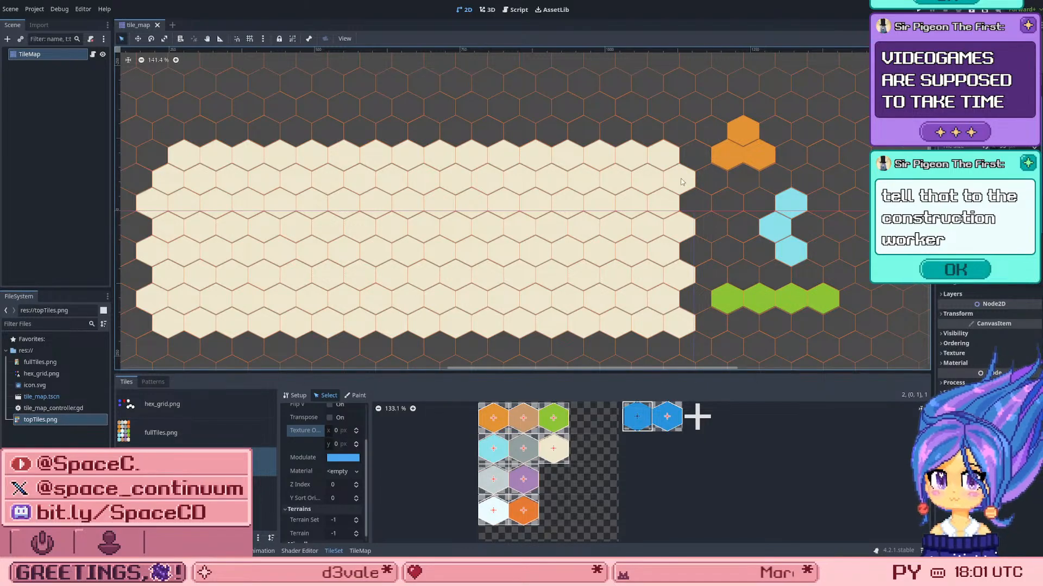
{"action": "scroll", "coordinate": [711, 145], "scroll_direction": "up", "scroll_amount": 6}
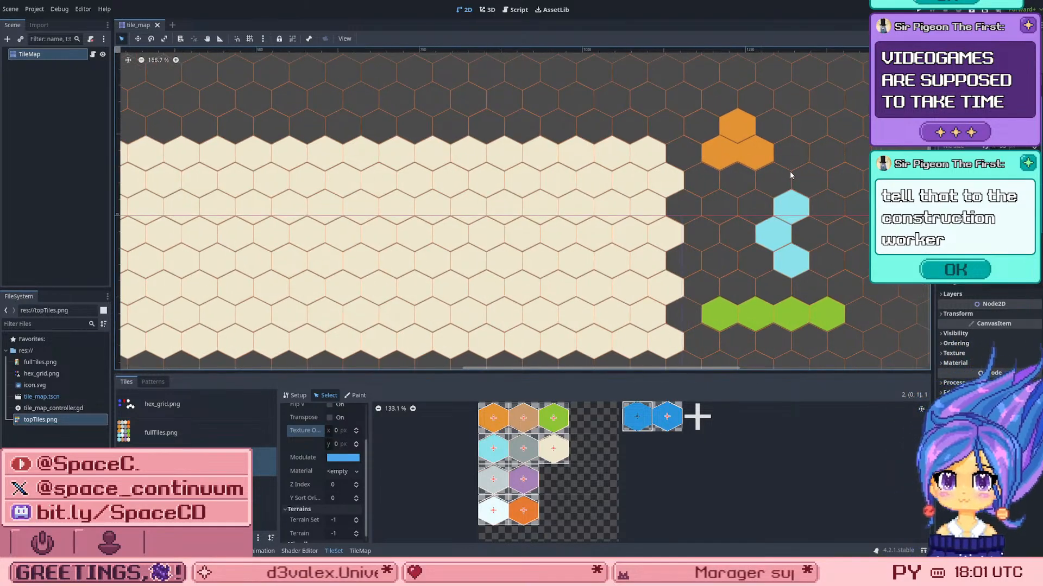
{"action": "scroll", "coordinate": [687, 200], "scroll_direction": "down", "scroll_amount": 2}
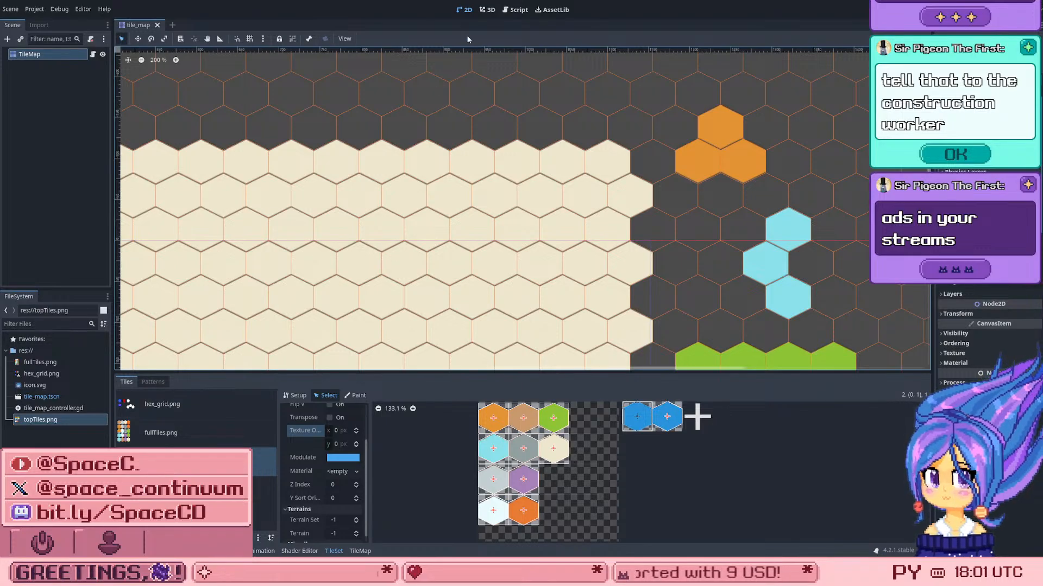
{"action": "left_click_drag", "start_coordinate": [718, 122], "coordinate": [783, 191]}
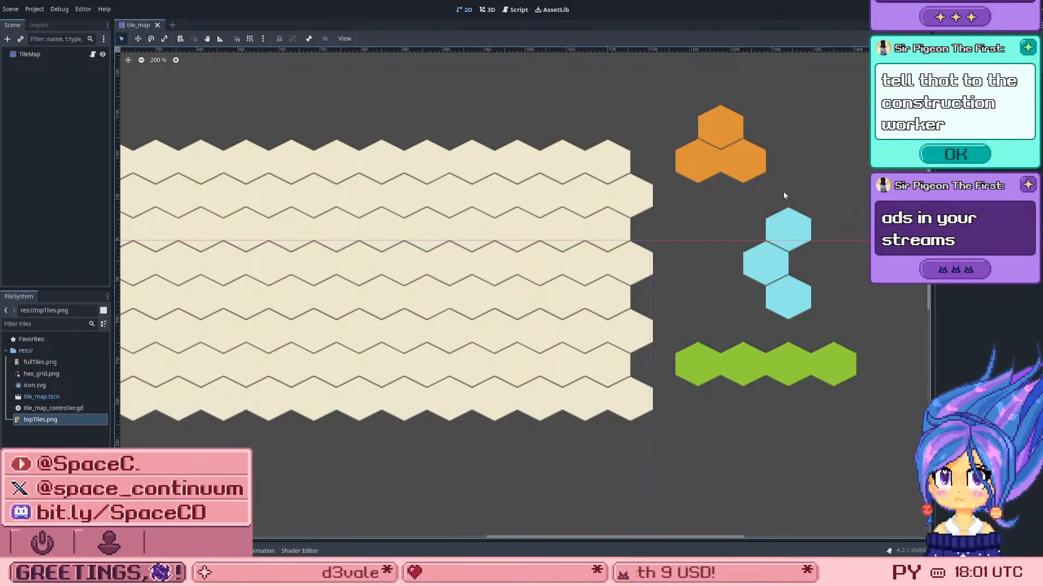
{"action": "left_click_drag", "start_coordinate": [817, 80], "coordinate": [668, 206]}
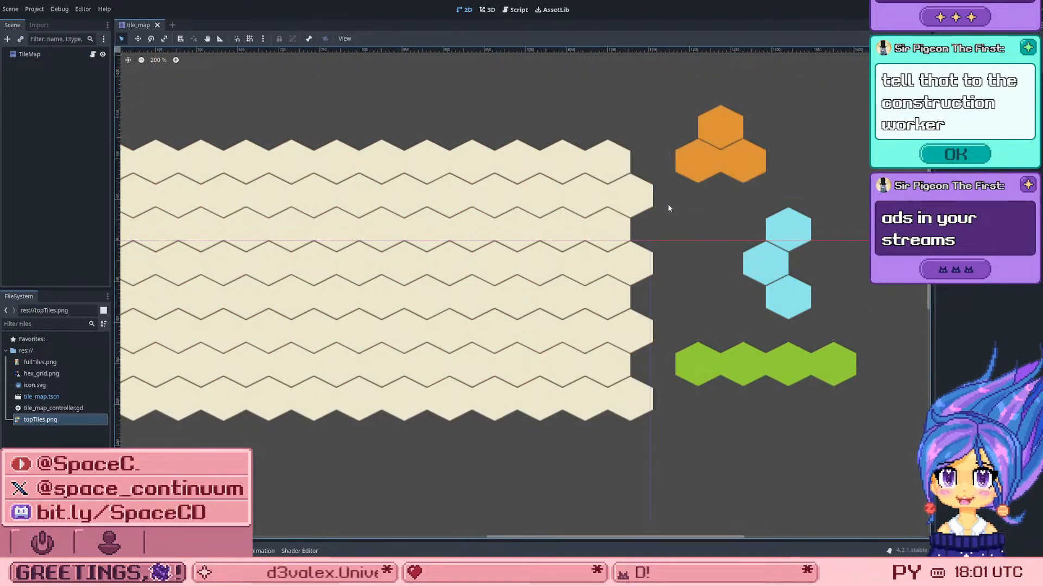
{"action": "left_click_drag", "start_coordinate": [775, 114], "coordinate": [642, 188]}
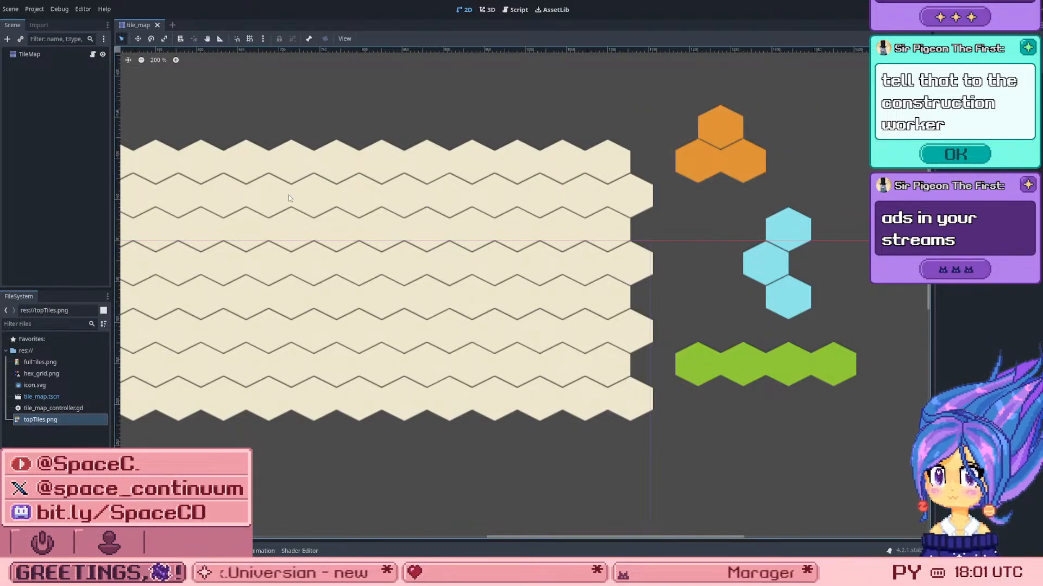
{"action": "left_click", "coordinate": [40, 57]}
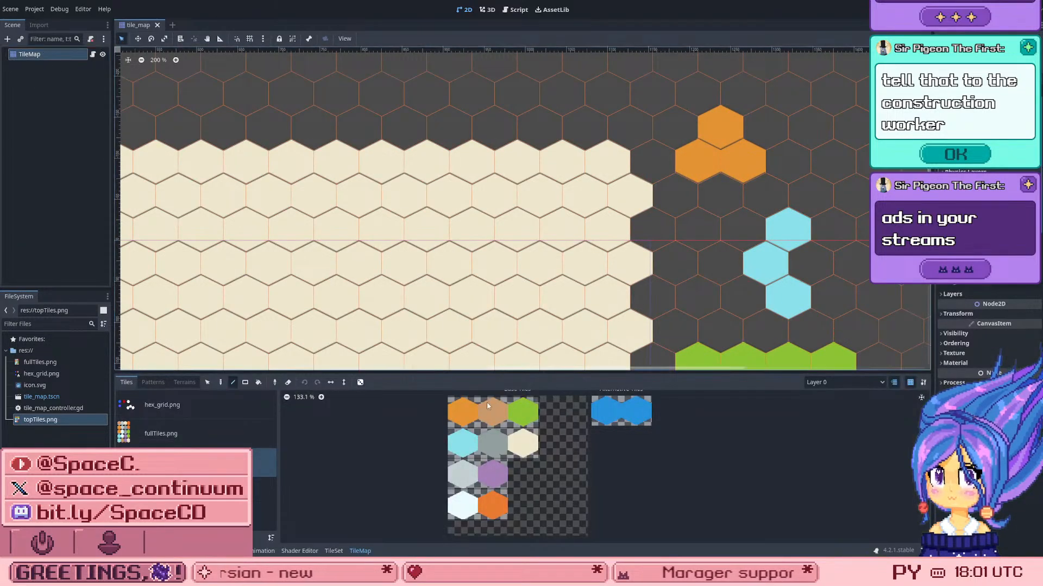
Step: Open the TileSet editor on the topTiles.png source to view the blue alternative tile's properties
{"action": "scroll", "coordinate": [795, 255], "scroll_direction": "up", "scroll_amount": 1}
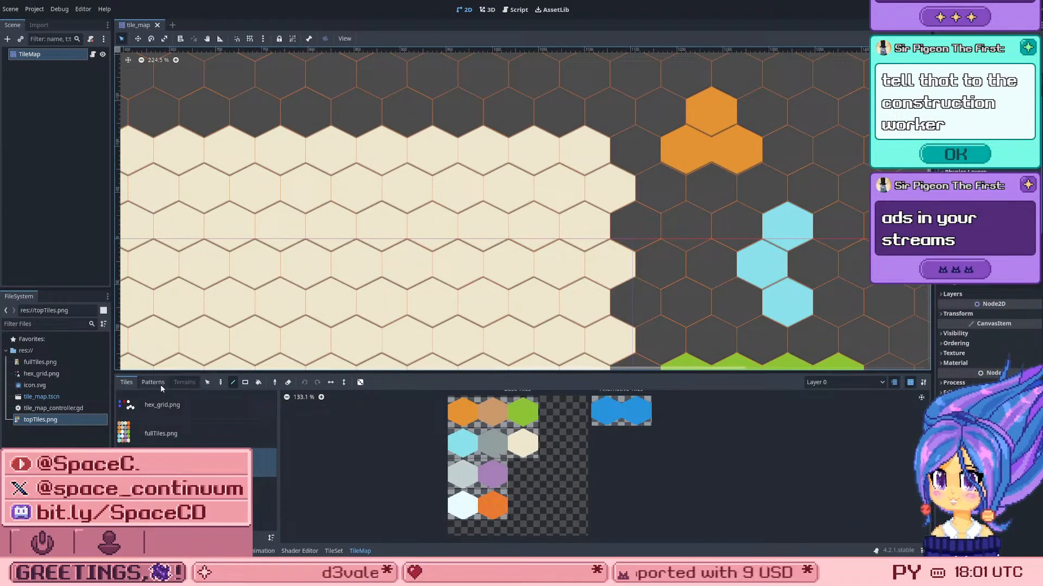
{"action": "left_click", "coordinate": [334, 551]}
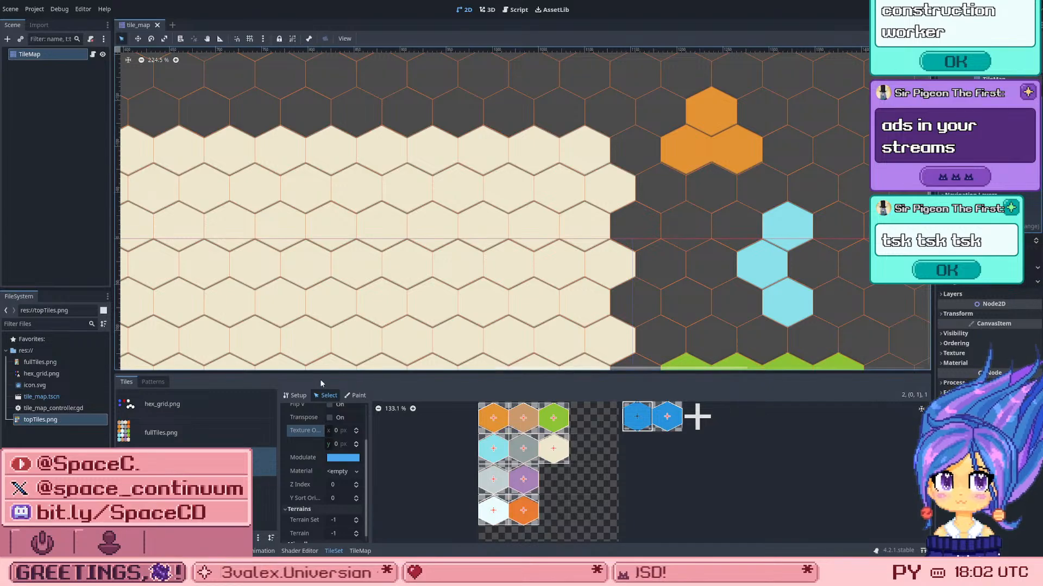
{"action": "left_click", "coordinate": [196, 462]}
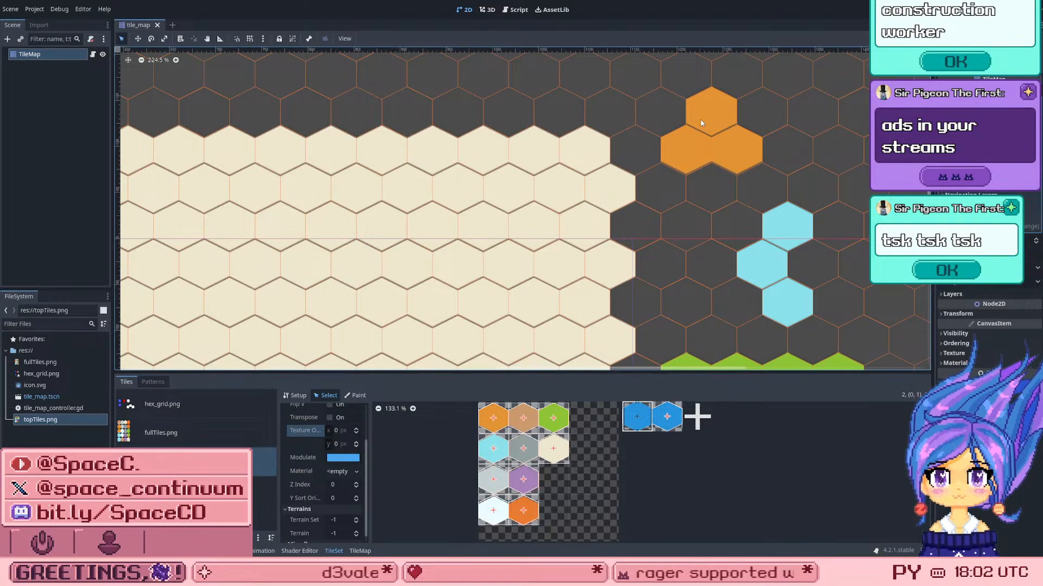
Step: Try to box-select a block of cream hexes directly on the map, and reselect the TileMap node
{"action": "scroll", "coordinate": [582, 149], "scroll_direction": "down", "scroll_amount": 5}
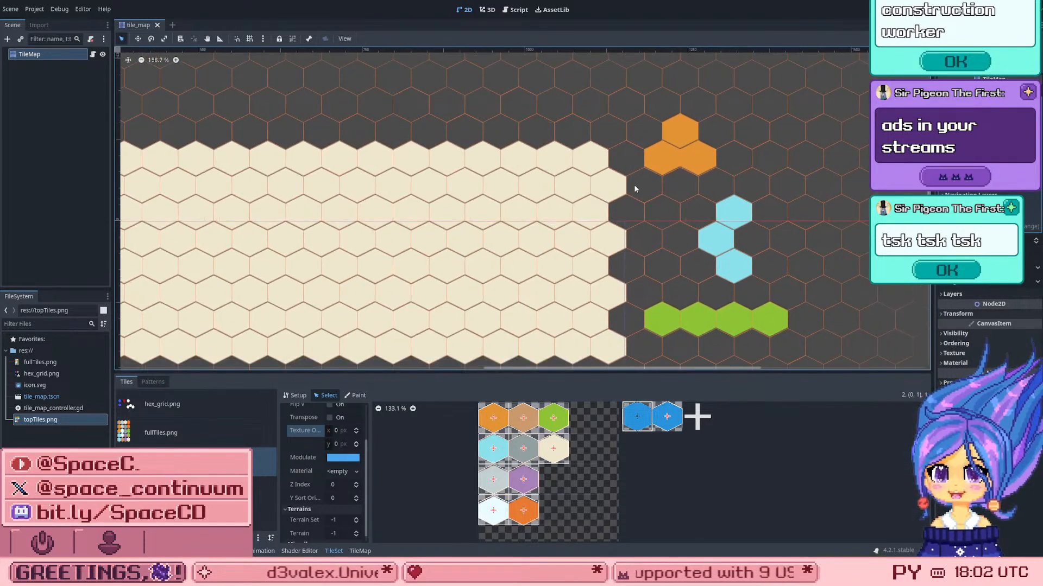
{"action": "scroll", "coordinate": [746, 186], "scroll_direction": "down", "scroll_amount": 2}
{"action": "scroll", "coordinate": [740, 196], "scroll_direction": "up", "scroll_amount": 4}
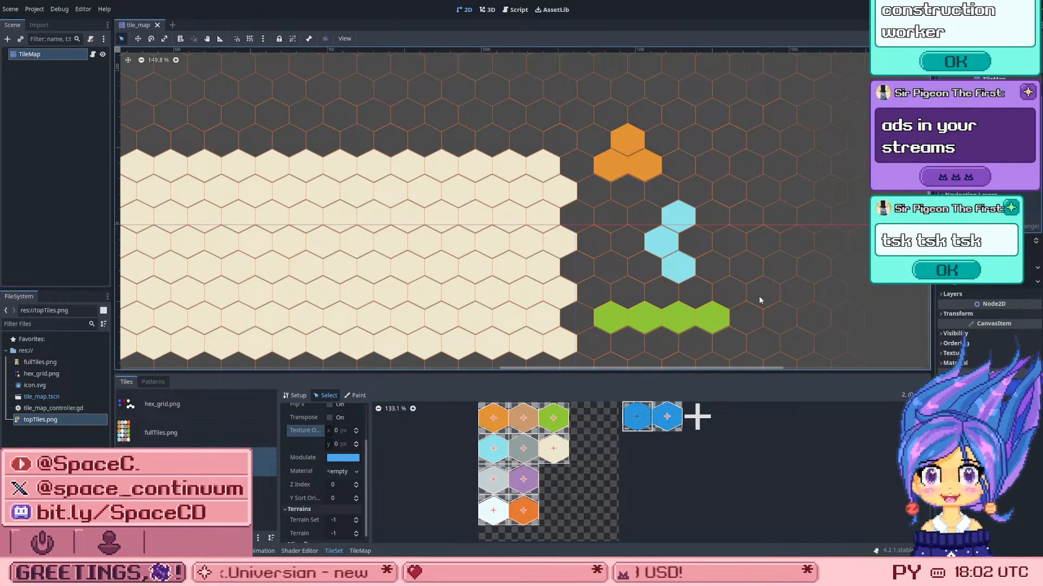
{"action": "left_click_drag", "start_coordinate": [589, 293], "coordinate": [425, 243]}
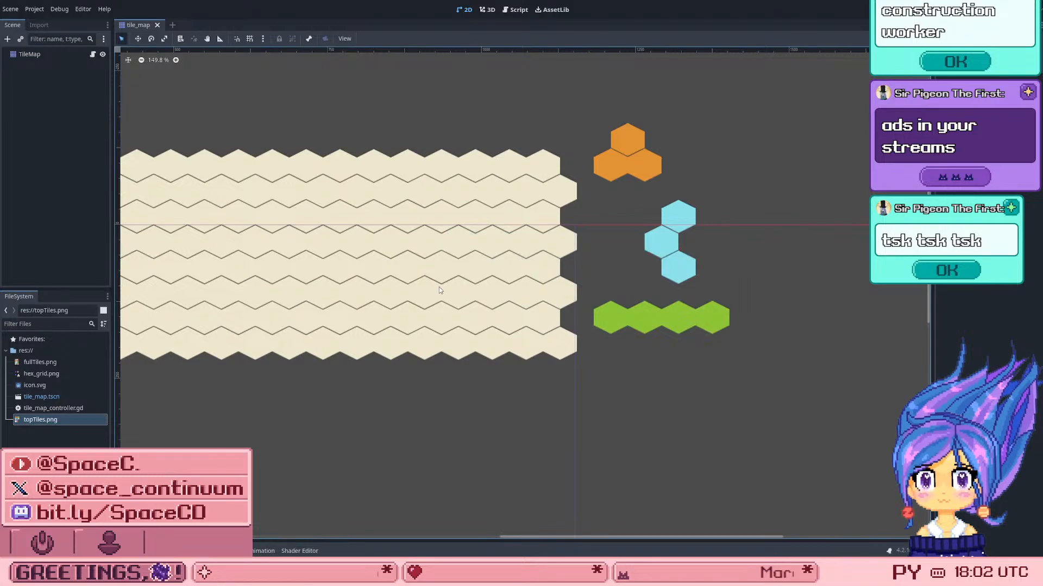
{"action": "left_click", "coordinate": [73, 55]}
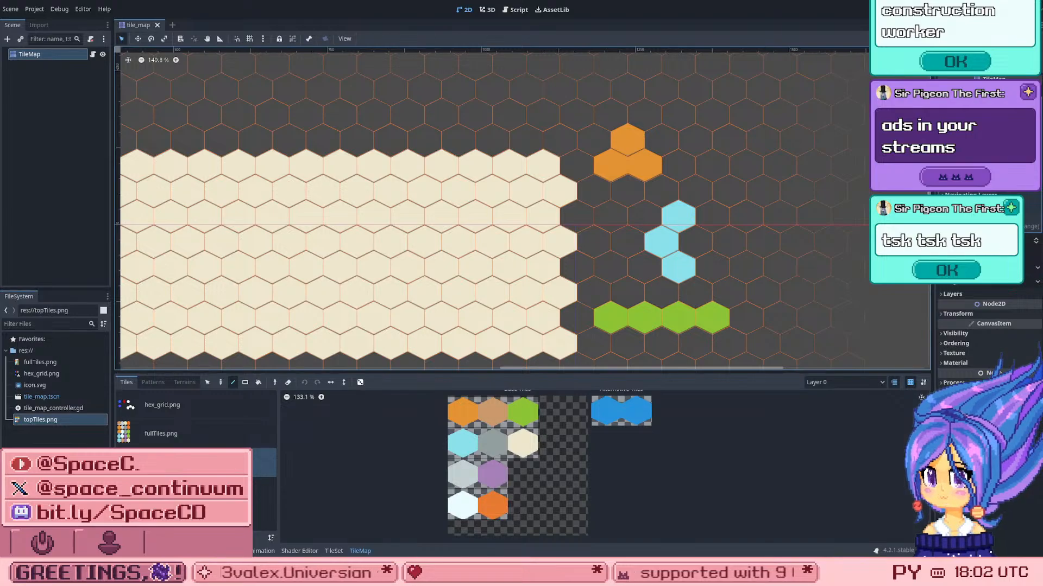
Step: Inspect the rendering properties of the grey base tile and the two blue alternative tiles in the TileSet
{"action": "left_click", "coordinate": [334, 551]}
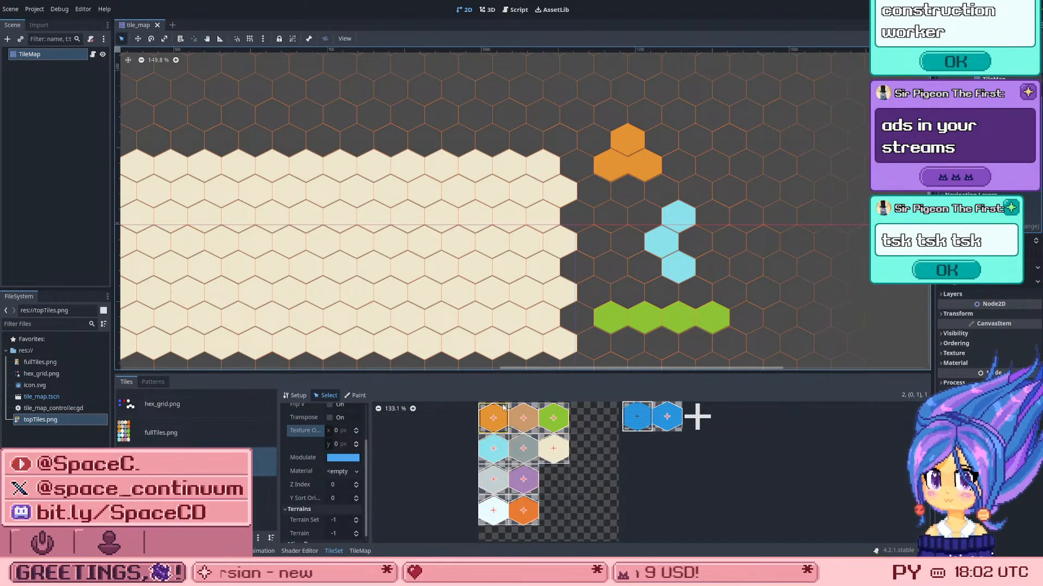
{"action": "left_click", "coordinate": [523, 449]}
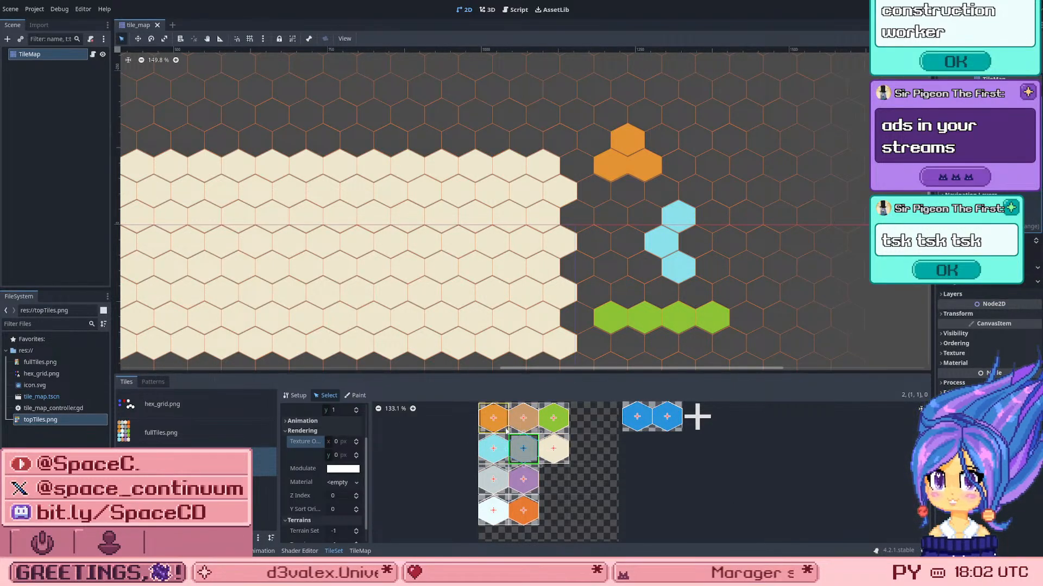
{"action": "left_click", "coordinate": [668, 417]}
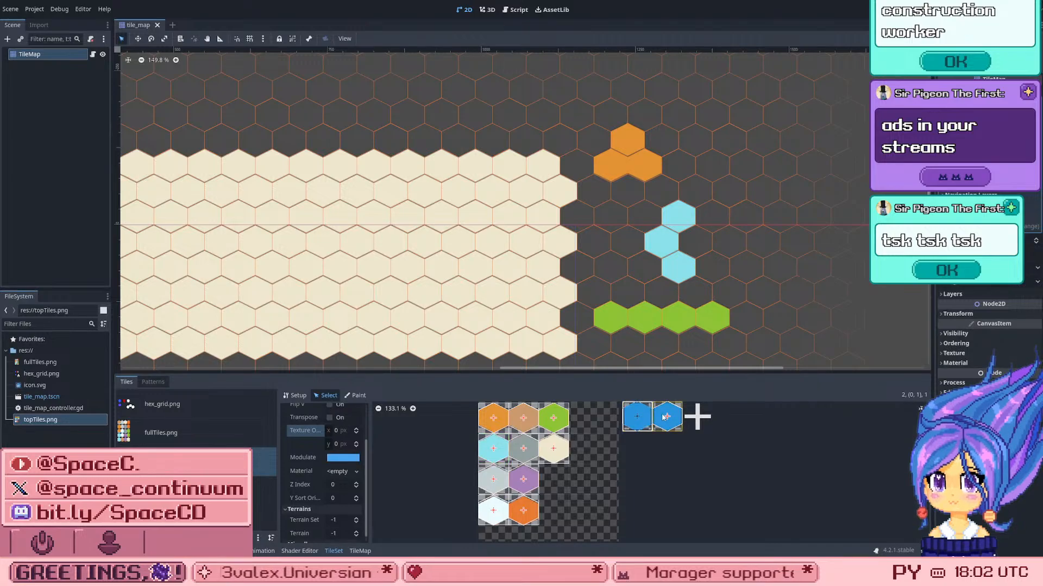
{"action": "left_click", "coordinate": [637, 417]}
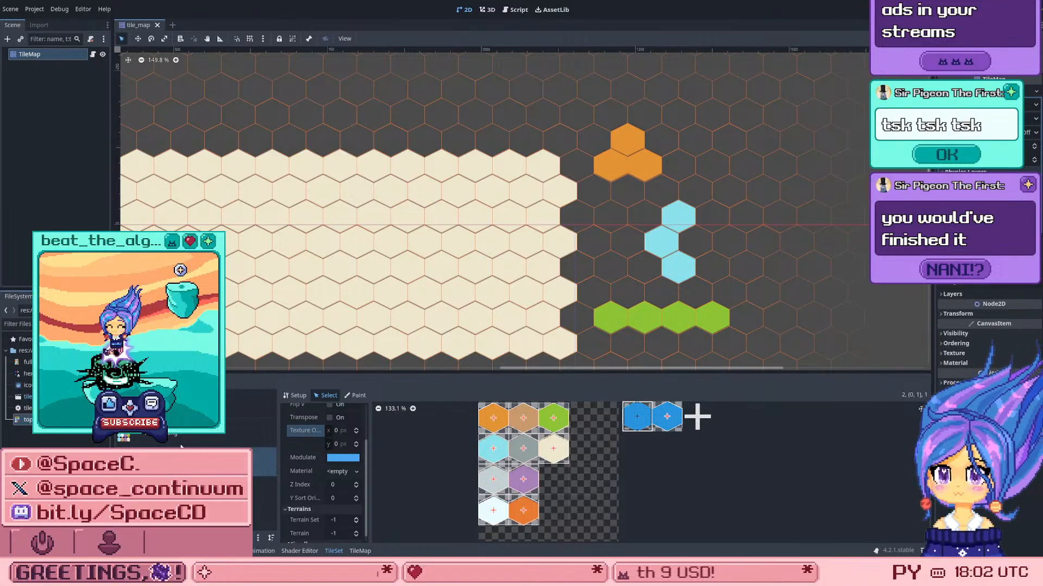
Step: Switch to the hex_grid.png source in the TileSet and inspect the blue three-hex alternative tile's properties
{"action": "left_click", "coordinate": [239, 405]}
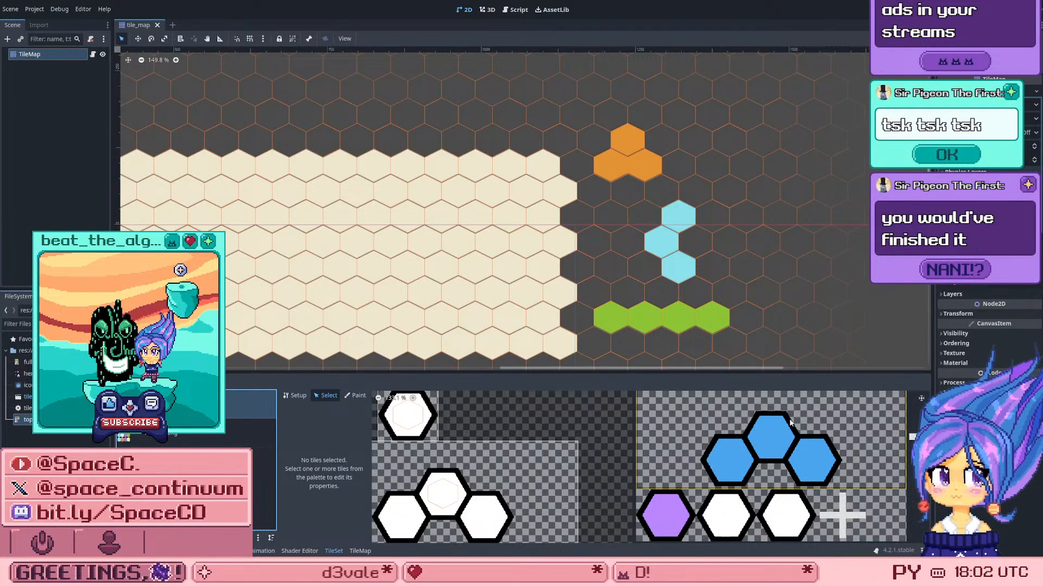
{"action": "left_click", "coordinate": [839, 432]}
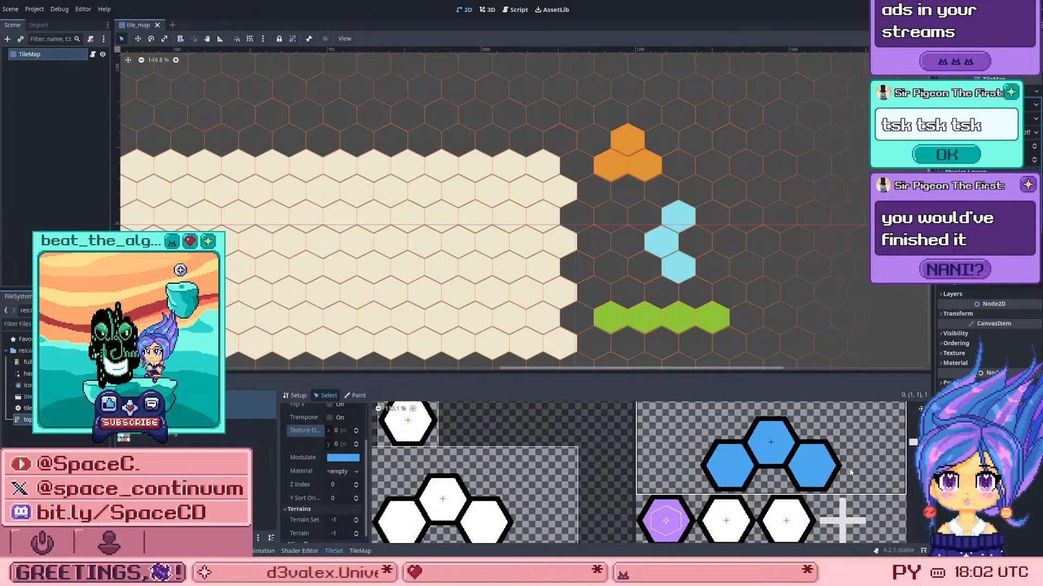